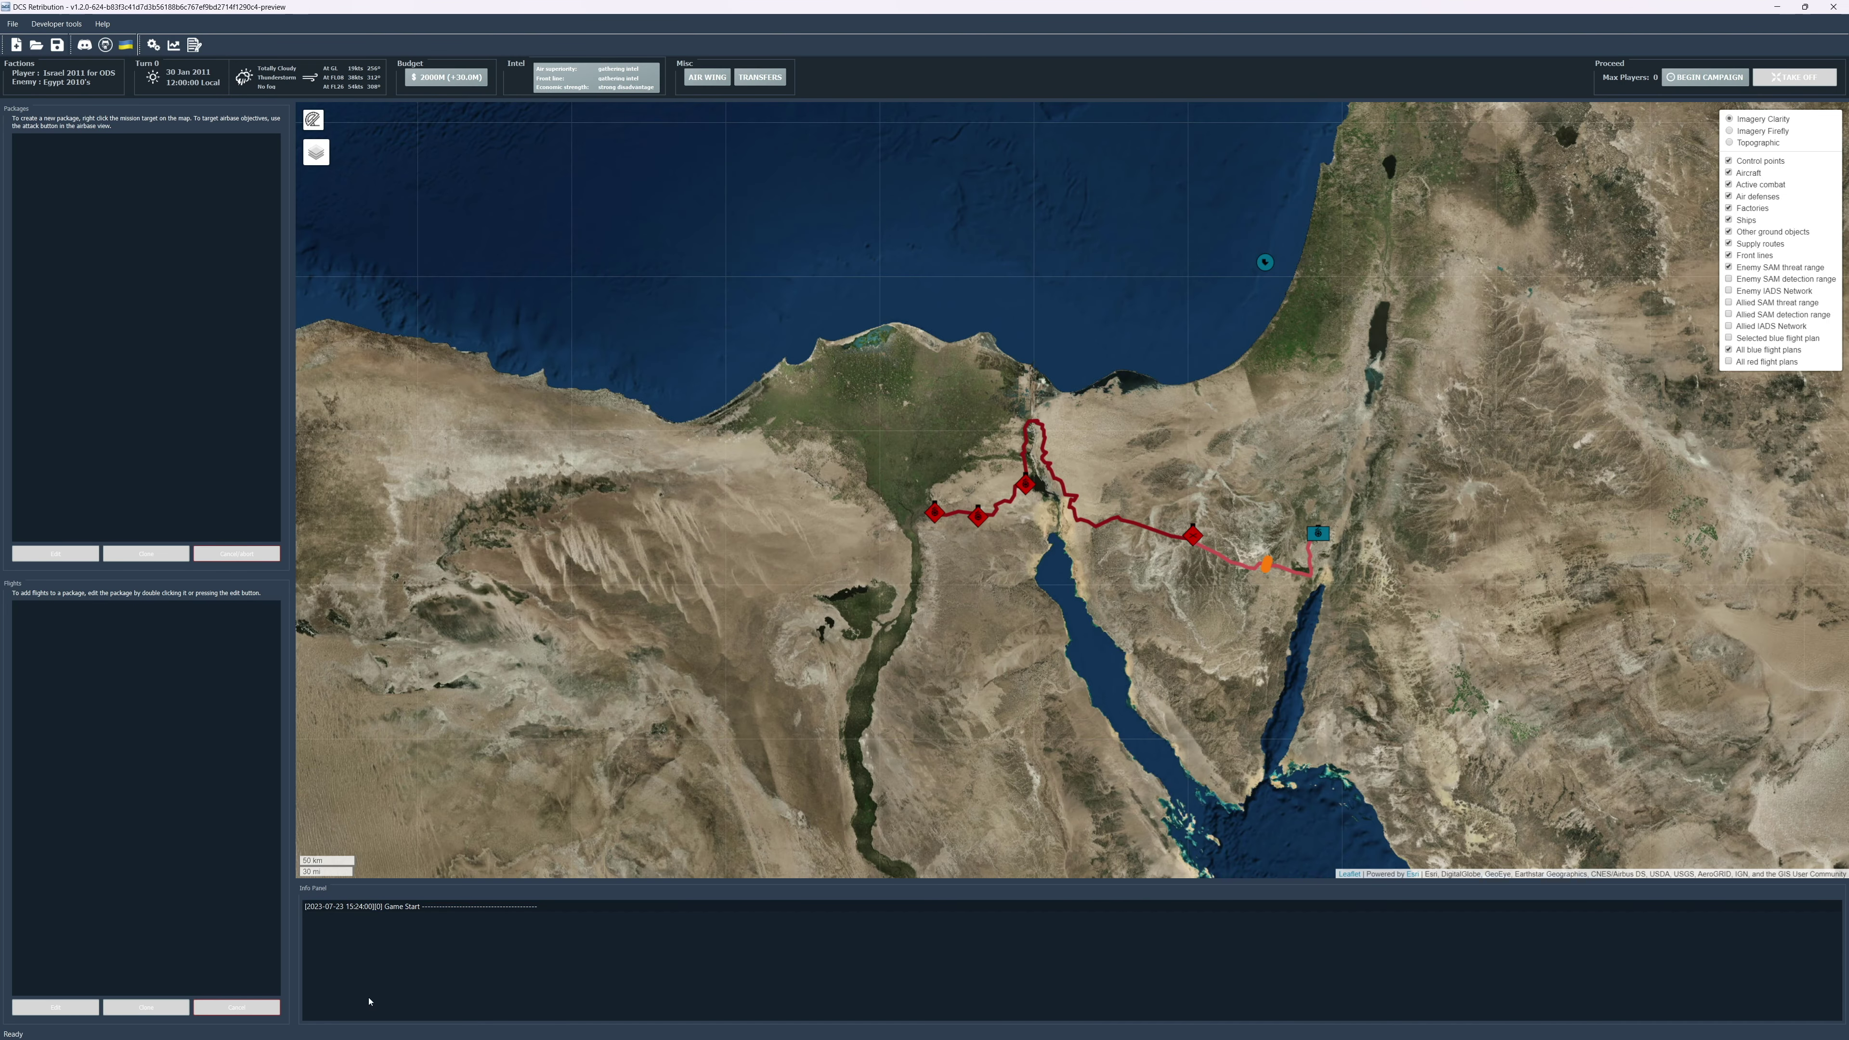
Raise the DCS World main menu from the taskbar, in front of the Sinai campaign map.
{"action": "mouse_move", "coordinate": [364, 1037]}
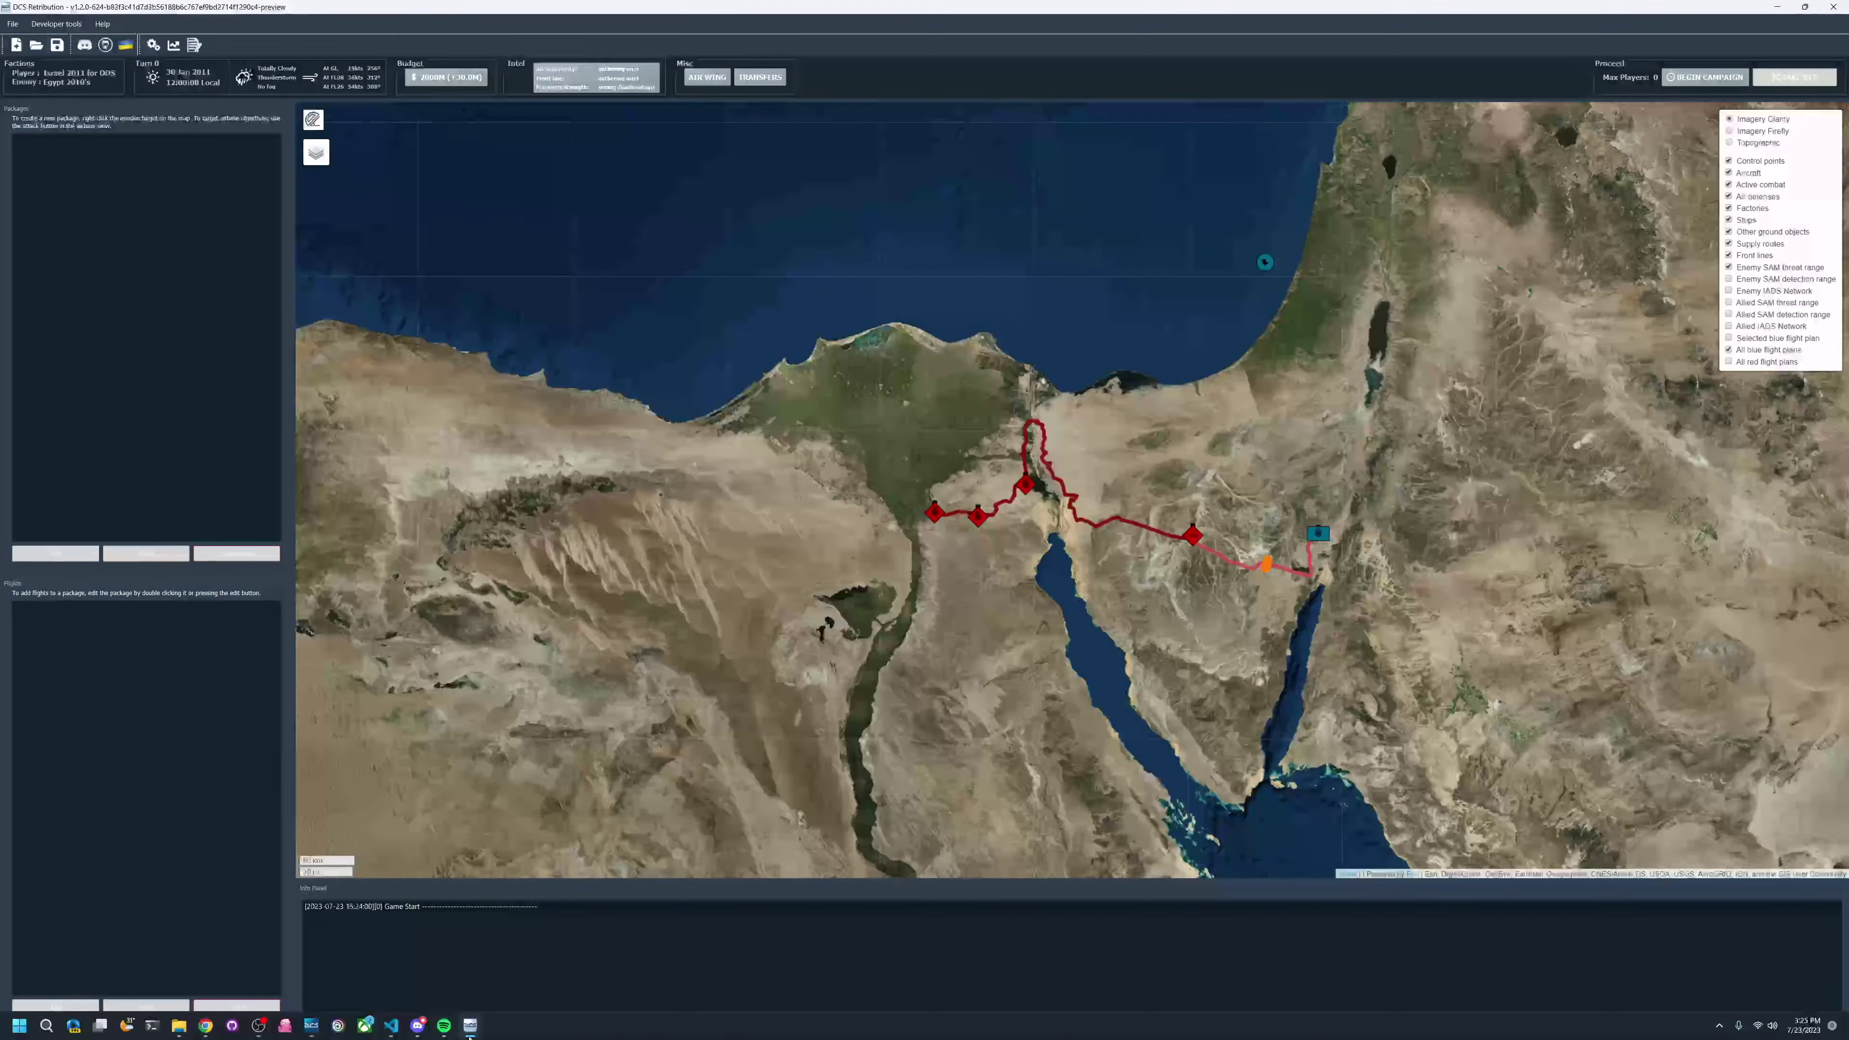
{"action": "left_click", "coordinate": [317, 1028]}
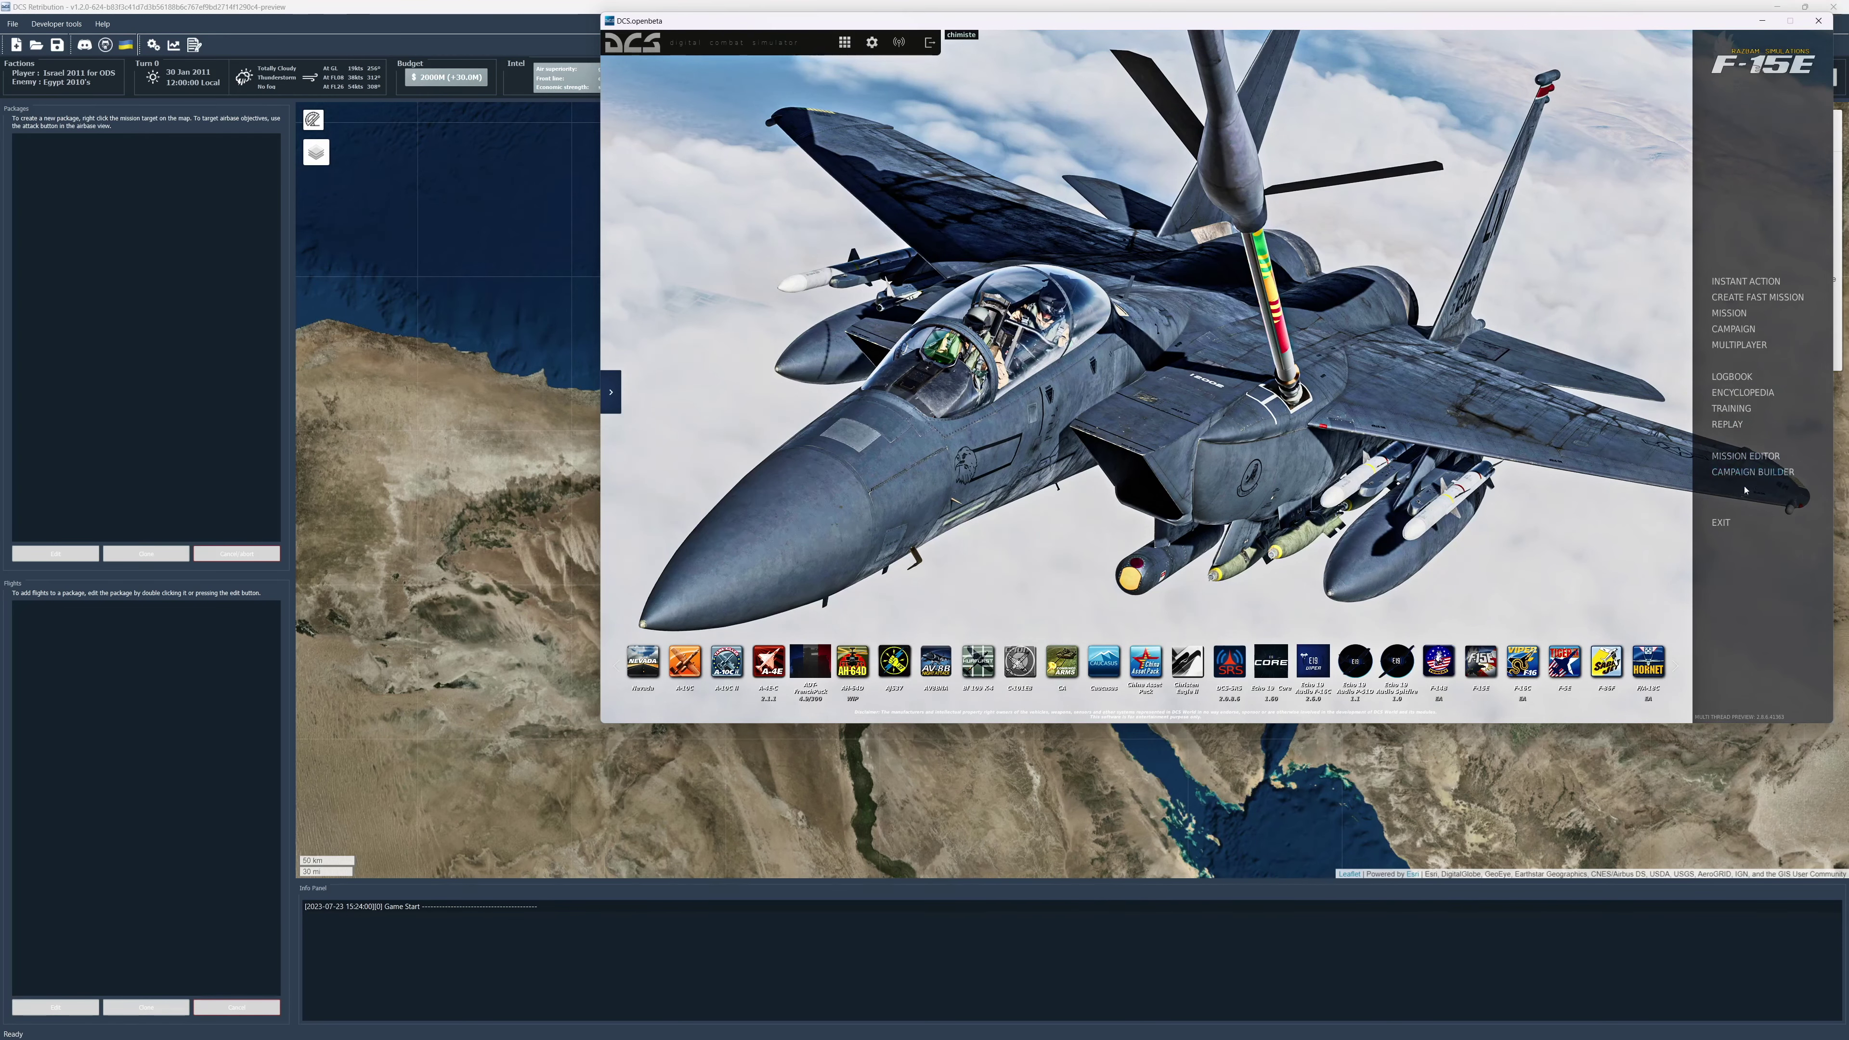
Start the DCS World Mission Editor from the main menu.
{"action": "left_click", "coordinate": [1752, 459]}
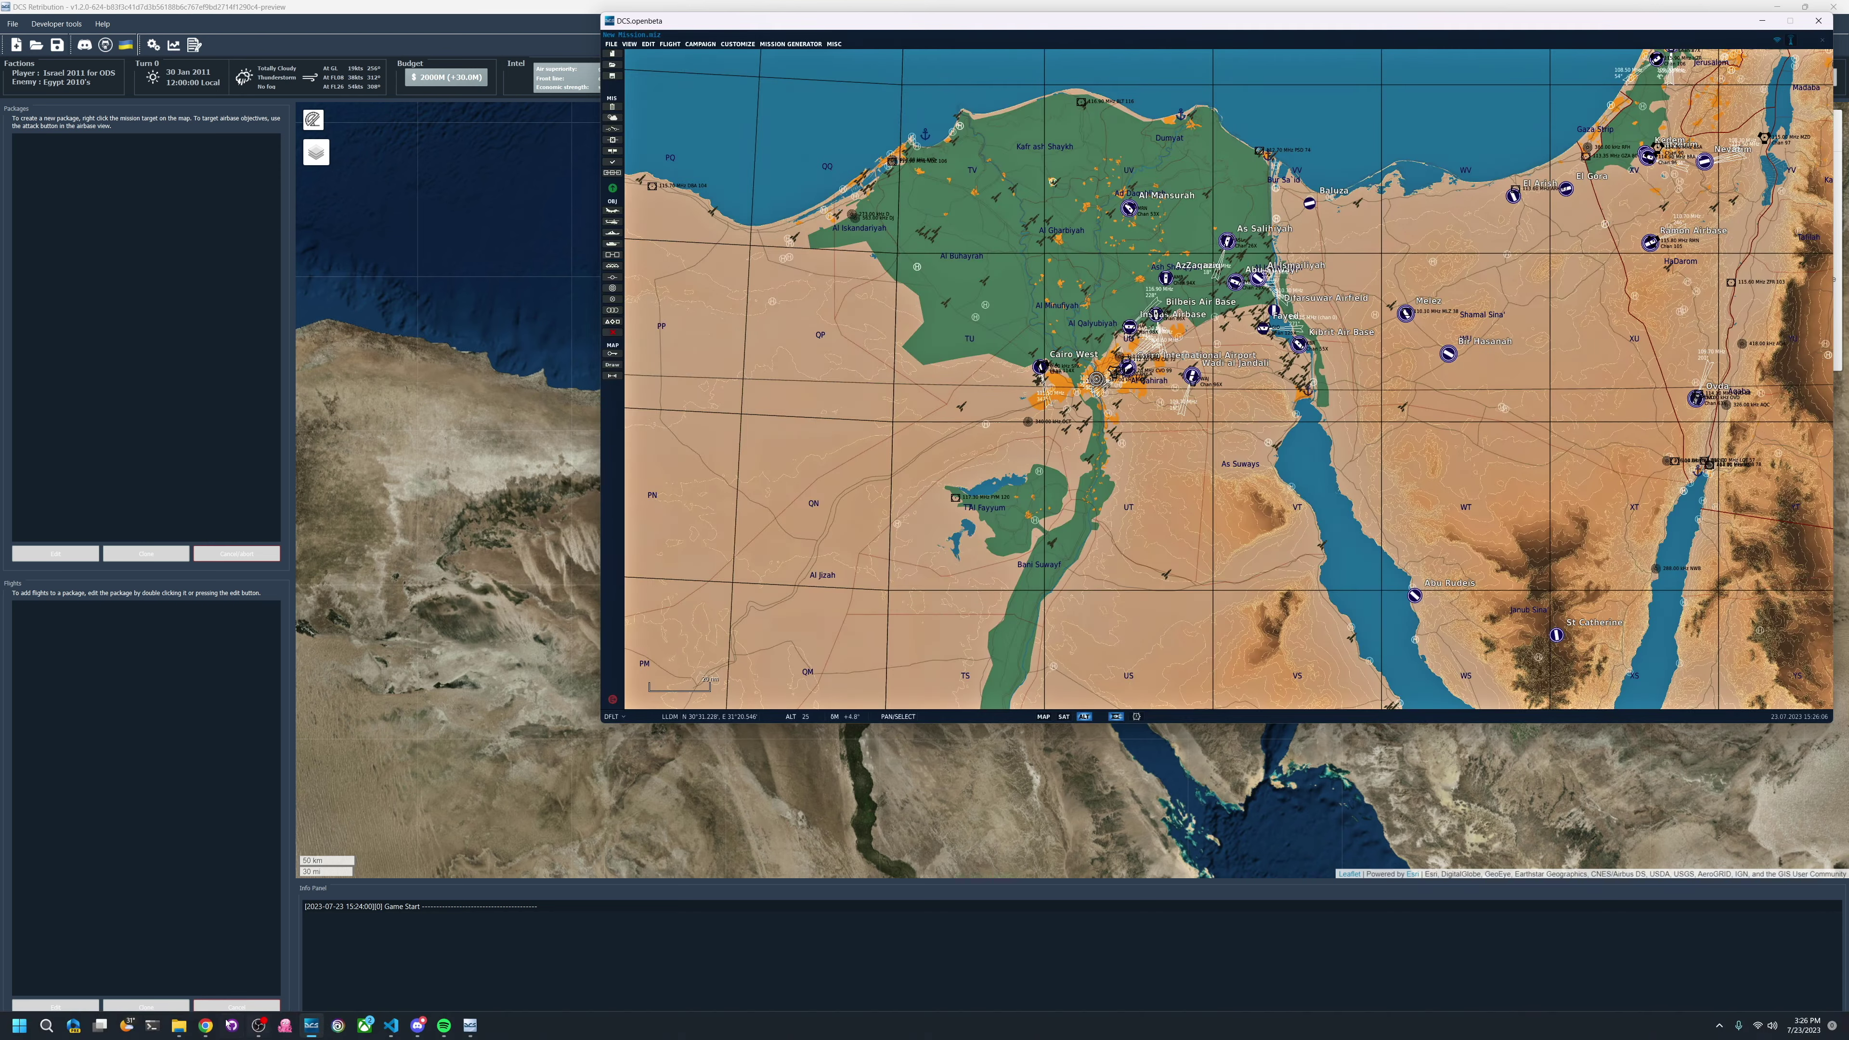
Bring the Custom campaigns wiki page forward and scroll down to its SAM sections.
{"action": "left_click", "coordinate": [205, 1032]}
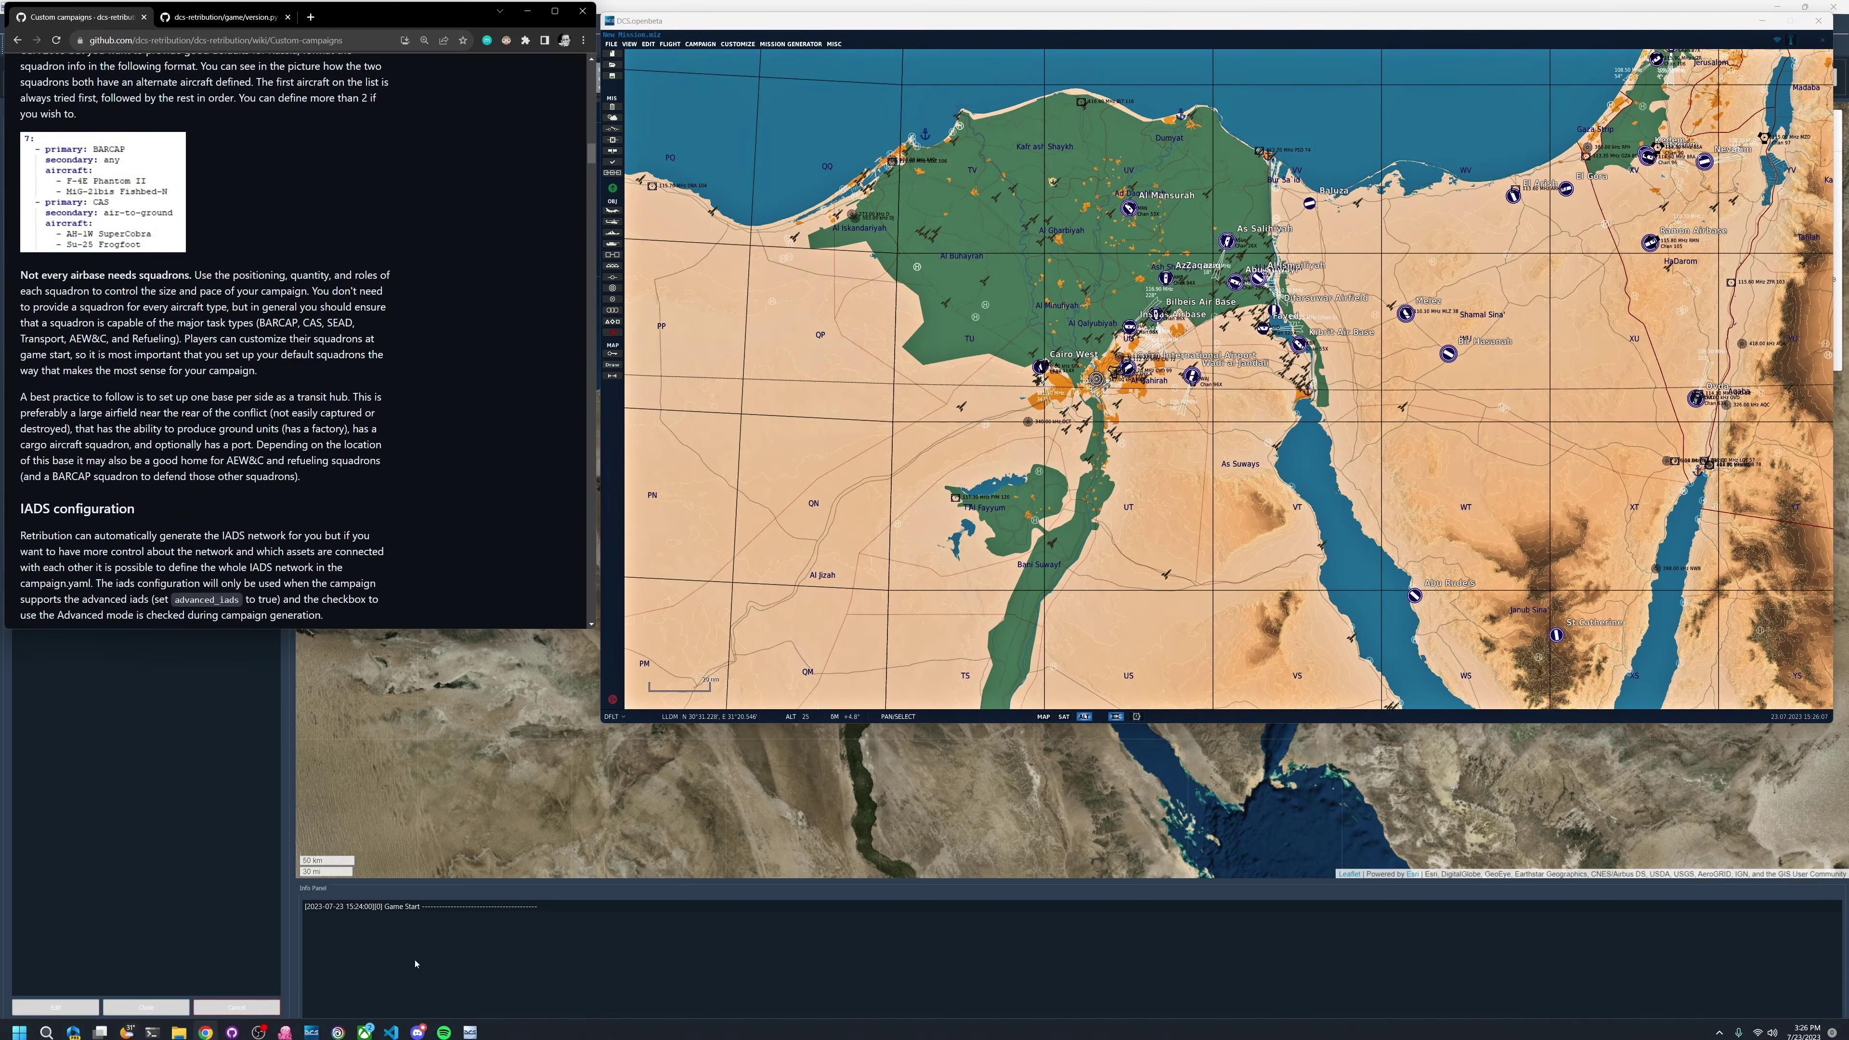
{"action": "scroll", "coordinate": [271, 421], "scroll_direction": "down", "scroll_amount": 15}
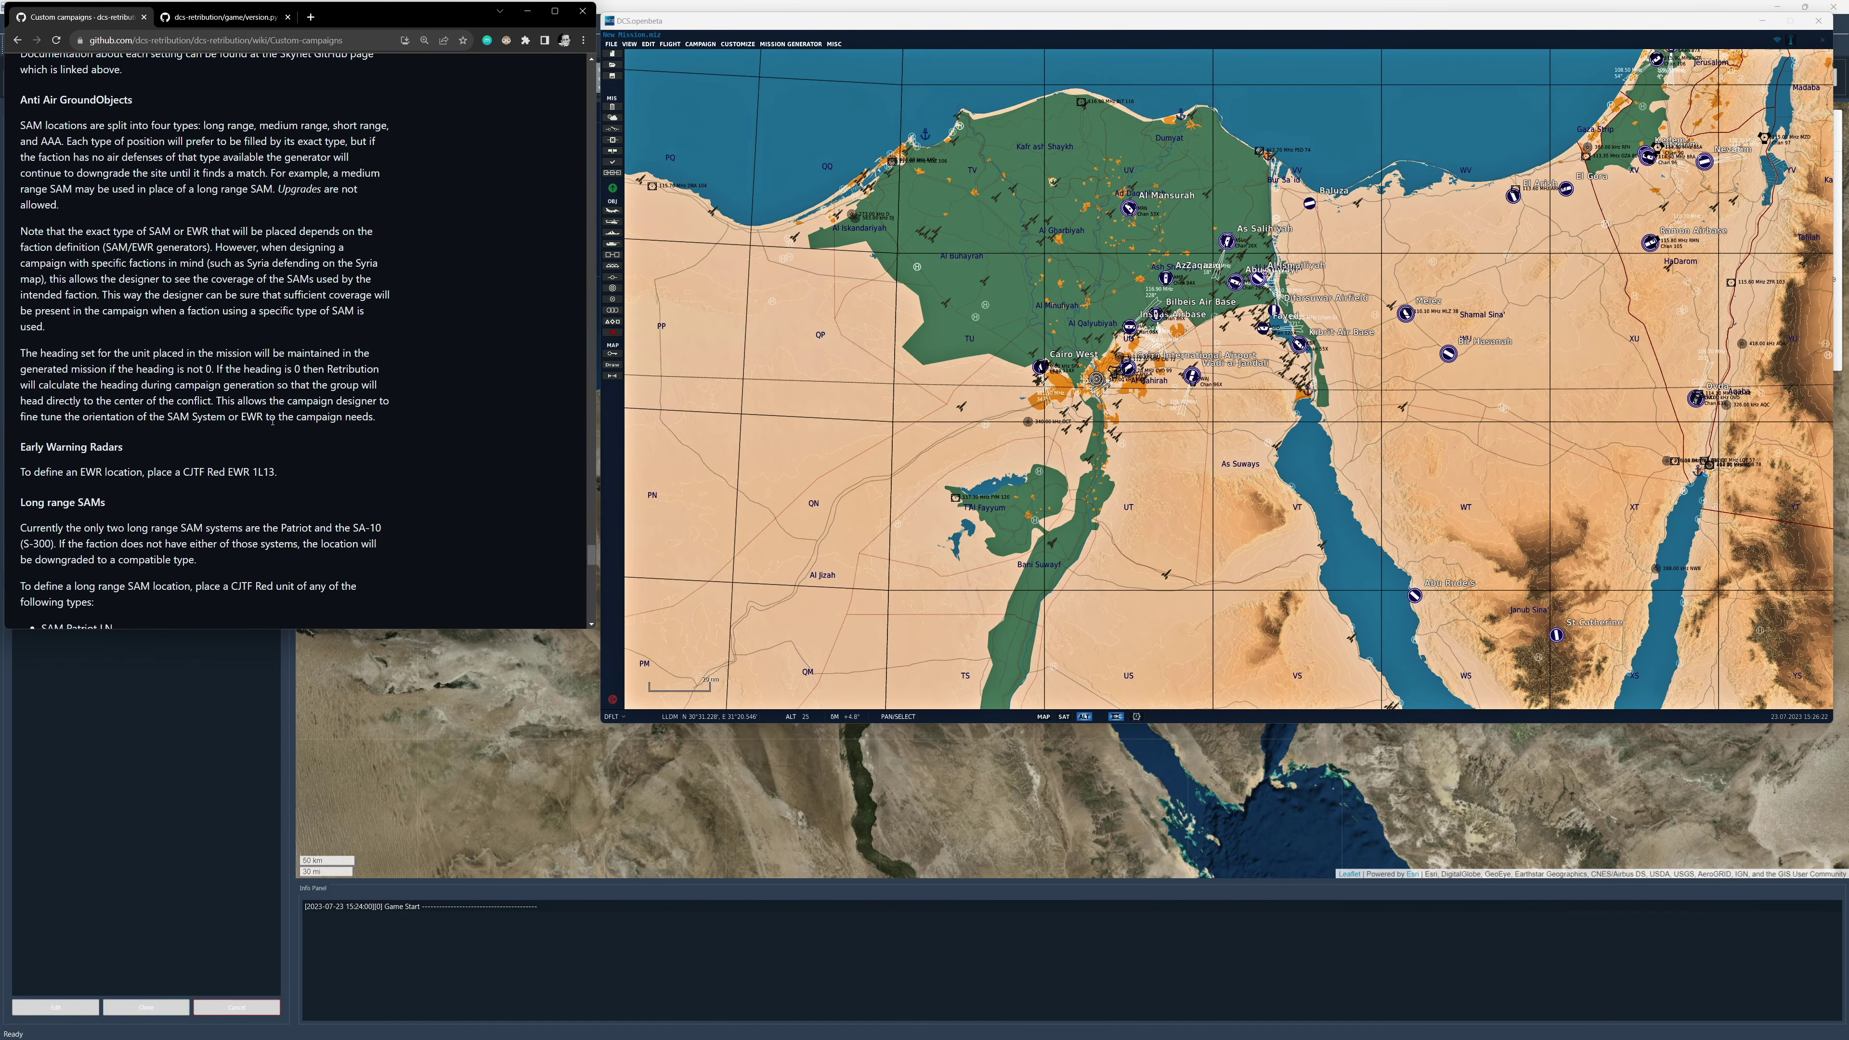
{"action": "scroll", "coordinate": [169, 331], "scroll_direction": "down", "scroll_amount": 4}
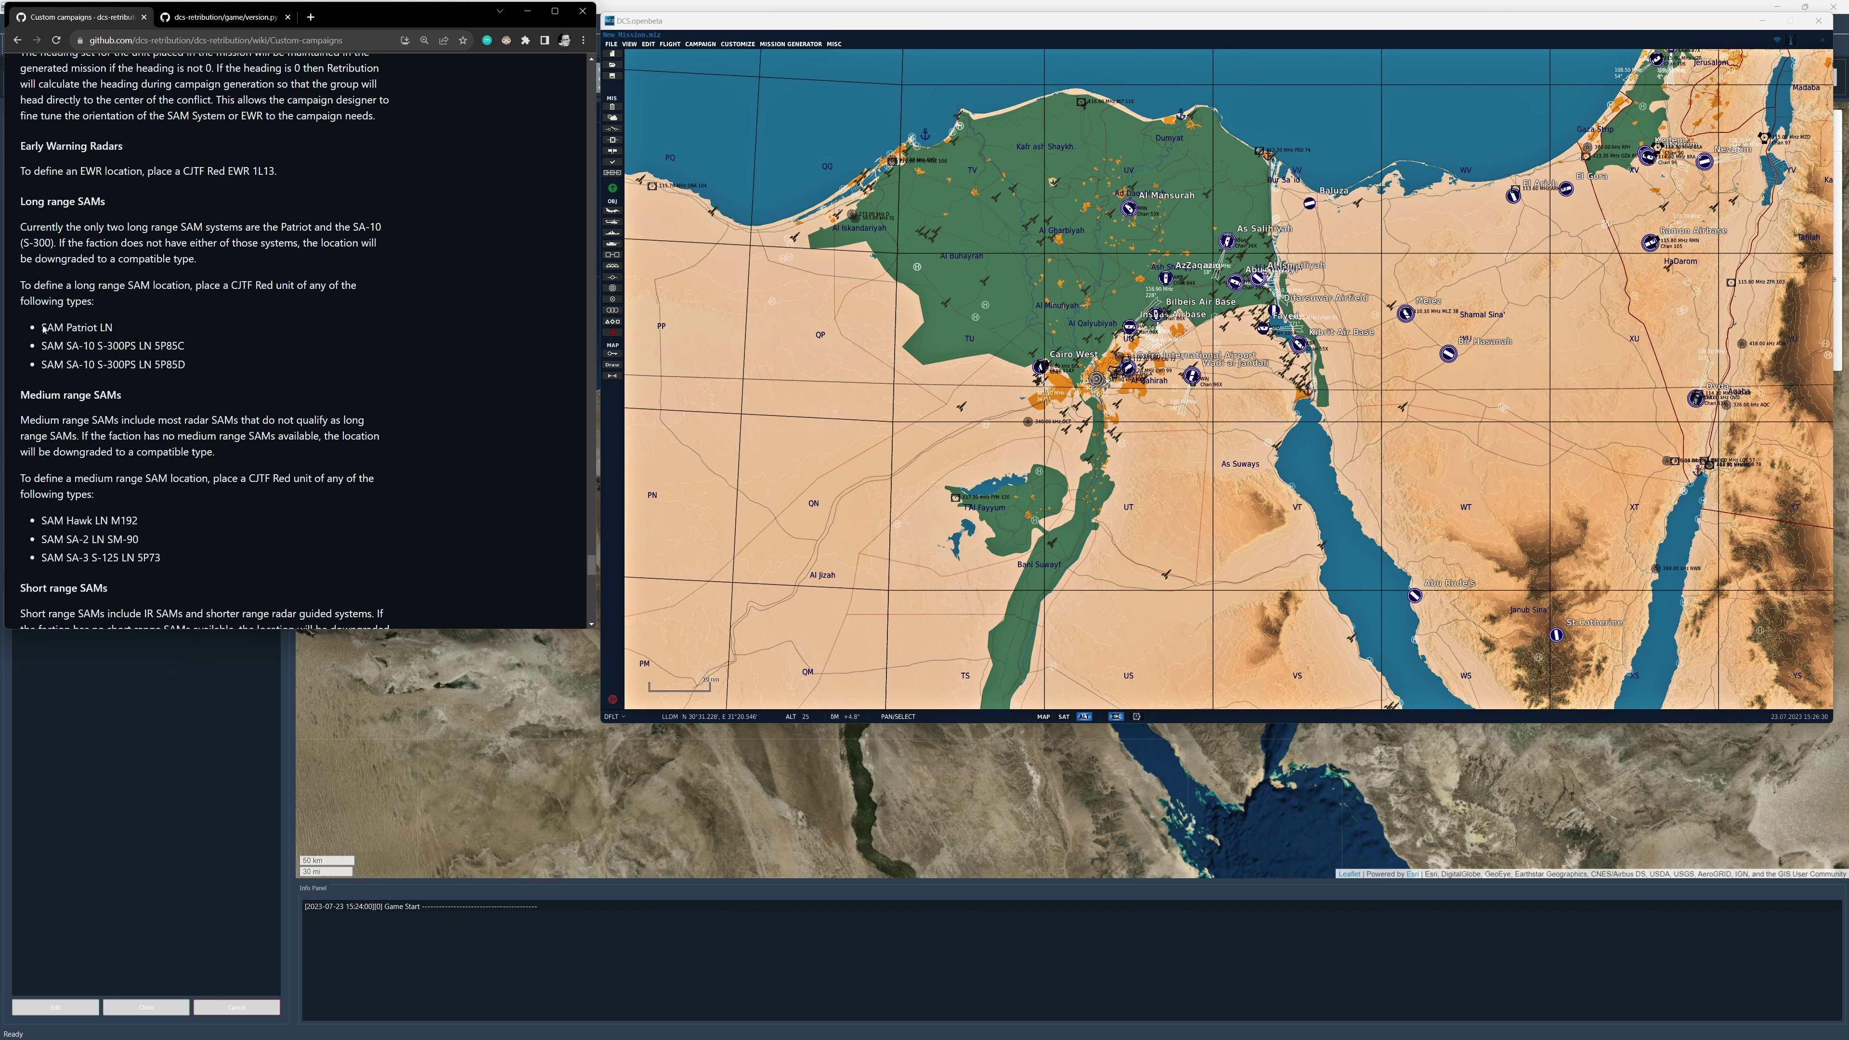
{"action": "scroll", "coordinate": [85, 284], "scroll_direction": "down", "scroll_amount": 3}
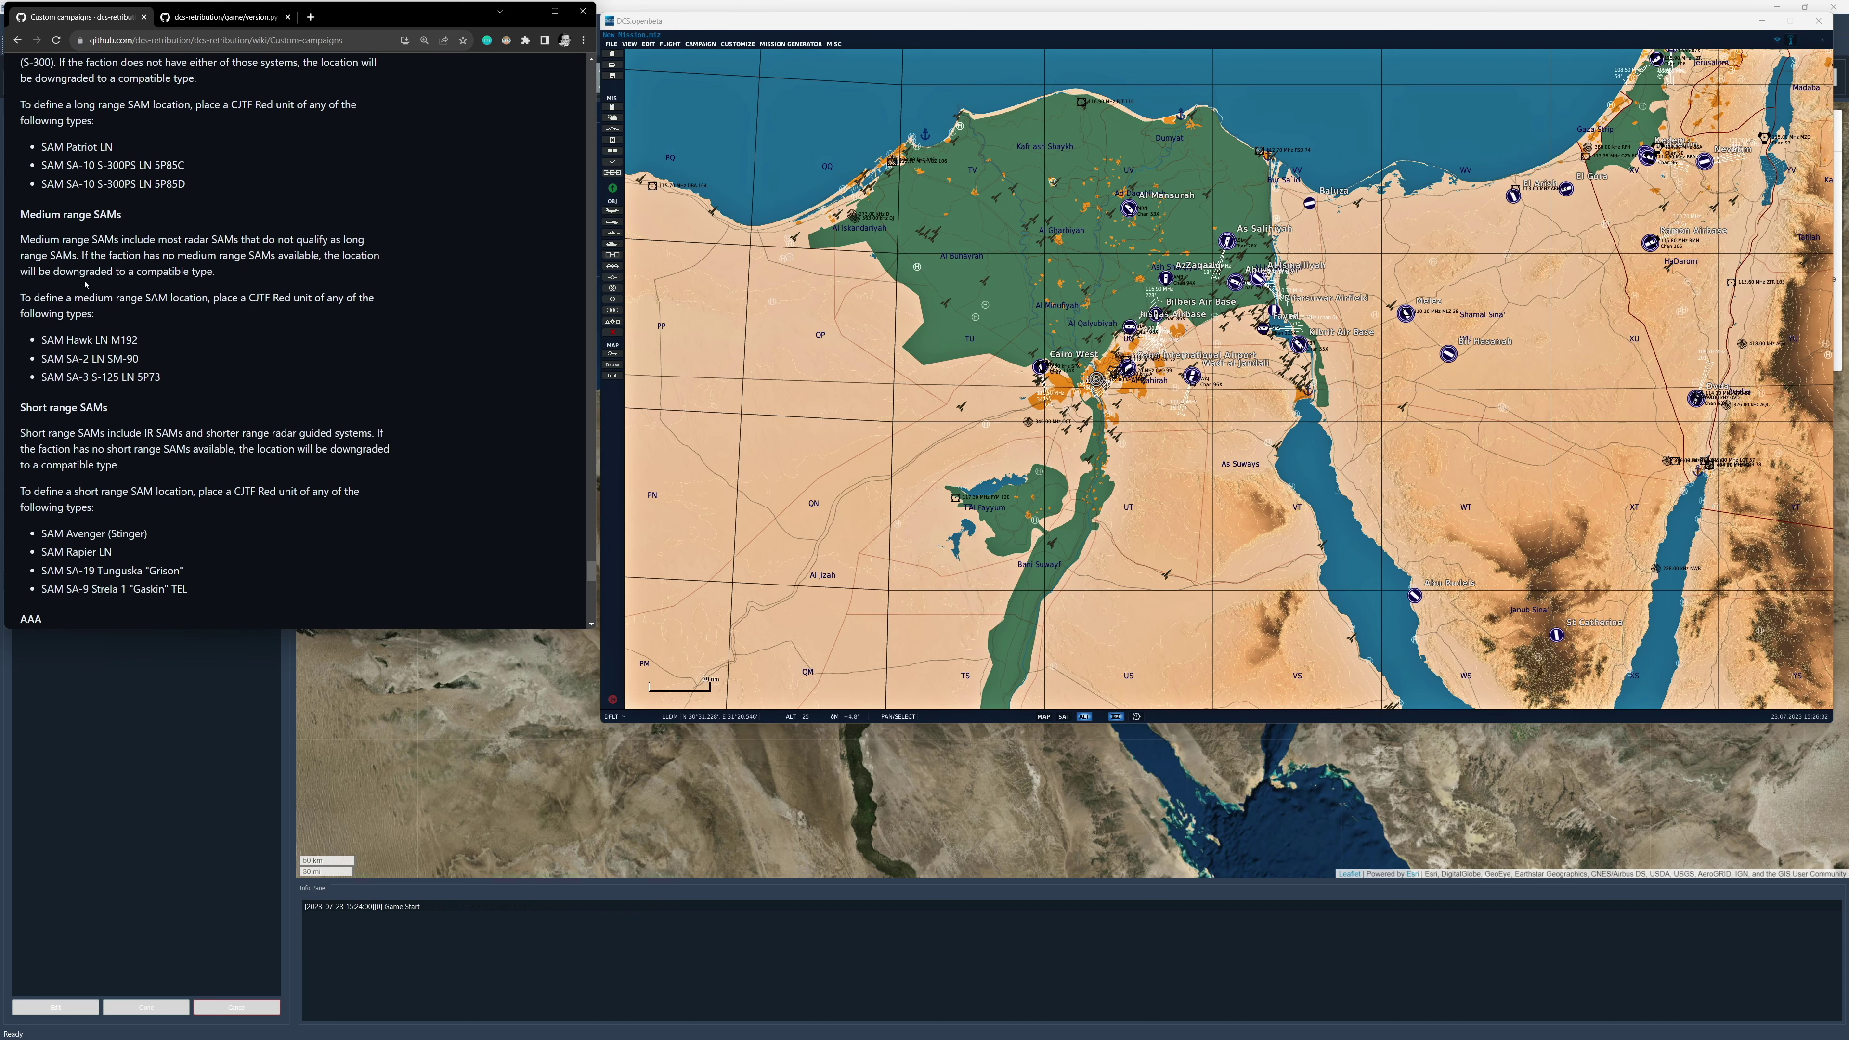
{"action": "scroll", "coordinate": [75, 226], "scroll_direction": "down", "scroll_amount": 3}
{"action": "scroll", "coordinate": [131, 512], "scroll_direction": "down", "scroll_amount": 3}
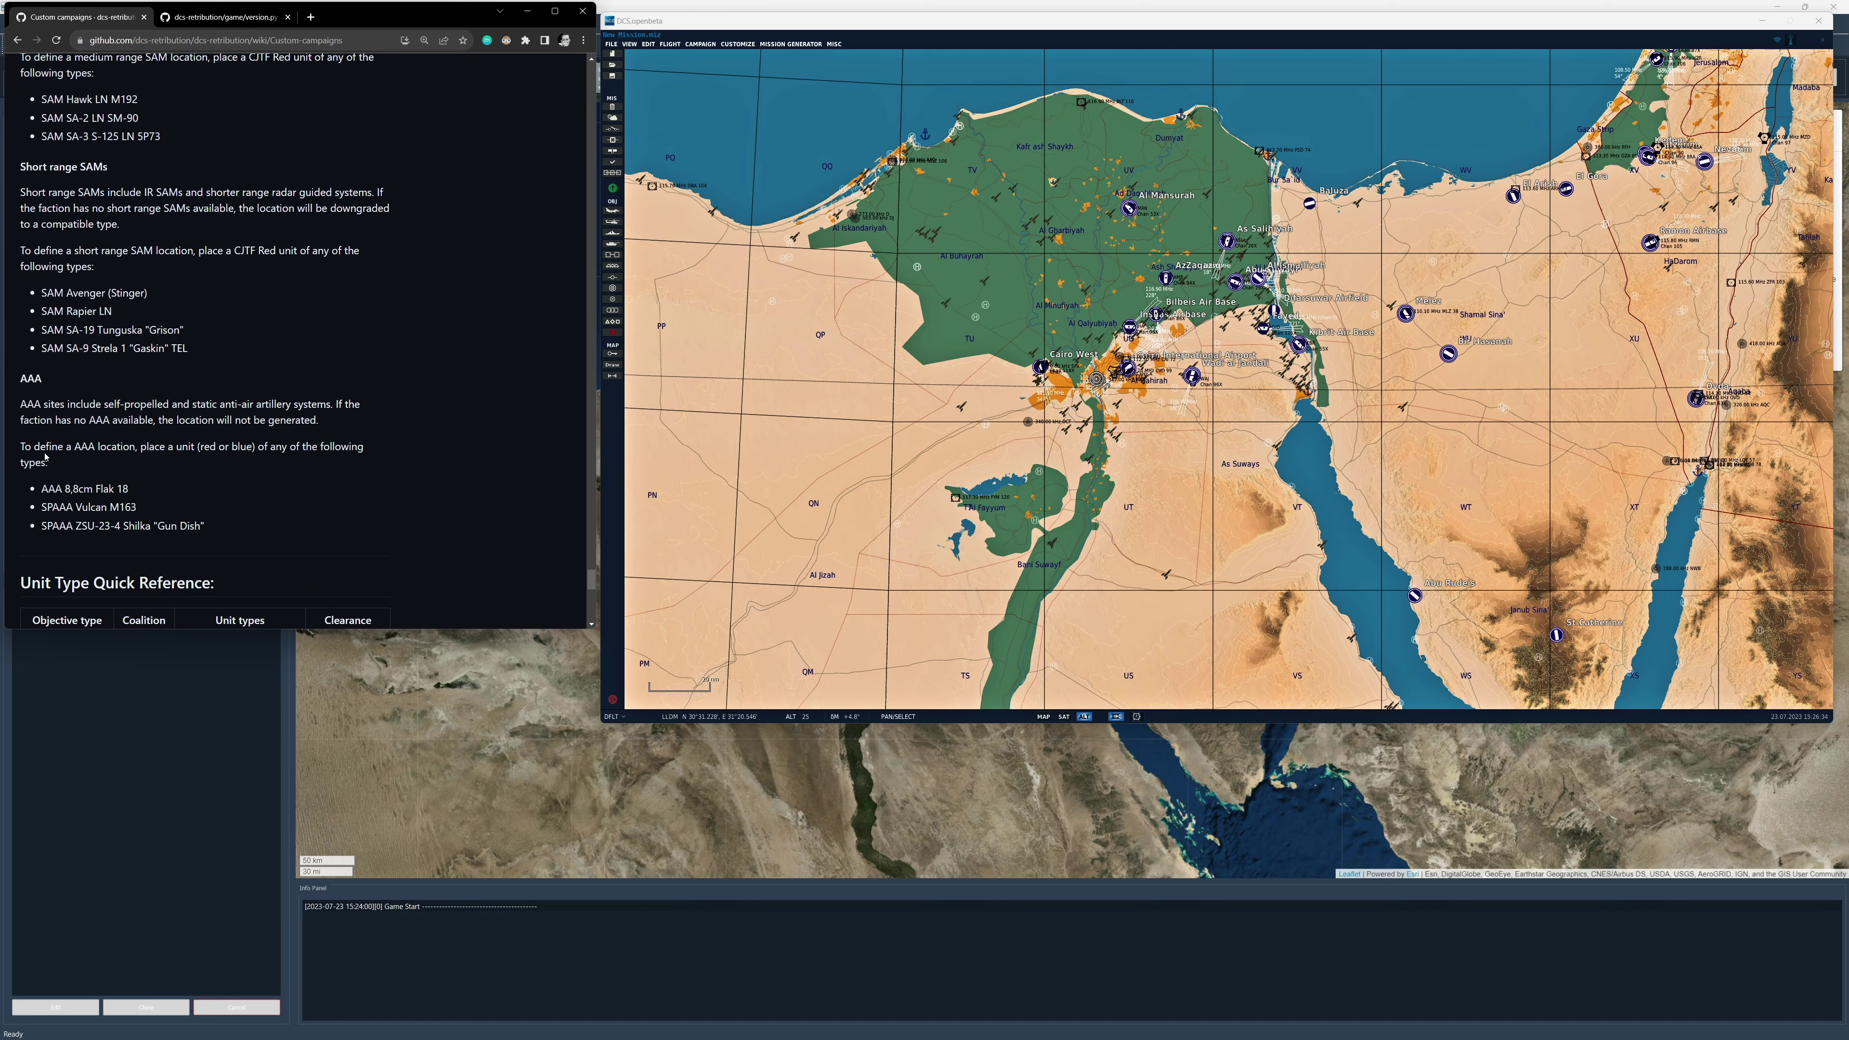
{"action": "scroll", "coordinate": [130, 511], "scroll_direction": "up", "scroll_amount": 12}
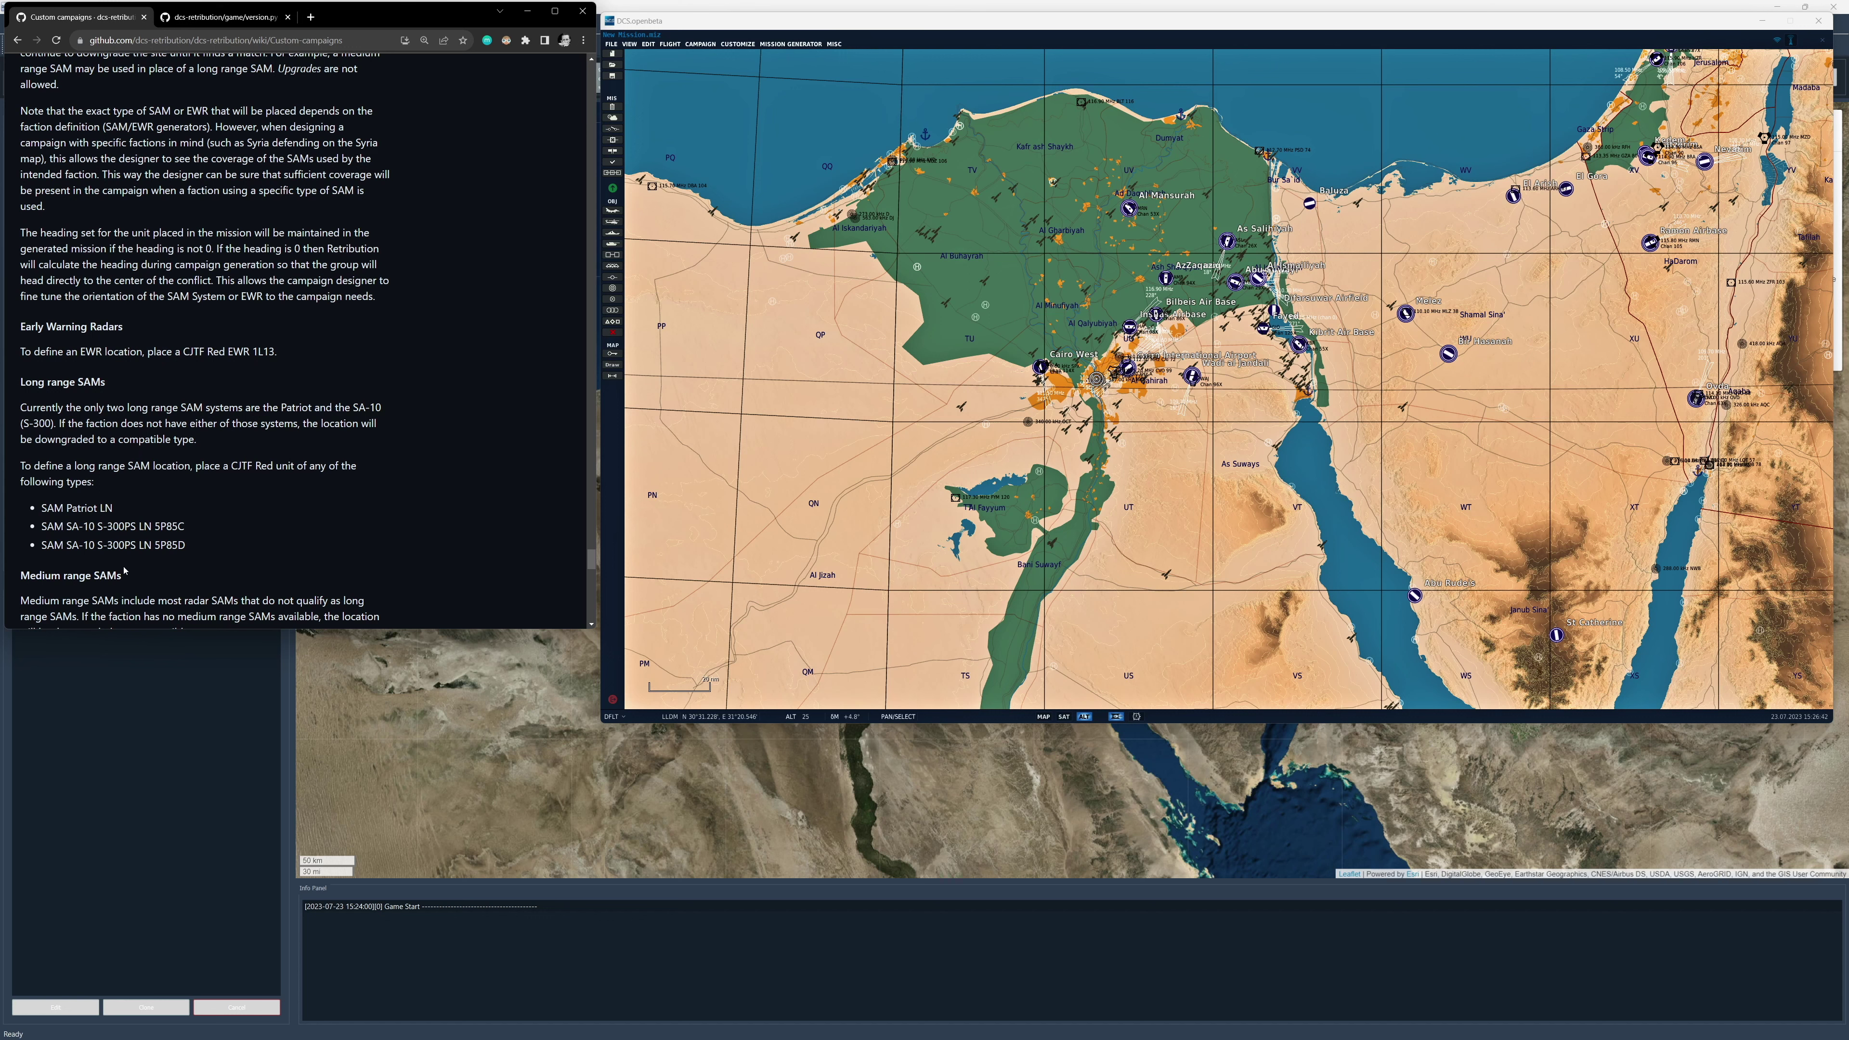
Highlight the unit names SAM Patriot LN, SAM Hawk LN M192, SAM Rapier LN and SPAAA Vulcan M163.
{"action": "left_click_drag", "start_coordinate": [42, 509], "coordinate": [120, 512]}
{"action": "scroll", "coordinate": [228, 488], "scroll_direction": "down", "scroll_amount": 3}
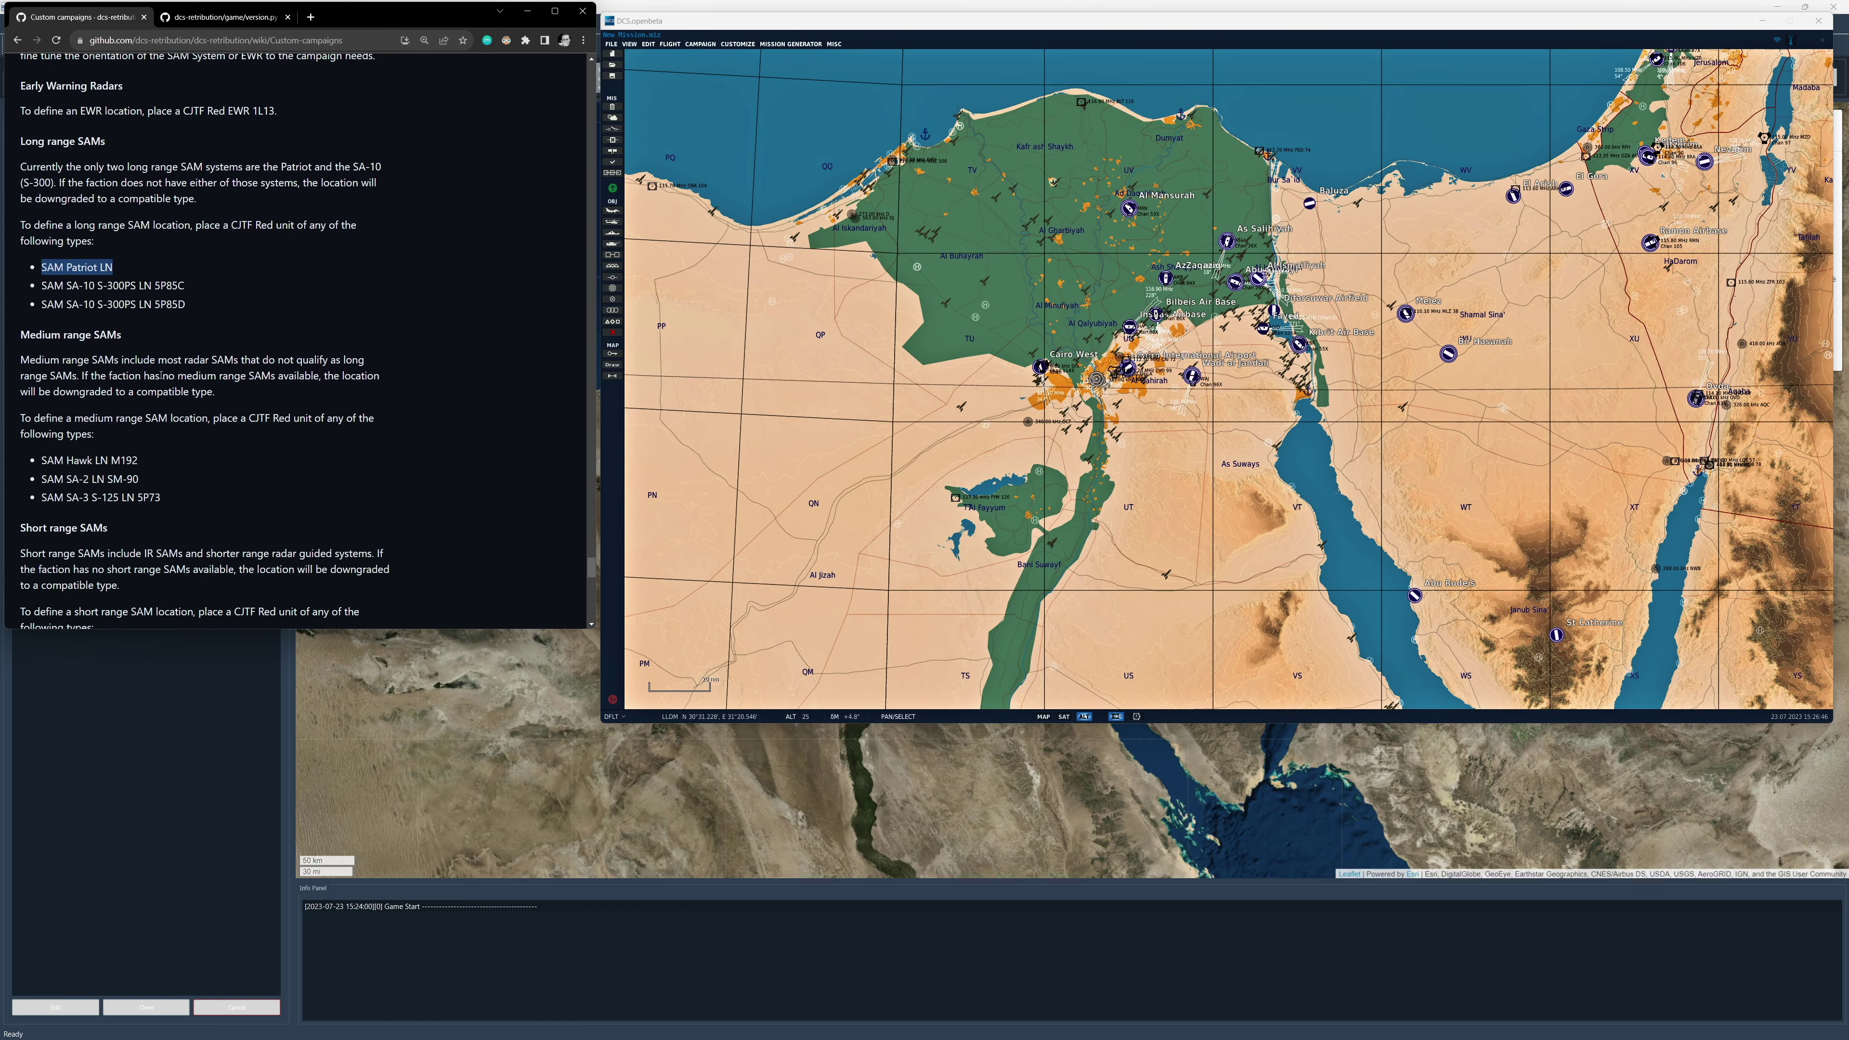
{"action": "triple_click", "coordinate": [68, 460]}
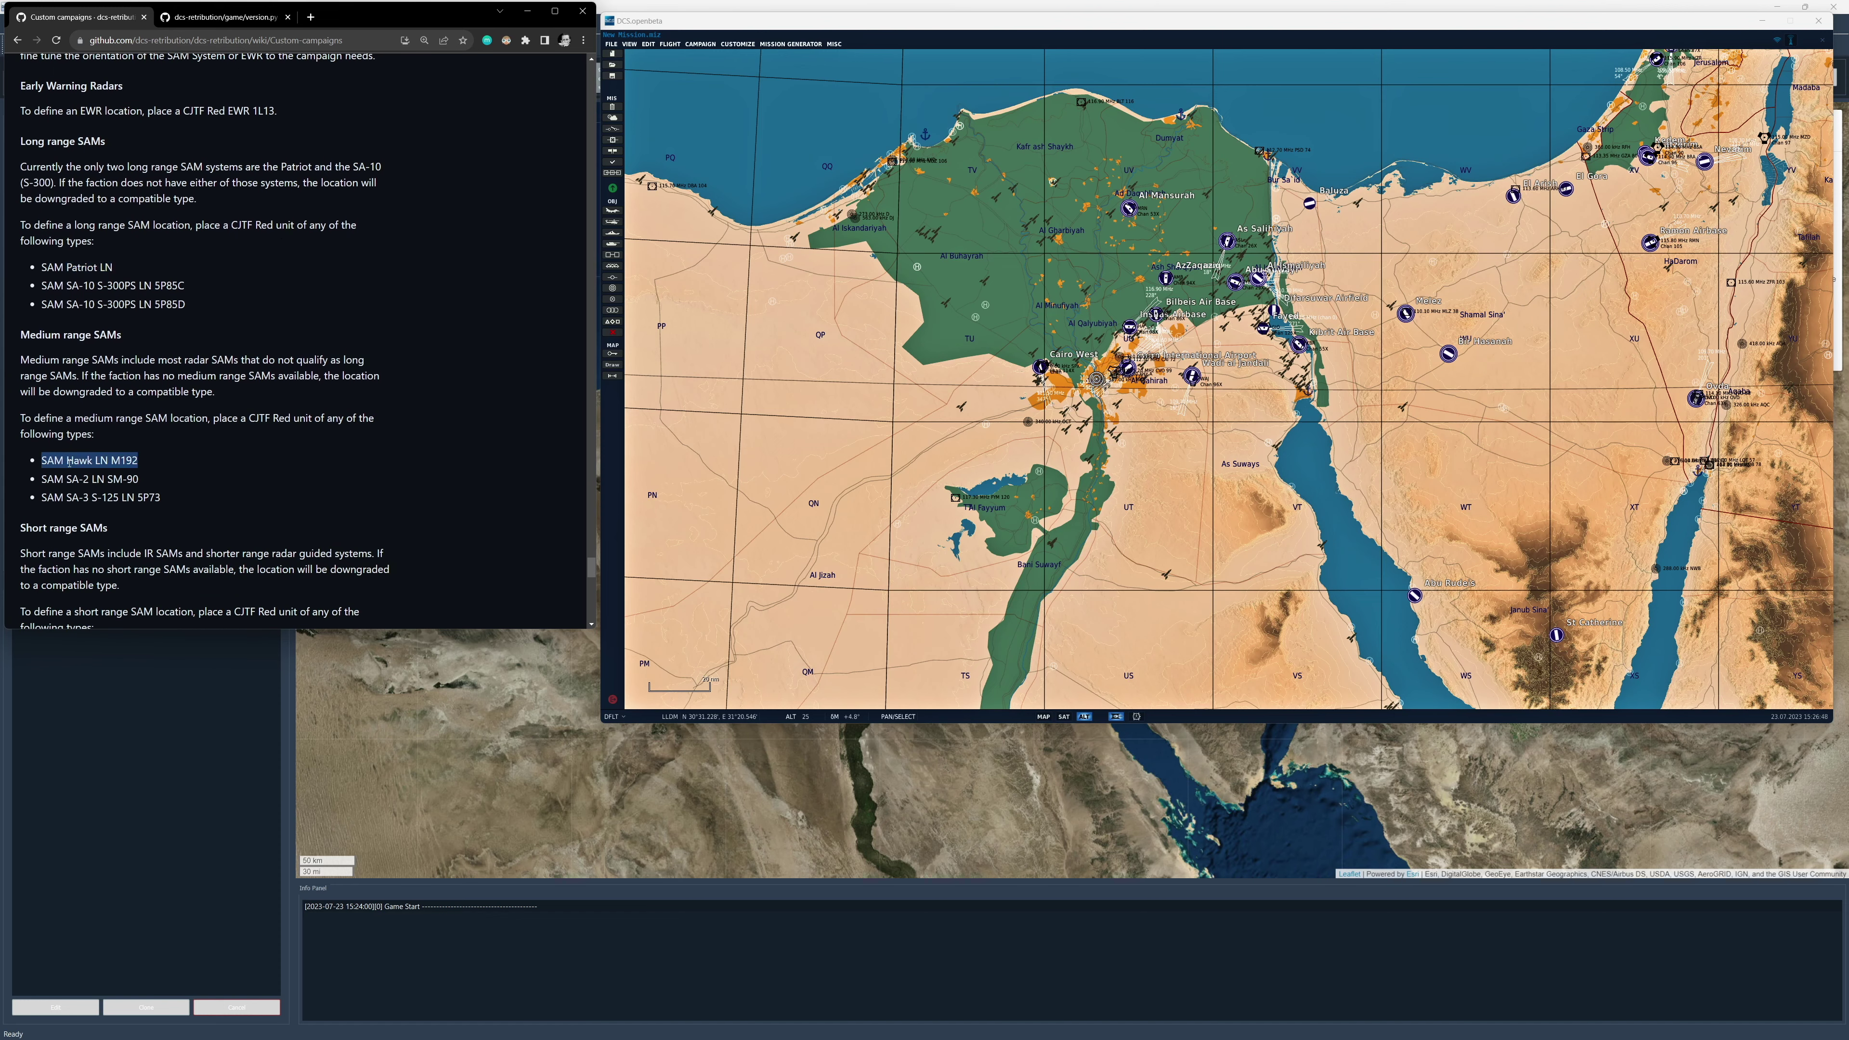
{"action": "scroll", "coordinate": [100, 351], "scroll_direction": "down", "scroll_amount": 4}
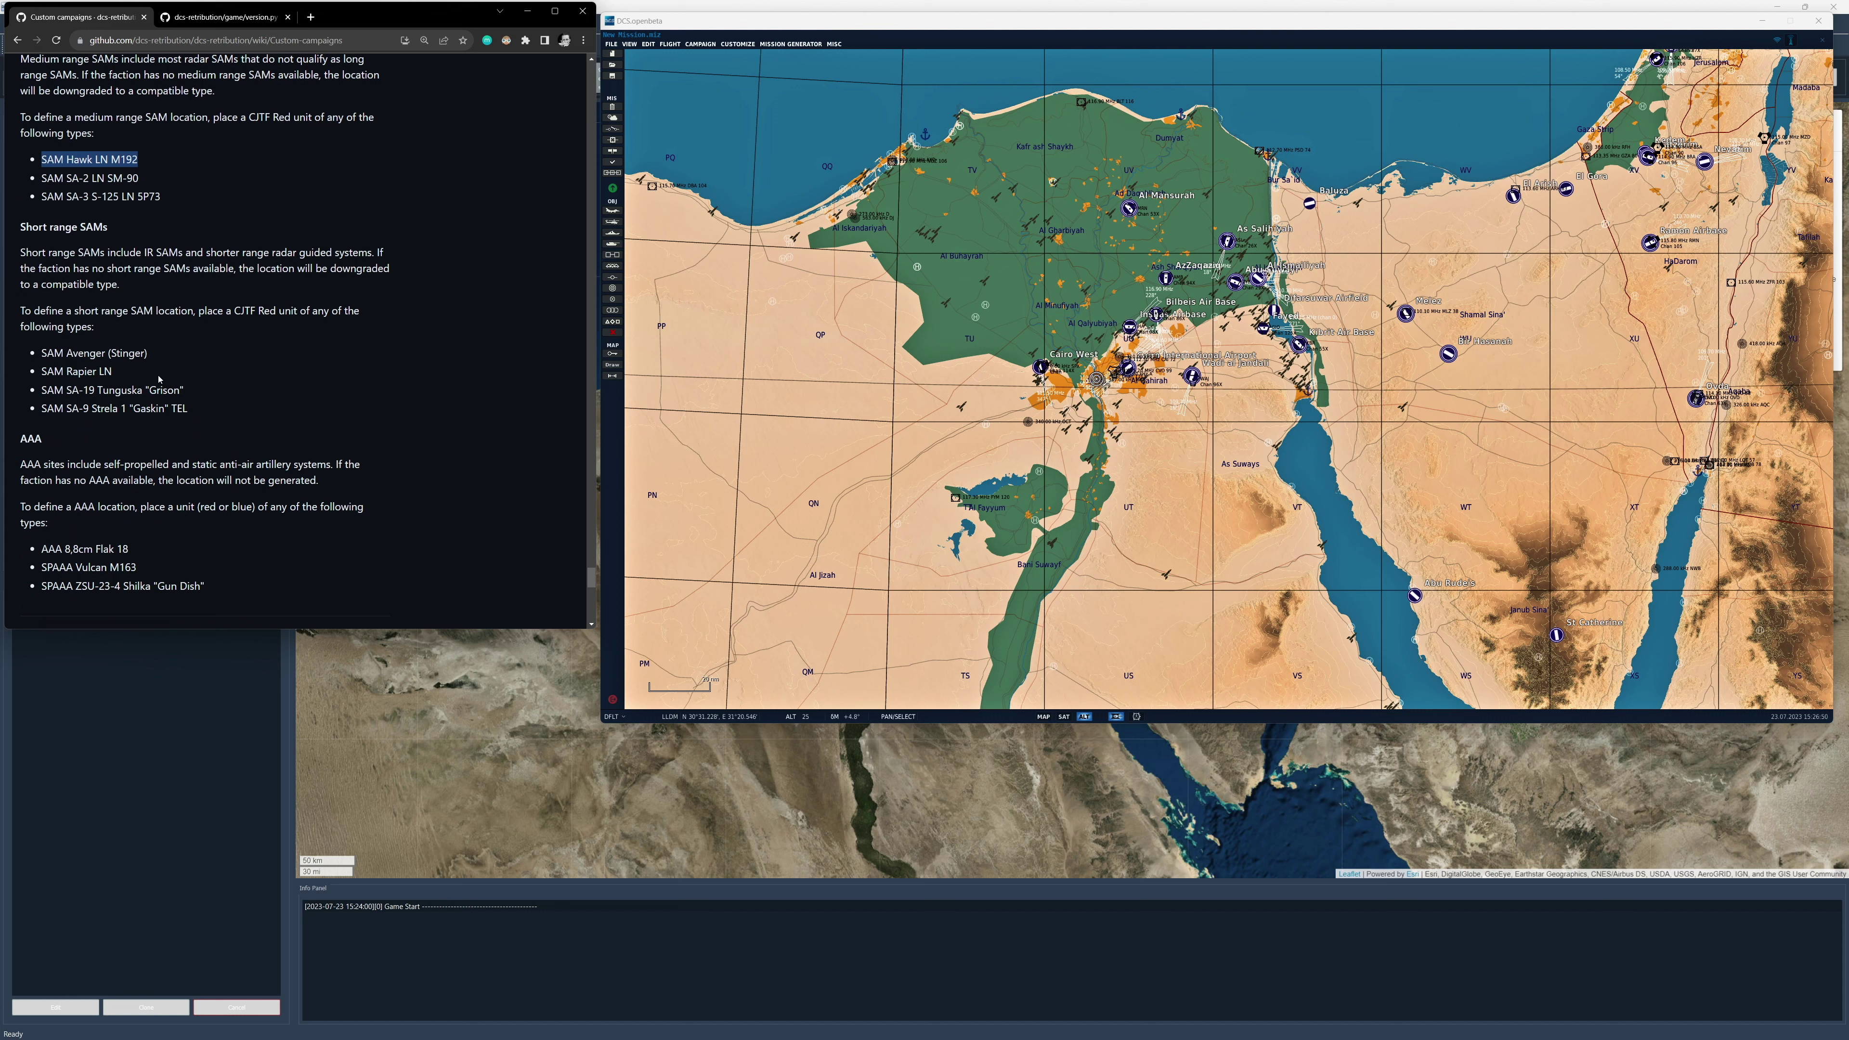
{"action": "double_click", "coordinate": [76, 372]}
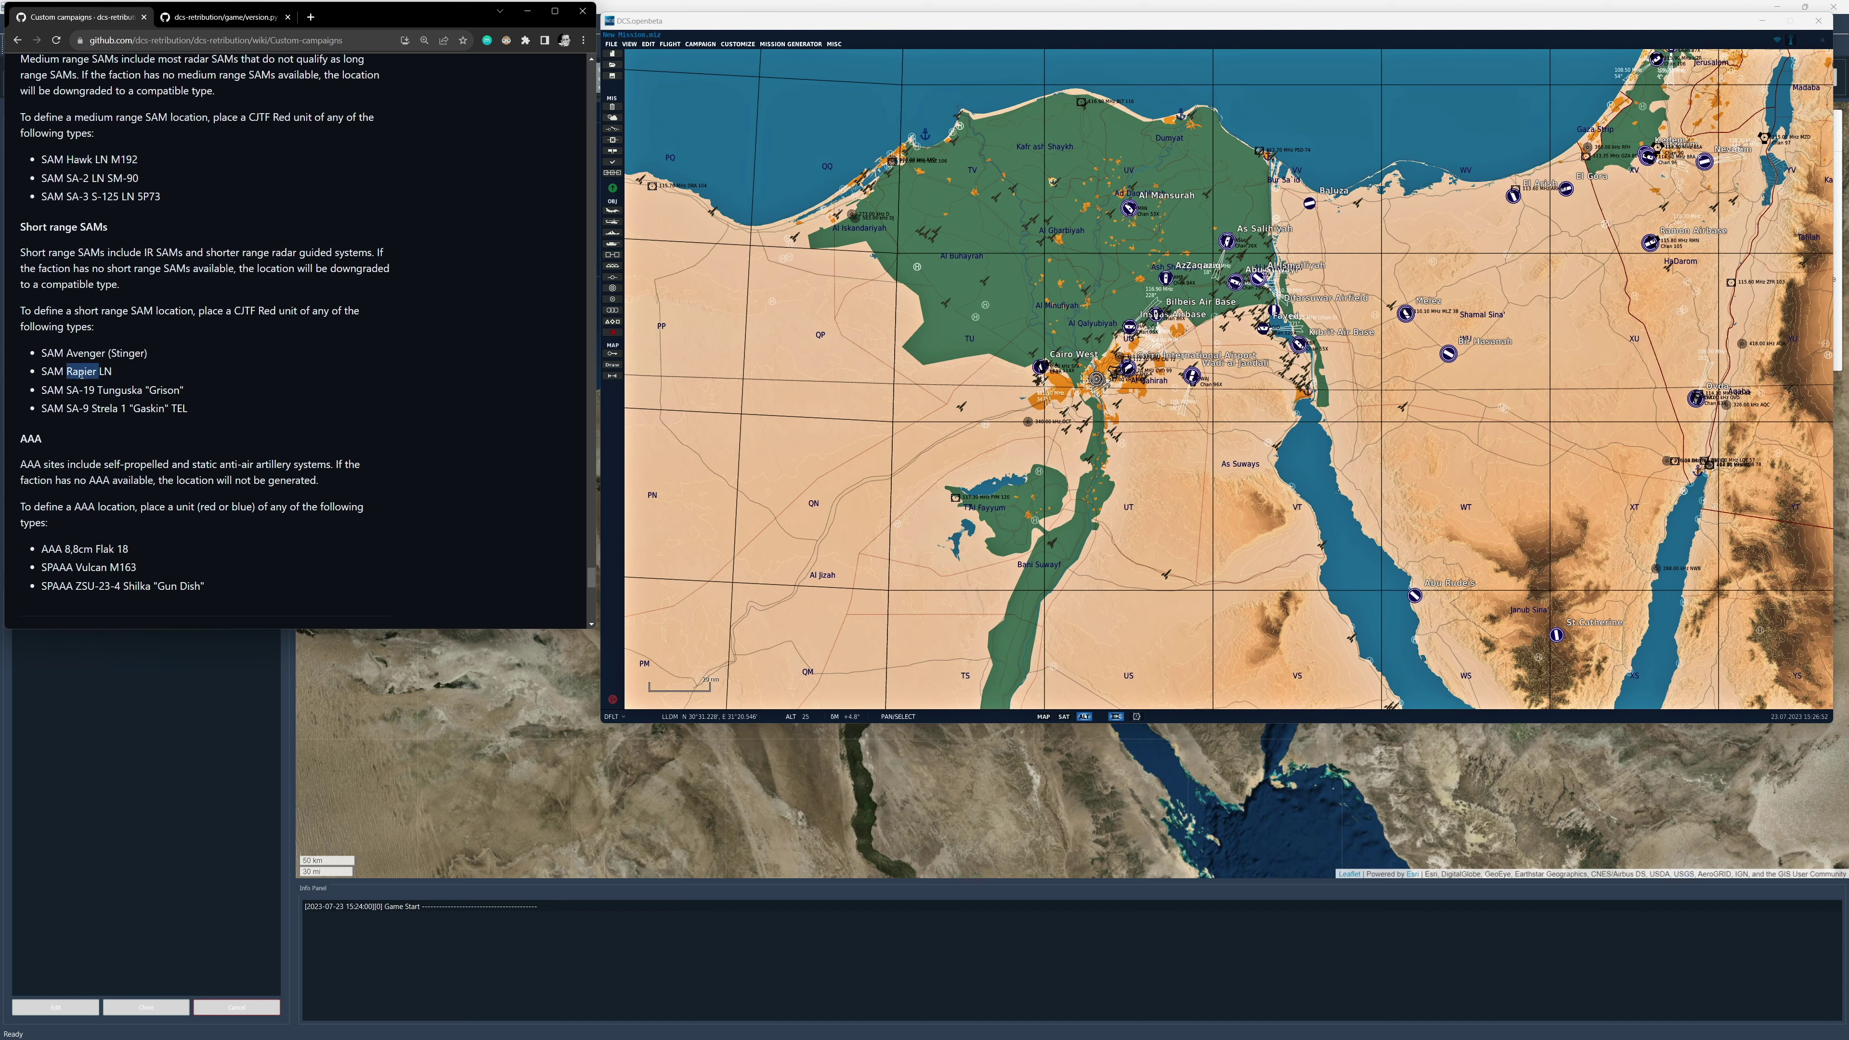
{"action": "triple_click", "coordinate": [78, 374]}
{"action": "scroll", "coordinate": [98, 524], "scroll_direction": "down", "scroll_amount": 3}
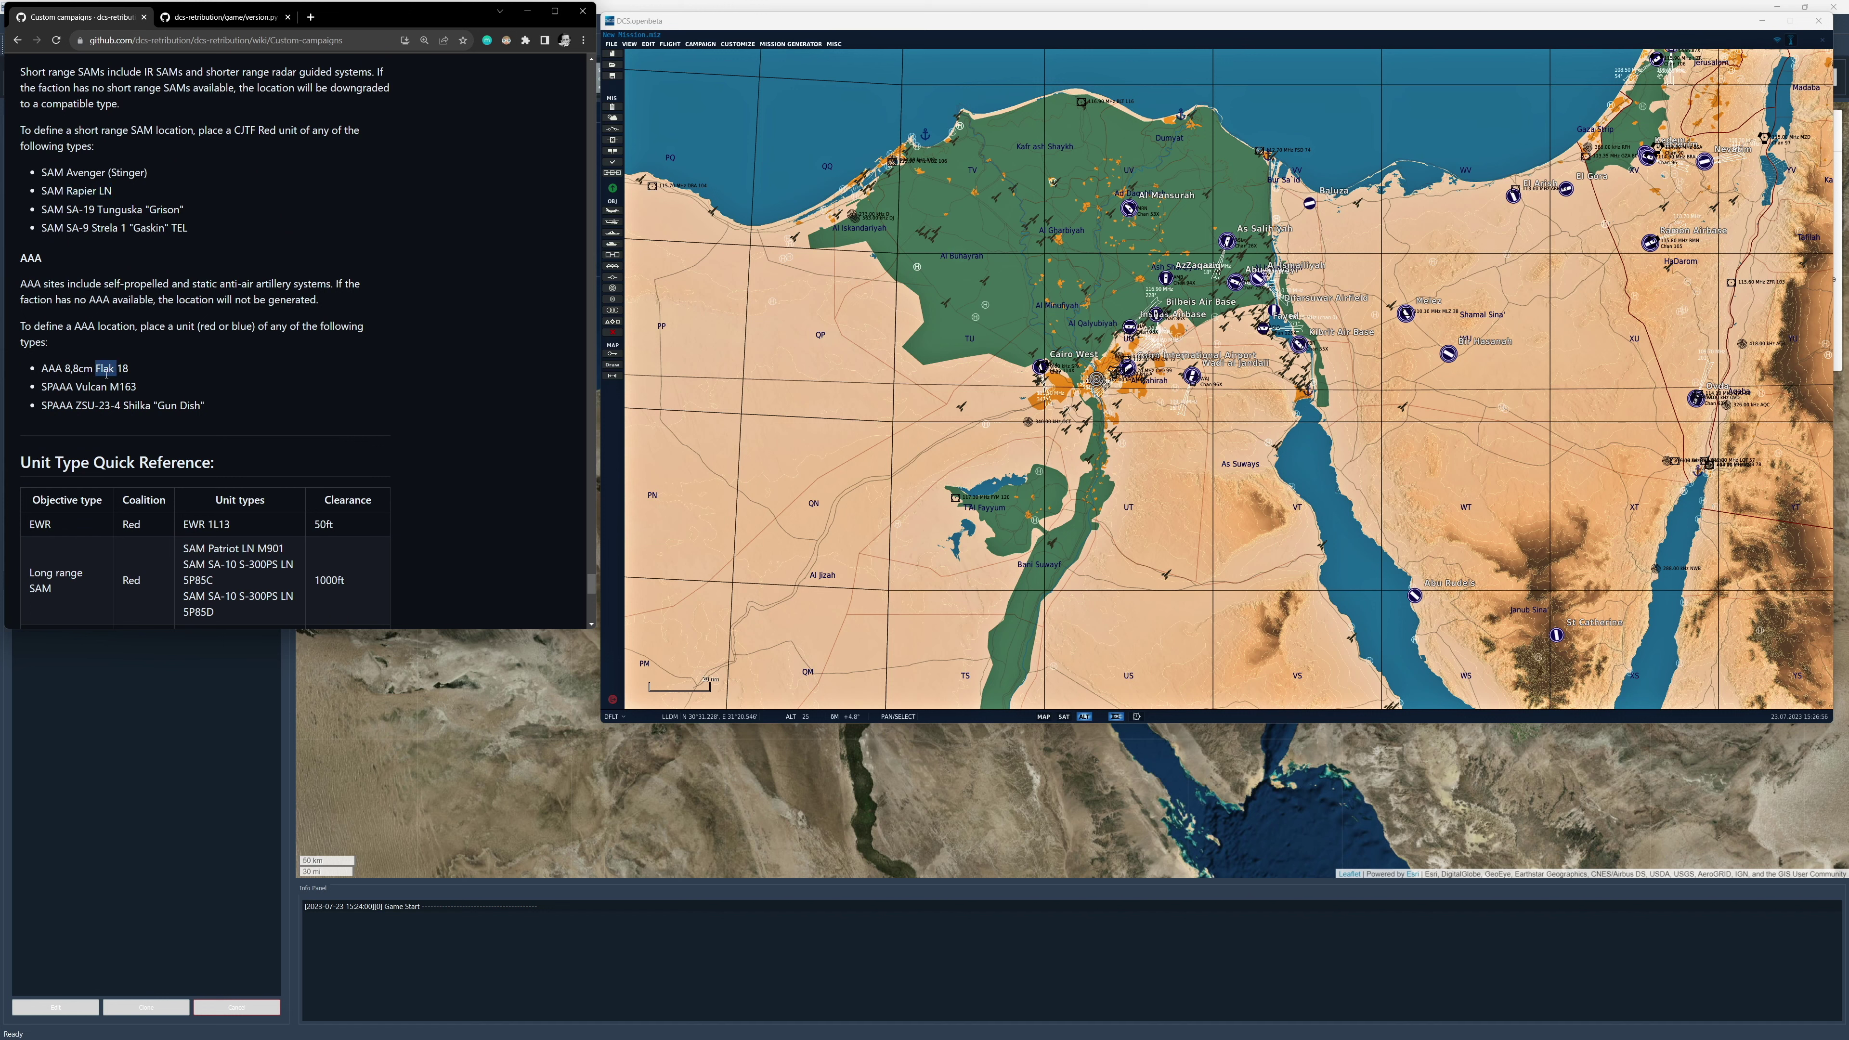
{"action": "triple_click", "coordinate": [92, 389]}
Scroll the Unit Type Quick Reference table from Factory down to its last row, Command Center.
{"action": "scroll", "coordinate": [119, 421], "scroll_direction": "down", "scroll_amount": 3}
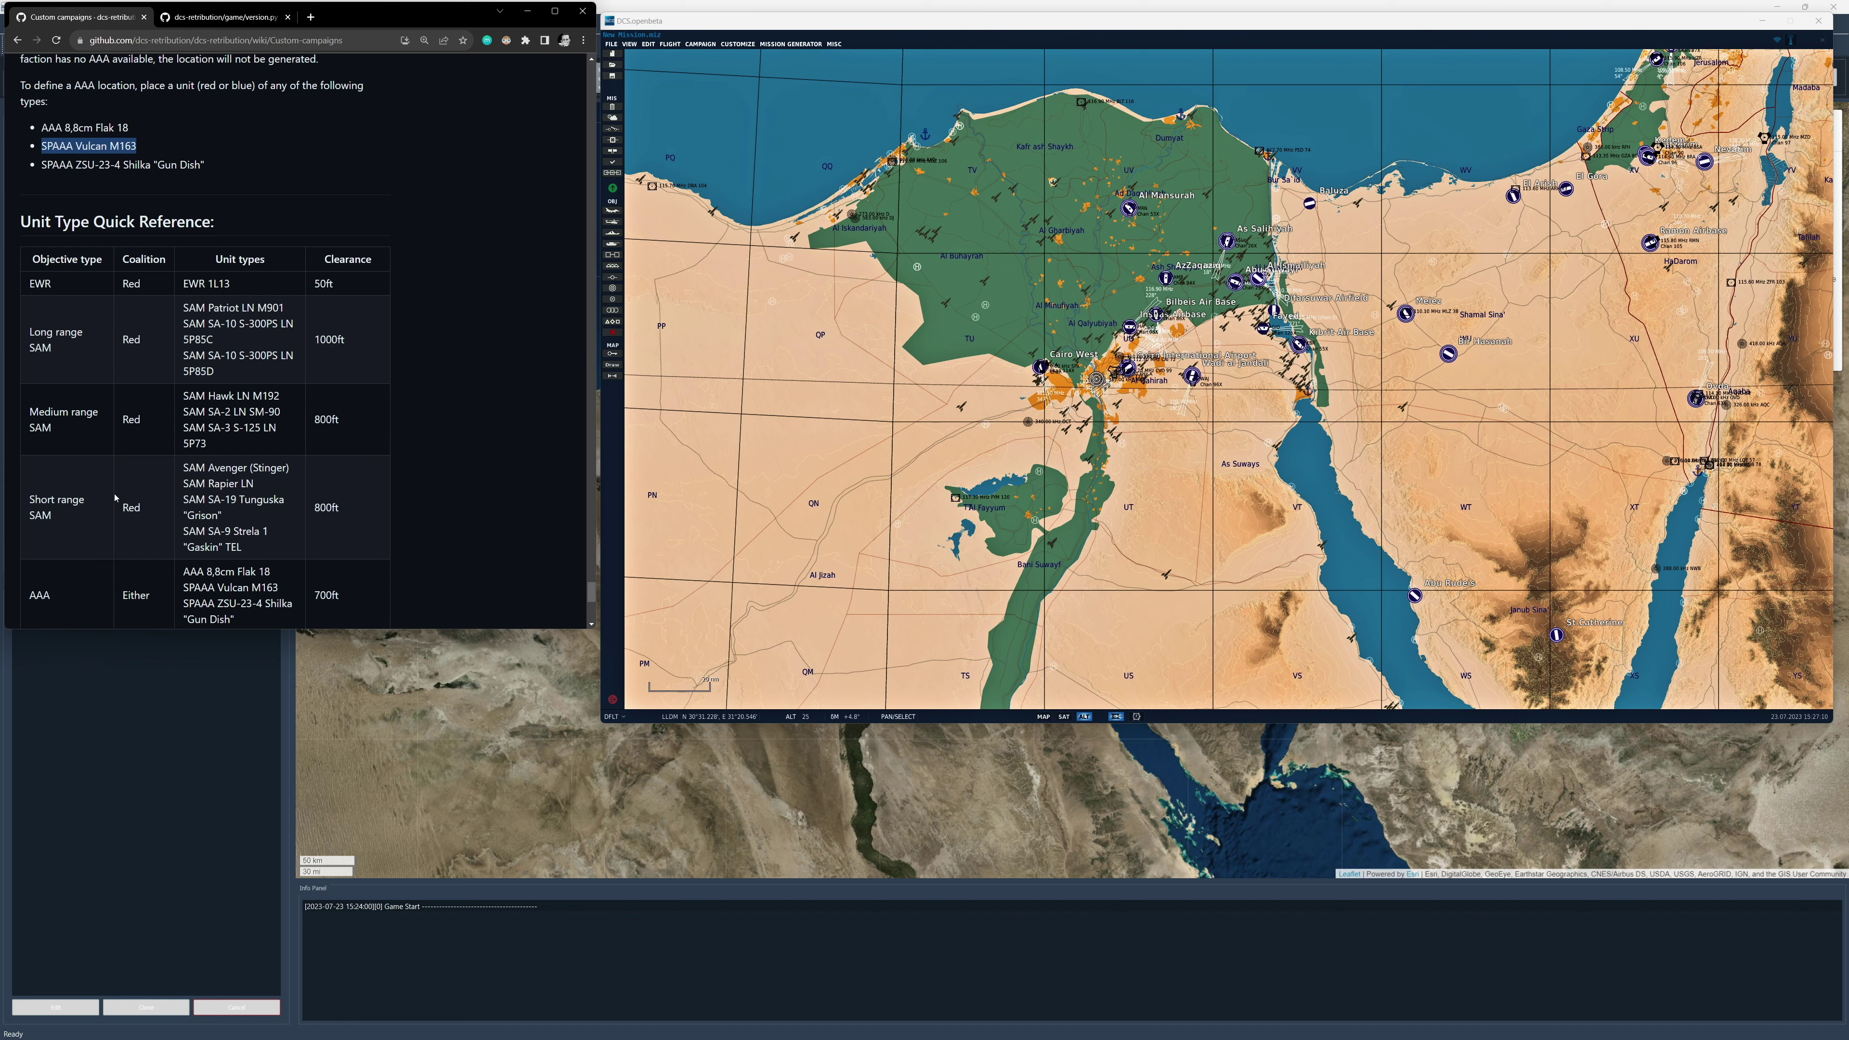
{"action": "scroll", "coordinate": [115, 498], "scroll_direction": "down", "scroll_amount": 5}
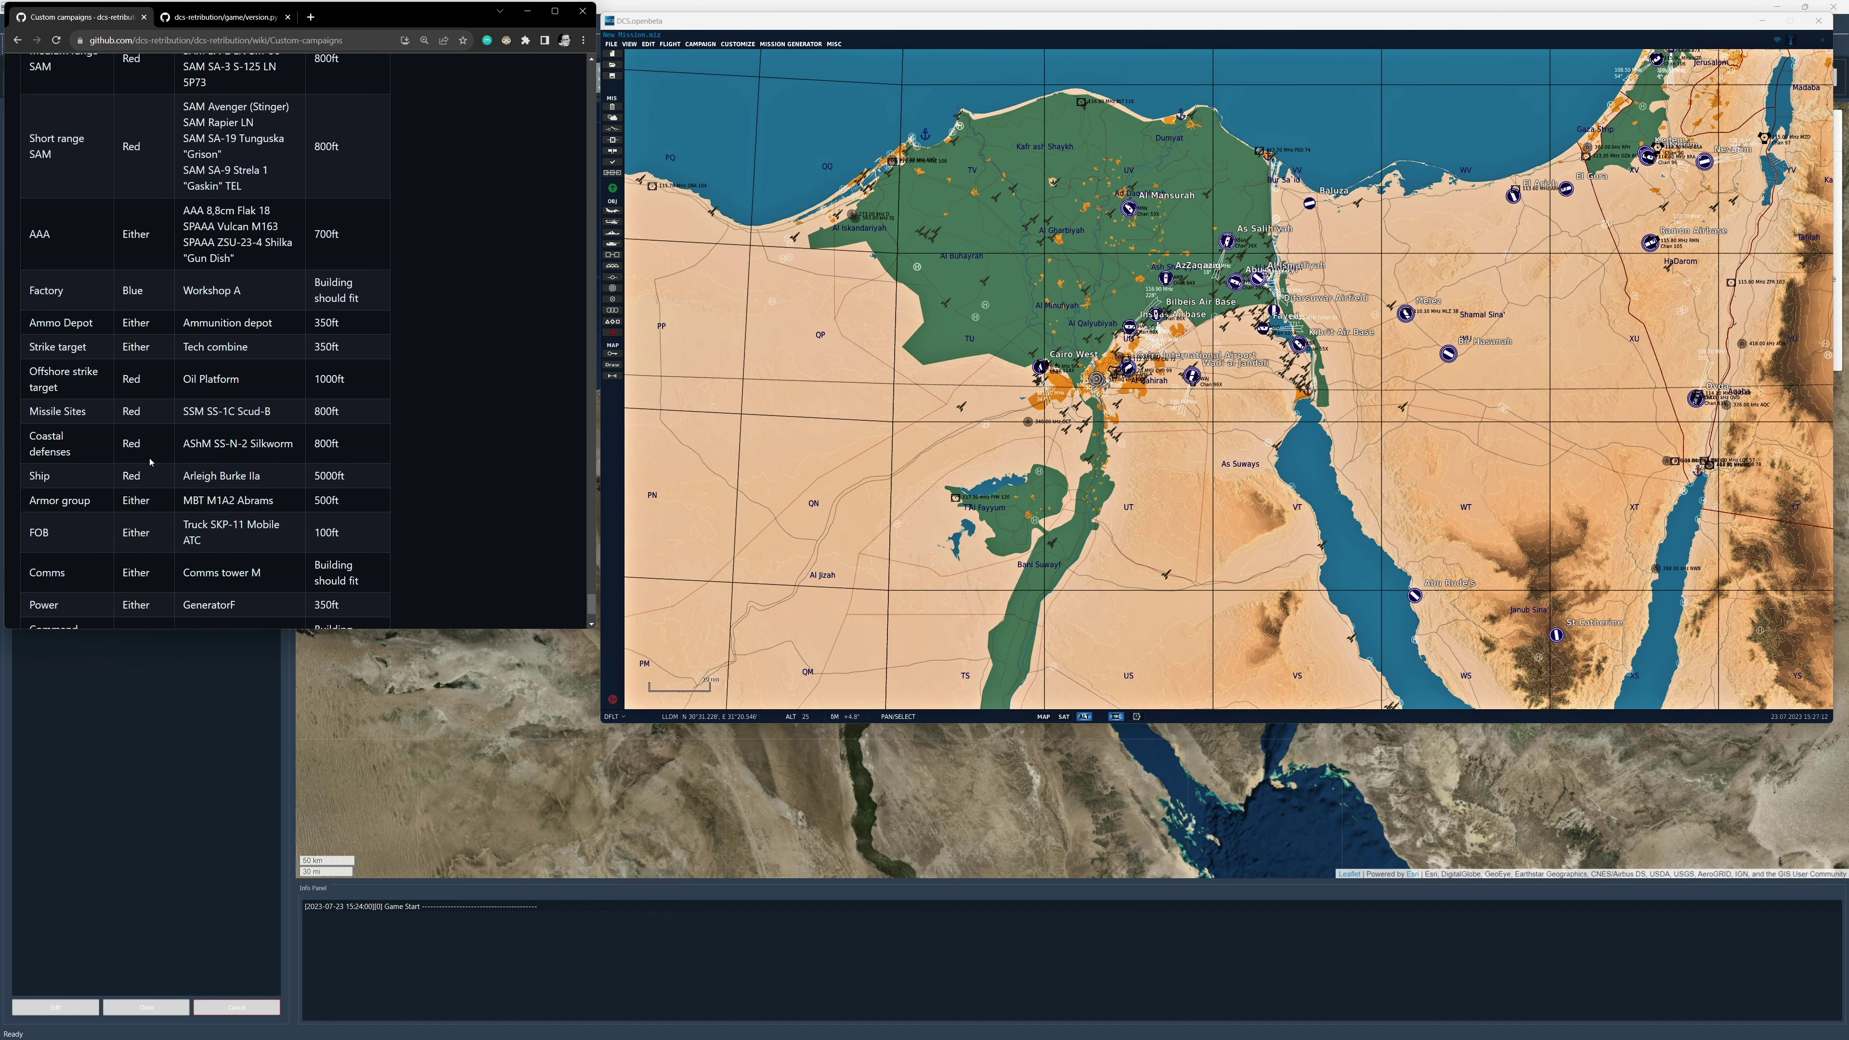
{"action": "scroll", "coordinate": [151, 462], "scroll_direction": "down", "scroll_amount": 1}
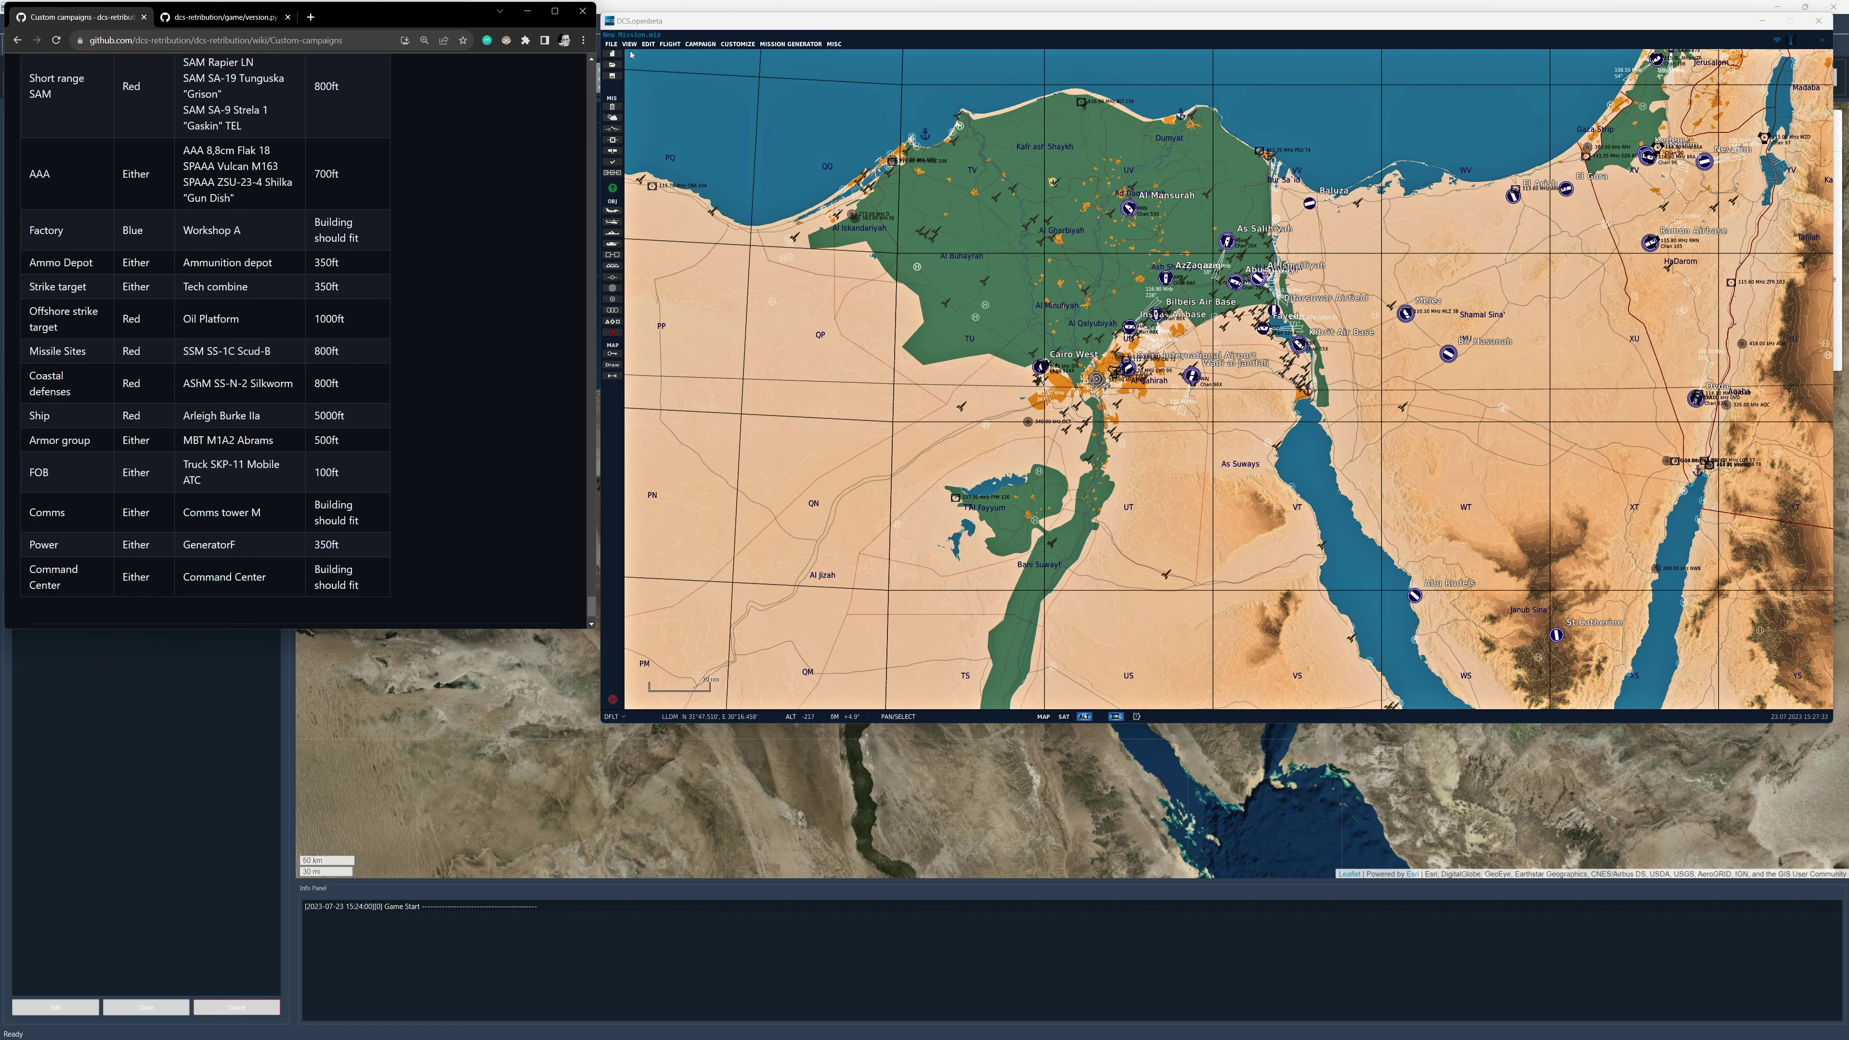
Open Tutorial.miz, discarding the current mission, and zoom the map in around Ovda.
{"action": "left_click", "coordinate": [612, 54]}
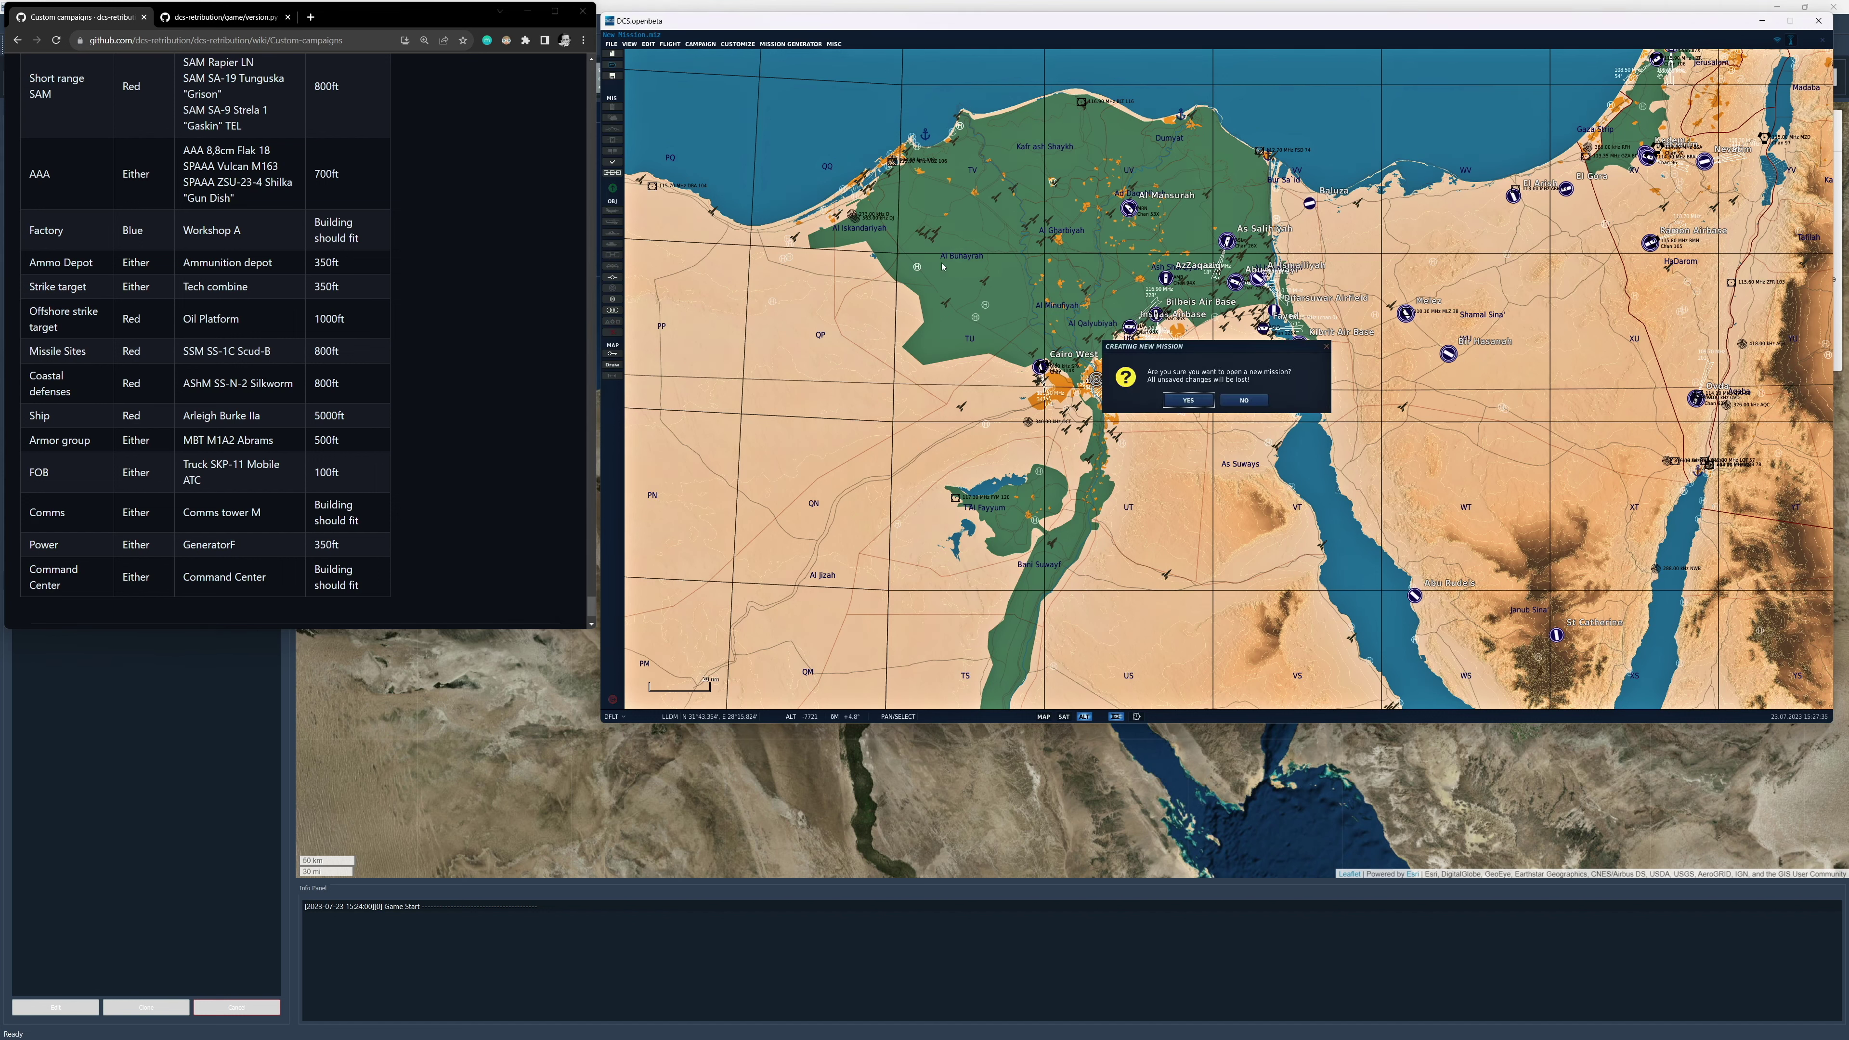
{"action": "left_click", "coordinate": [1188, 400]}
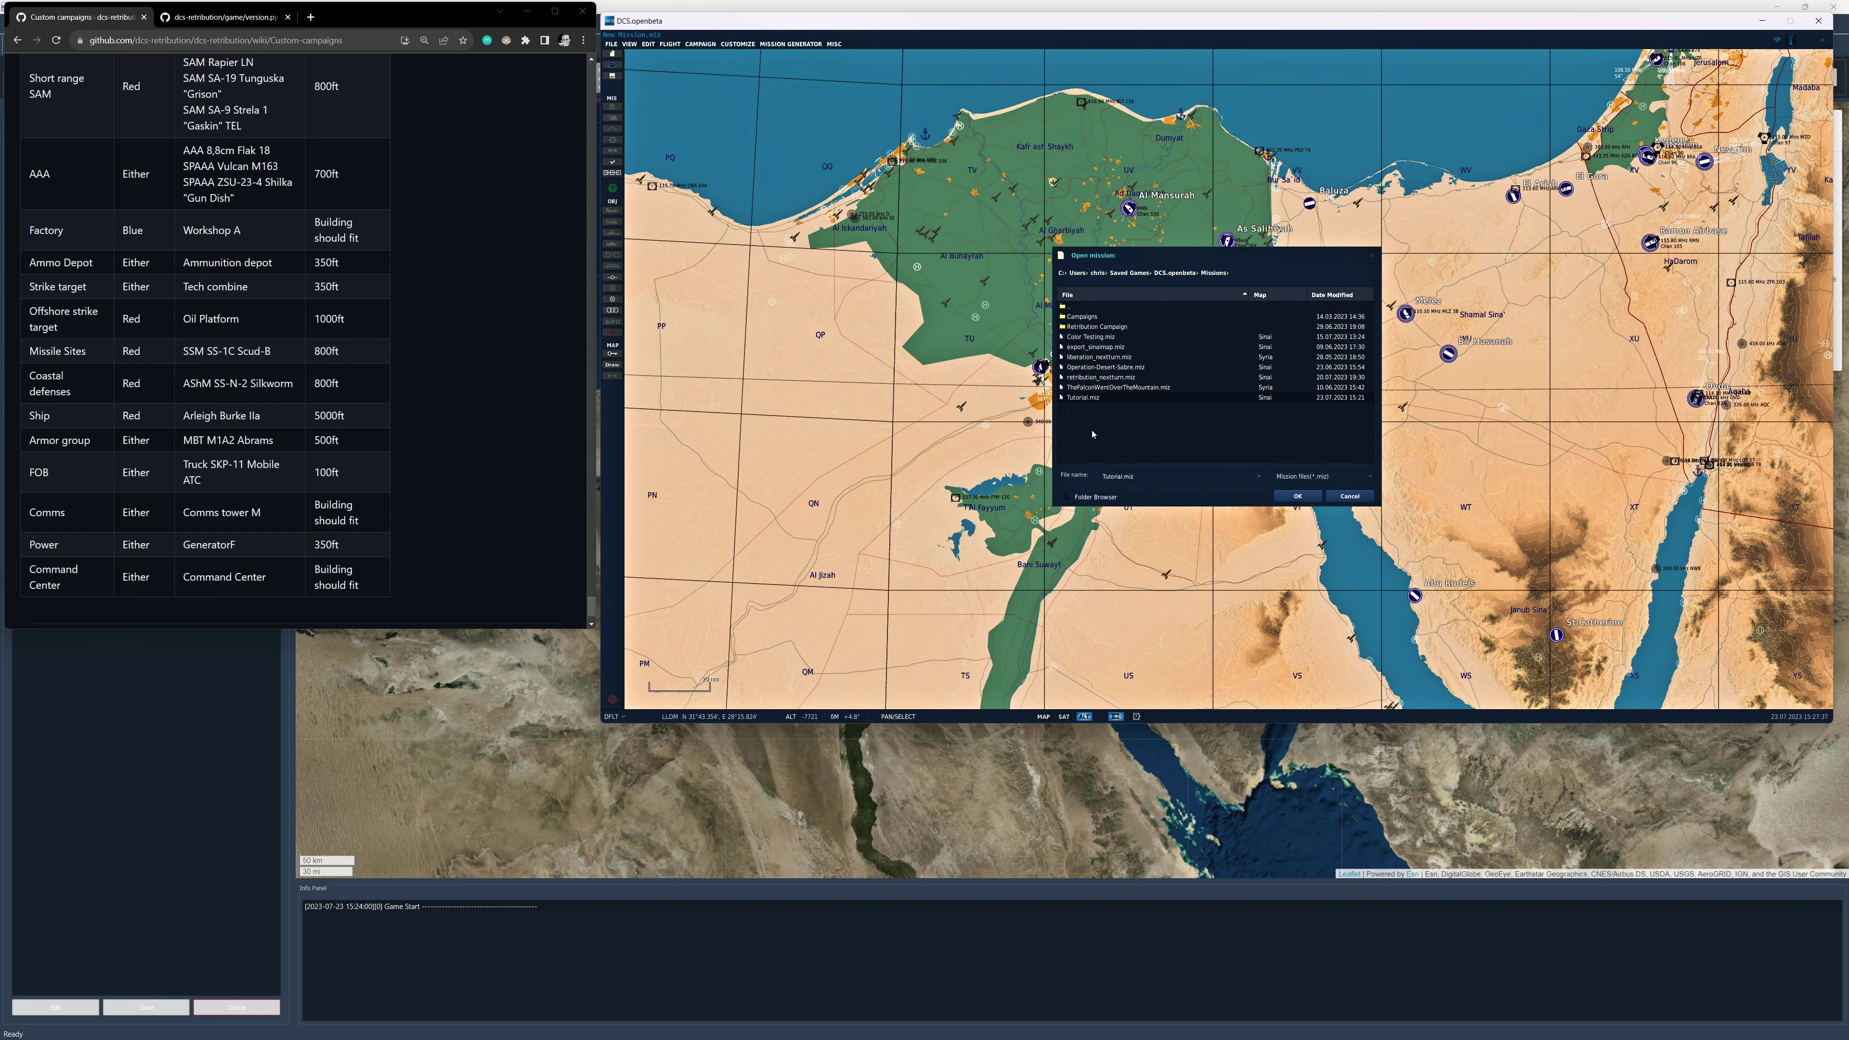
{"action": "double_click", "coordinate": [1085, 399]}
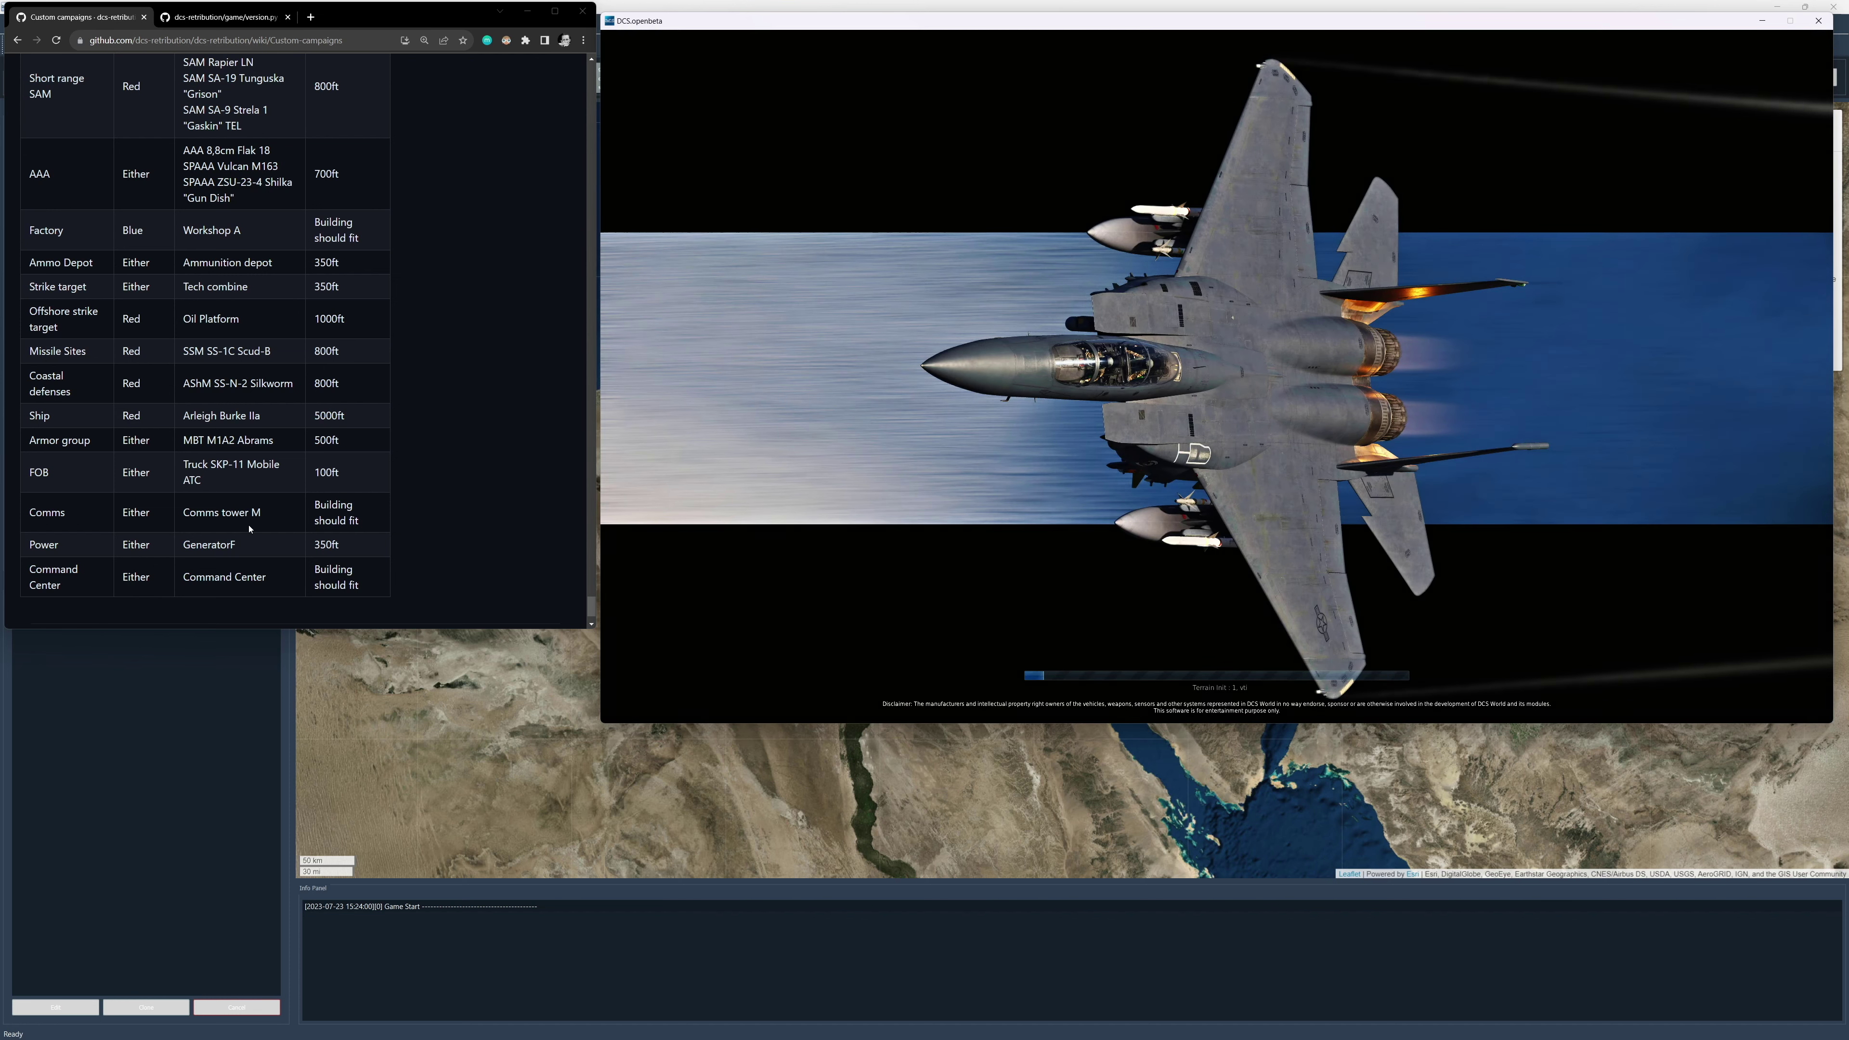
{"action": "scroll", "coordinate": [255, 510], "scroll_direction": "up", "scroll_amount": 5}
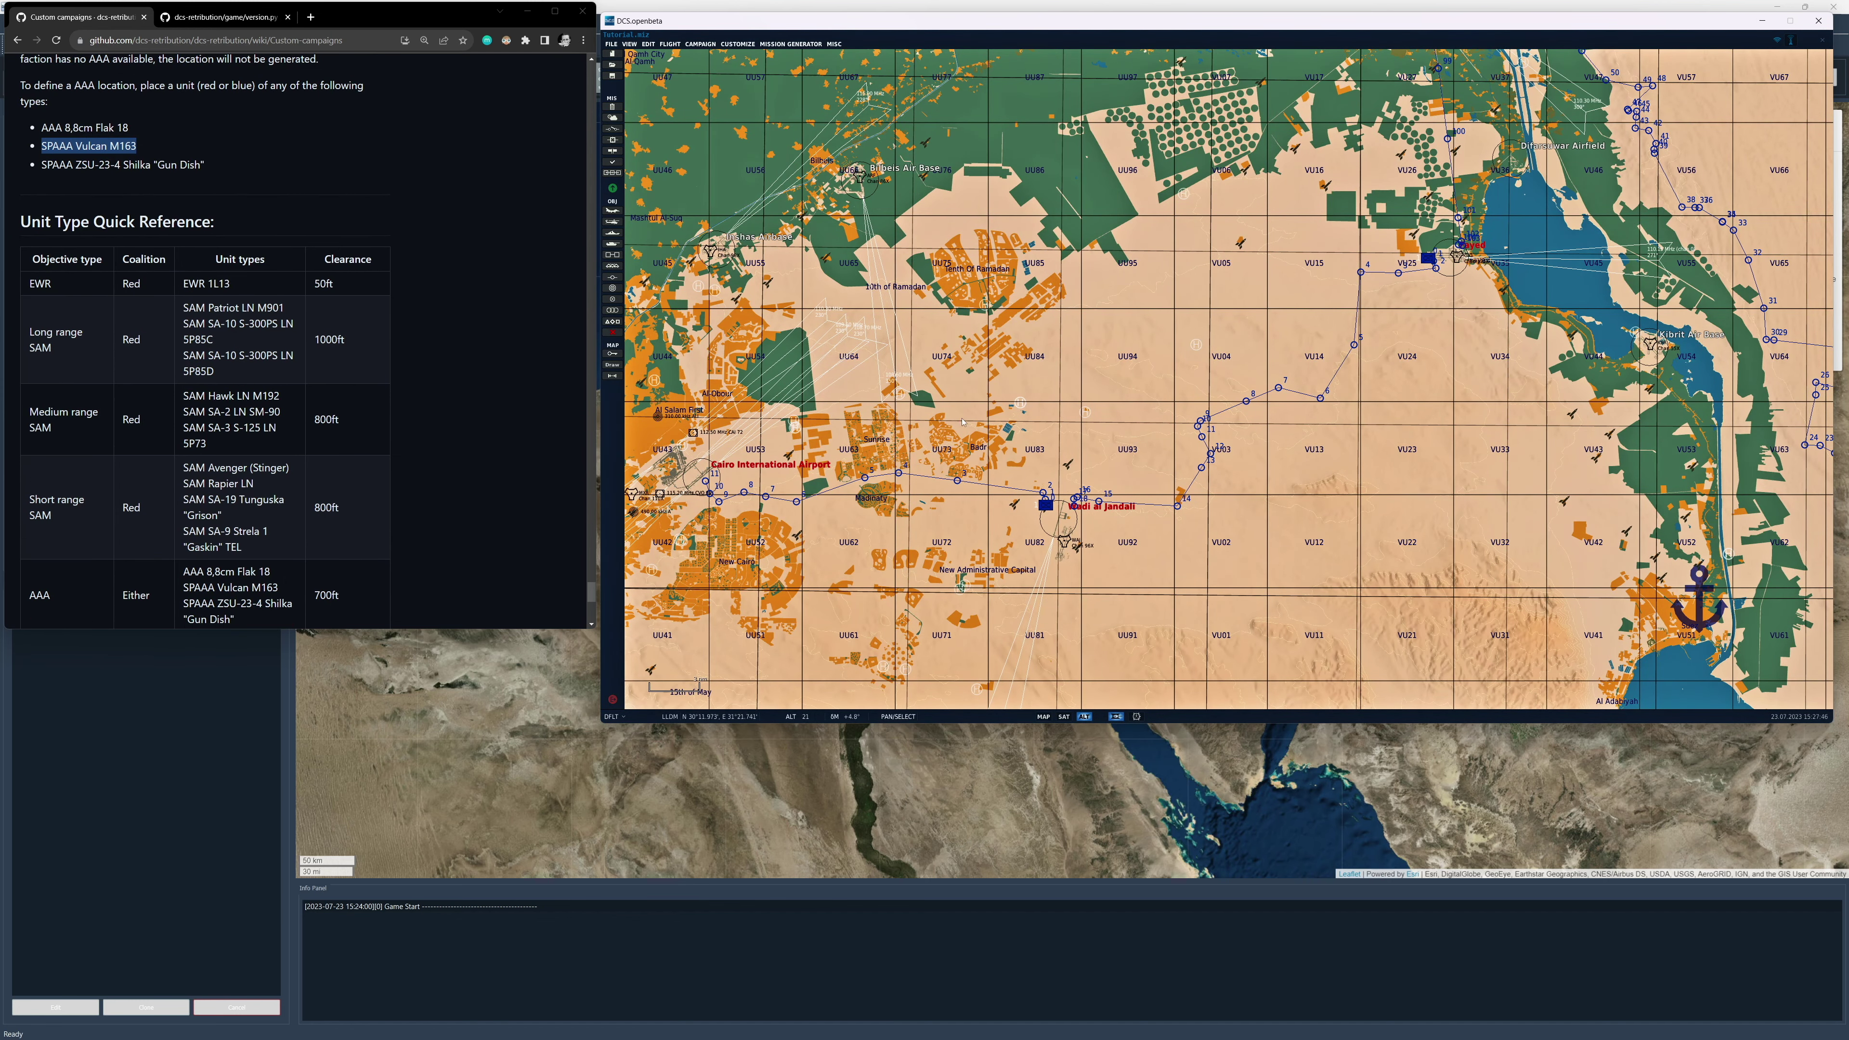
{"action": "scroll", "coordinate": [1327, 494], "scroll_direction": "down", "scroll_amount": 5}
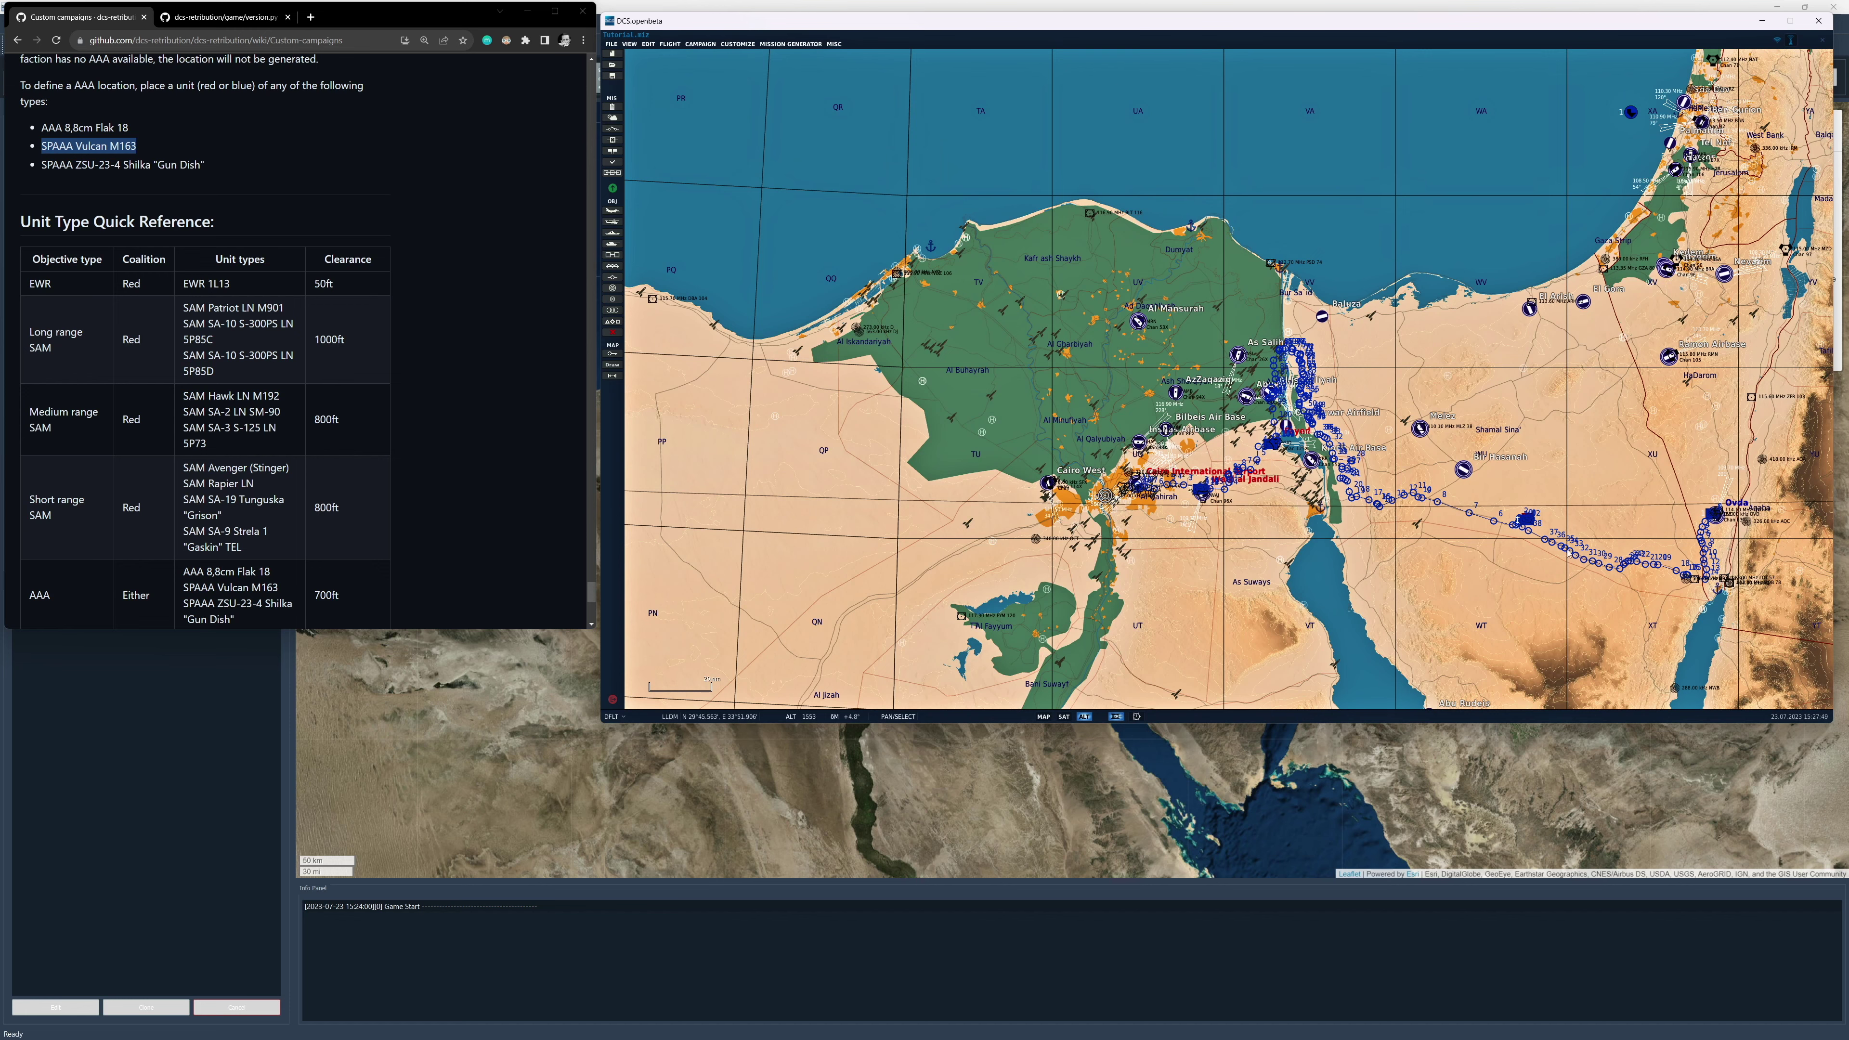
{"action": "scroll", "coordinate": [1725, 567], "scroll_direction": "up", "scroll_amount": 6}
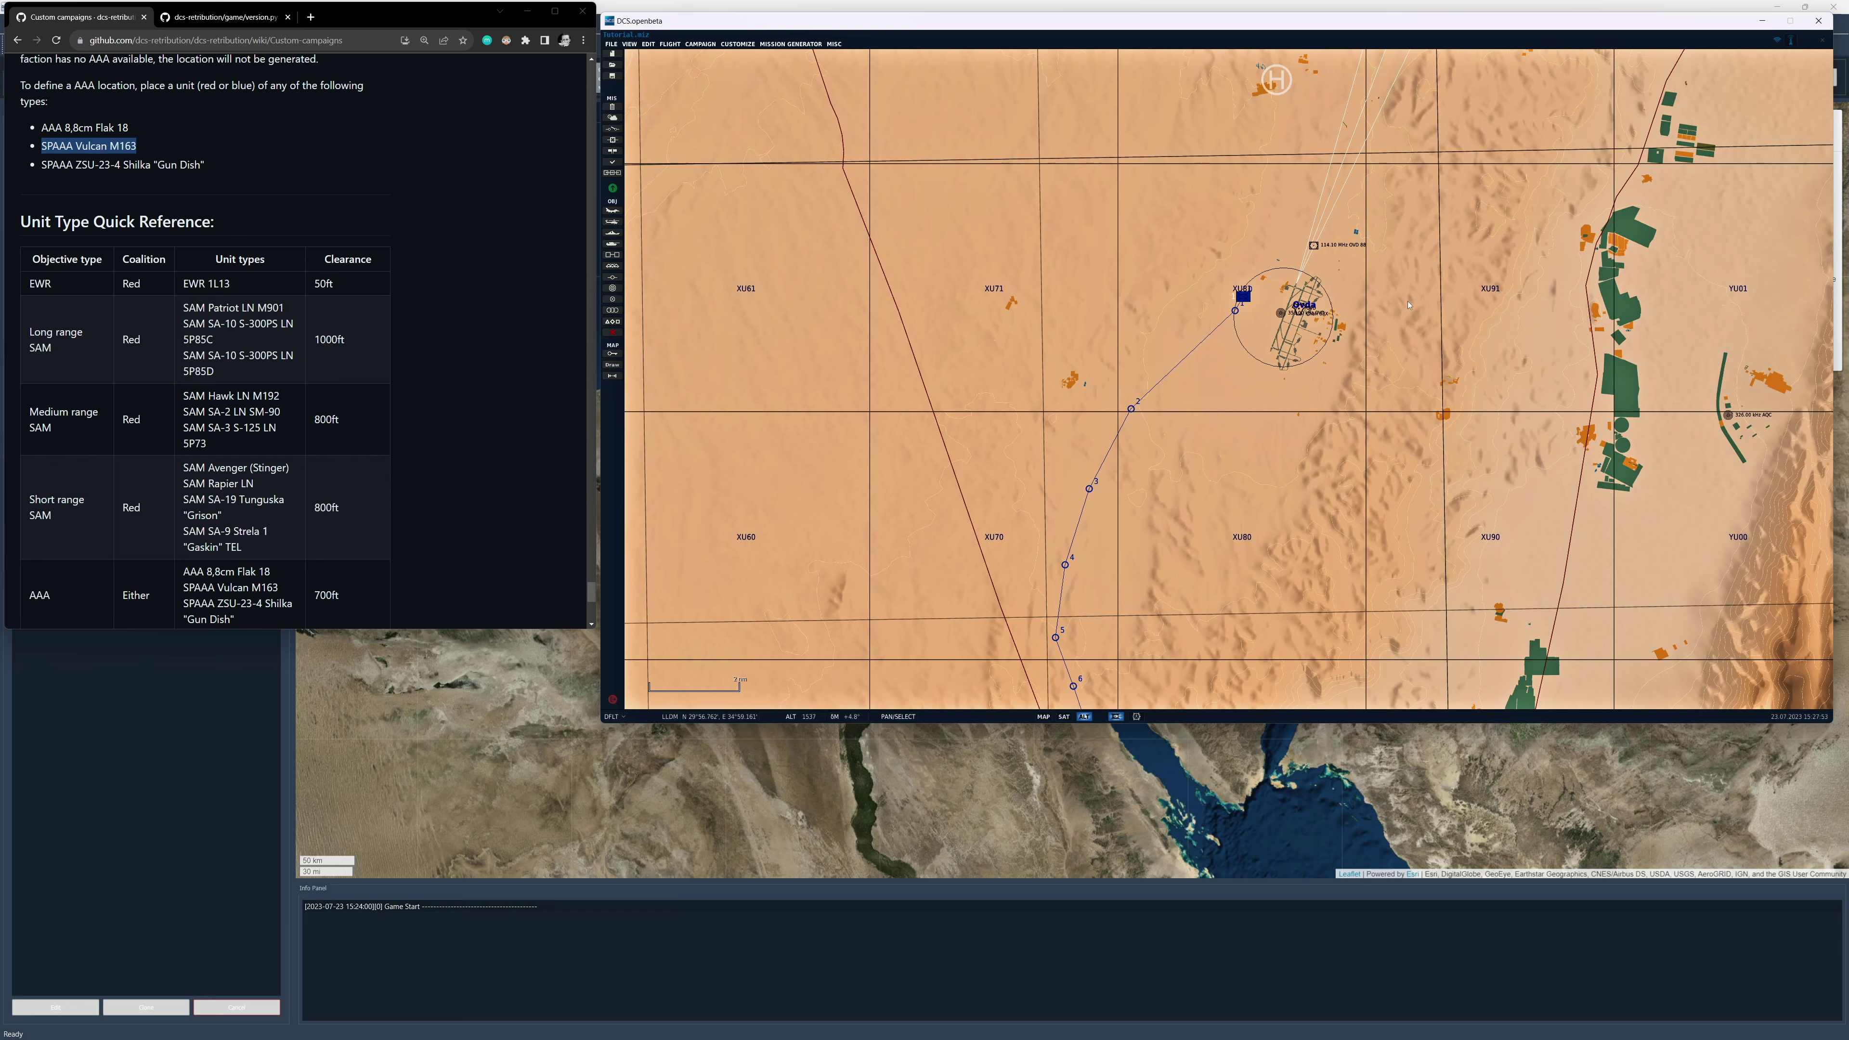
{"action": "scroll", "coordinate": [1391, 307], "scroll_direction": "up", "scroll_amount": 2}
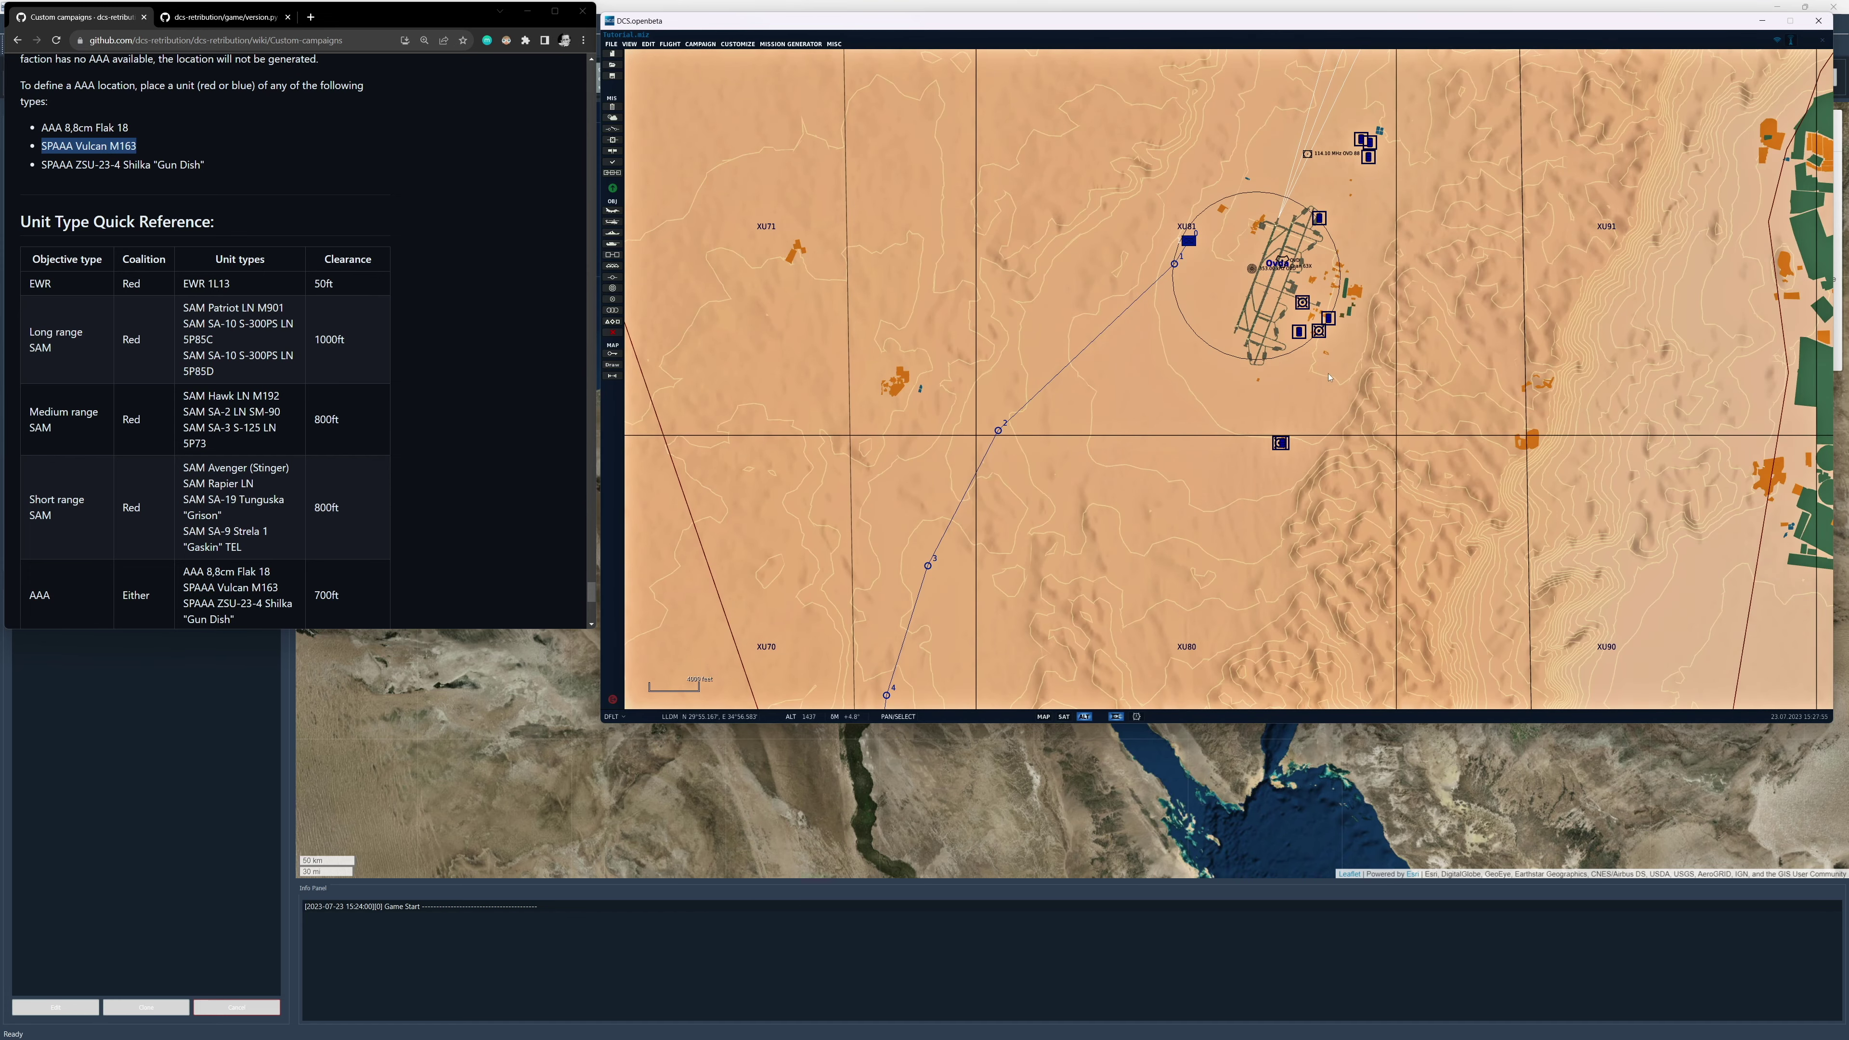
{"action": "scroll", "coordinate": [1328, 377], "scroll_direction": "down", "scroll_amount": 1}
{"action": "scroll", "coordinate": [1326, 349], "scroll_direction": "up", "scroll_amount": 2}
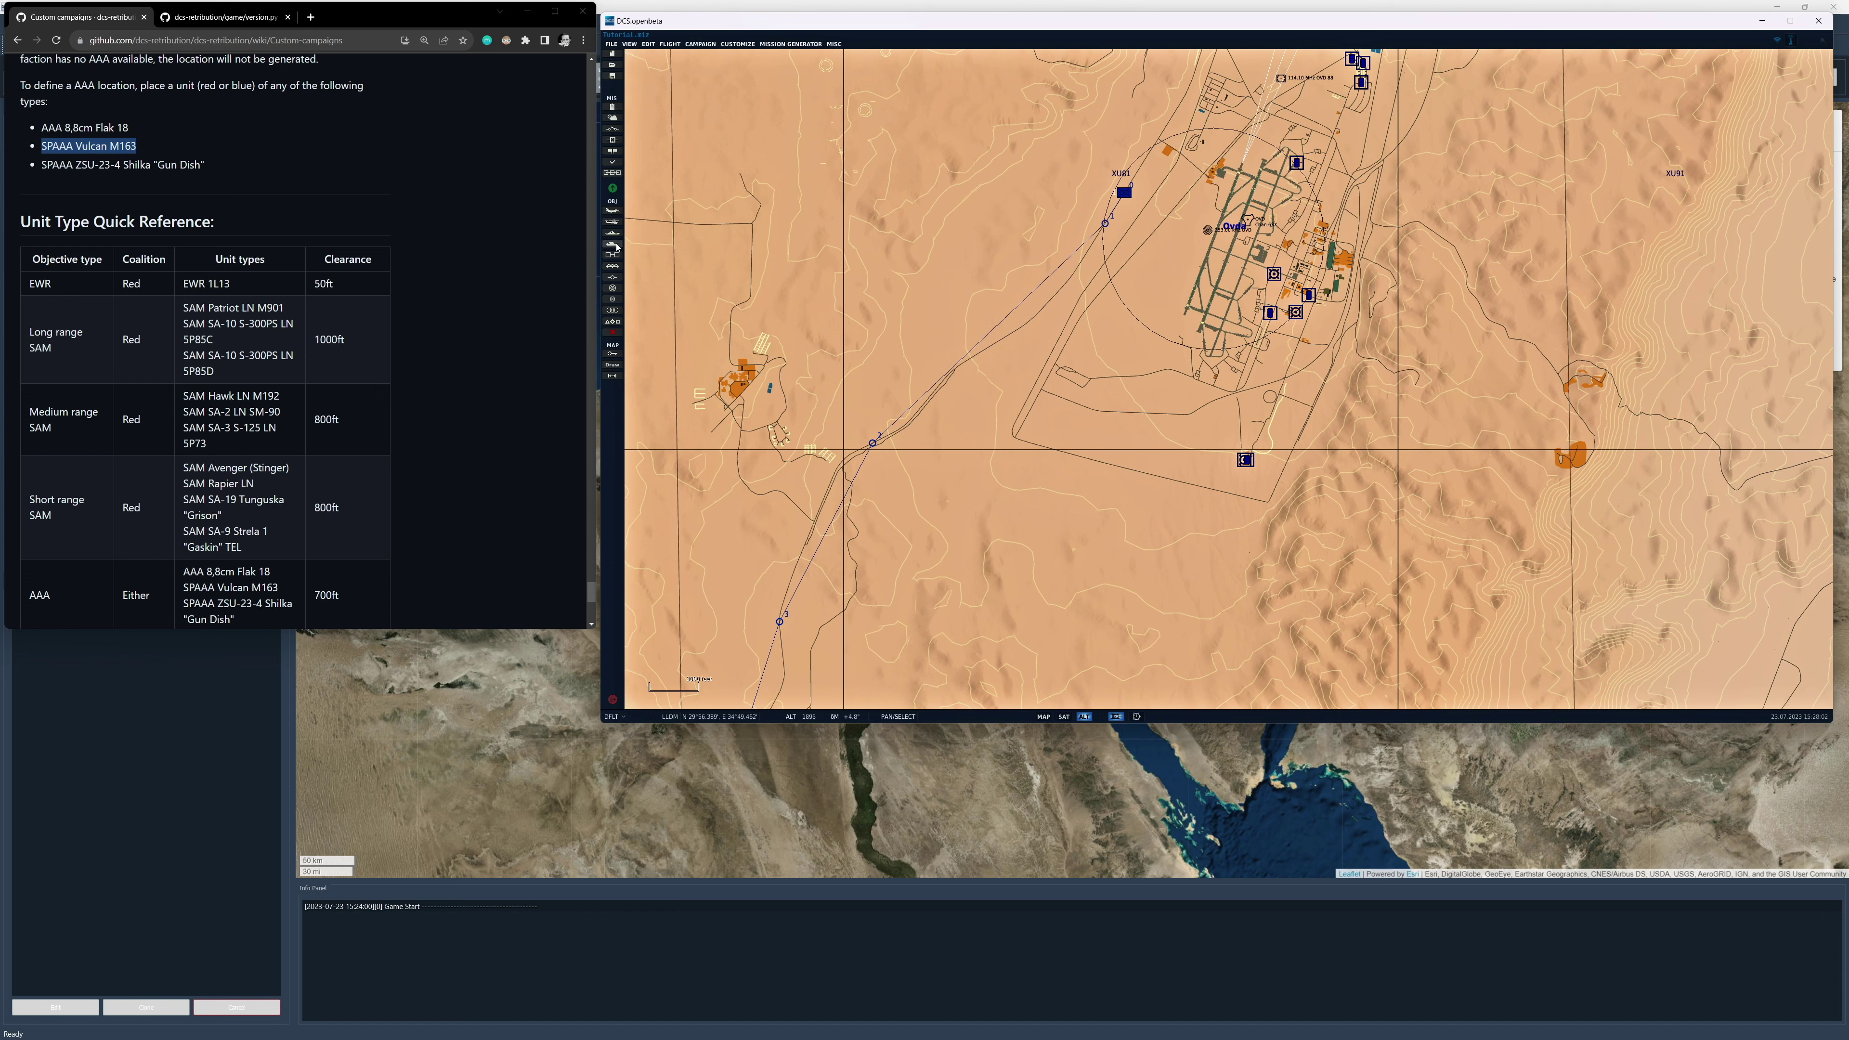
Add a ground vehicle group with the Air Defence category and type SAM Patriot LN.
{"action": "left_click", "coordinate": [616, 248]}
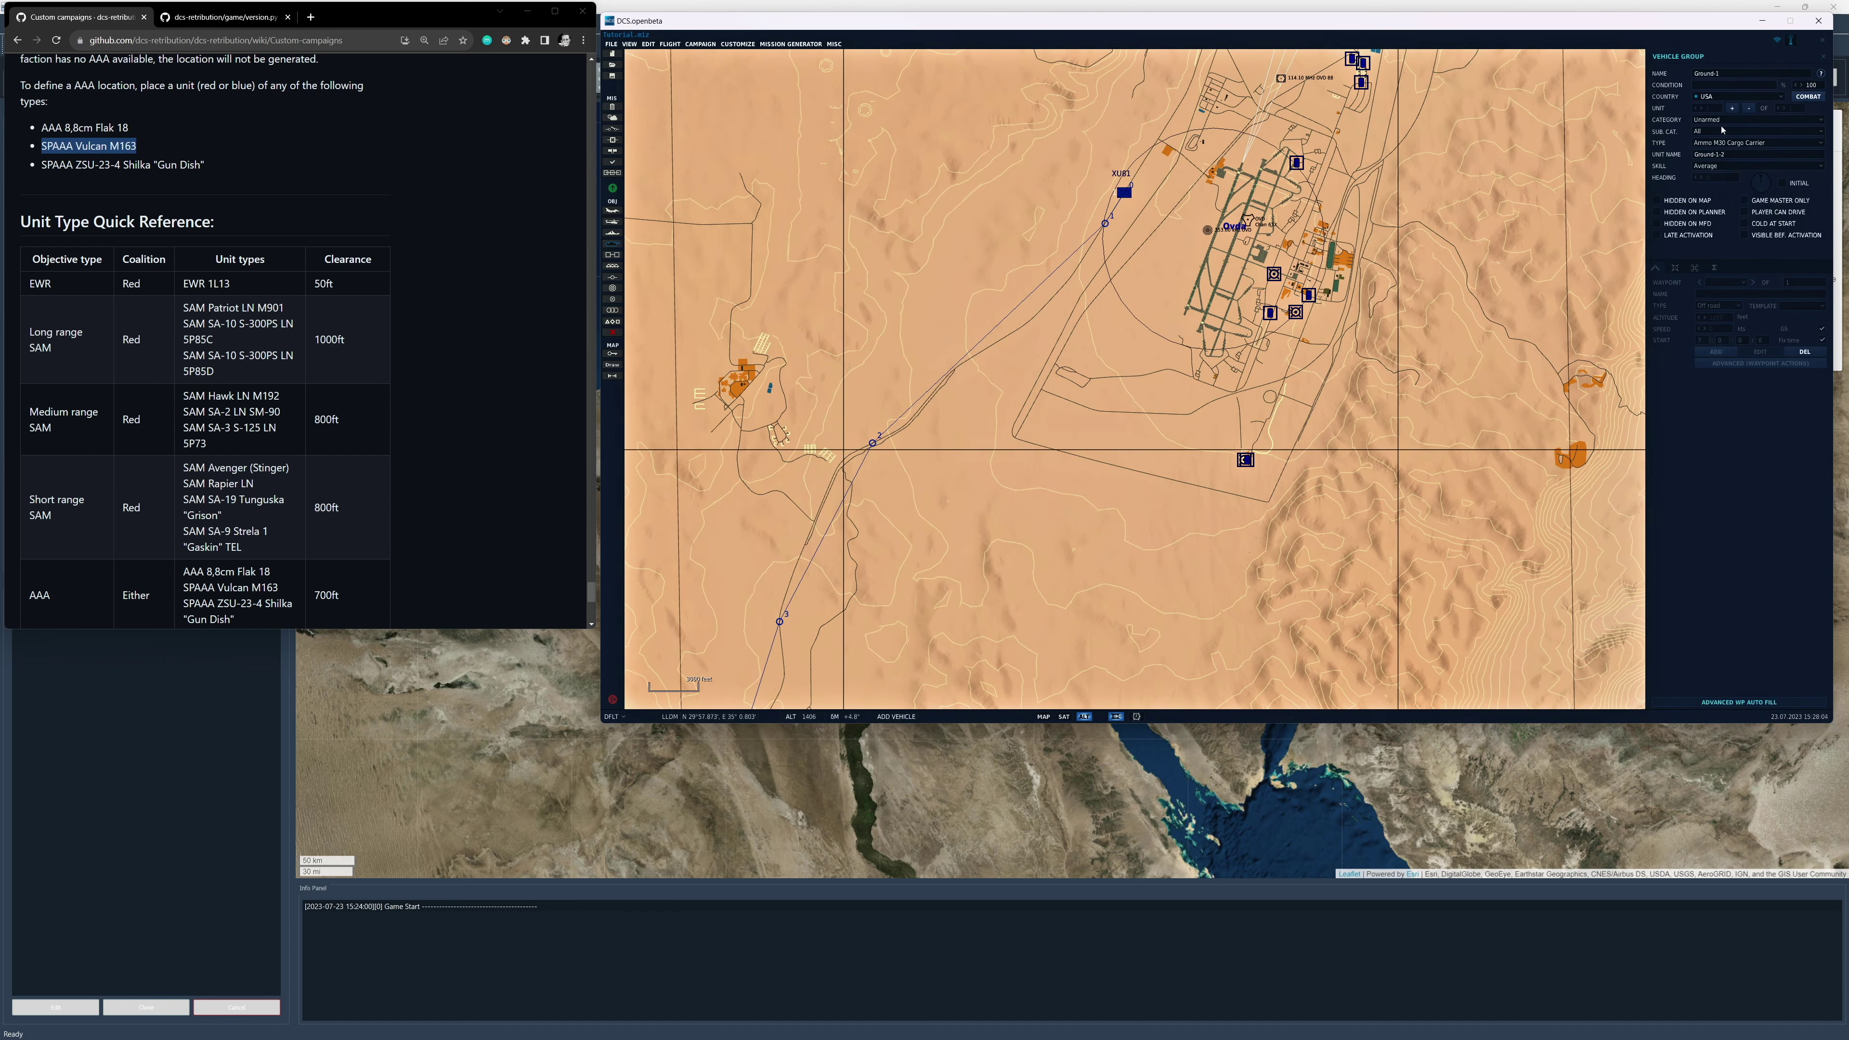
{"action": "left_click", "coordinate": [1730, 120]}
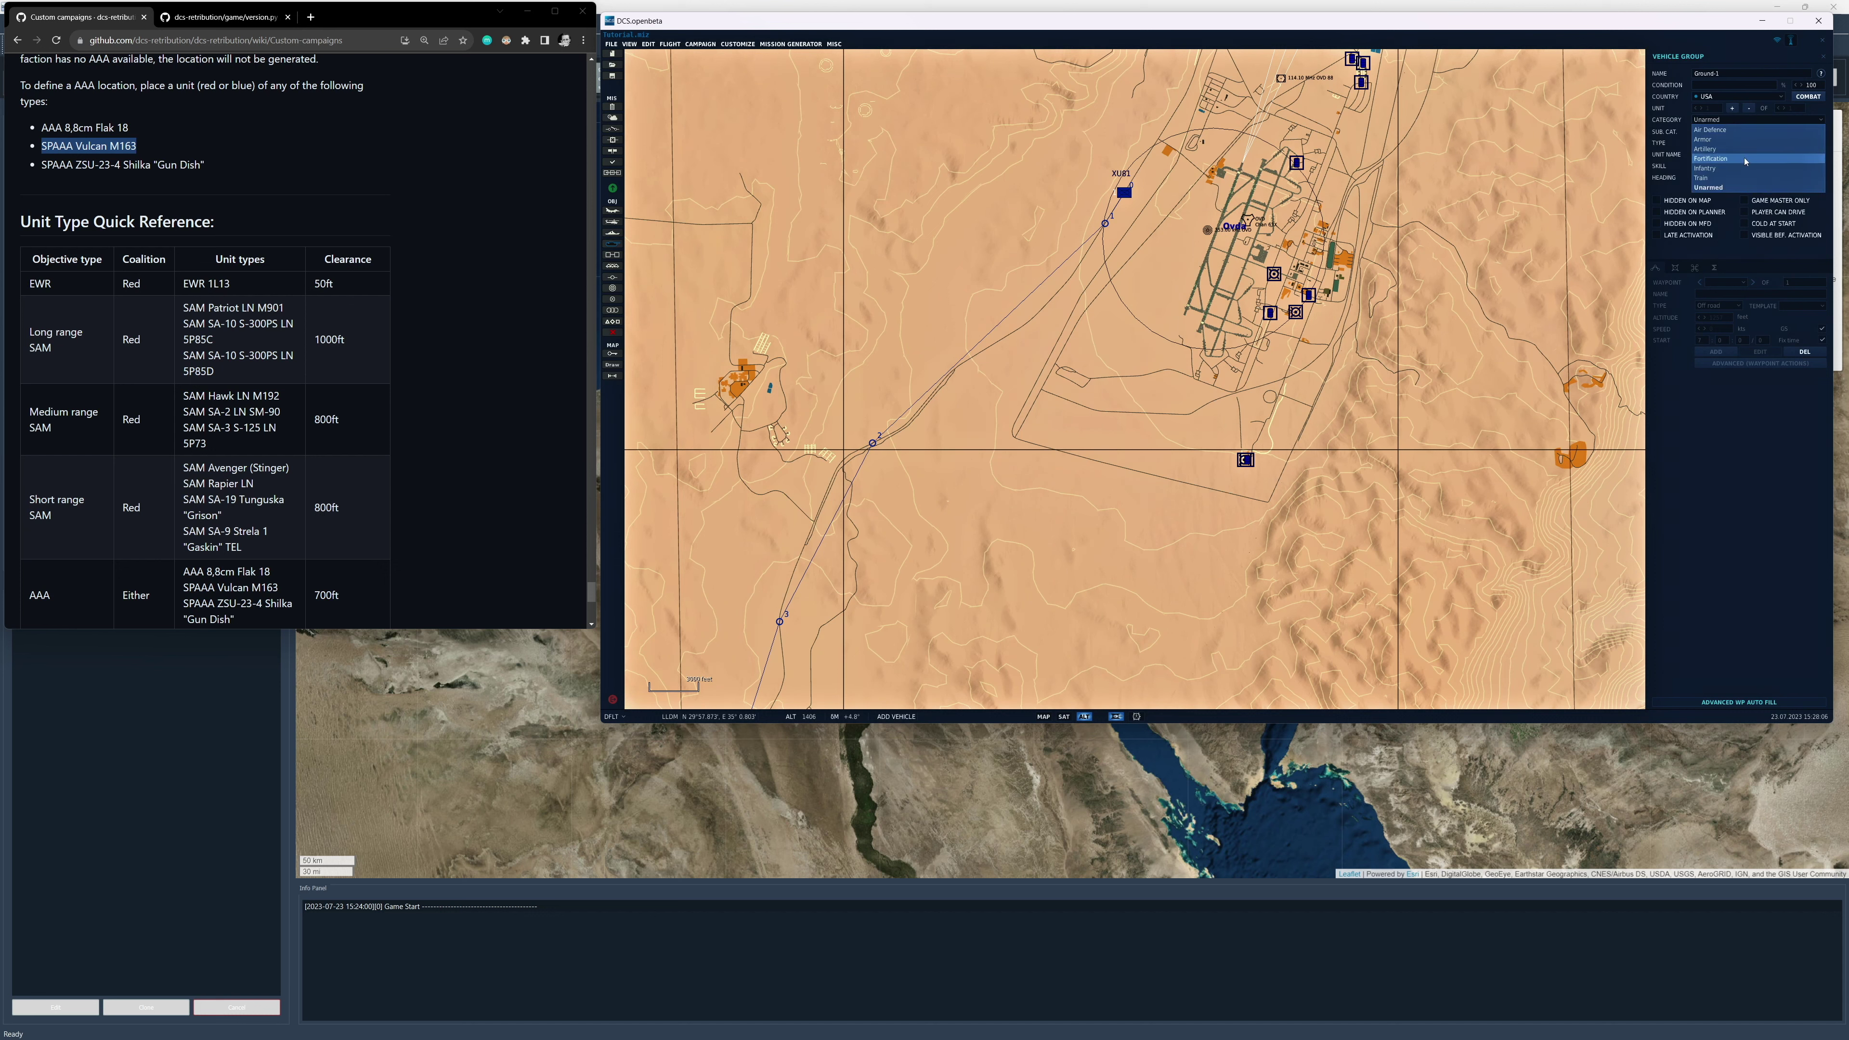
{"action": "left_click", "coordinate": [1726, 130]}
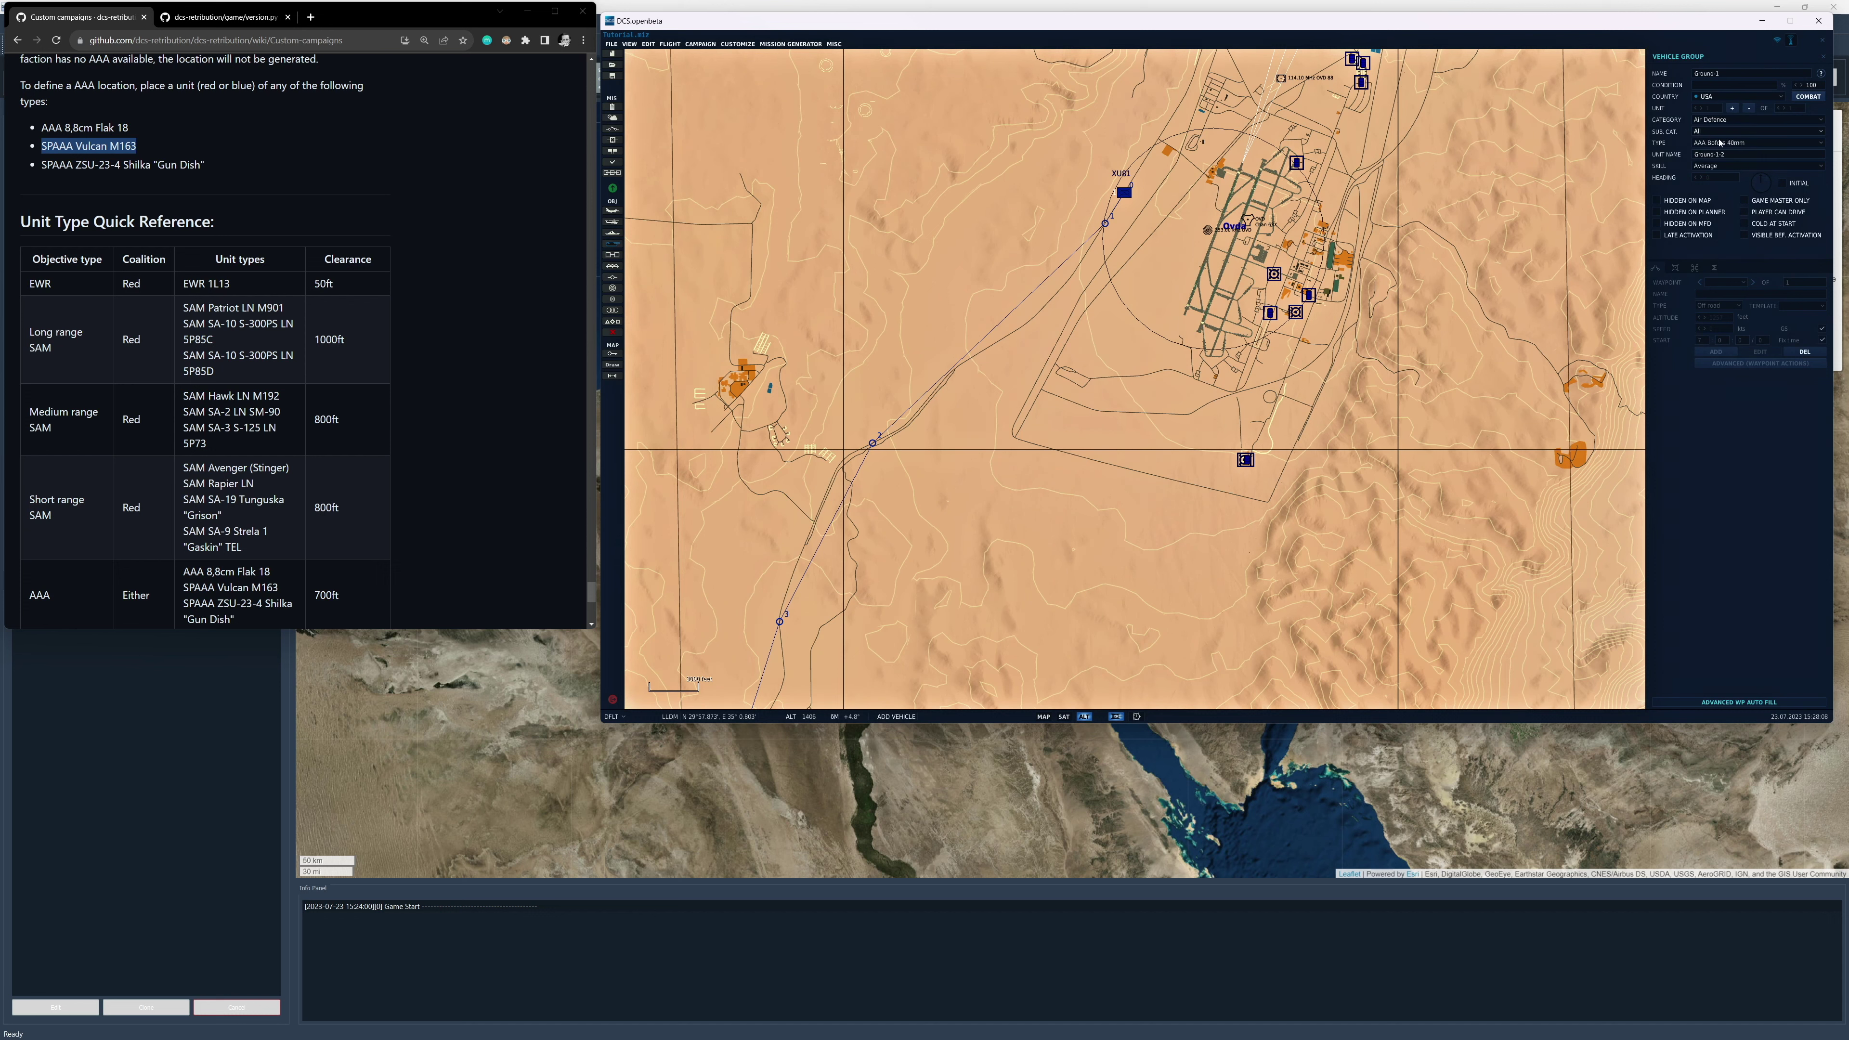
{"action": "left_click", "coordinate": [1719, 142]}
{"action": "scroll", "coordinate": [1747, 204], "scroll_direction": "down", "scroll_amount": 10}
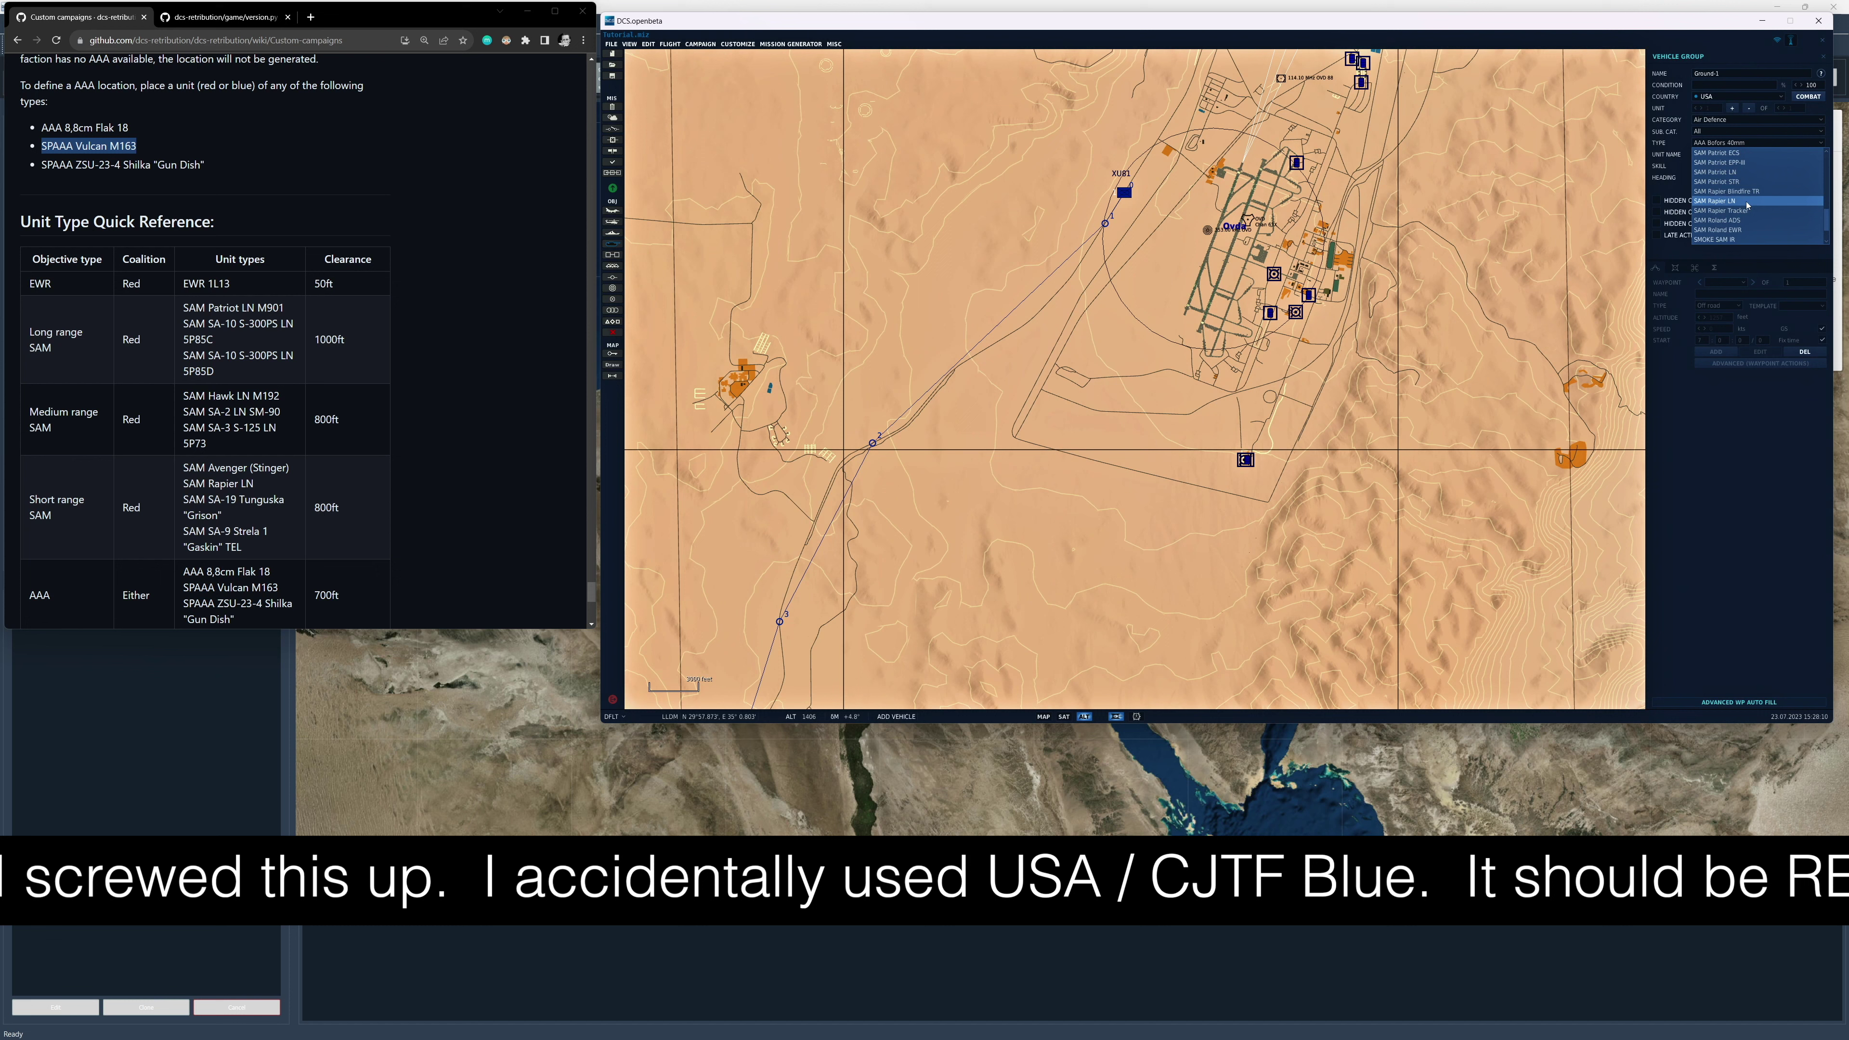
{"action": "scroll", "coordinate": [1747, 206], "scroll_direction": "down", "scroll_amount": 1}
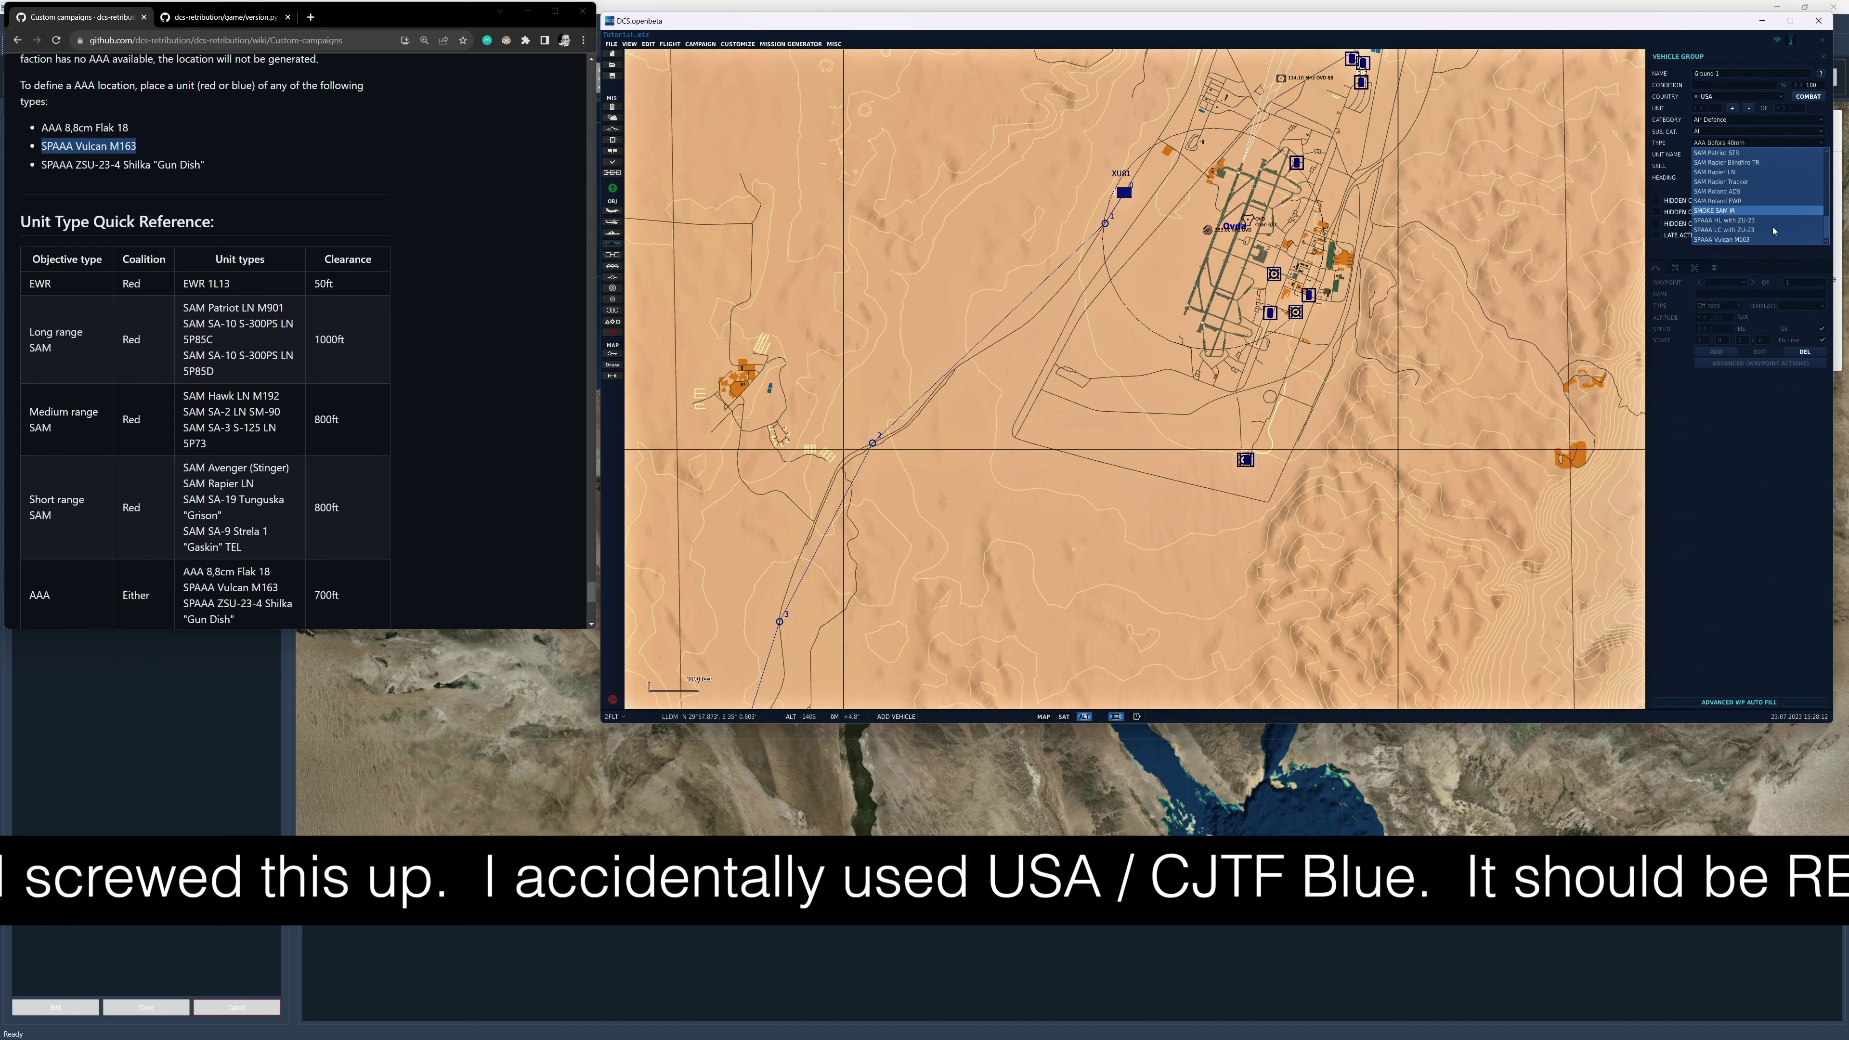
{"action": "scroll", "coordinate": [1773, 232], "scroll_direction": "up", "scroll_amount": 2}
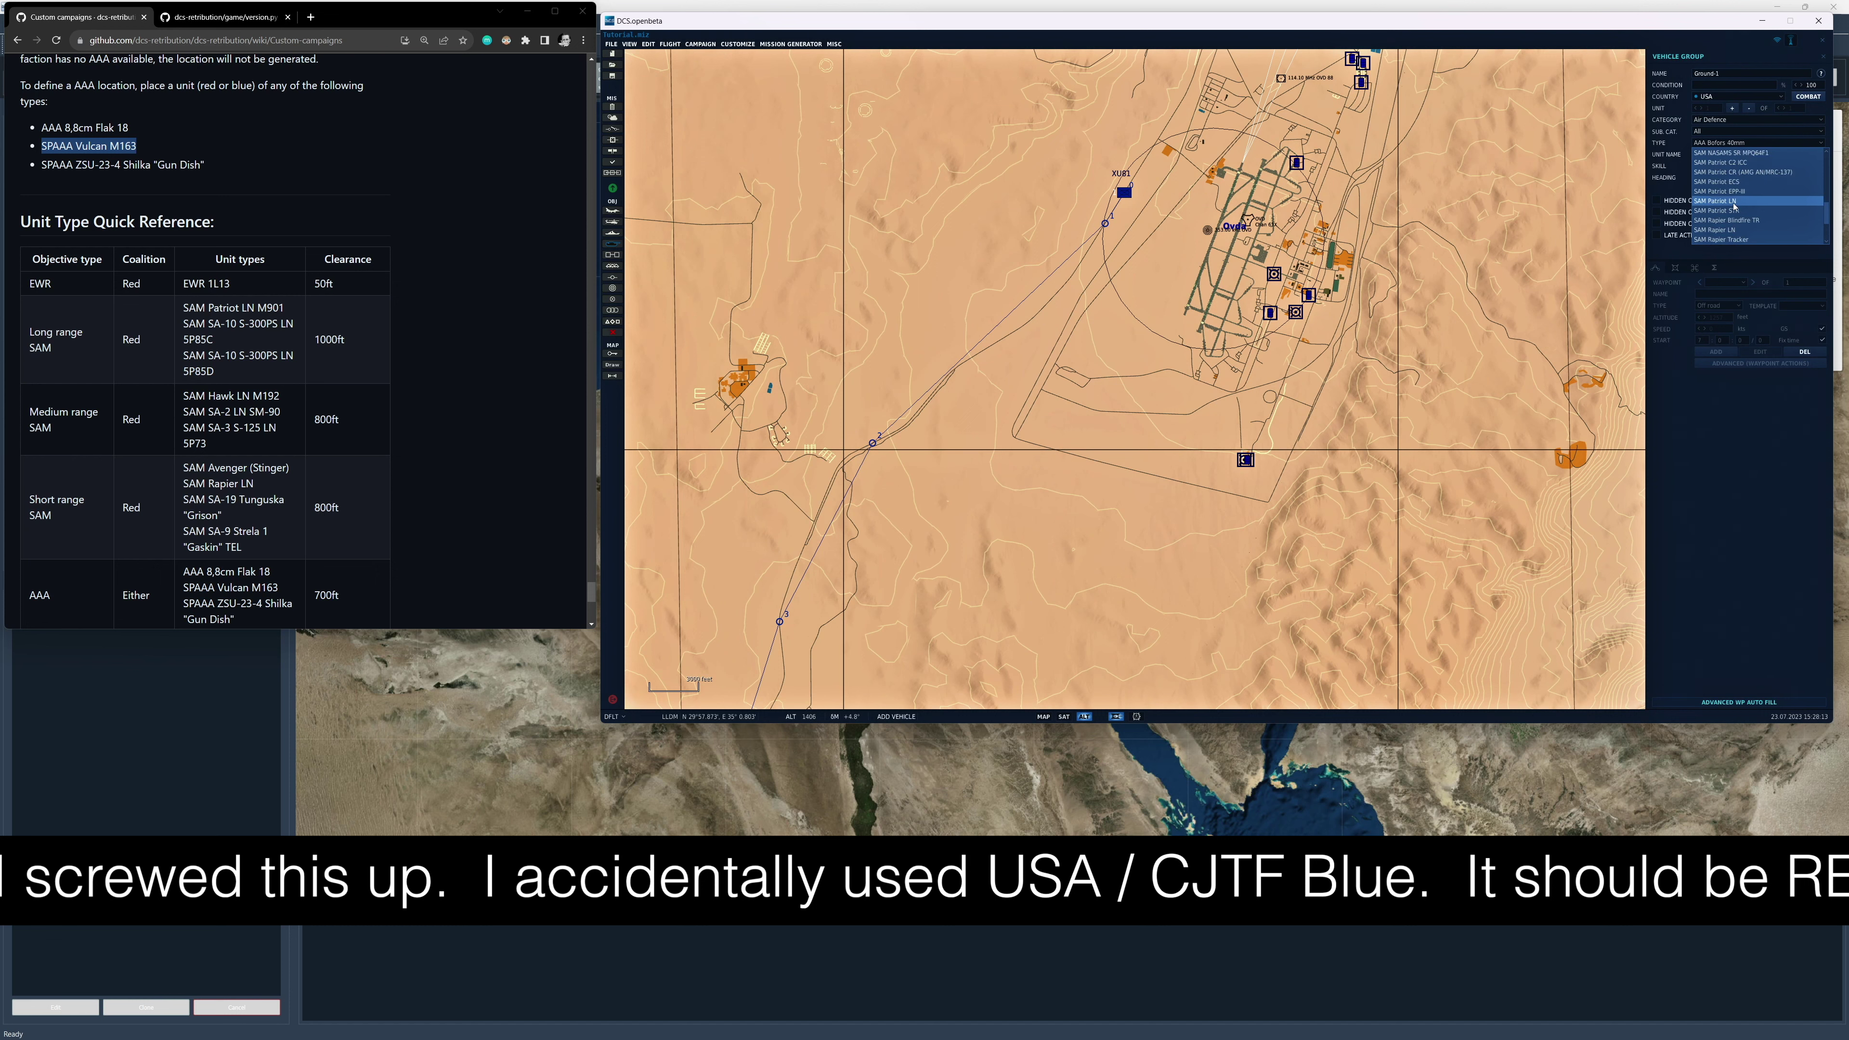
{"action": "left_click", "coordinate": [1740, 200]}
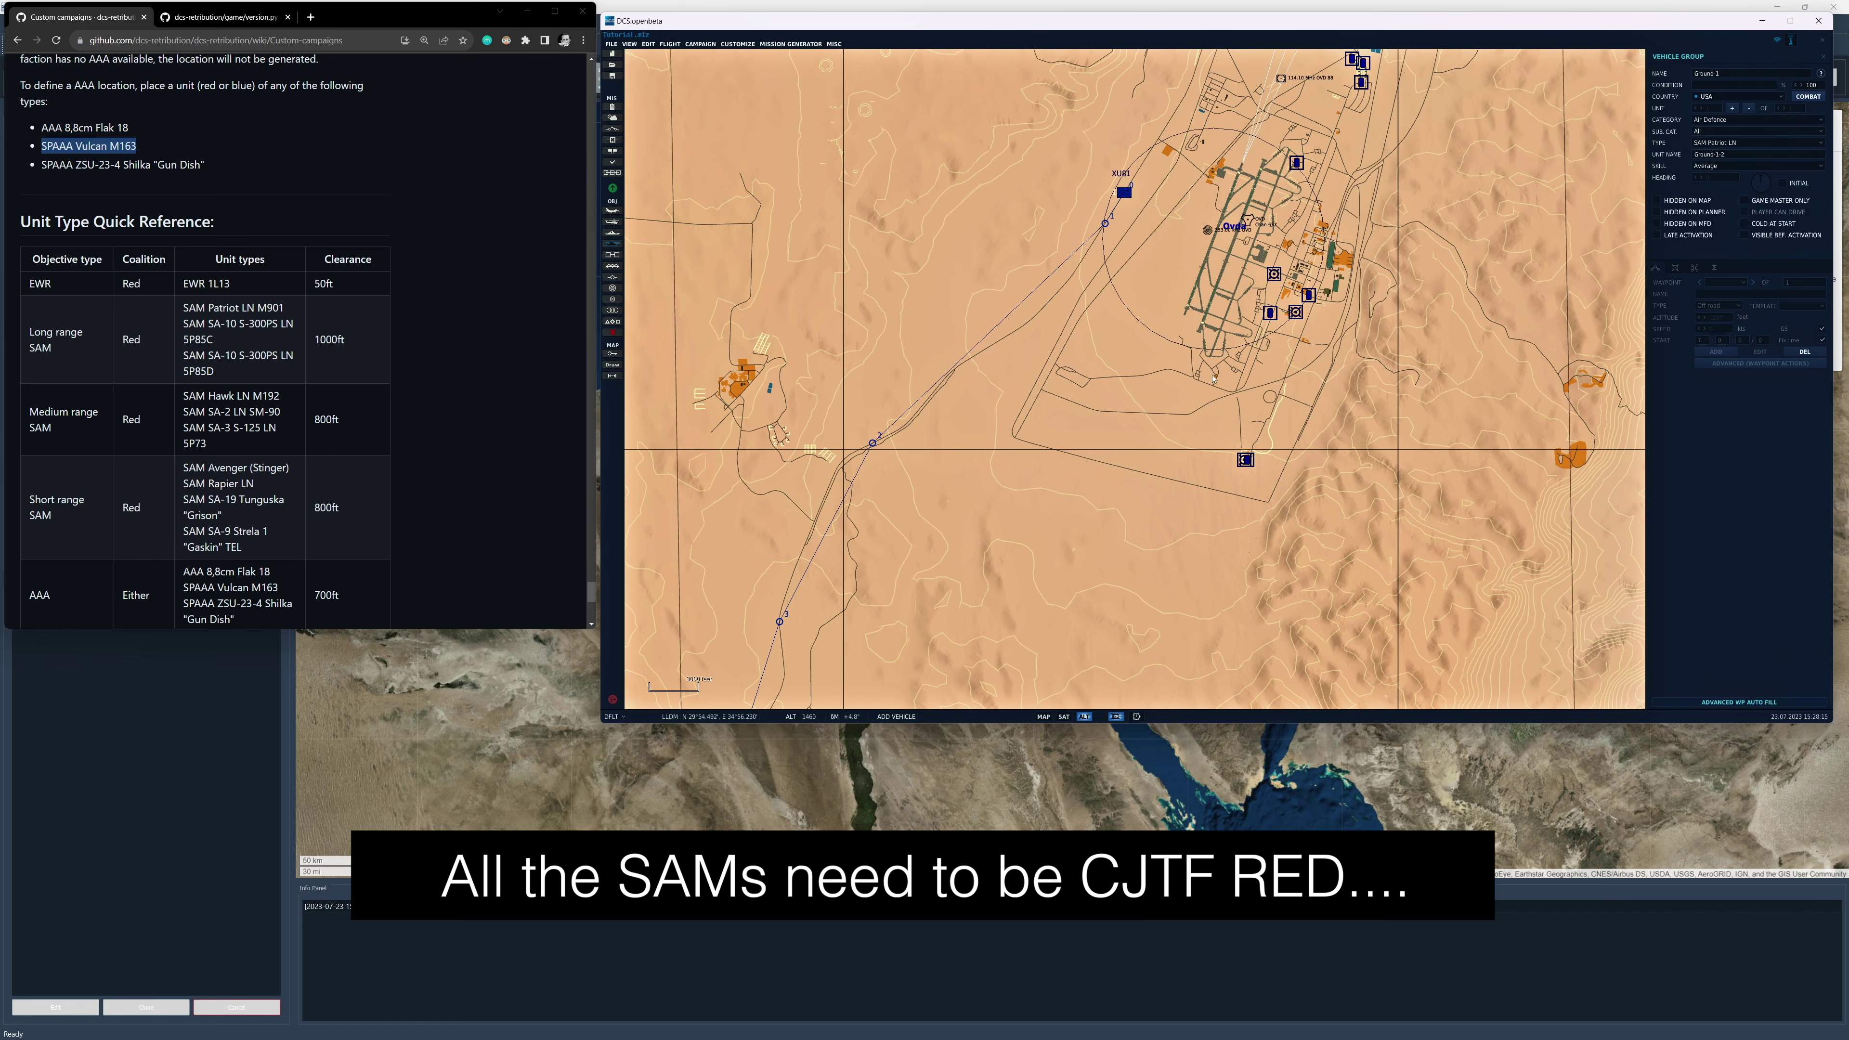
Pan and zoom the map back onto Ovda airfield.
{"action": "scroll", "coordinate": [1214, 377], "scroll_direction": "down", "scroll_amount": 2}
{"action": "scroll", "coordinate": [1288, 245], "scroll_direction": "up", "scroll_amount": 3}
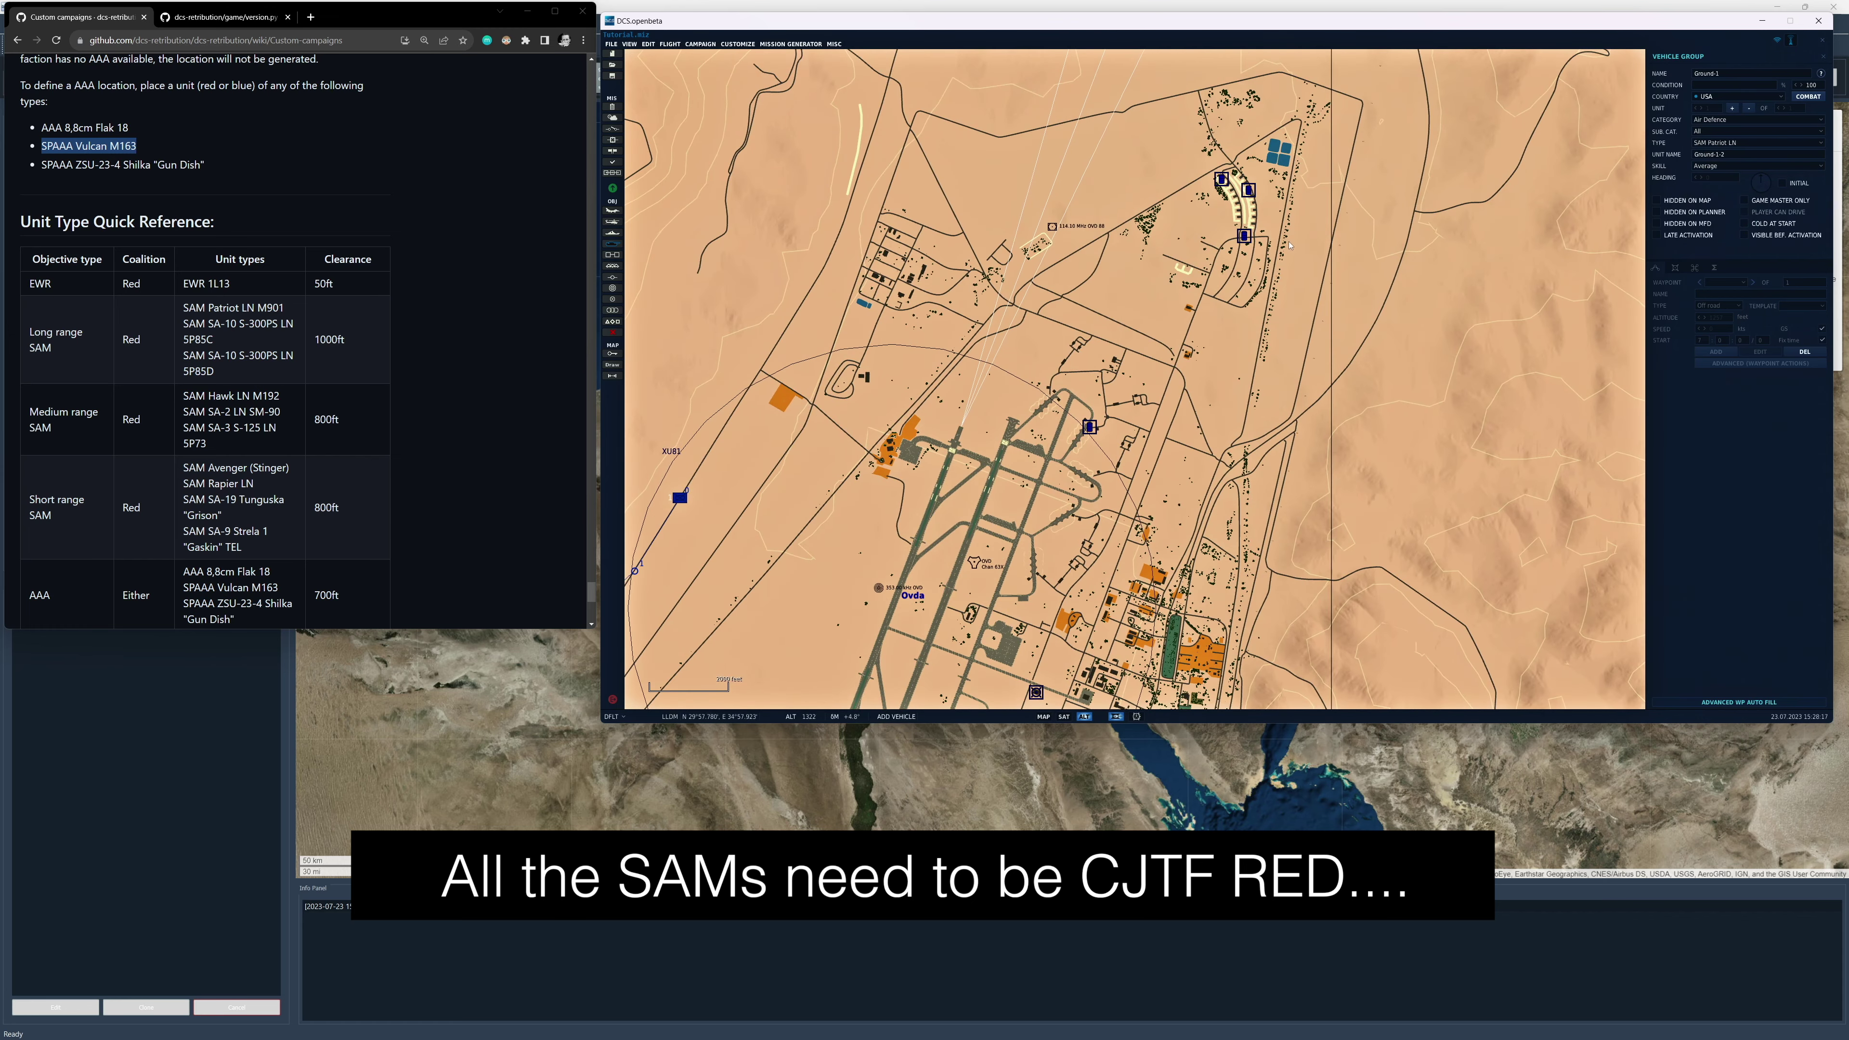
{"action": "scroll", "coordinate": [1118, 116], "scroll_direction": "down", "scroll_amount": 4}
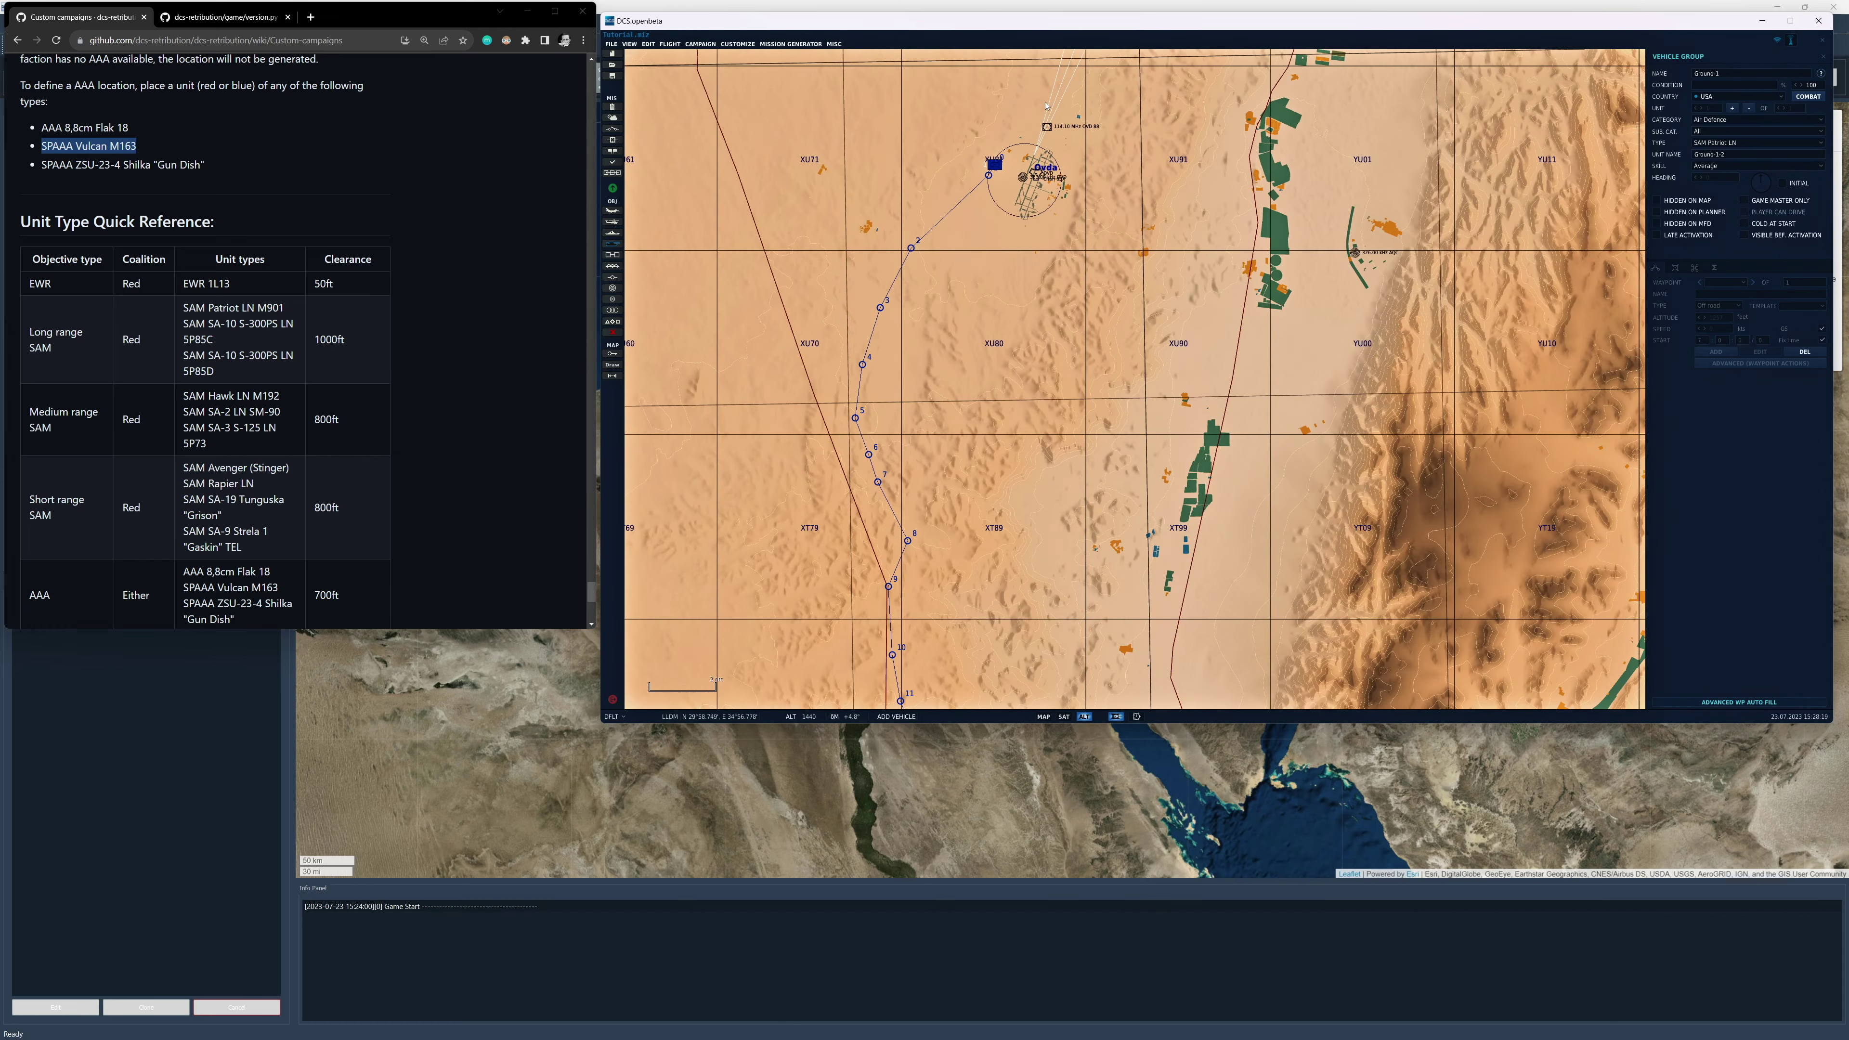
{"action": "right_click_drag", "start_coordinate": [1067, 106], "coordinate": [1016, 407]}
{"action": "scroll", "coordinate": [1001, 459], "scroll_direction": "up", "scroll_amount": 4}
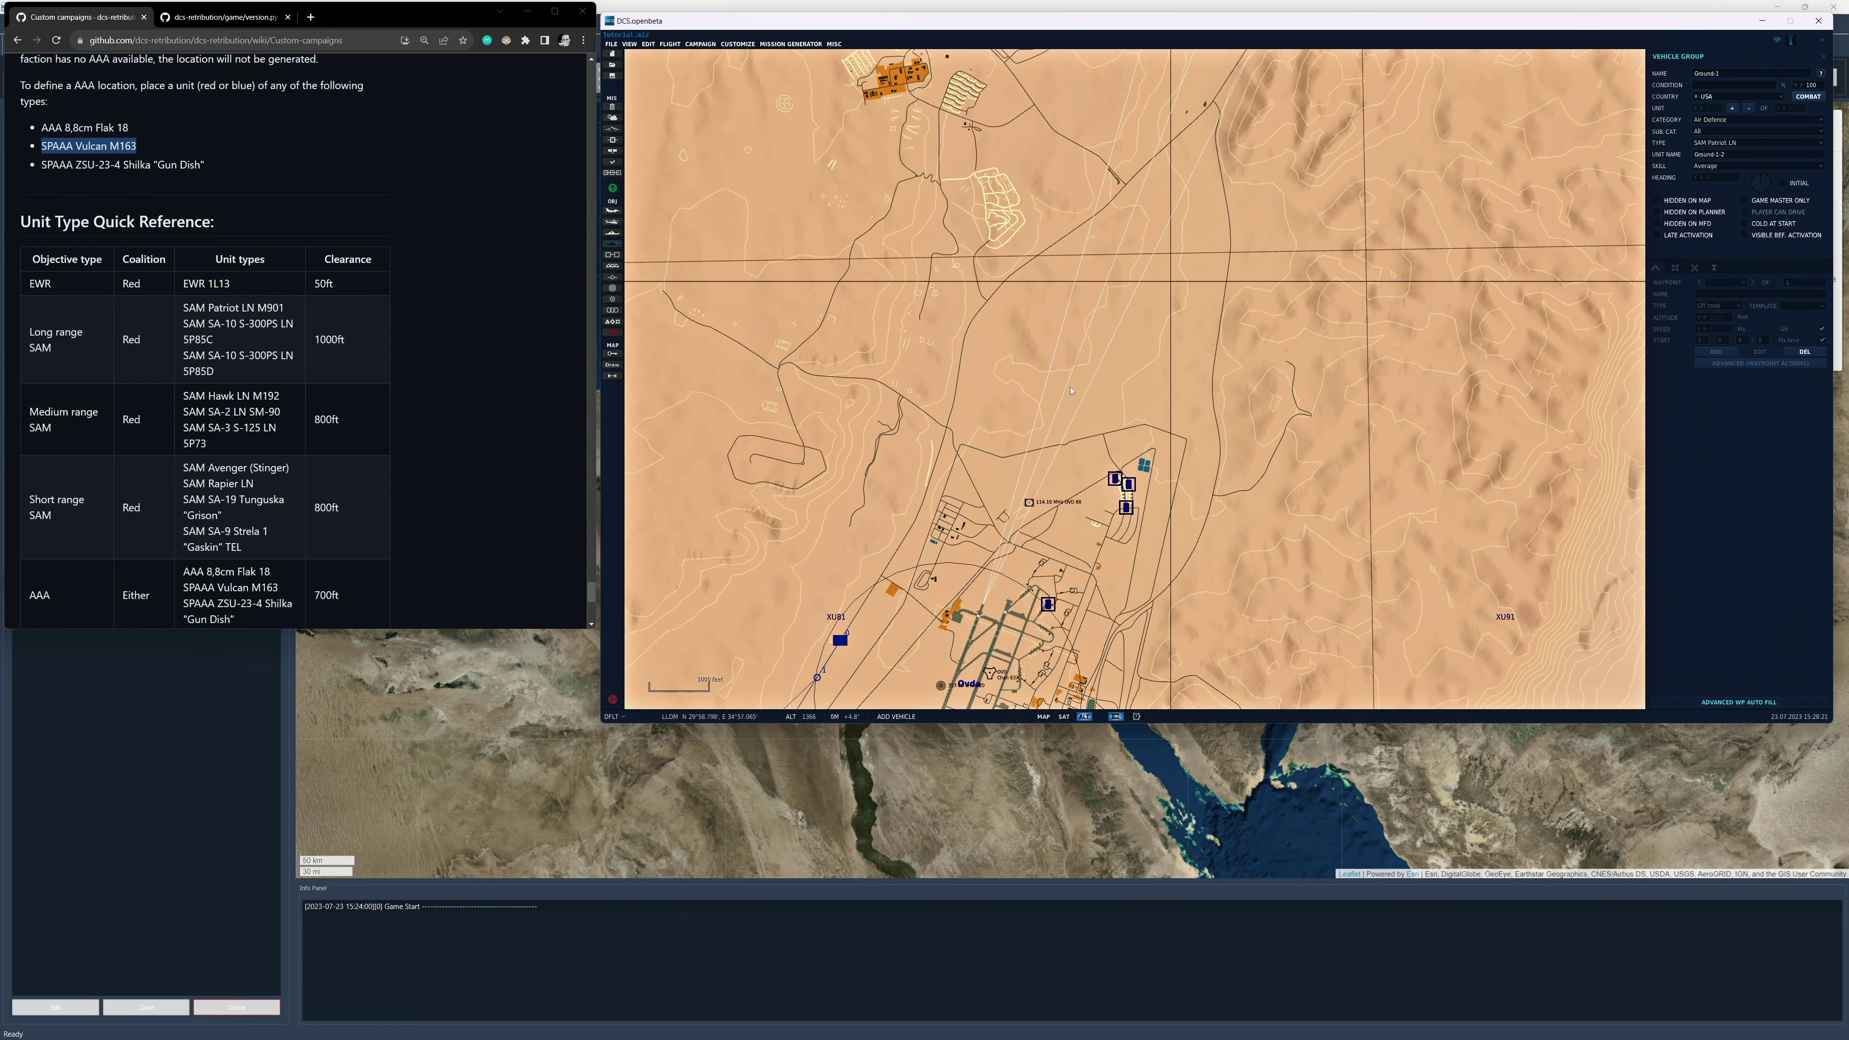
{"action": "scroll", "coordinate": [1048, 448], "scroll_direction": "up", "scroll_amount": 3}
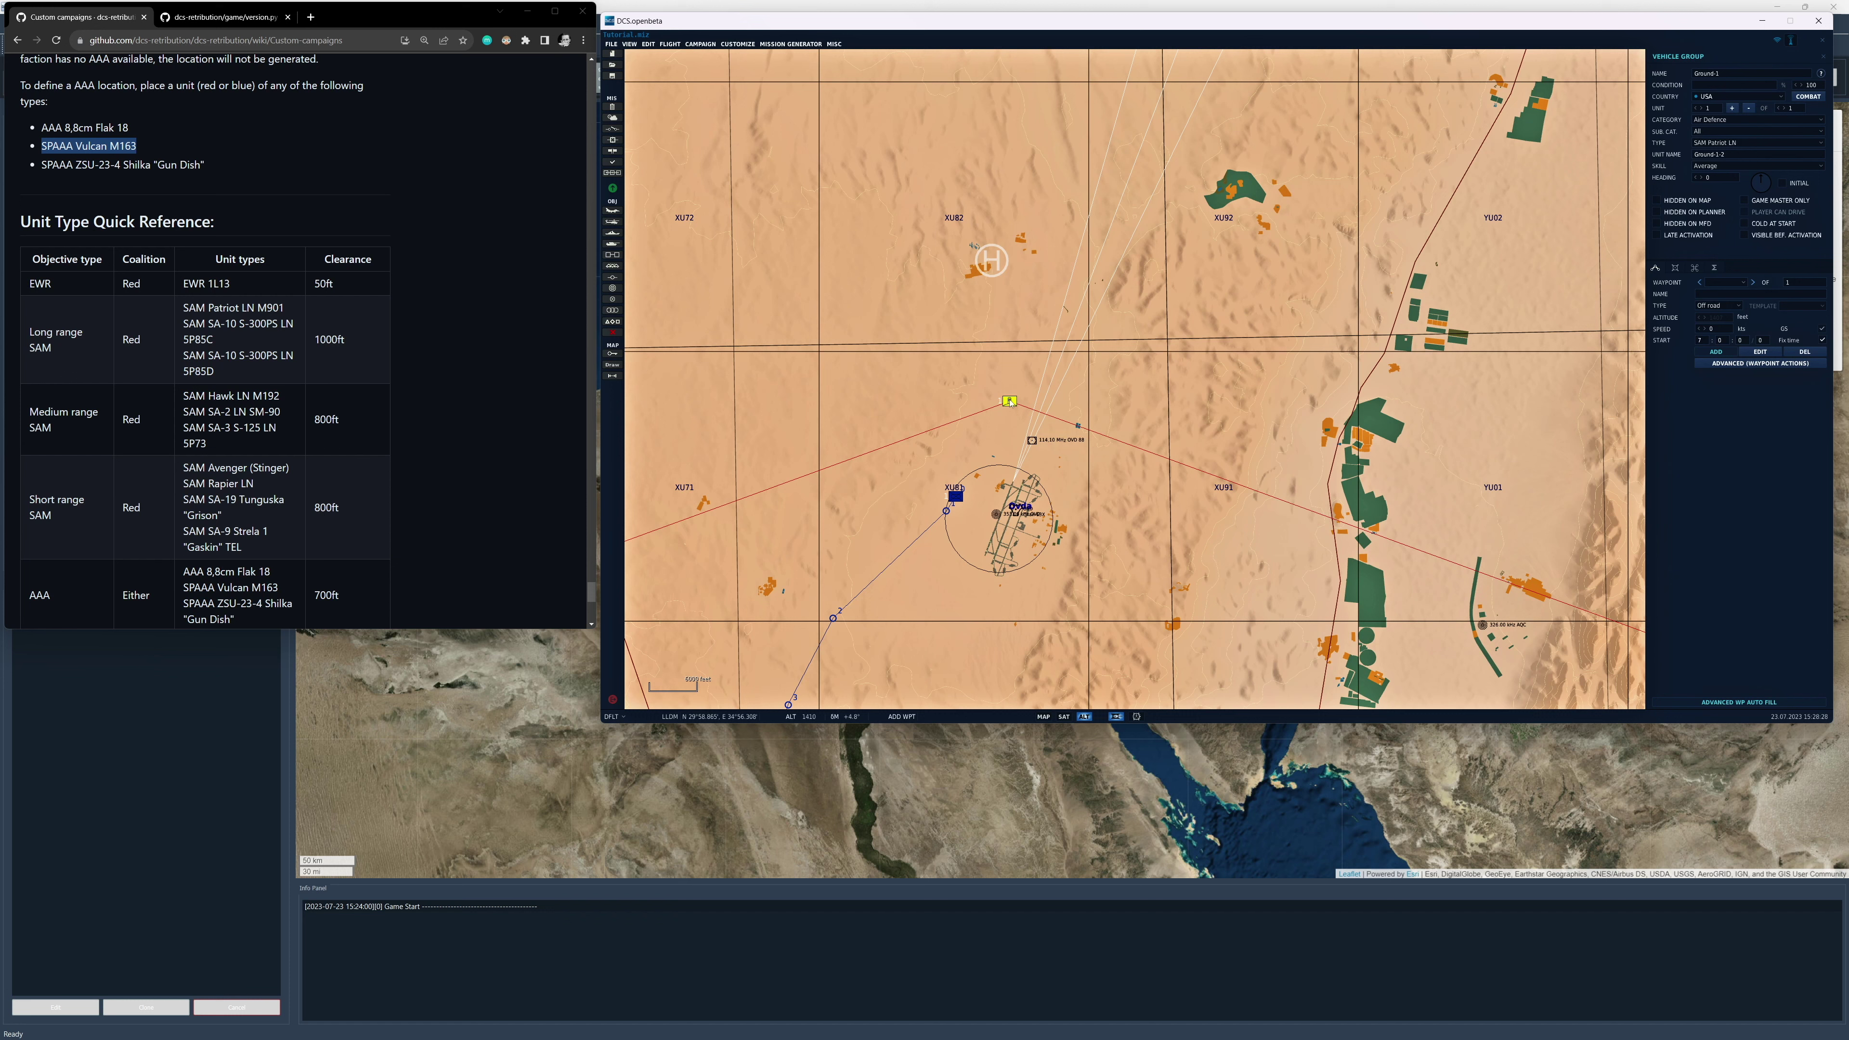
Add a second waypoint to the Ovda Patriot group's route.
{"action": "left_click", "coordinate": [1009, 401]}
{"action": "scroll", "coordinate": [927, 507], "scroll_direction": "down", "scroll_amount": 6}
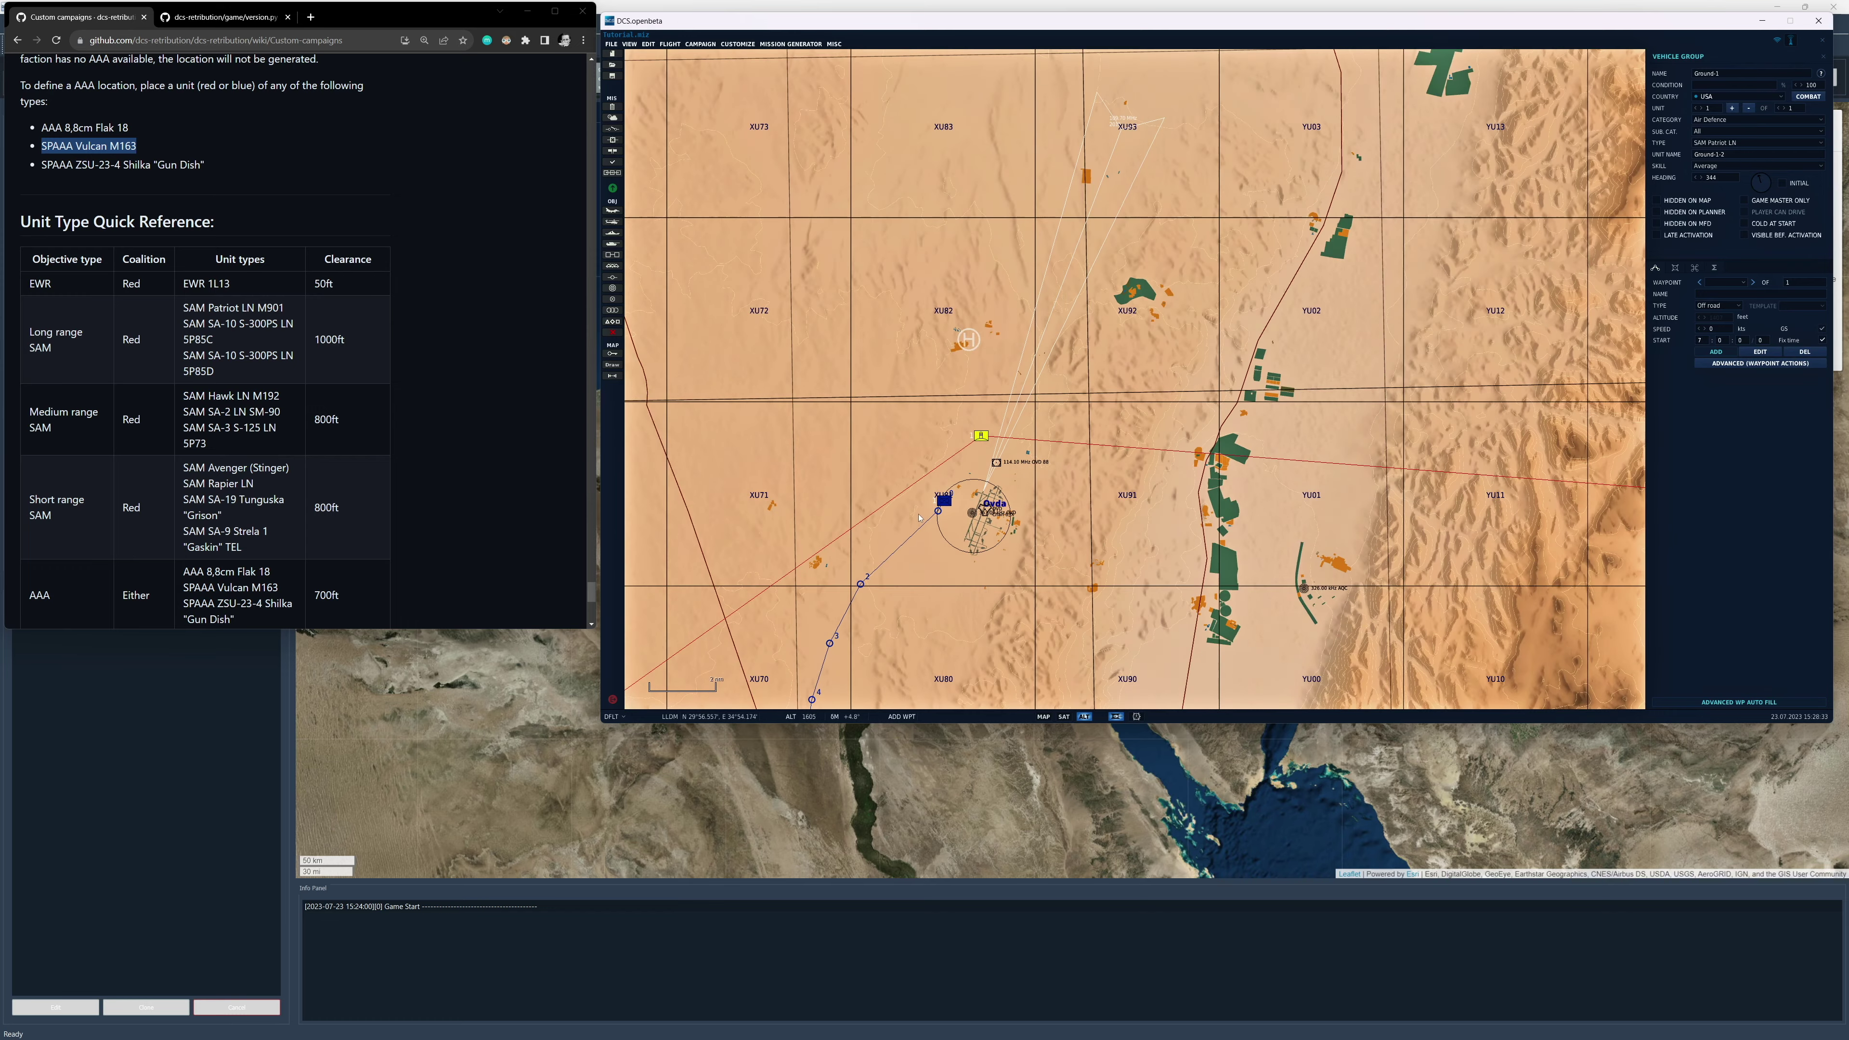
{"action": "scroll", "coordinate": [933, 586], "scroll_direction": "down", "scroll_amount": 5}
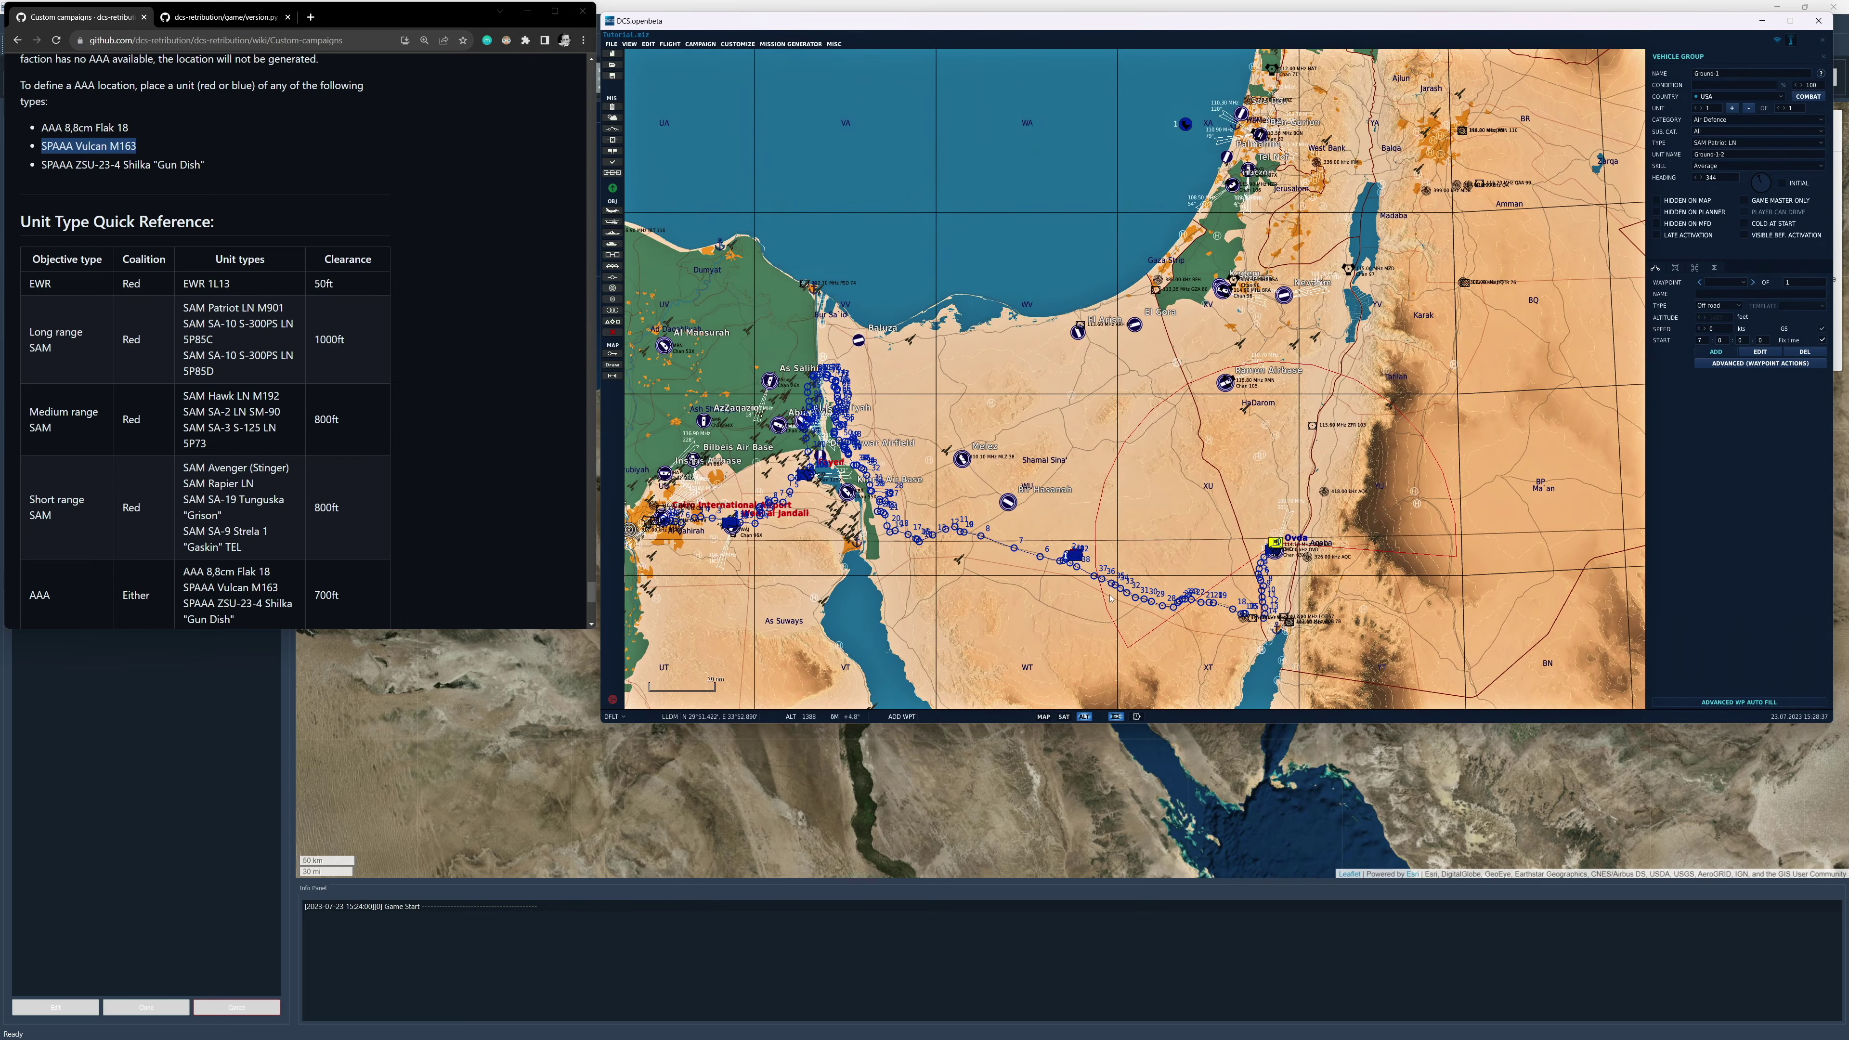
{"action": "scroll", "coordinate": [1110, 597], "scroll_direction": "up", "scroll_amount": 8}
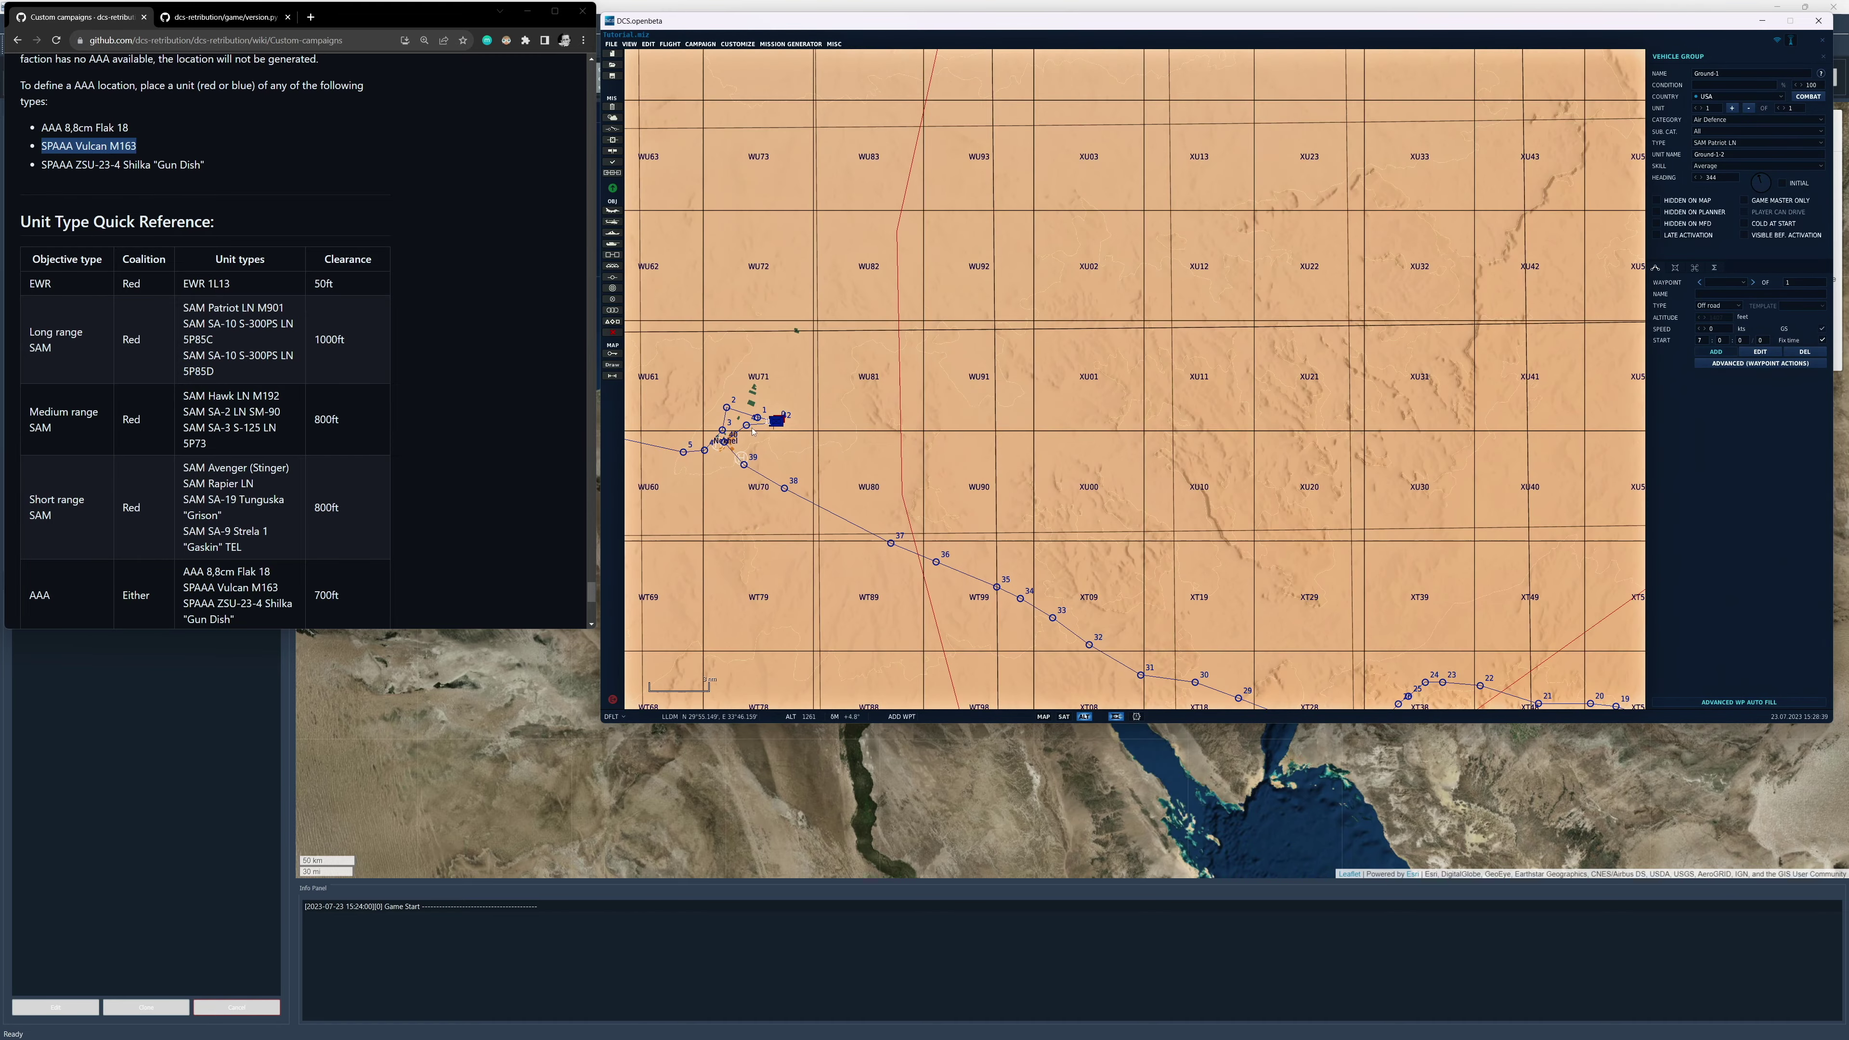
{"action": "scroll", "coordinate": [754, 431], "scroll_direction": "up", "scroll_amount": 4}
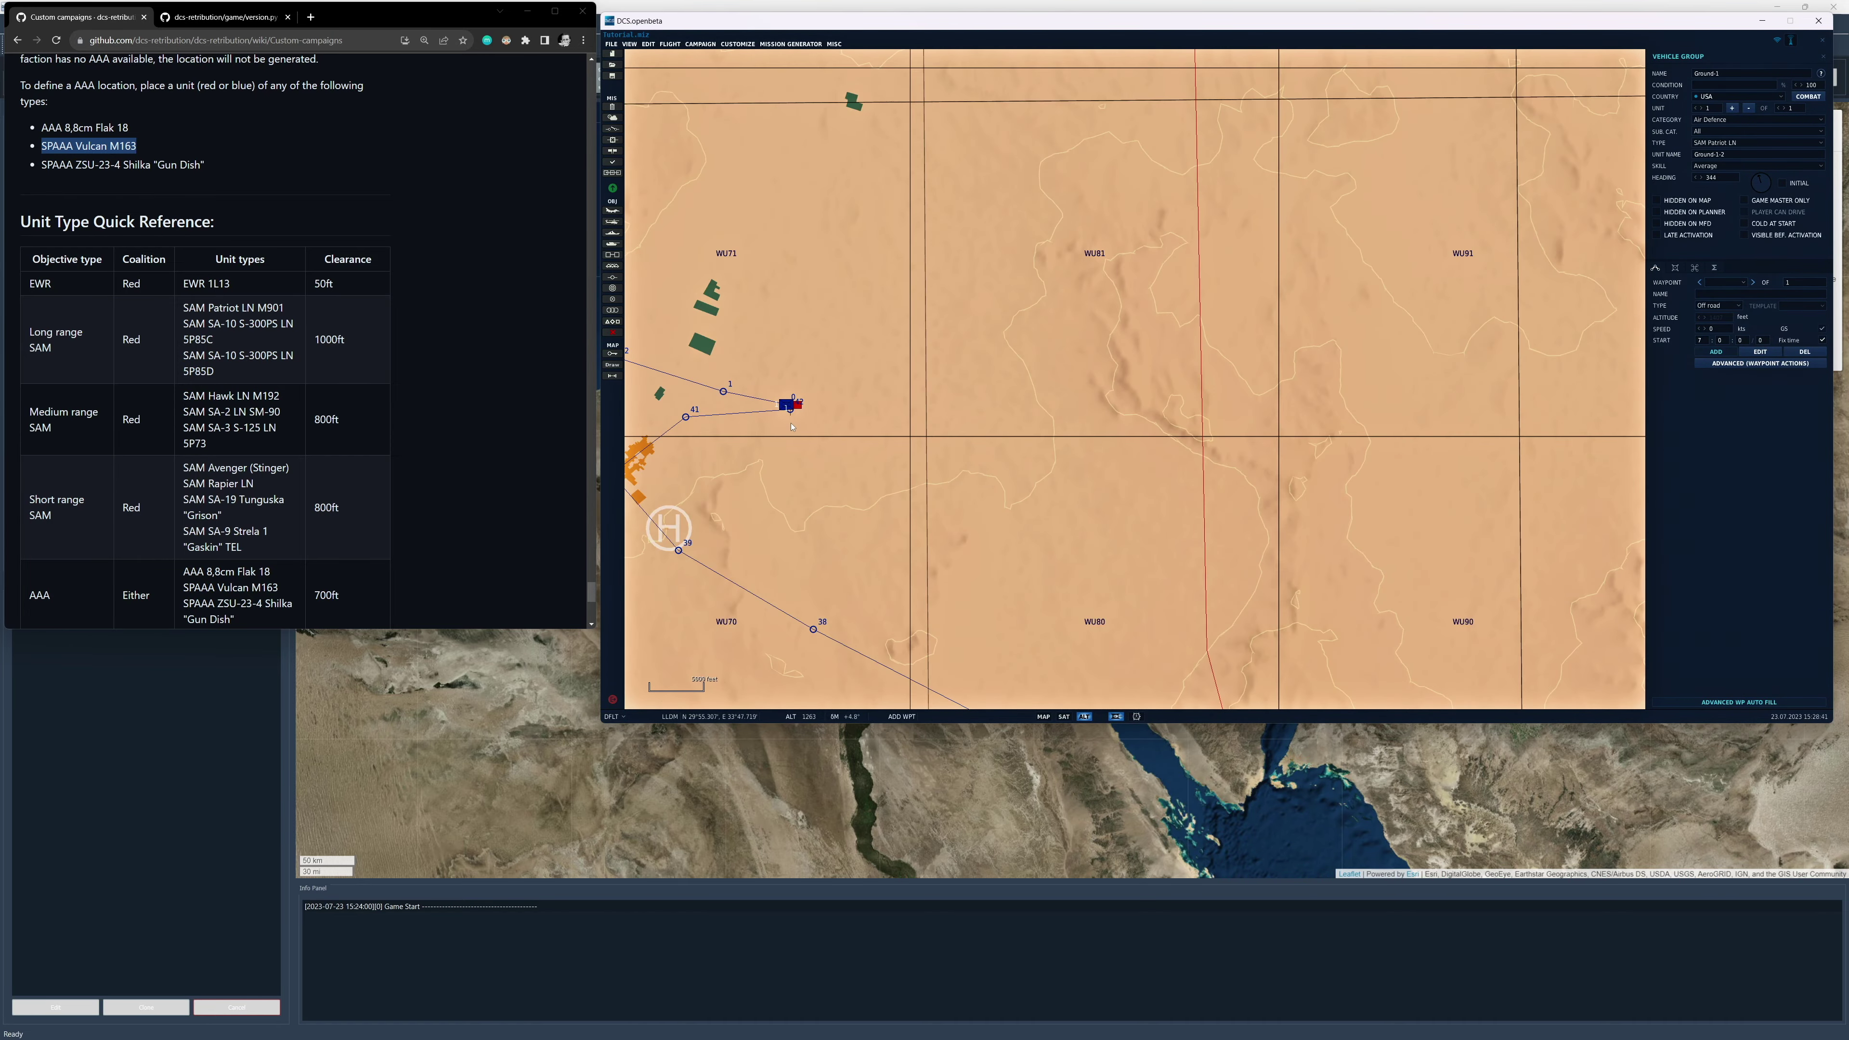
{"action": "scroll", "coordinate": [792, 427], "scroll_direction": "down", "scroll_amount": 5}
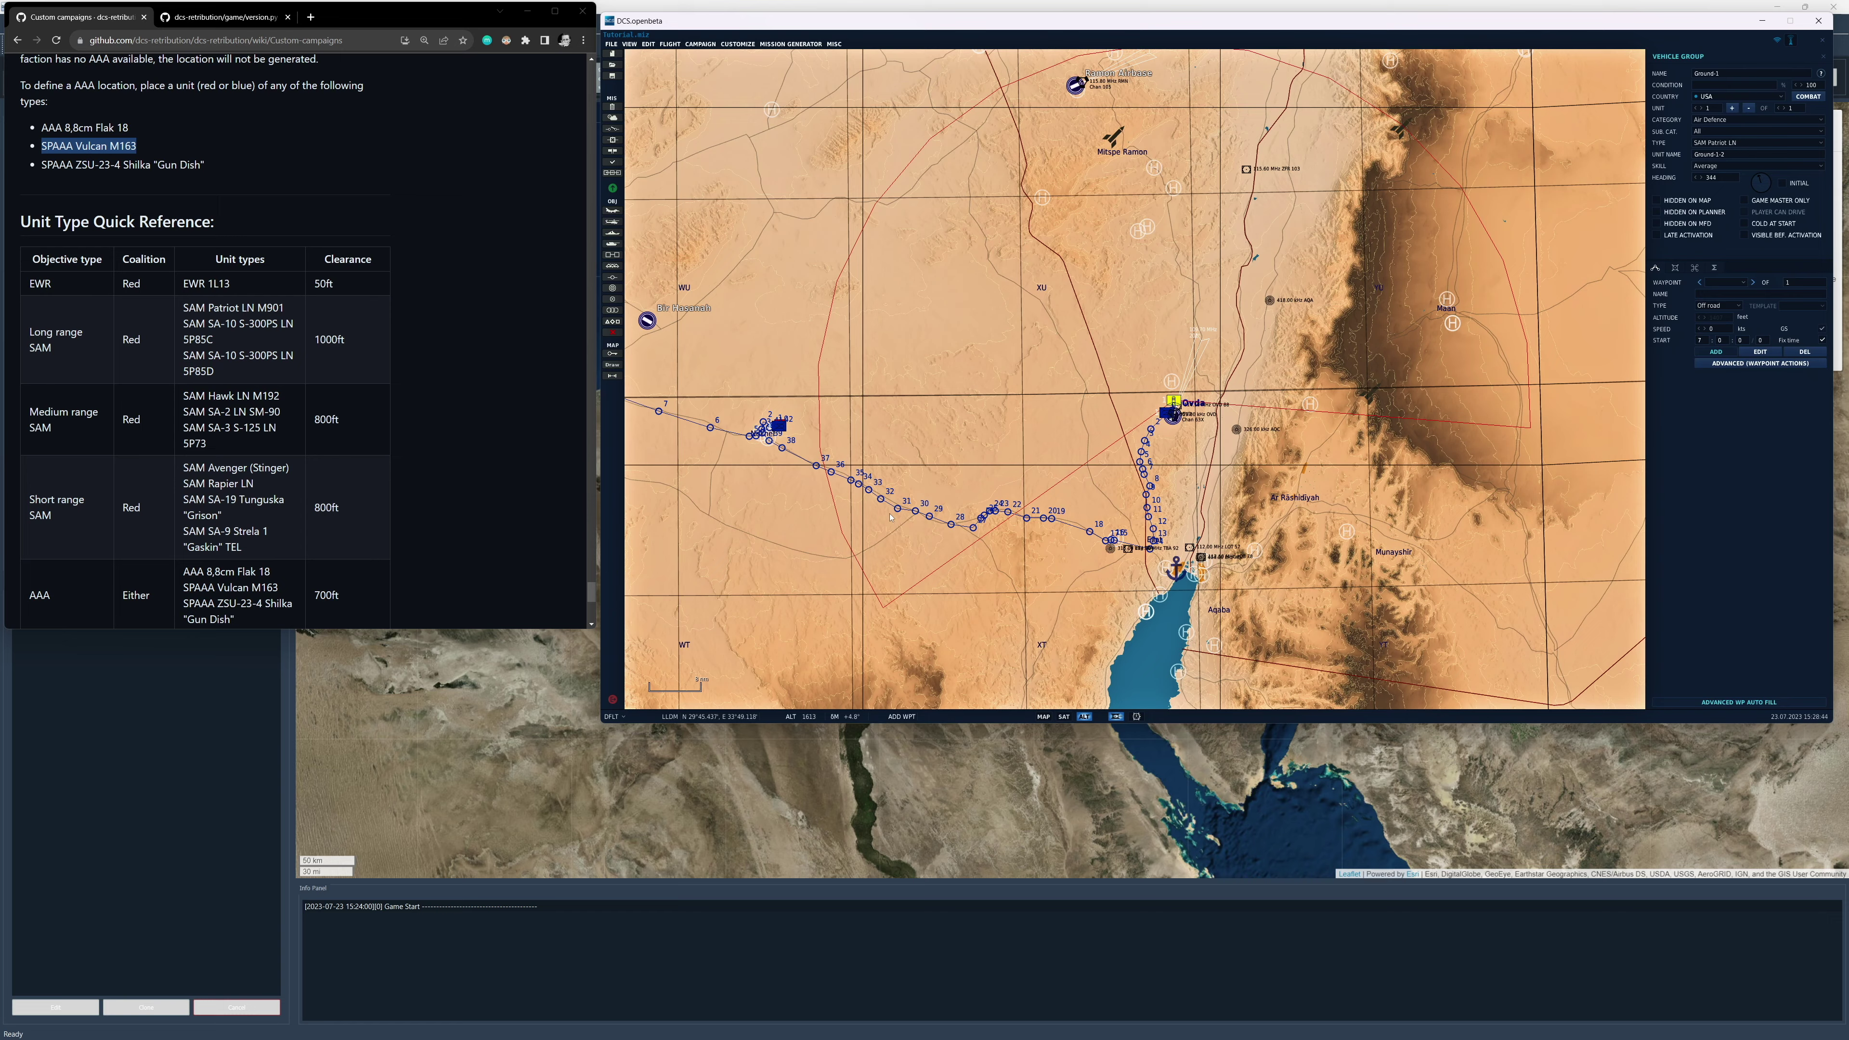
{"action": "scroll", "coordinate": [668, 426], "scroll_direction": "down", "scroll_amount": 2}
{"action": "scroll", "coordinate": [809, 404], "scroll_direction": "up", "scroll_amount": 4}
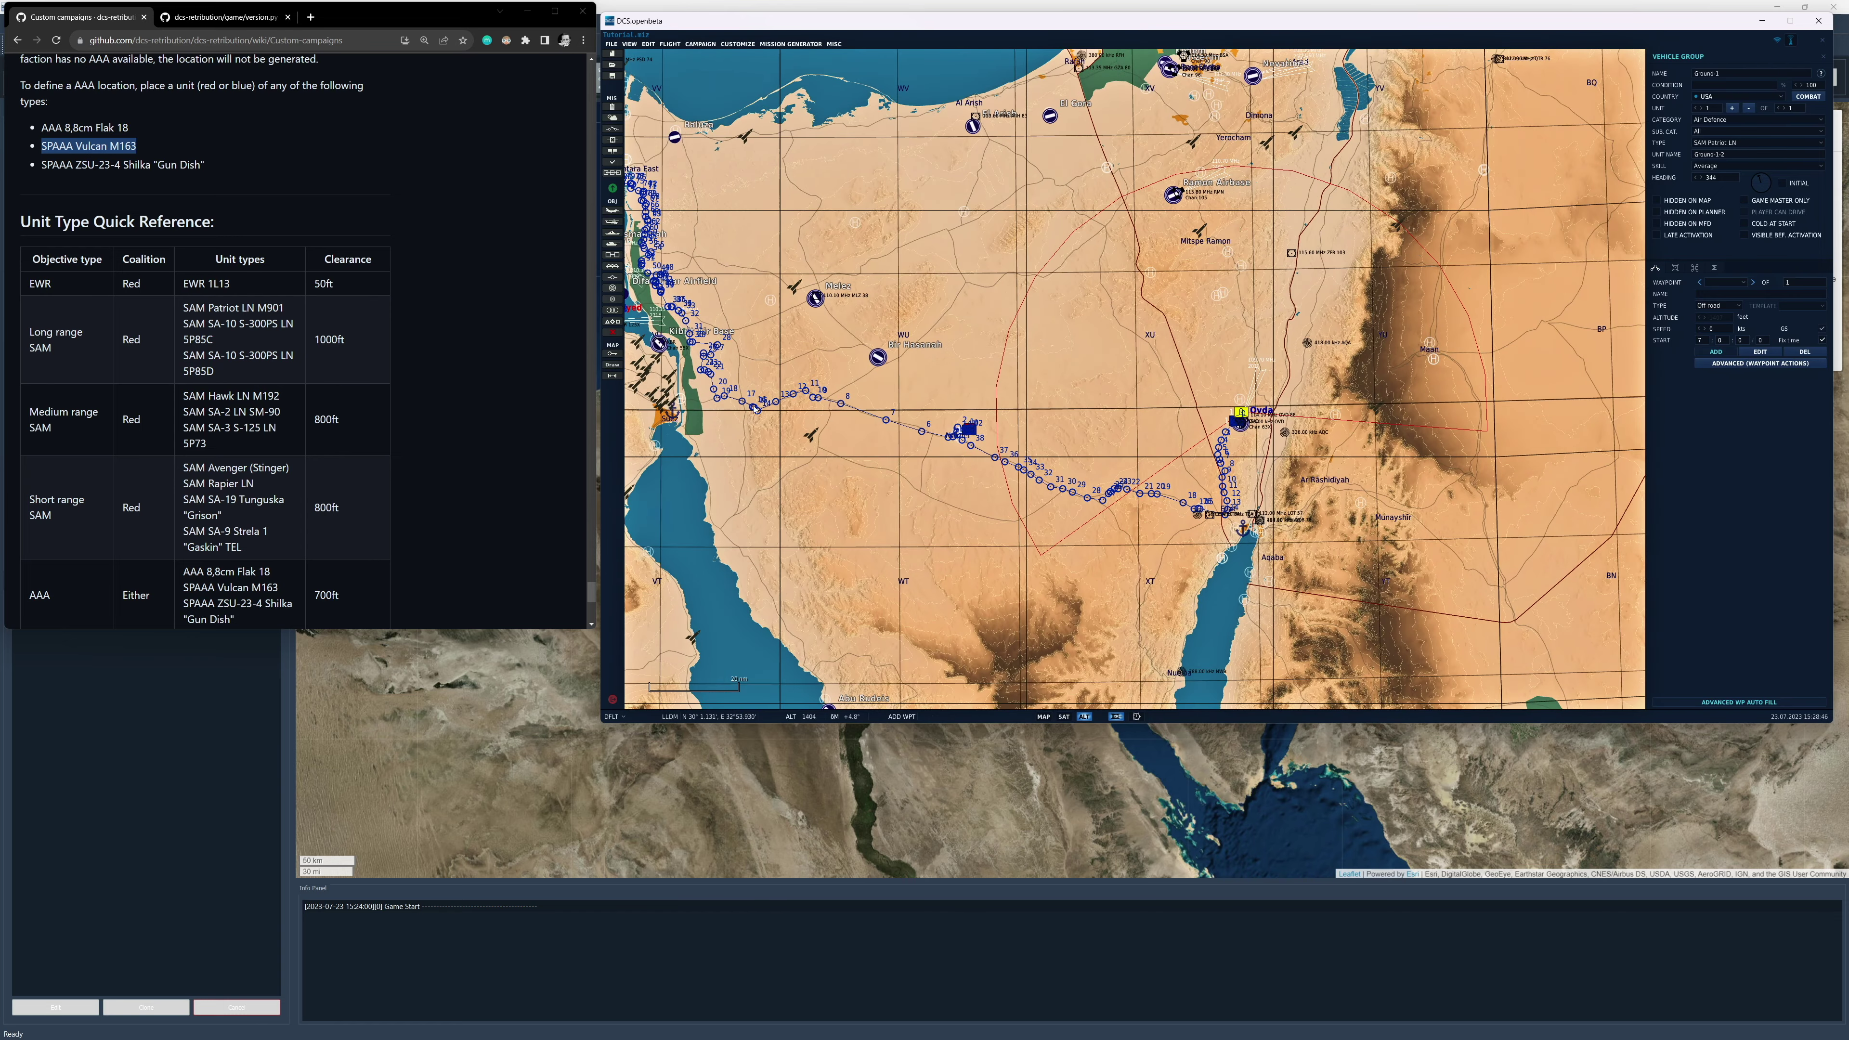
{"action": "scroll", "coordinate": [894, 291], "scroll_direction": "up", "scroll_amount": 6}
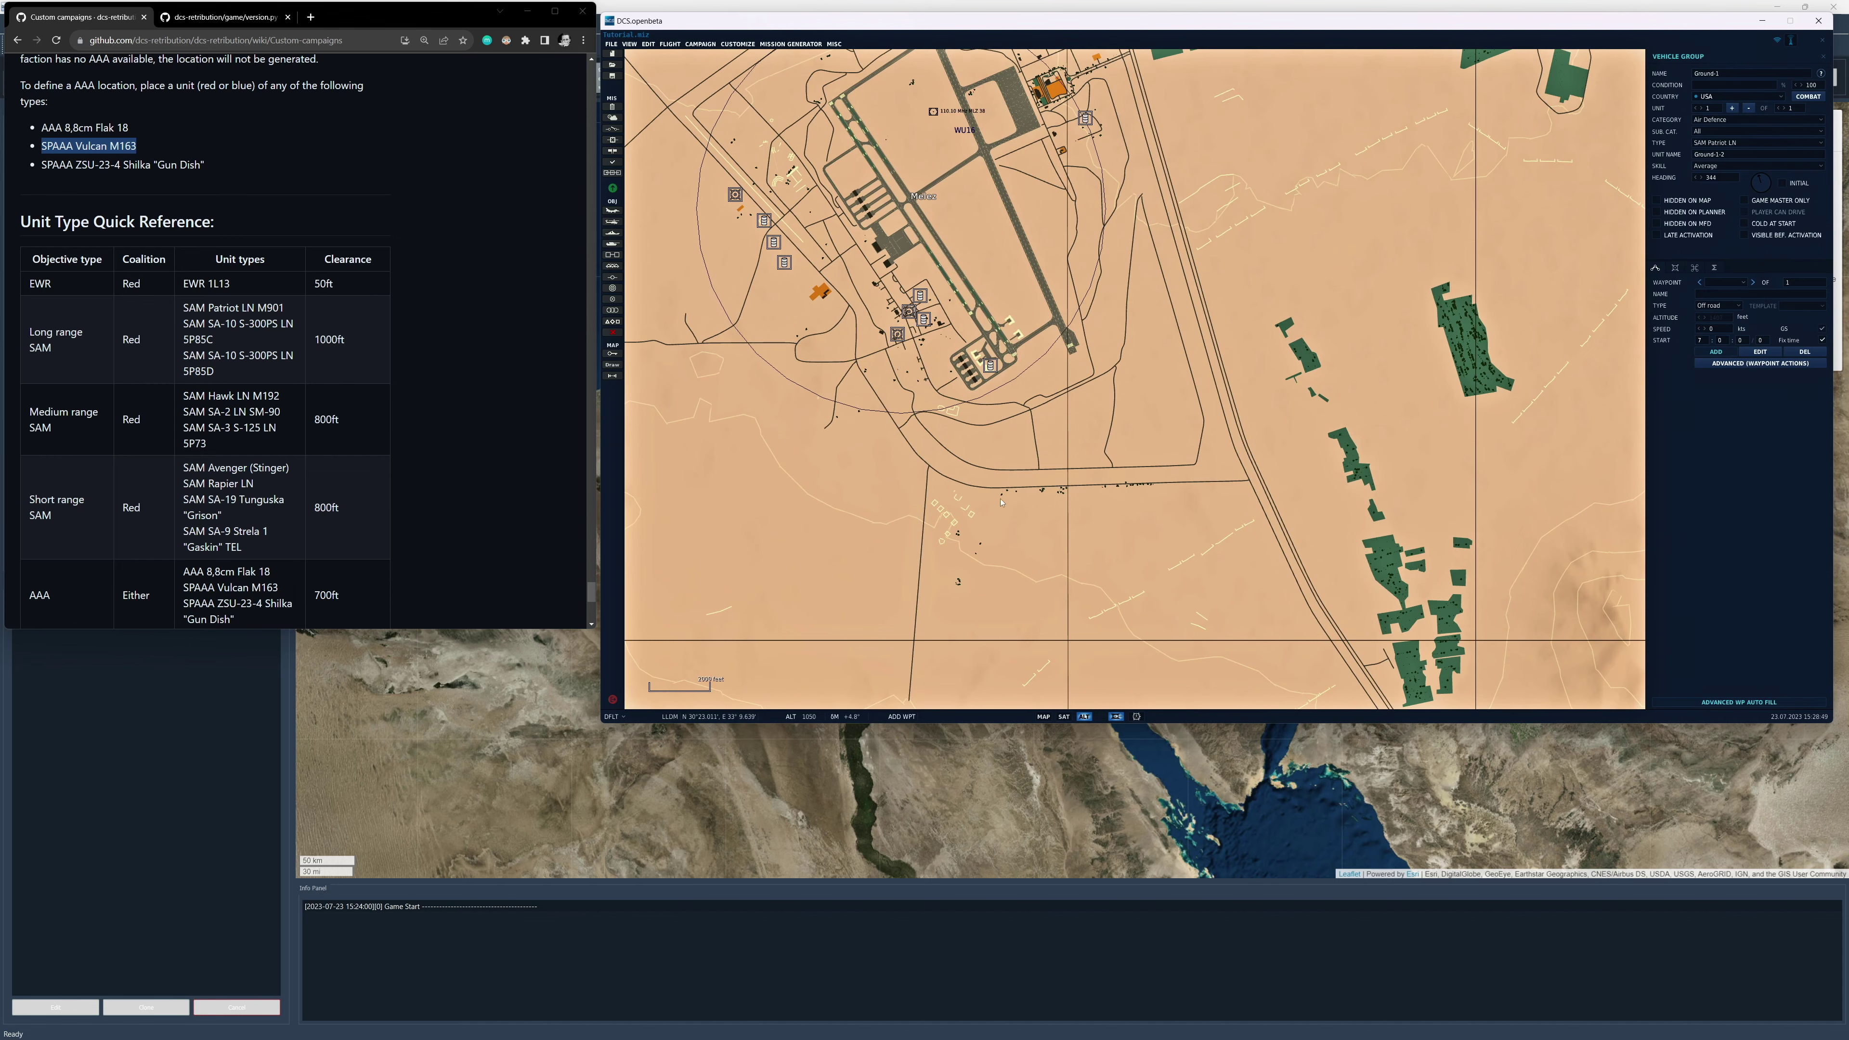
{"action": "scroll", "coordinate": [1092, 448], "scroll_direction": "up", "scroll_amount": 2}
Place new SAM groups at Melez airbase and at Fayed airfield.
{"action": "left_click", "coordinate": [1161, 391]}
{"action": "scroll", "coordinate": [1161, 390], "scroll_direction": "down", "scroll_amount": 8}
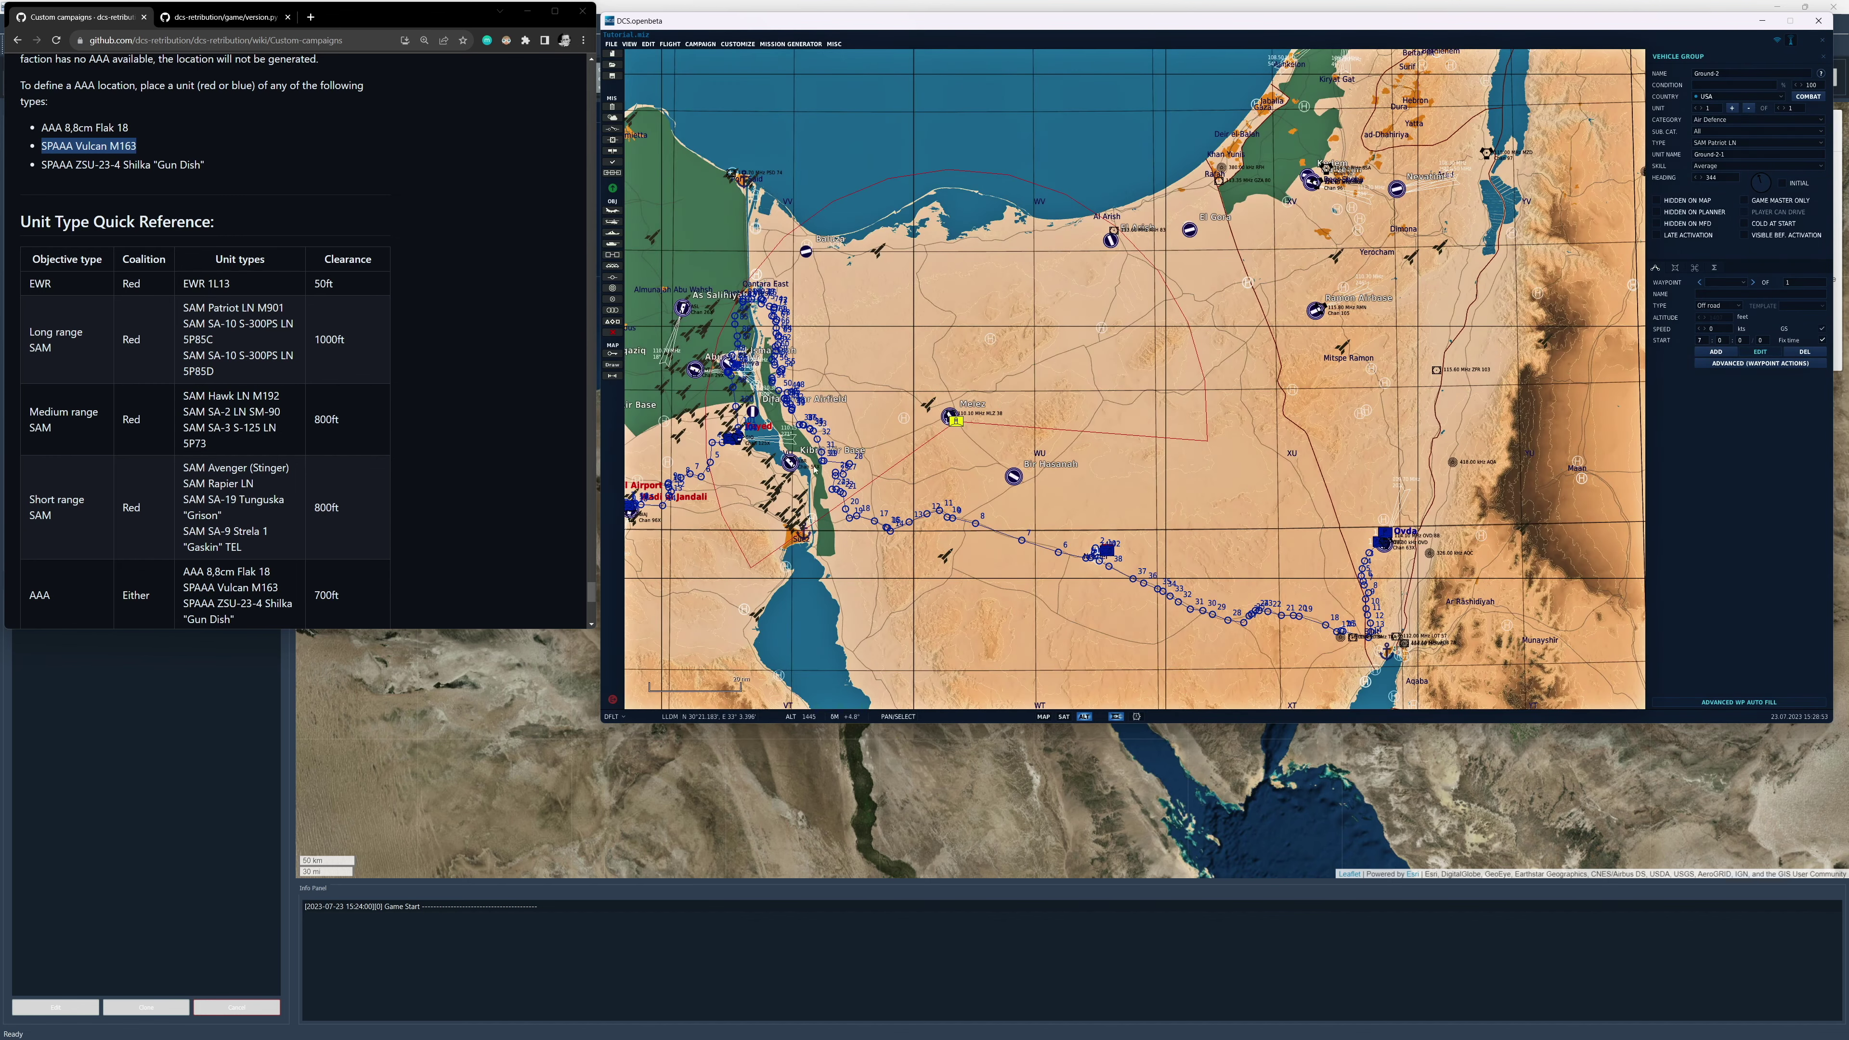
{"action": "scroll", "coordinate": [705, 403], "scroll_direction": "up", "scroll_amount": 4}
{"action": "scroll", "coordinate": [706, 403], "scroll_direction": "up", "scroll_amount": 5}
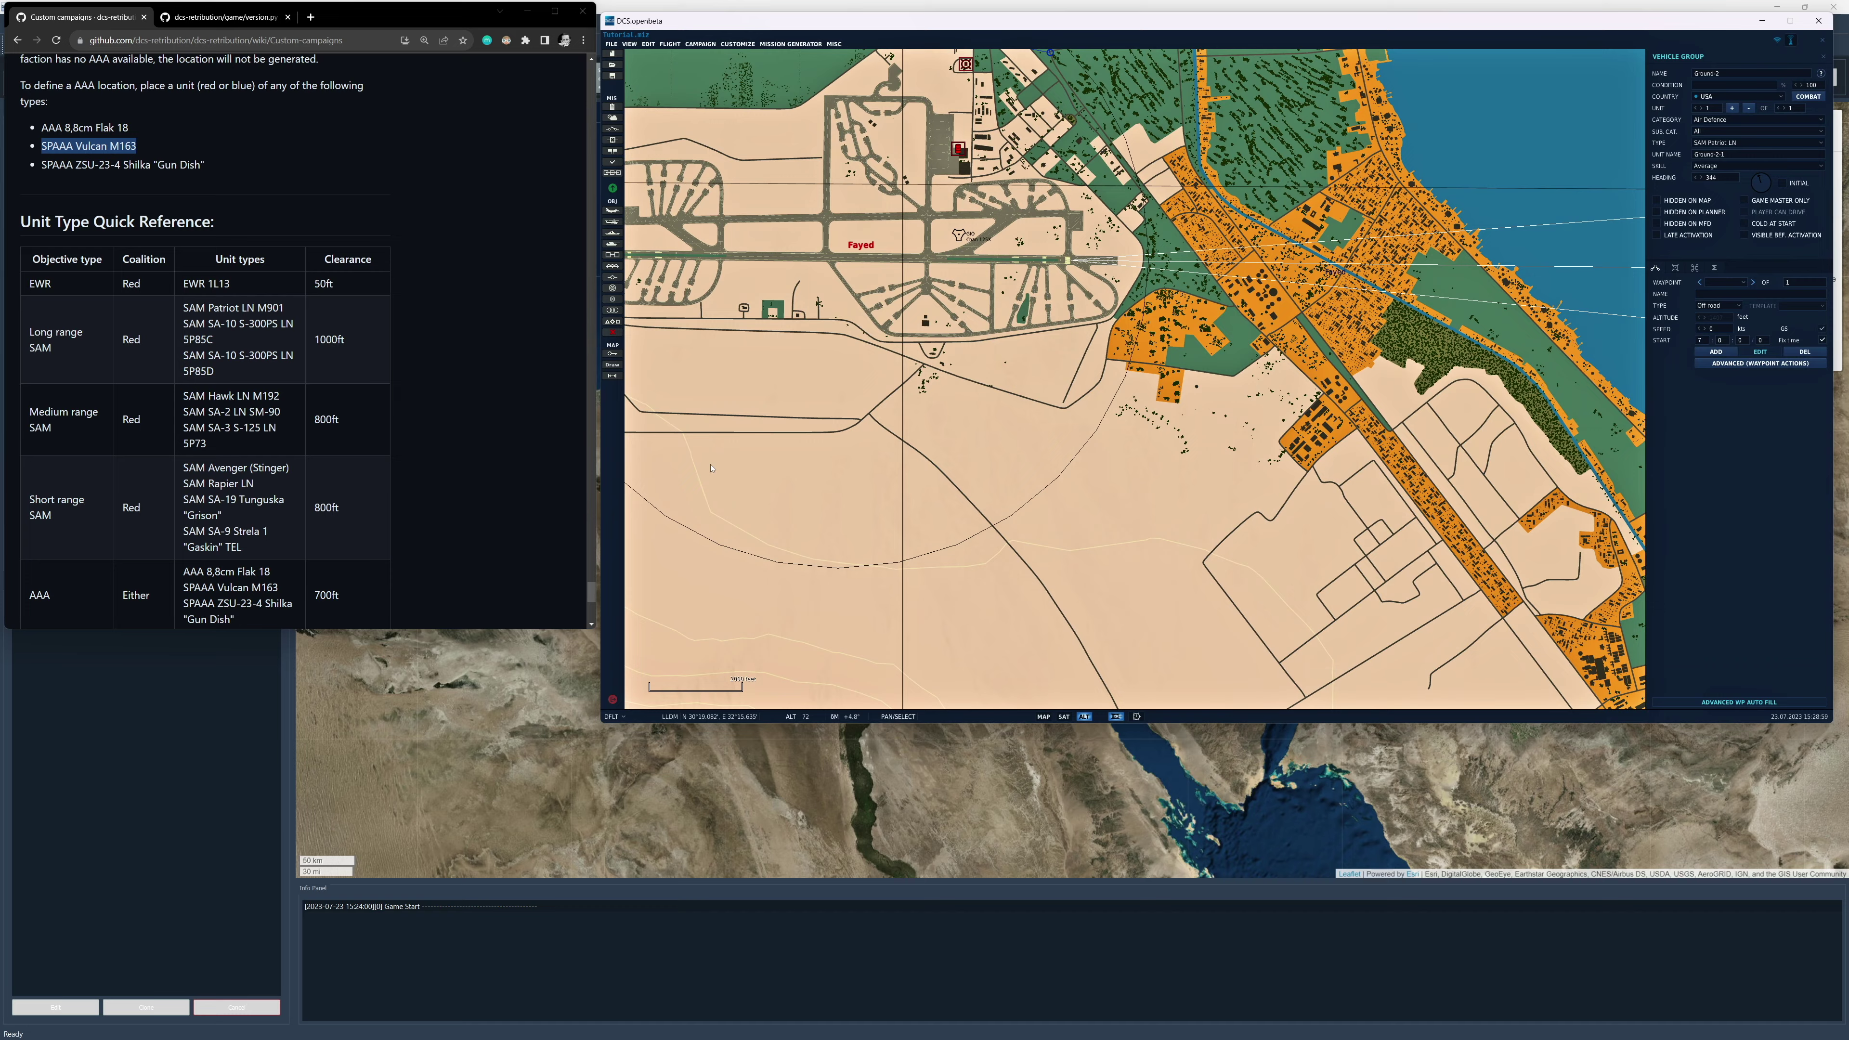
{"action": "scroll", "coordinate": [711, 468], "scroll_direction": "down", "scroll_amount": 2}
{"action": "scroll", "coordinate": [756, 502], "scroll_direction": "up", "scroll_amount": 3}
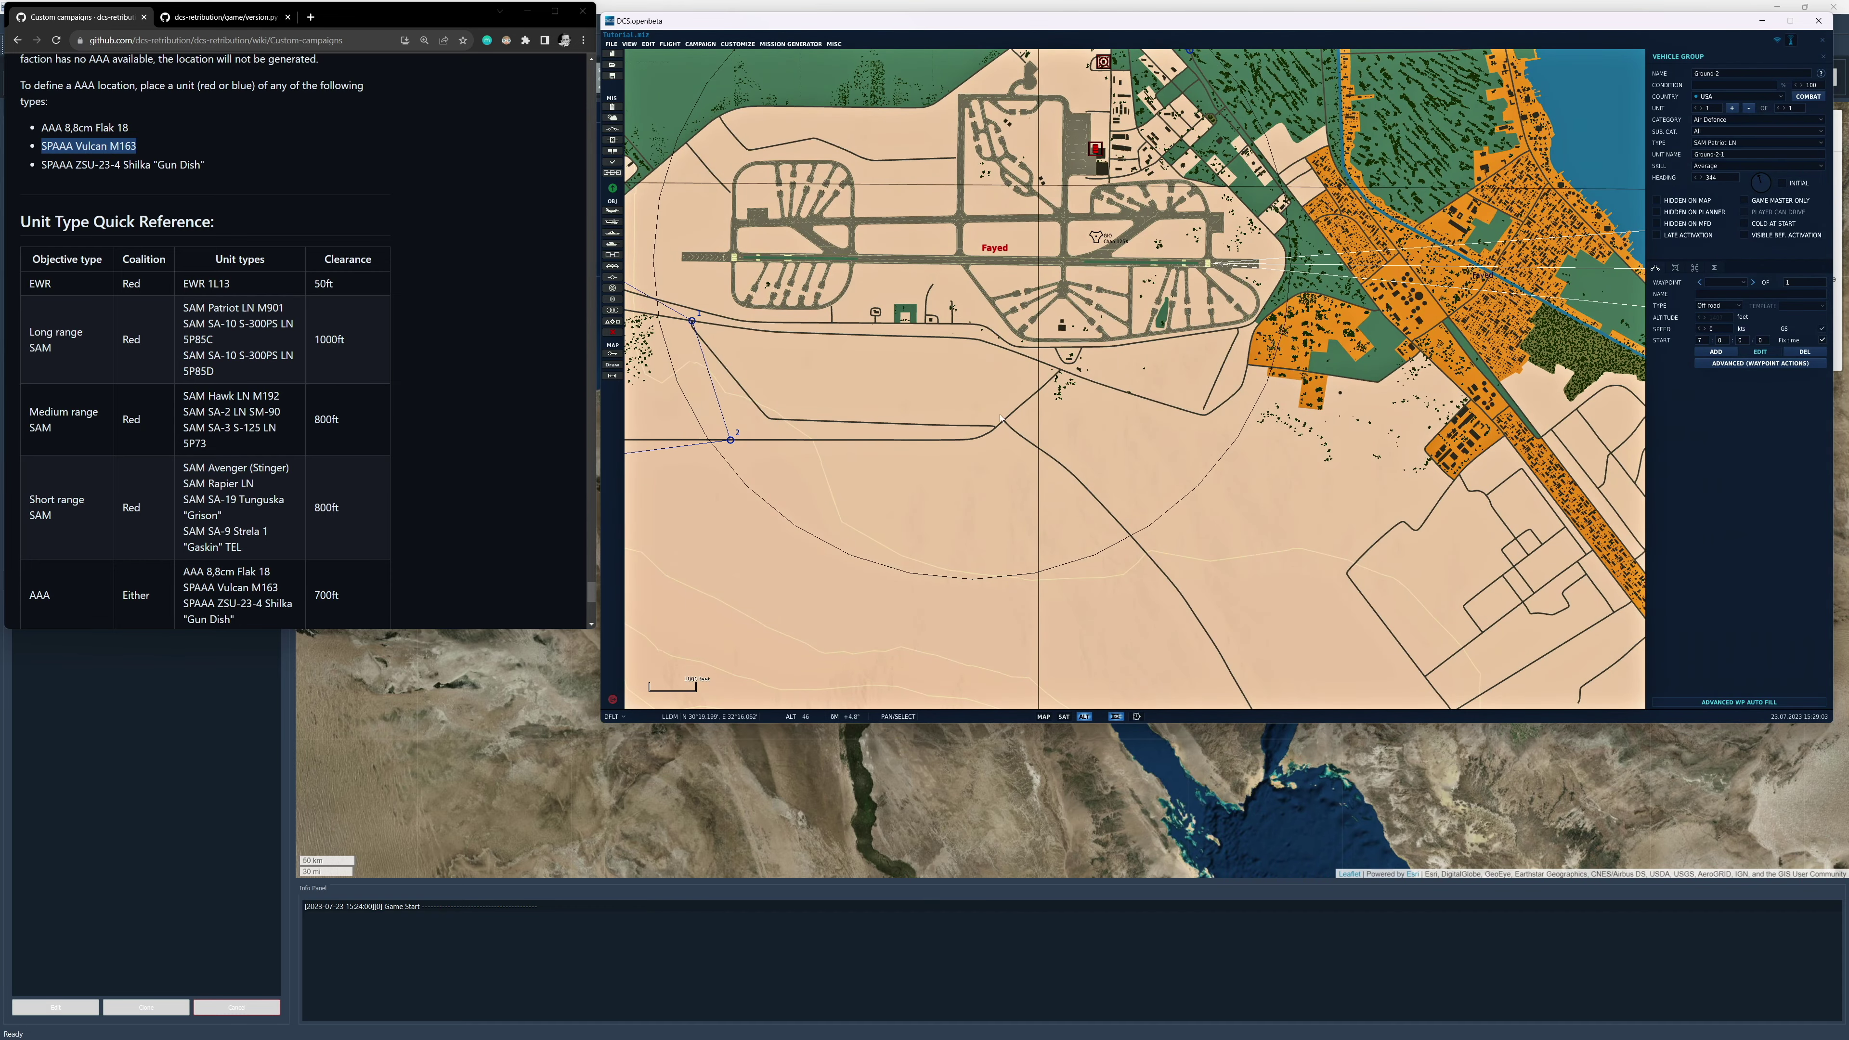
{"action": "left_click", "coordinate": [873, 382]}
{"action": "scroll", "coordinate": [874, 382], "scroll_direction": "down", "scroll_amount": 6}
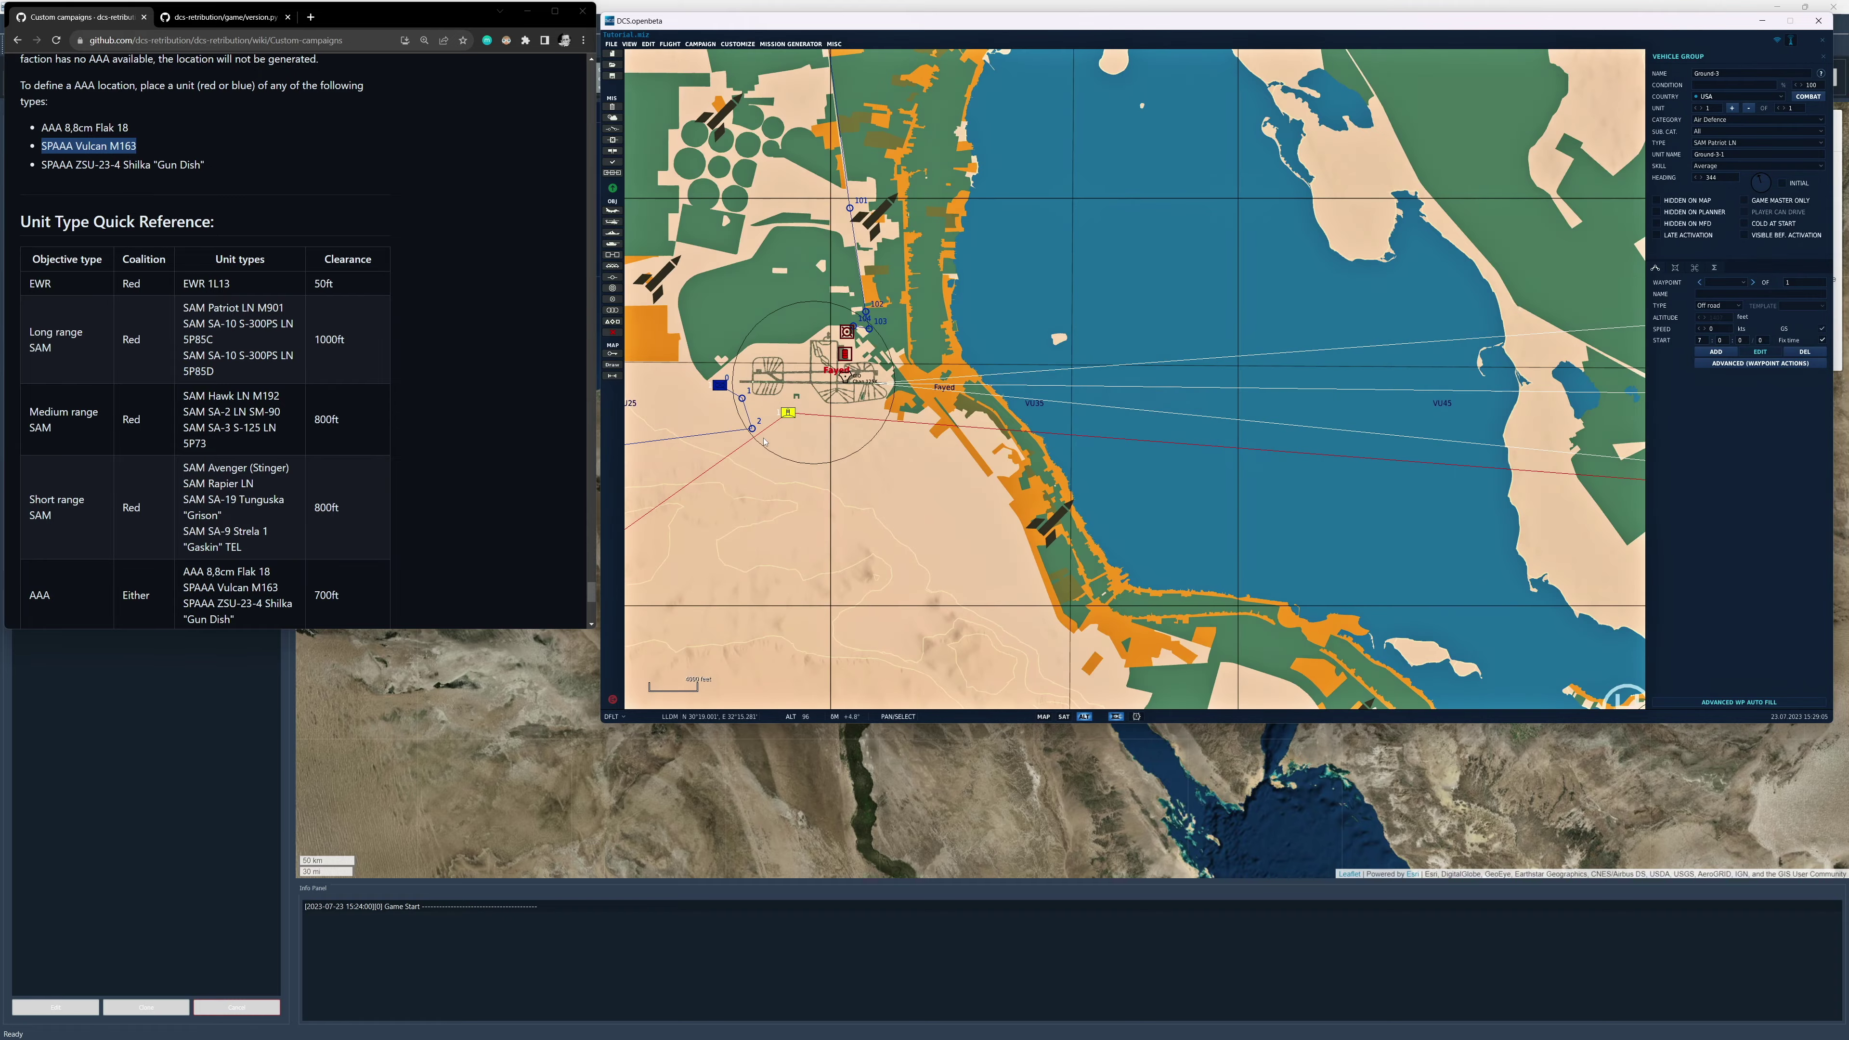
{"action": "scroll", "coordinate": [746, 433], "scroll_direction": "down", "scroll_amount": 2}
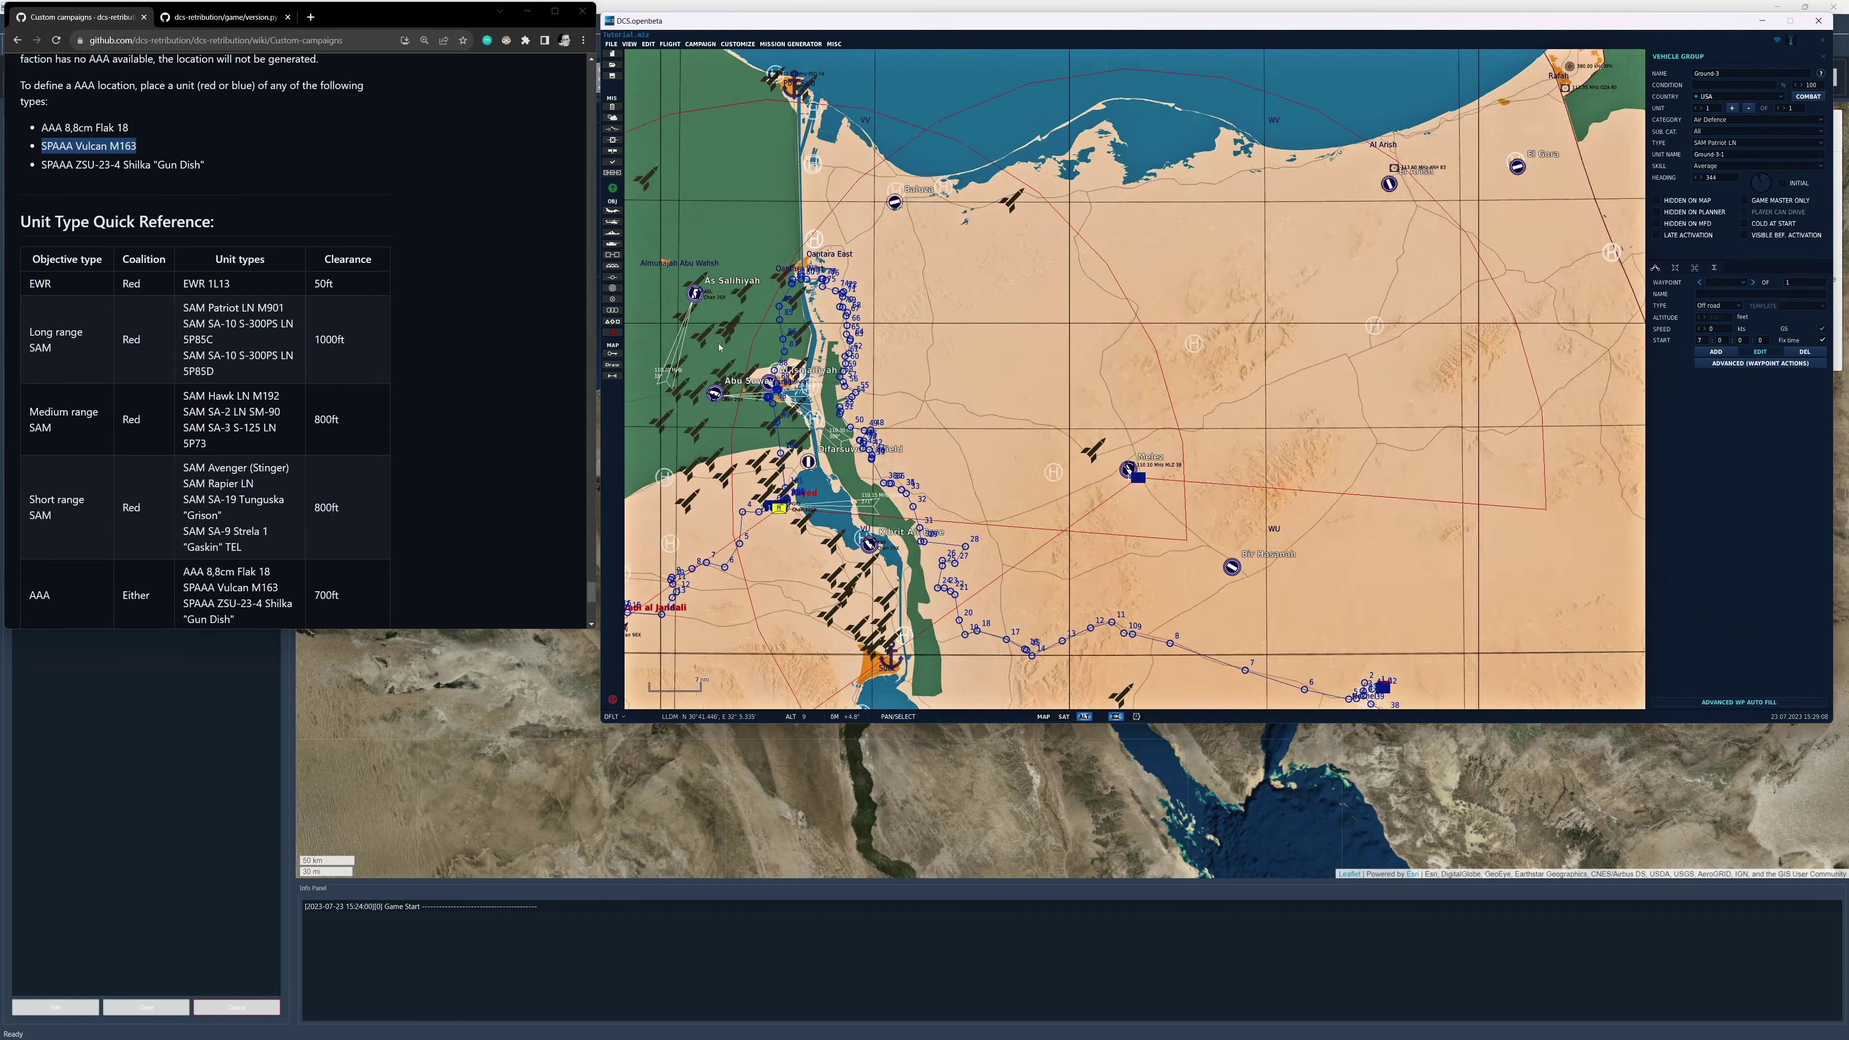
{"action": "scroll", "coordinate": [719, 348], "scroll_direction": "up", "scroll_amount": 10}
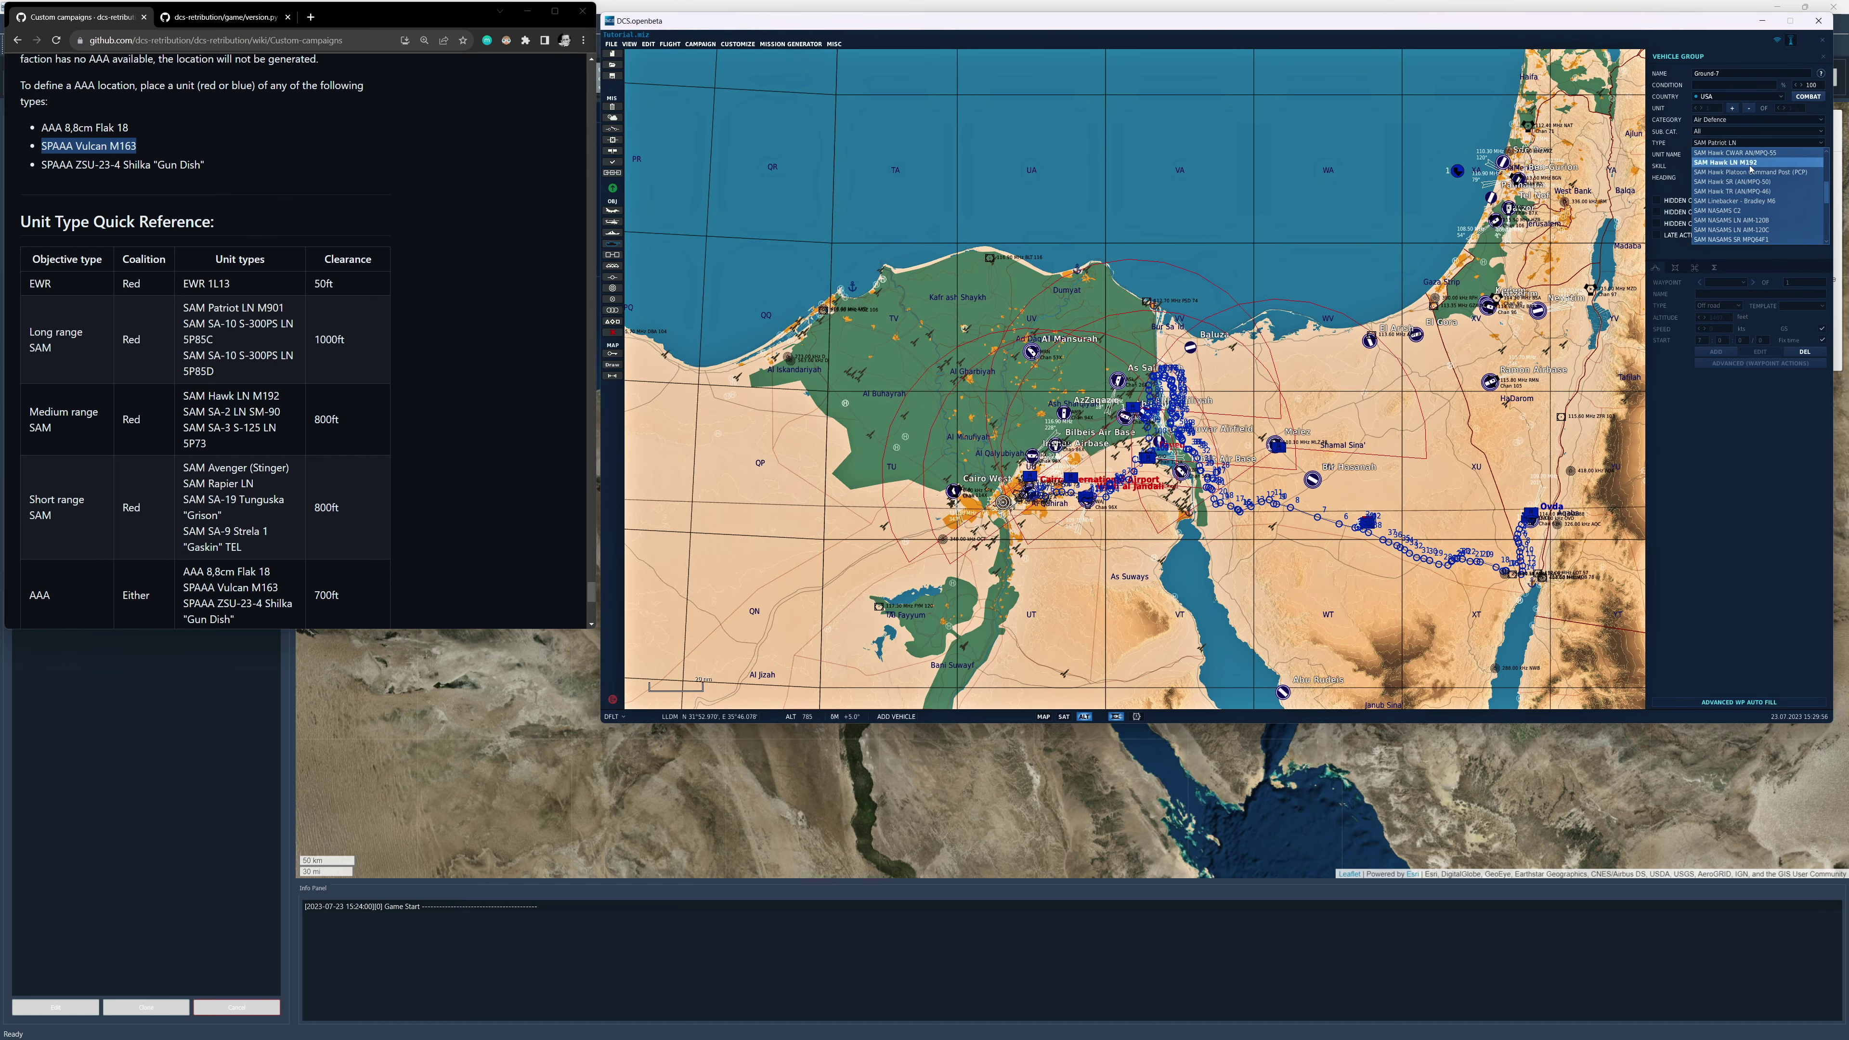
Change the Fayed group's unit type to SAM Hawk LN M192.
{"action": "left_click", "coordinate": [1750, 164]}
{"action": "scroll", "coordinate": [1222, 534], "scroll_direction": "up", "scroll_amount": 5}
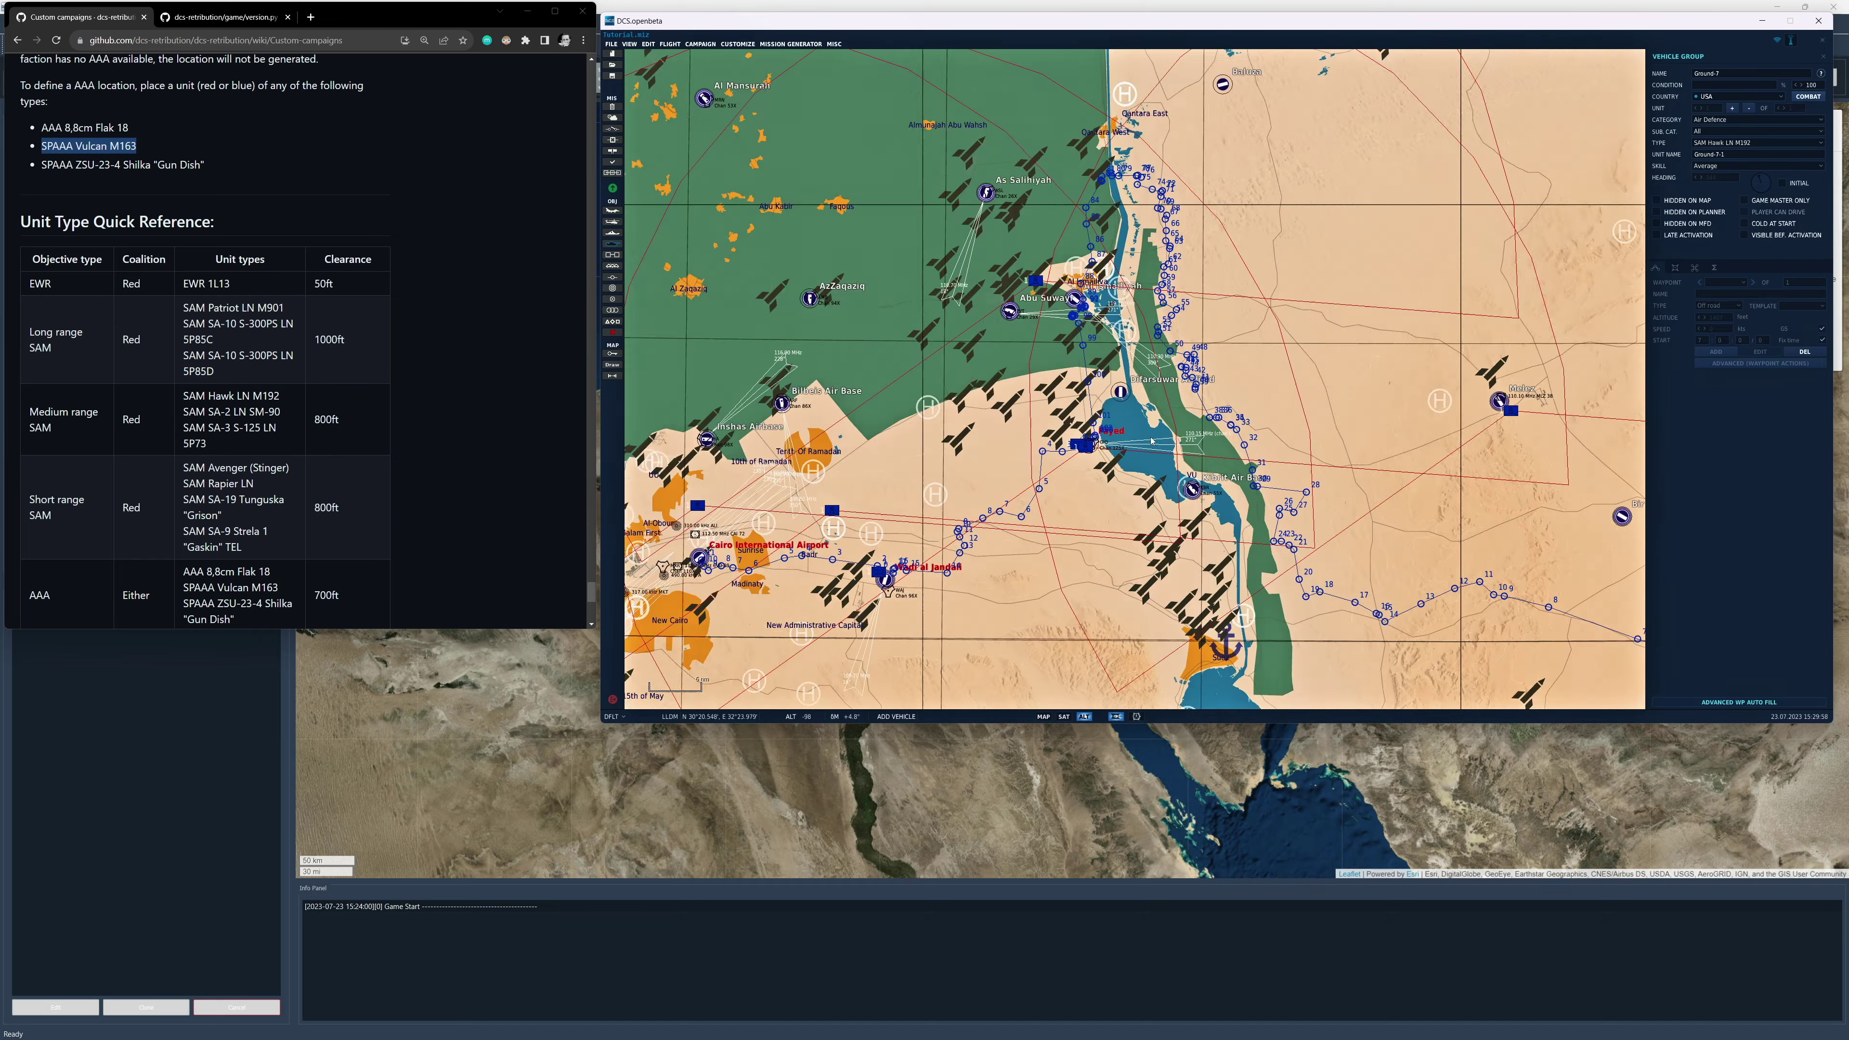
{"action": "scroll", "coordinate": [1081, 170], "scroll_direction": "down", "scroll_amount": 5}
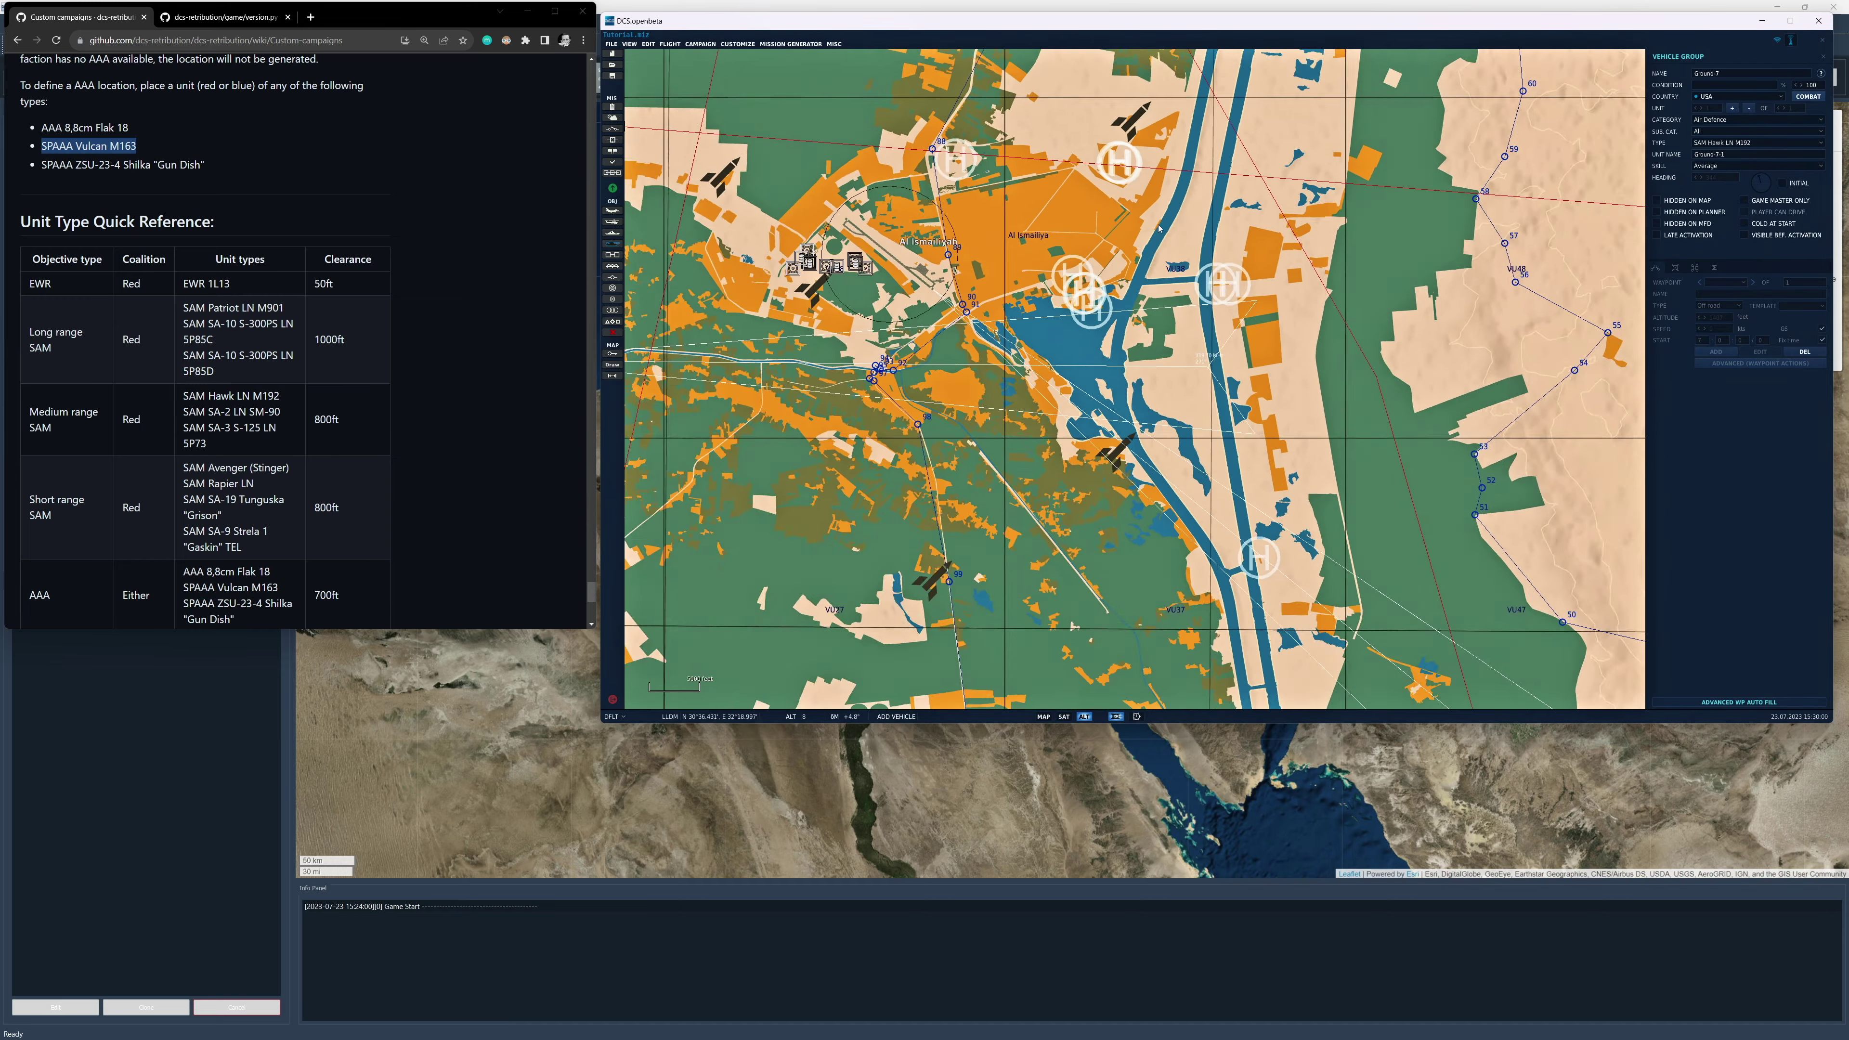
{"action": "scroll", "coordinate": [1146, 211], "scroll_direction": "up", "scroll_amount": 6}
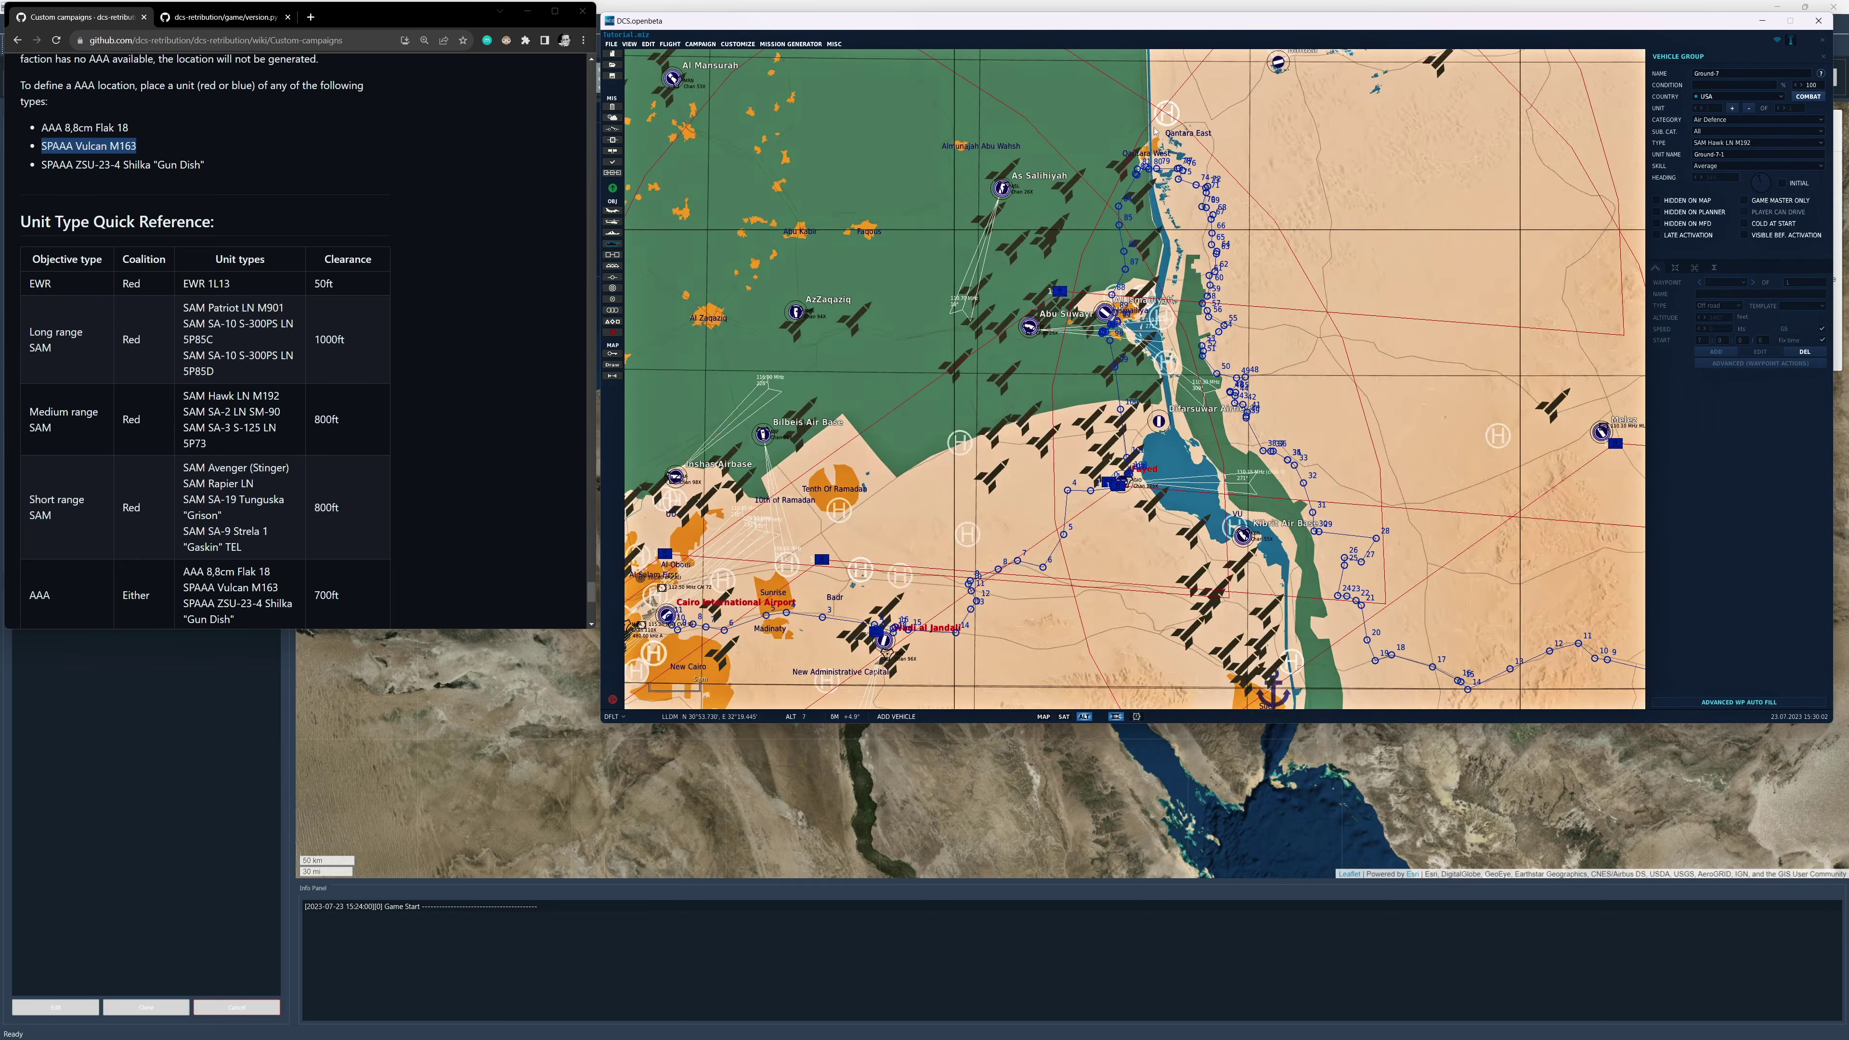
{"action": "scroll", "coordinate": [1183, 225], "scroll_direction": "up", "scroll_amount": 3}
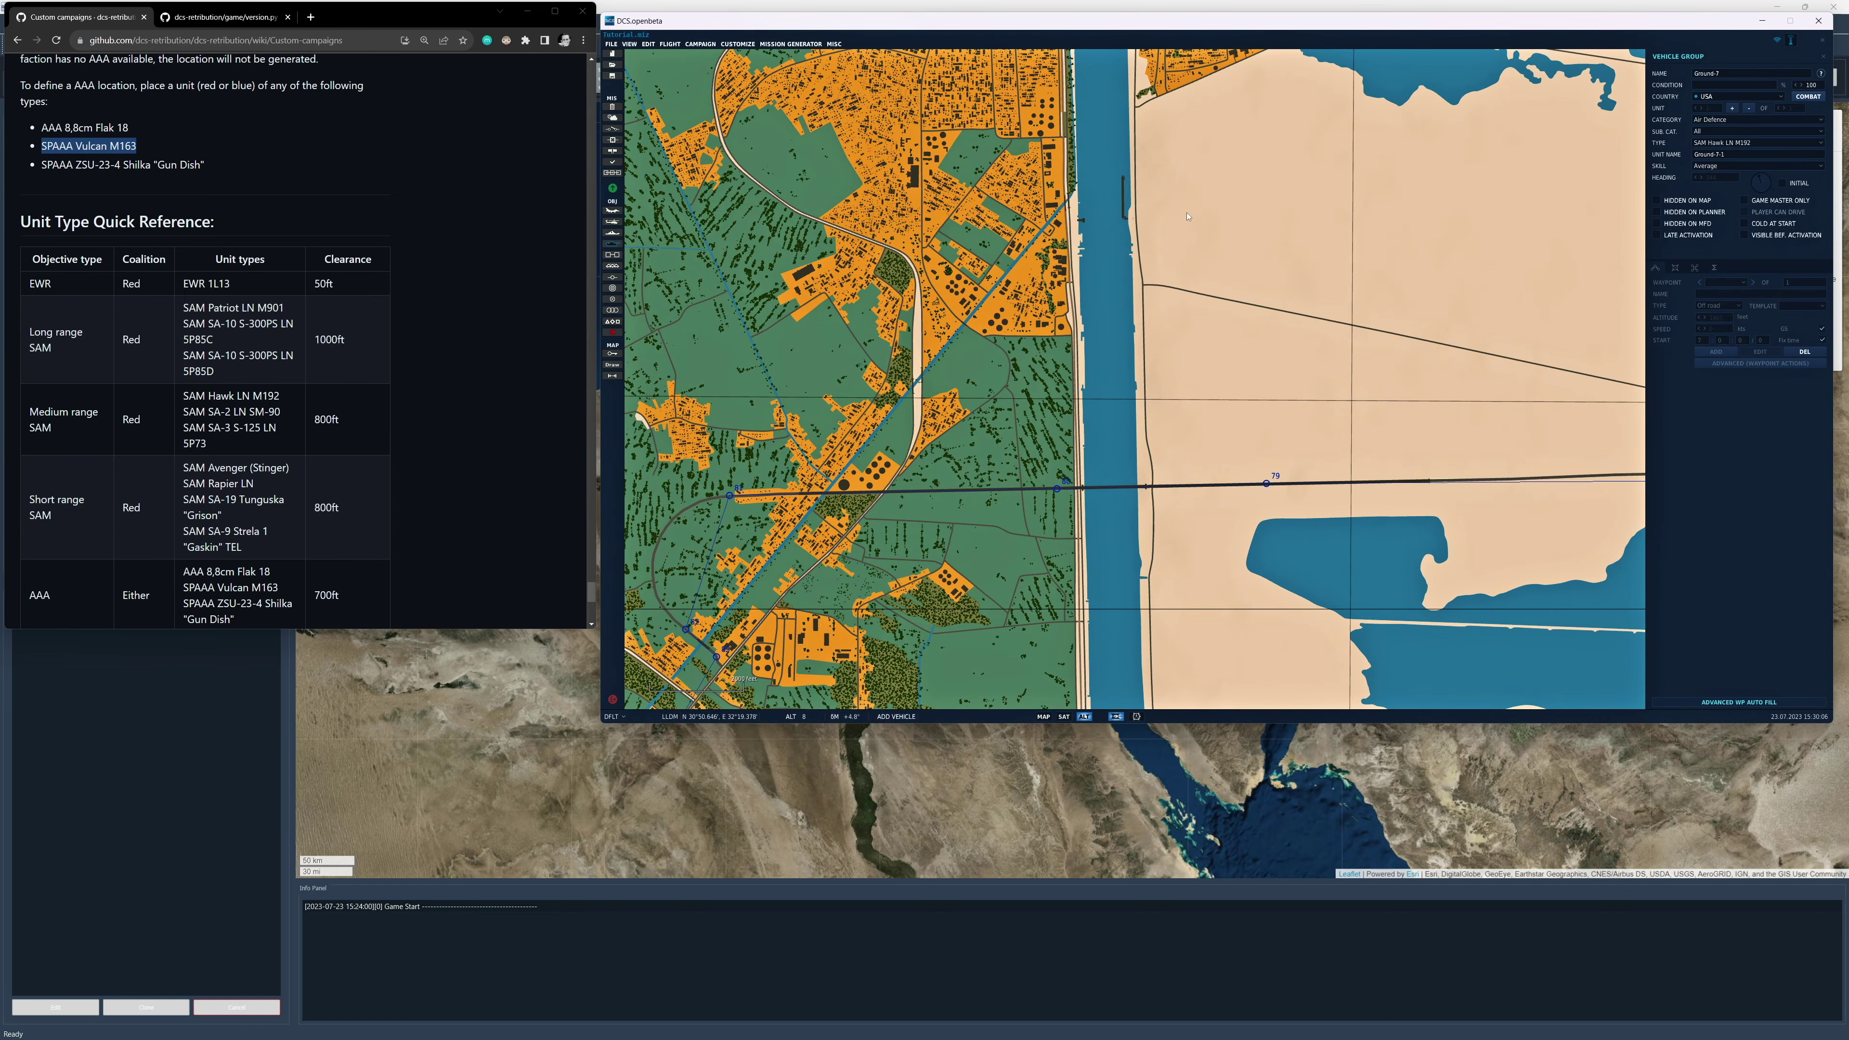
Place another Hawk group east of the Suez Canal near Qantara West, then exit placement mode.
{"action": "left_click", "coordinate": [1173, 163]}
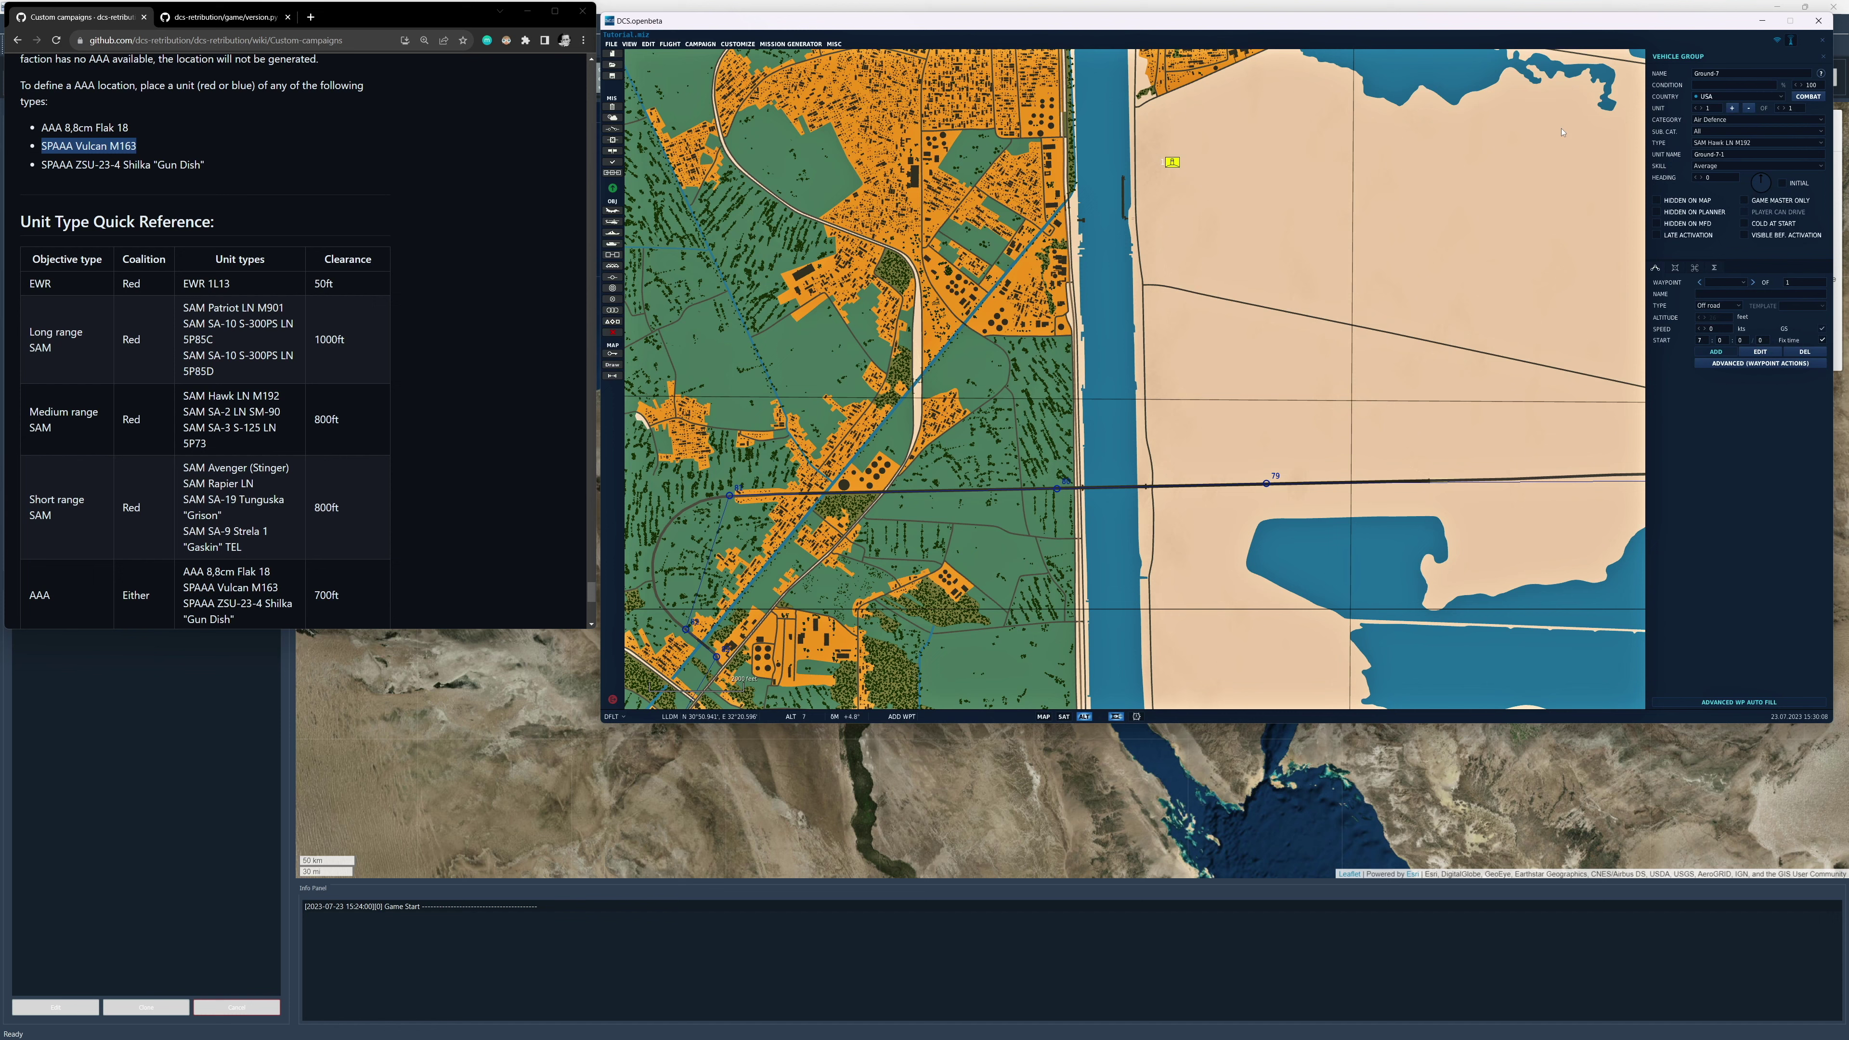
{"action": "left_click", "coordinate": [1824, 61]}
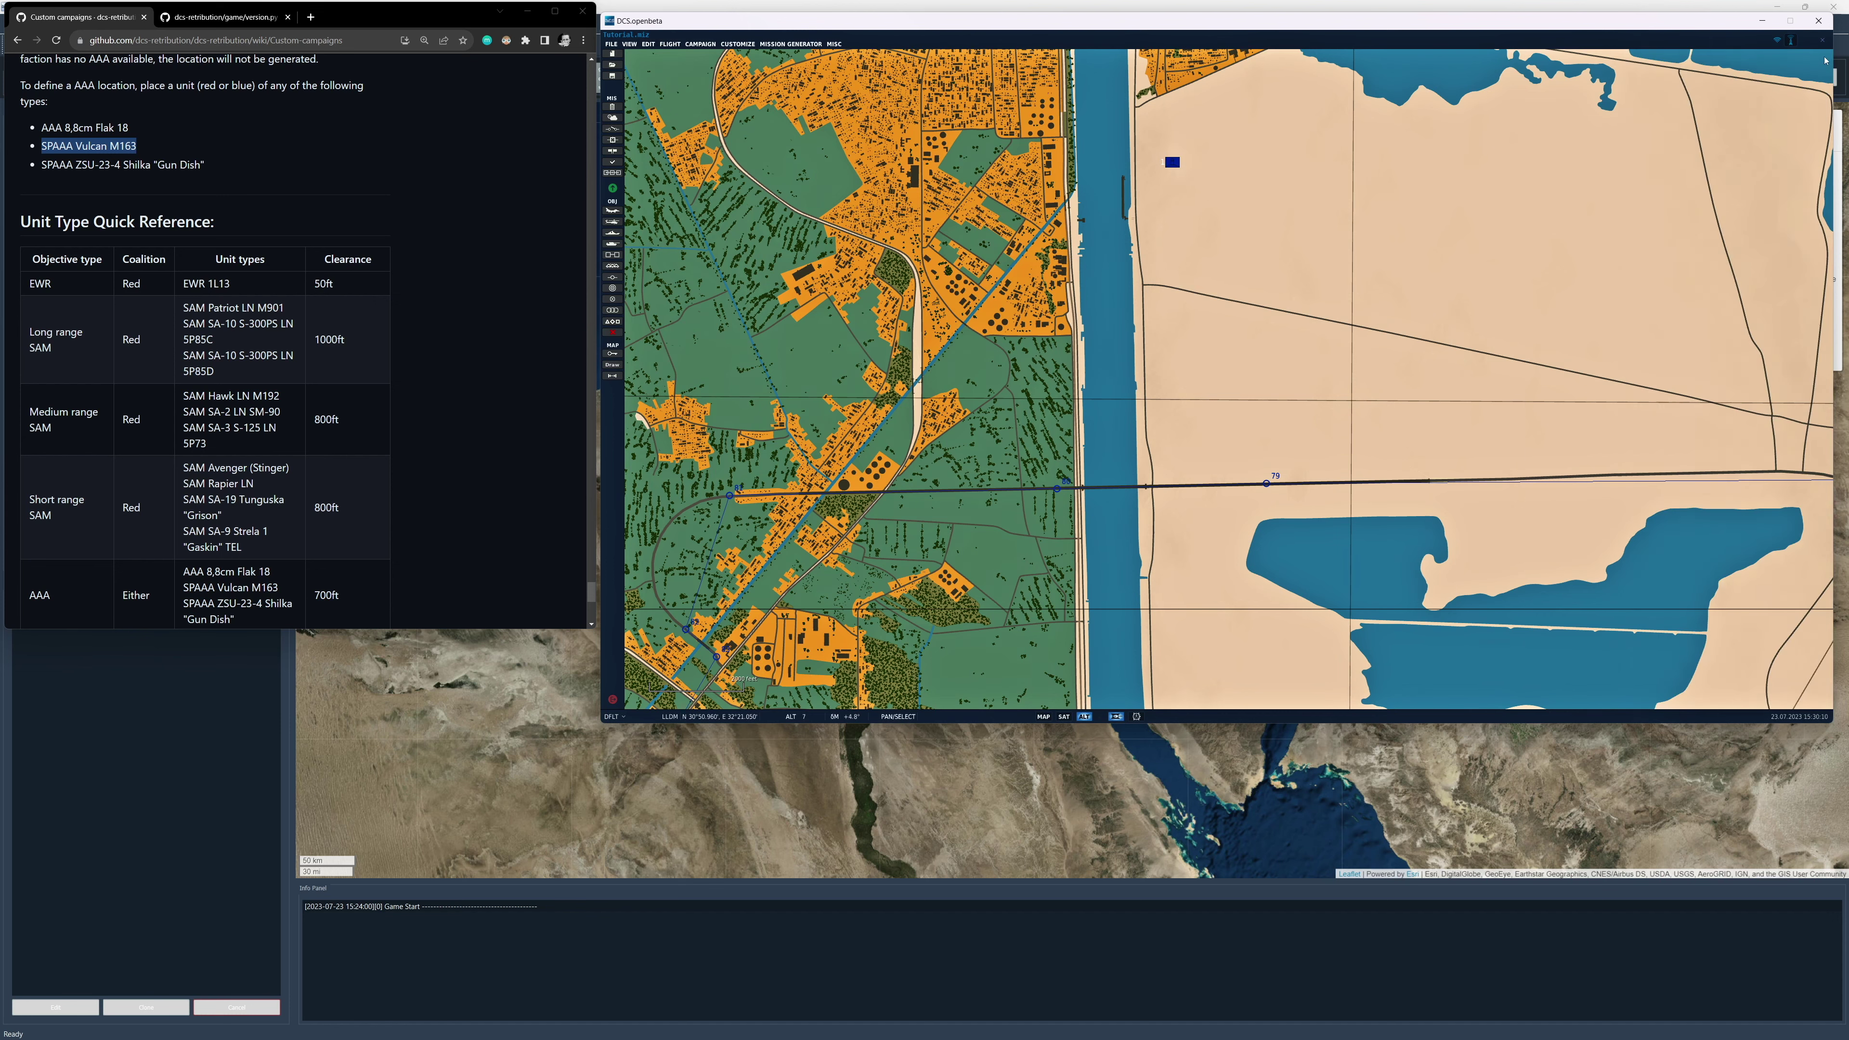
{"action": "scroll", "coordinate": [1216, 233], "scroll_direction": "down", "scroll_amount": 10}
{"action": "scroll", "coordinate": [1216, 233], "scroll_direction": "down", "scroll_amount": 5}
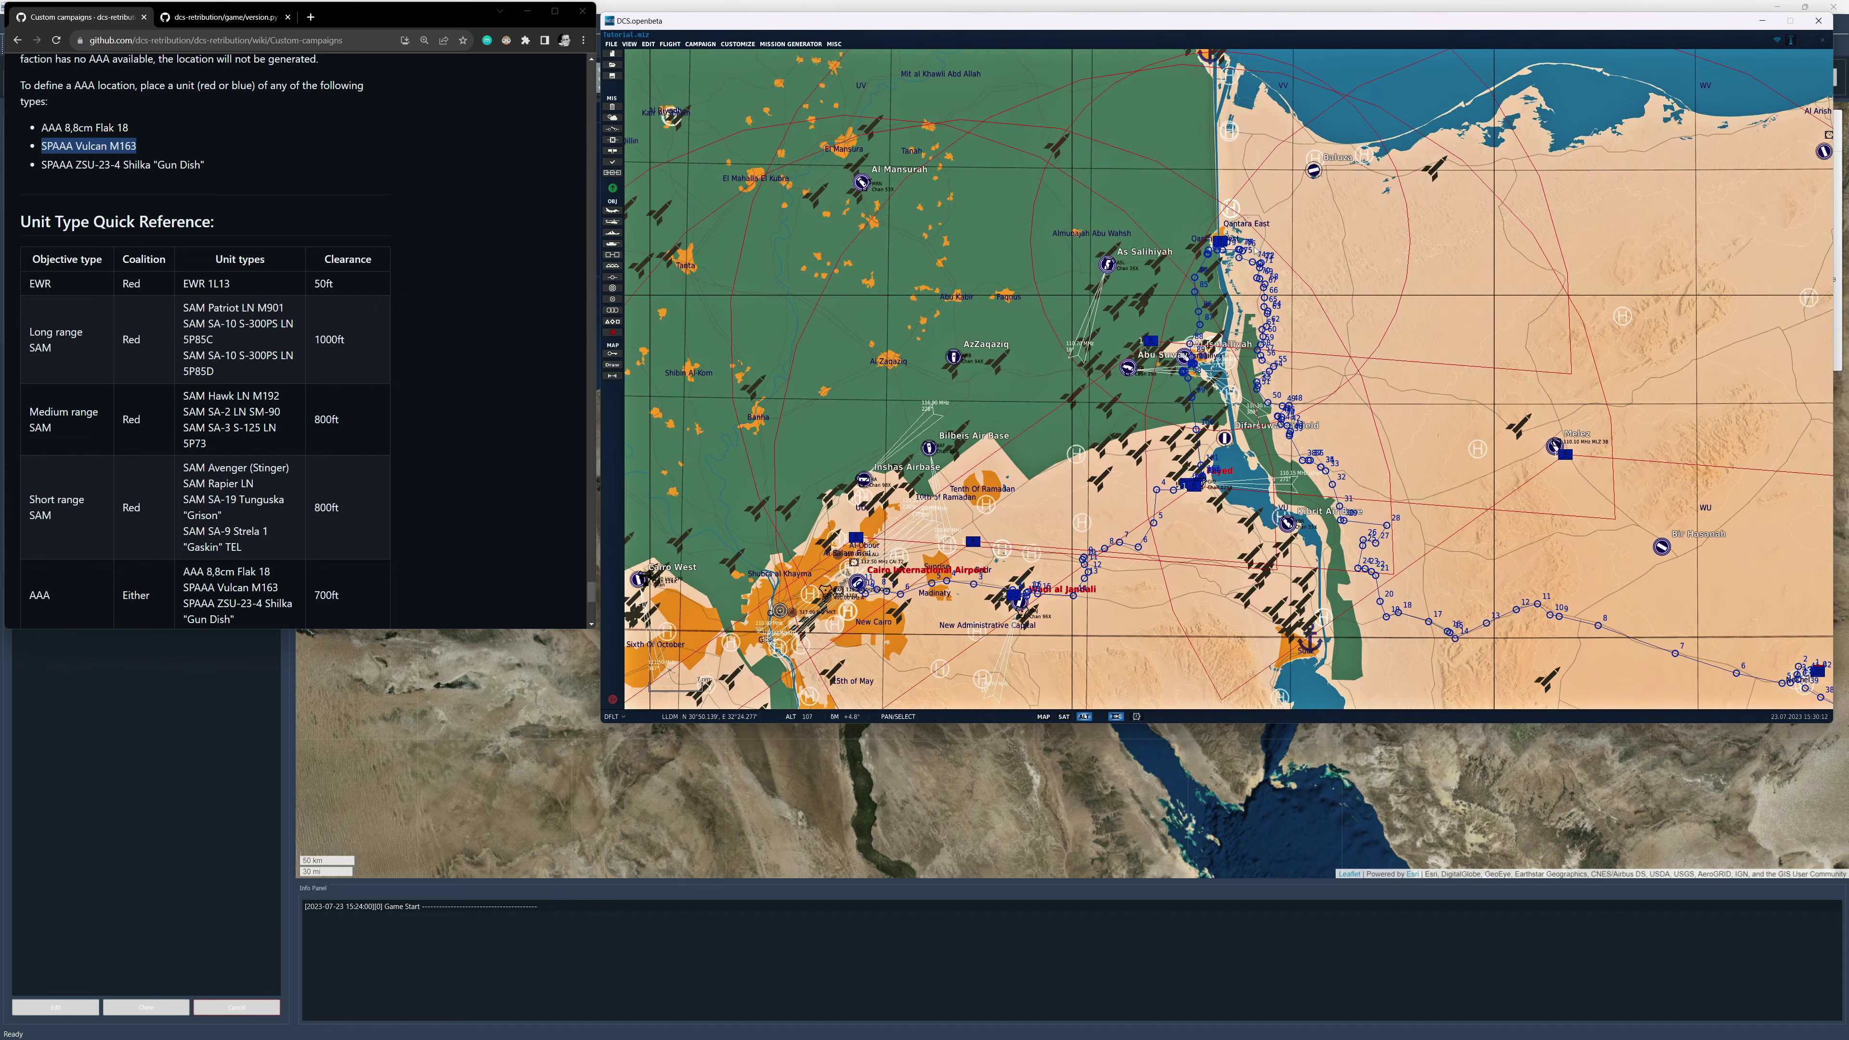
{"action": "scroll", "coordinate": [1570, 398], "scroll_direction": "up", "scroll_amount": 10}
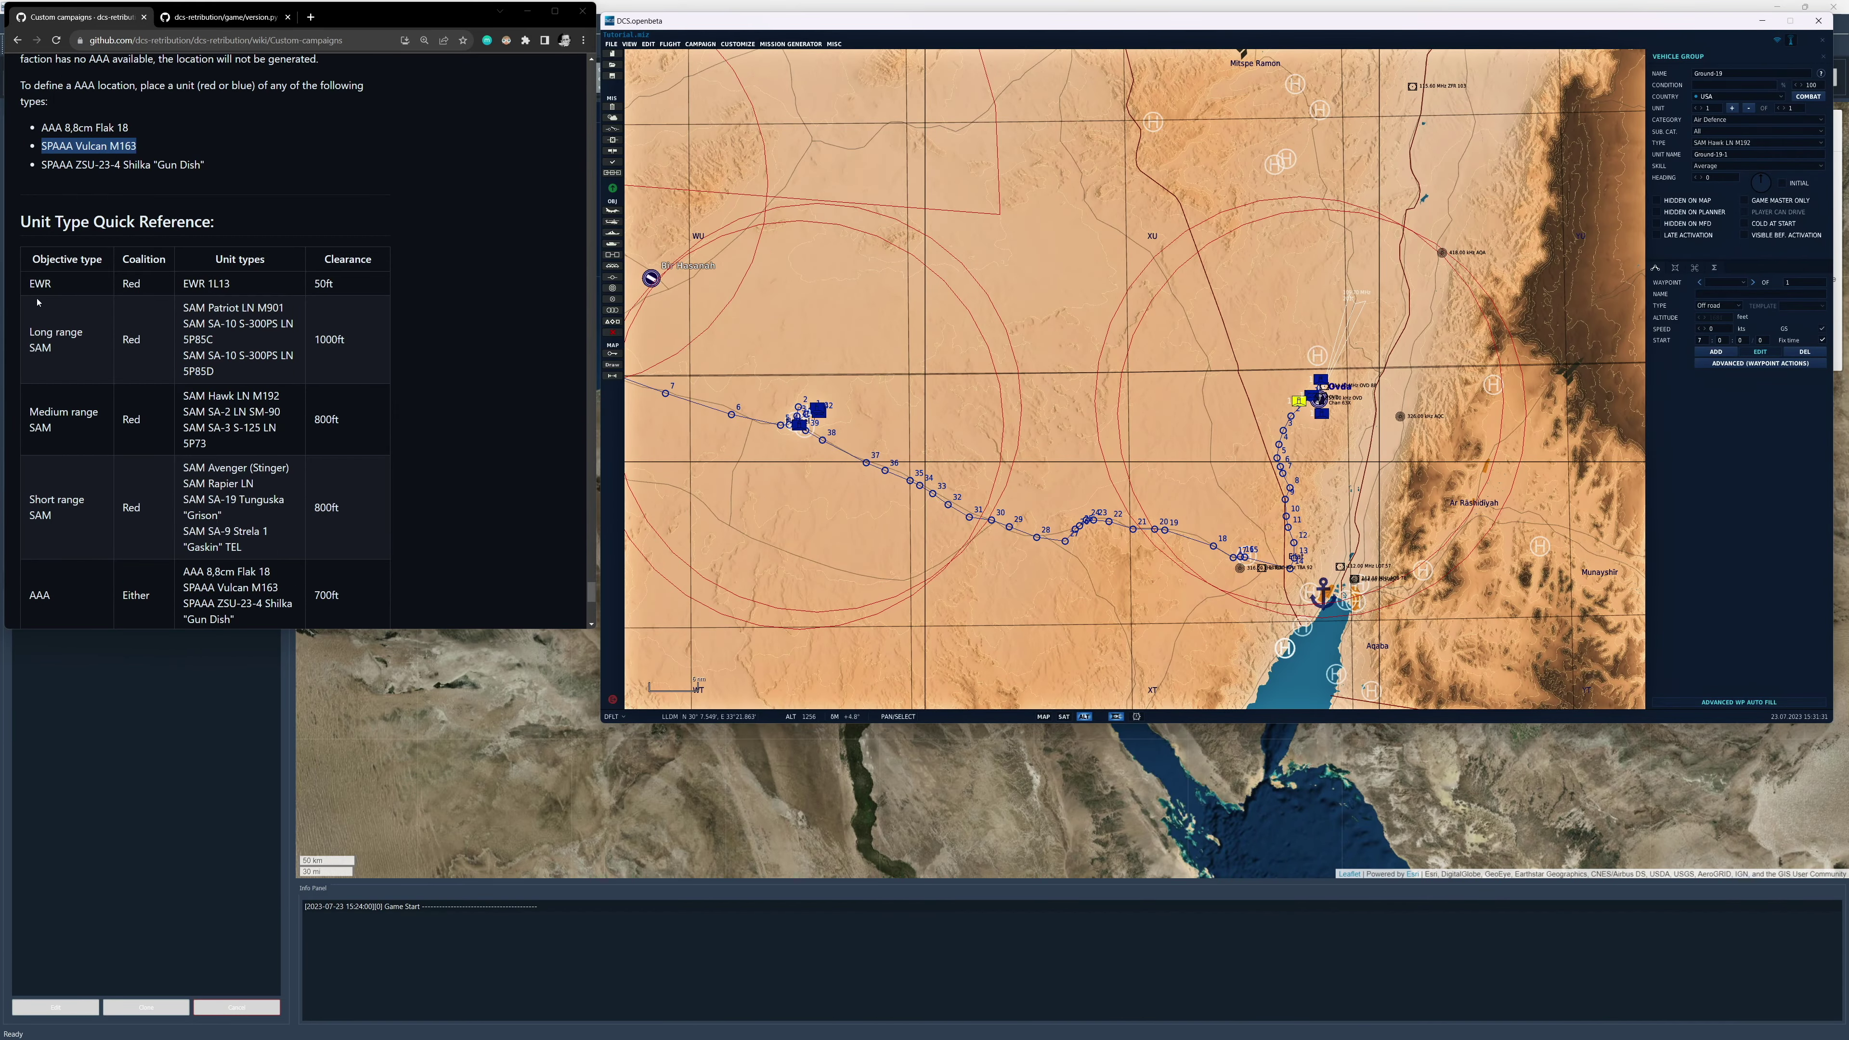
{"action": "left_click", "coordinate": [1744, 142]}
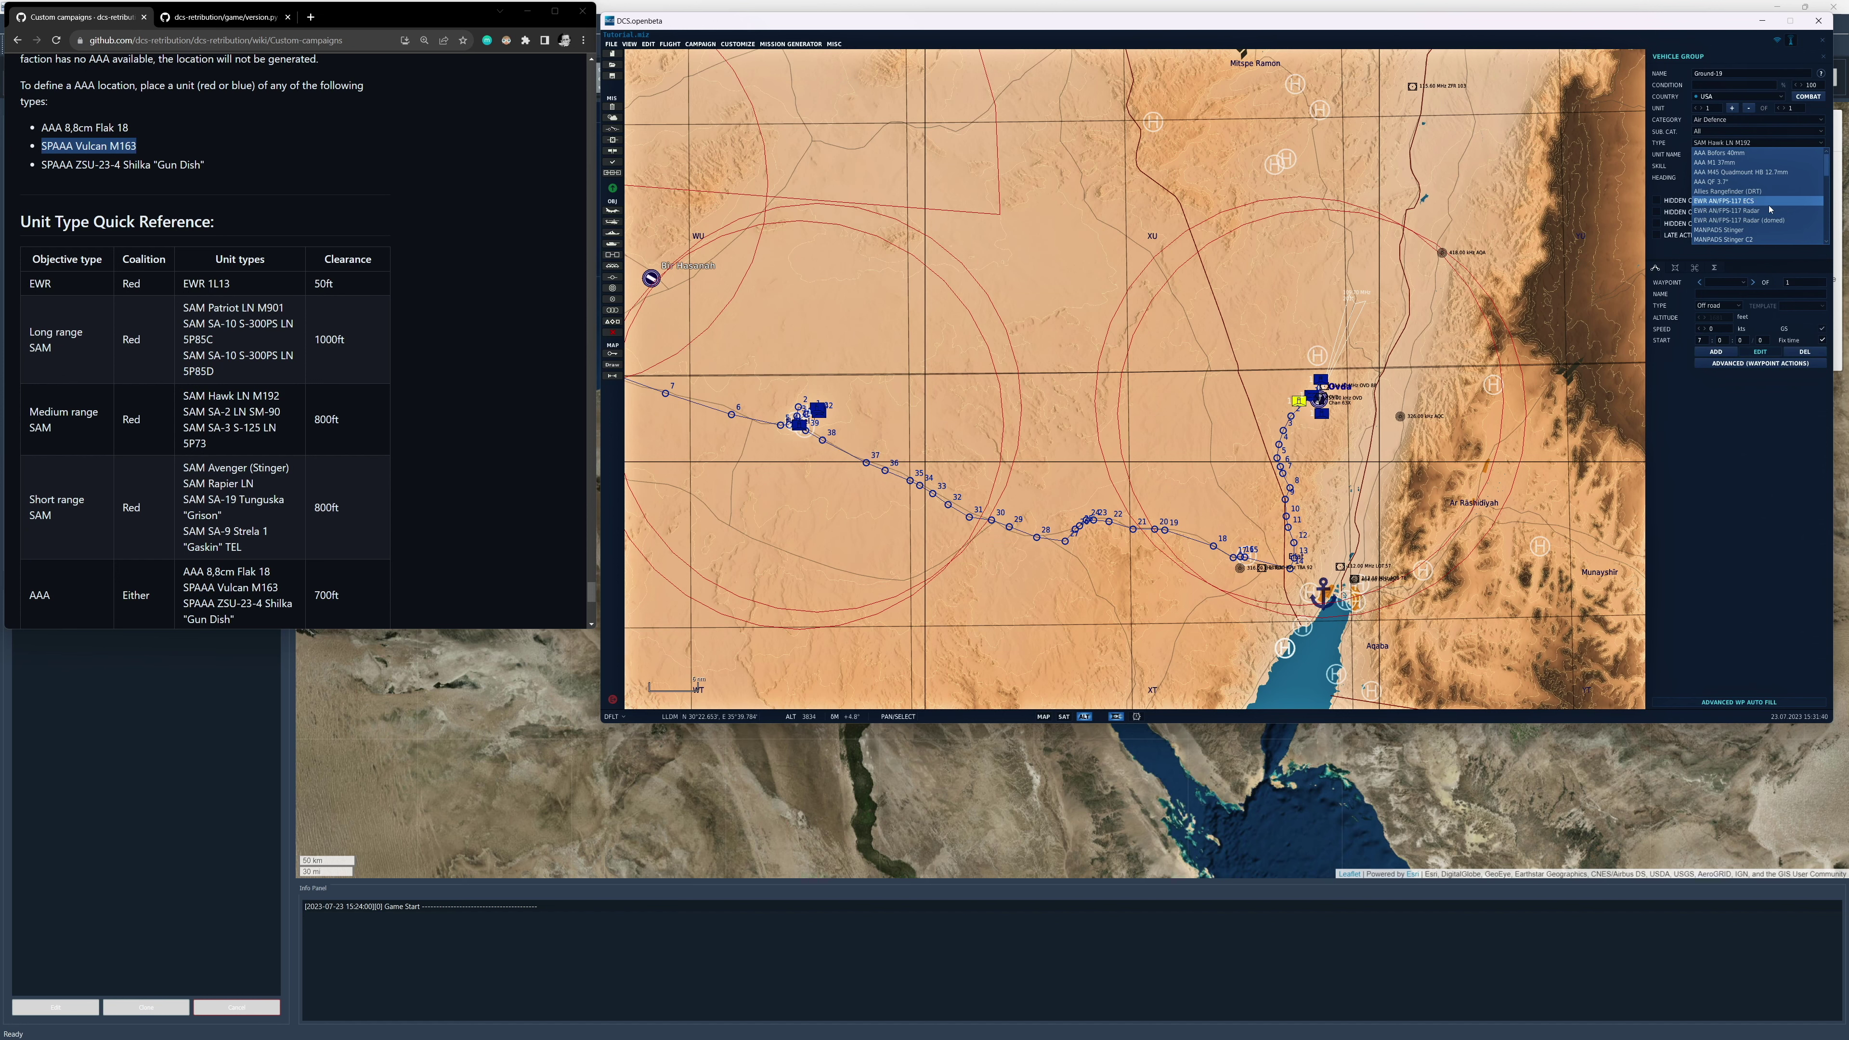
Switch the Patriot group north of Ovda and Hawk unit Ground-18 to Combined Joint Task Forces.
{"action": "left_click", "coordinate": [1683, 128]}
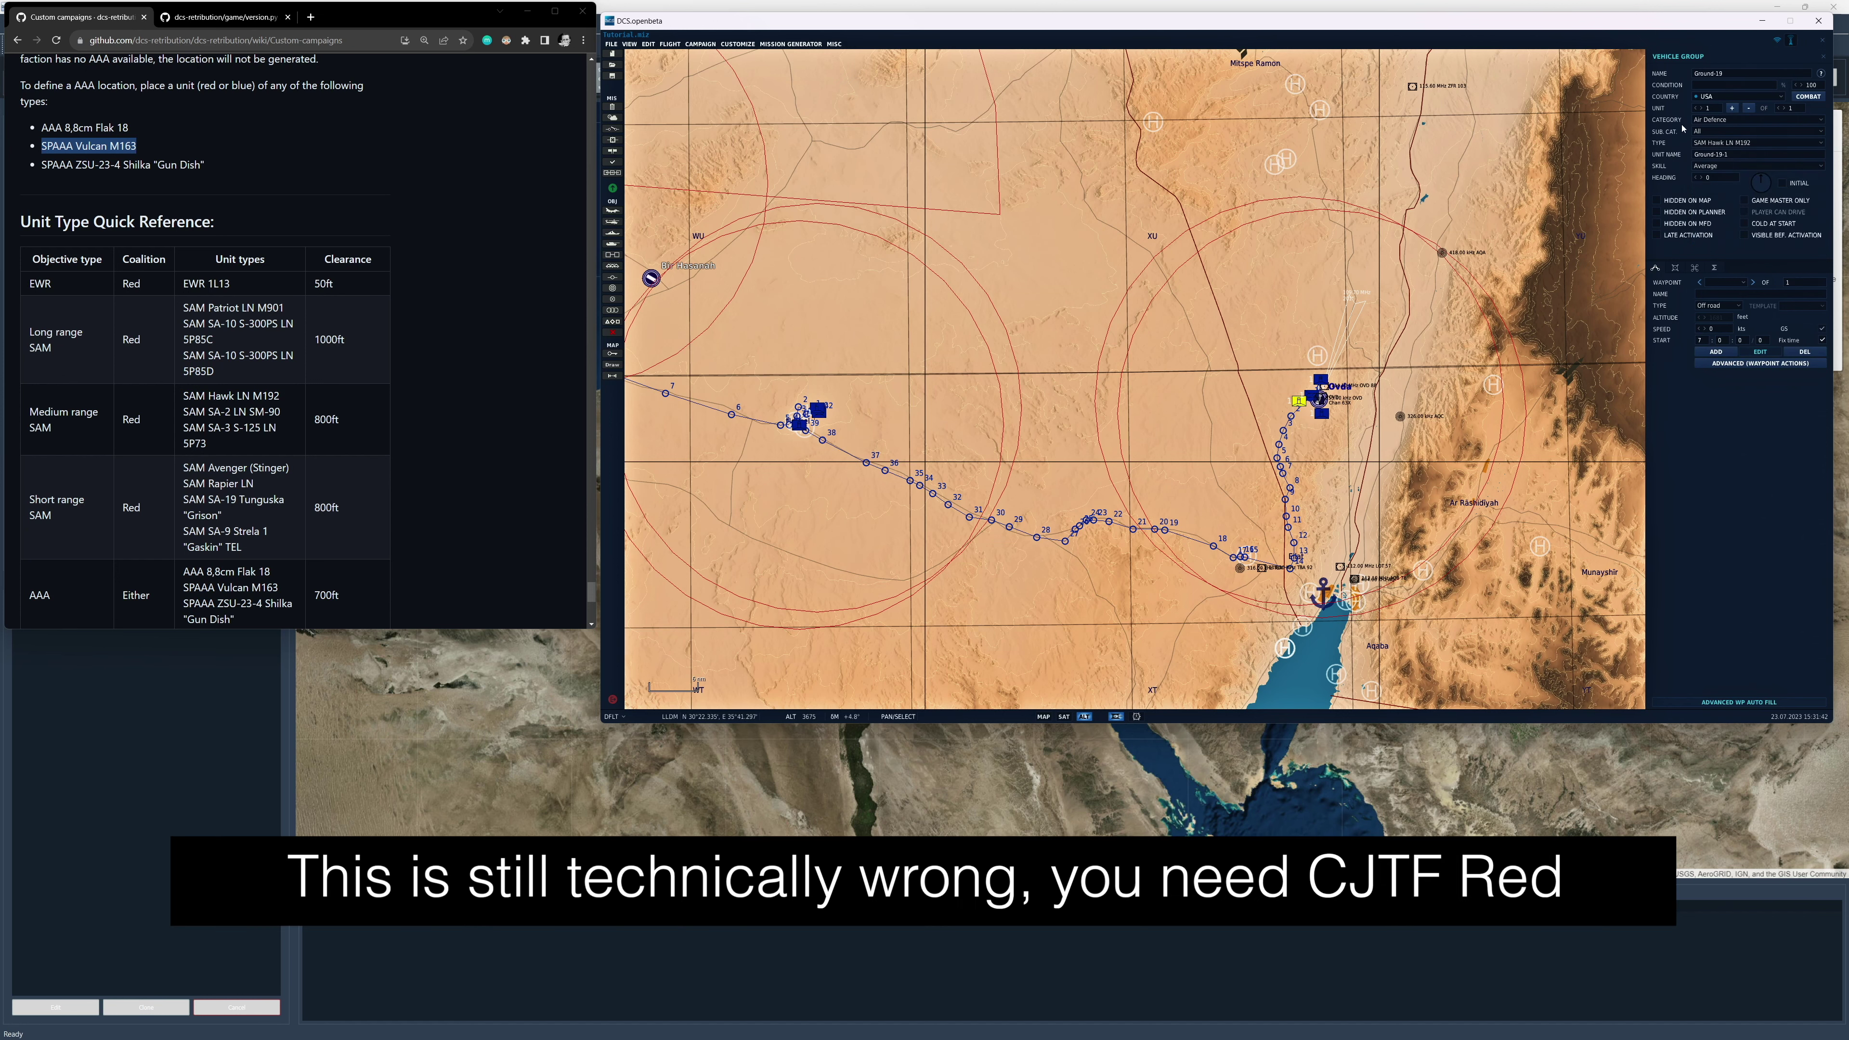
{"action": "scroll", "coordinate": [1329, 377], "scroll_direction": "up", "scroll_amount": 4}
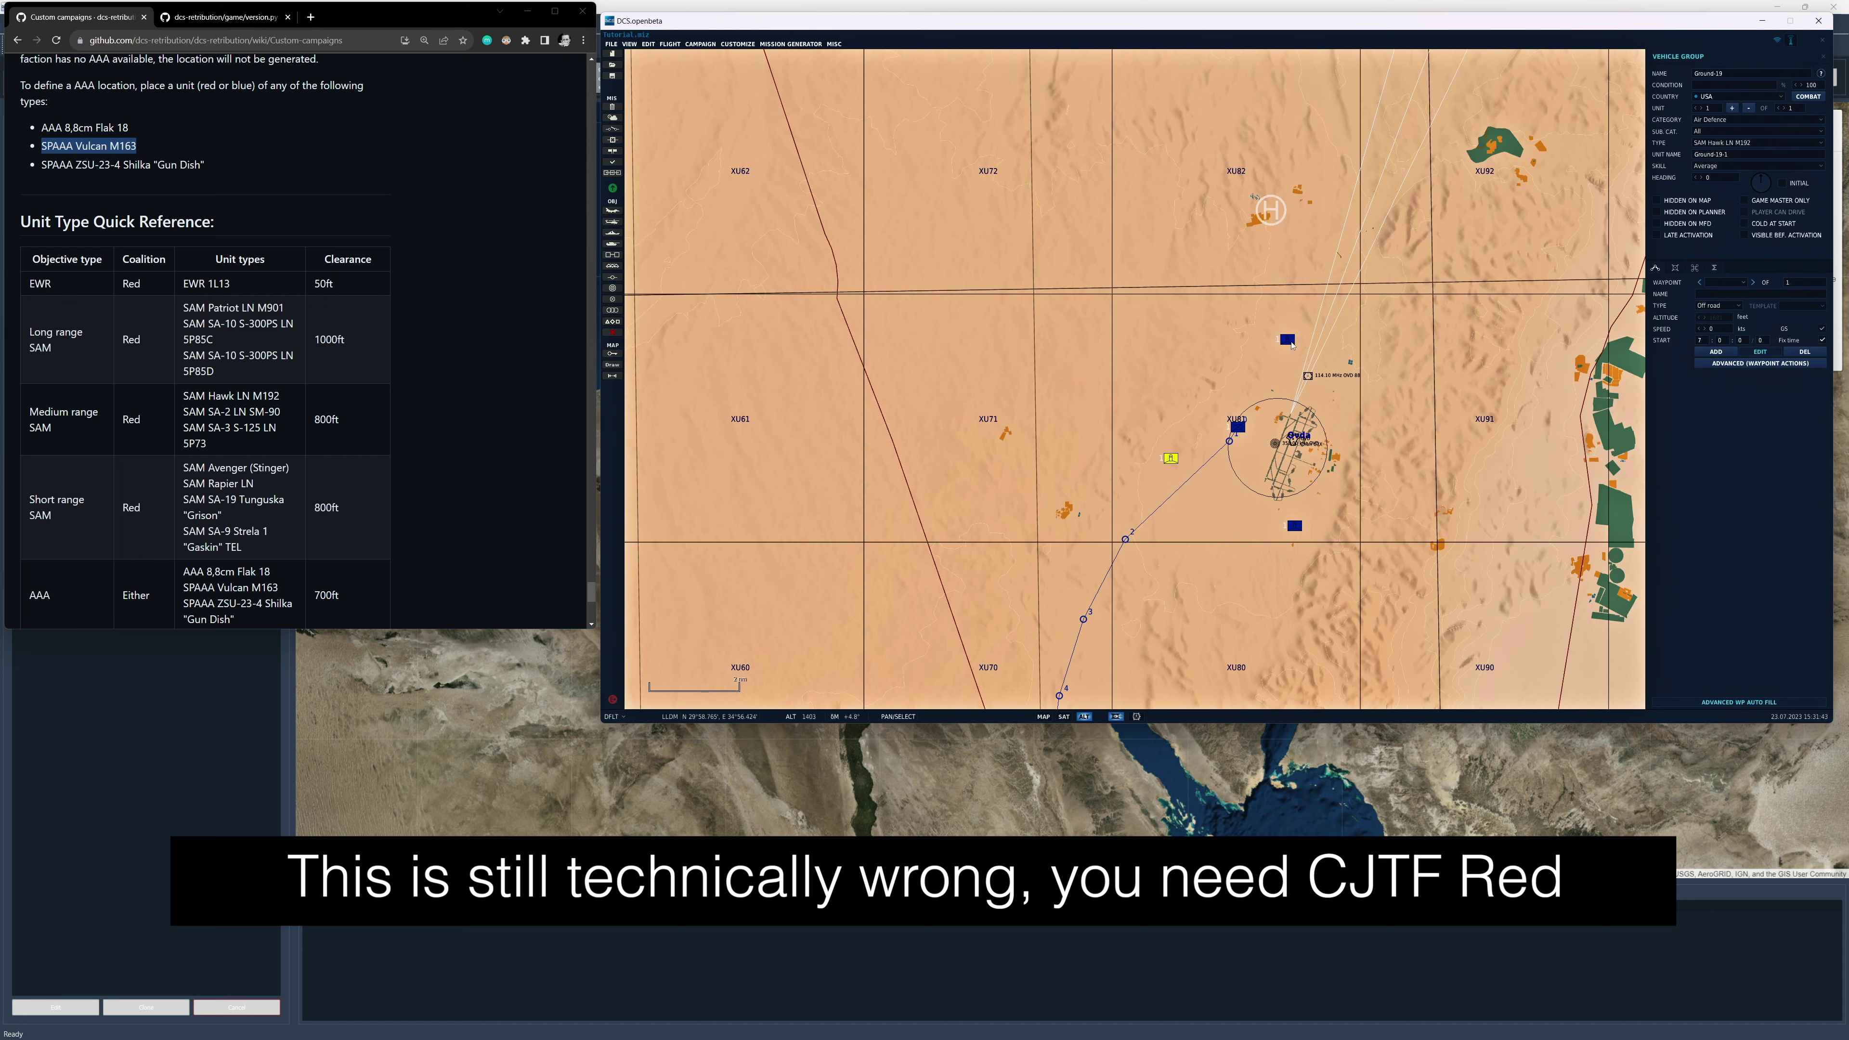
{"action": "left_click", "coordinate": [1287, 339]}
{"action": "left_click", "coordinate": [1707, 98]}
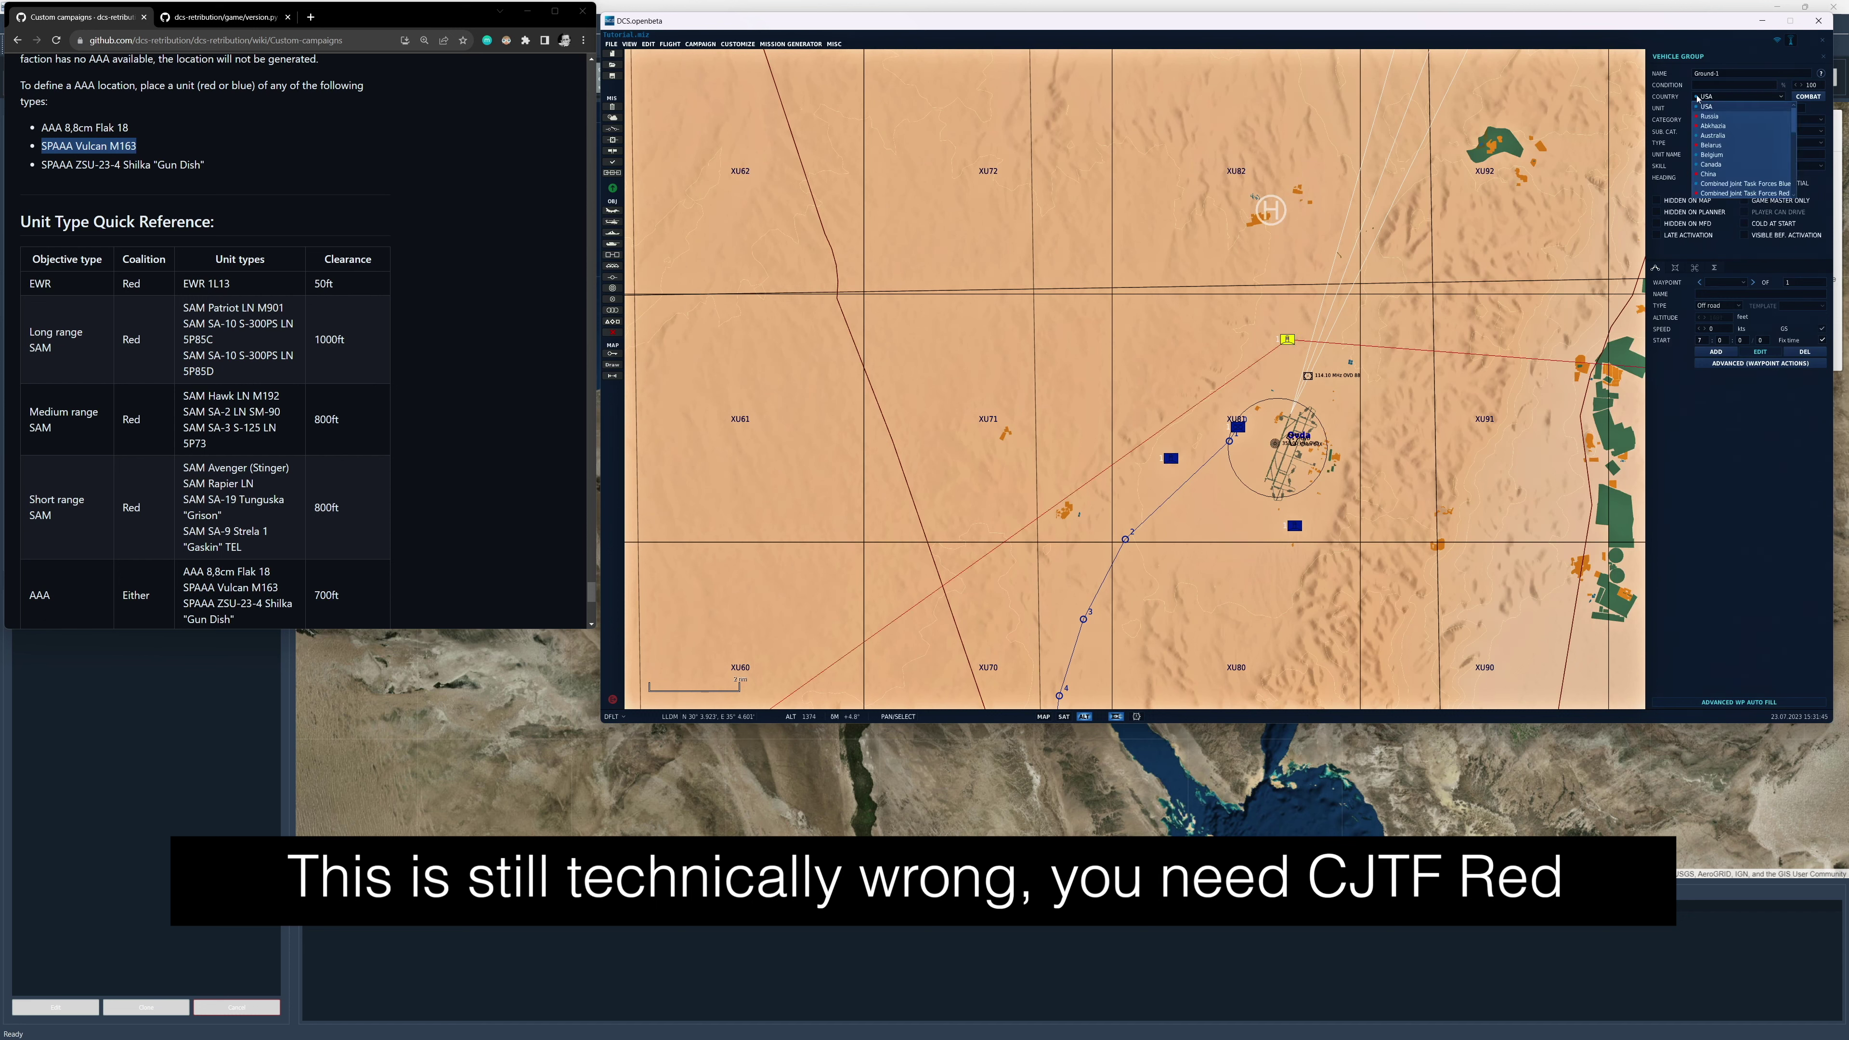
{"action": "left_click", "coordinate": [1725, 184]}
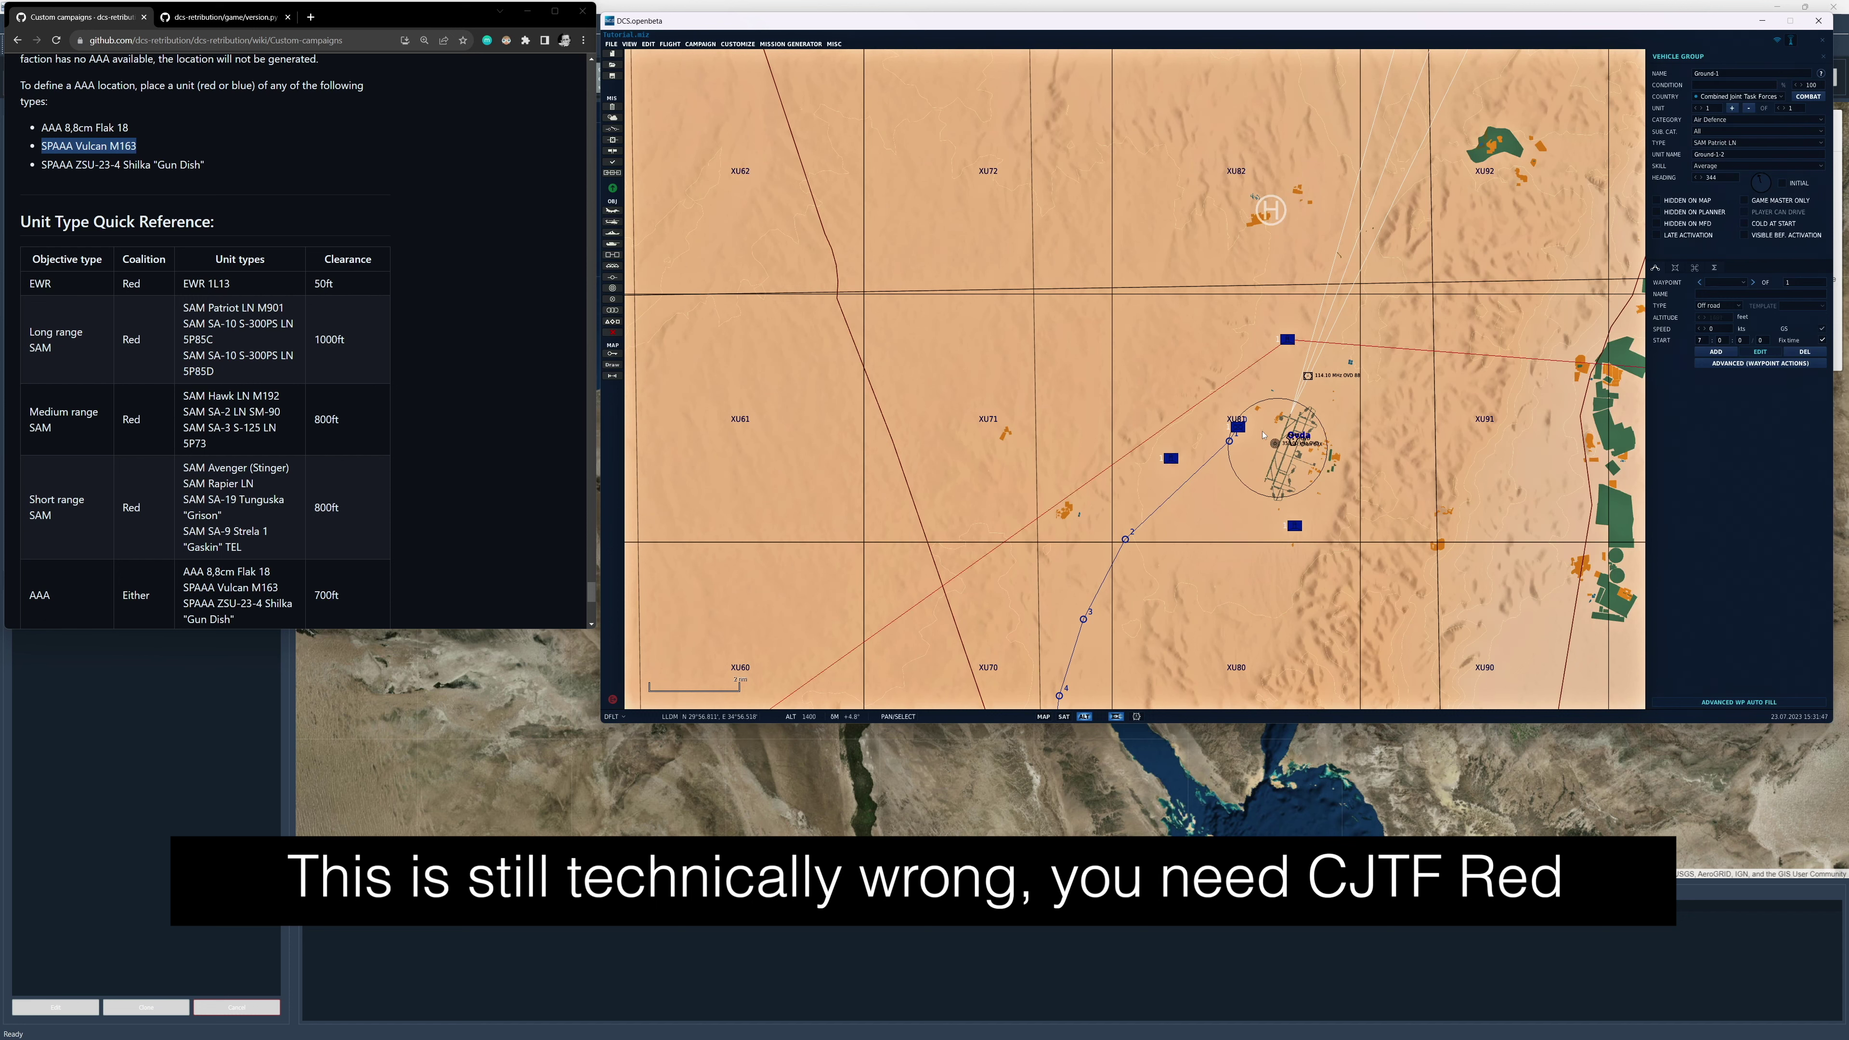
{"action": "left_click", "coordinate": [1294, 525]}
{"action": "left_click", "coordinate": [1739, 97]}
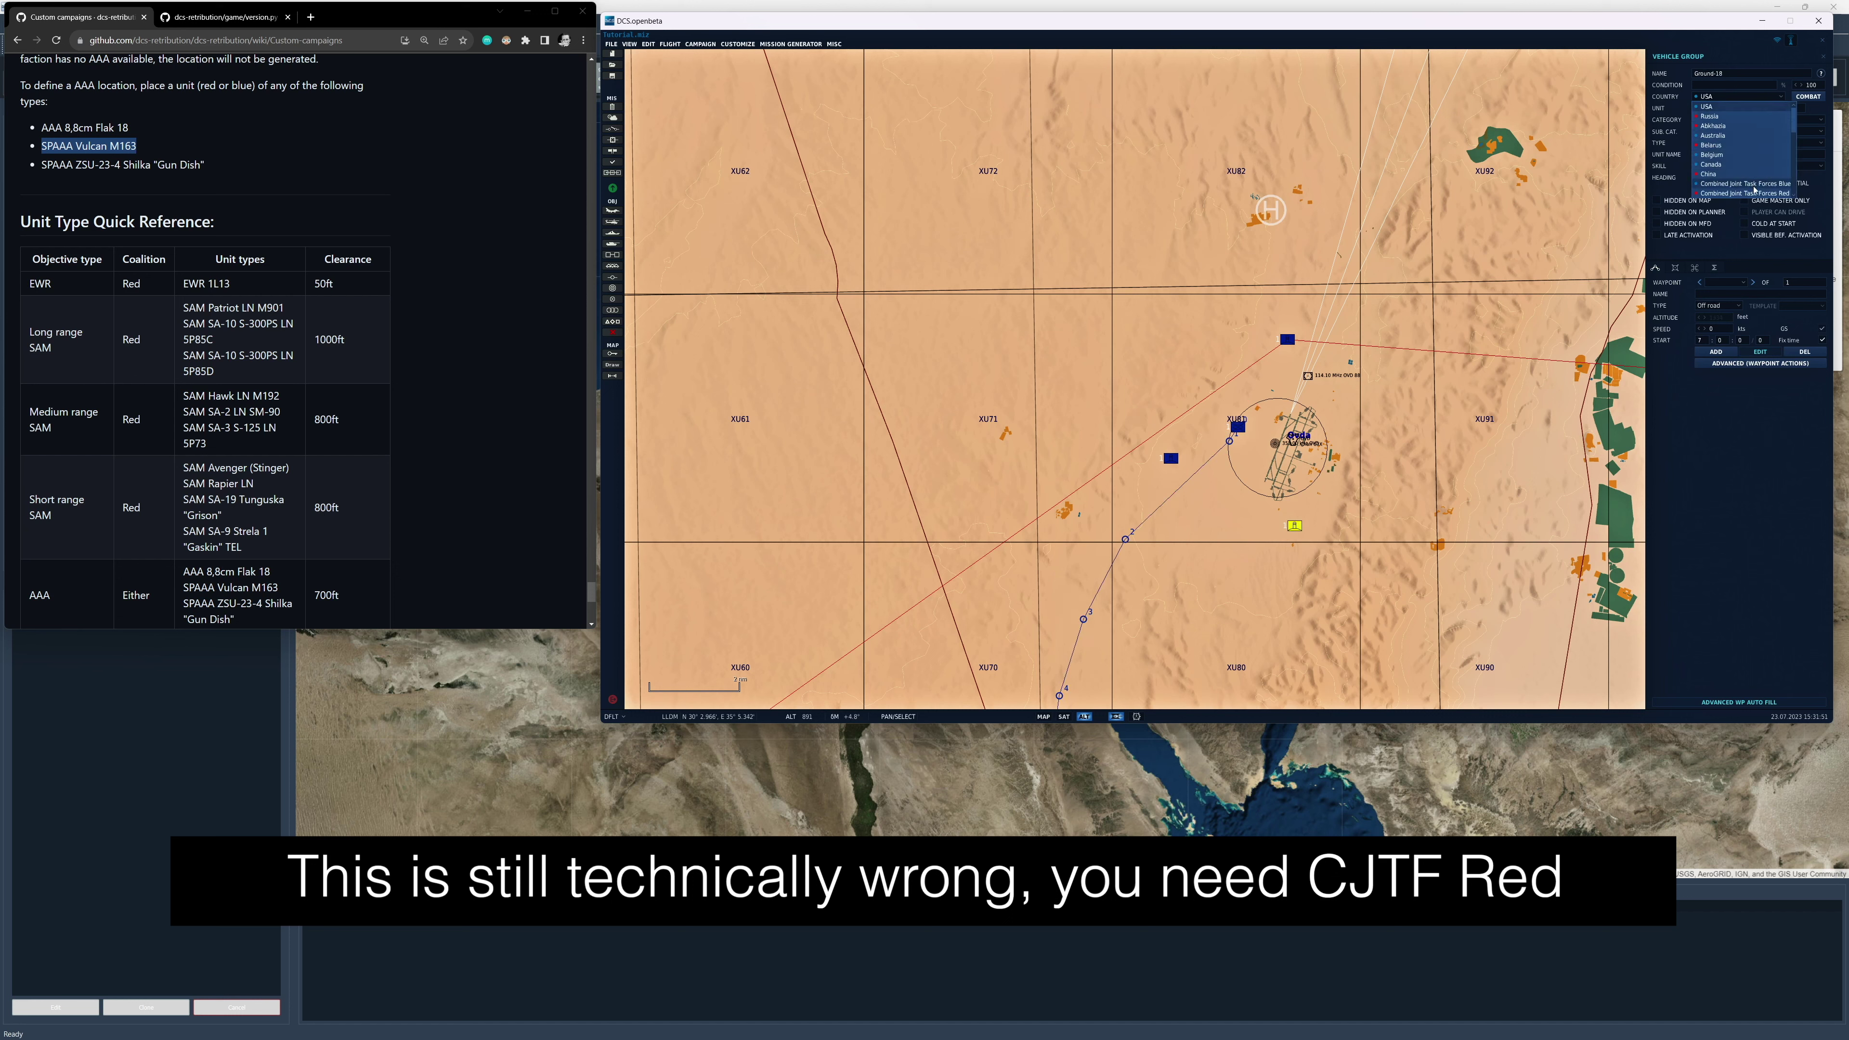
{"action": "left_click", "coordinate": [1725, 186]}
Switch Ground-19 and the Nekhel units Ground-9 and Ground-10 to Combined Joint Task Forces.
{"action": "left_click", "coordinate": [1171, 457]}
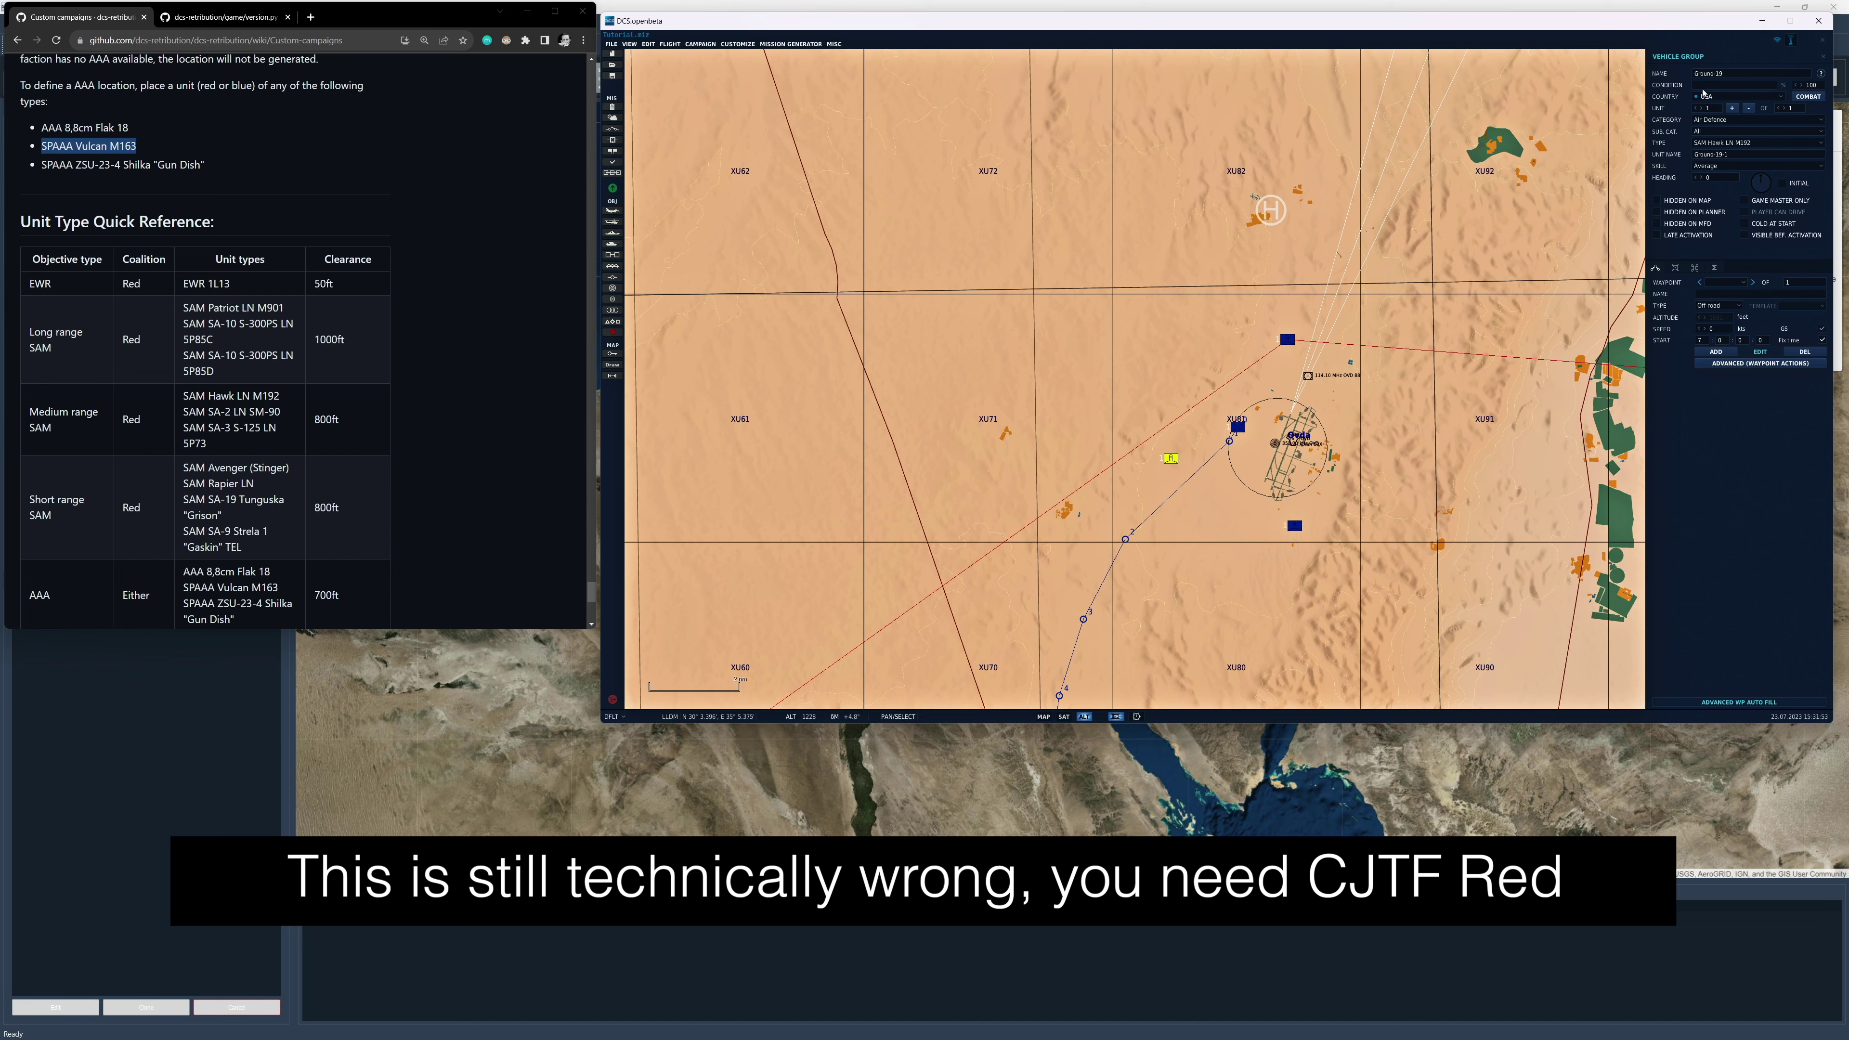
{"action": "left_click", "coordinate": [1739, 96]}
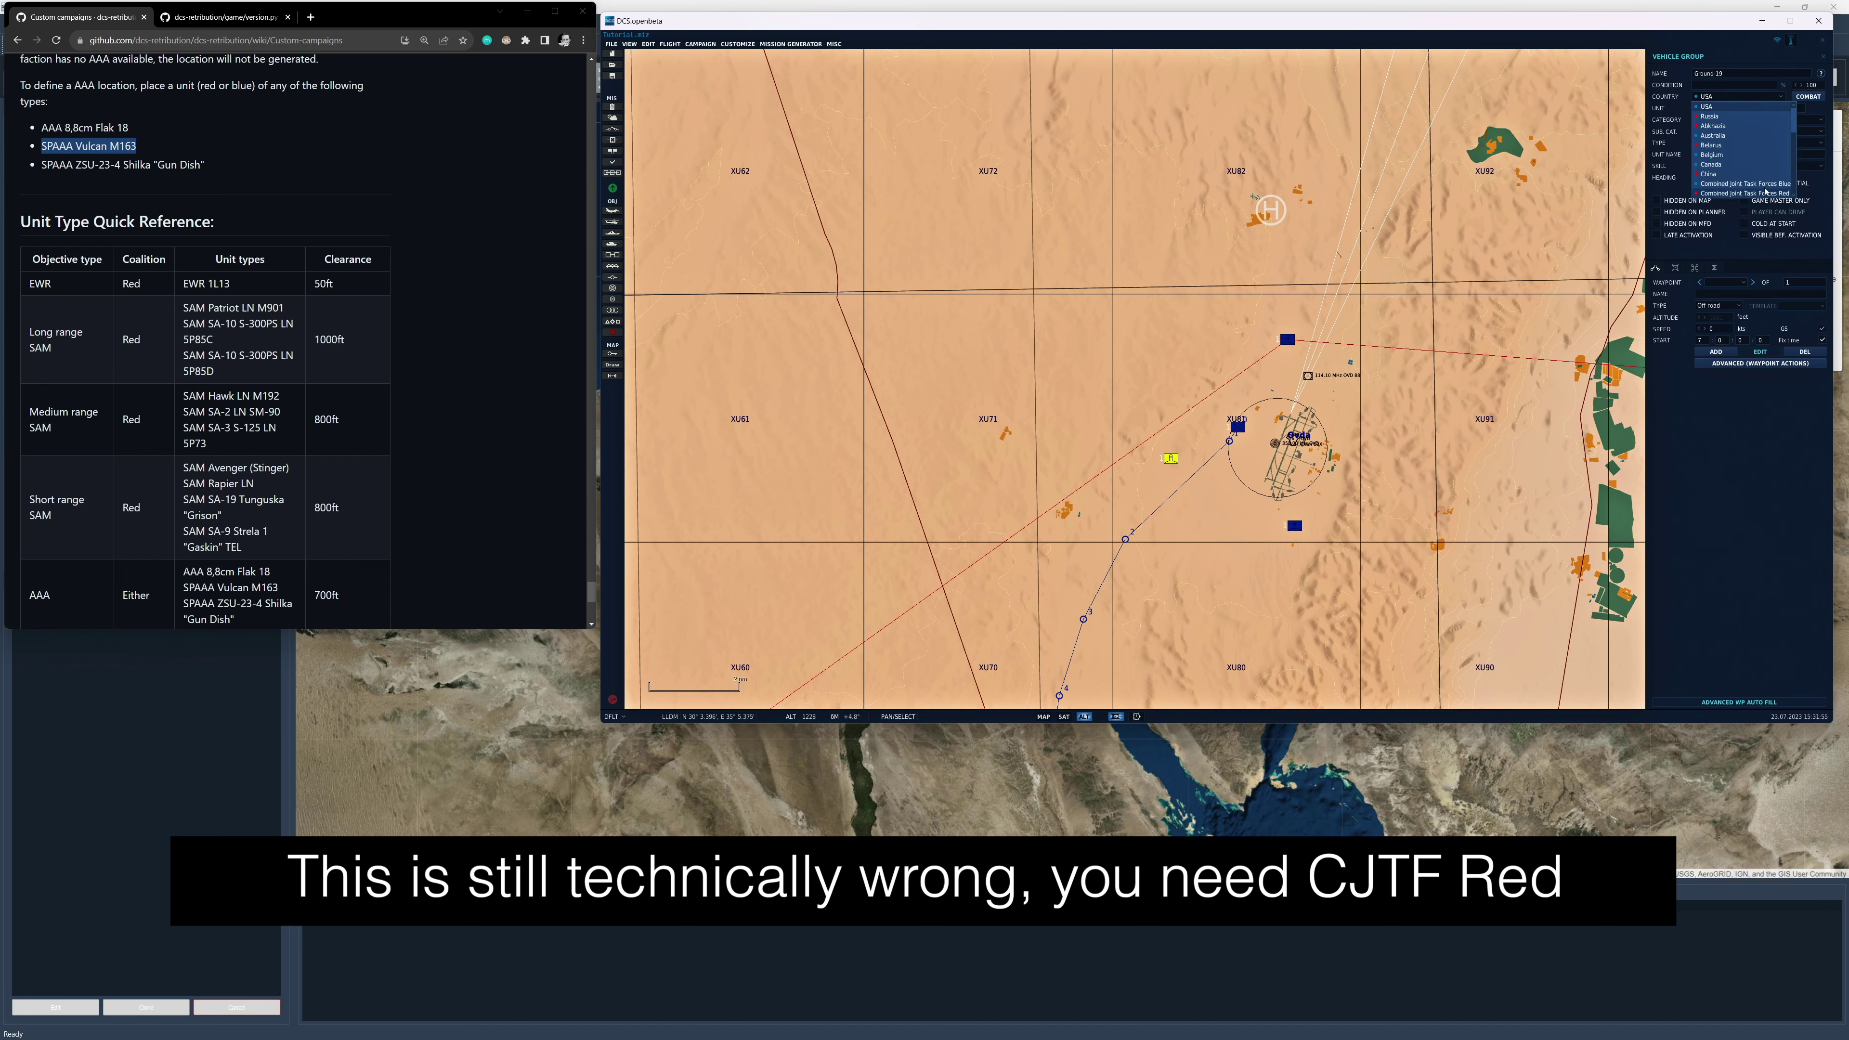
{"action": "left_click", "coordinate": [1725, 188]}
{"action": "scroll", "coordinate": [1281, 391], "scroll_direction": "down", "scroll_amount": 5}
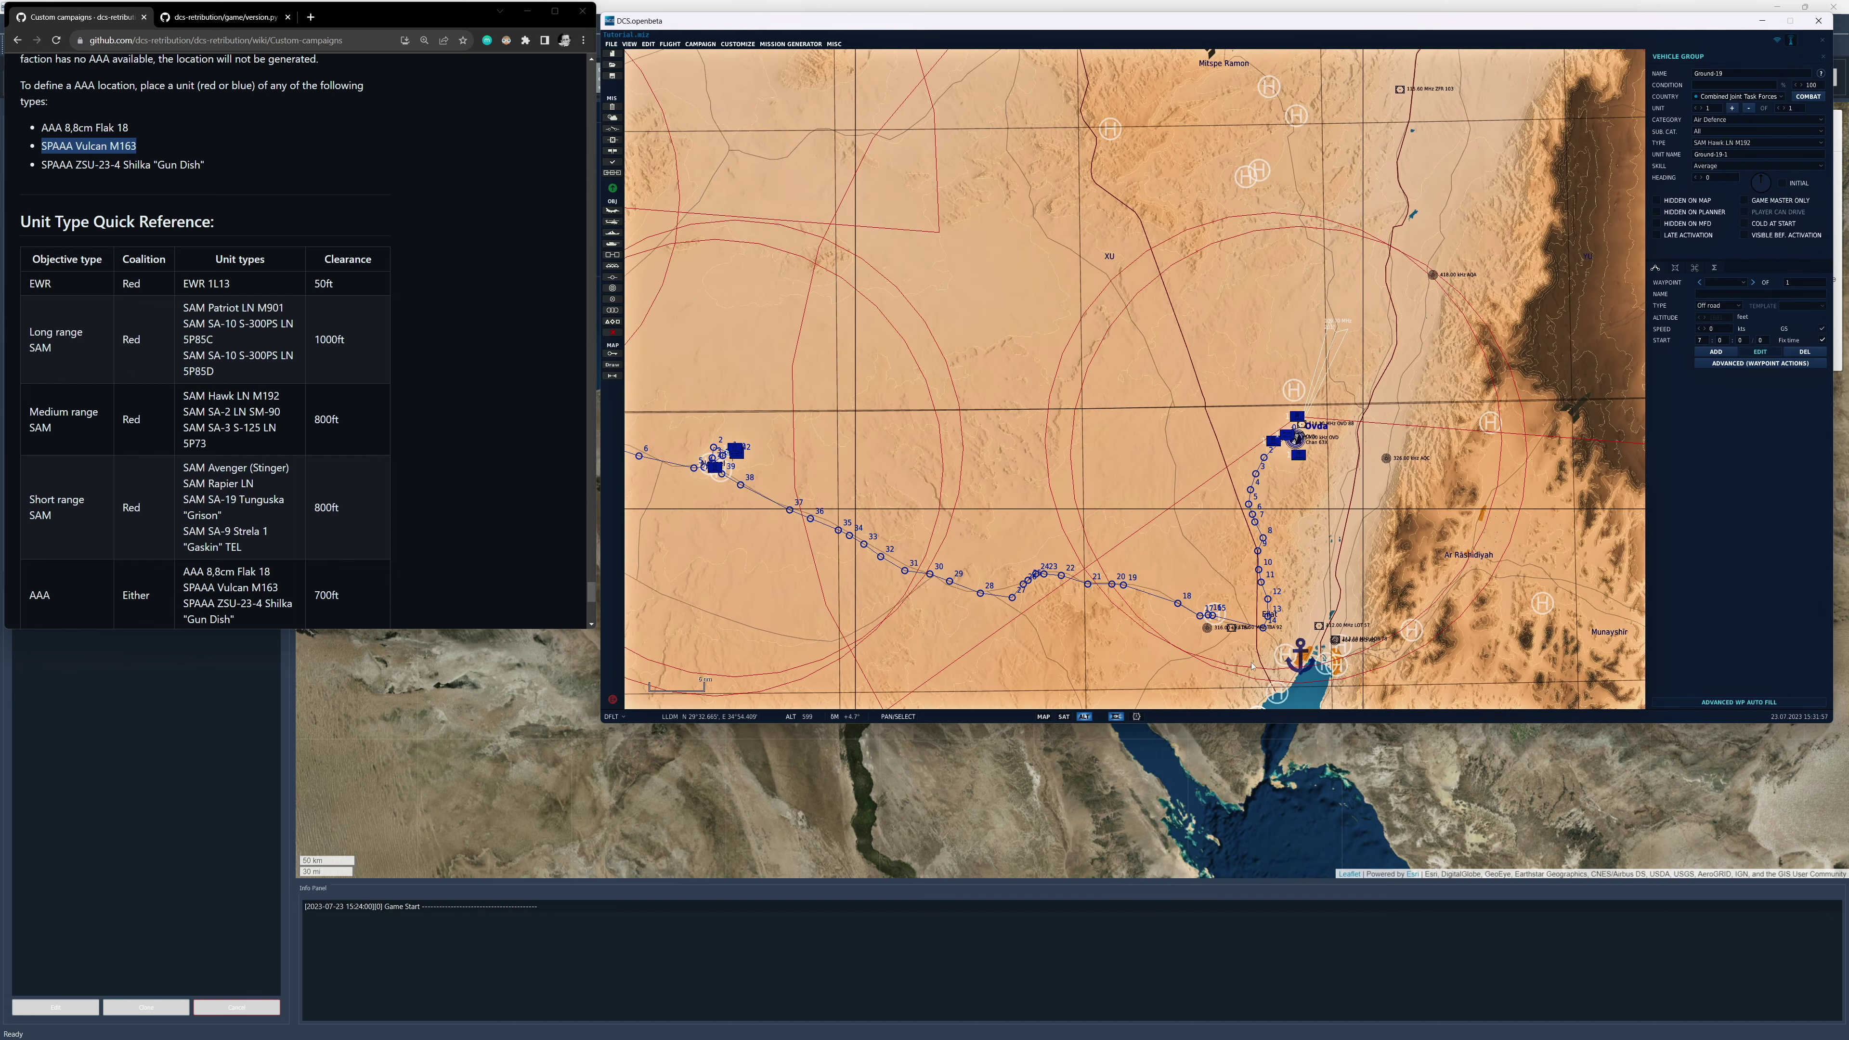
{"action": "scroll", "coordinate": [717, 431], "scroll_direction": "up", "scroll_amount": 5}
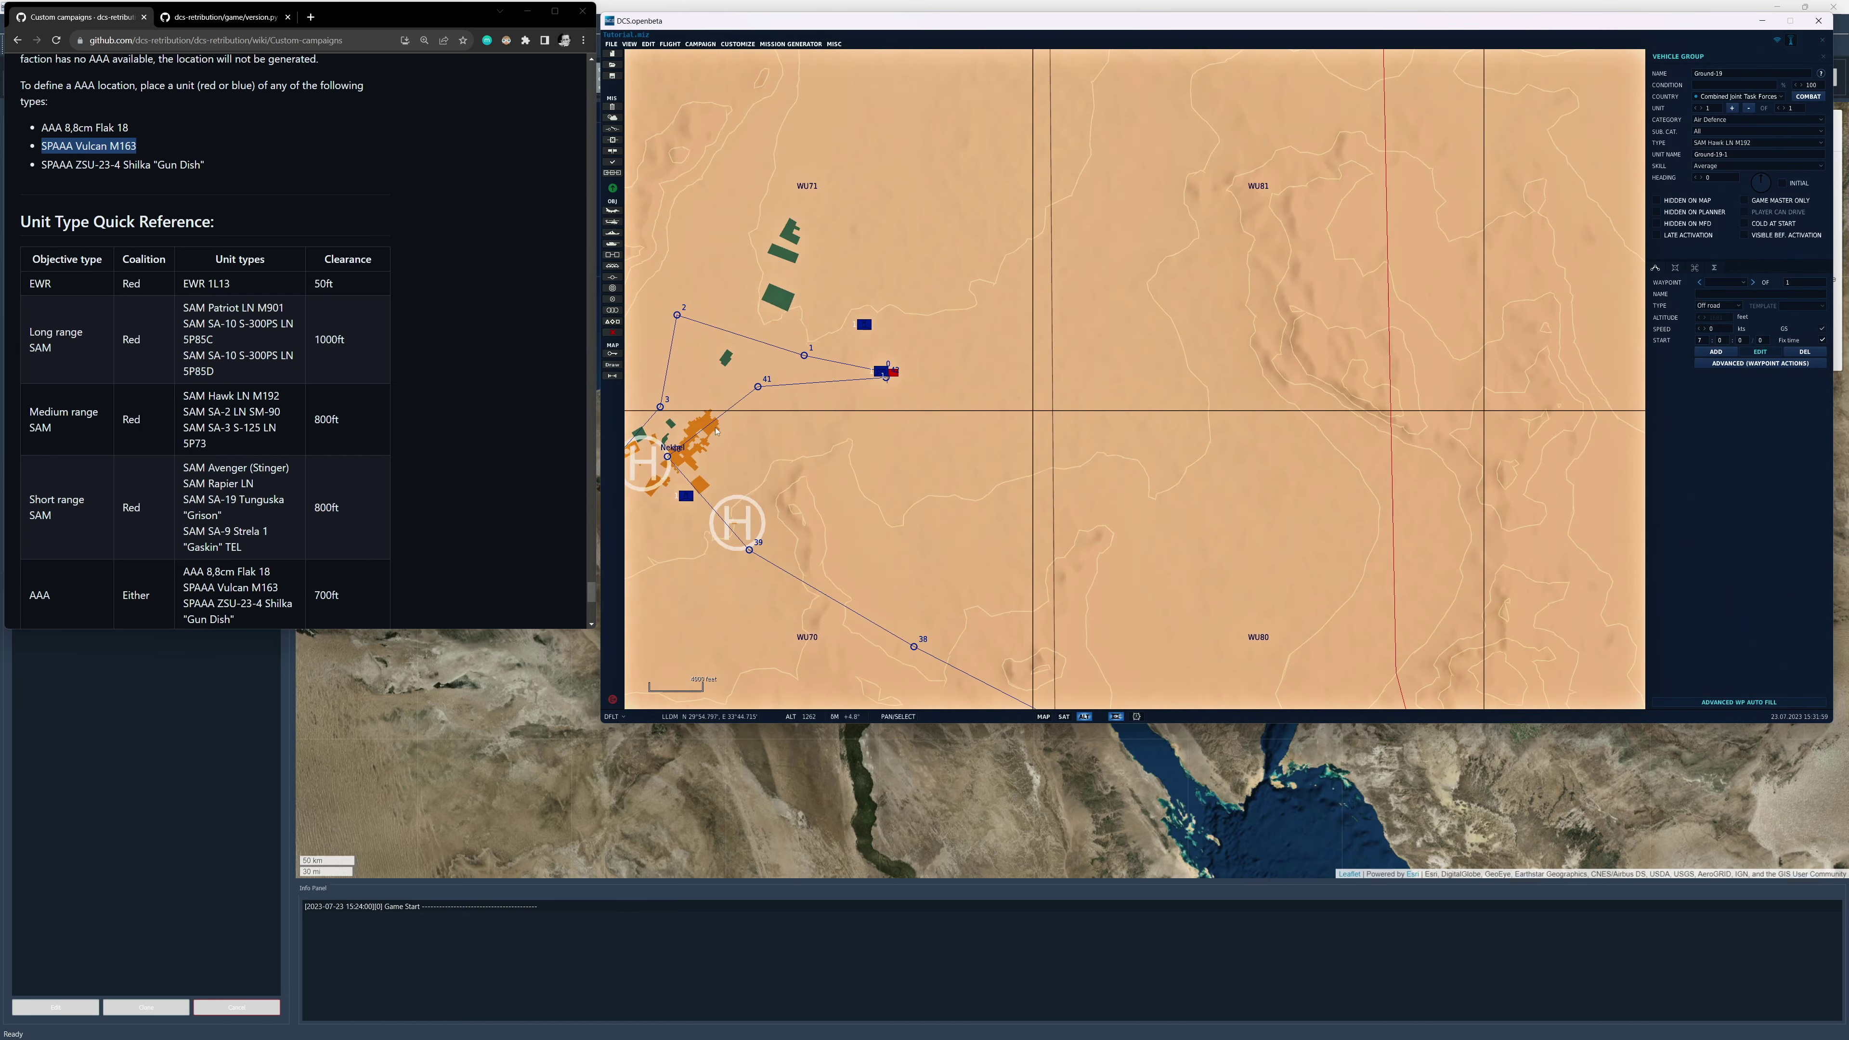
{"action": "left_click", "coordinate": [859, 322]}
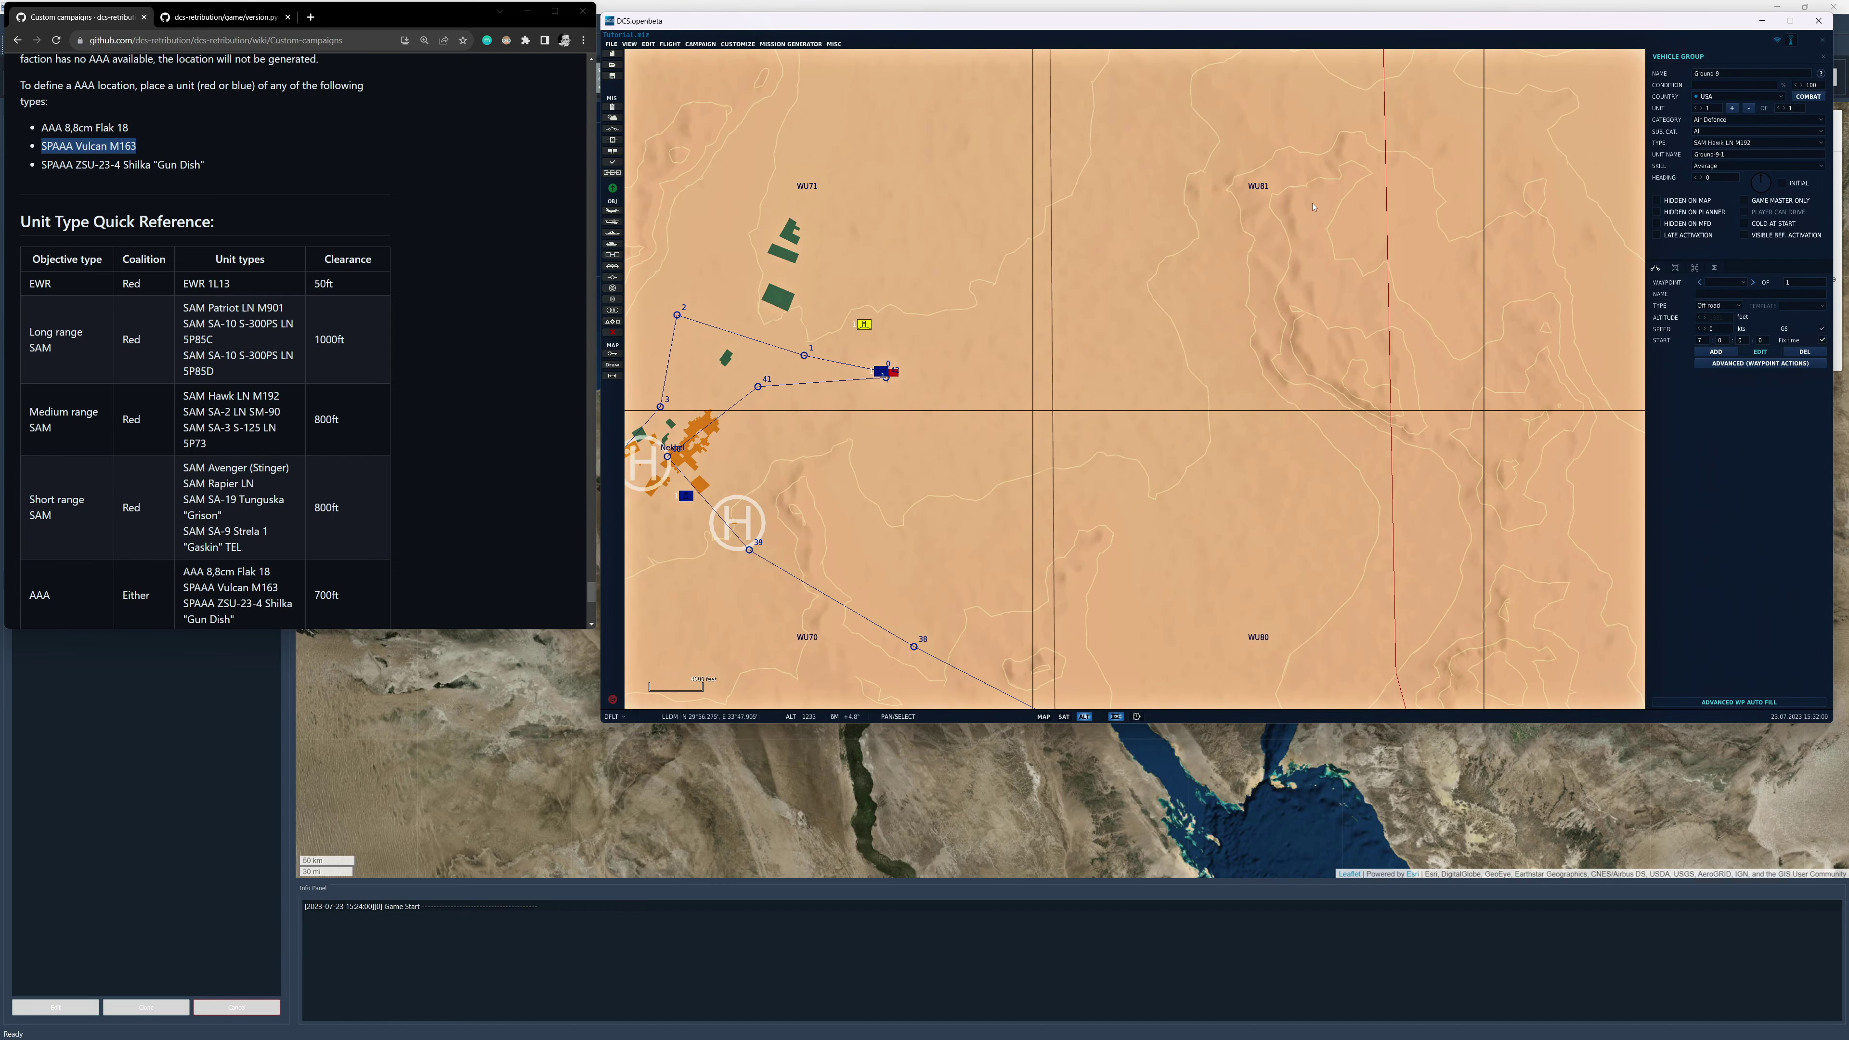
{"action": "left_click", "coordinate": [1741, 98]}
{"action": "left_click", "coordinate": [1736, 106]}
{"action": "left_click", "coordinate": [686, 500]}
{"action": "left_click", "coordinate": [1728, 102]}
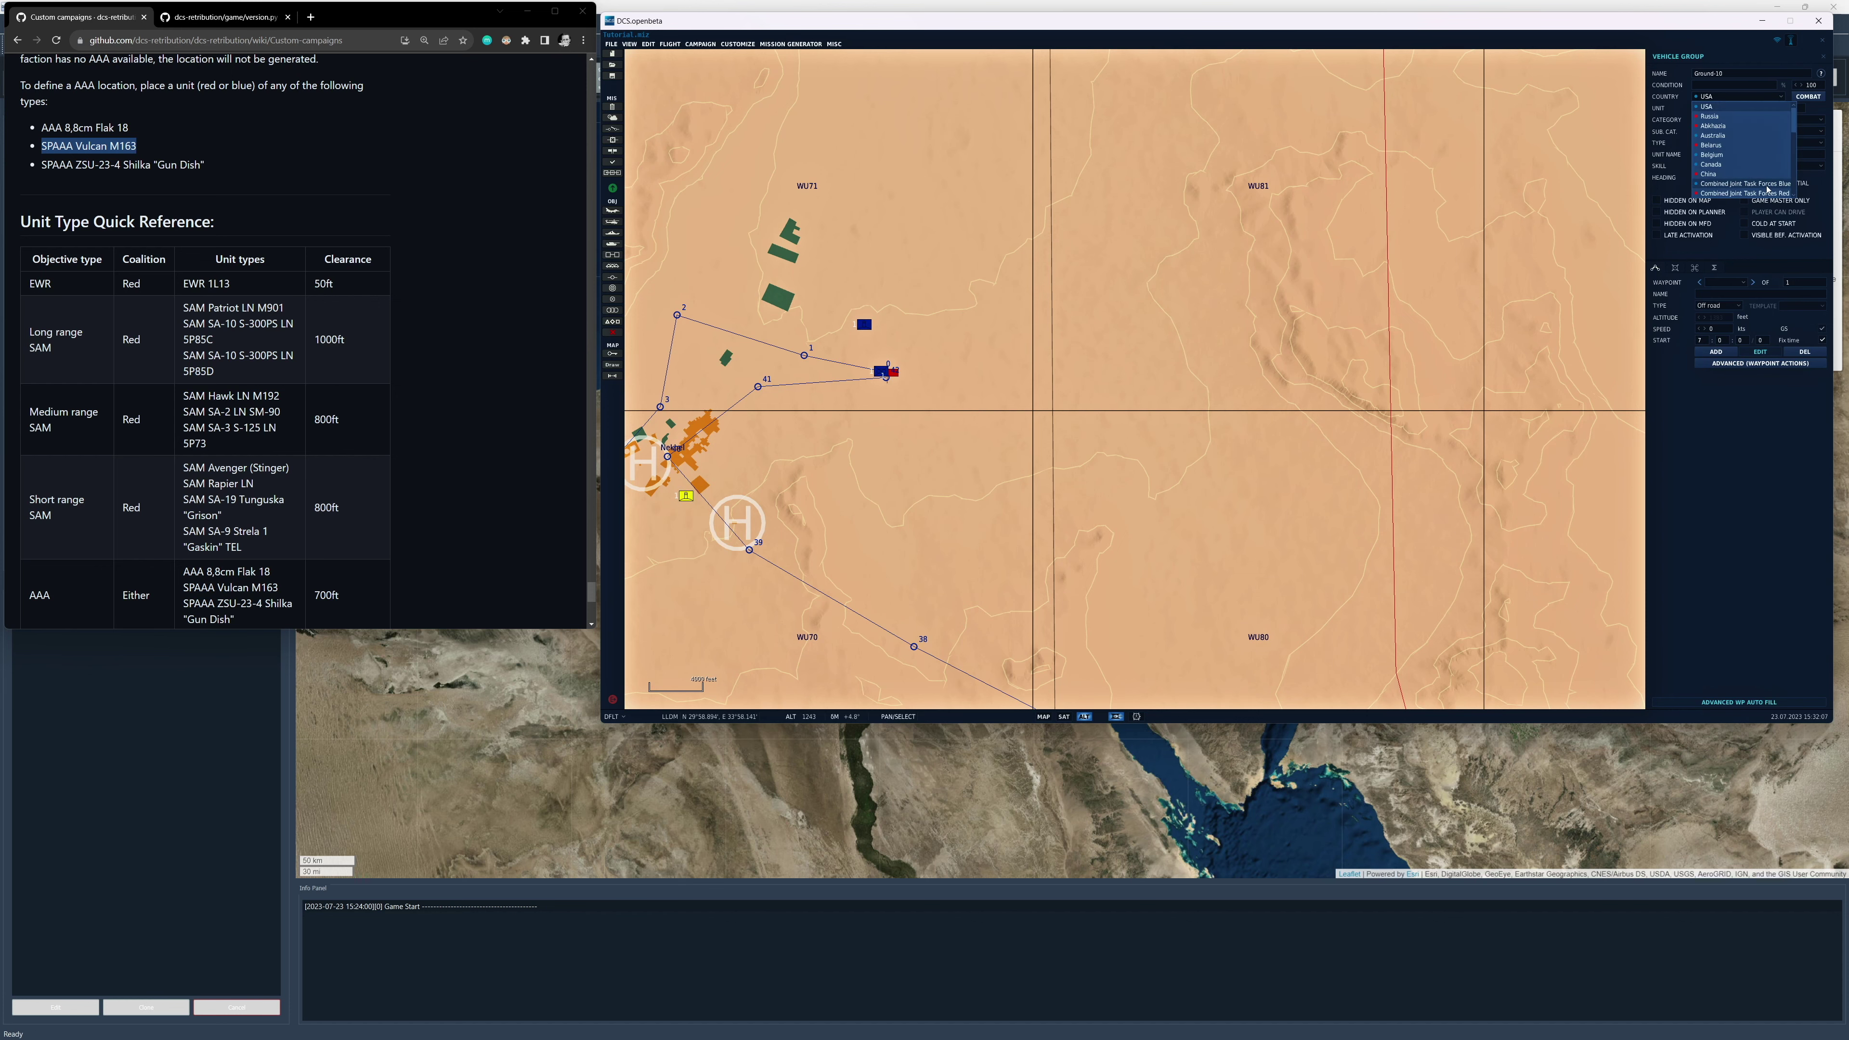
{"action": "left_click", "coordinate": [1737, 107]}
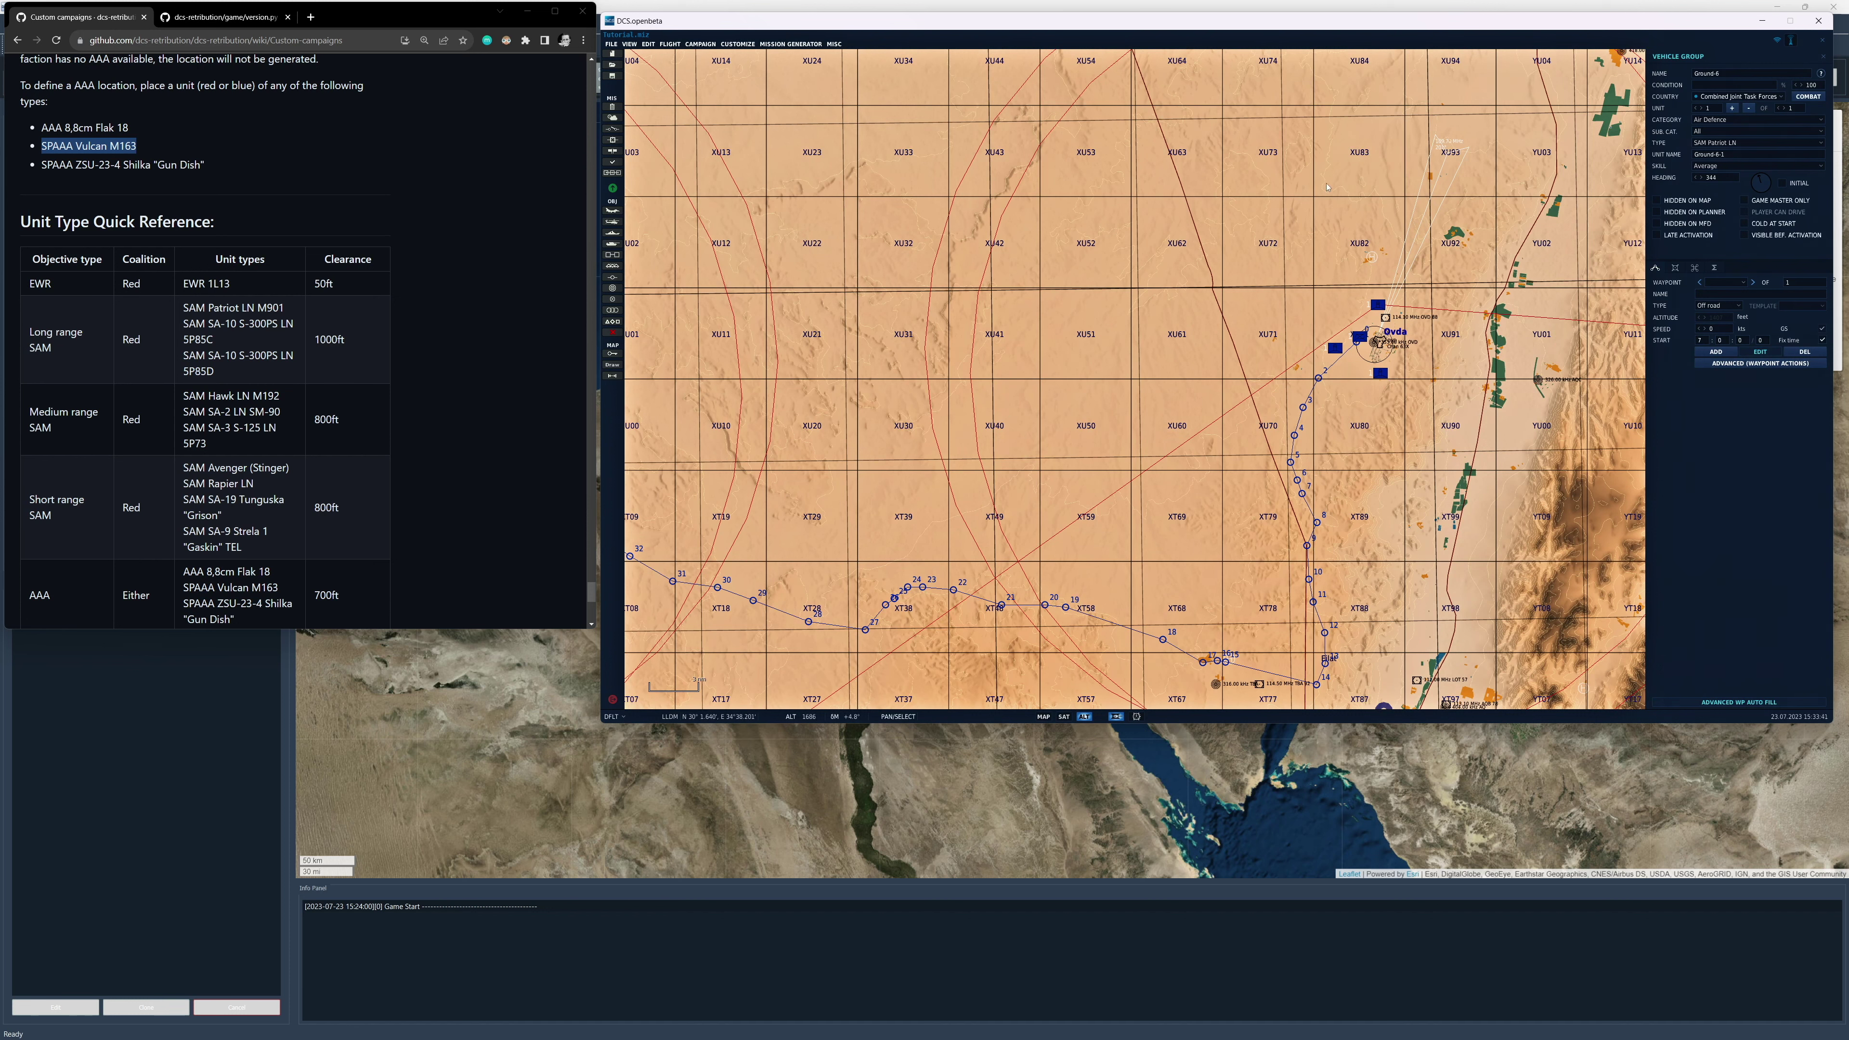
Start a new vehicle group set to Combined Joint Task Forces with type EWR 1L13.
{"action": "left_click", "coordinate": [1130, 279]}
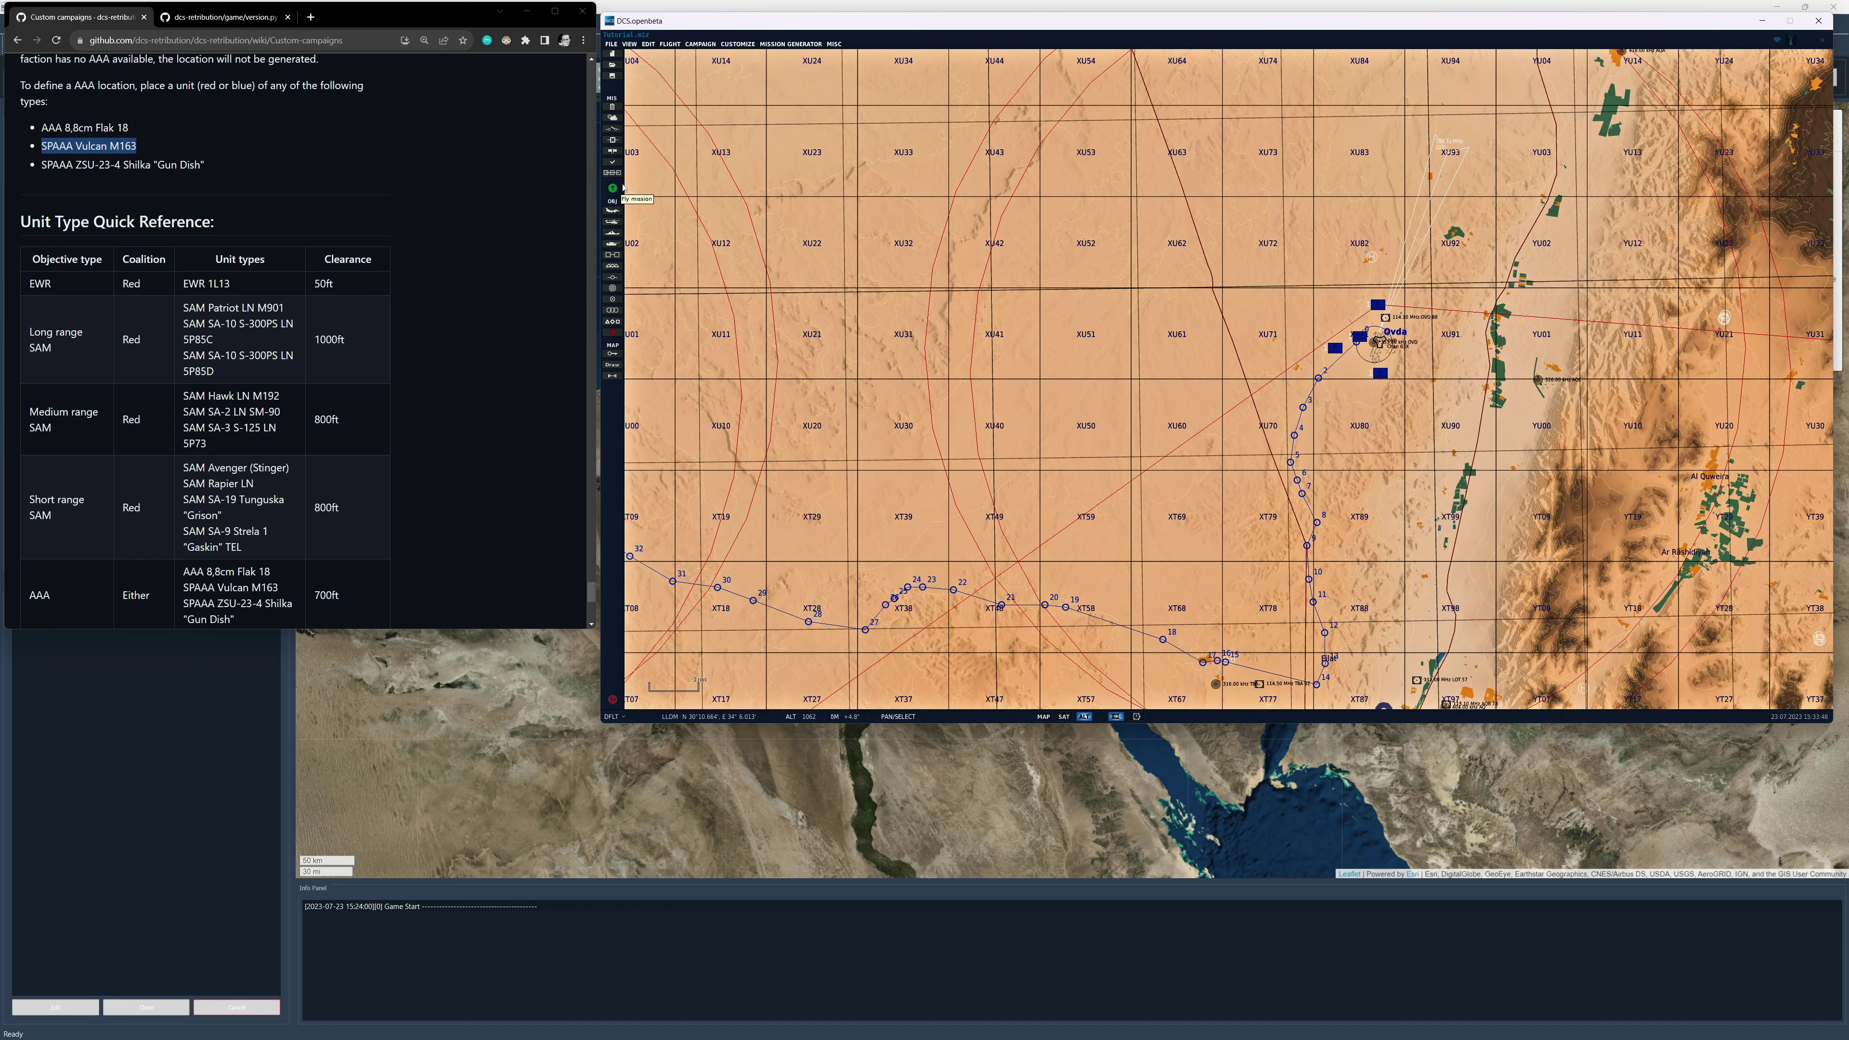
{"action": "left_click", "coordinate": [613, 246]}
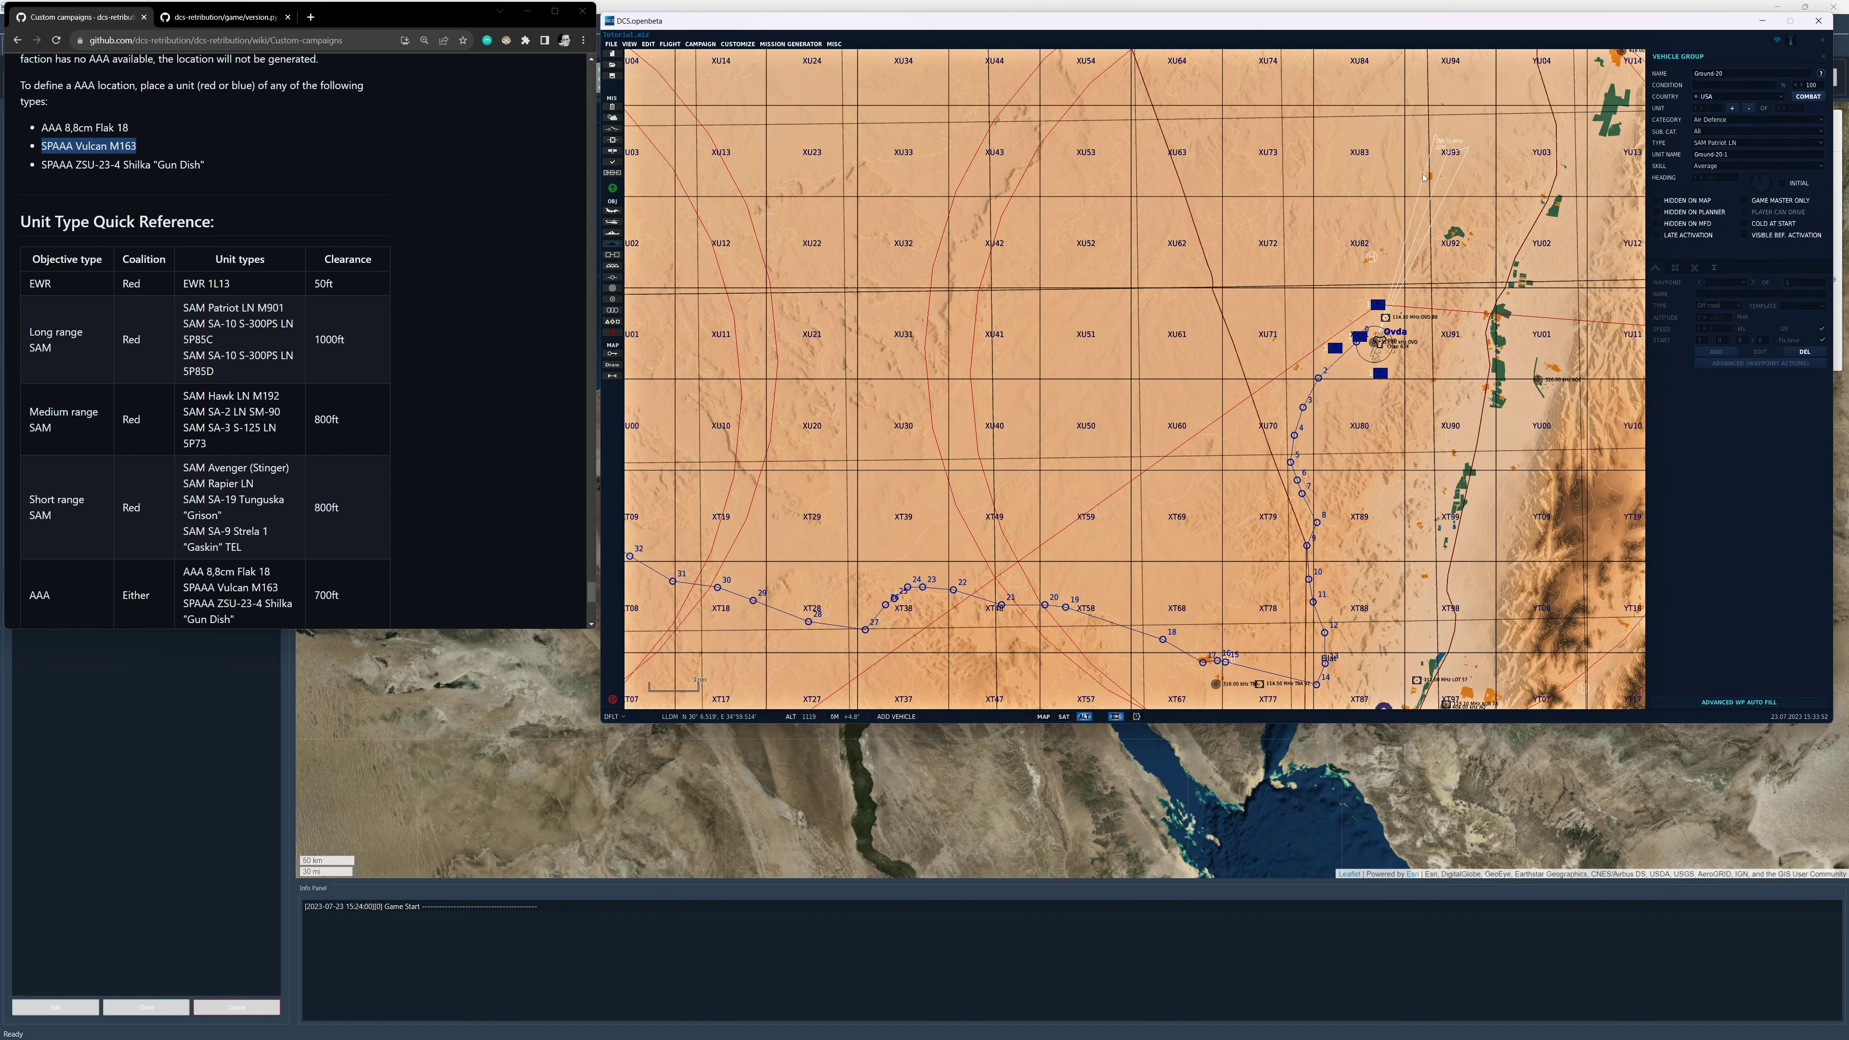
{"action": "left_click", "coordinate": [1730, 144]}
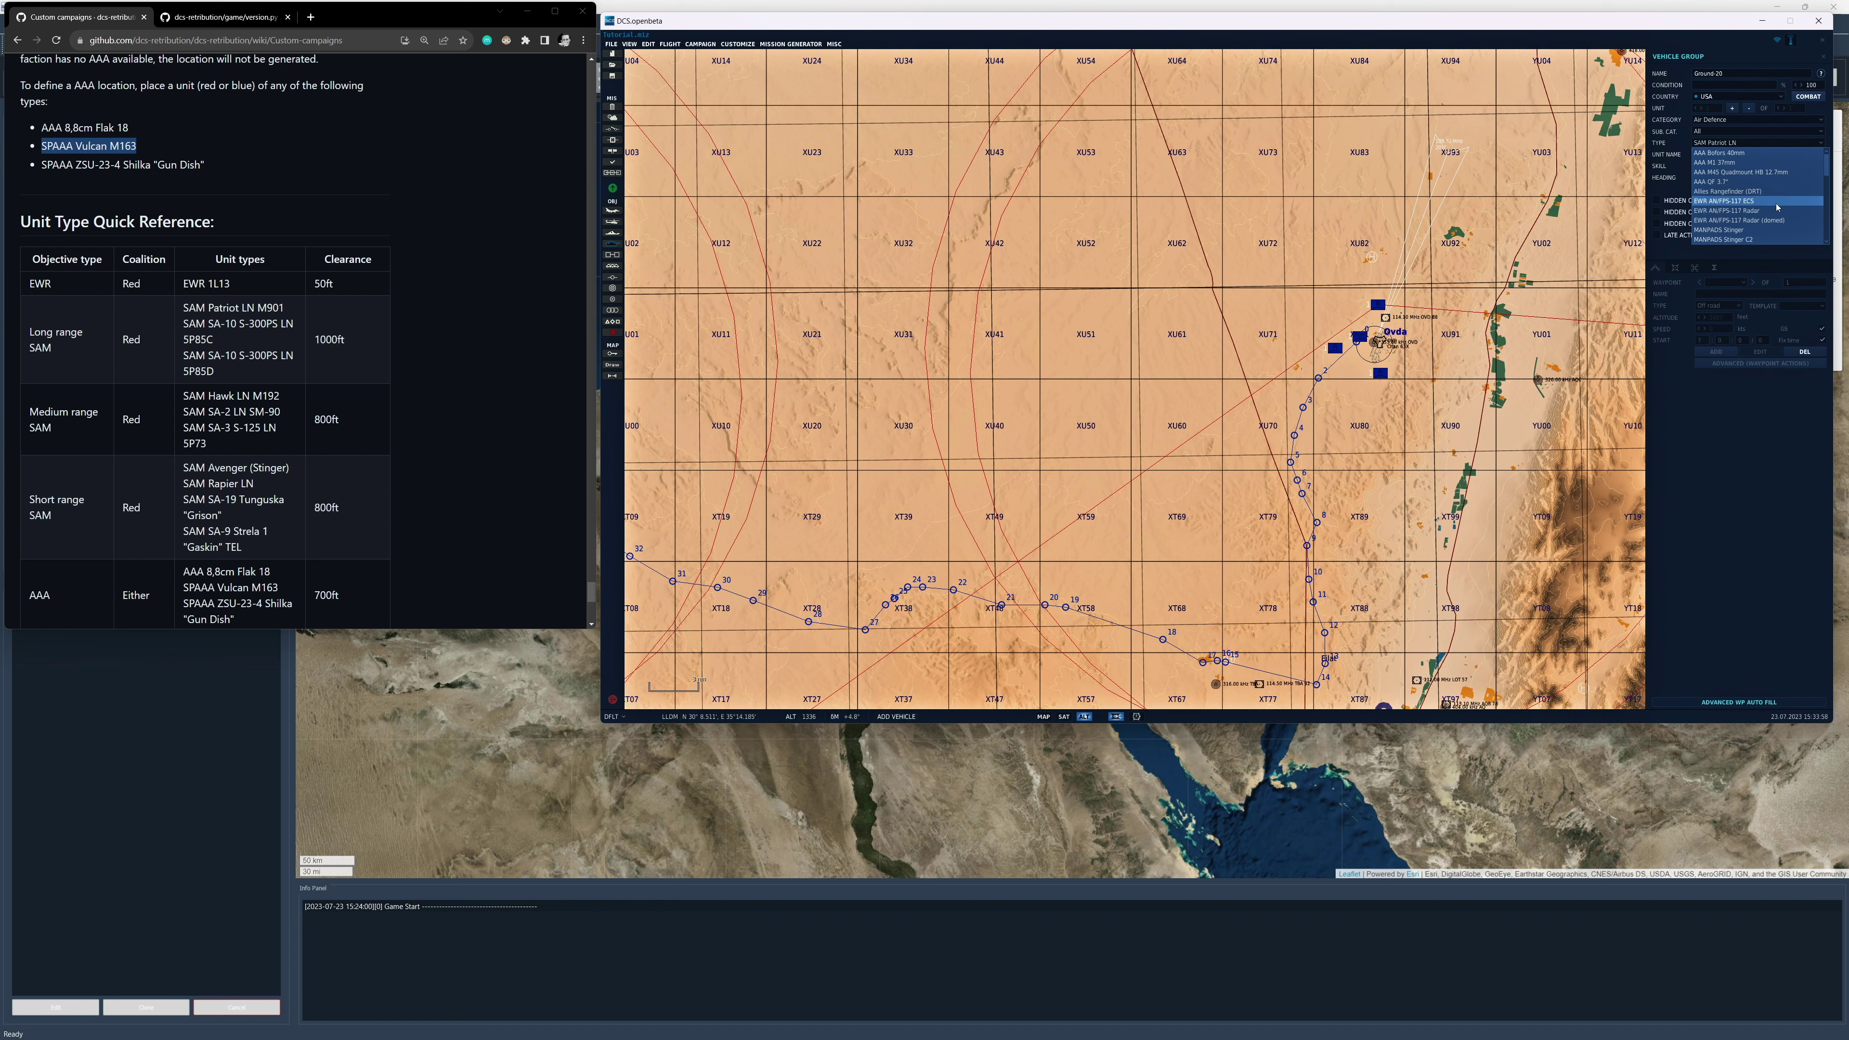
{"action": "left_click", "coordinate": [1740, 96]}
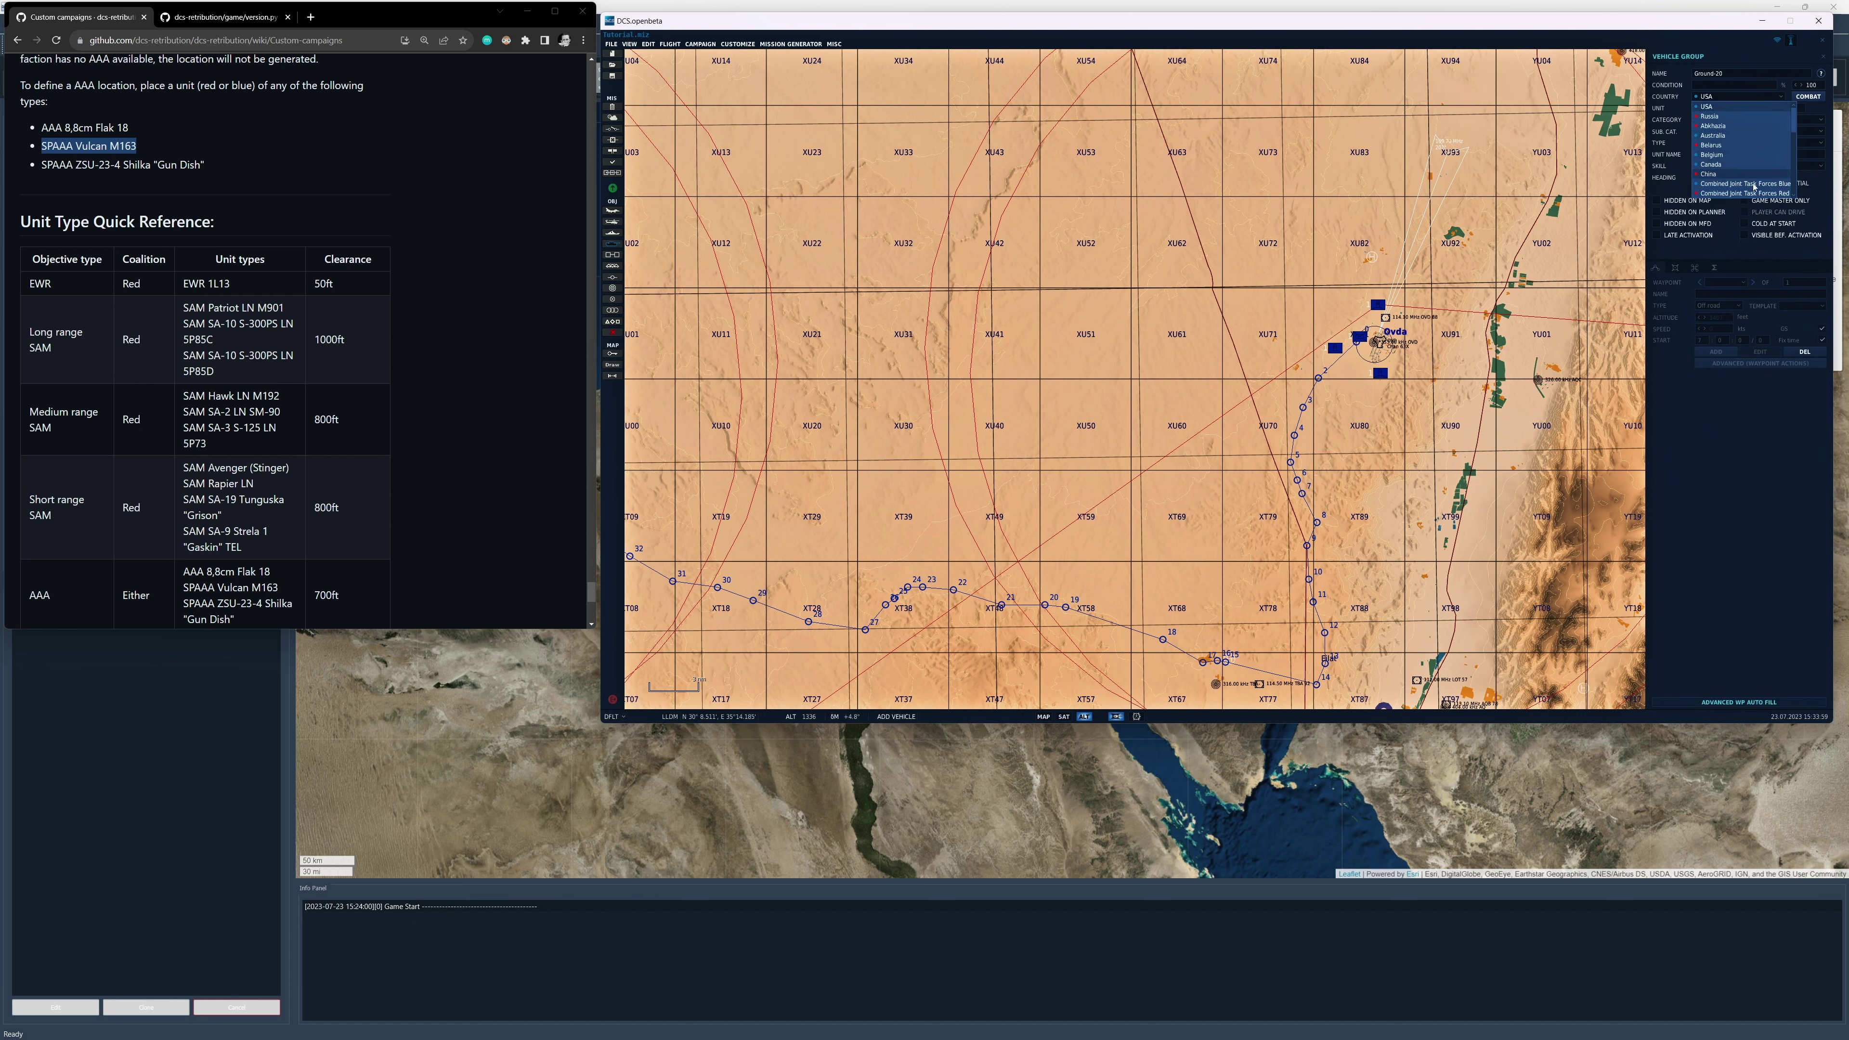
{"action": "left_click", "coordinate": [1732, 167]}
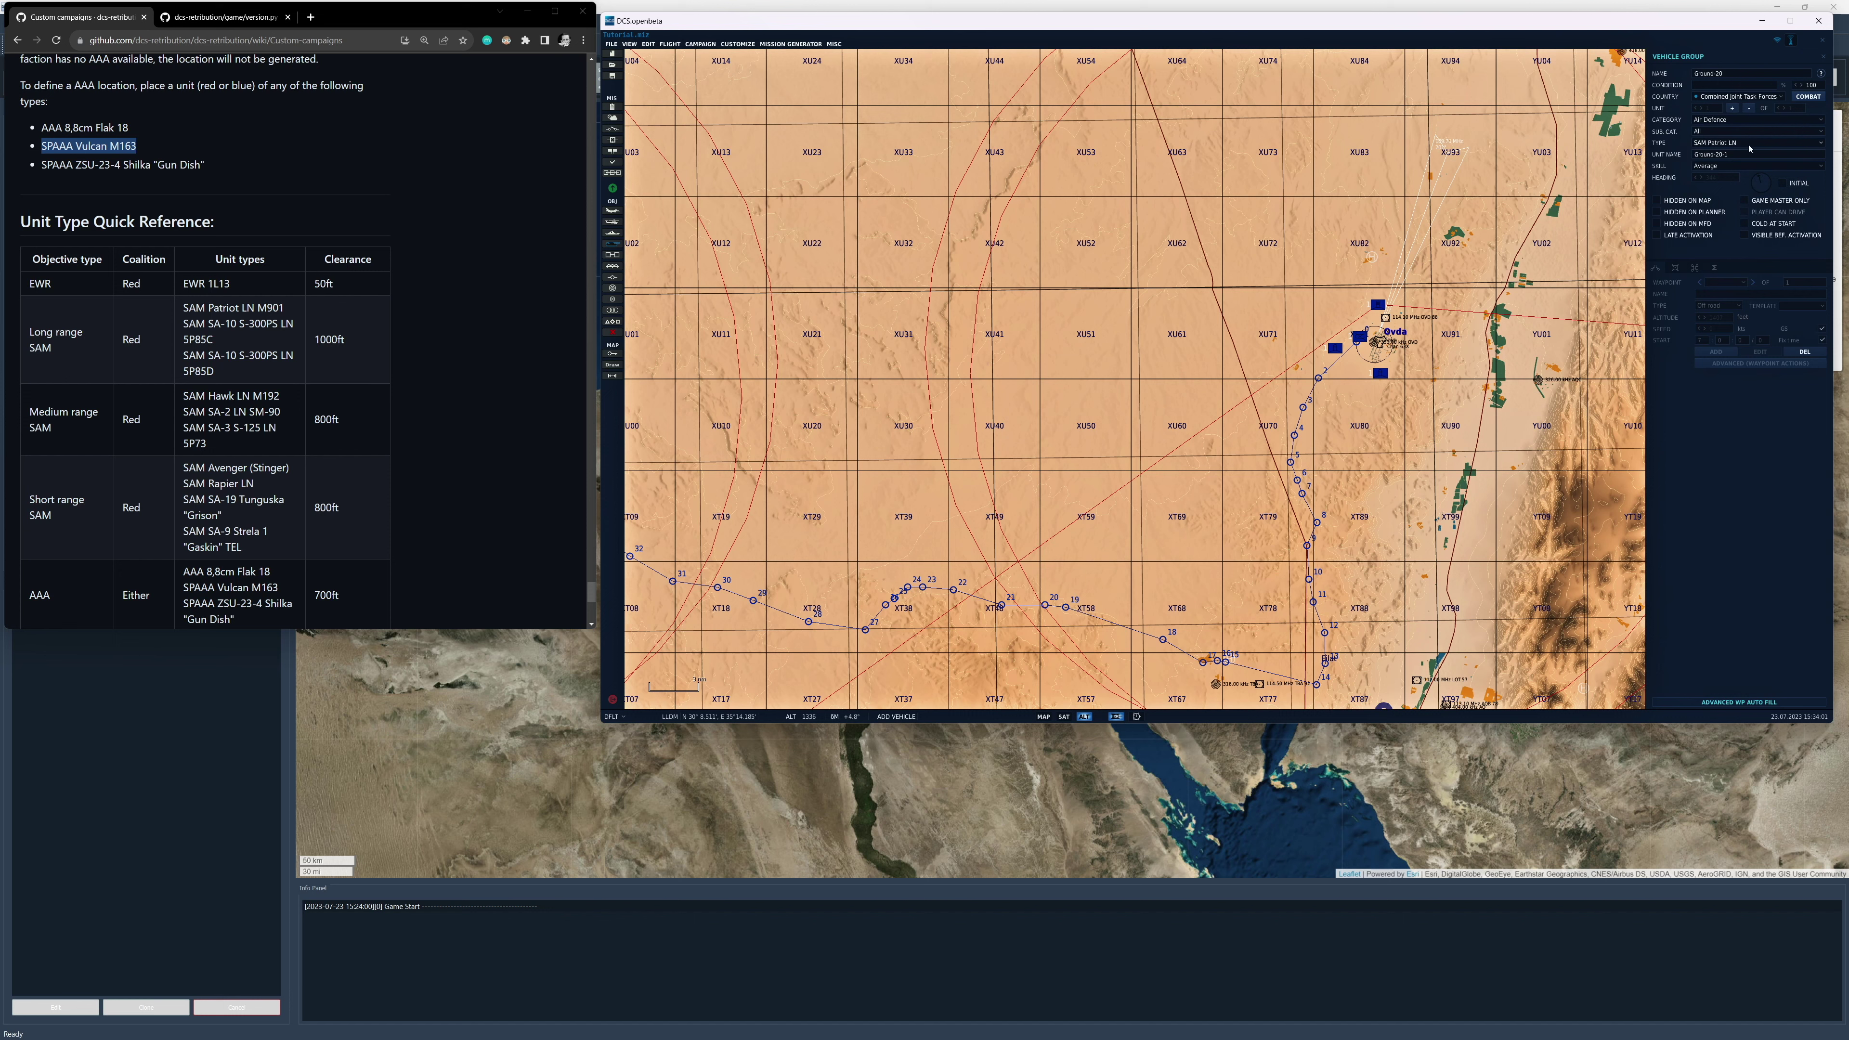
{"action": "left_click", "coordinate": [1747, 148]}
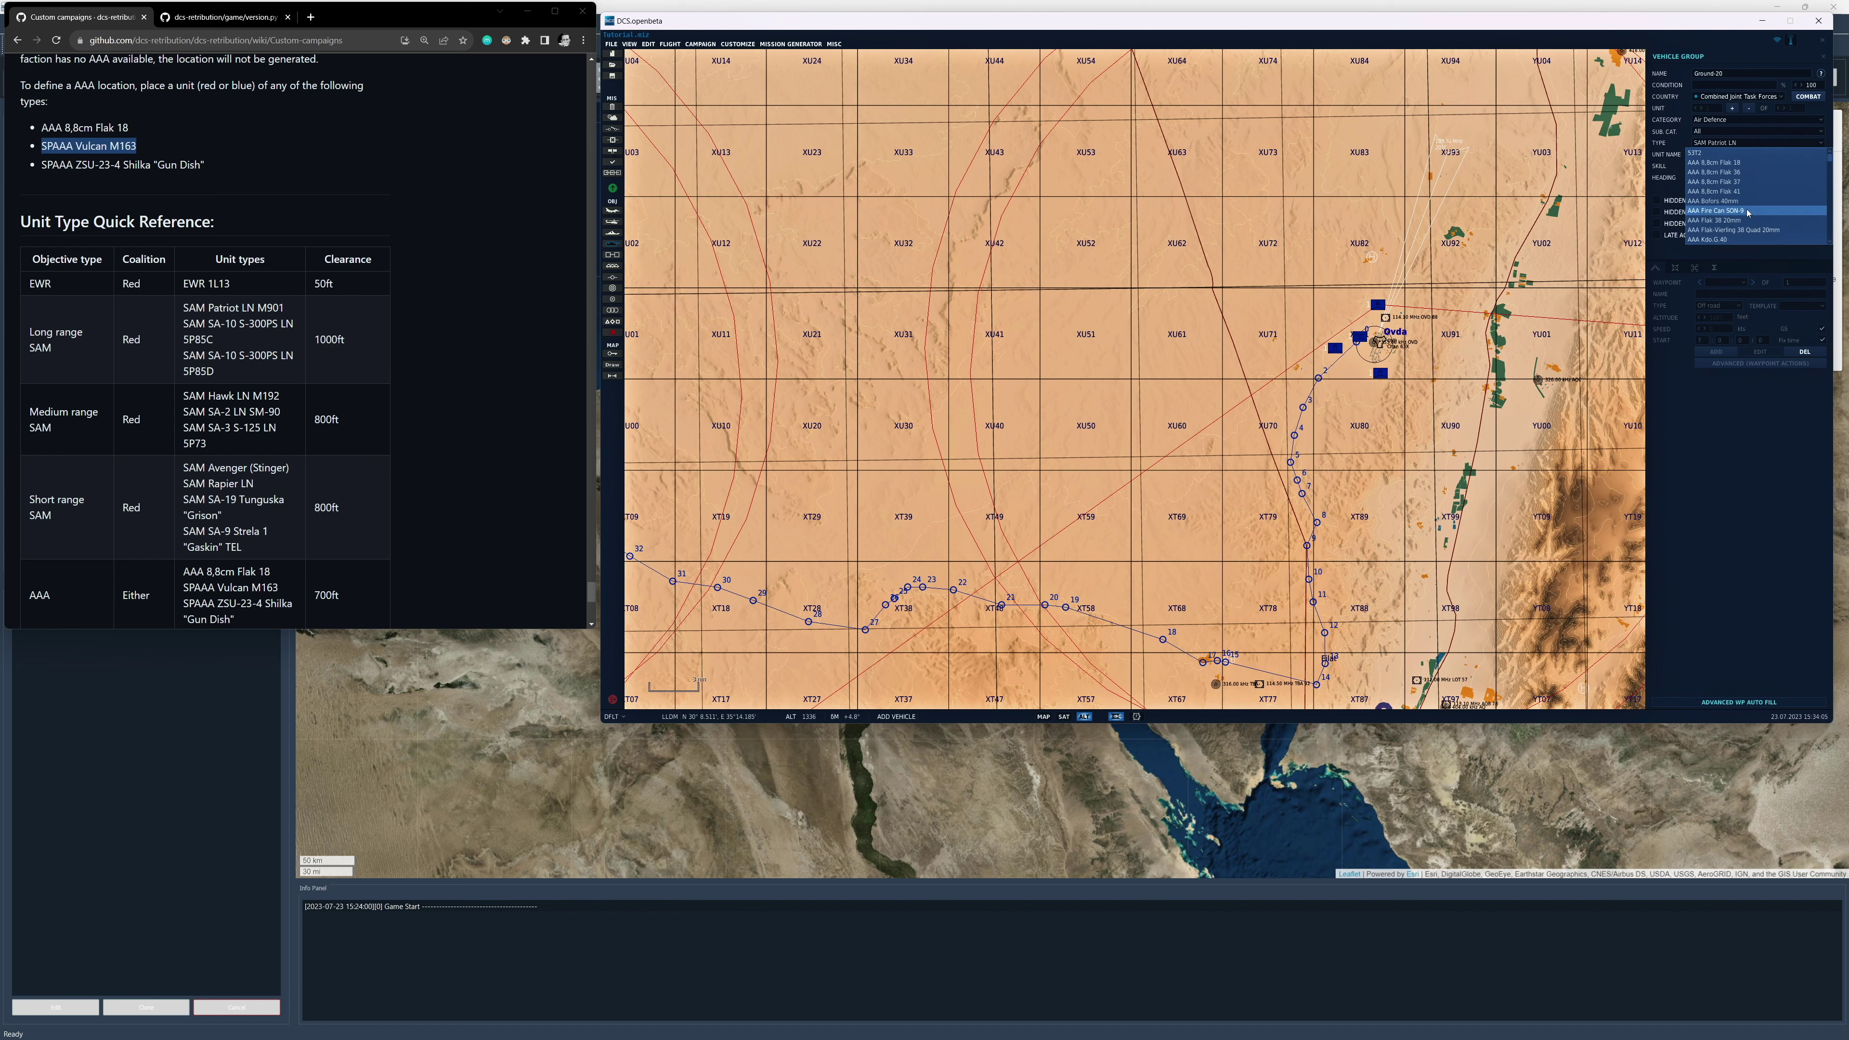
{"action": "scroll", "coordinate": [1717, 163], "scroll_direction": "down", "scroll_amount": 5}
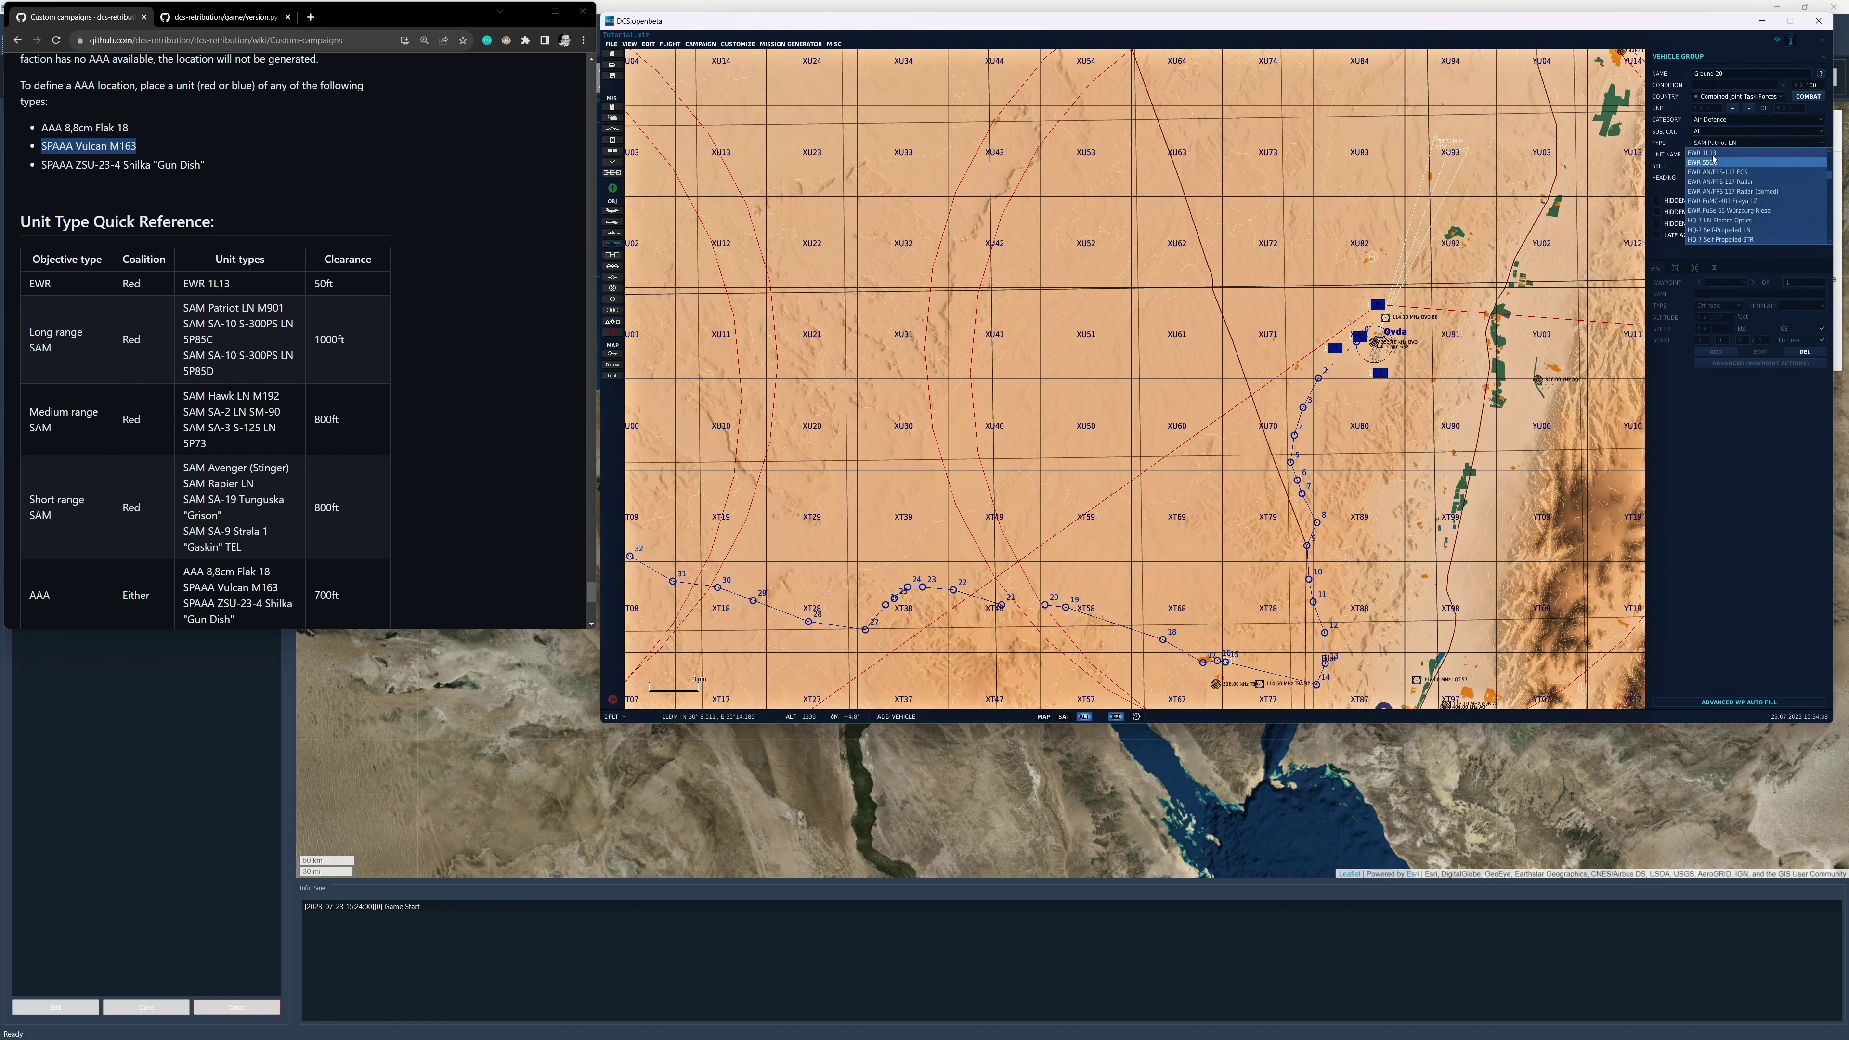
{"action": "left_click", "coordinate": [1714, 155]}
Place the EWR 1L13 group south-west of Ovda airbase and deselect it.
{"action": "scroll", "coordinate": [1374, 338], "scroll_direction": "up", "scroll_amount": 5}
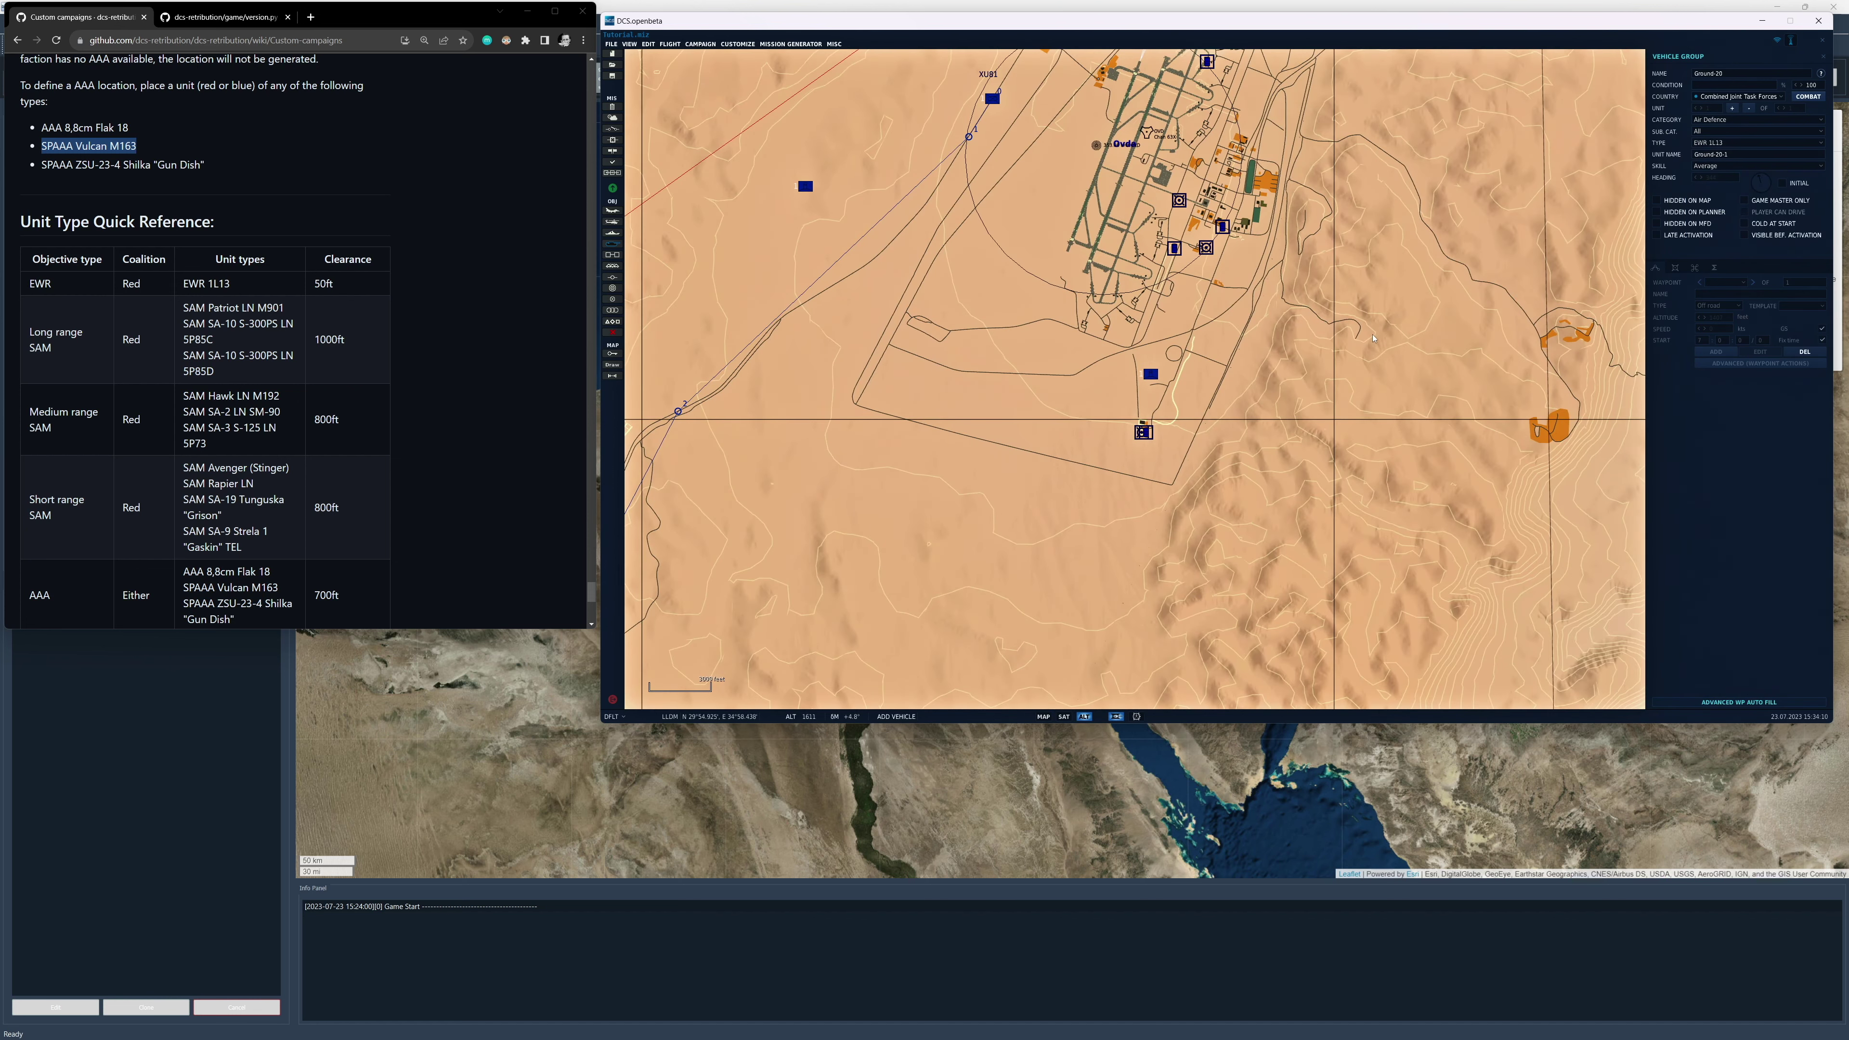
{"action": "scroll", "coordinate": [1123, 412], "scroll_direction": "up", "scroll_amount": 3}
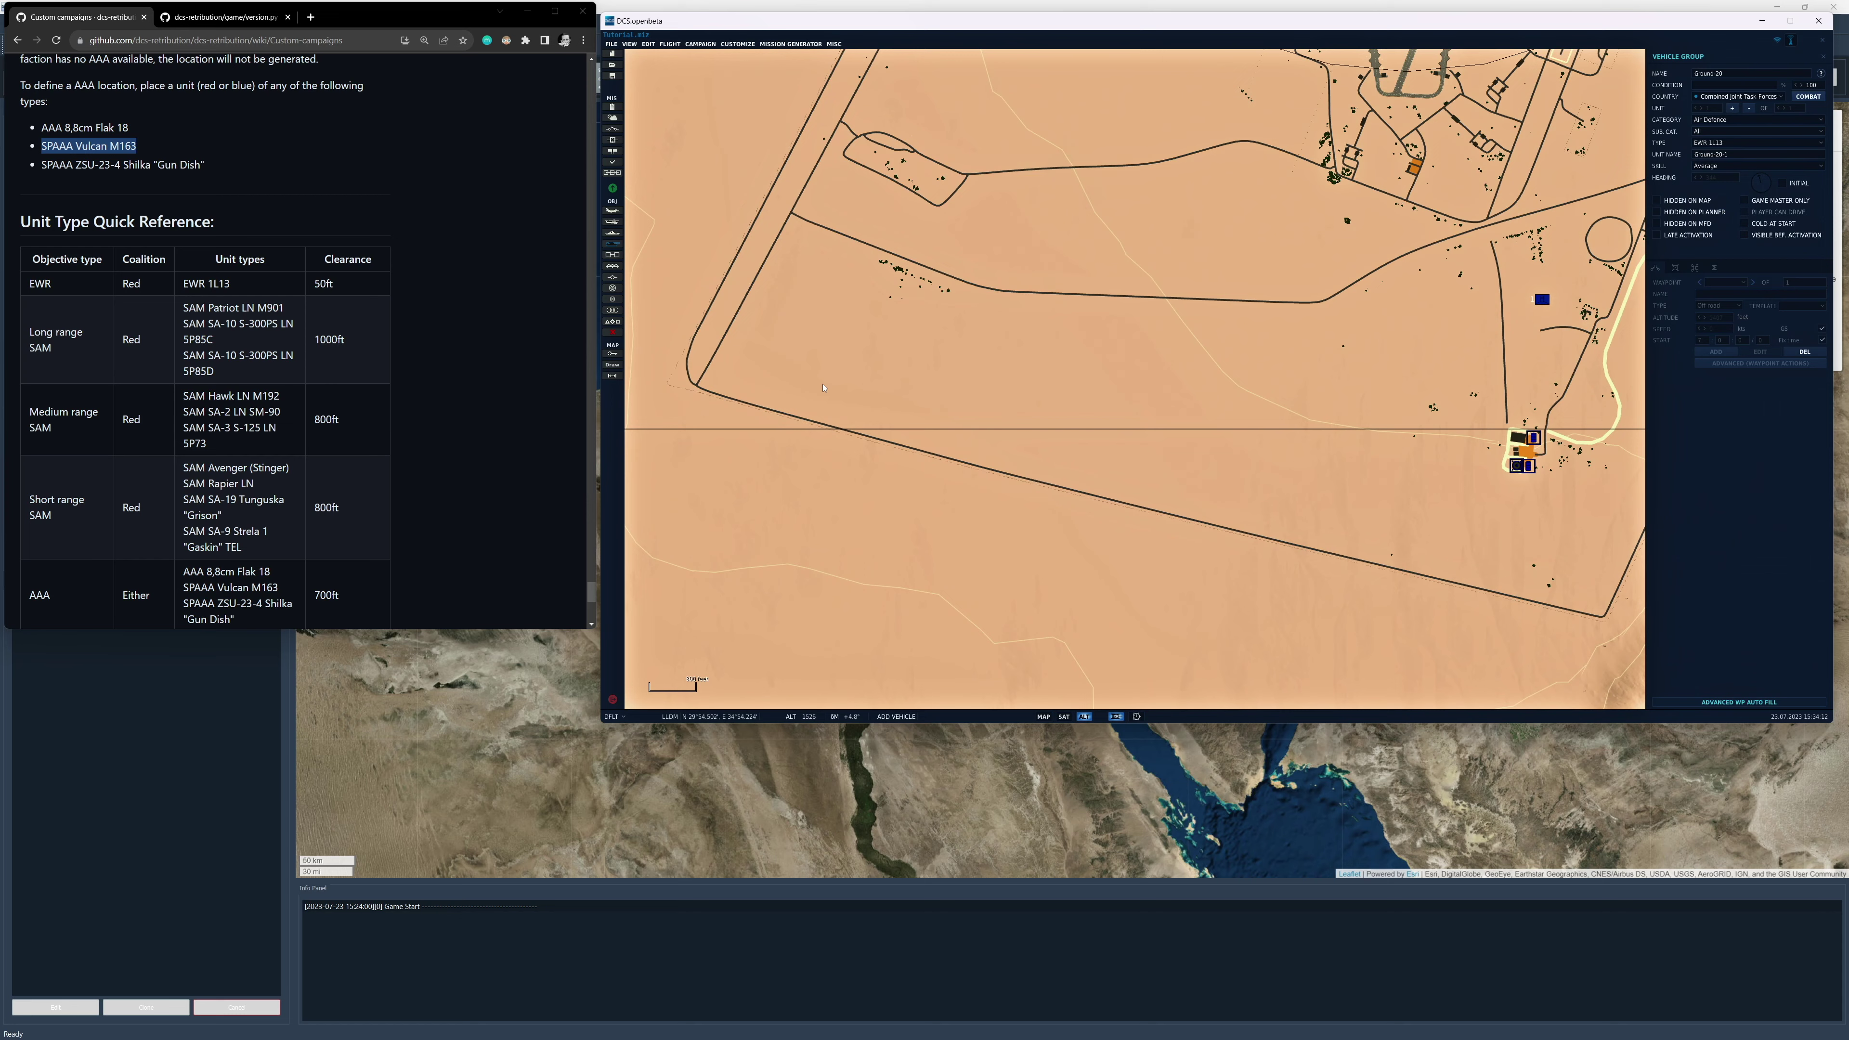
{"action": "left_click", "coordinate": [820, 364]}
{"action": "scroll", "coordinate": [852, 460], "scroll_direction": "down", "scroll_amount": 2}
{"action": "scroll", "coordinate": [852, 461], "scroll_direction": "down", "scroll_amount": 3}
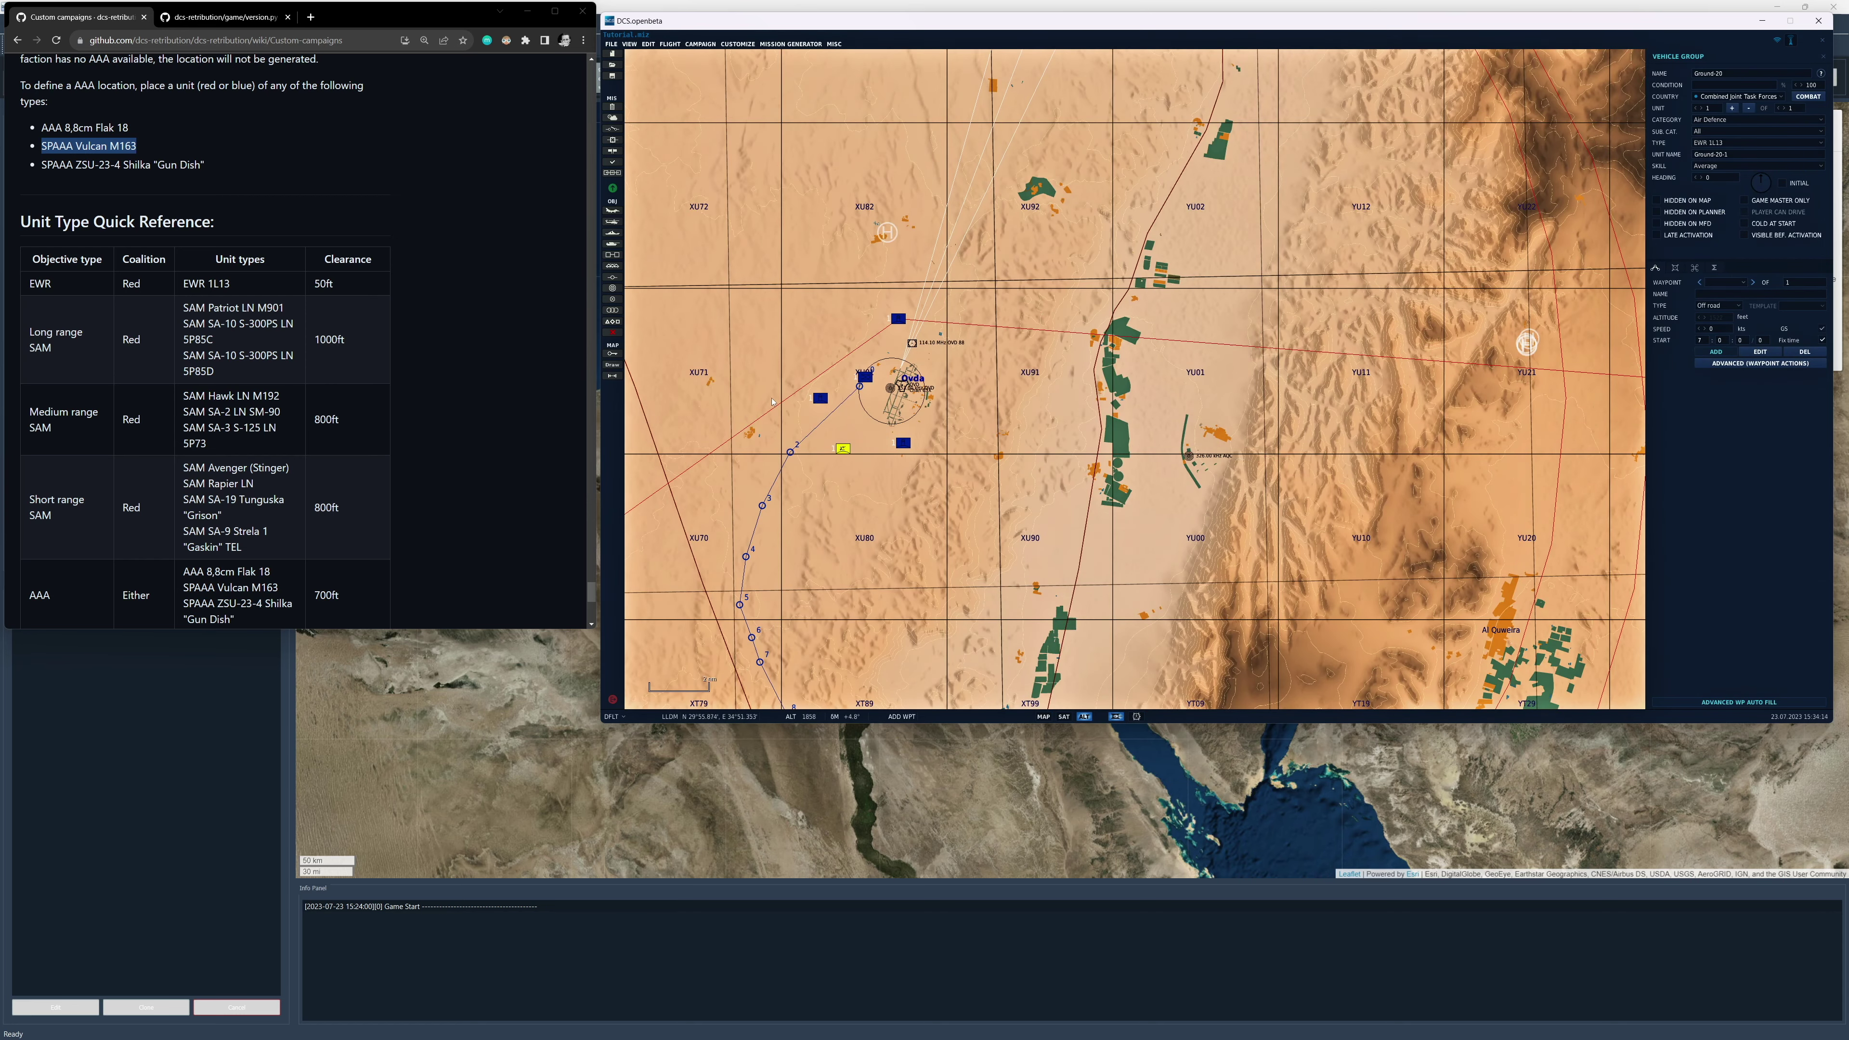
{"action": "right_click_drag", "start_coordinate": [773, 400], "coordinate": [1289, 357]}
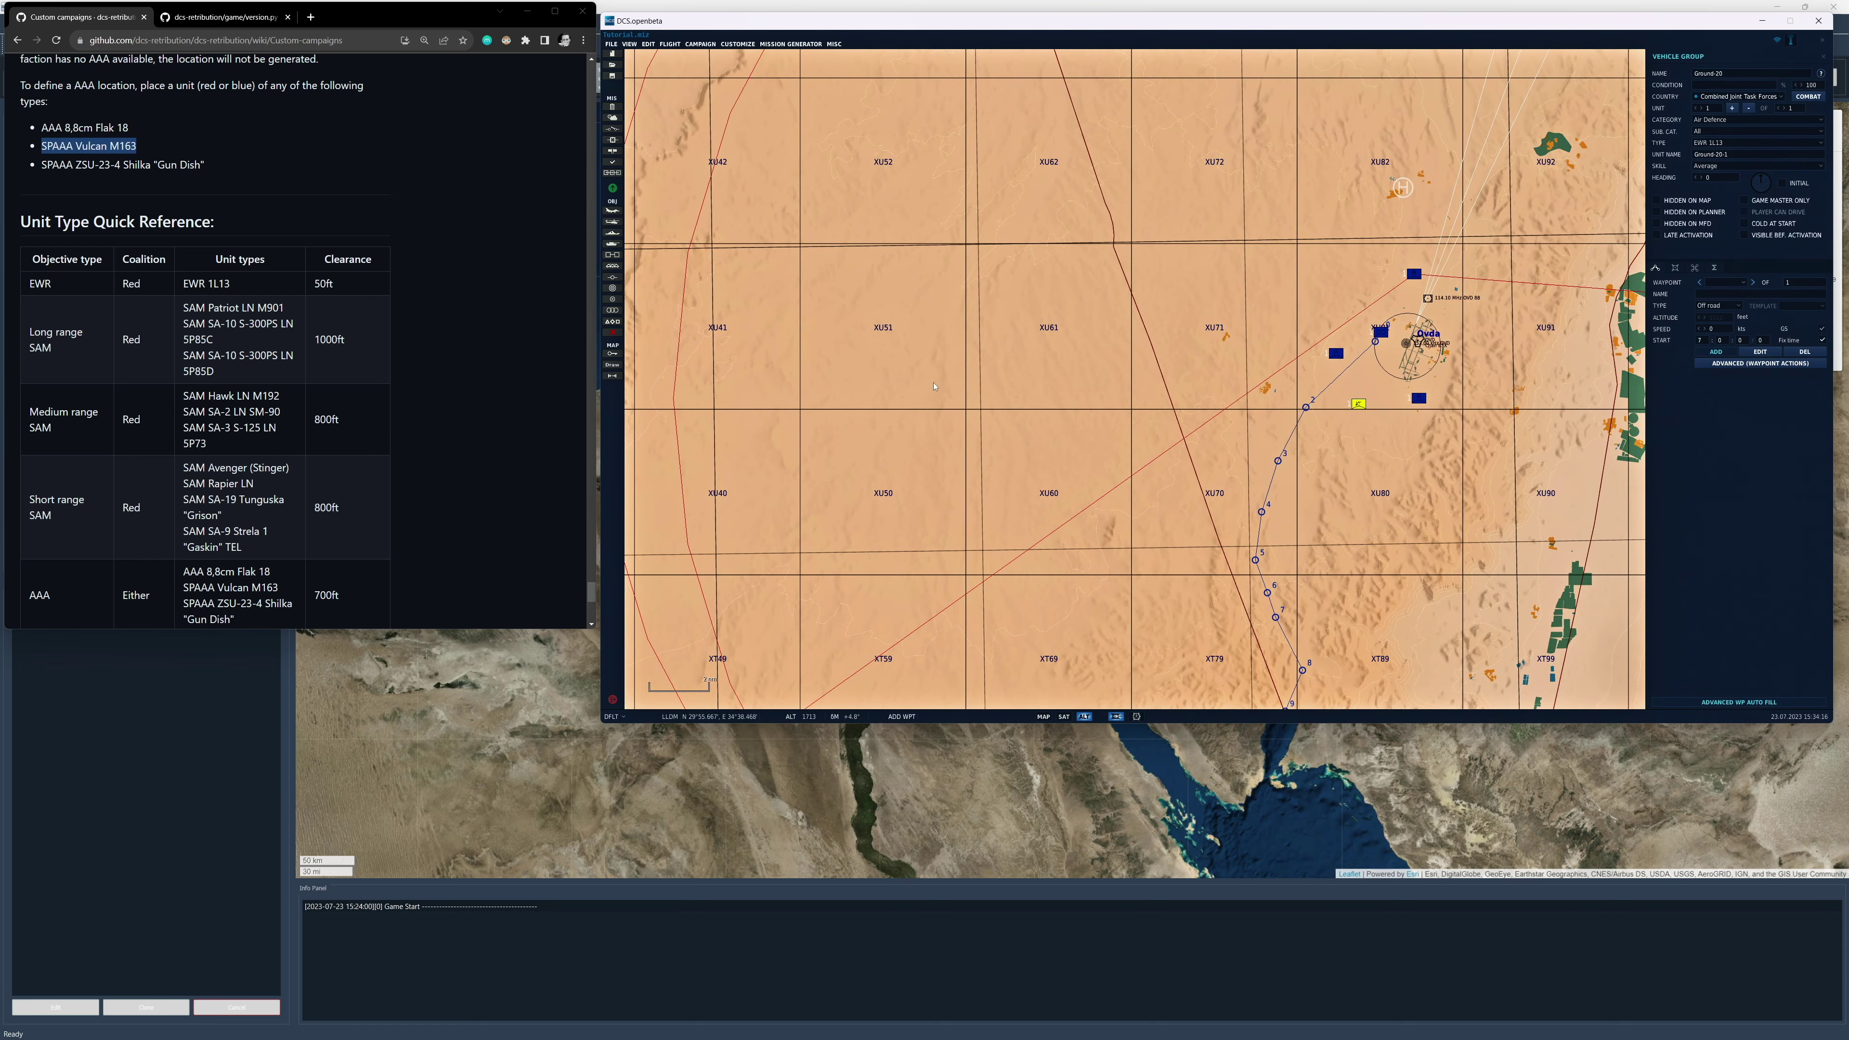
{"action": "scroll", "coordinate": [1004, 393], "scroll_direction": "down", "scroll_amount": 3}
{"action": "scroll", "coordinate": [784, 398], "scroll_direction": "down", "scroll_amount": 1}
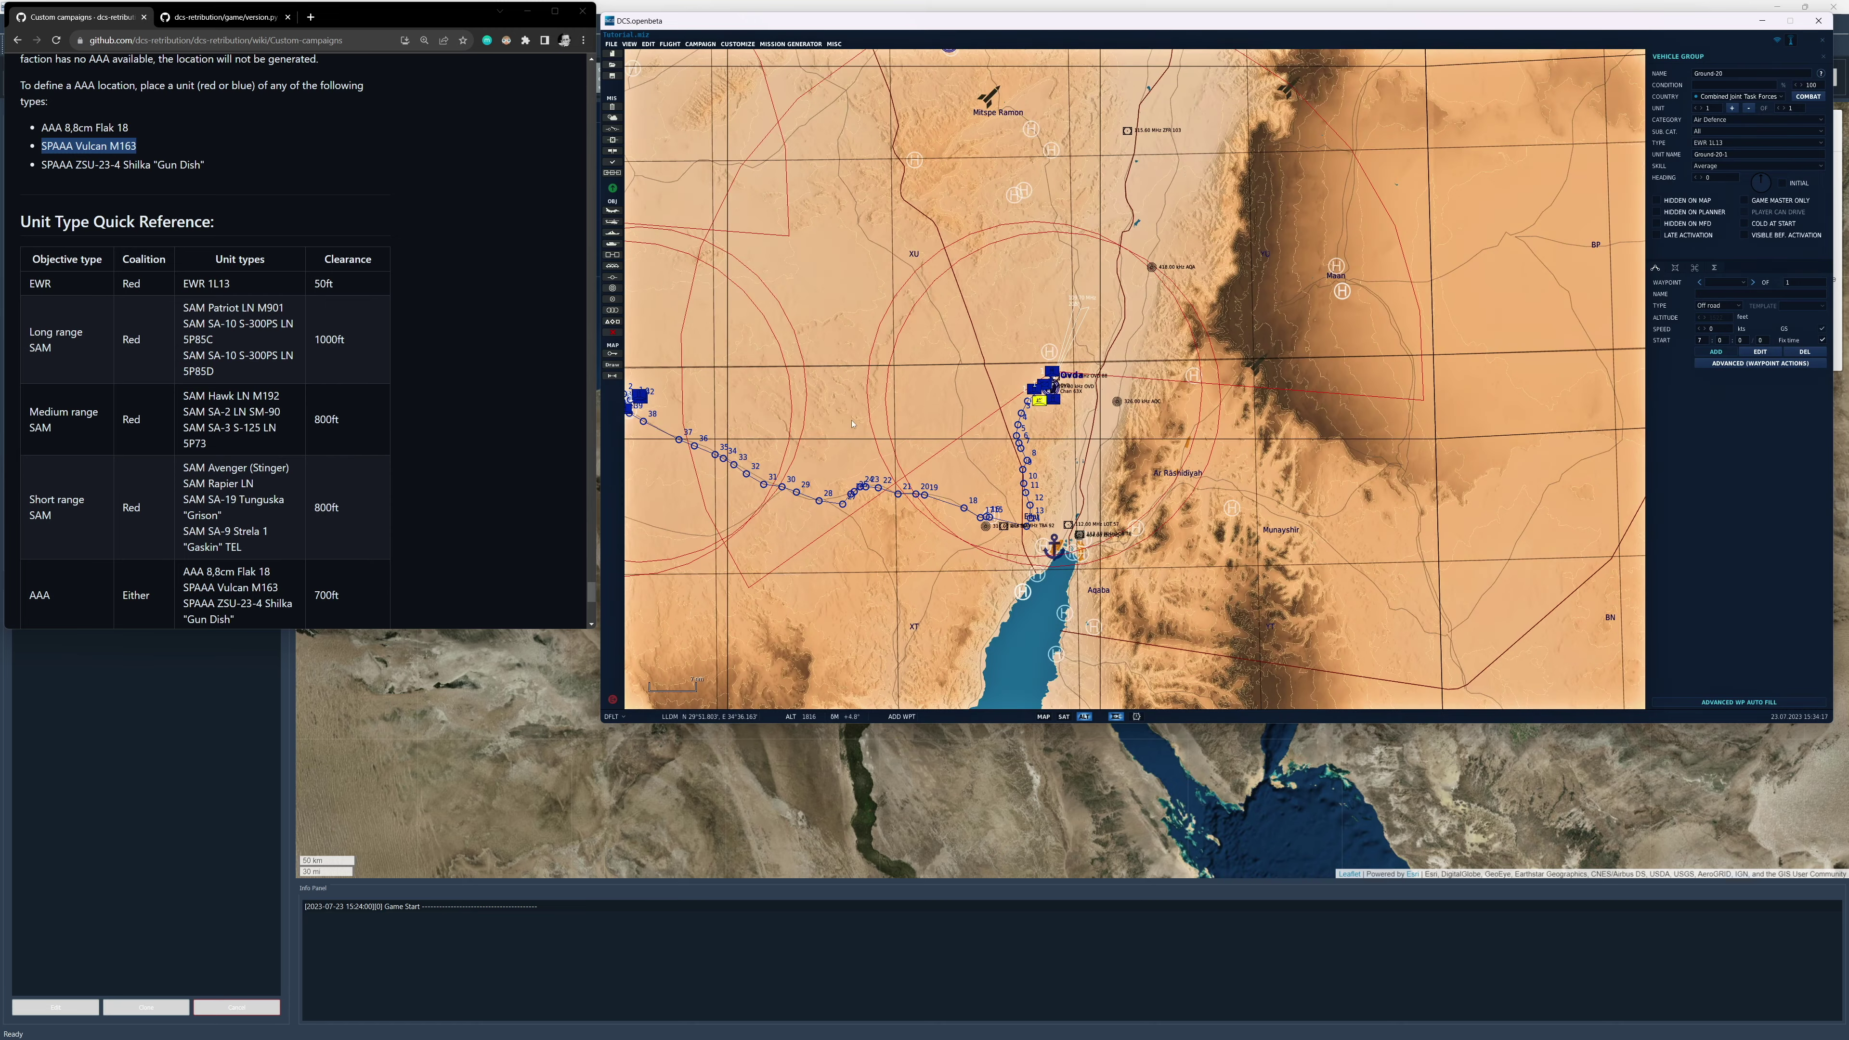
{"action": "right_click_drag", "start_coordinate": [784, 398], "coordinate": [1176, 431]}
{"action": "left_click", "coordinate": [1119, 450]}
{"action": "scroll", "coordinate": [1055, 444], "scroll_direction": "up", "scroll_amount": 3}
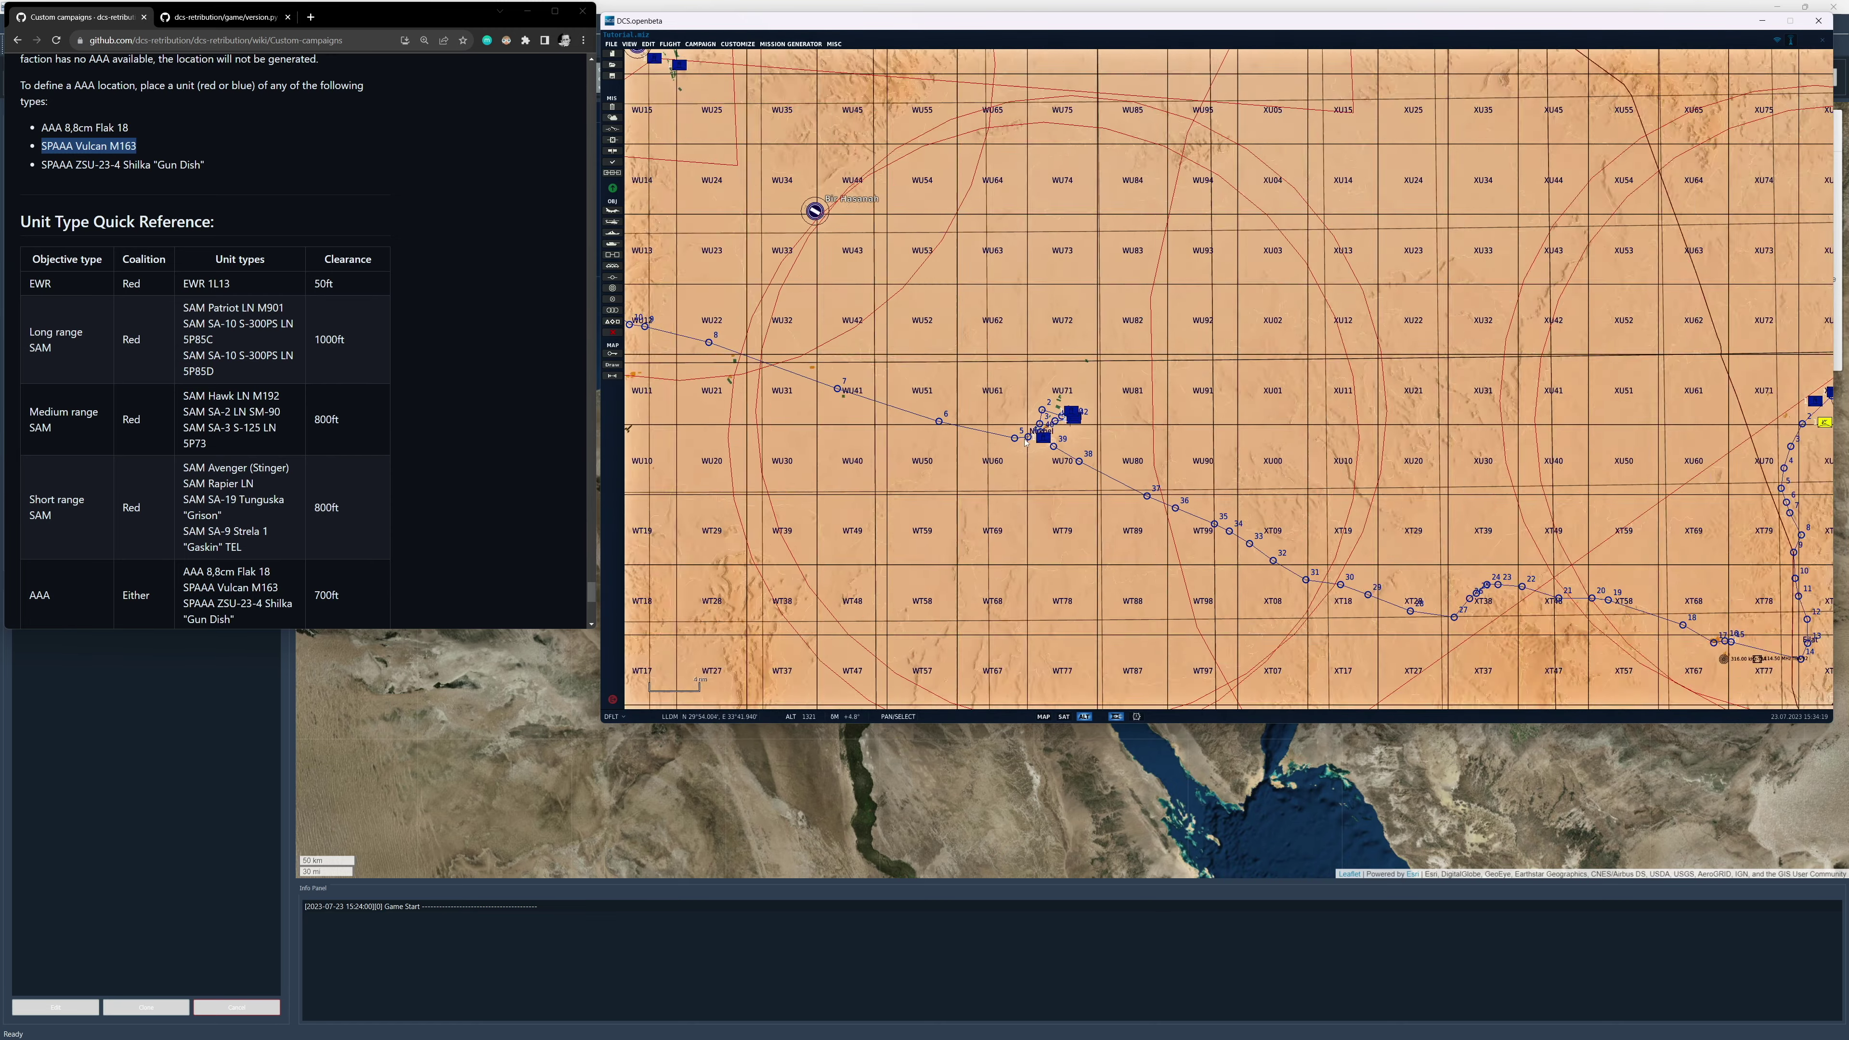
{"action": "scroll", "coordinate": [907, 348], "scroll_direction": "up", "scroll_amount": 3}
{"action": "scroll", "coordinate": [908, 348], "scroll_direction": "up", "scroll_amount": 4}
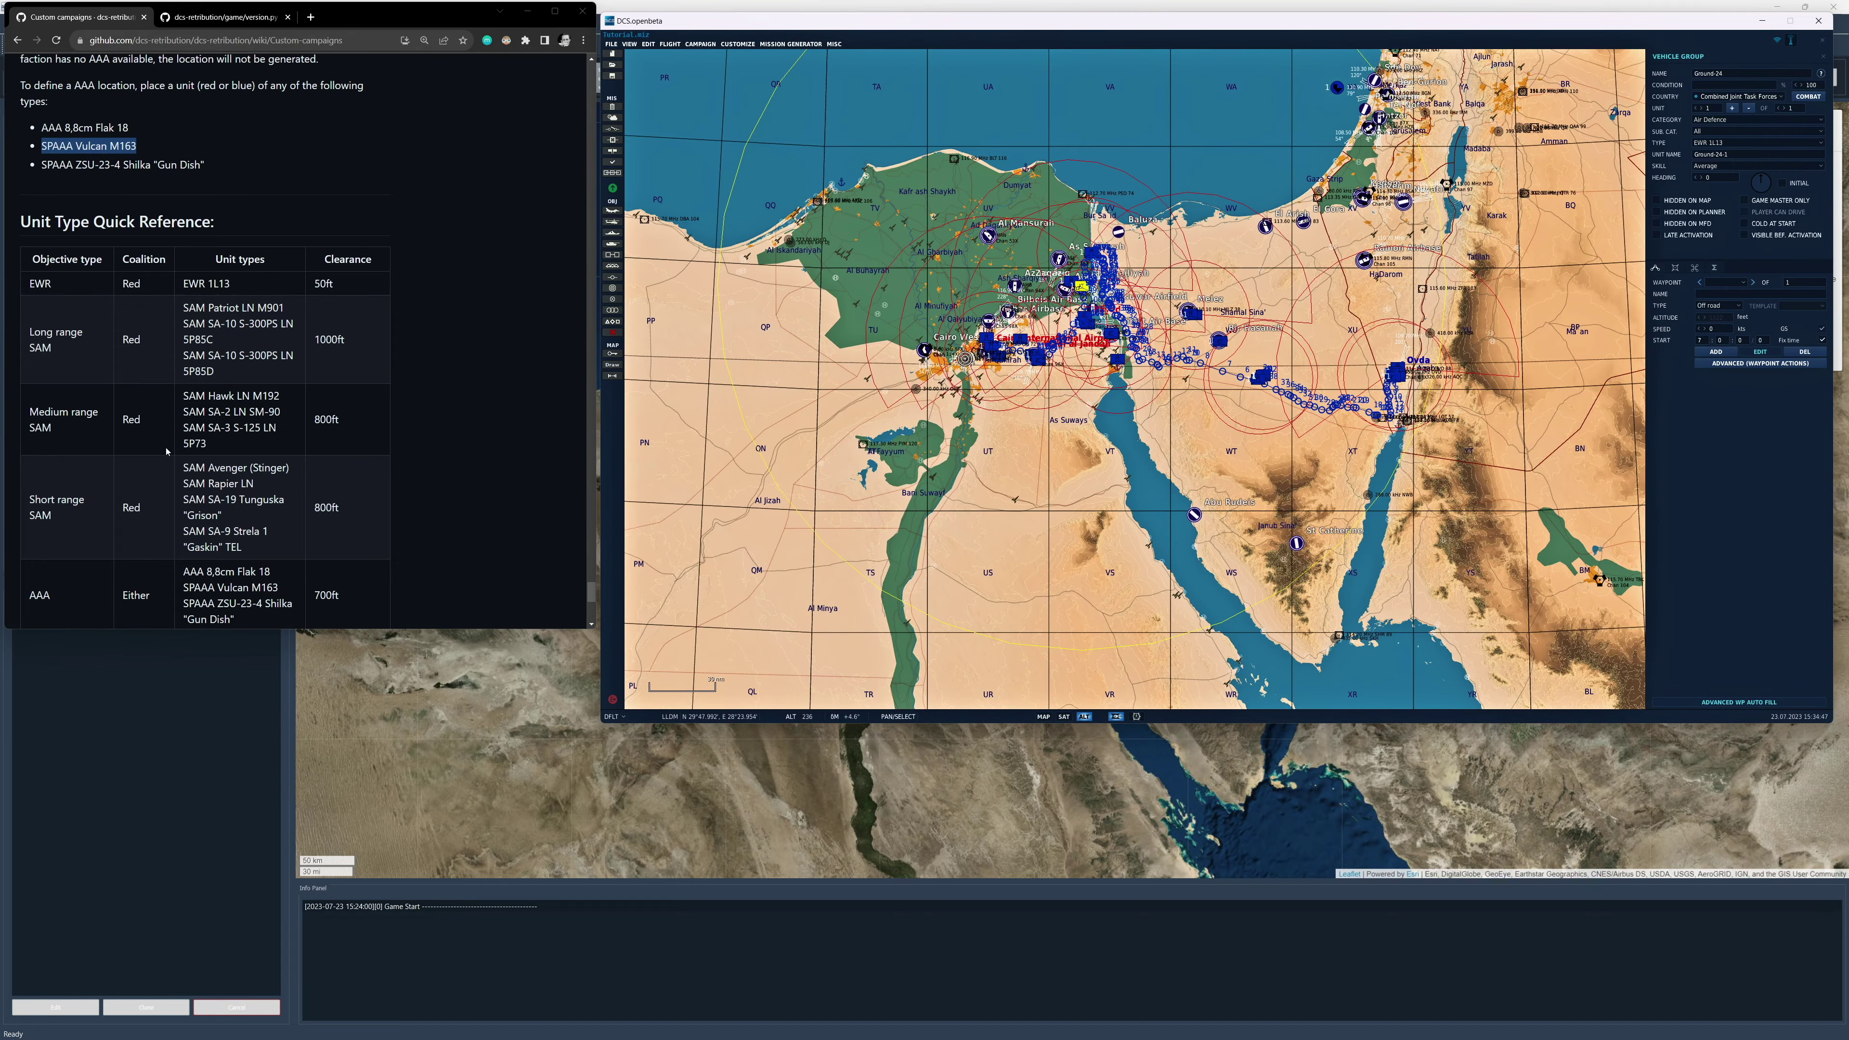
{"action": "scroll", "coordinate": [167, 452], "scroll_direction": "down", "scroll_amount": 3}
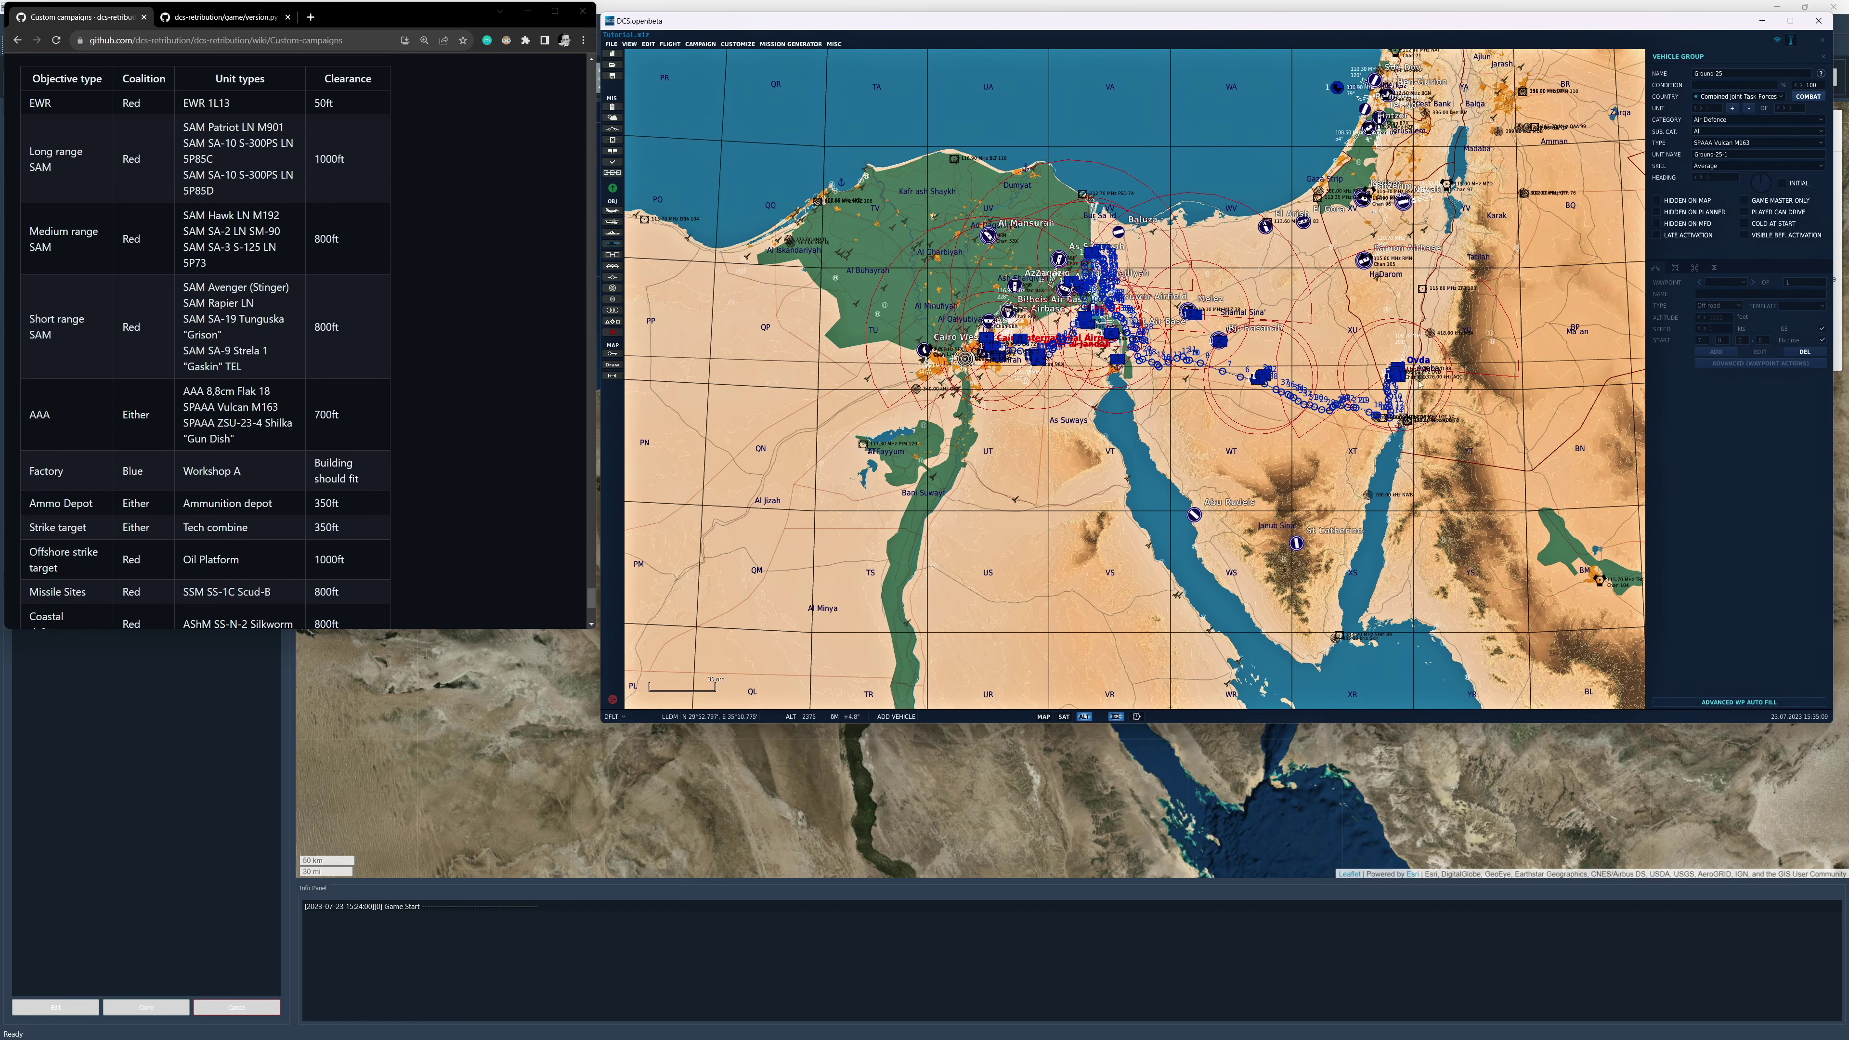
Place a vehicle group south-west of Ovda, then deselect it.
{"action": "scroll", "coordinate": [1347, 373], "scroll_direction": "up", "scroll_amount": 10}
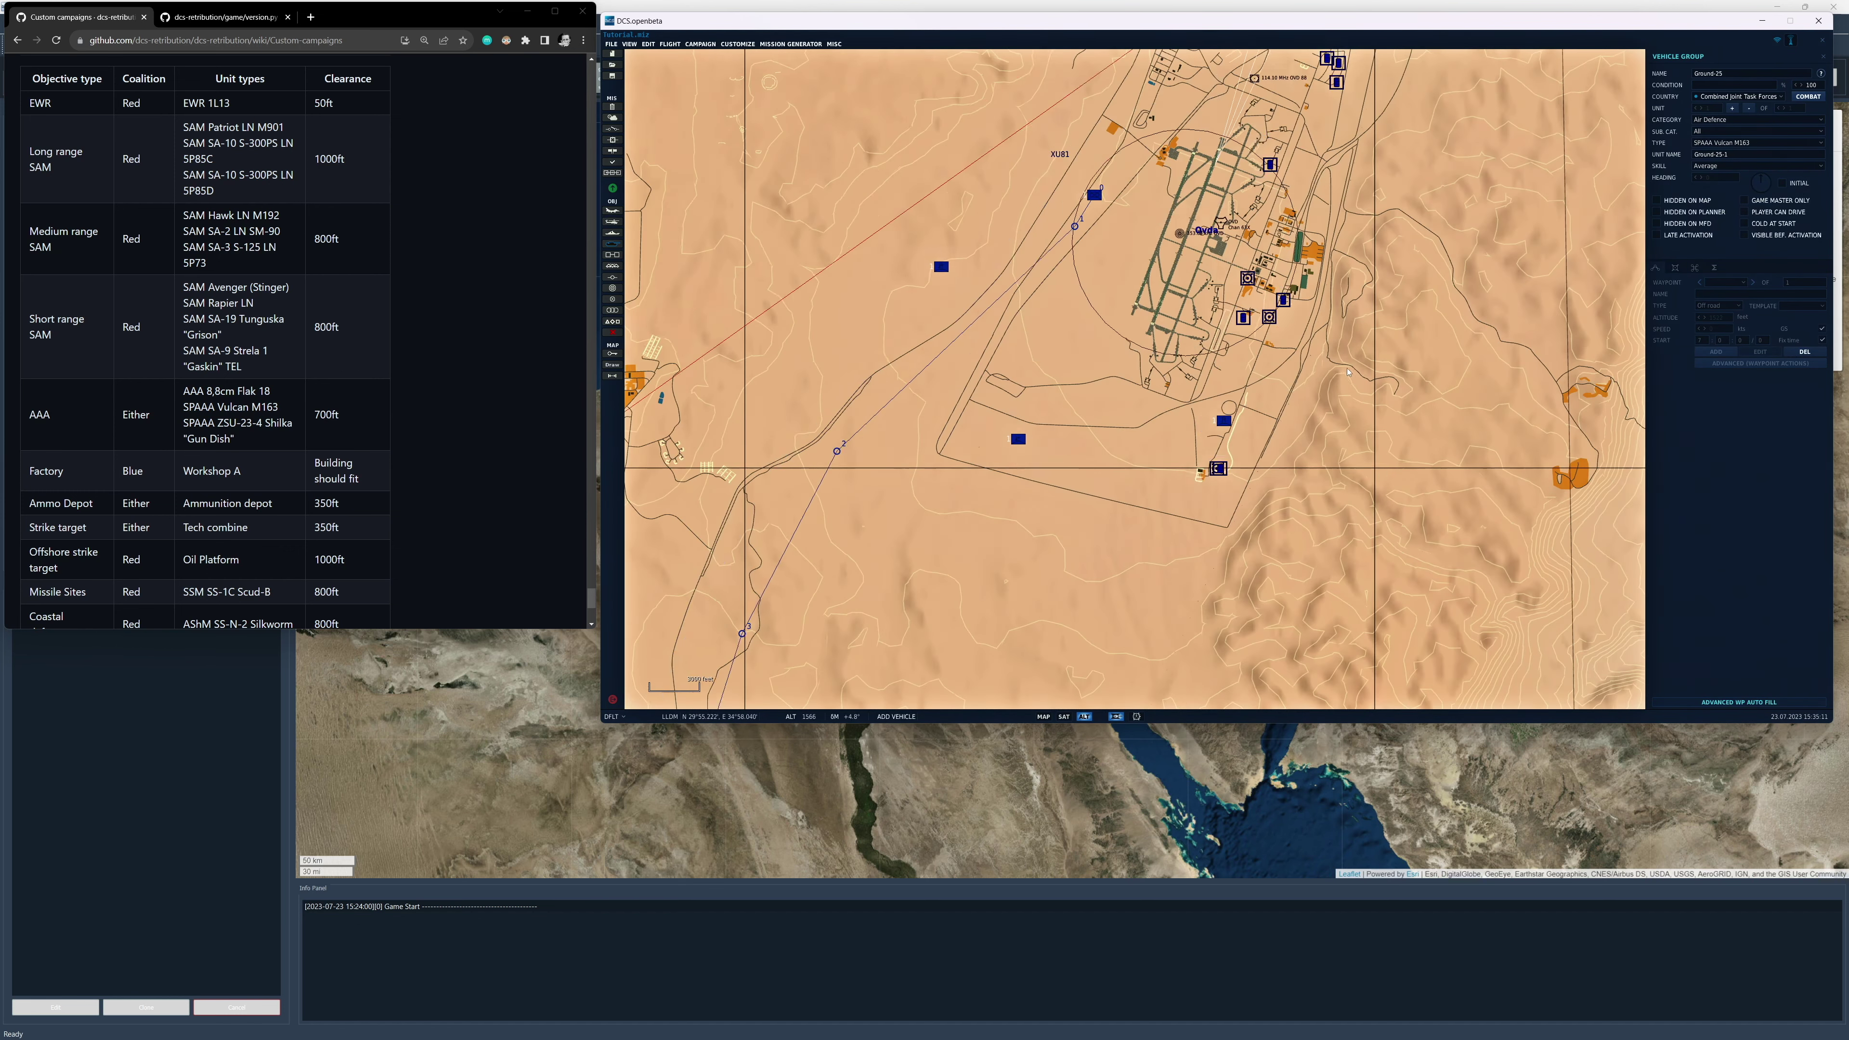
{"action": "scroll", "coordinate": [1347, 373], "scroll_direction": "up", "scroll_amount": 2}
{"action": "left_click", "coordinate": [961, 467]}
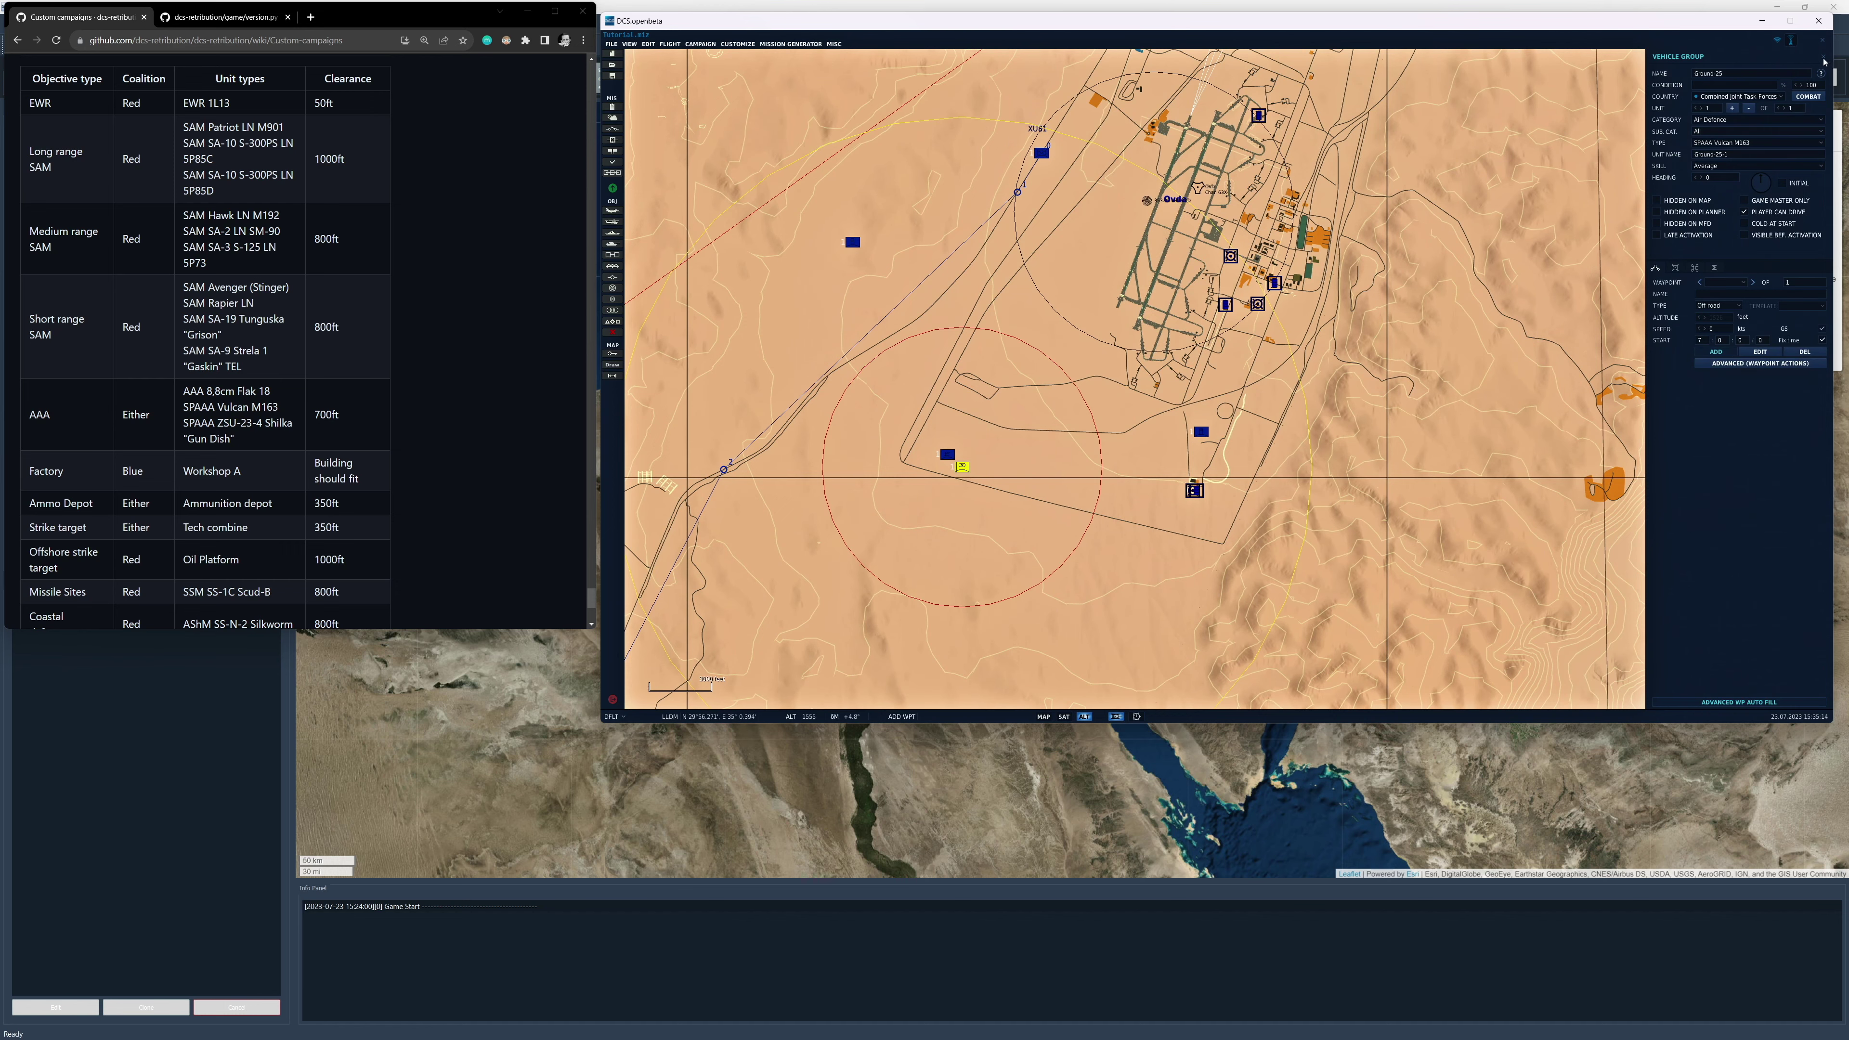
{"action": "left_click", "coordinate": [1824, 62]}
Place two vehicle groups in the Nekhel area: one in town and Ground-28 to the east.
{"action": "scroll", "coordinate": [1216, 402], "scroll_direction": "down", "scroll_amount": 4}
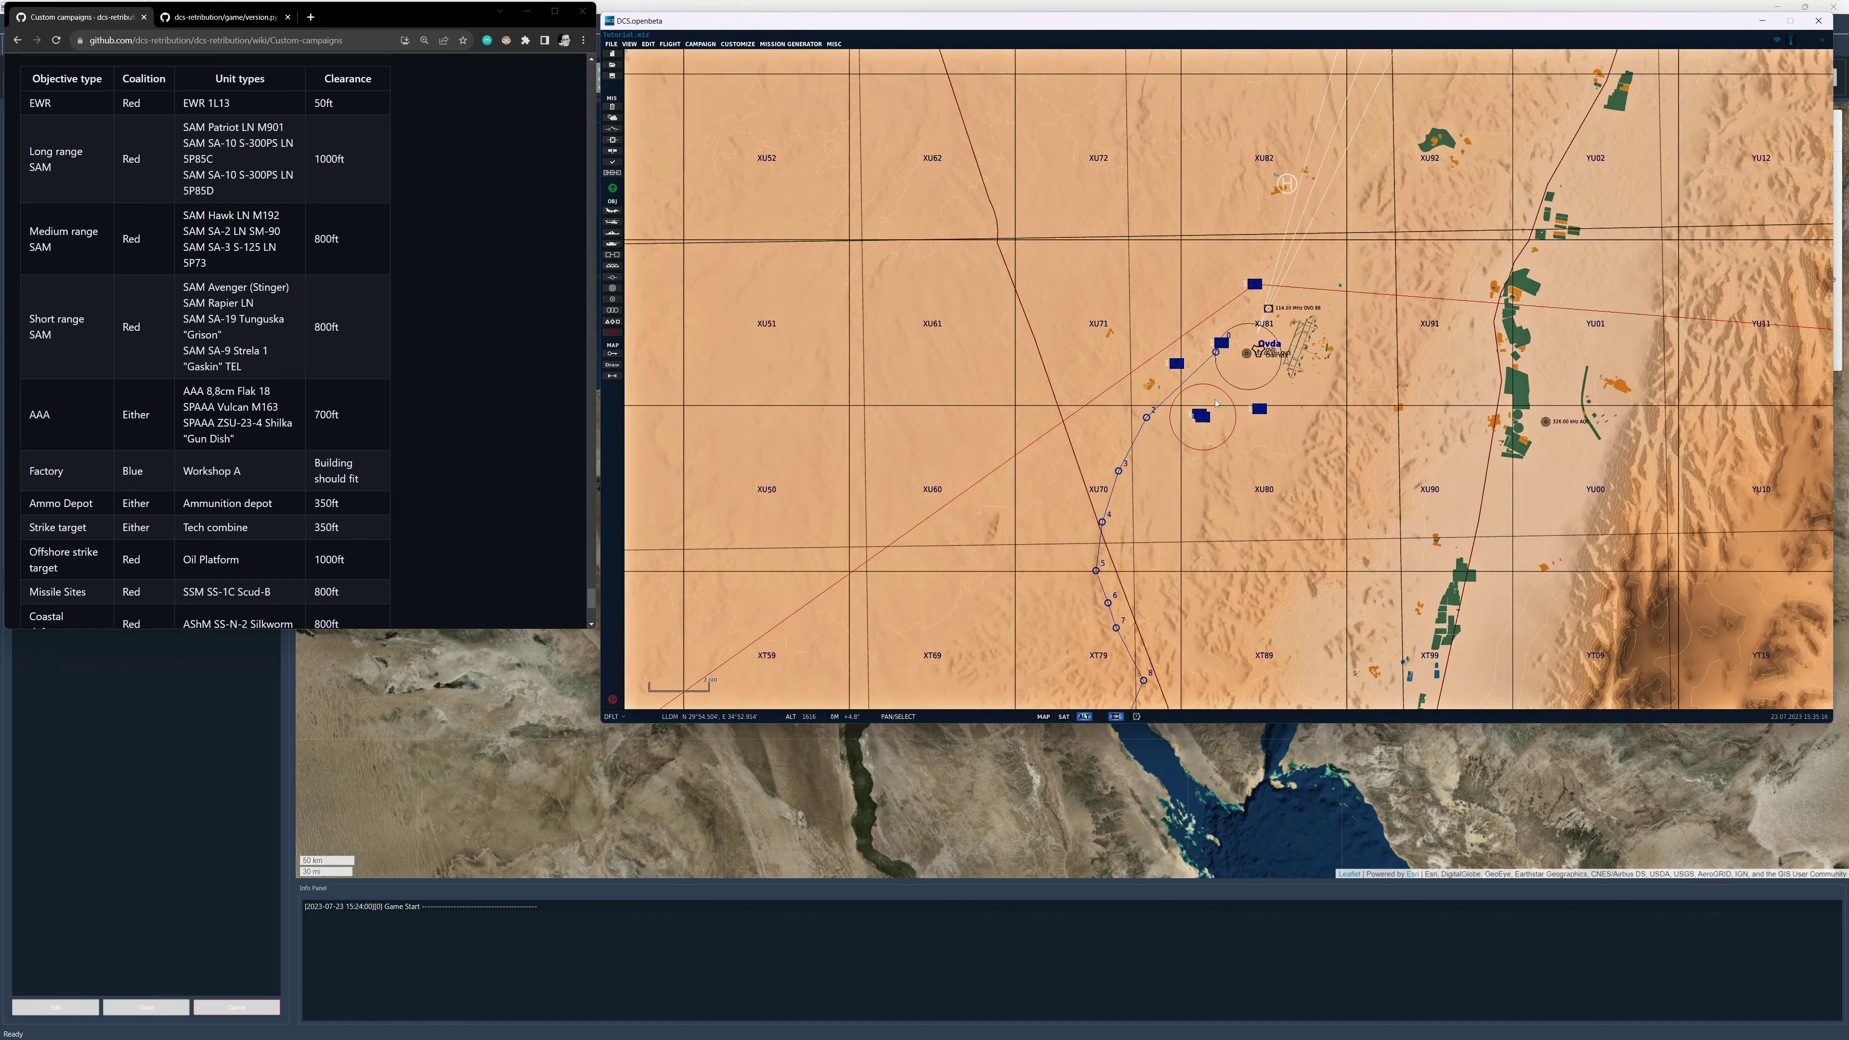
{"action": "scroll", "coordinate": [1215, 402], "scroll_direction": "down", "scroll_amount": 3}
{"action": "left_click_drag", "start_coordinate": [1215, 402], "coordinate": [1094, 373]}
{"action": "scroll", "coordinate": [1094, 373], "scroll_direction": "up", "scroll_amount": 3}
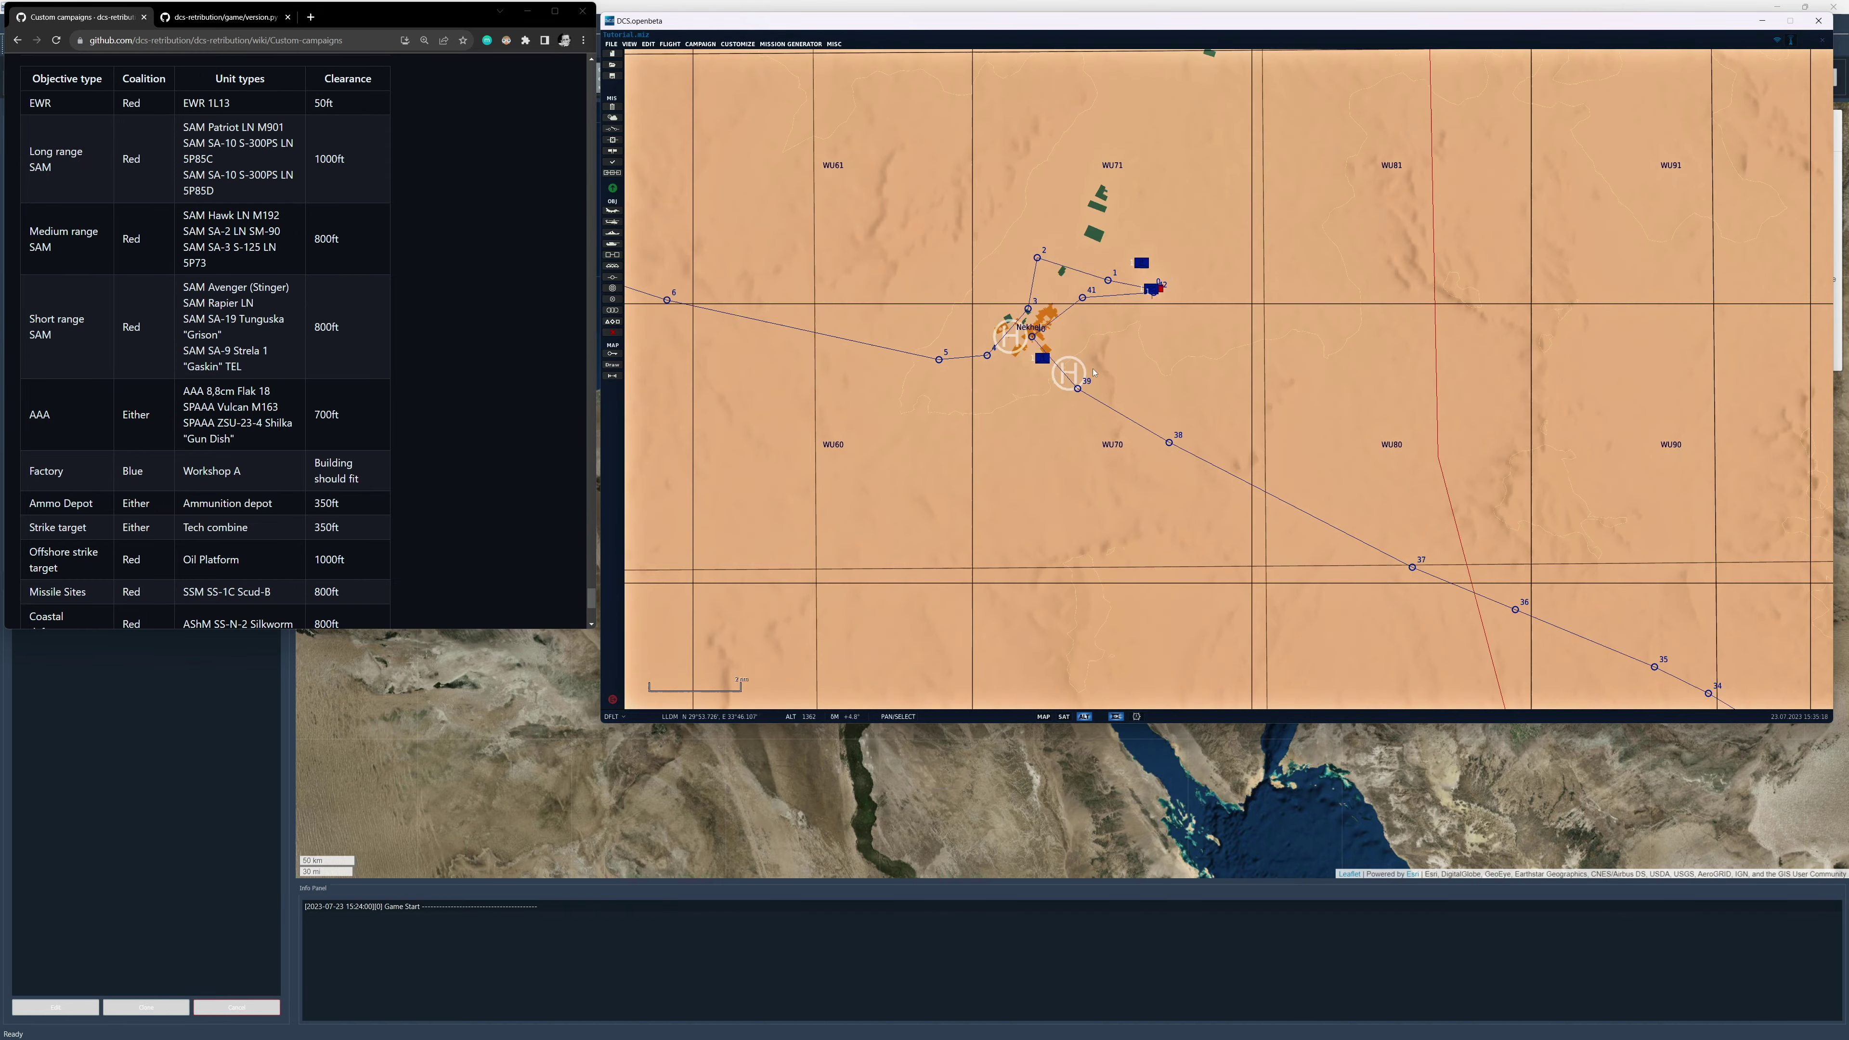
{"action": "scroll", "coordinate": [1094, 372], "scroll_direction": "up", "scroll_amount": 5}
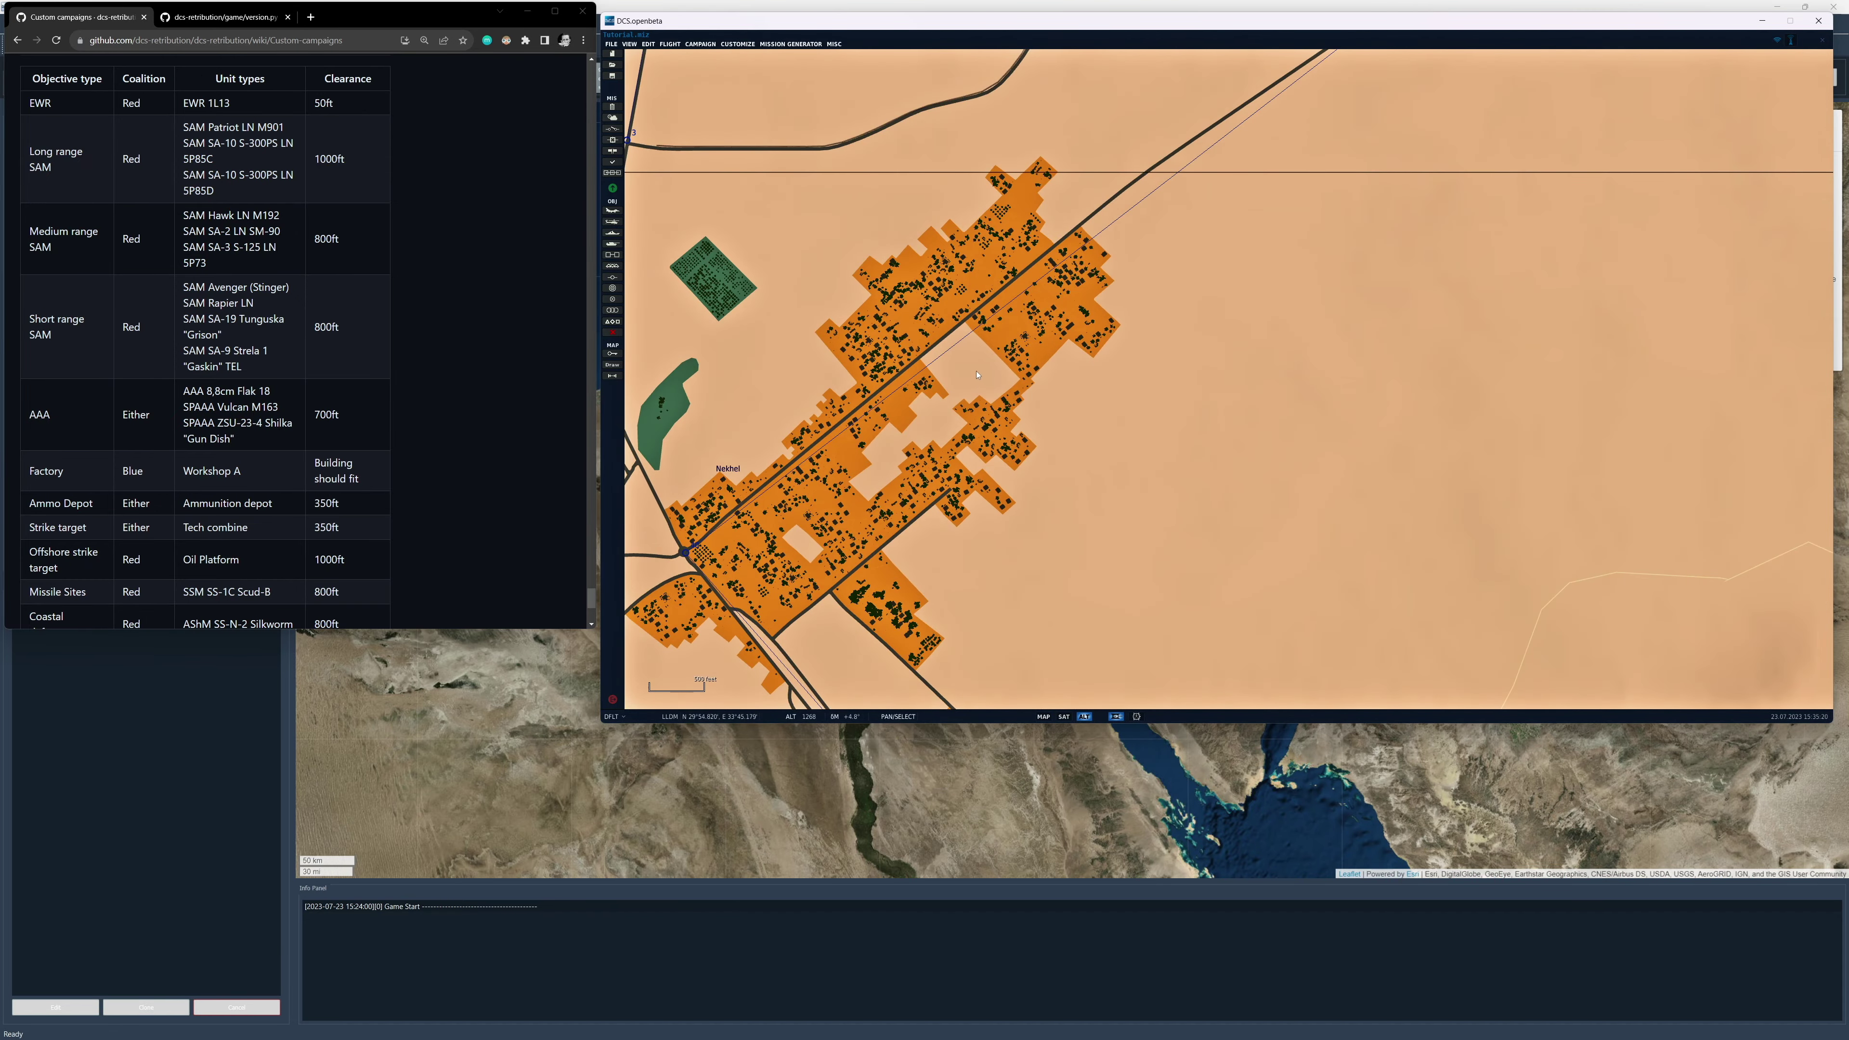
{"action": "left_click", "coordinate": [977, 375]}
{"action": "right_click_drag", "start_coordinate": [976, 600], "coordinate": [1285, 487]}
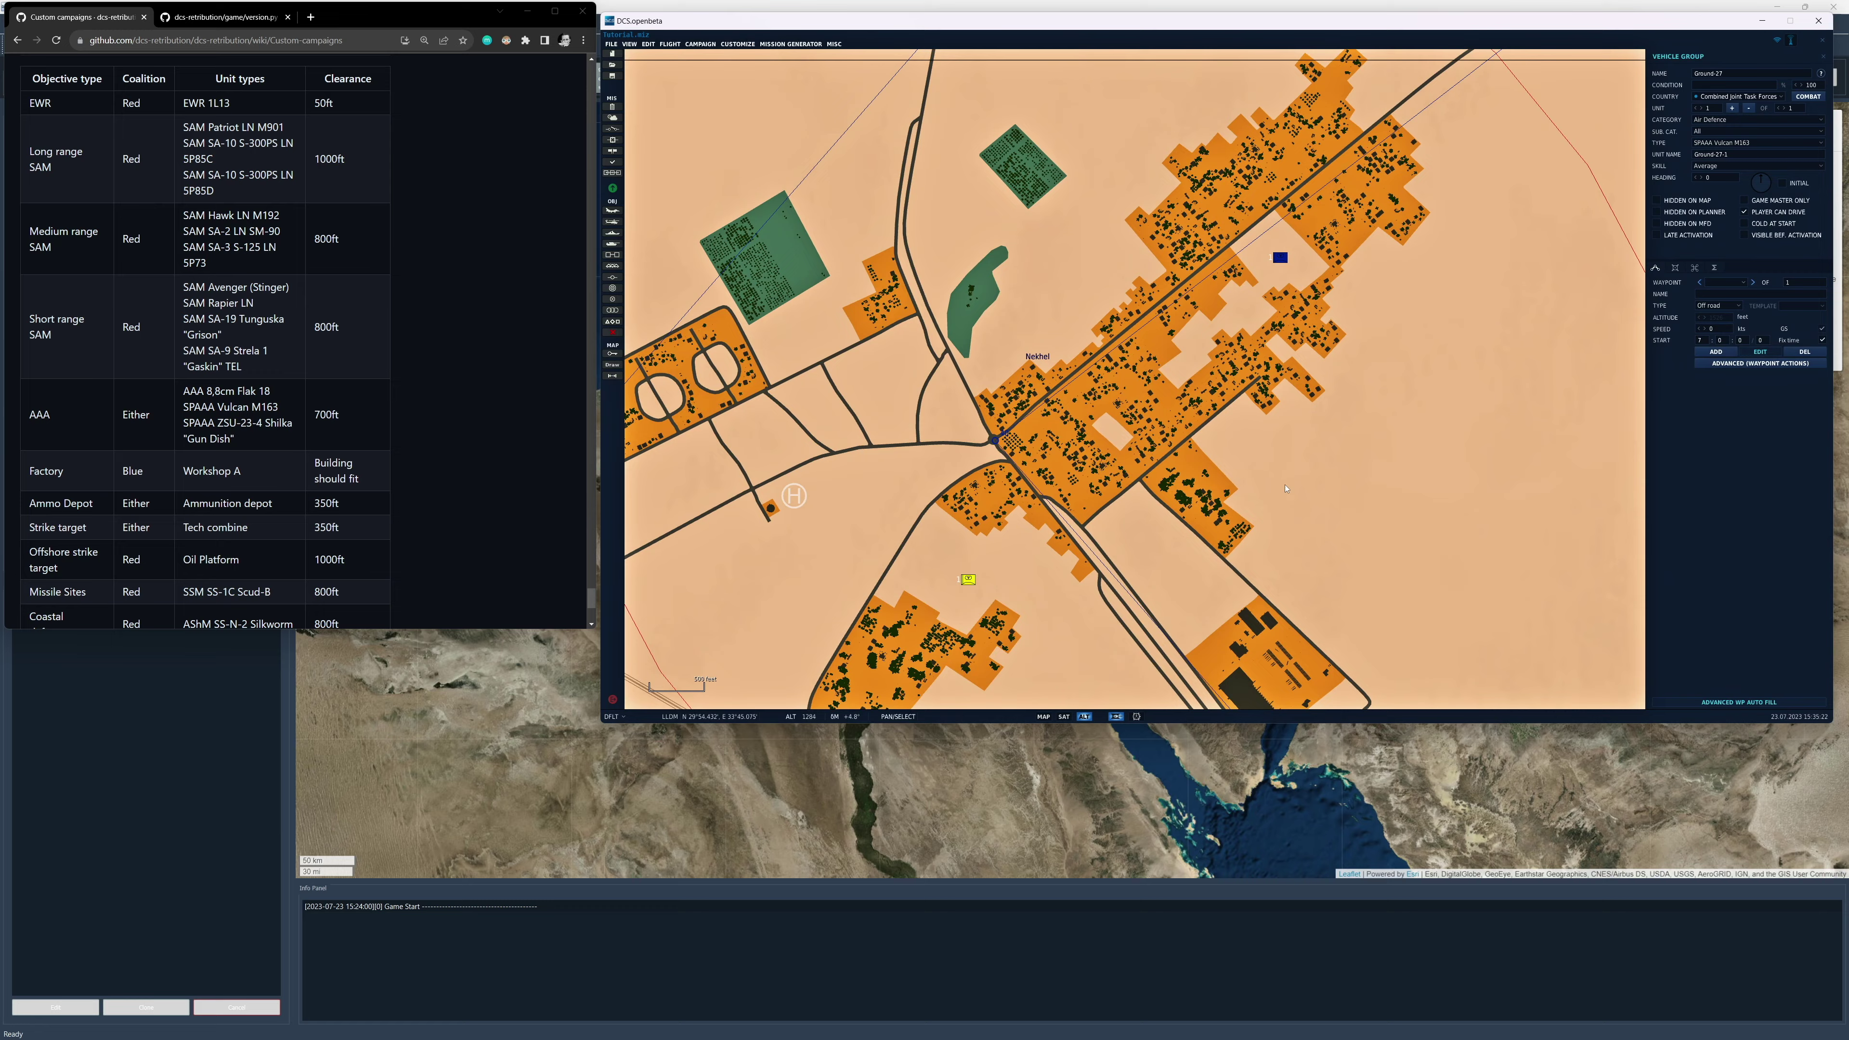
{"action": "scroll", "coordinate": [1285, 488], "scroll_direction": "down", "scroll_amount": 5}
{"action": "scroll", "coordinate": [1245, 453], "scroll_direction": "up", "scroll_amount": 5}
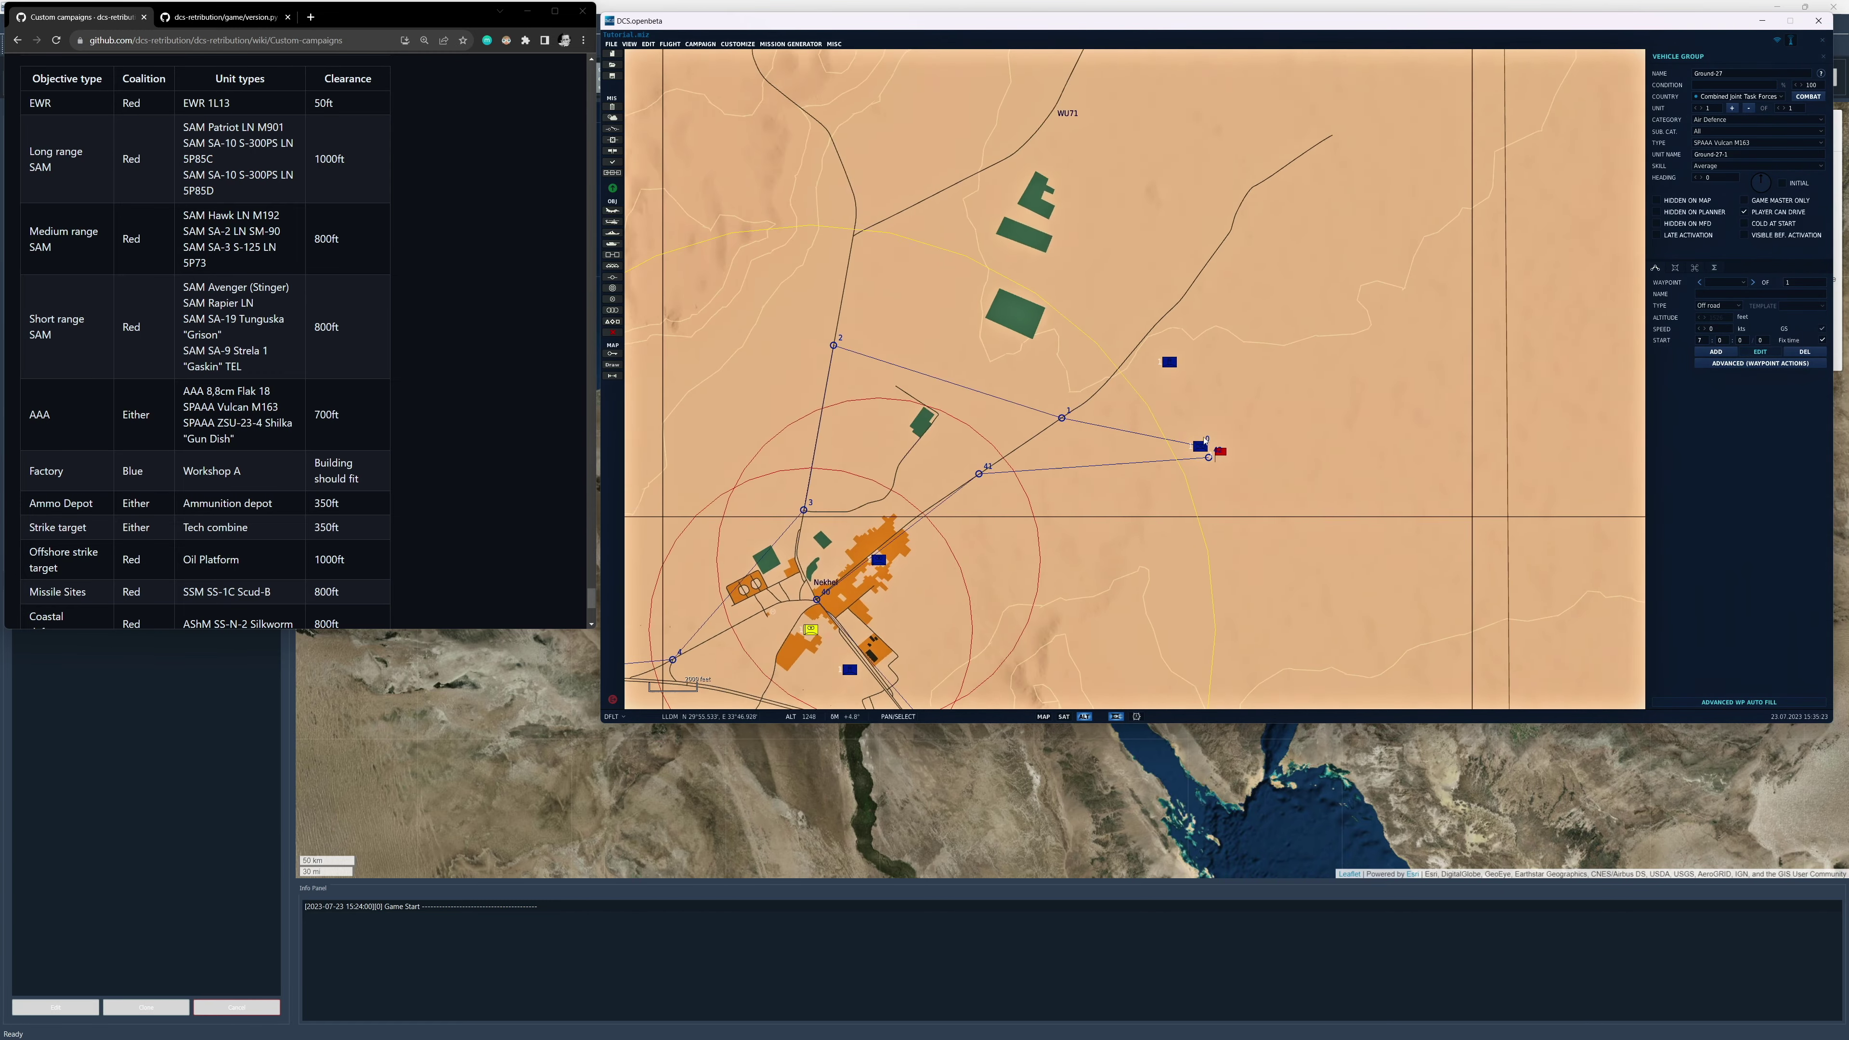
{"action": "left_click", "coordinate": [1244, 454]}
Pan and zoom the map to inspect the waypoints west of Nekhel.
{"action": "scroll", "coordinate": [1034, 489], "scroll_direction": "down", "scroll_amount": 5}
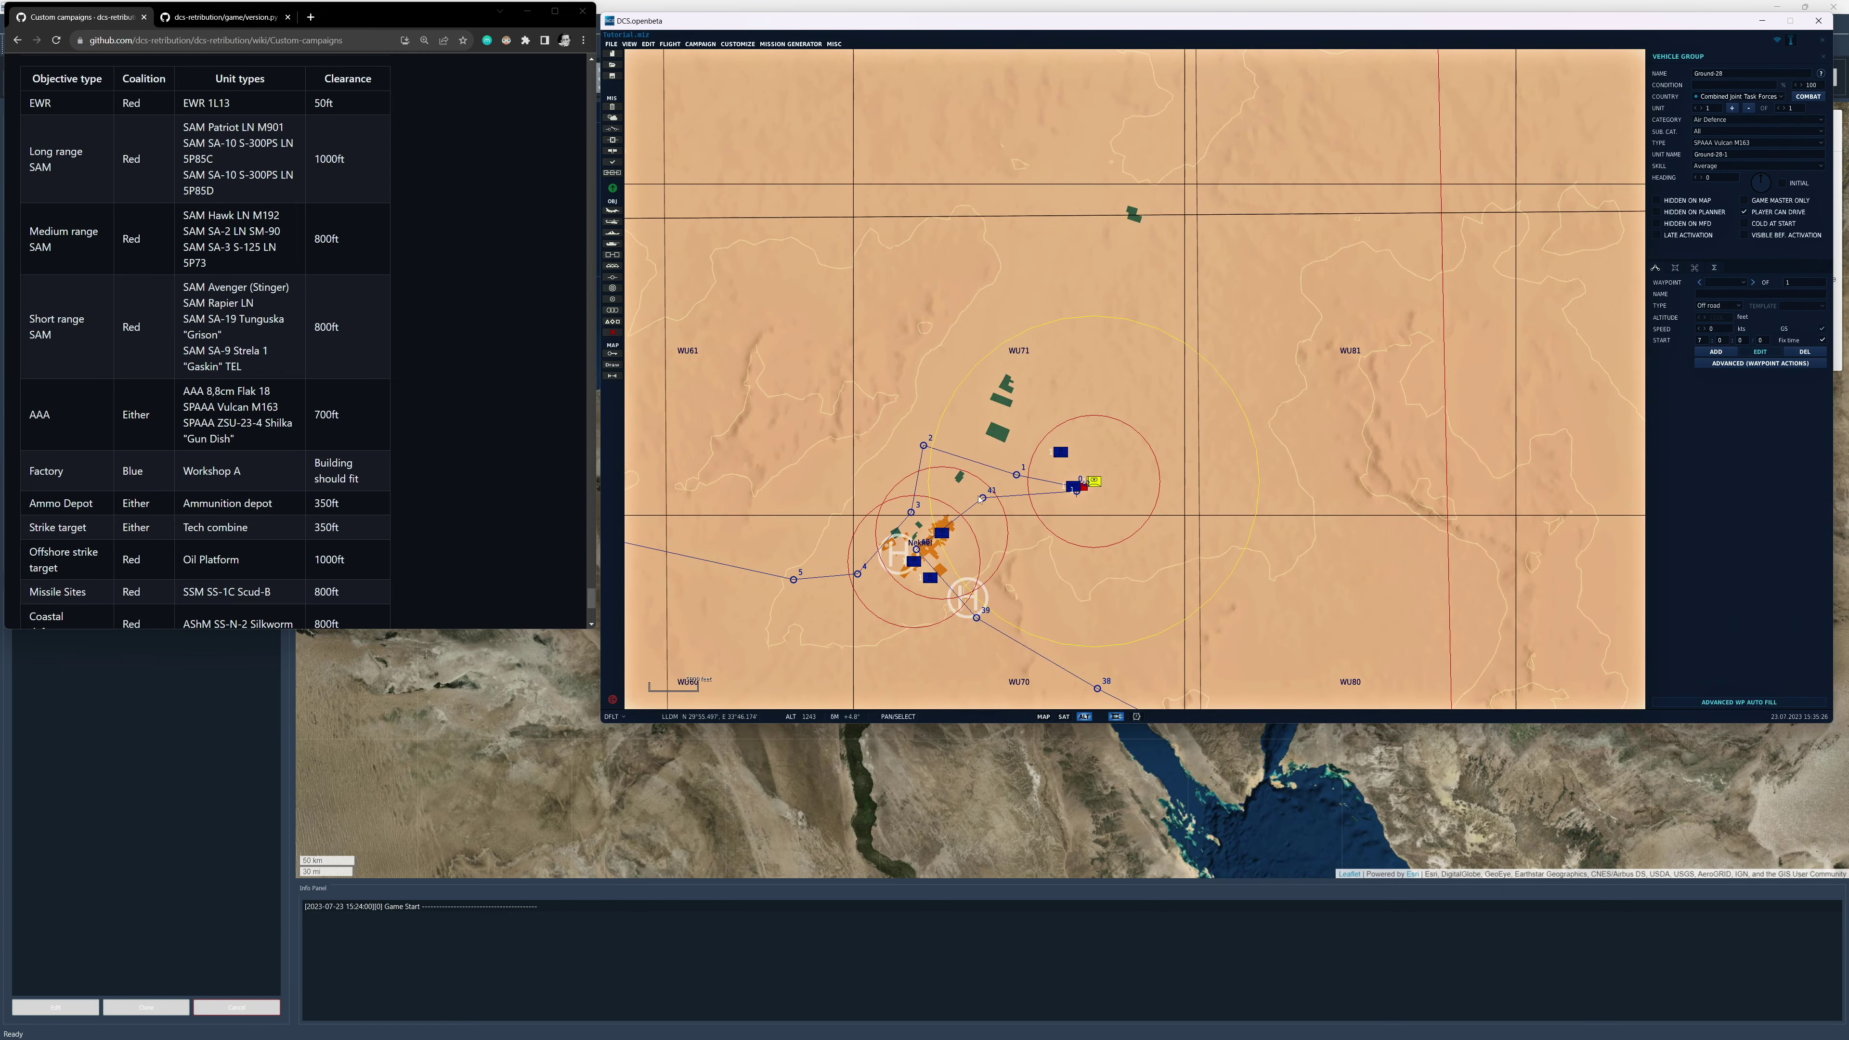
{"action": "right_click_drag", "start_coordinate": [980, 498], "coordinate": [1262, 434]}
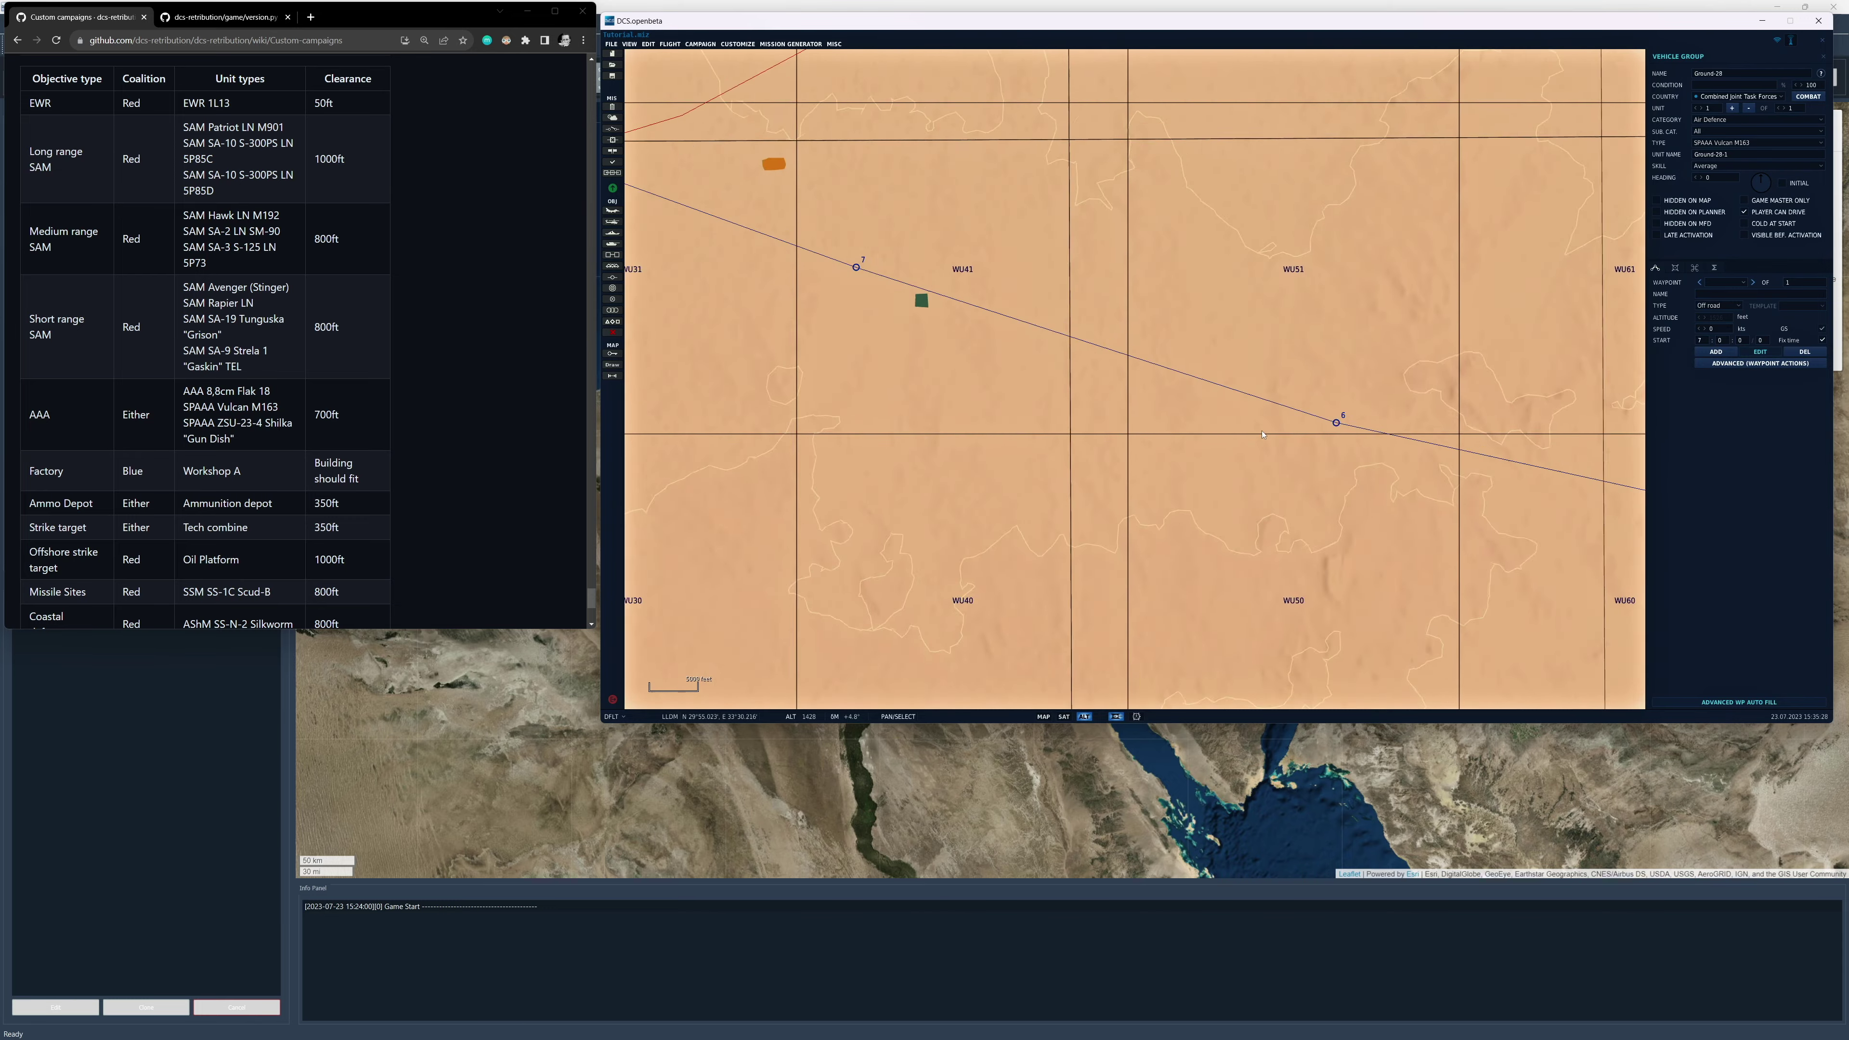
{"action": "scroll", "coordinate": [1262, 434], "scroll_direction": "down", "scroll_amount": 5}
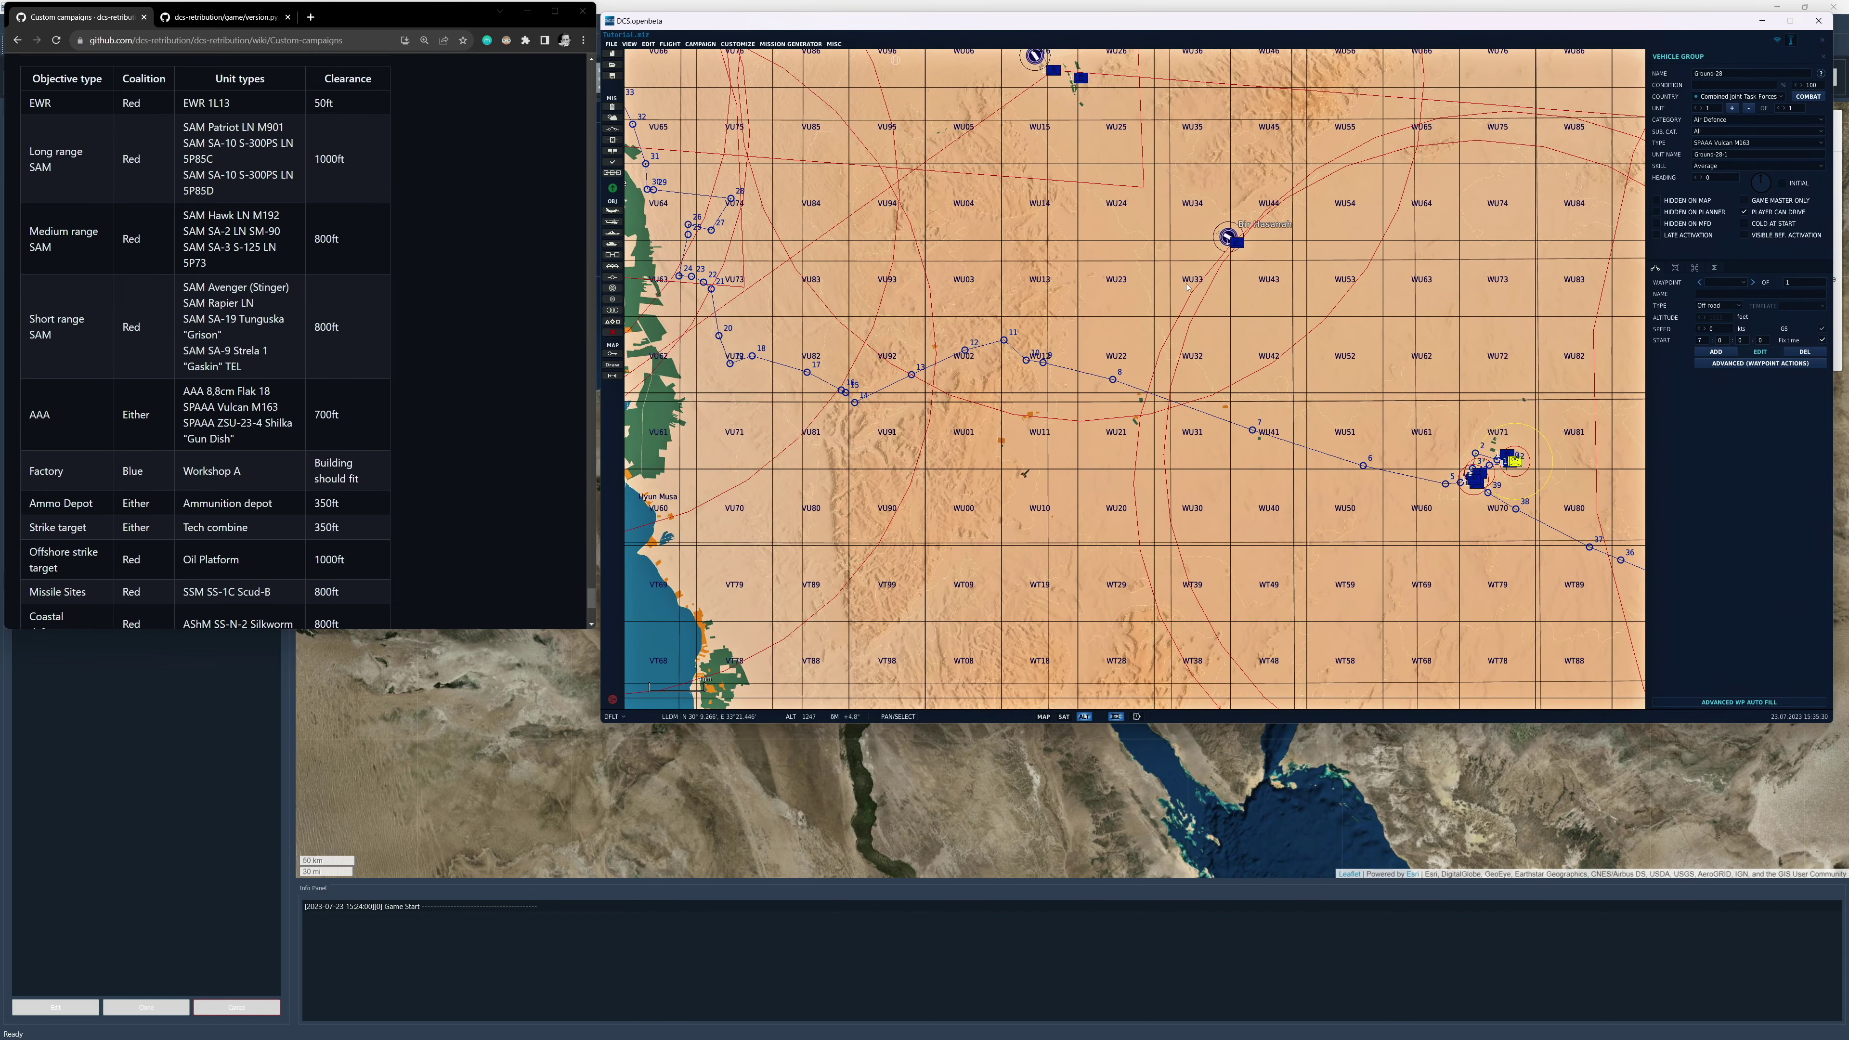
{"action": "scroll", "coordinate": [1186, 286], "scroll_direction": "up", "scroll_amount": 10}
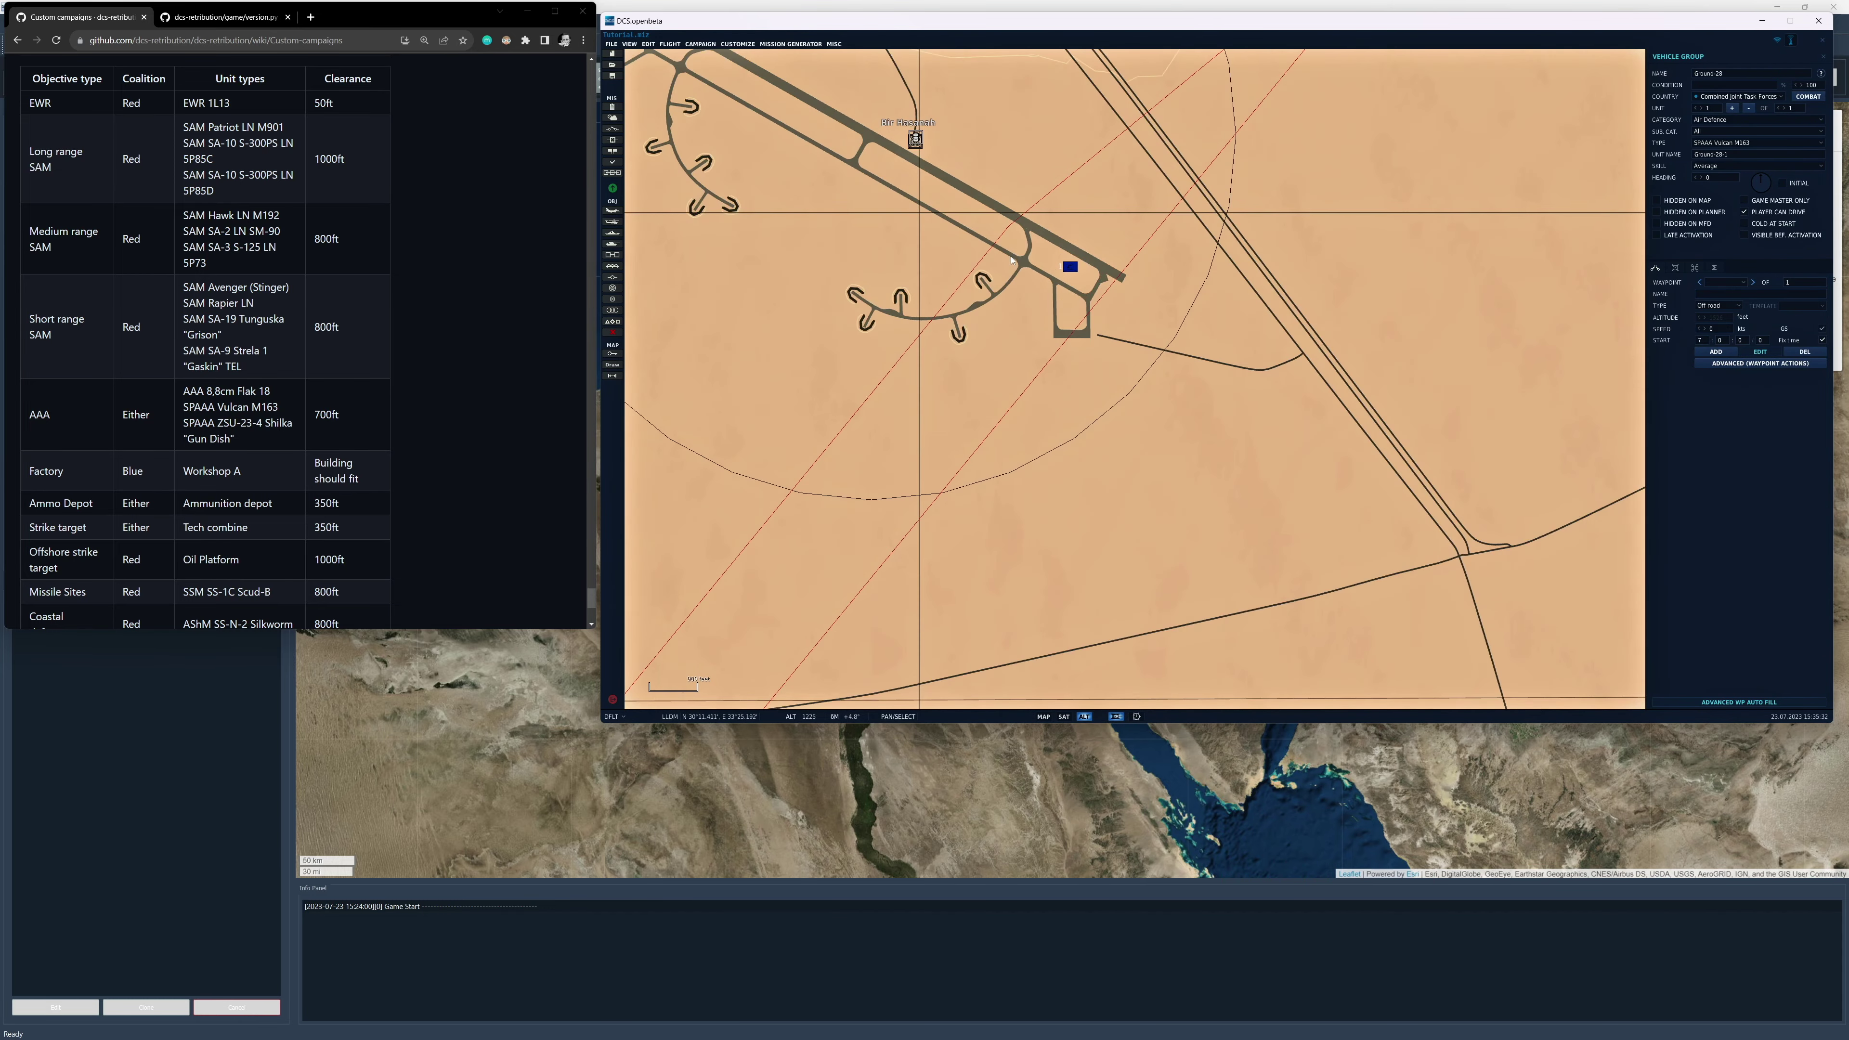
{"action": "scroll", "coordinate": [1011, 259], "scroll_direction": "up", "scroll_amount": 2}
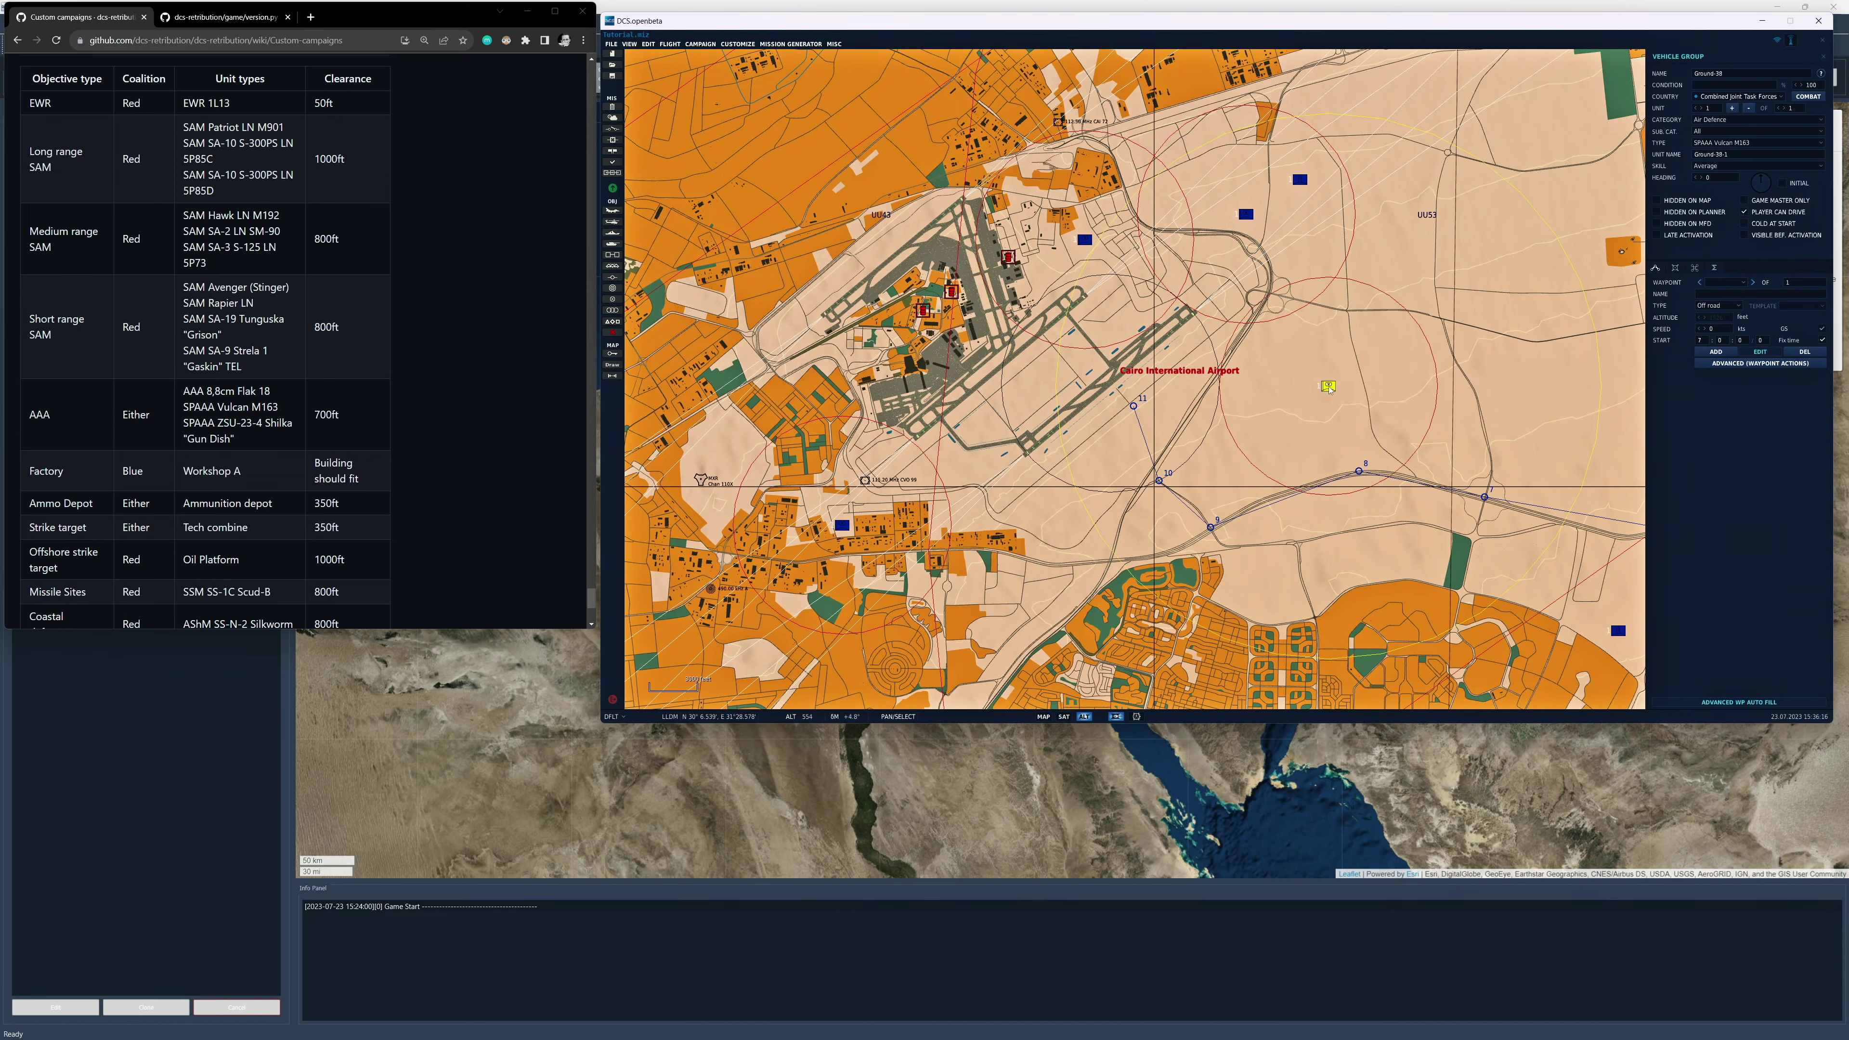
{"action": "scroll", "coordinate": [1310, 373], "scroll_direction": "down", "scroll_amount": 3}
{"action": "scroll", "coordinate": [1303, 394], "scroll_direction": "down", "scroll_amount": 3}
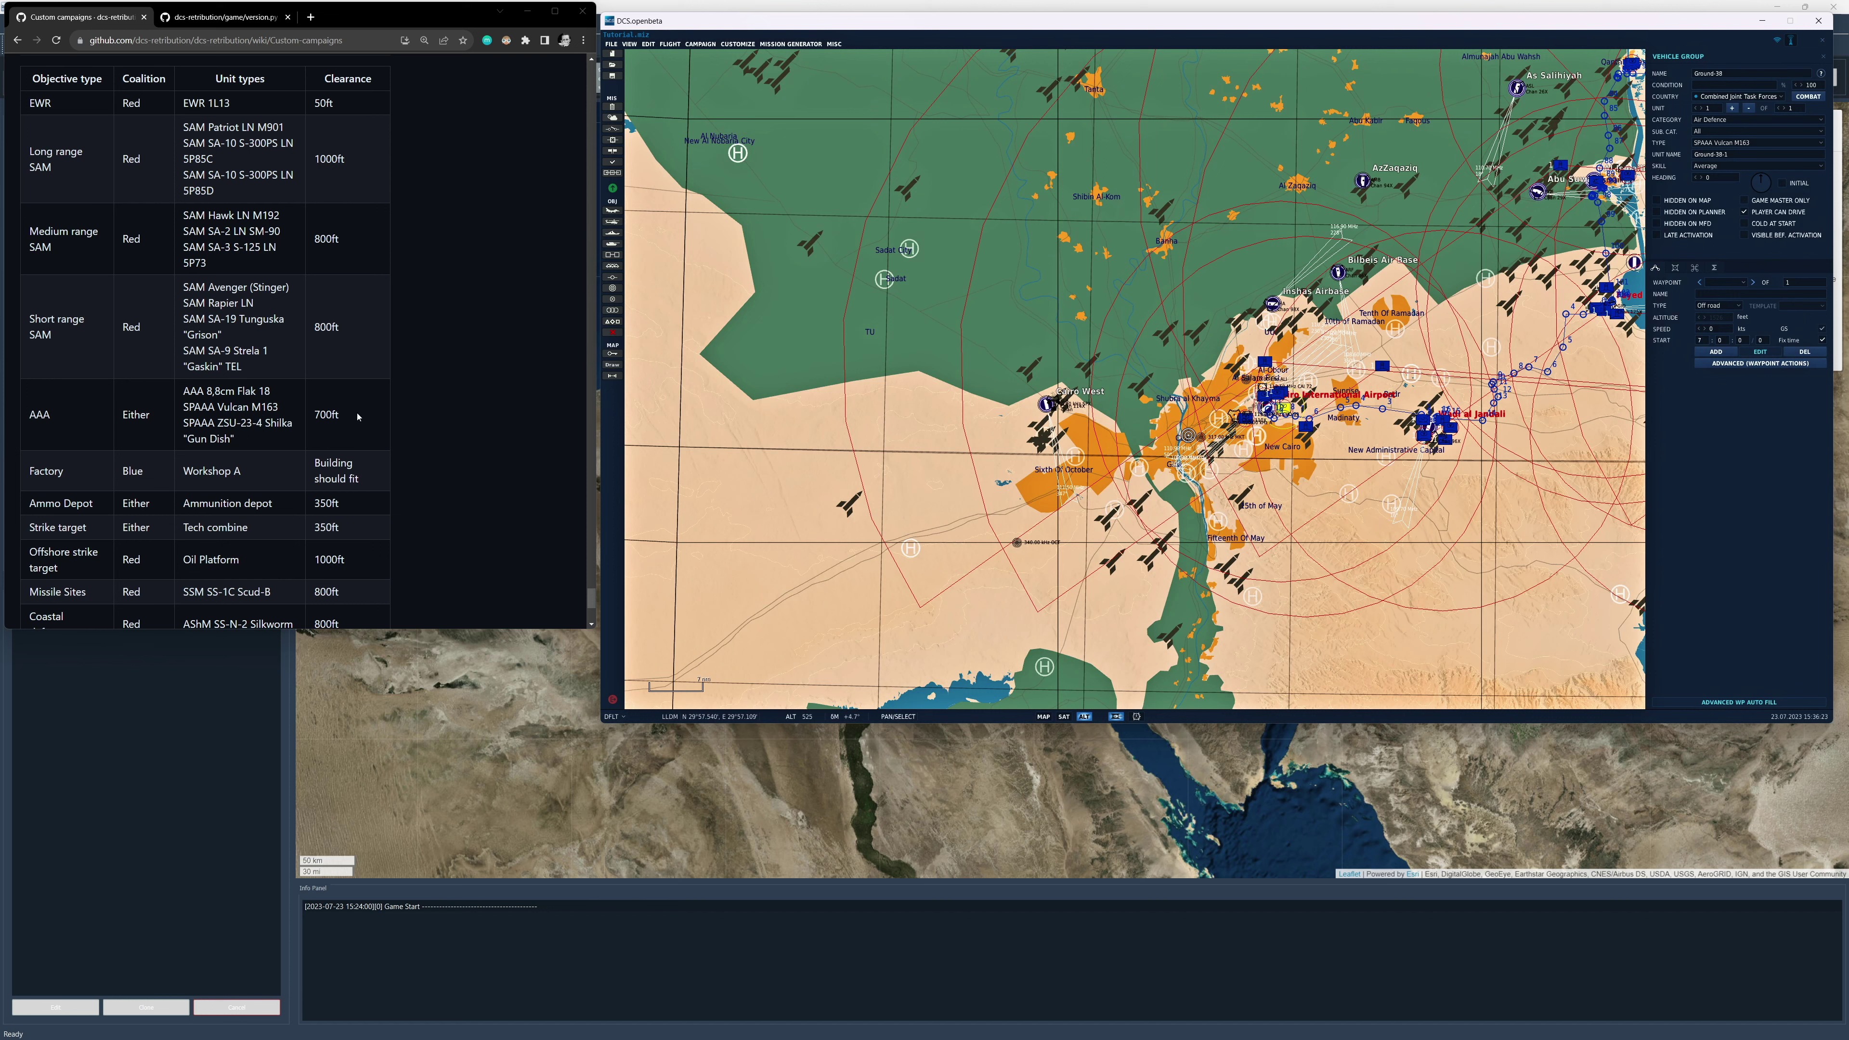
Save the mission, mark SSM SS-1C Scud-B in the wiki table, and pan the map east toward Suez.
{"action": "left_click", "coordinate": [612, 43]}
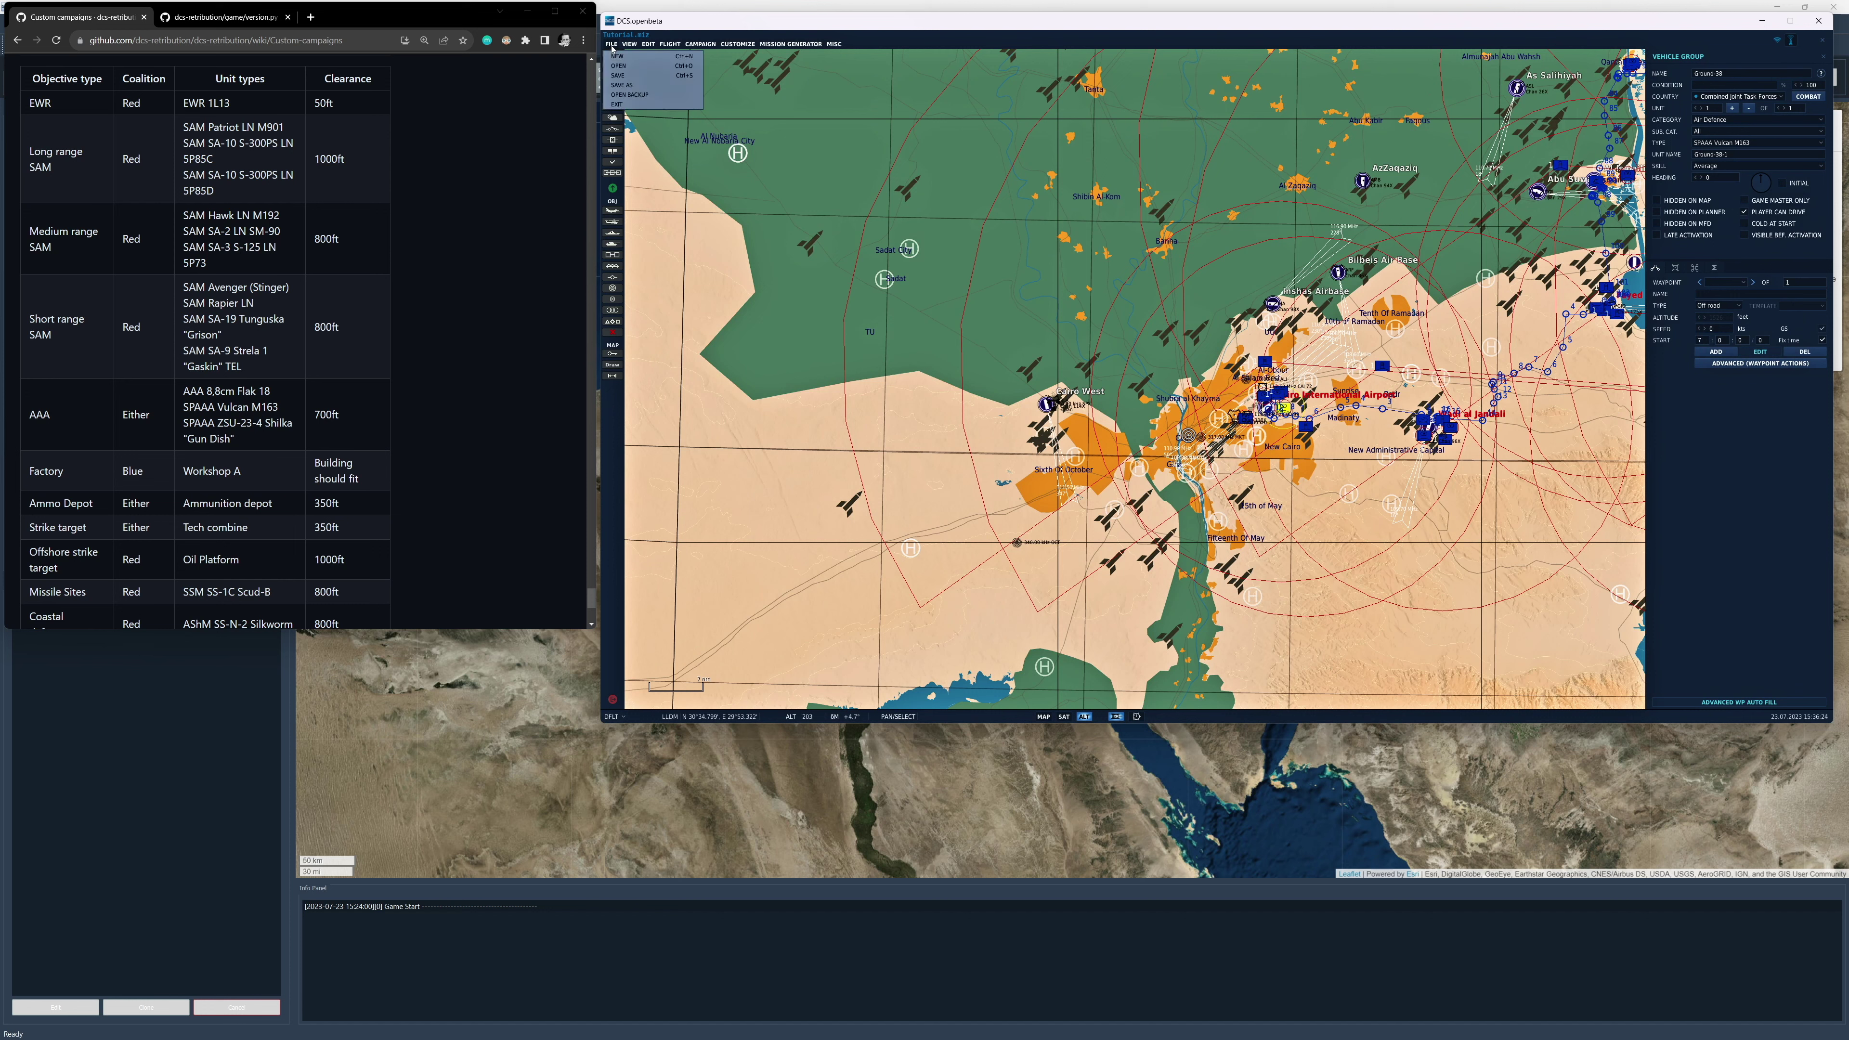
{"action": "left_click", "coordinate": [625, 76]}
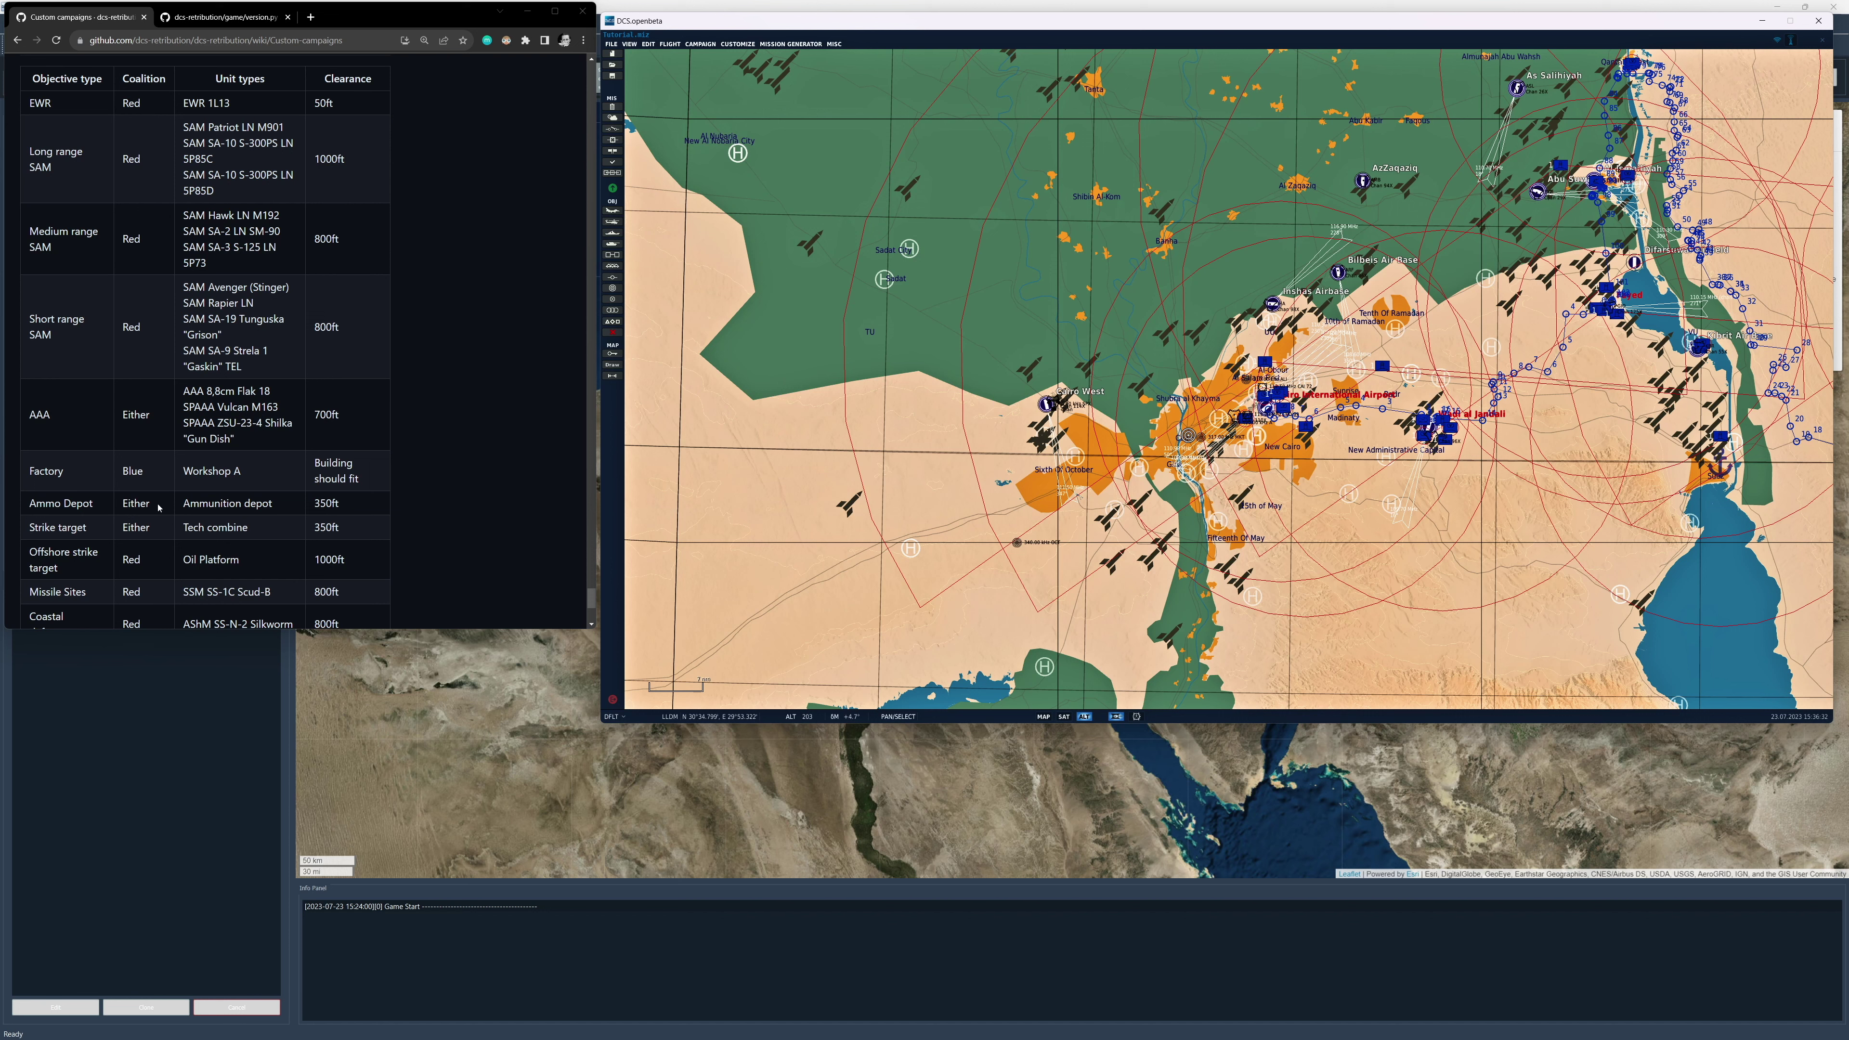
{"action": "scroll", "coordinate": [197, 532], "scroll_direction": "down", "scroll_amount": 2}
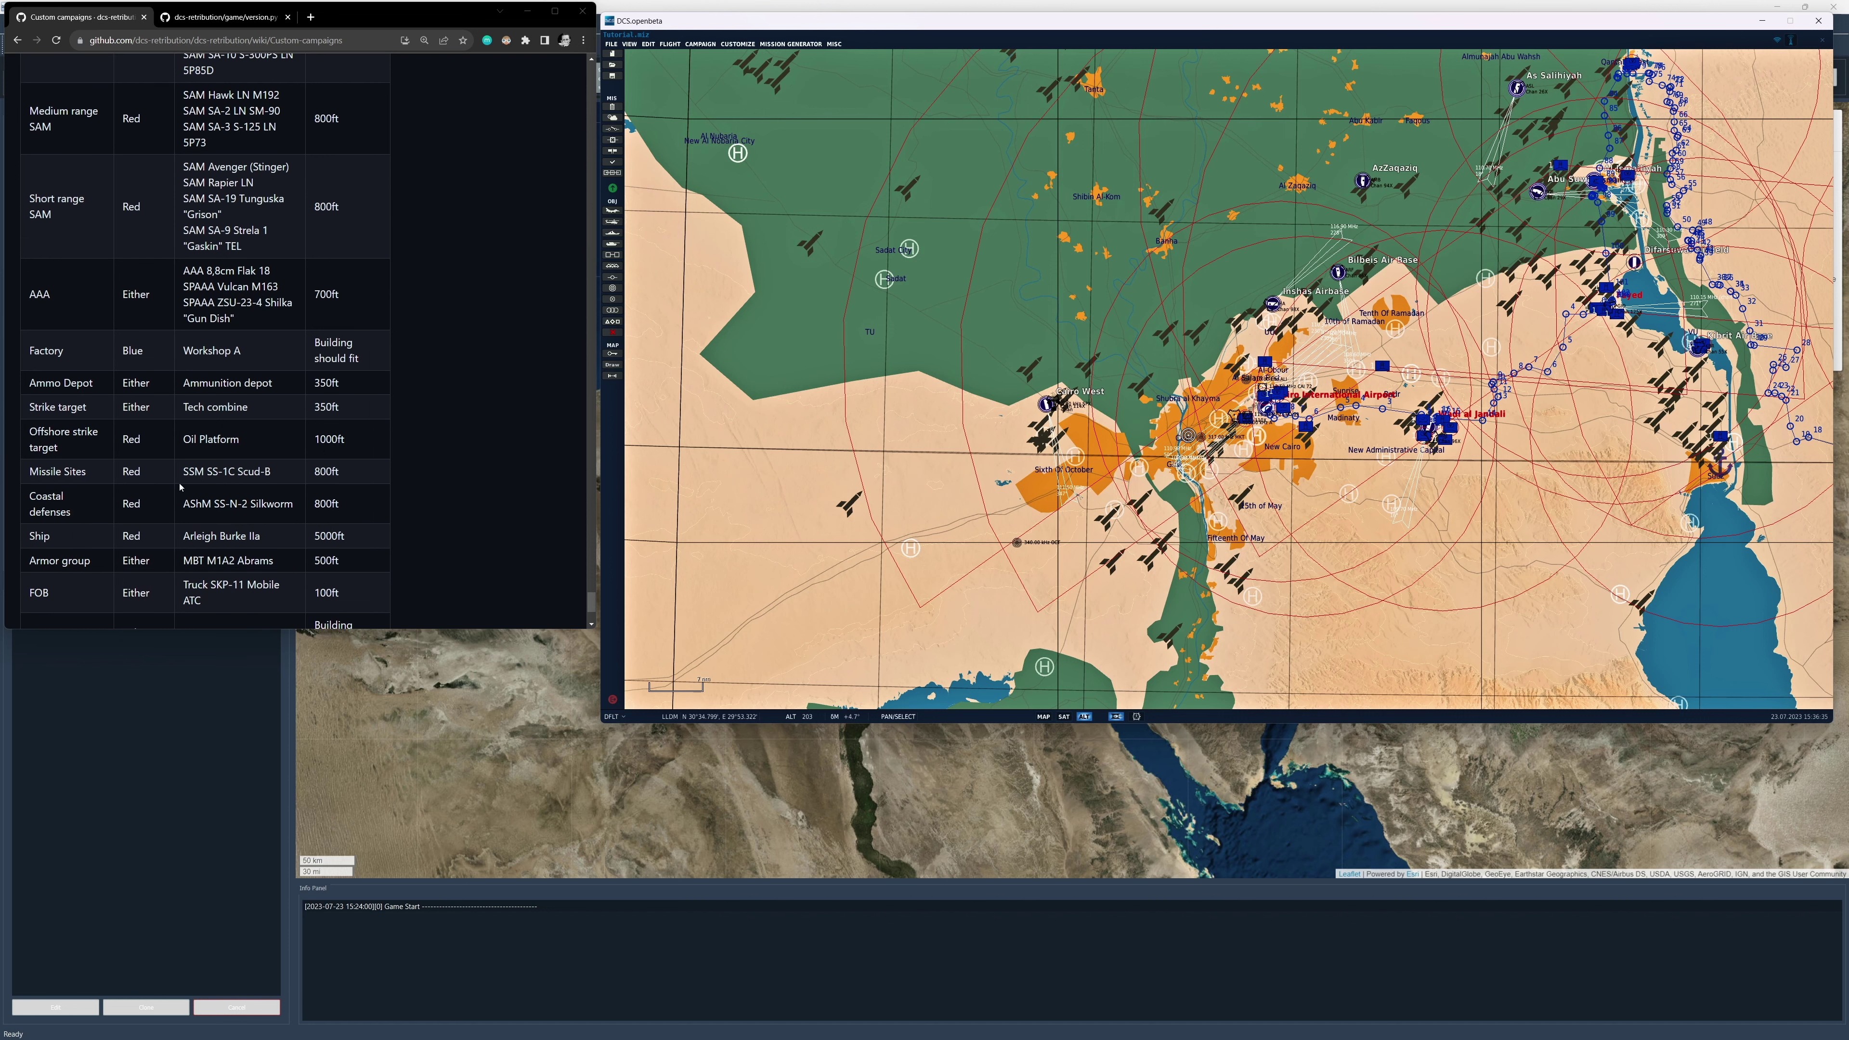
{"action": "left_click_drag", "start_coordinate": [184, 472], "coordinate": [281, 472]}
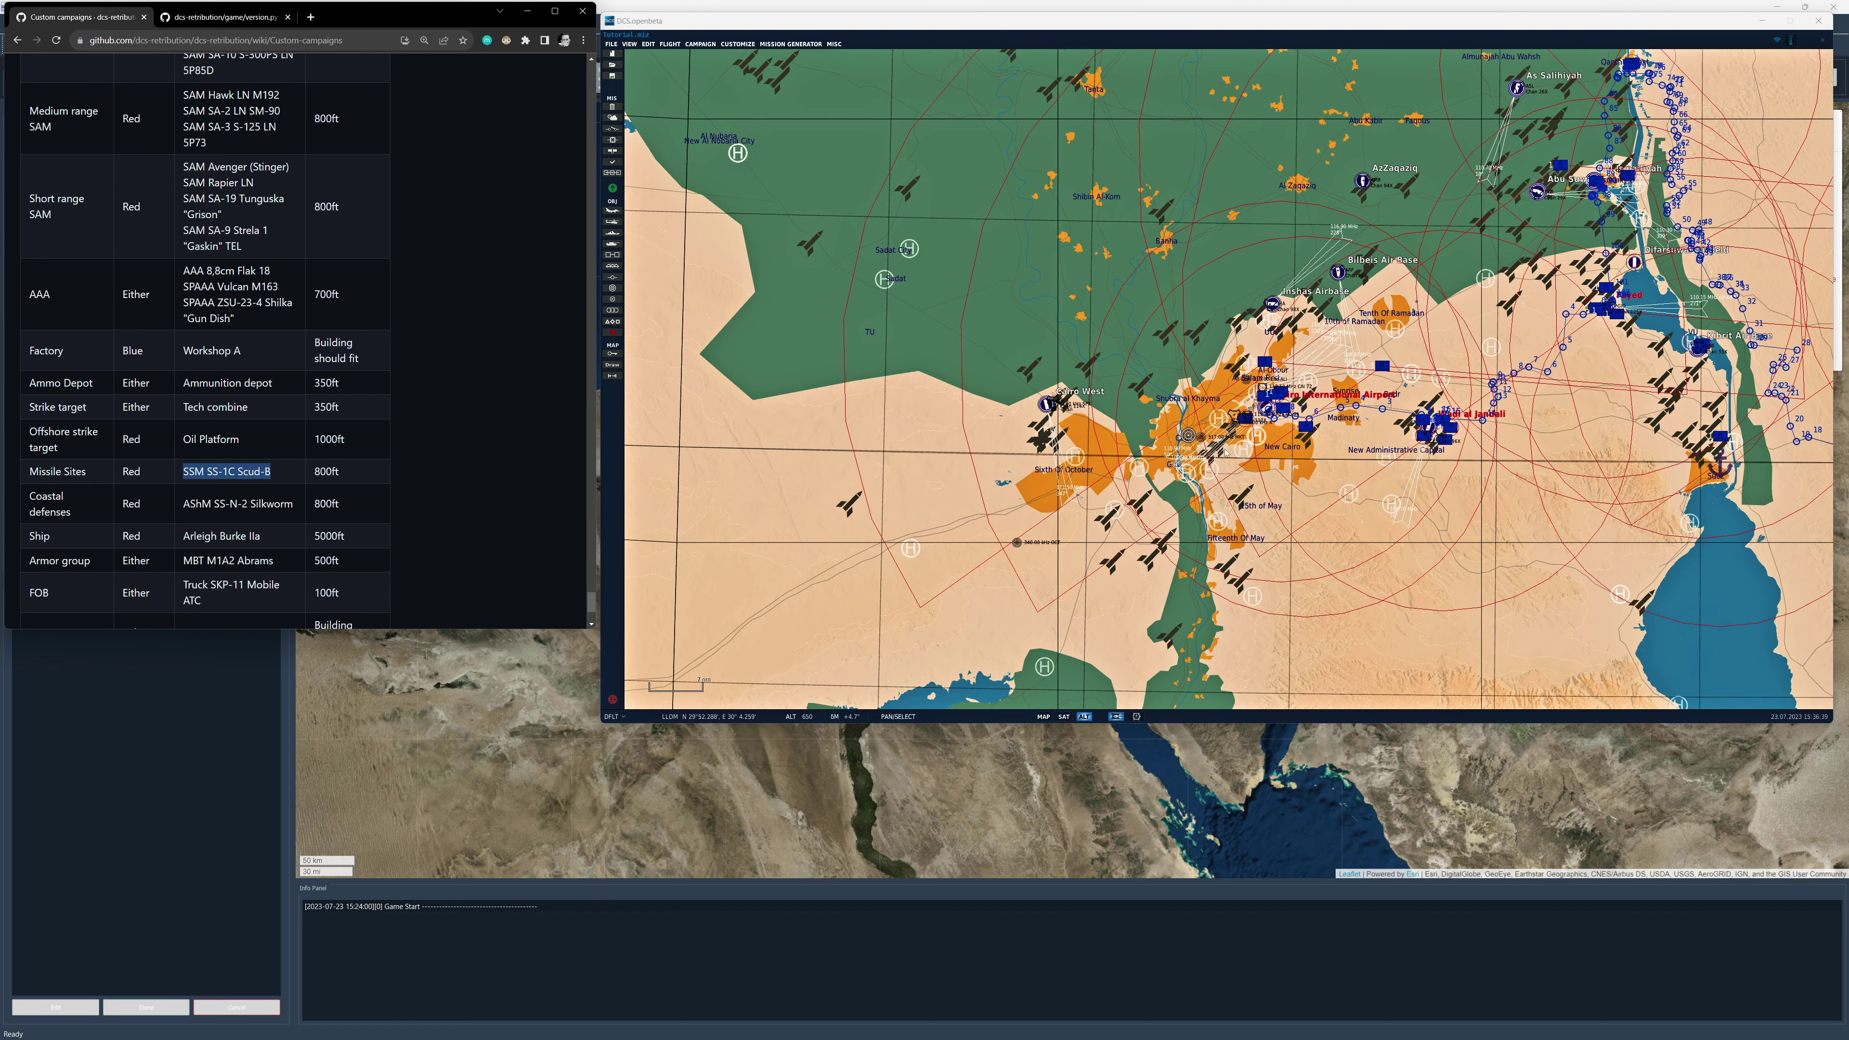
{"action": "left_click_drag", "start_coordinate": [1581, 340], "coordinate": [1108, 396]}
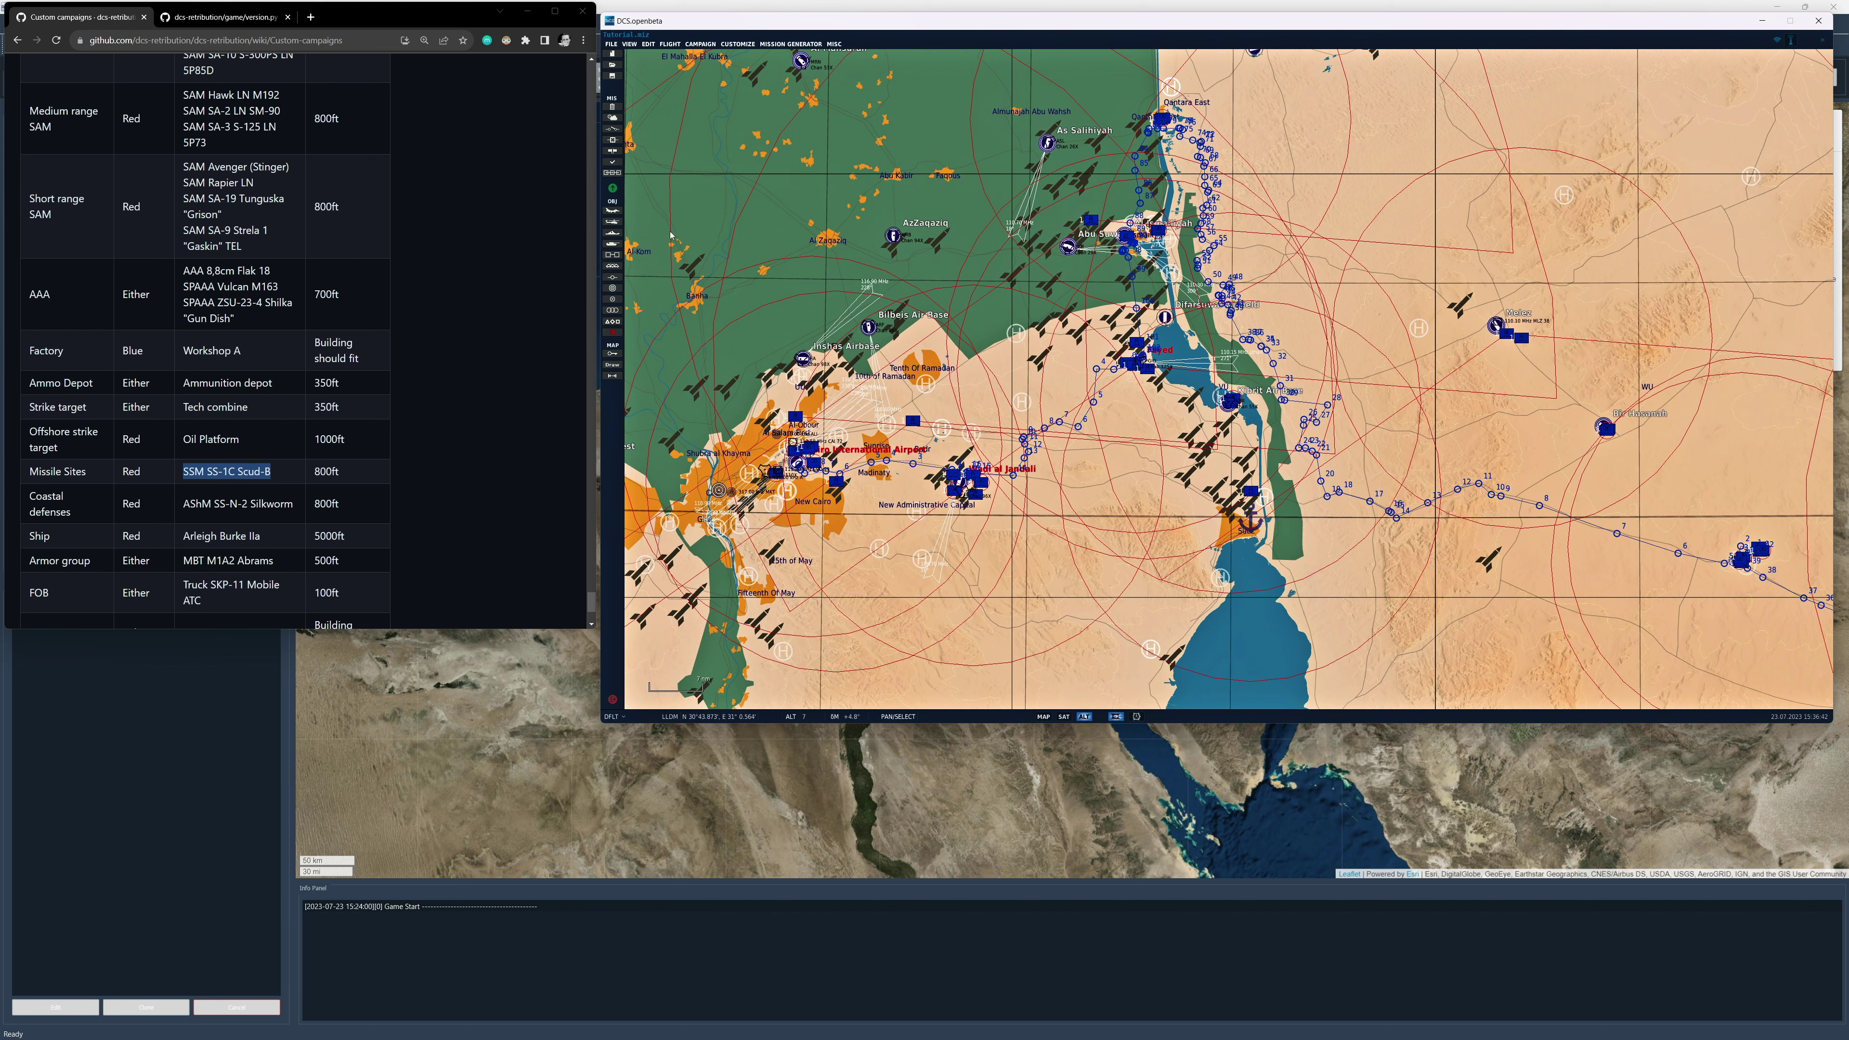
Set up a new vehicle group for CJTF Red, category Missiles, type SSM SS-1C Scud-B.
{"action": "left_click", "coordinate": [612, 244]}
{"action": "left_click", "coordinate": [1750, 100]}
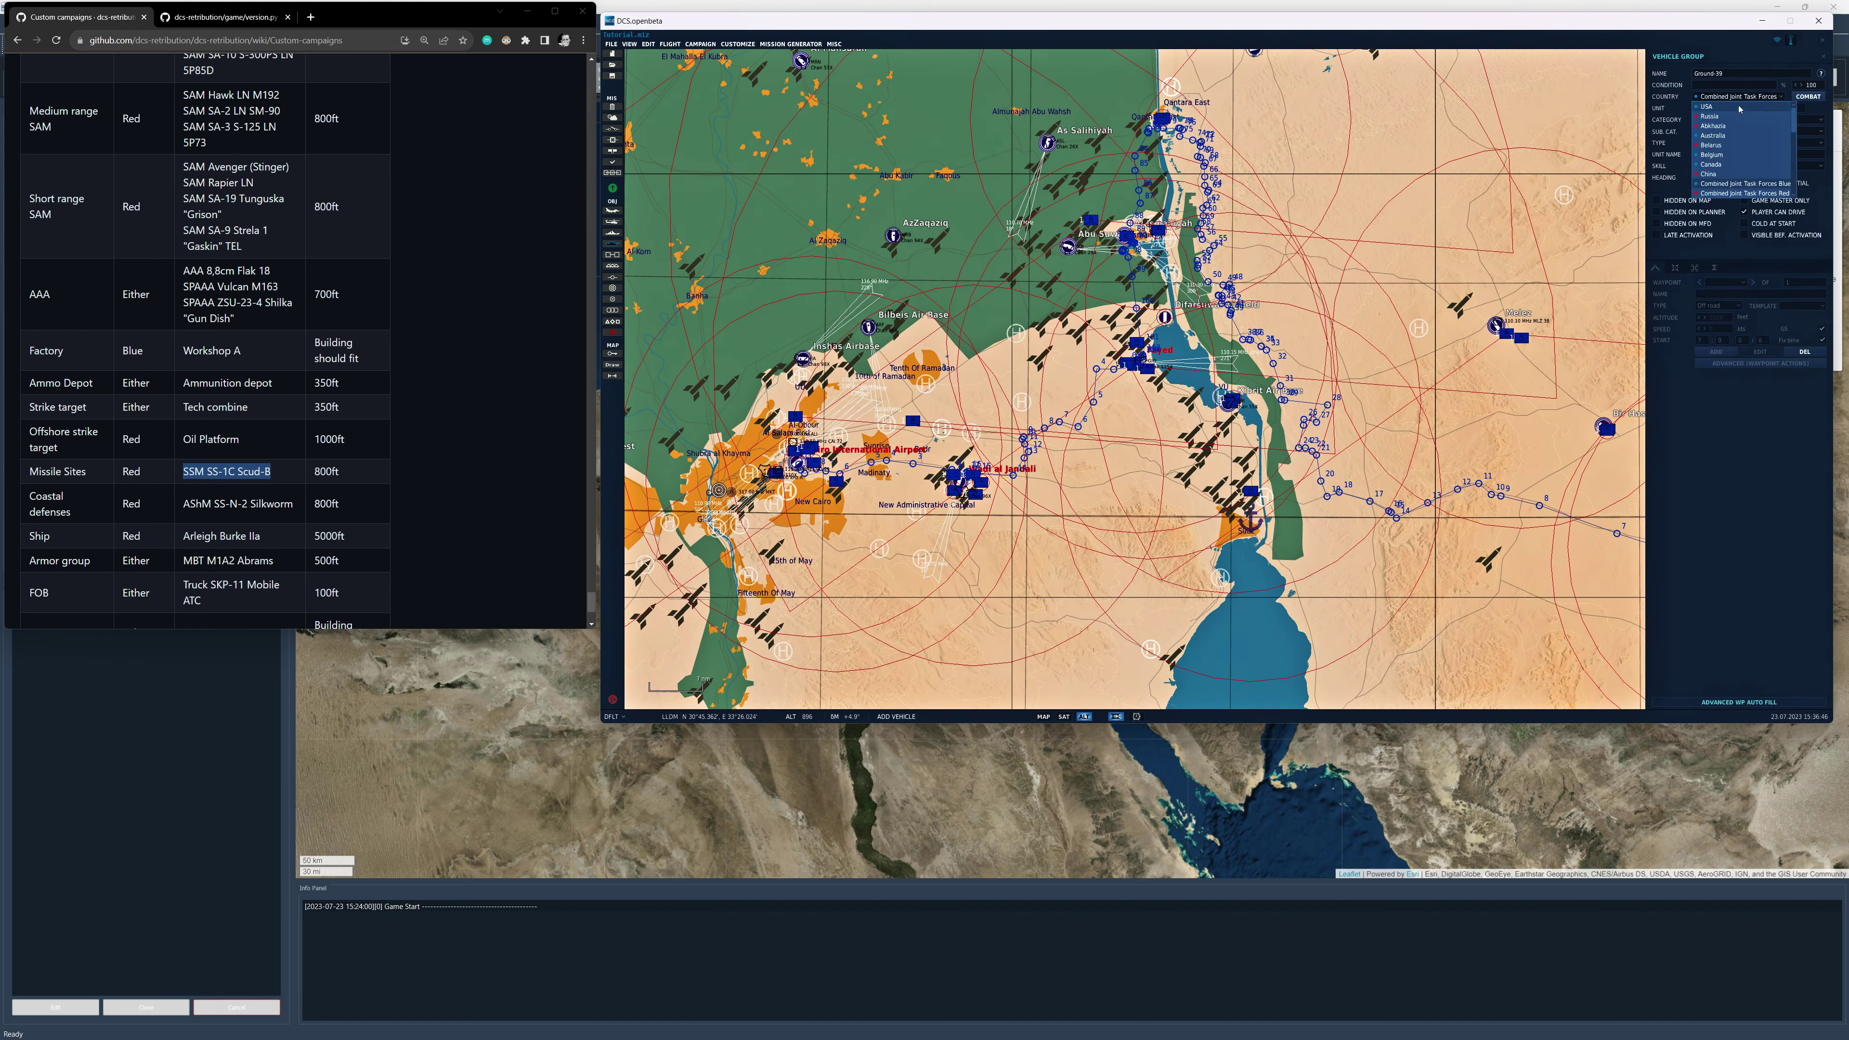
{"action": "left_click", "coordinate": [1731, 194]}
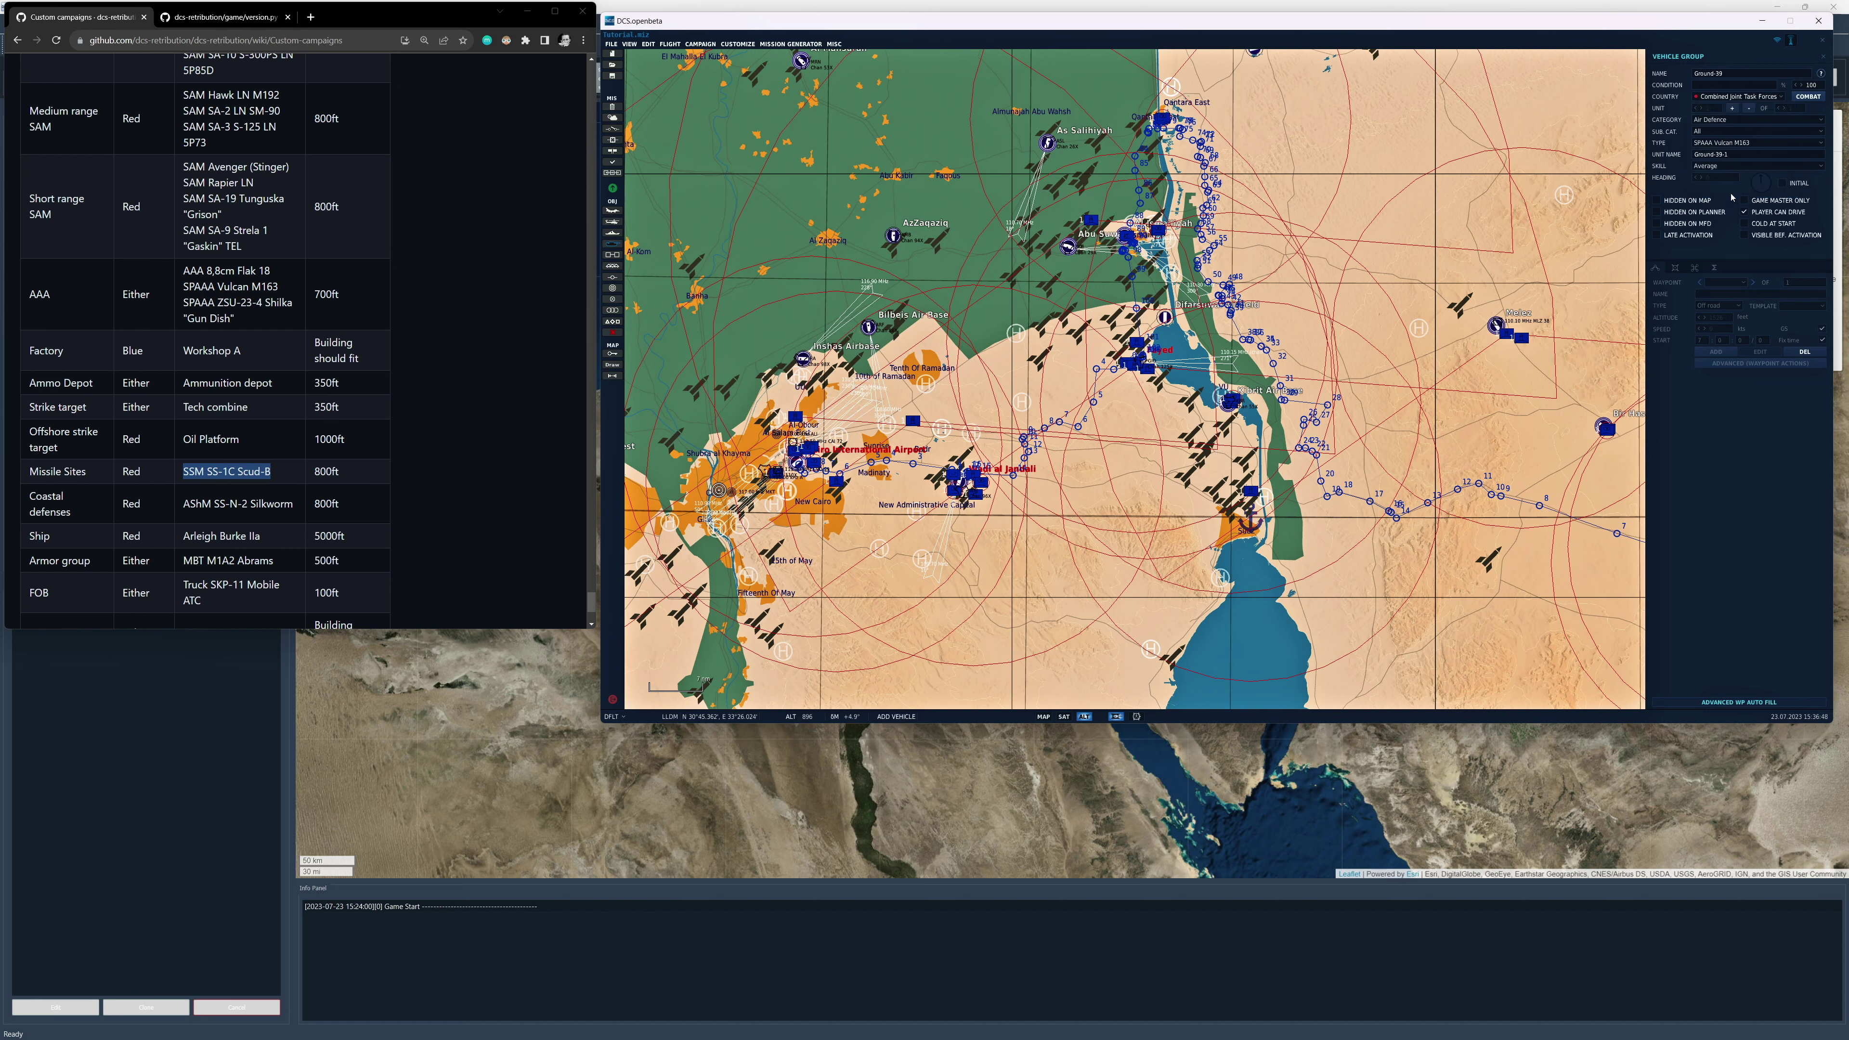
{"action": "left_click", "coordinate": [1711, 119]}
{"action": "left_click", "coordinate": [1714, 179]}
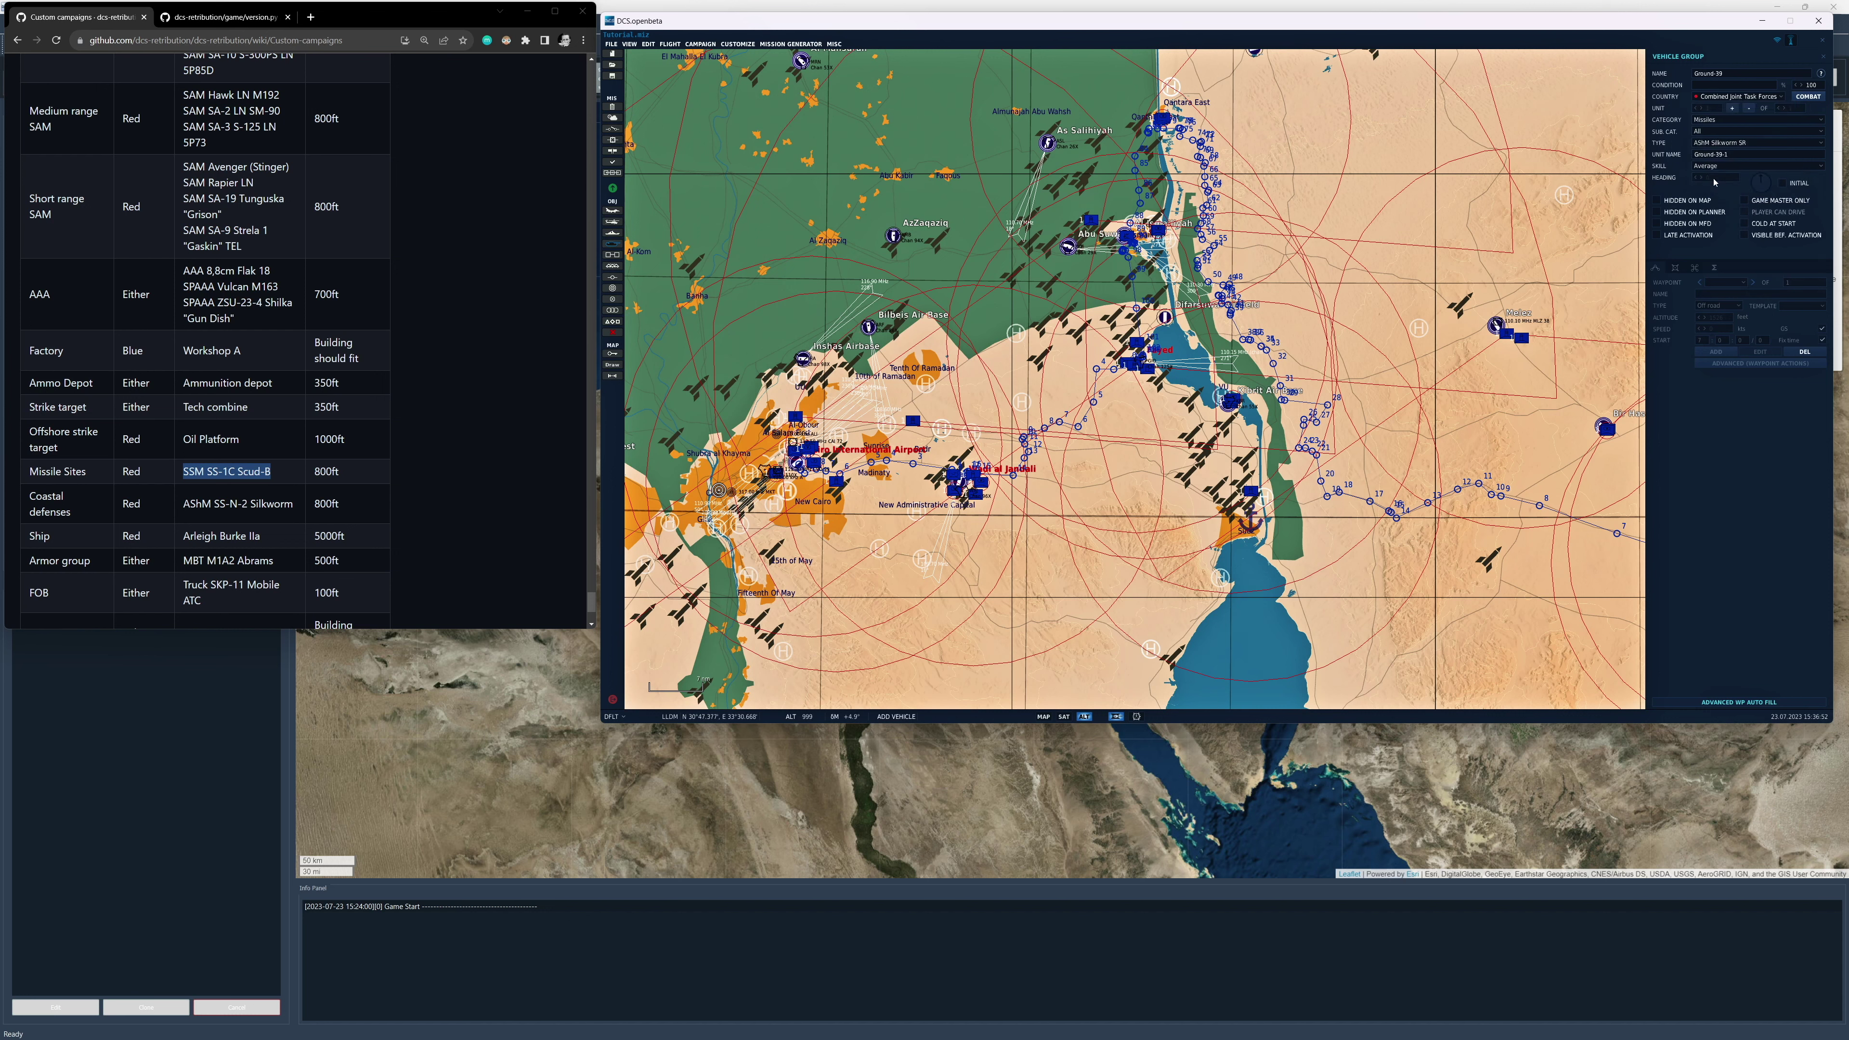
{"action": "left_click", "coordinate": [1728, 144]}
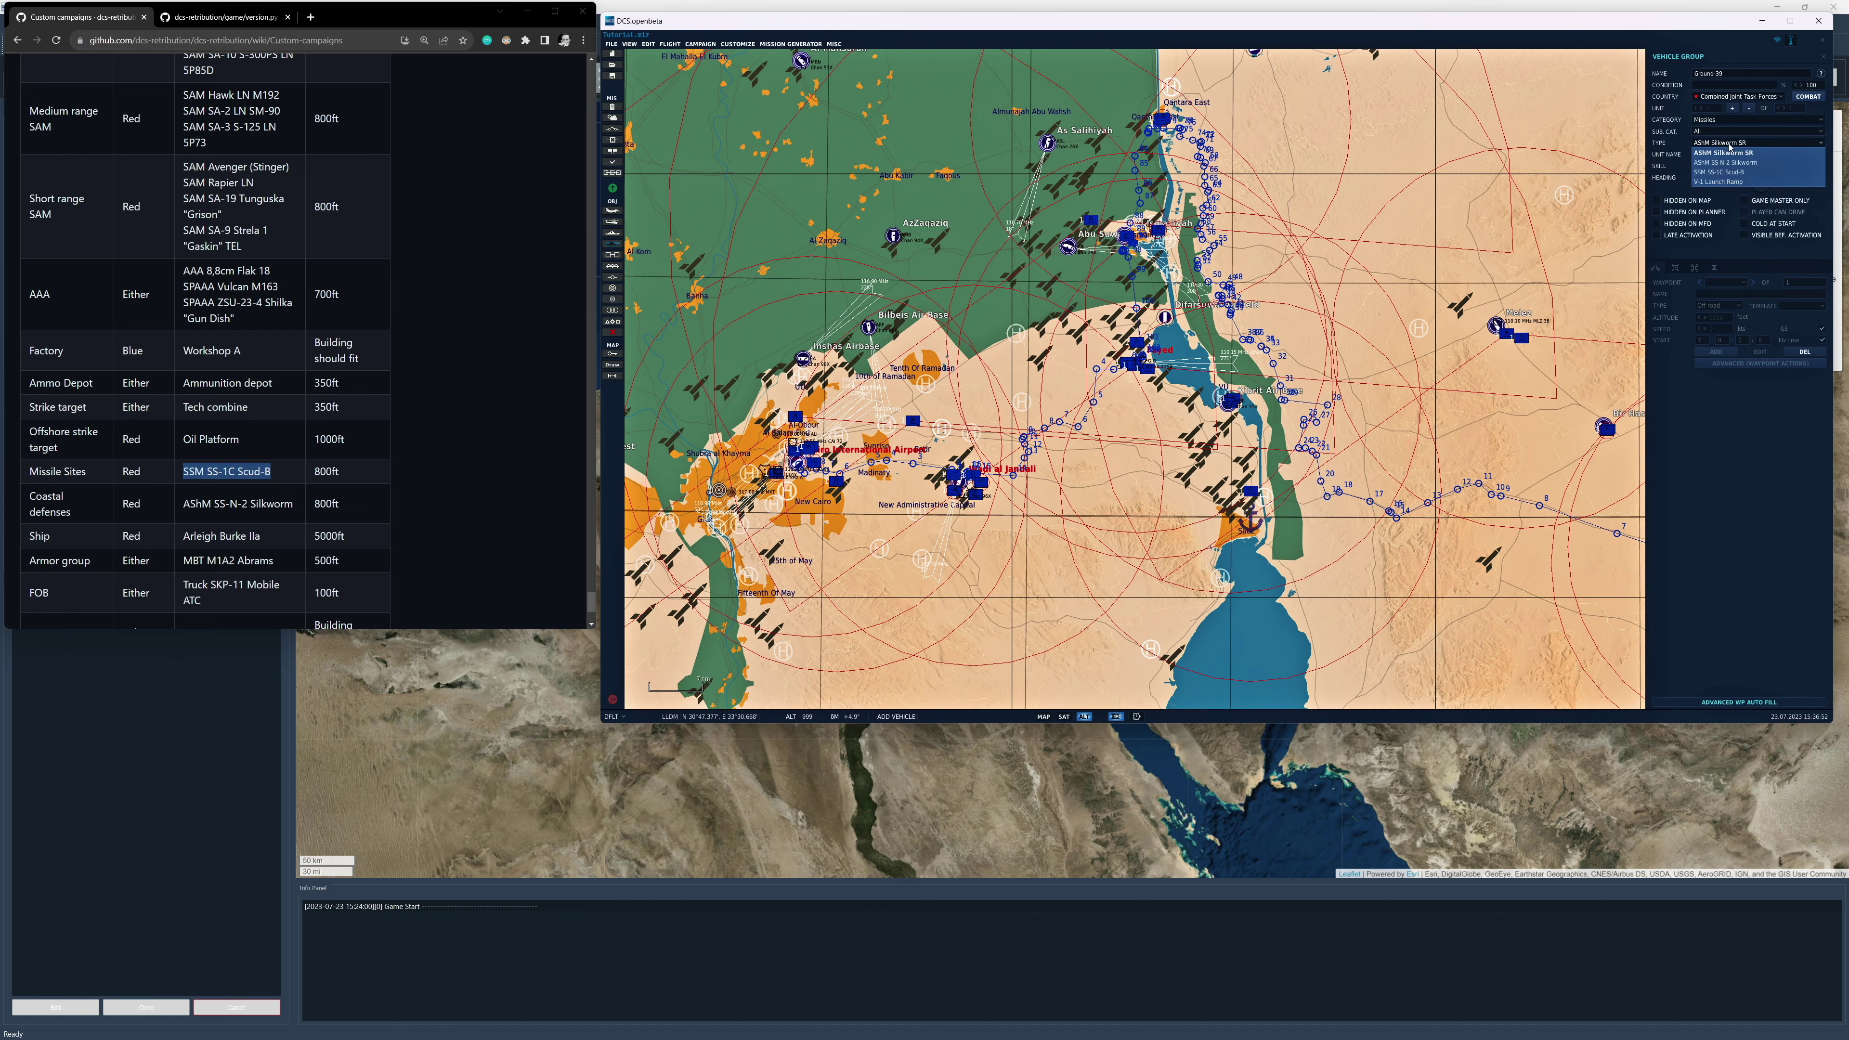
{"action": "left_click", "coordinate": [1761, 172]}
Zoom into central Sinai and center on the forest east of the railway.
{"action": "right_click_drag", "start_coordinate": [1523, 443], "coordinate": [1080, 421]}
{"action": "scroll", "coordinate": [1145, 446], "scroll_direction": "up", "scroll_amount": 5}
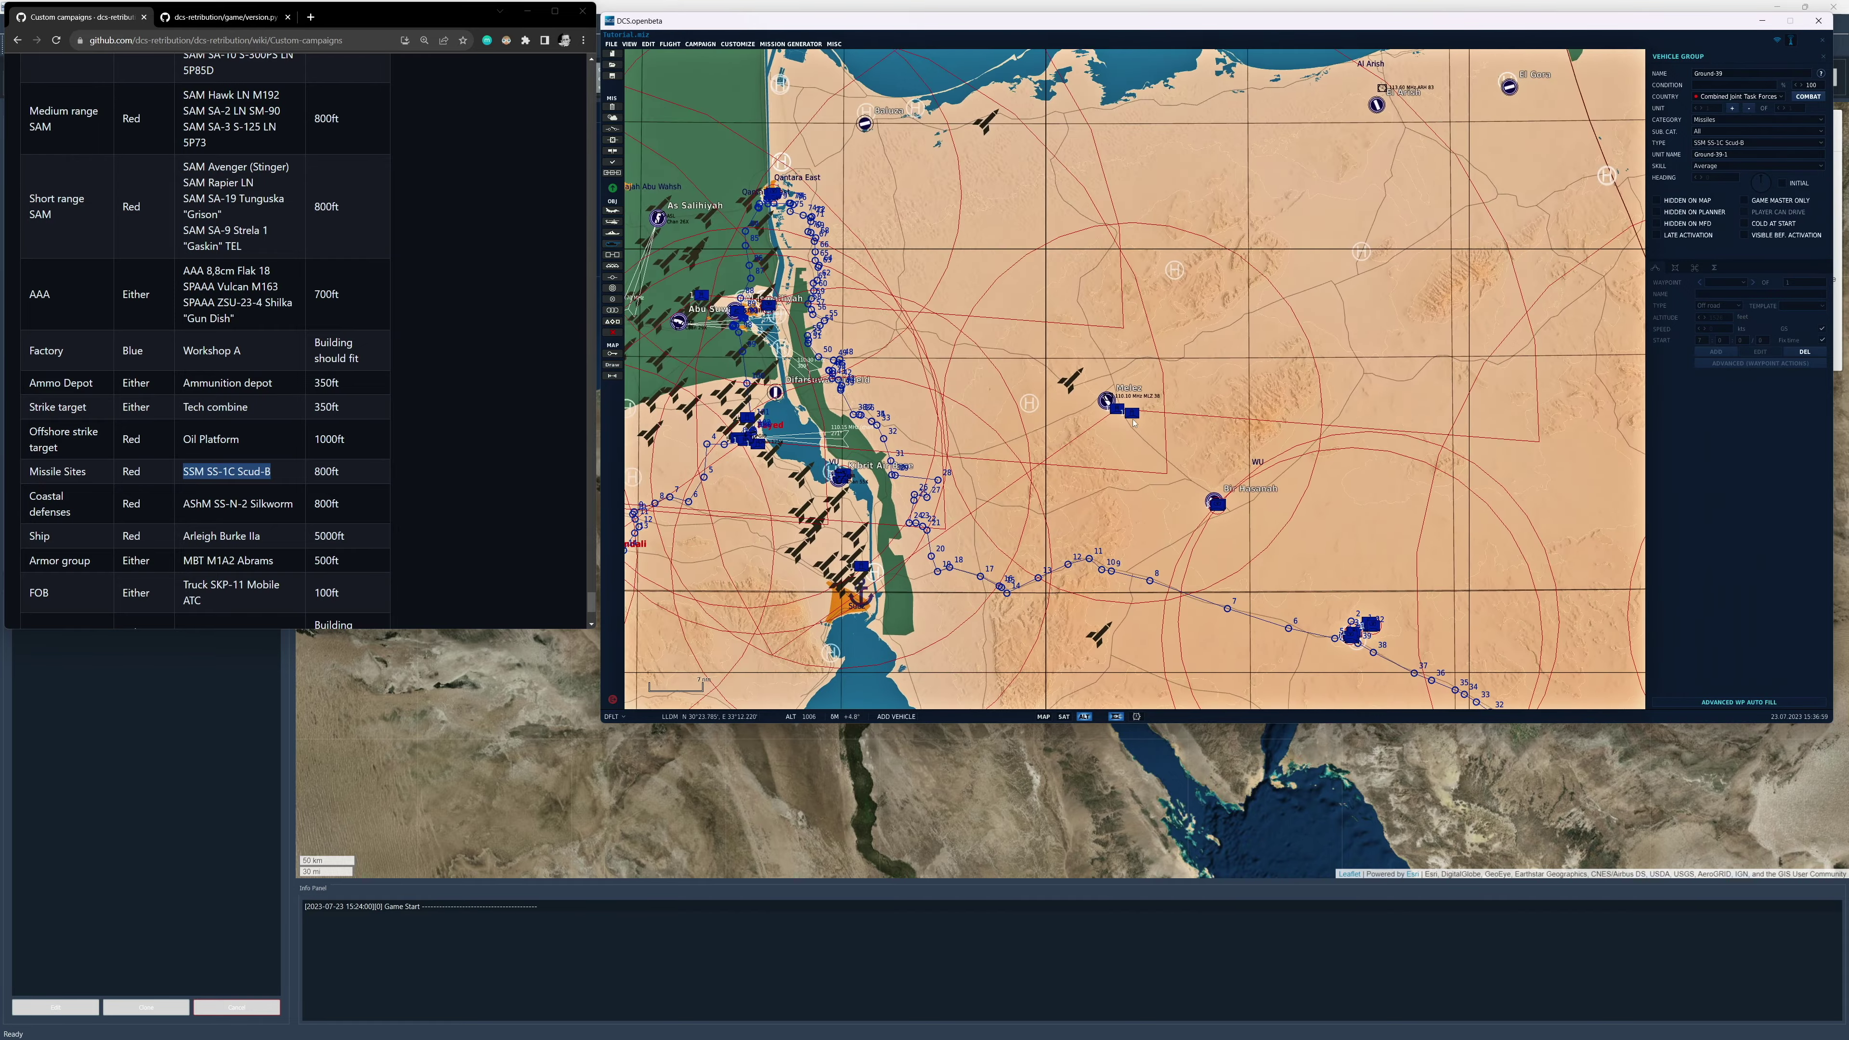
{"action": "scroll", "coordinate": [1148, 443], "scroll_direction": "up", "scroll_amount": 4}
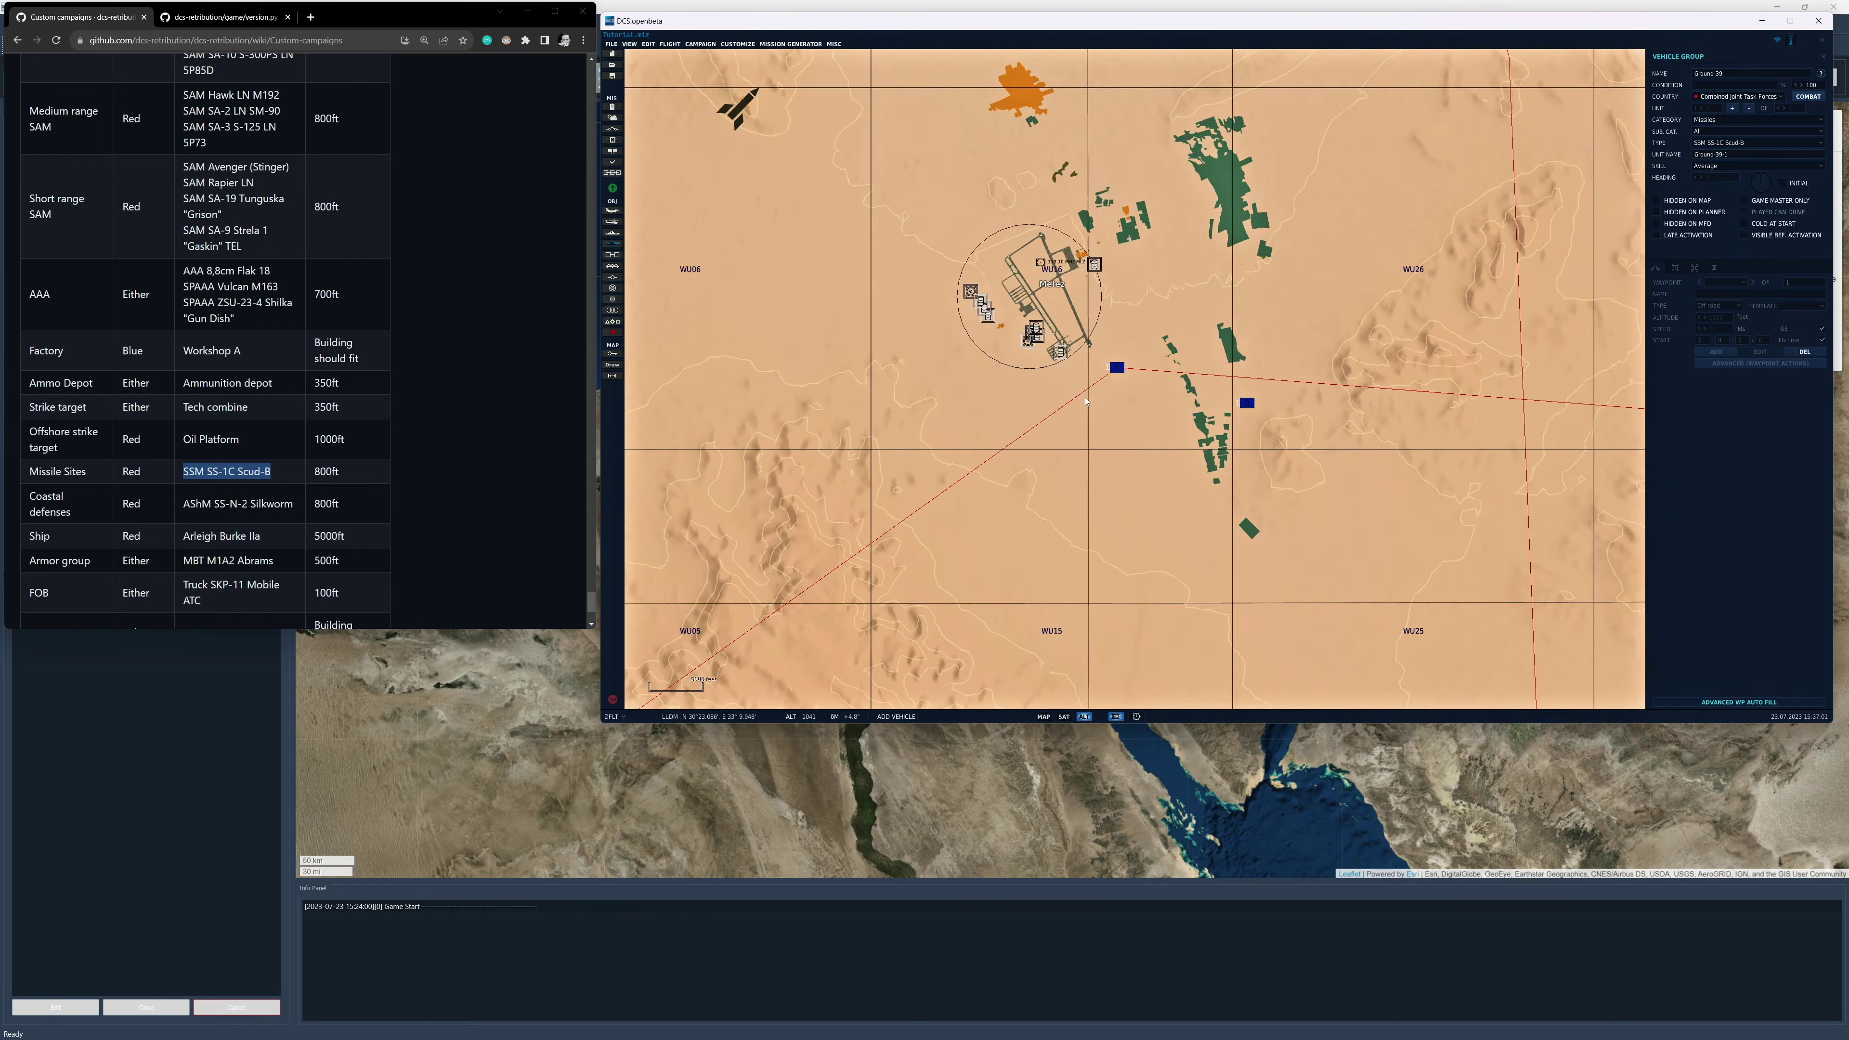
{"action": "scroll", "coordinate": [1231, 439], "scroll_direction": "up", "scroll_amount": 2}
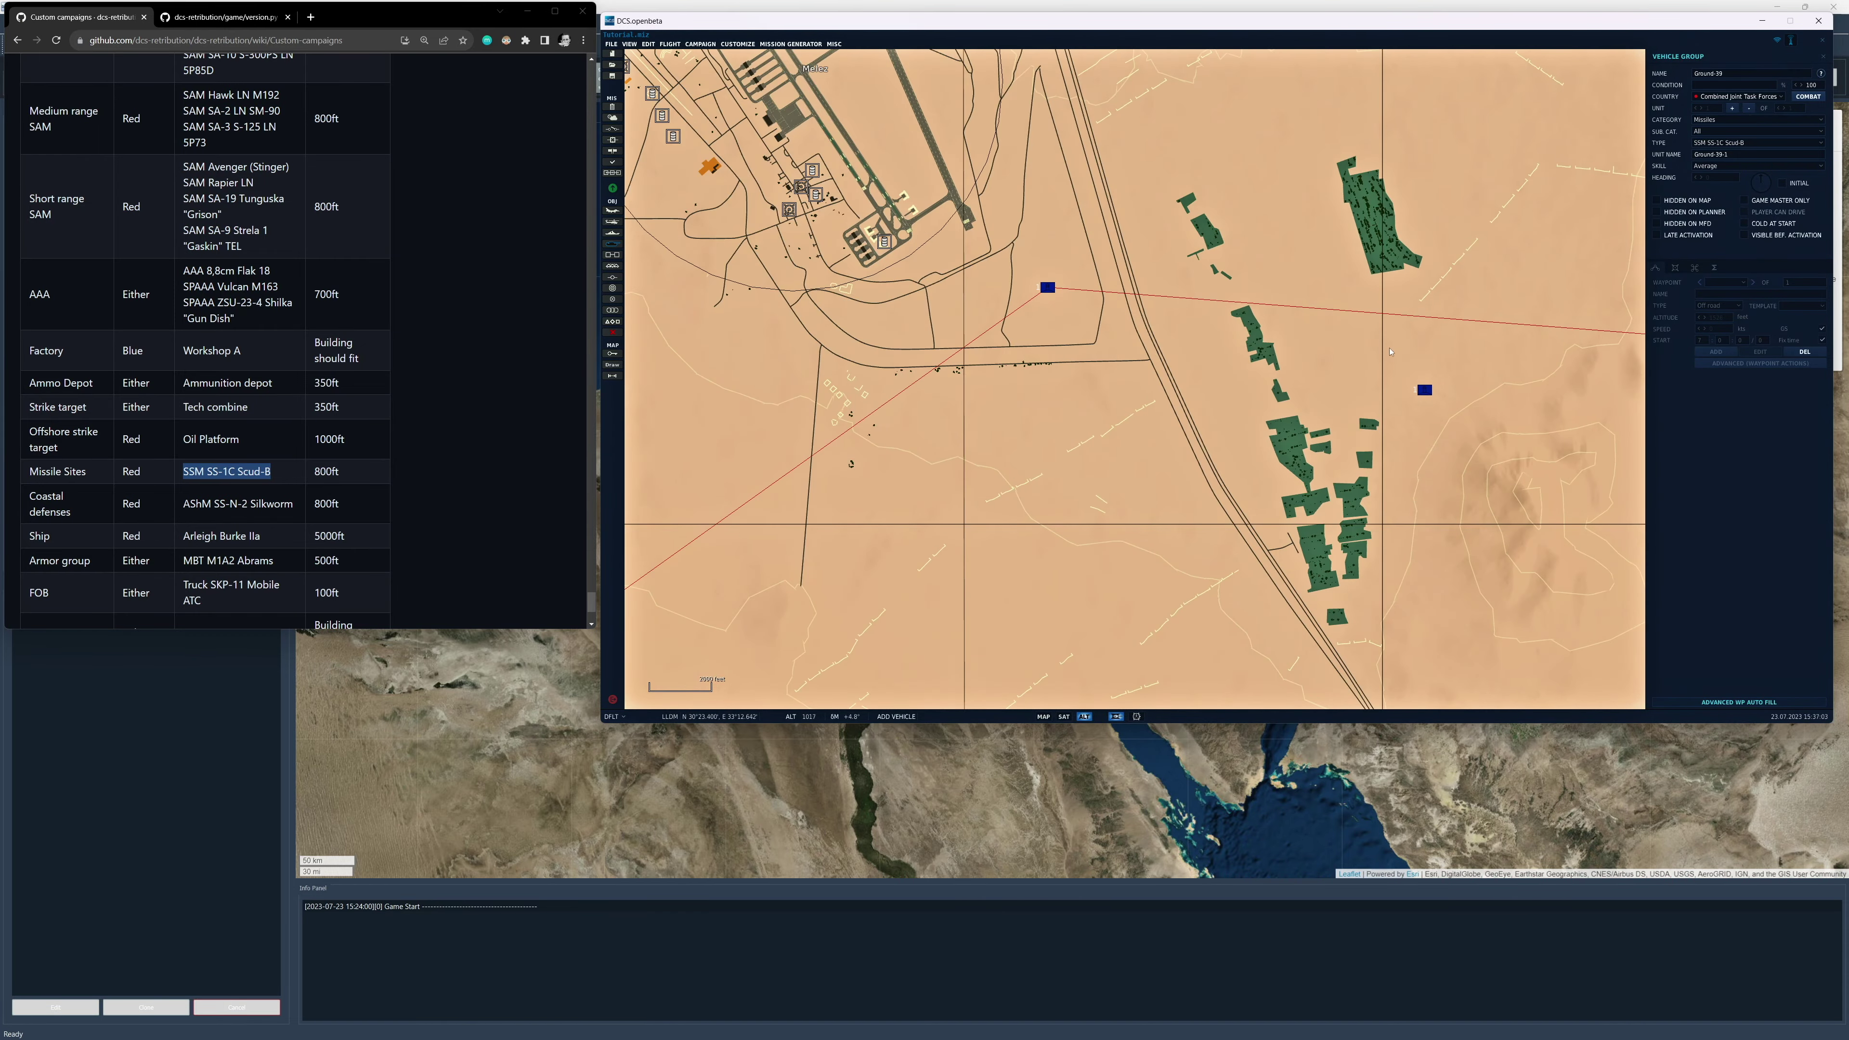
{"action": "right_click_drag", "start_coordinate": [1231, 439], "coordinate": [1195, 487]}
{"action": "scroll", "coordinate": [1195, 488], "scroll_direction": "down", "scroll_amount": 5}
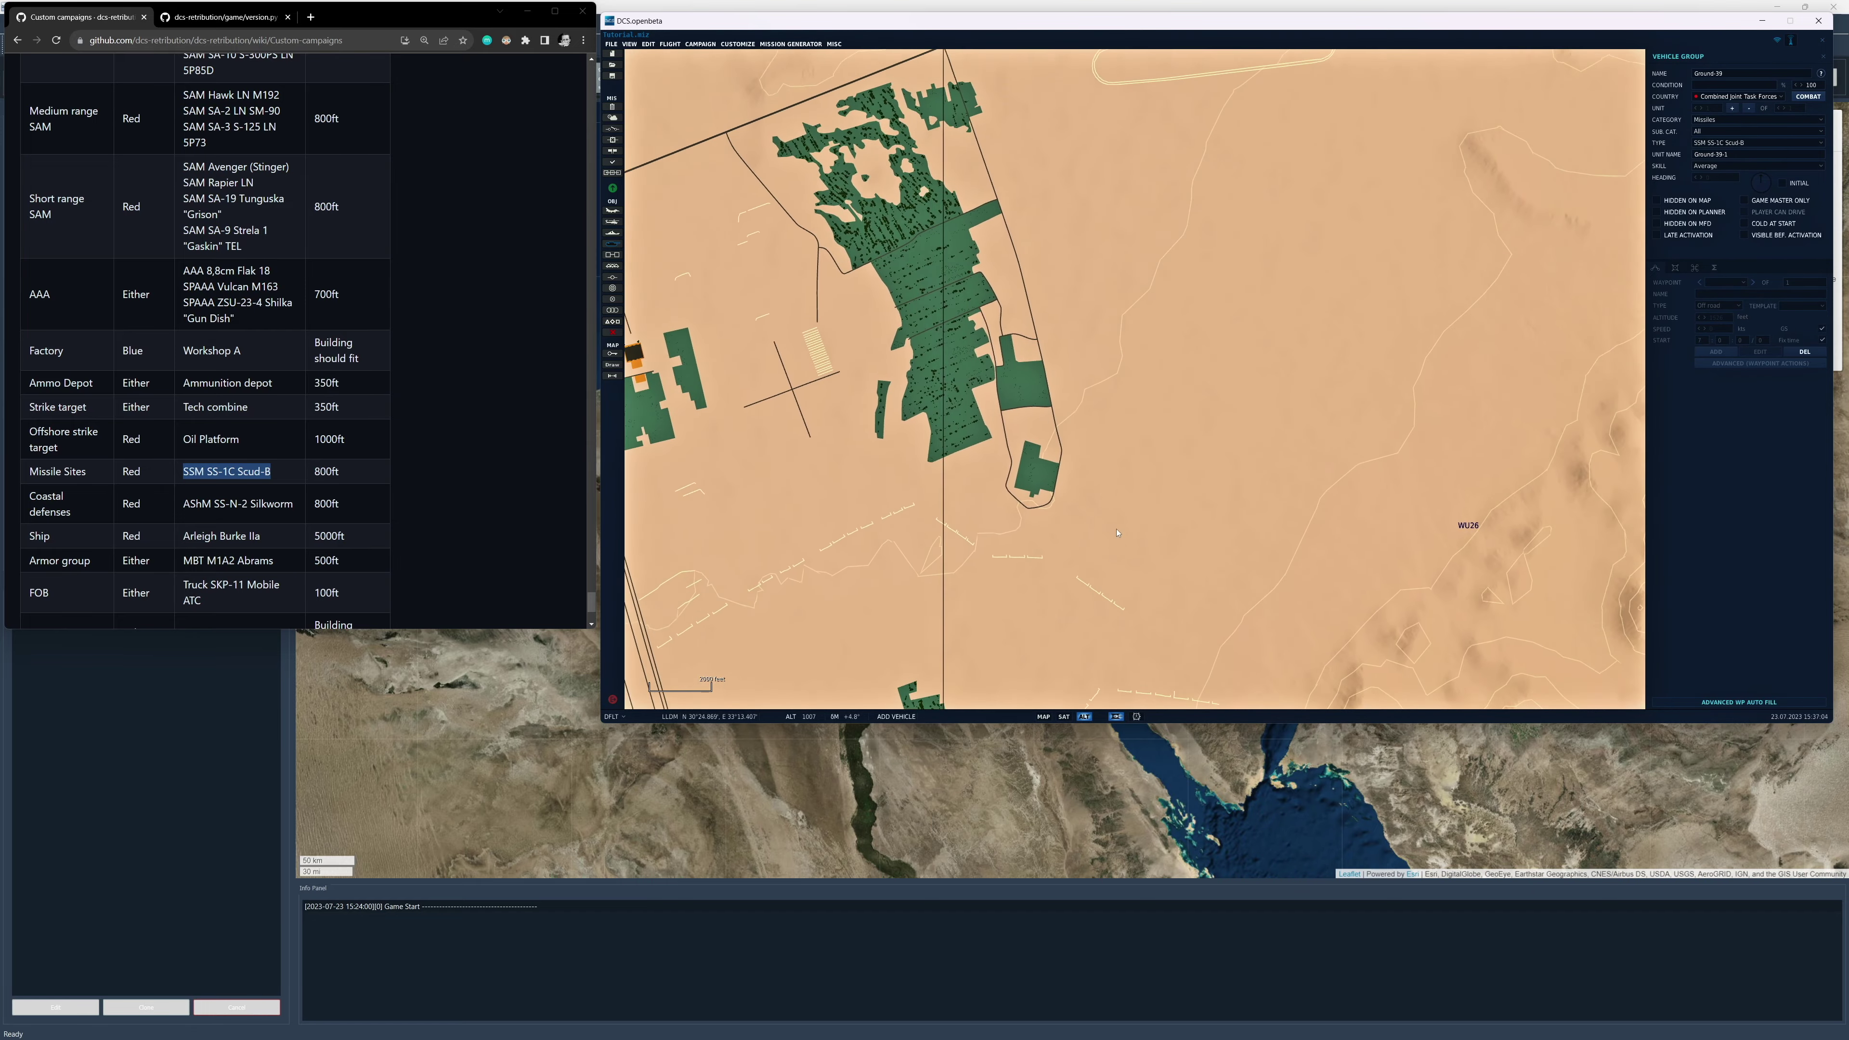
{"action": "scroll", "coordinate": [1104, 490], "scroll_direction": "down", "scroll_amount": 5}
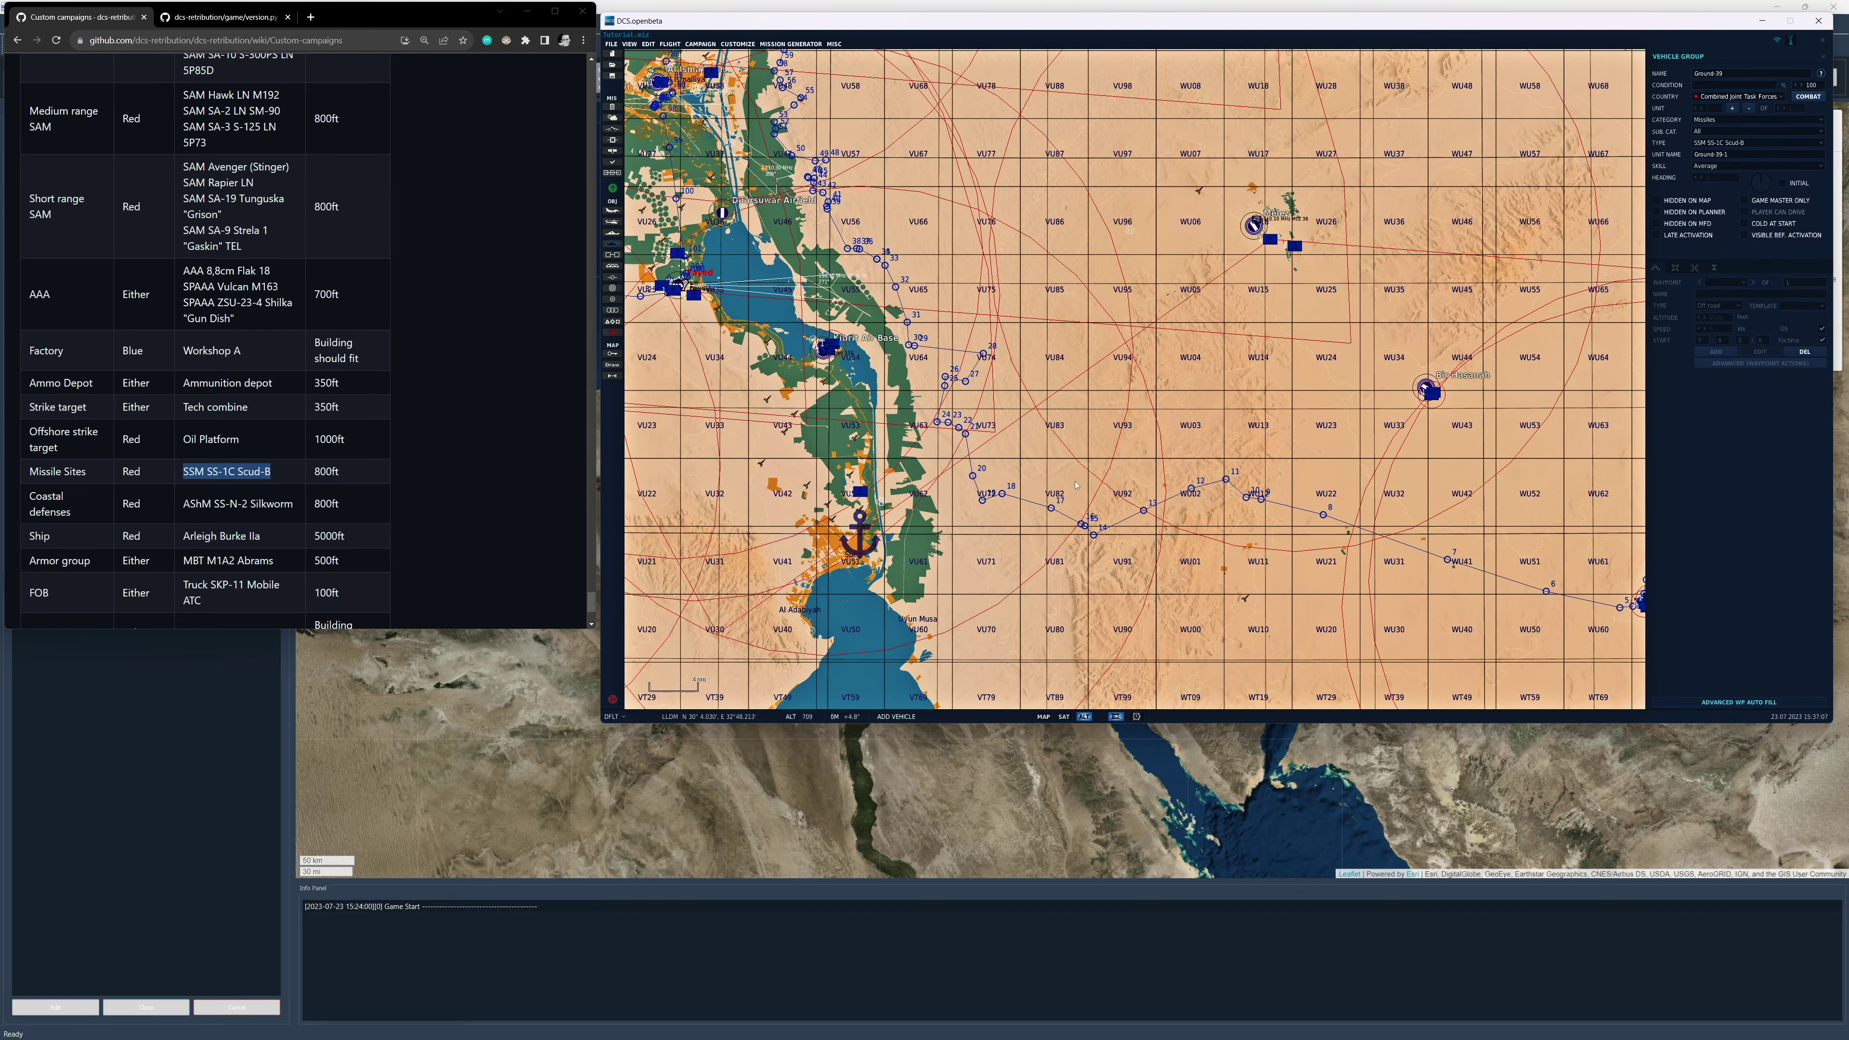
View the Suez canal crossing and waypoints 17 to 22, then pan east to Sinai and the Negev.
{"action": "right_click_drag", "start_coordinate": [987, 554], "coordinate": [1104, 499]}
{"action": "scroll", "coordinate": [1126, 450], "scroll_direction": "up", "scroll_amount": 2}
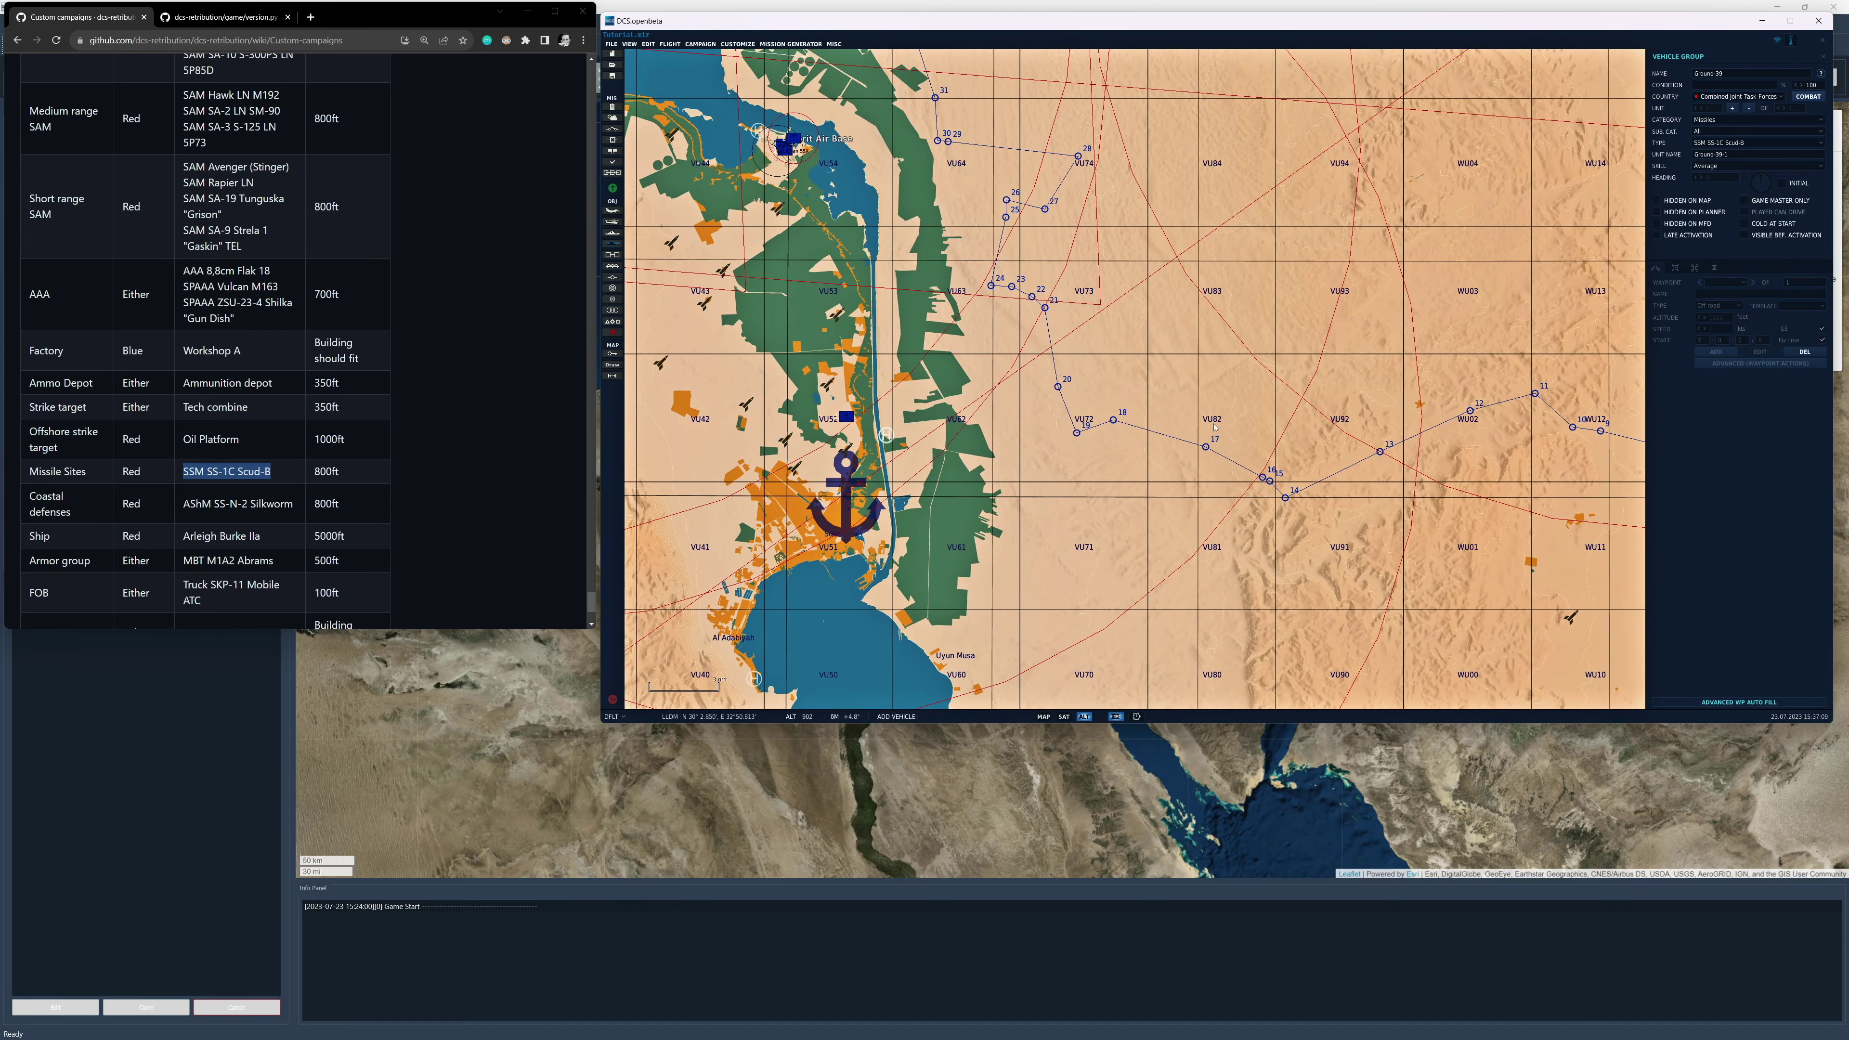
{"action": "scroll", "coordinate": [1350, 477], "scroll_direction": "up", "scroll_amount": 3}
{"action": "right_click_drag", "start_coordinate": [1037, 365], "coordinate": [1102, 380]}
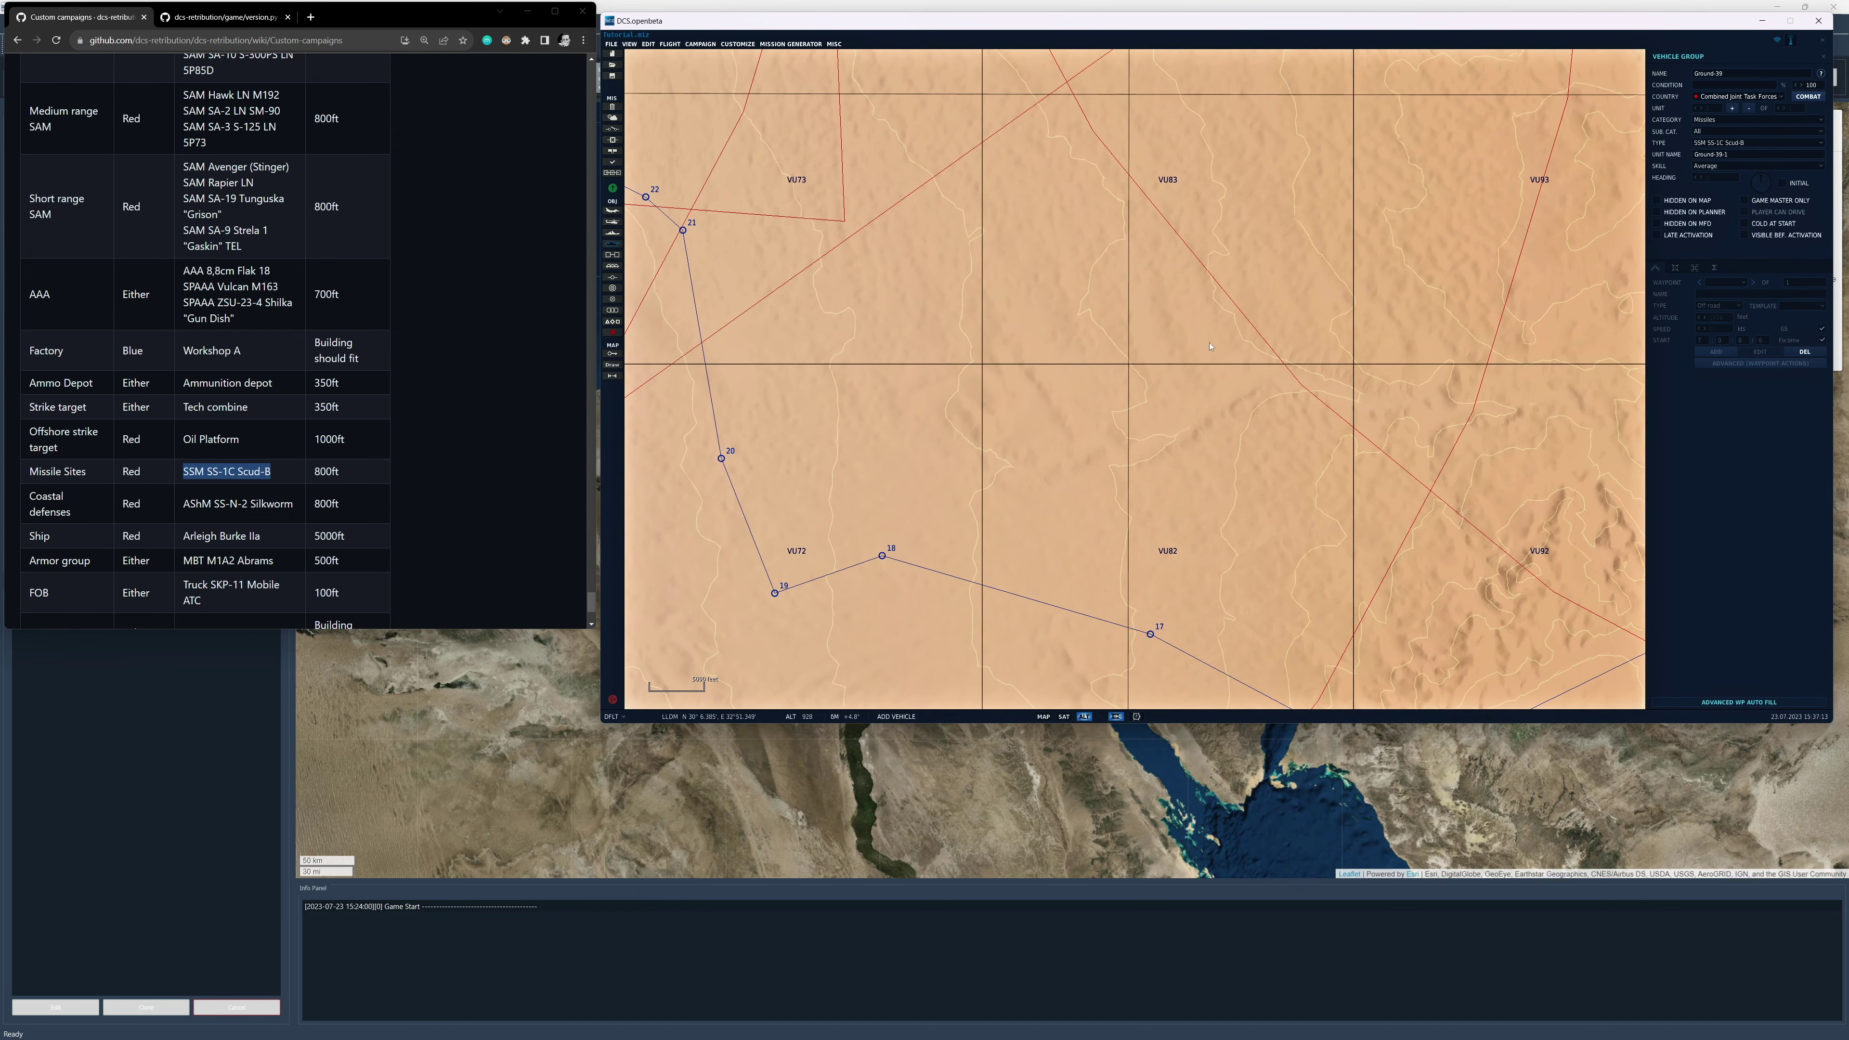
{"action": "scroll", "coordinate": [1209, 346], "scroll_direction": "down", "scroll_amount": 6}
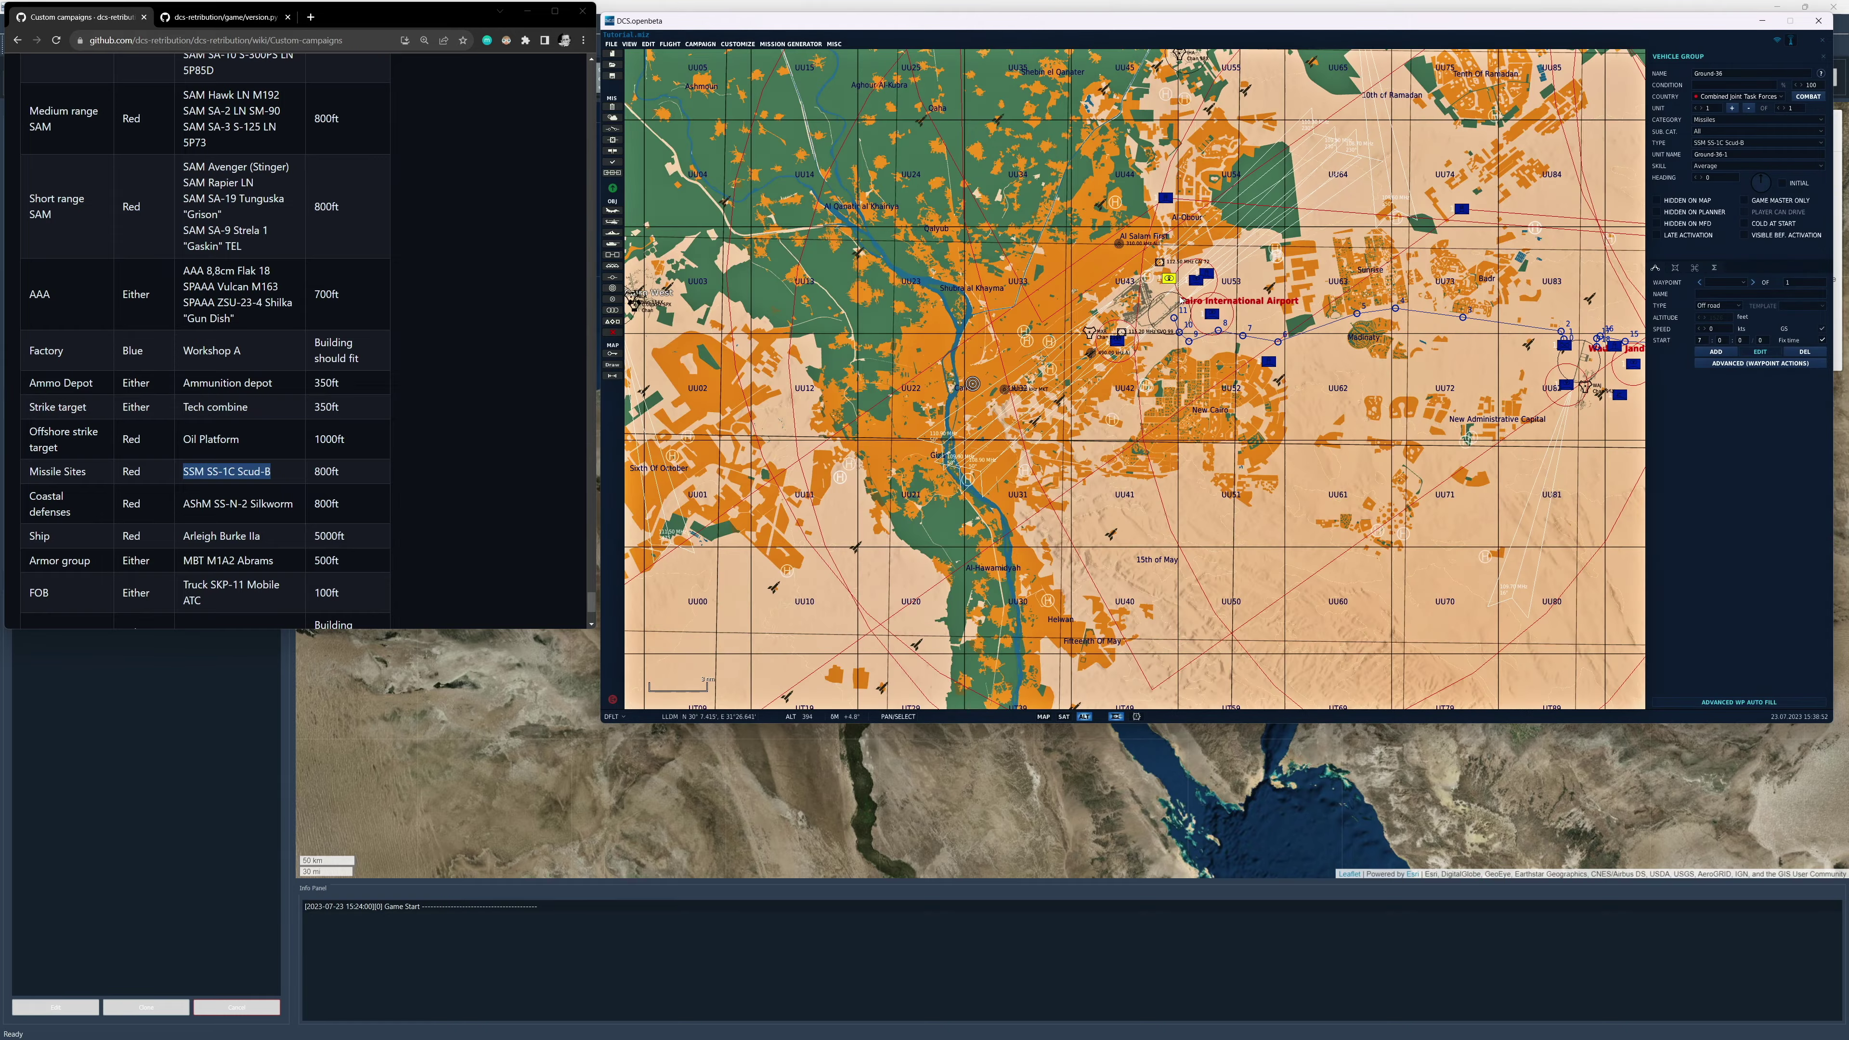
{"action": "scroll", "coordinate": [1181, 299], "scroll_direction": "down", "scroll_amount": 2}
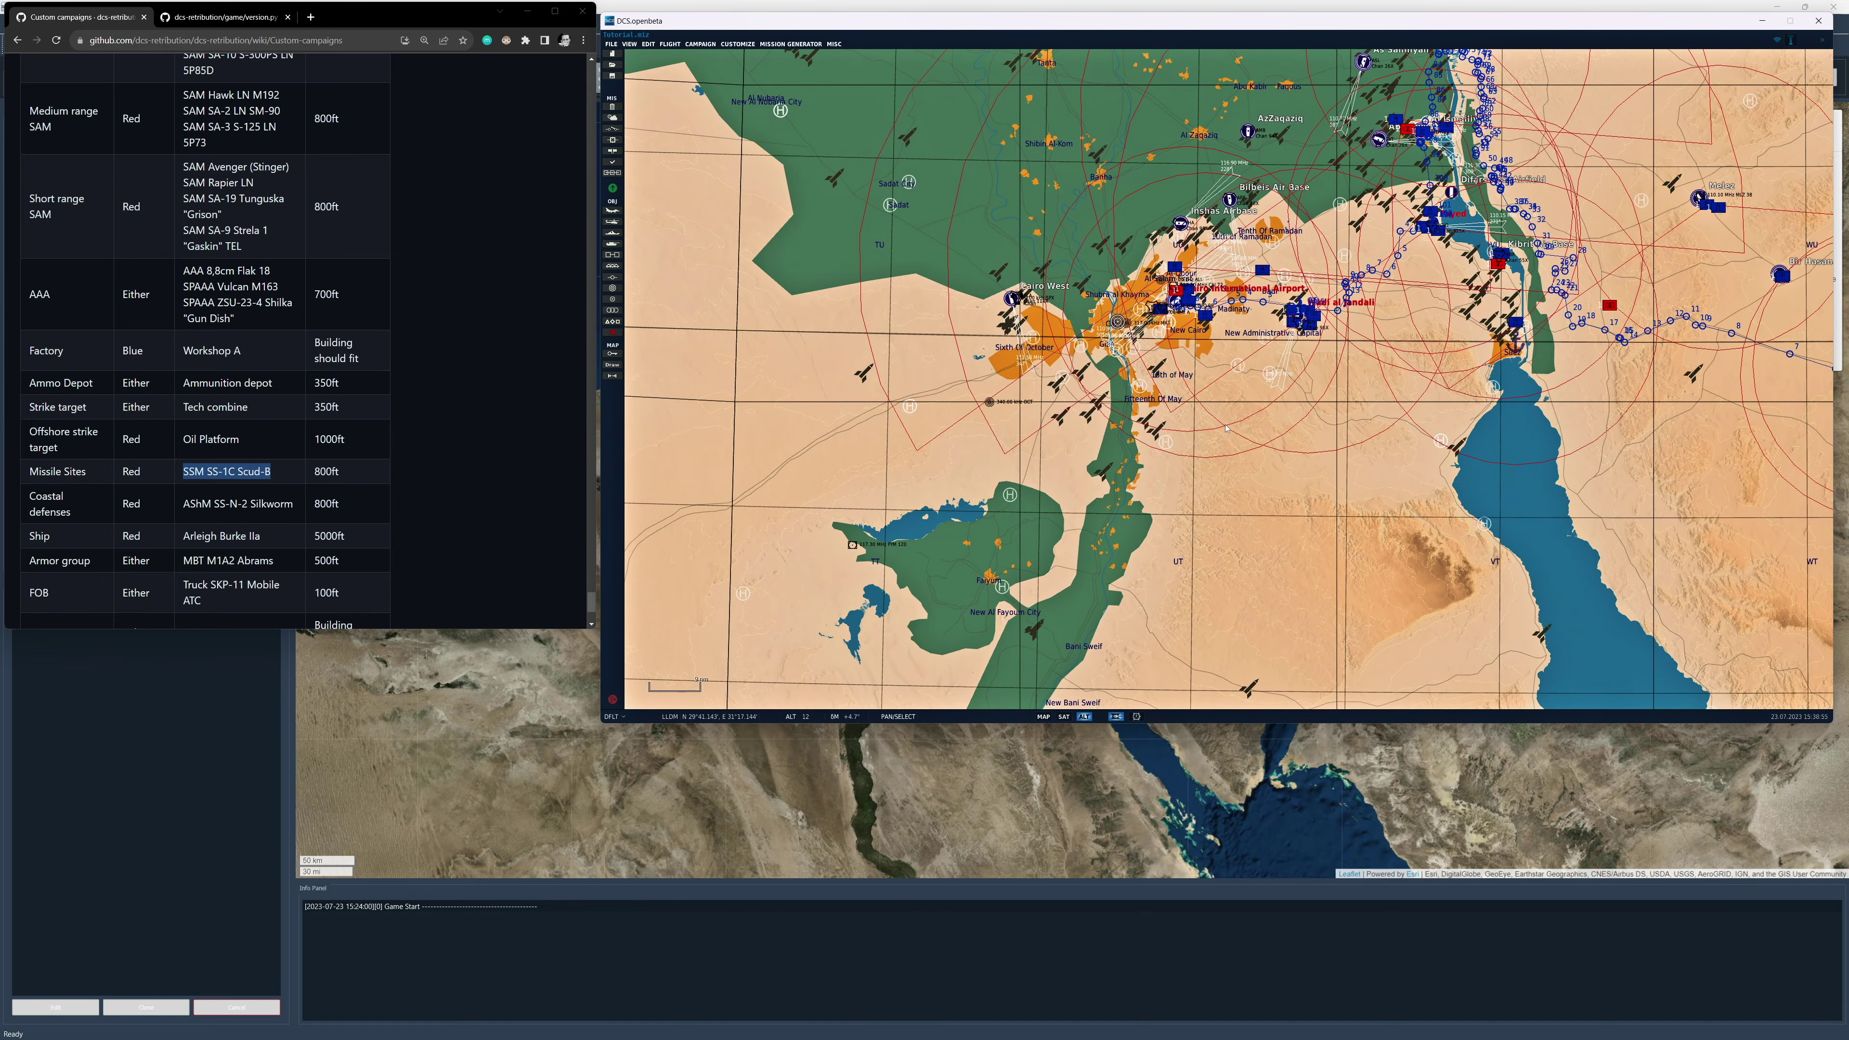
{"action": "left_click_drag", "start_coordinate": [1590, 247], "coordinate": [910, 411]}
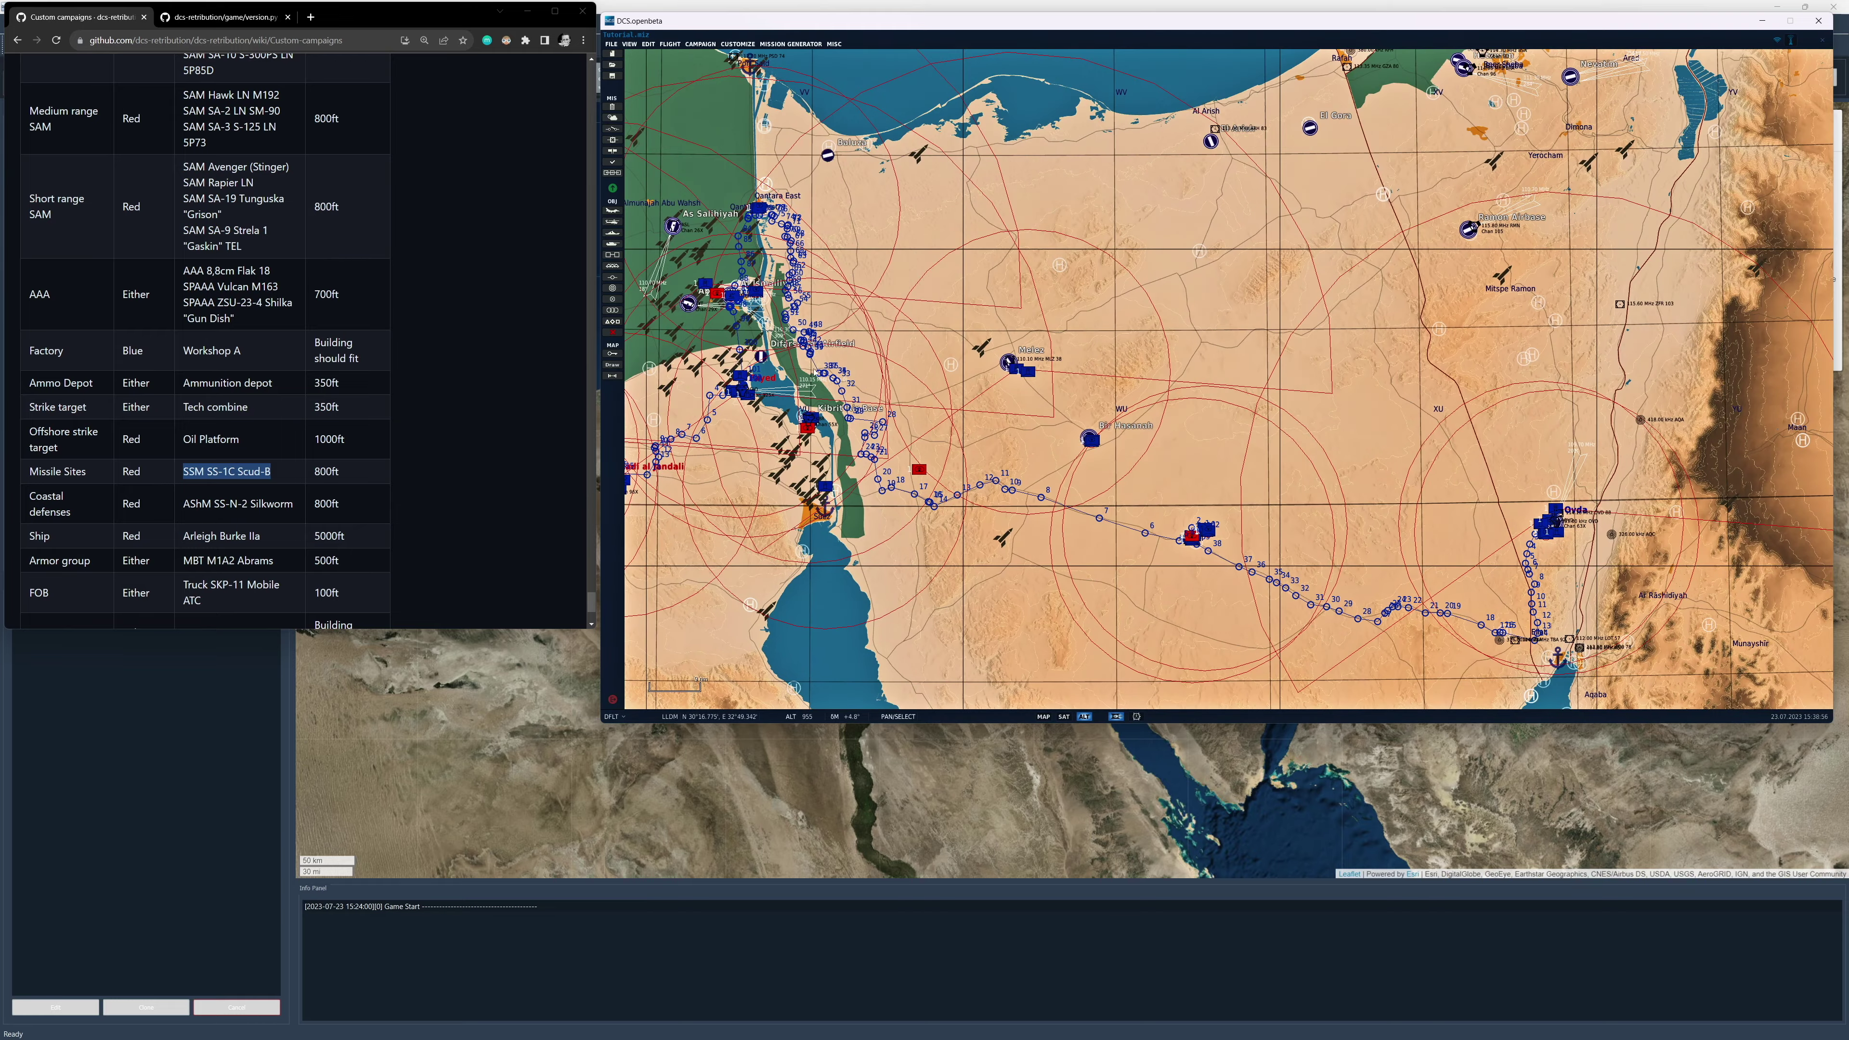
Start a new CJTF Red vehicle group with the AShM Silkworm SR unit type.
{"action": "left_click", "coordinate": [612, 243]}
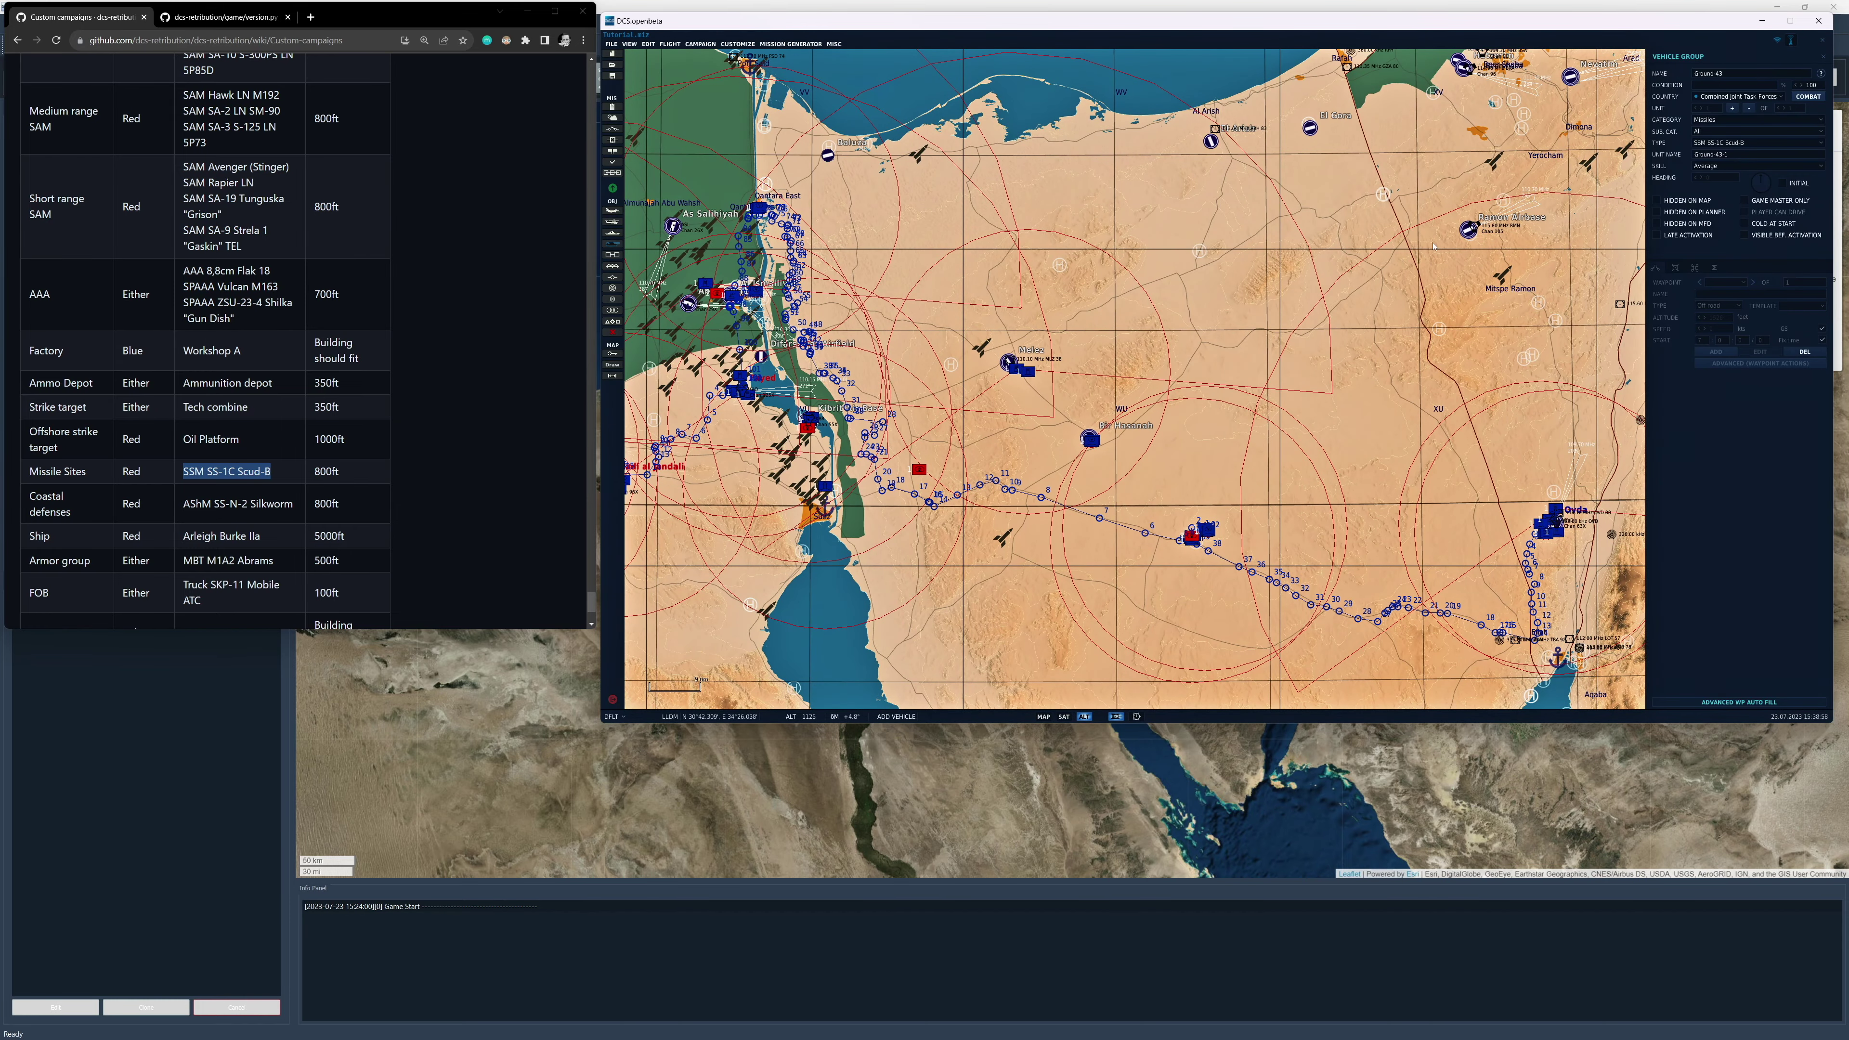
{"action": "left_click", "coordinate": [1765, 100]}
{"action": "left_click", "coordinate": [1728, 150]}
{"action": "left_click", "coordinate": [1728, 143]}
{"action": "left_click", "coordinate": [1721, 172]}
Place the missile group on the Al Arish coast and change its type to AShM SS-N-2 Silkworm.
{"action": "scroll", "coordinate": [1306, 309], "scroll_direction": "down", "scroll_amount": 3}
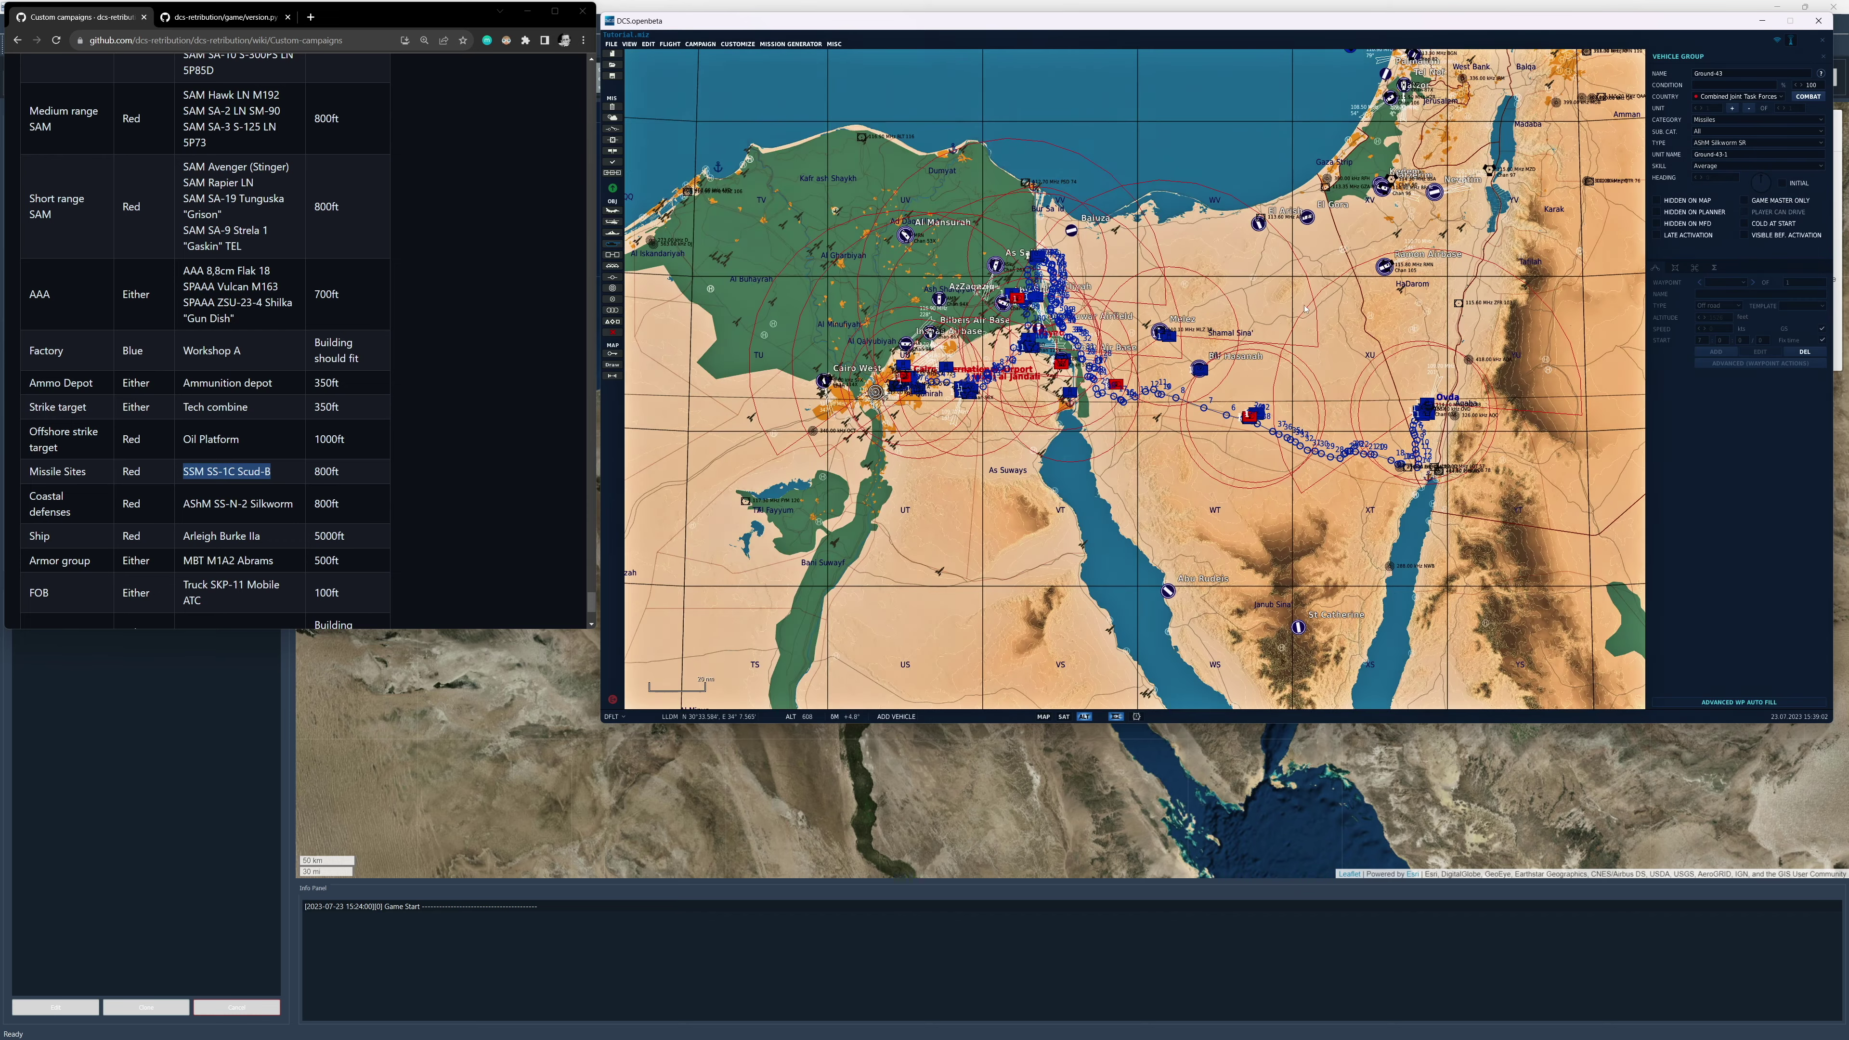
{"action": "scroll", "coordinate": [1305, 308], "scroll_direction": "down", "scroll_amount": 1}
{"action": "scroll", "coordinate": [1319, 206], "scroll_direction": "up", "scroll_amount": 10}
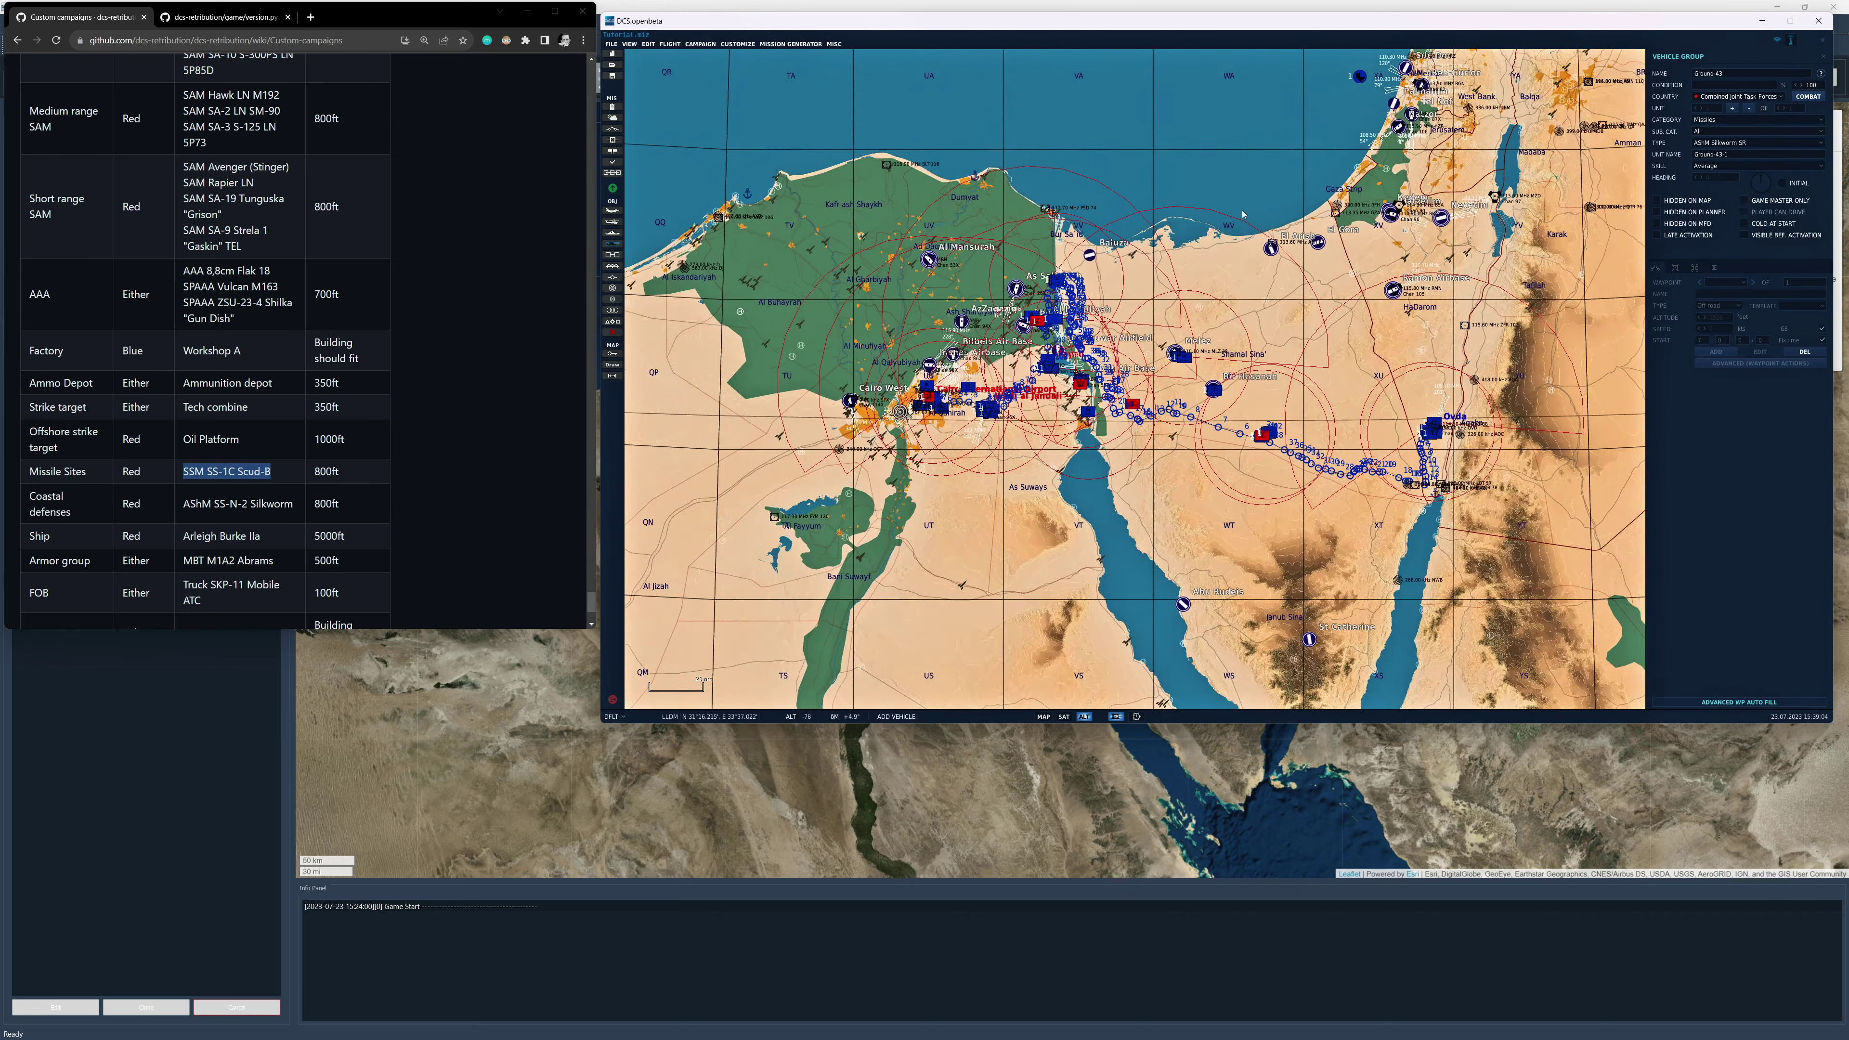
{"action": "scroll", "coordinate": [1409, 271], "scroll_direction": "up", "scroll_amount": 5}
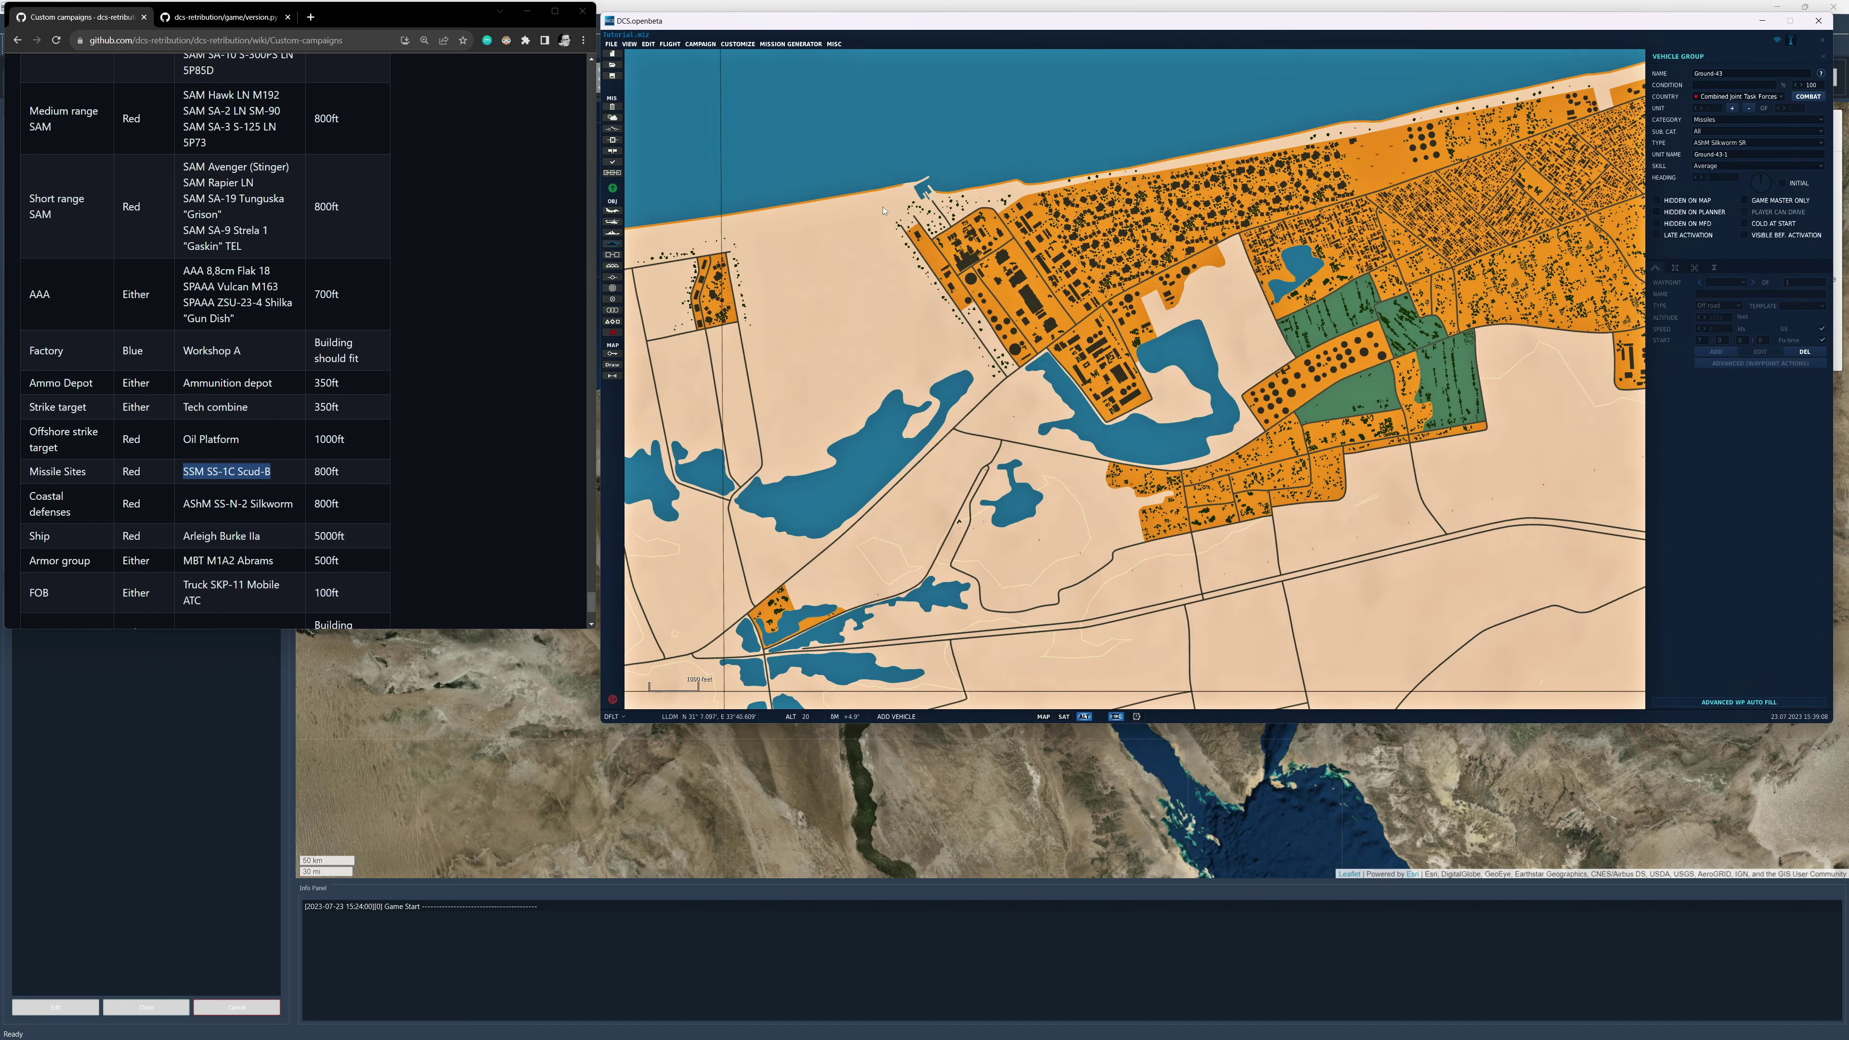
{"action": "left_click", "coordinate": [883, 208]}
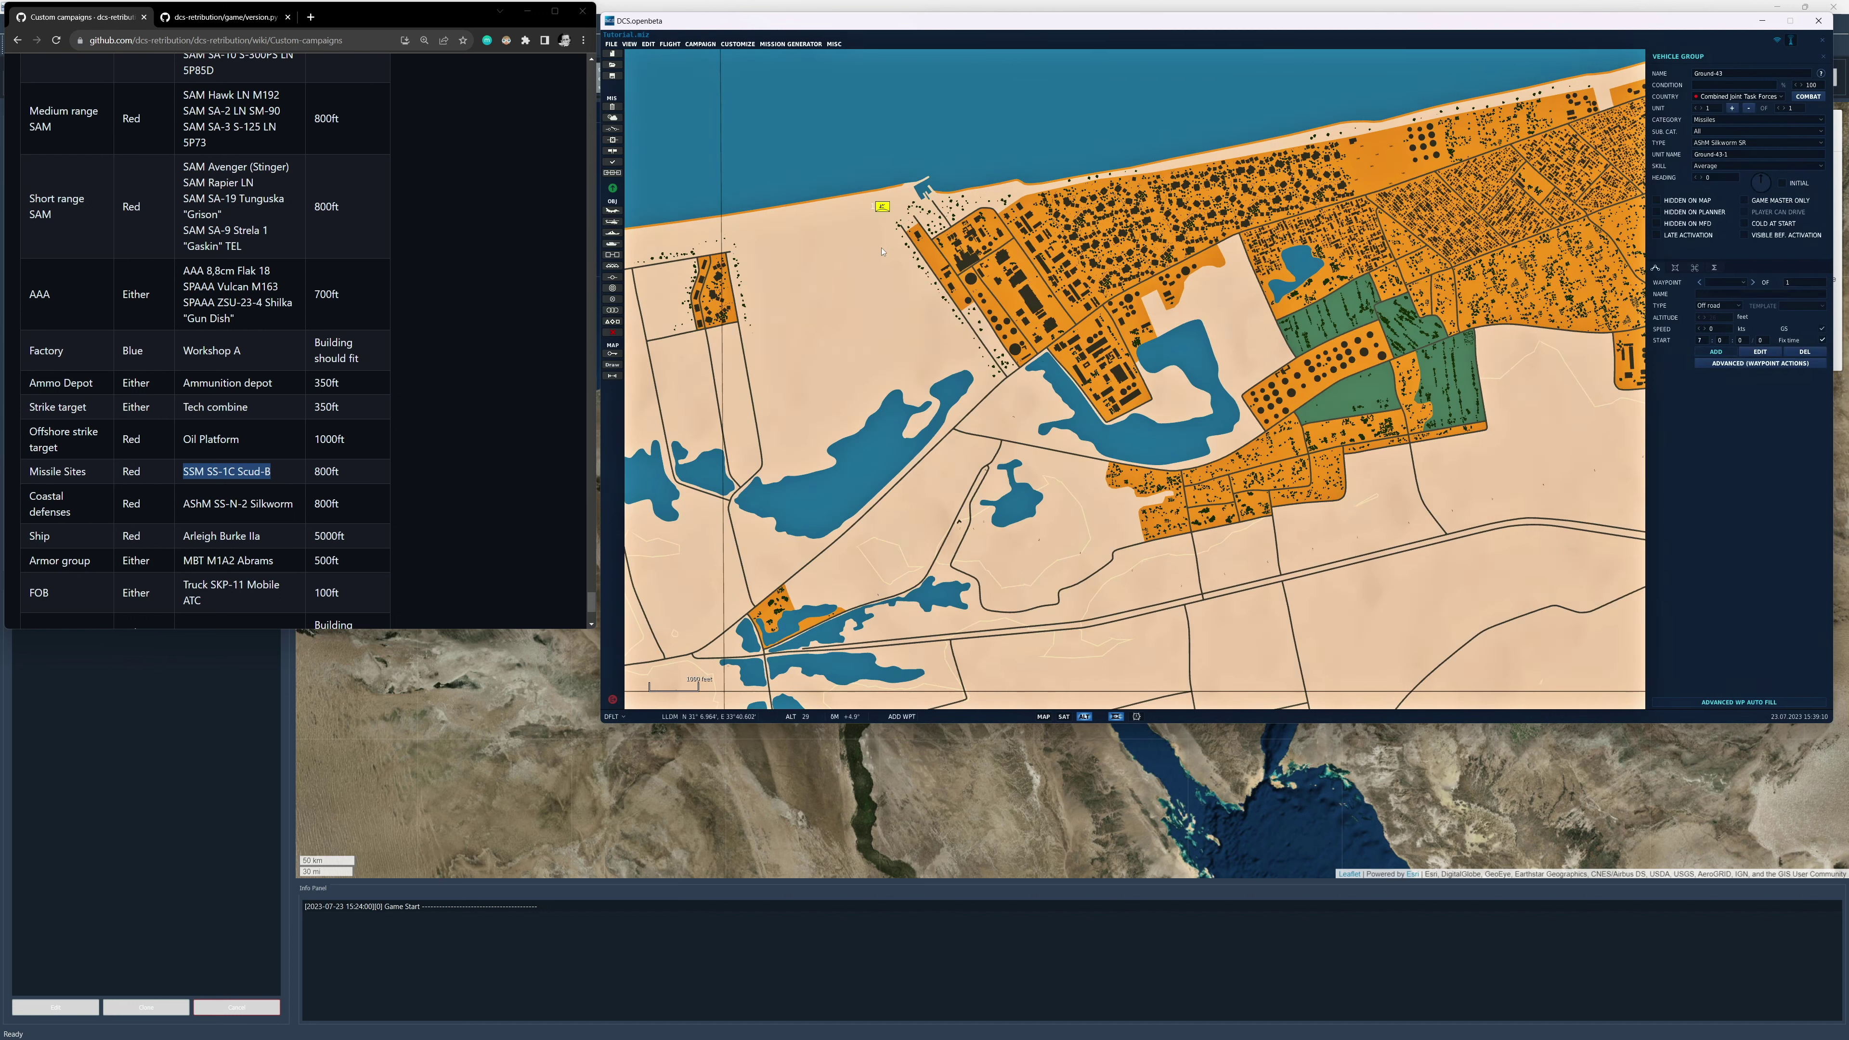
{"action": "left_click", "coordinate": [1732, 142]}
{"action": "left_click", "coordinate": [1739, 166]}
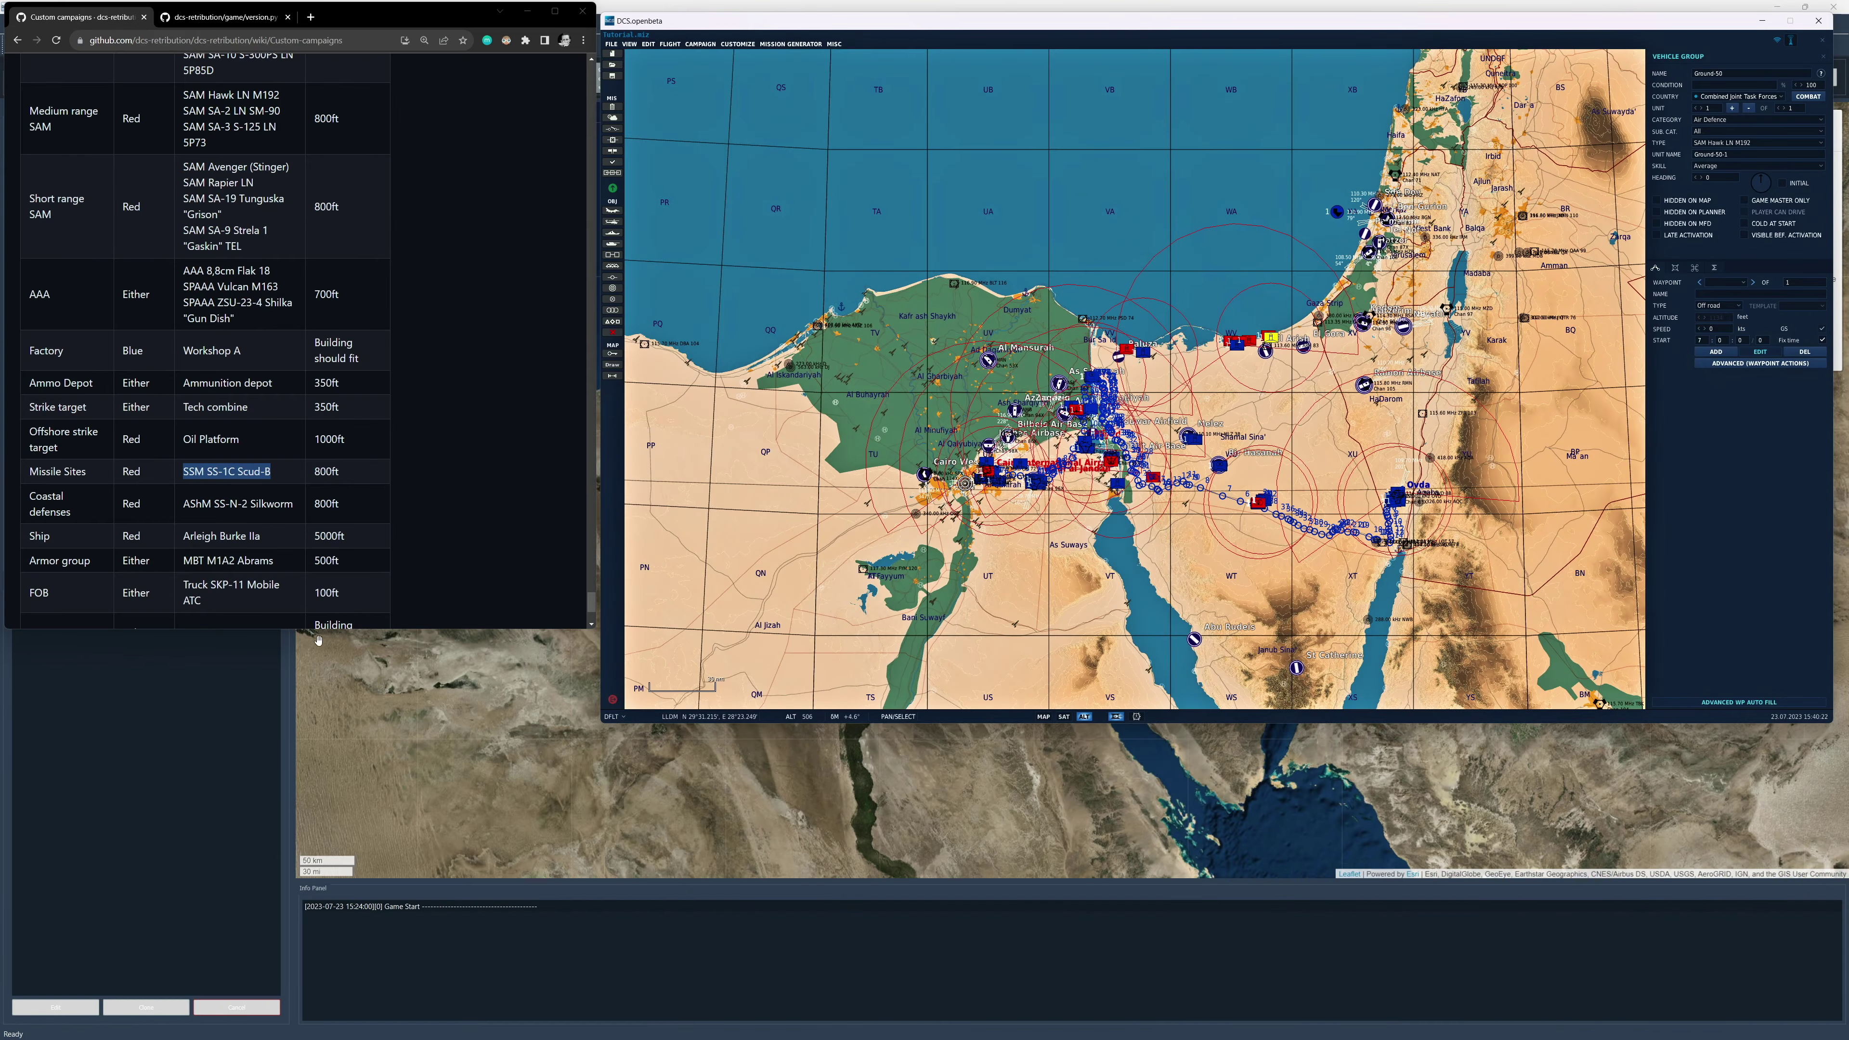
Create a Combined Joint Task Forces static object in the Warehouses category (Ammunition depot).
{"action": "scroll", "coordinate": [246, 586], "scroll_direction": "down", "scroll_amount": 3}
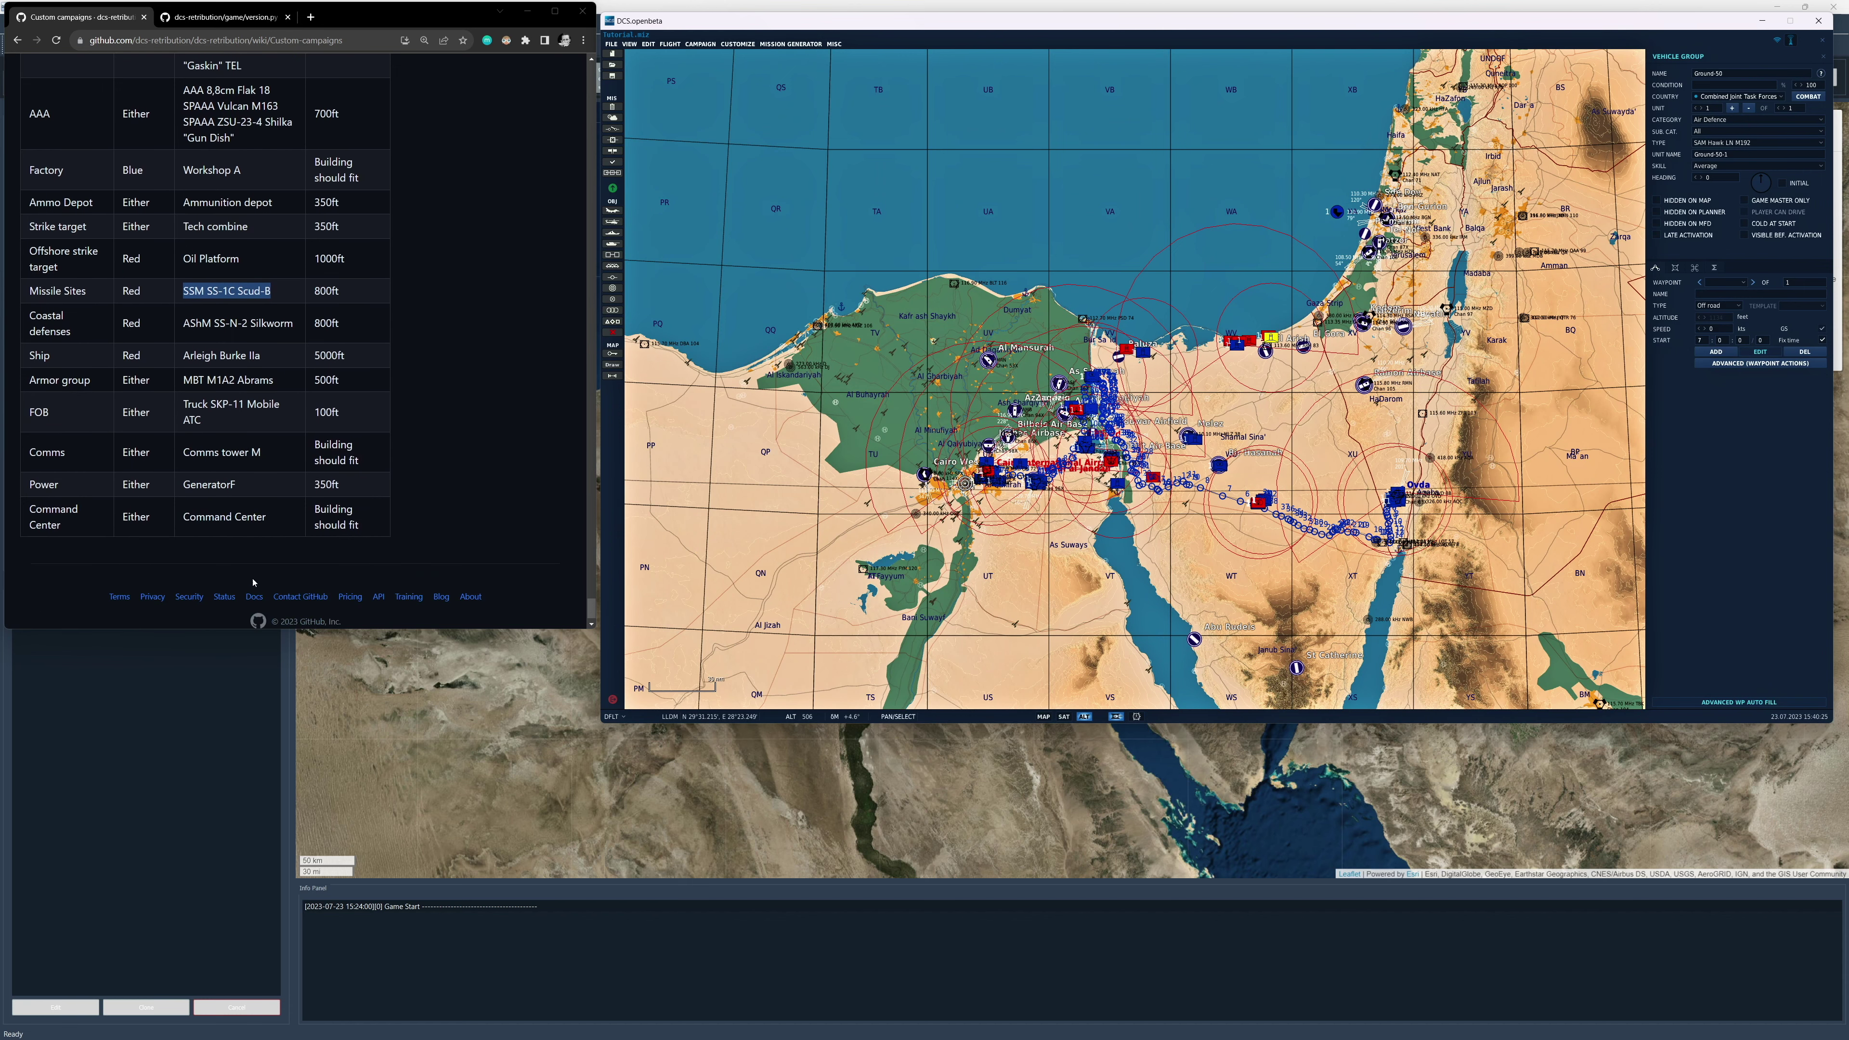
{"action": "scroll", "coordinate": [133, 519], "scroll_direction": "up", "scroll_amount": 3}
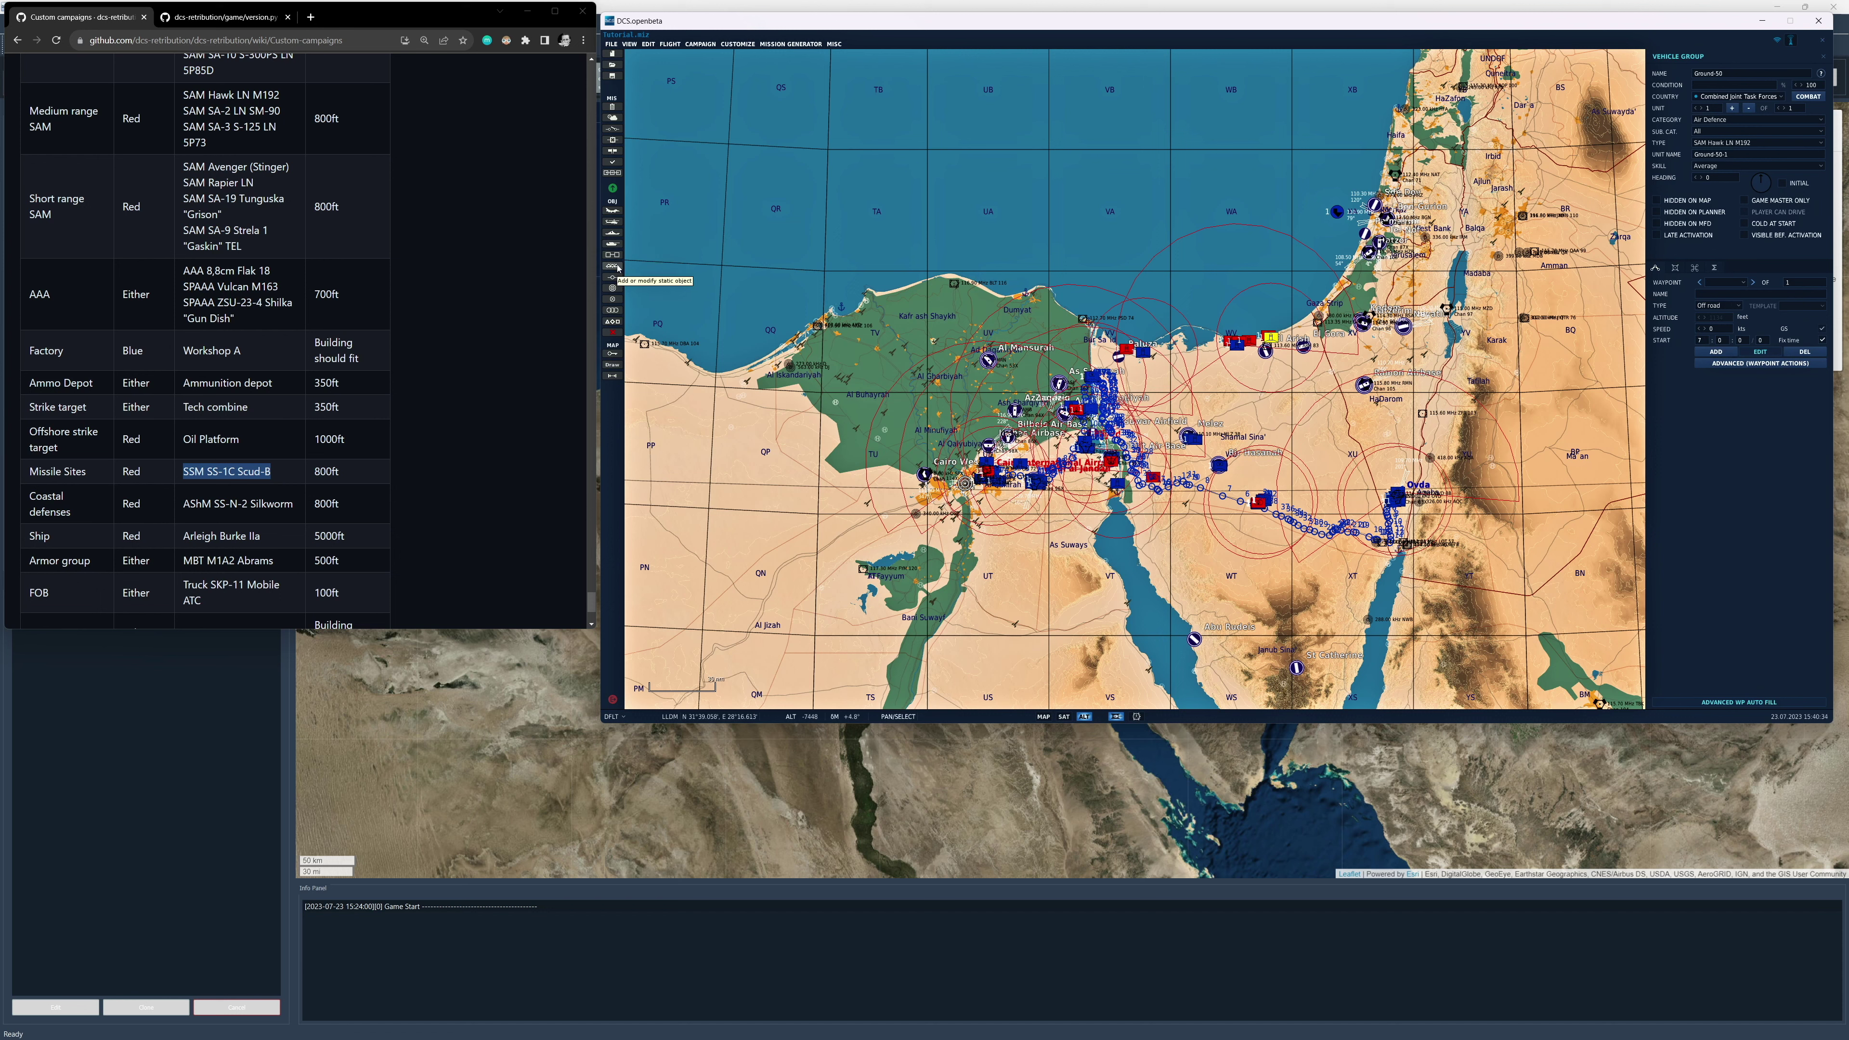
{"action": "left_click", "coordinate": [619, 267]}
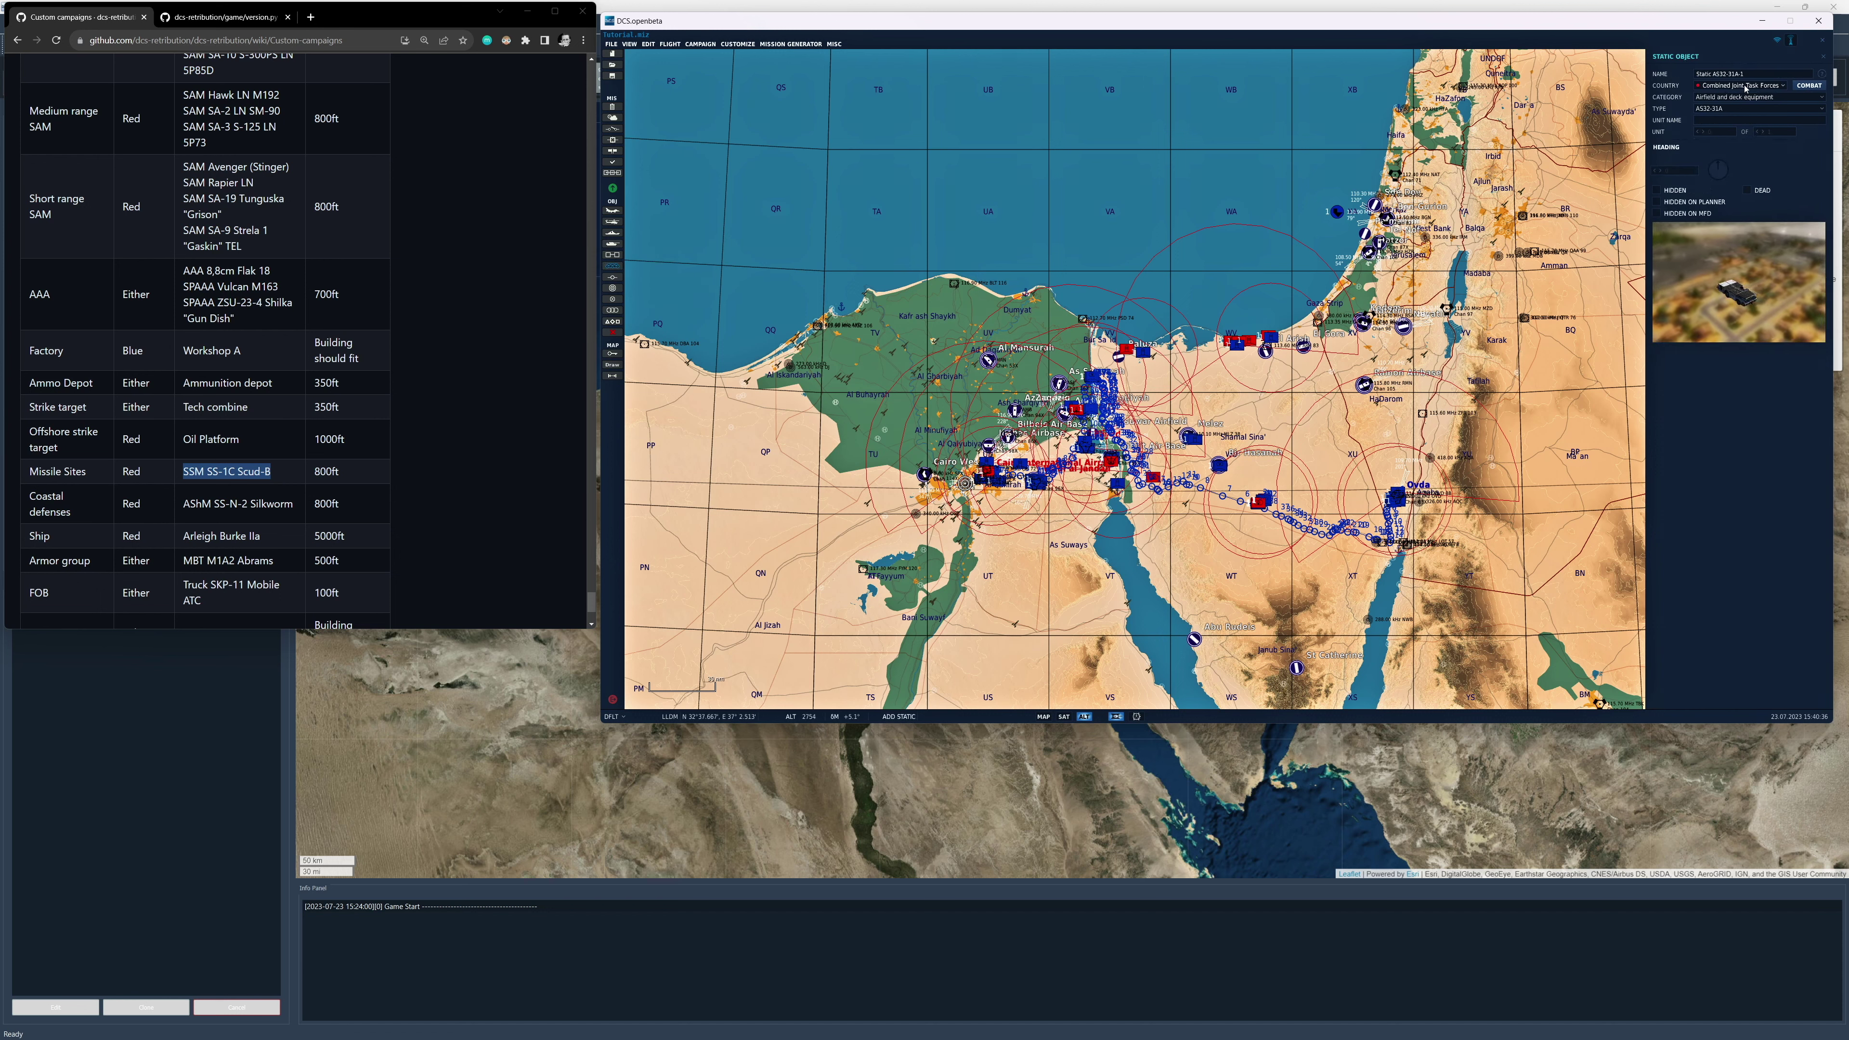
{"action": "left_click", "coordinate": [1744, 86]}
{"action": "left_click", "coordinate": [1755, 172]}
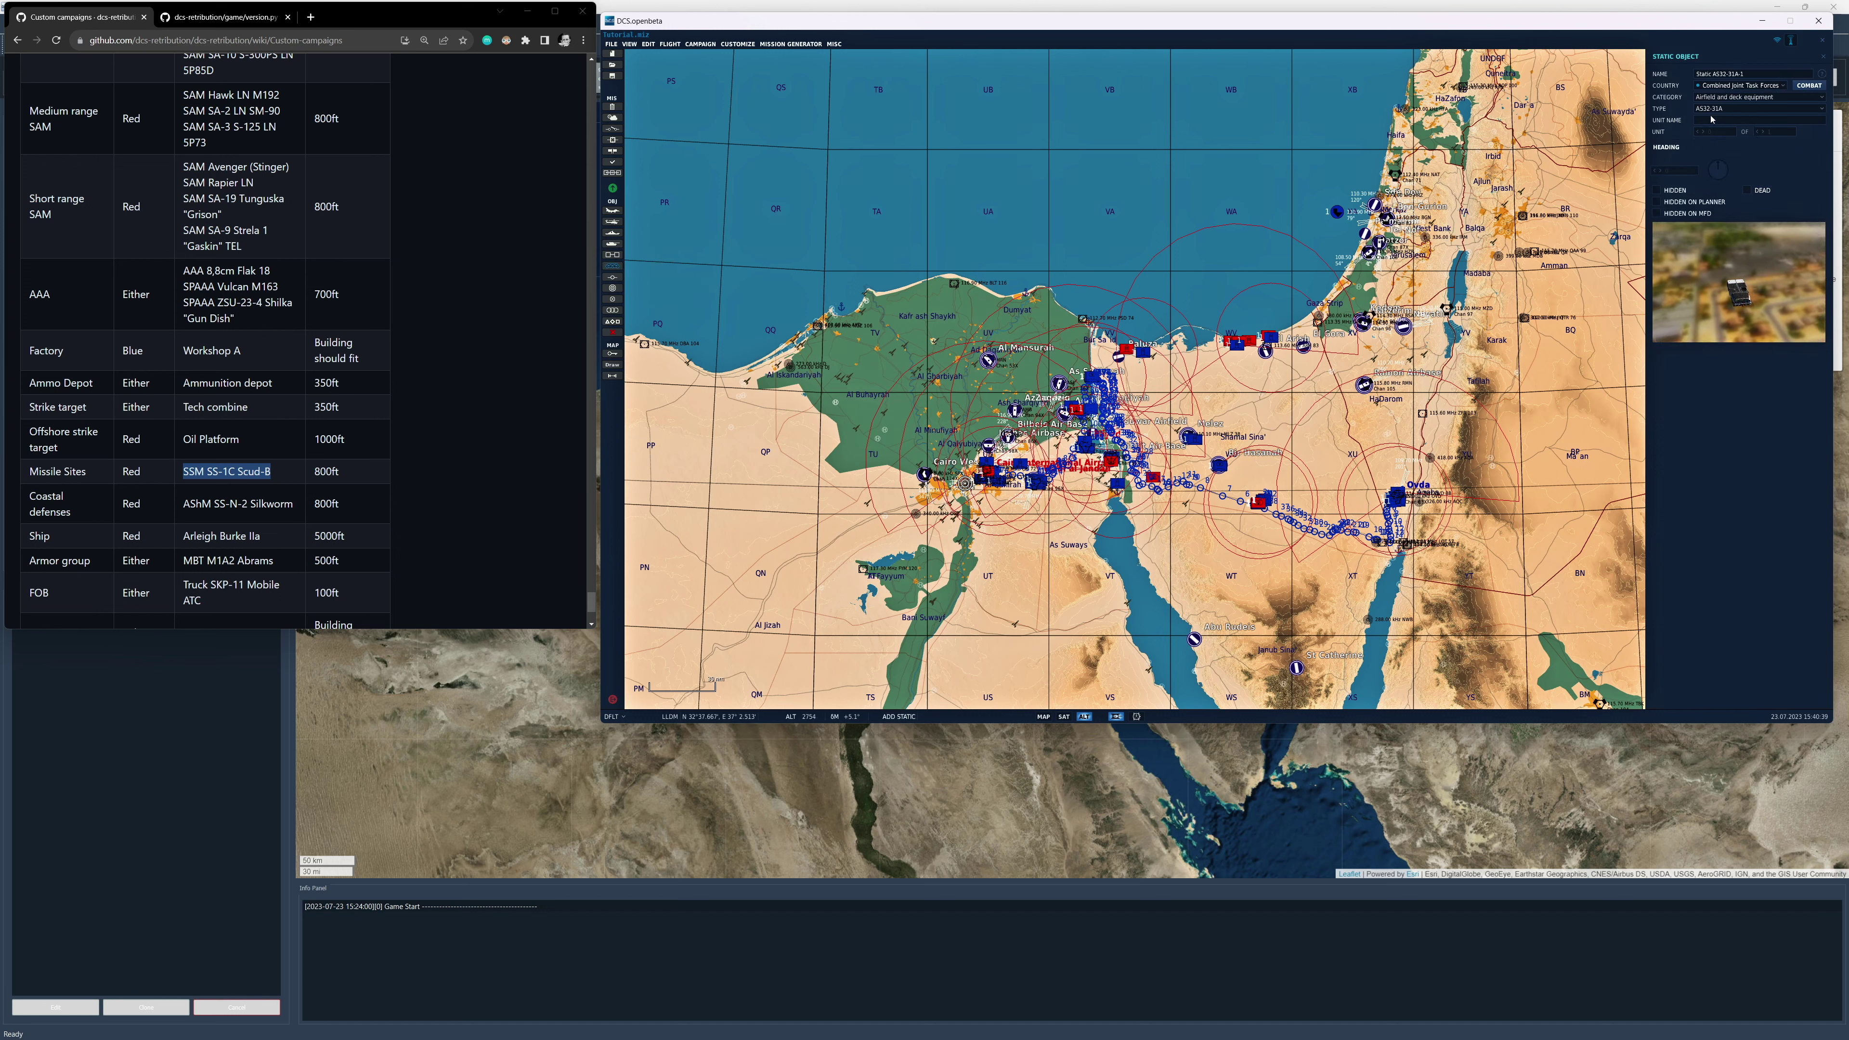
{"action": "left_click", "coordinate": [1738, 98]}
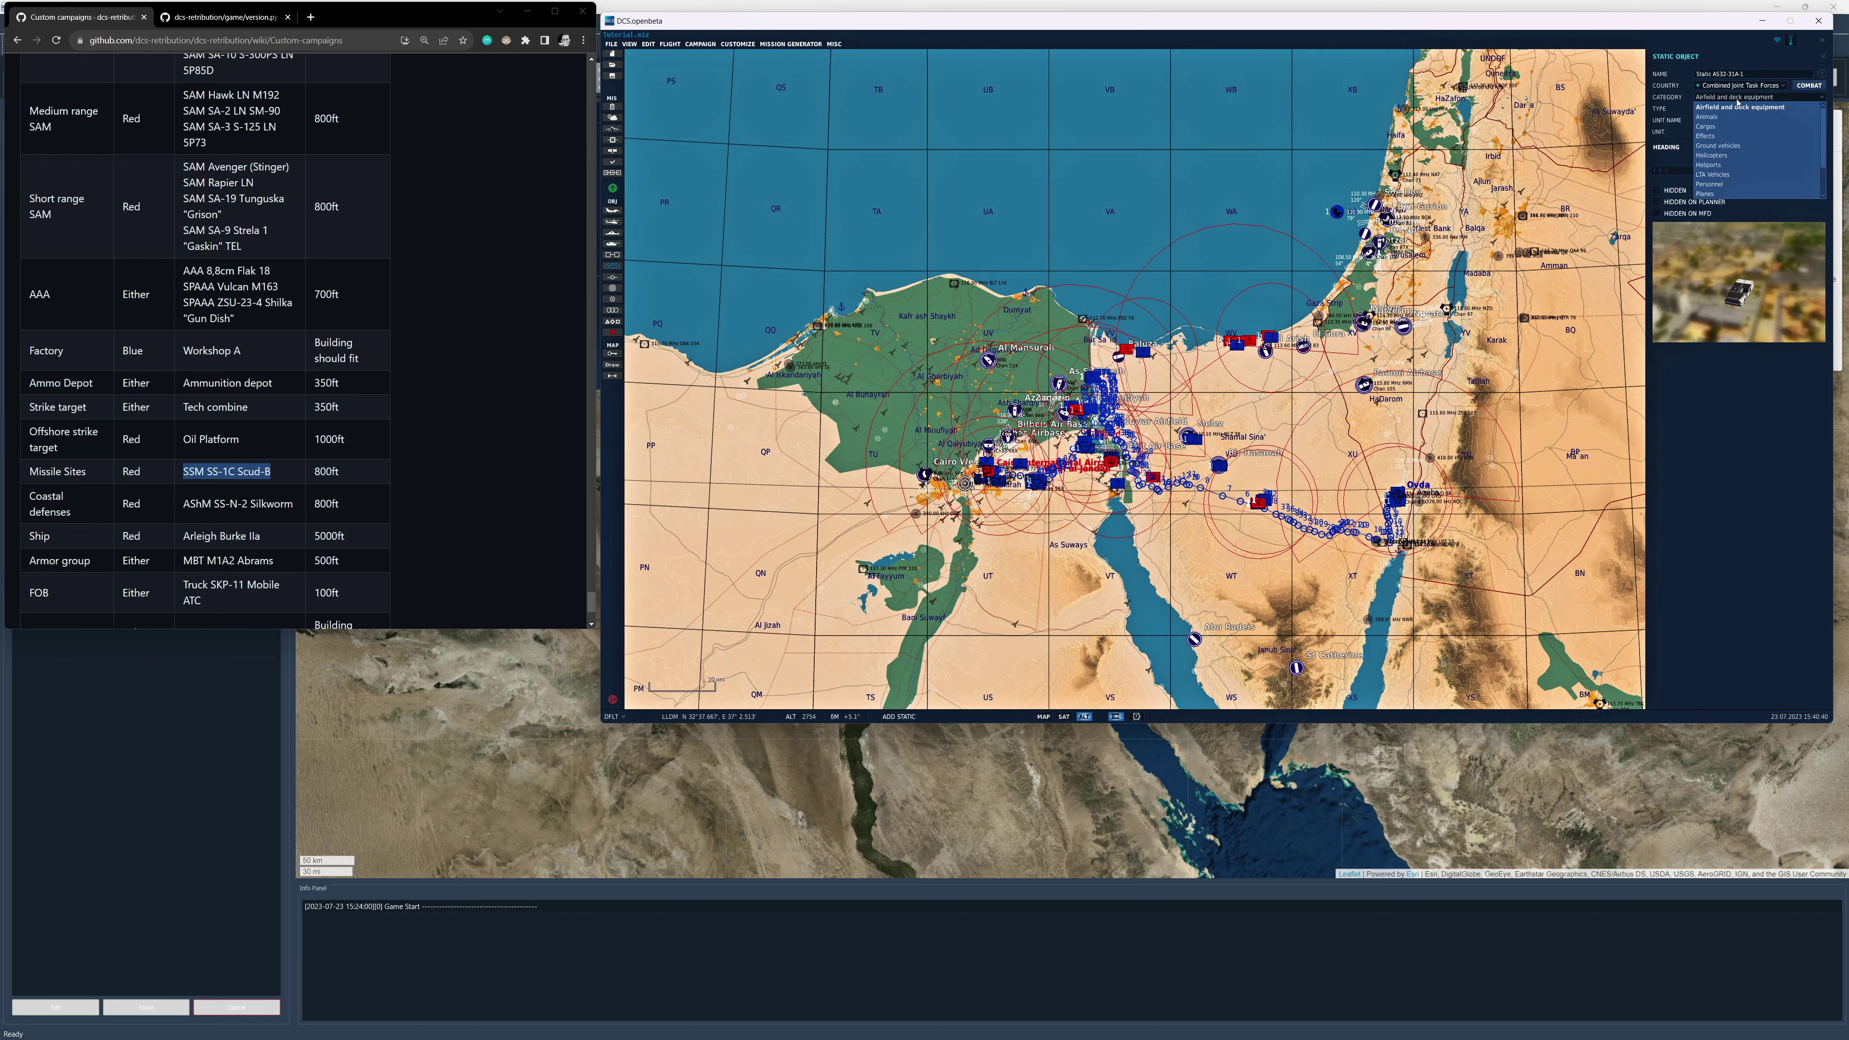
{"action": "scroll", "coordinate": [1736, 146], "scroll_direction": "down", "scroll_amount": 2}
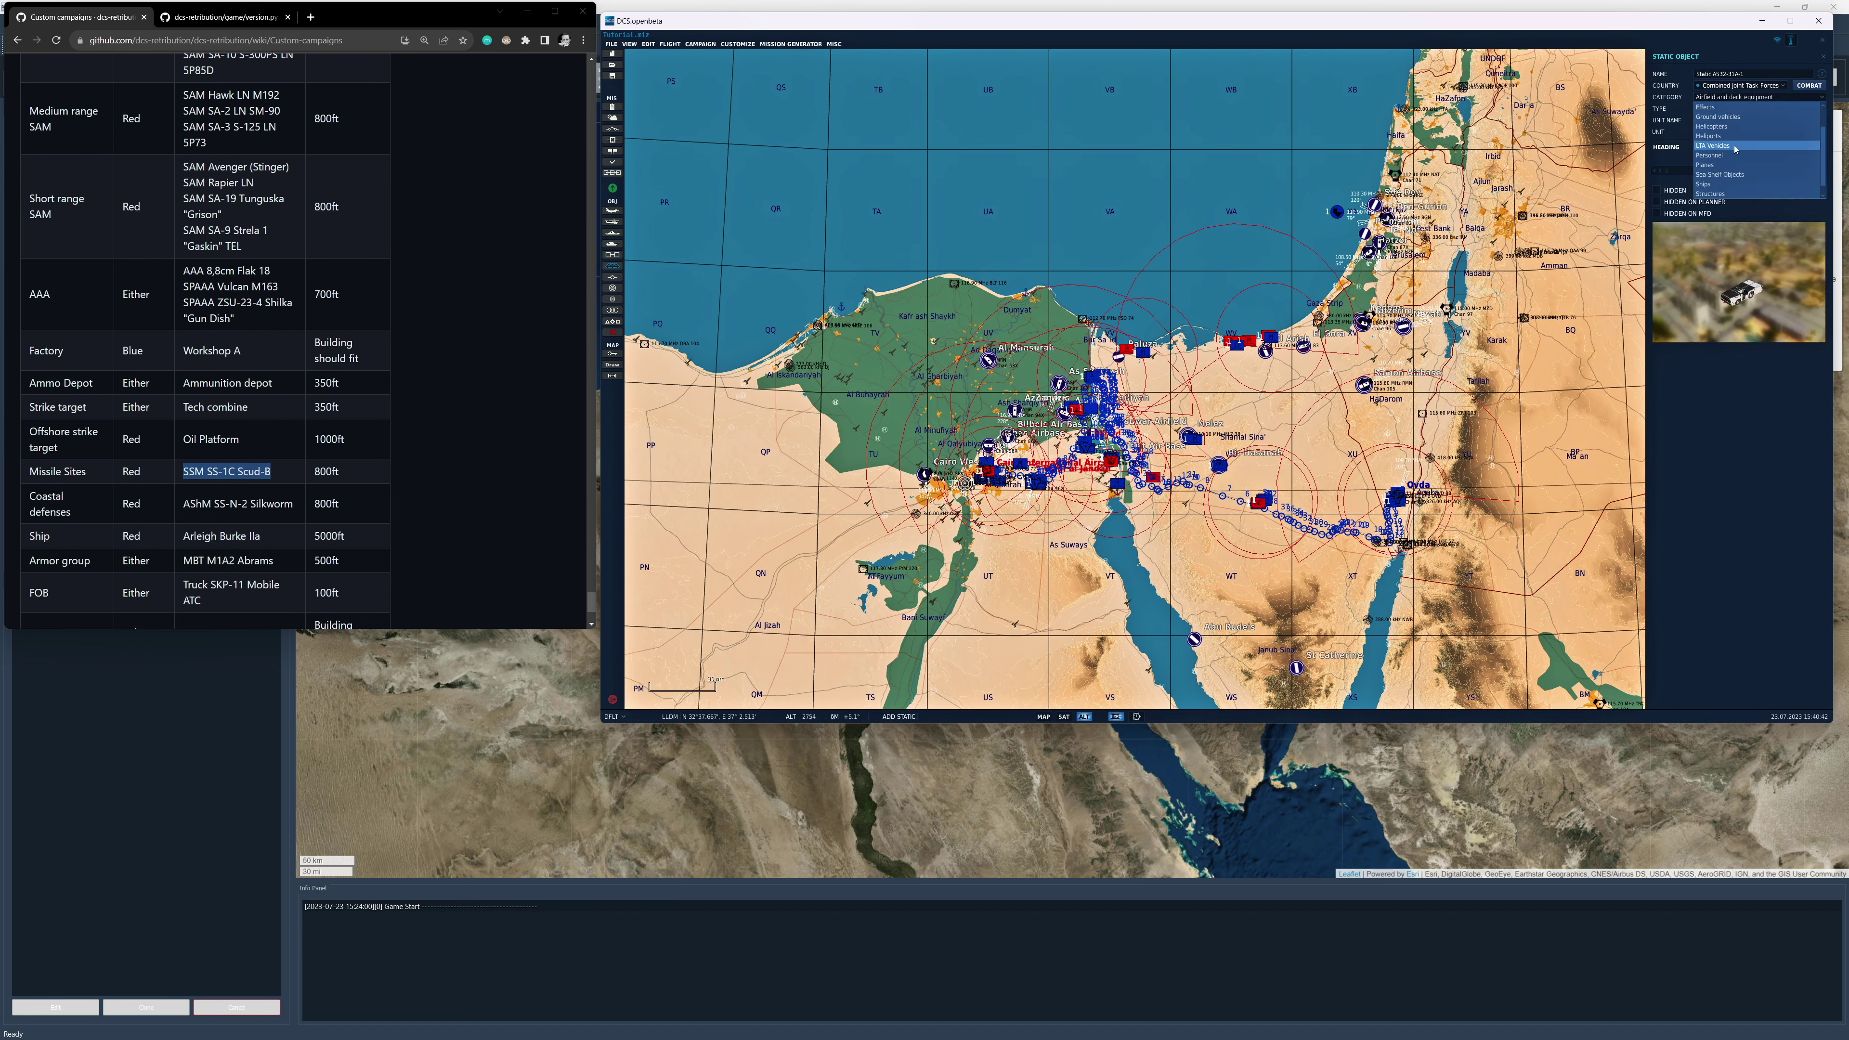
{"action": "left_click", "coordinate": [1735, 194]}
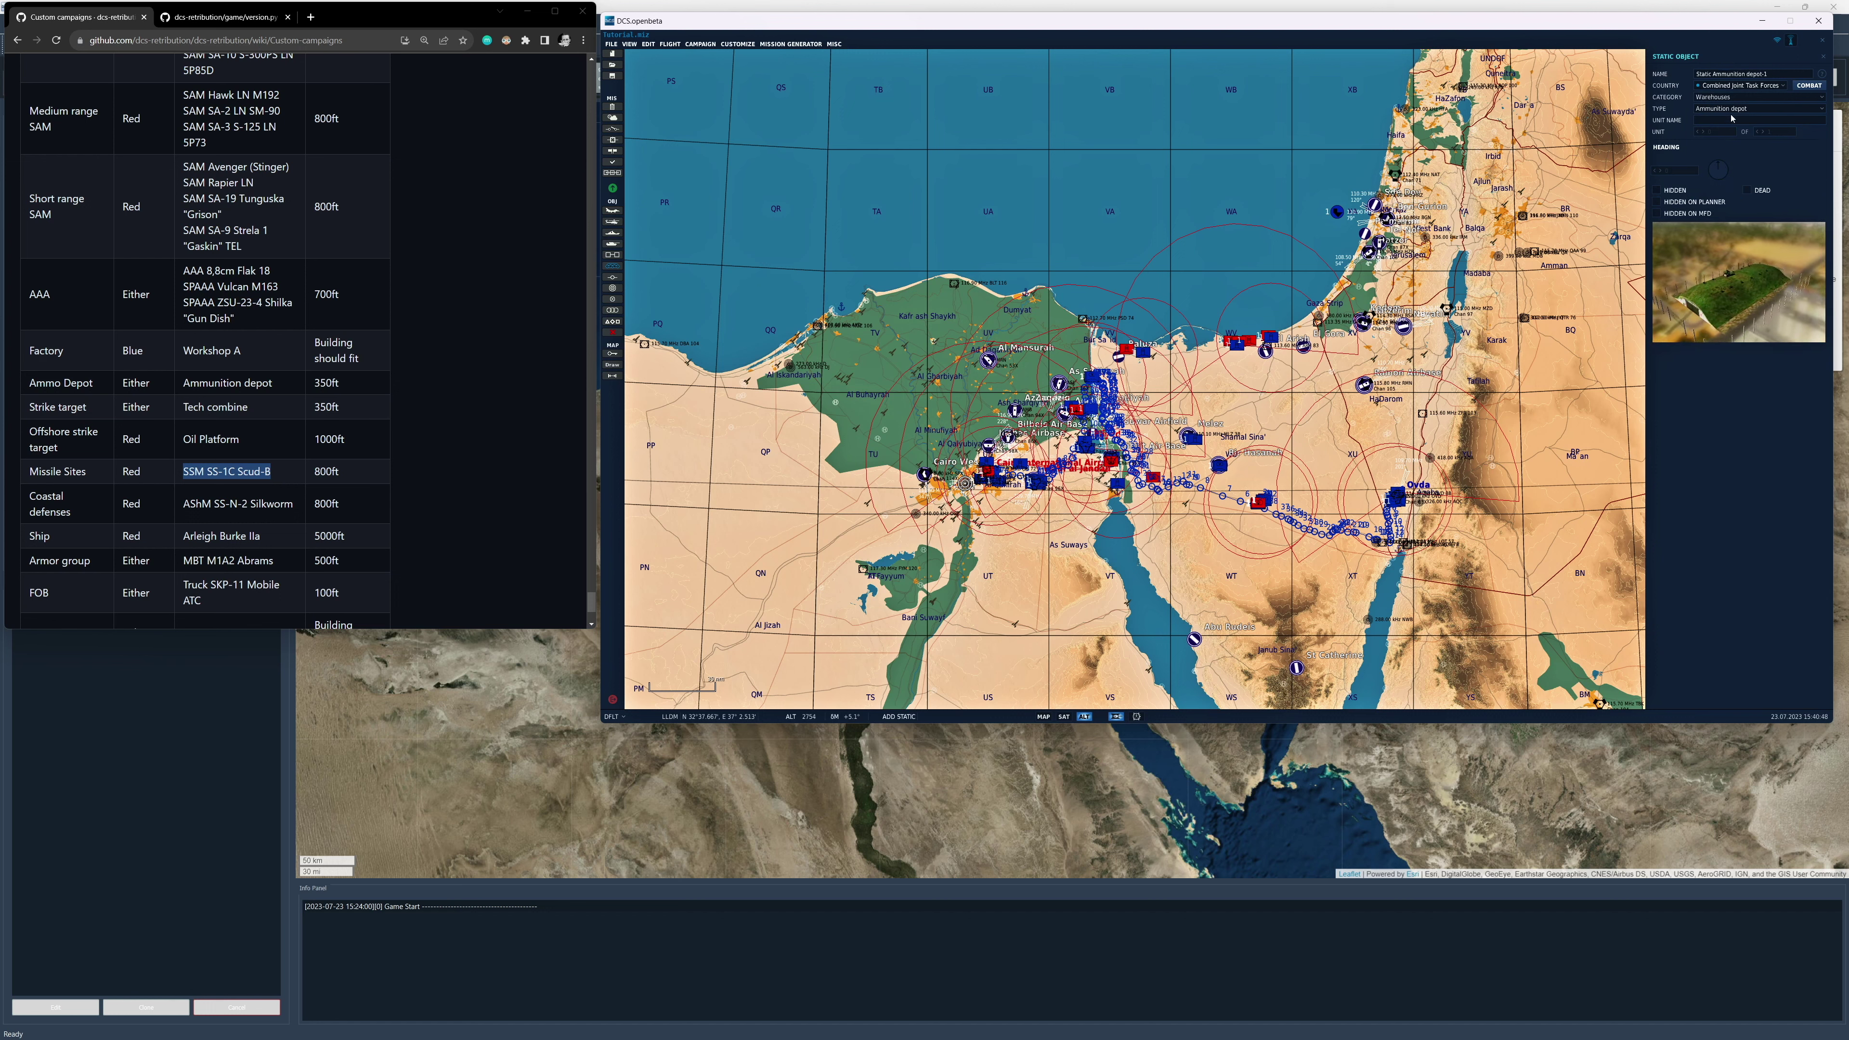
{"action": "left_click", "coordinate": [1732, 98]}
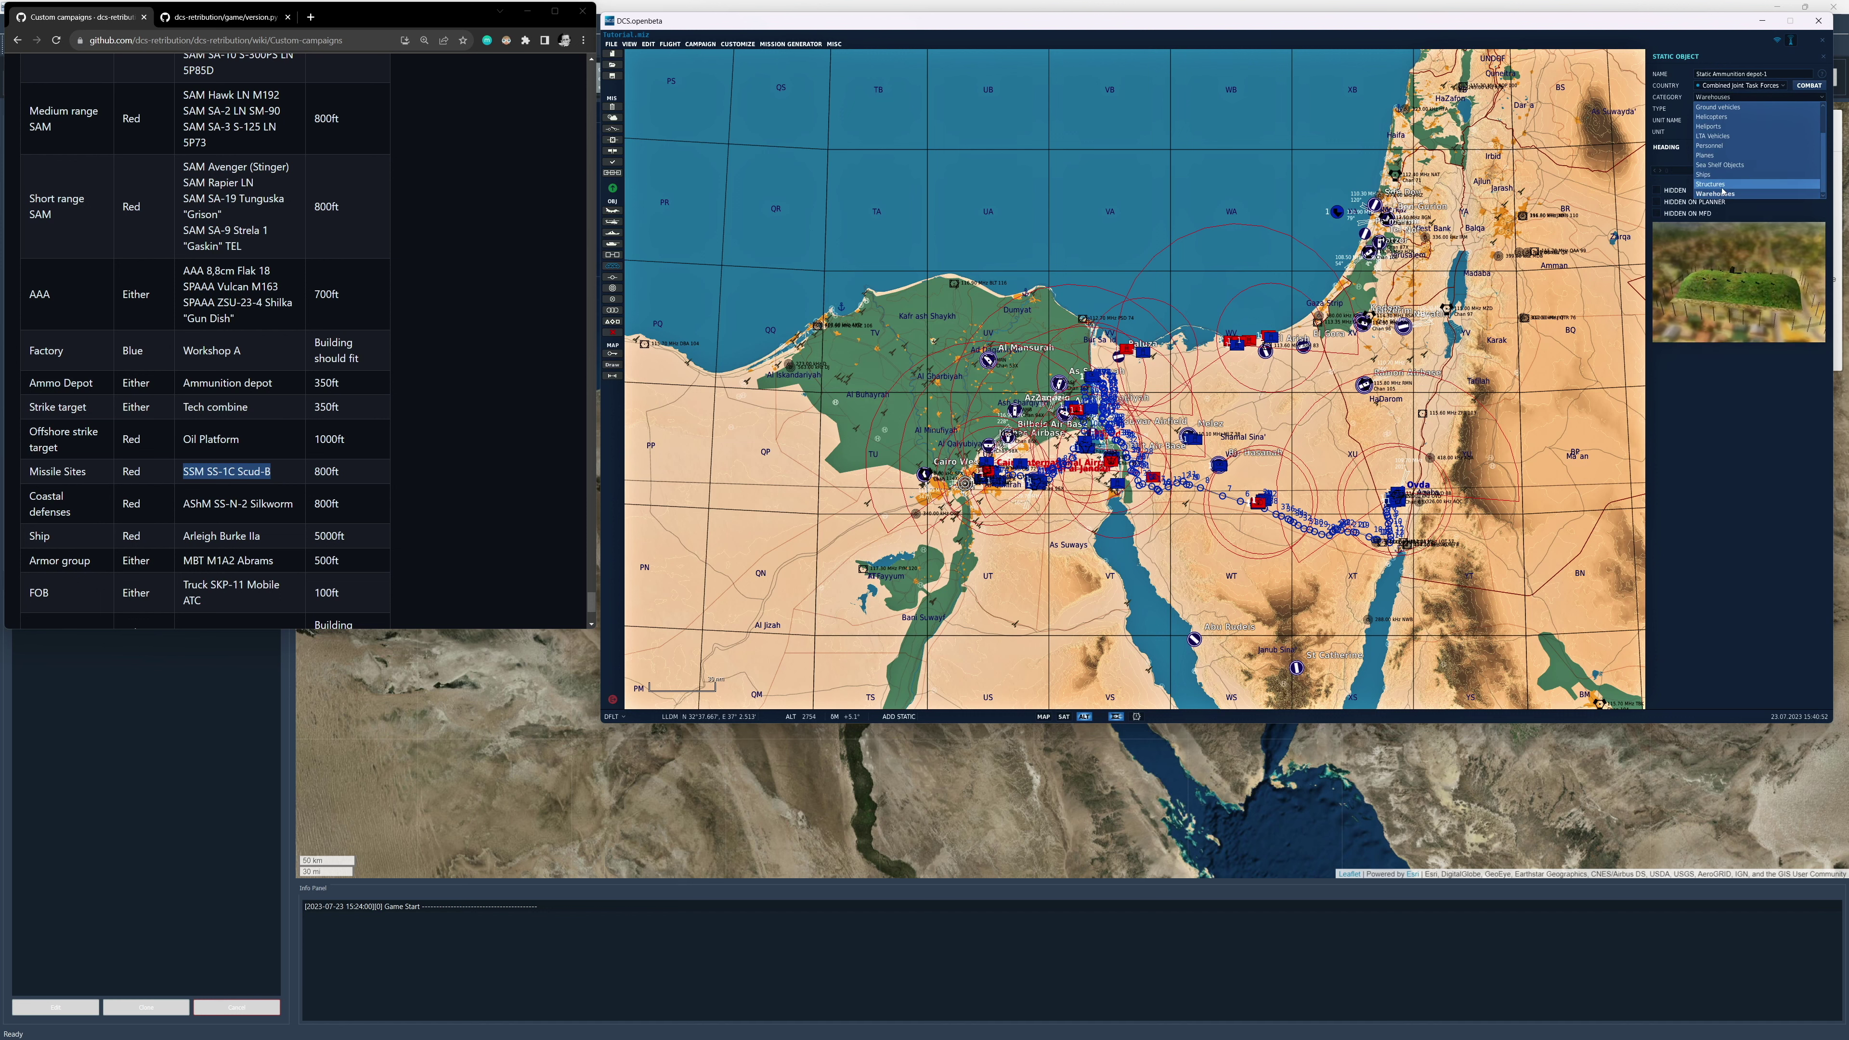
Switch the static object to Structures, type Workshop A, and place the first workshop.
{"action": "left_click", "coordinate": [1721, 185]}
{"action": "left_click", "coordinate": [1729, 109]}
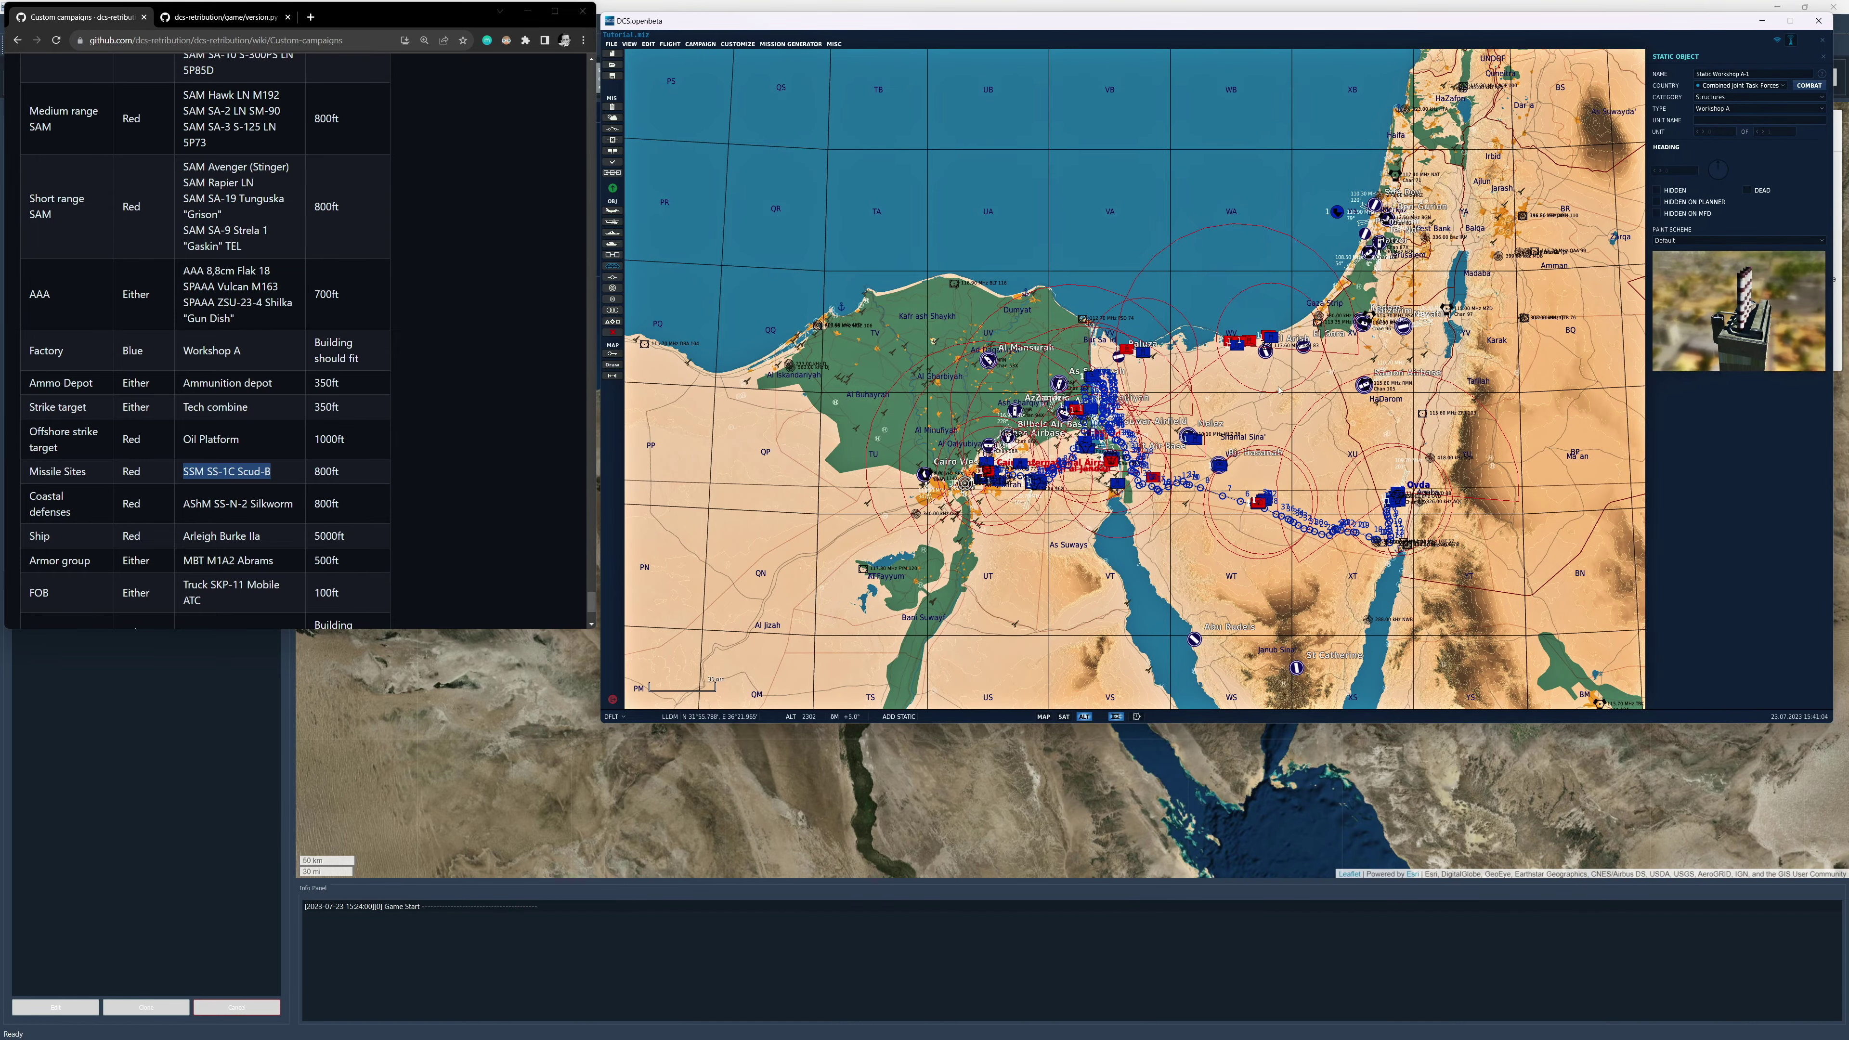
{"action": "scroll", "coordinate": [1128, 496], "scroll_direction": "up", "scroll_amount": 10}
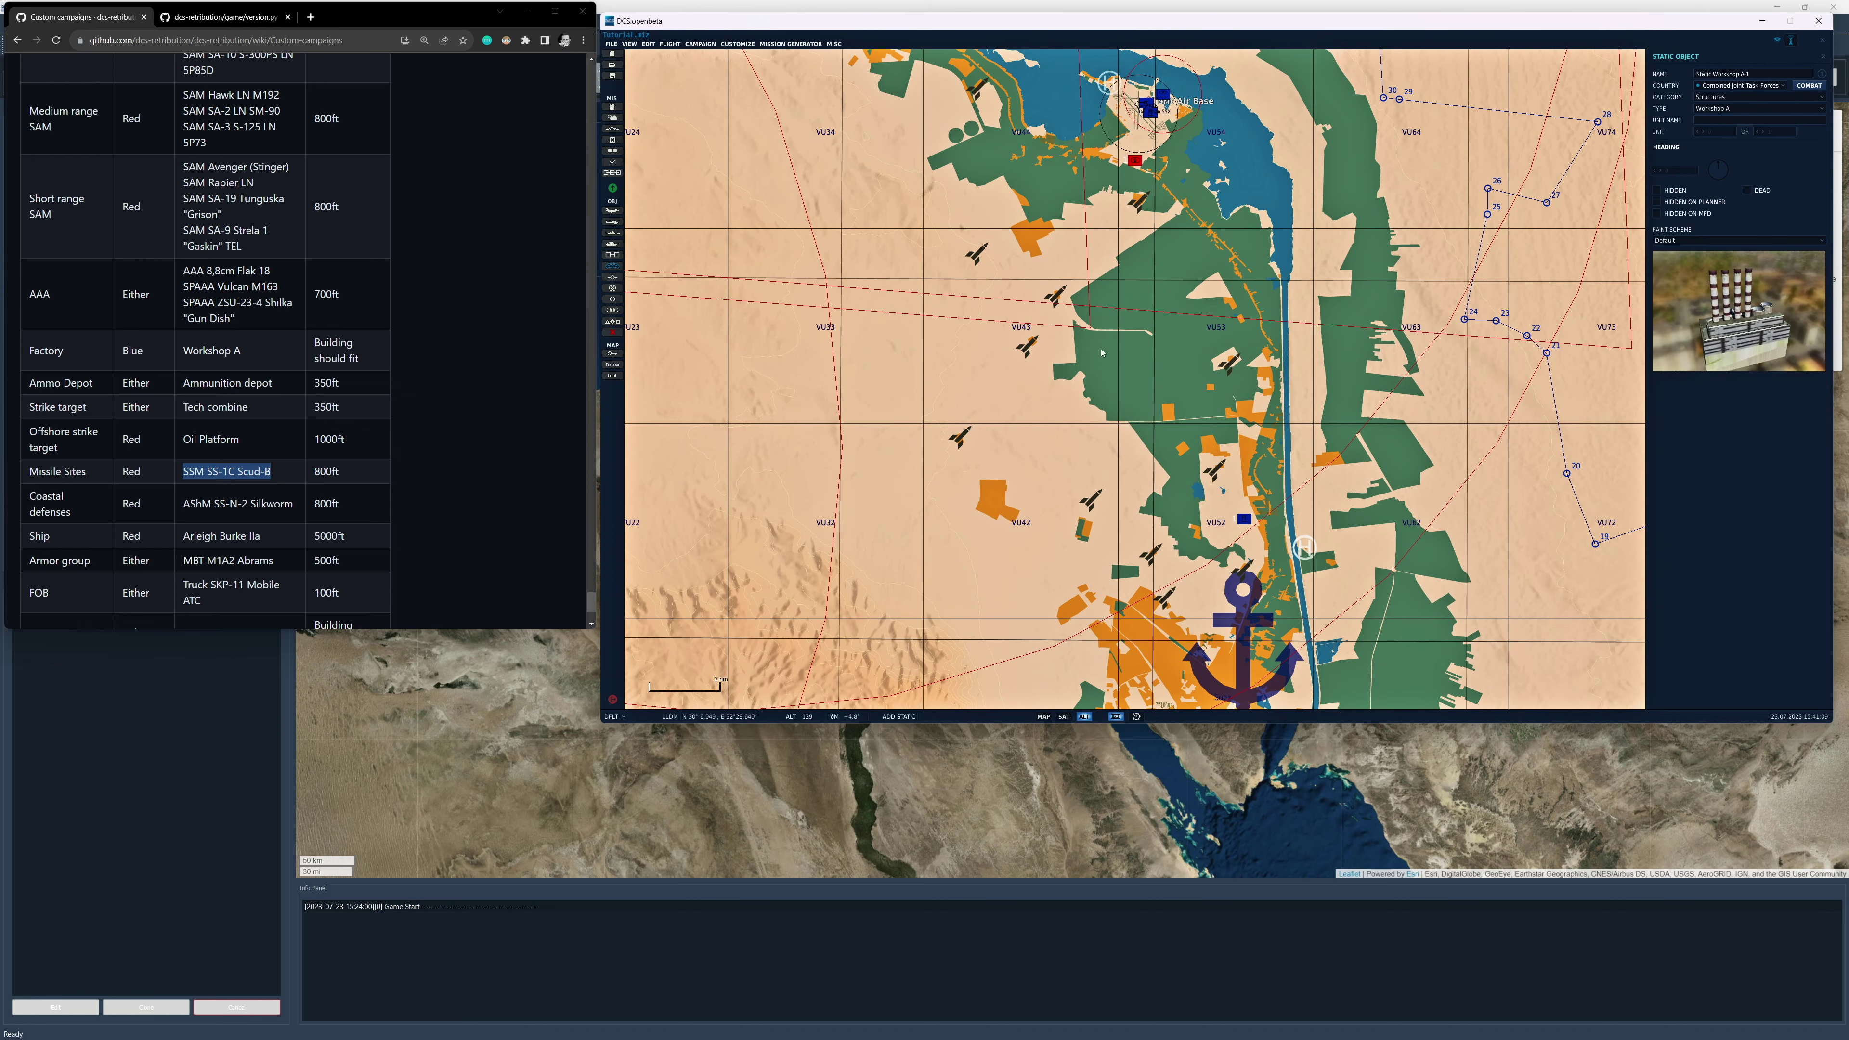
{"action": "scroll", "coordinate": [1024, 266], "scroll_direction": "up", "scroll_amount": 5}
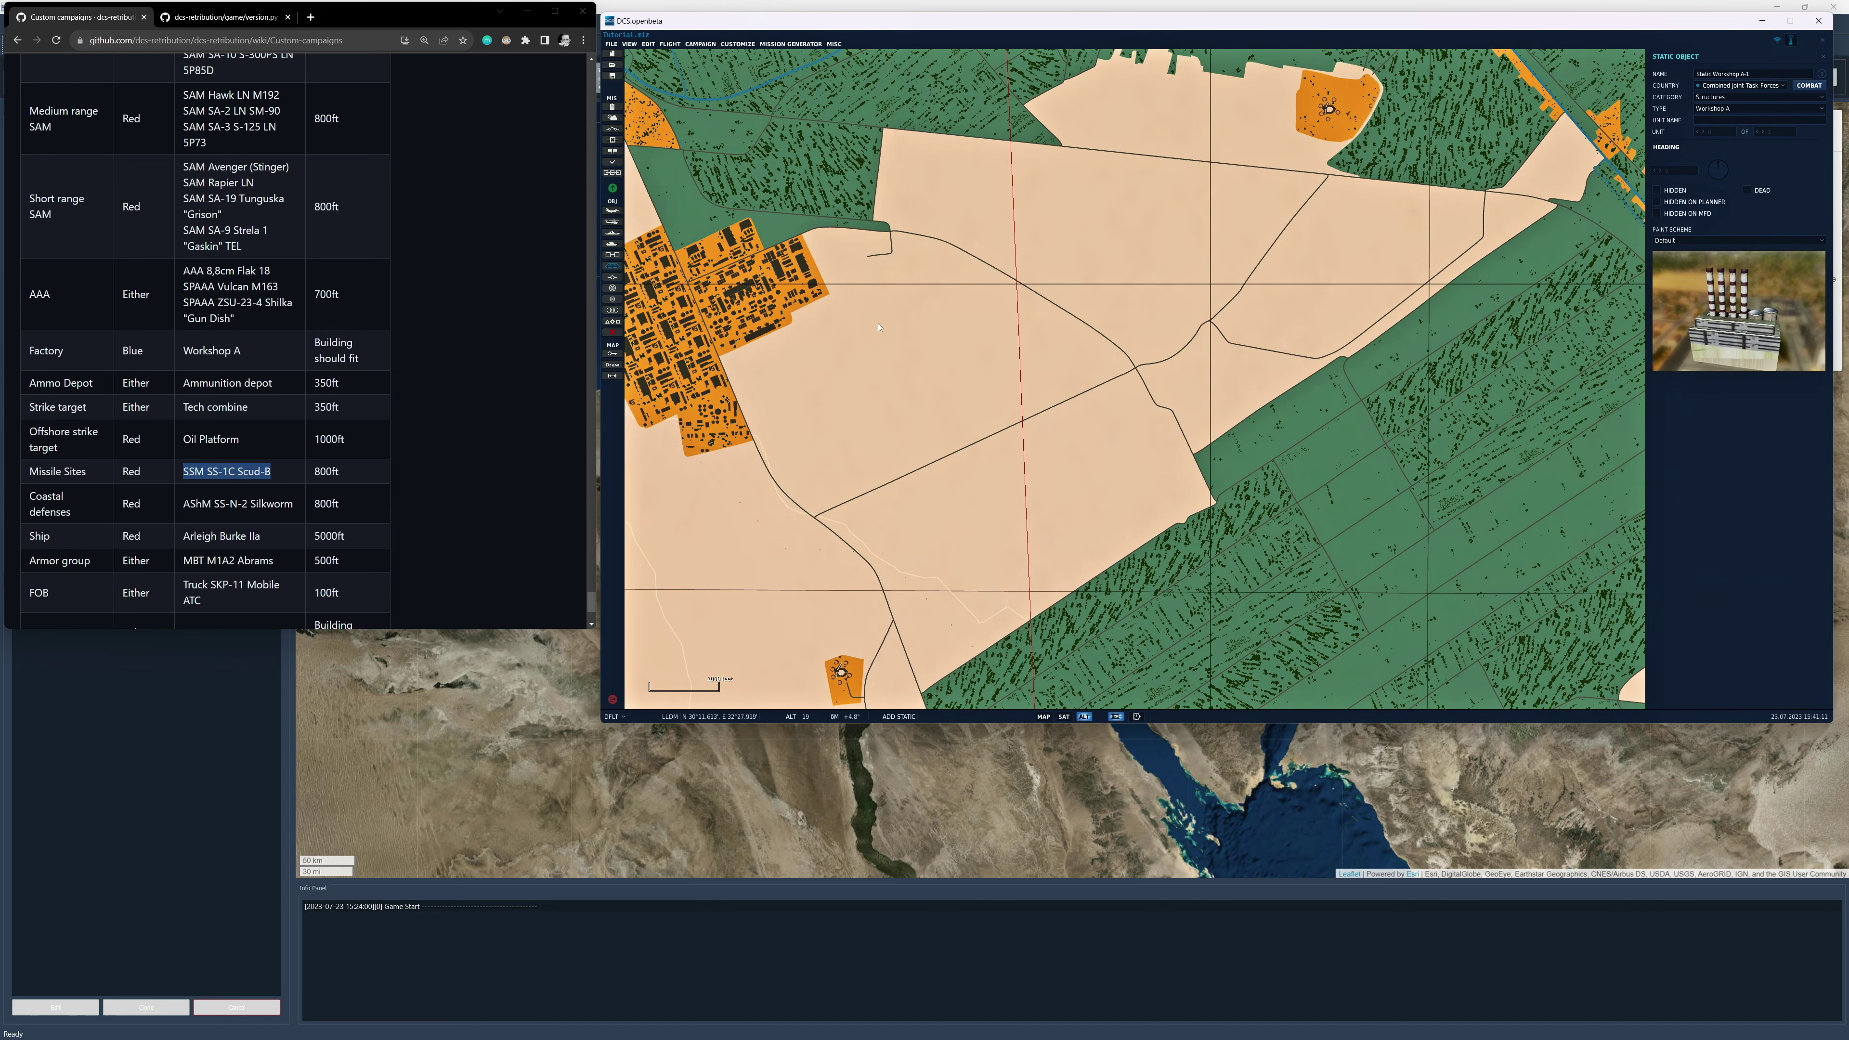
{"action": "left_click", "coordinate": [800, 421]}
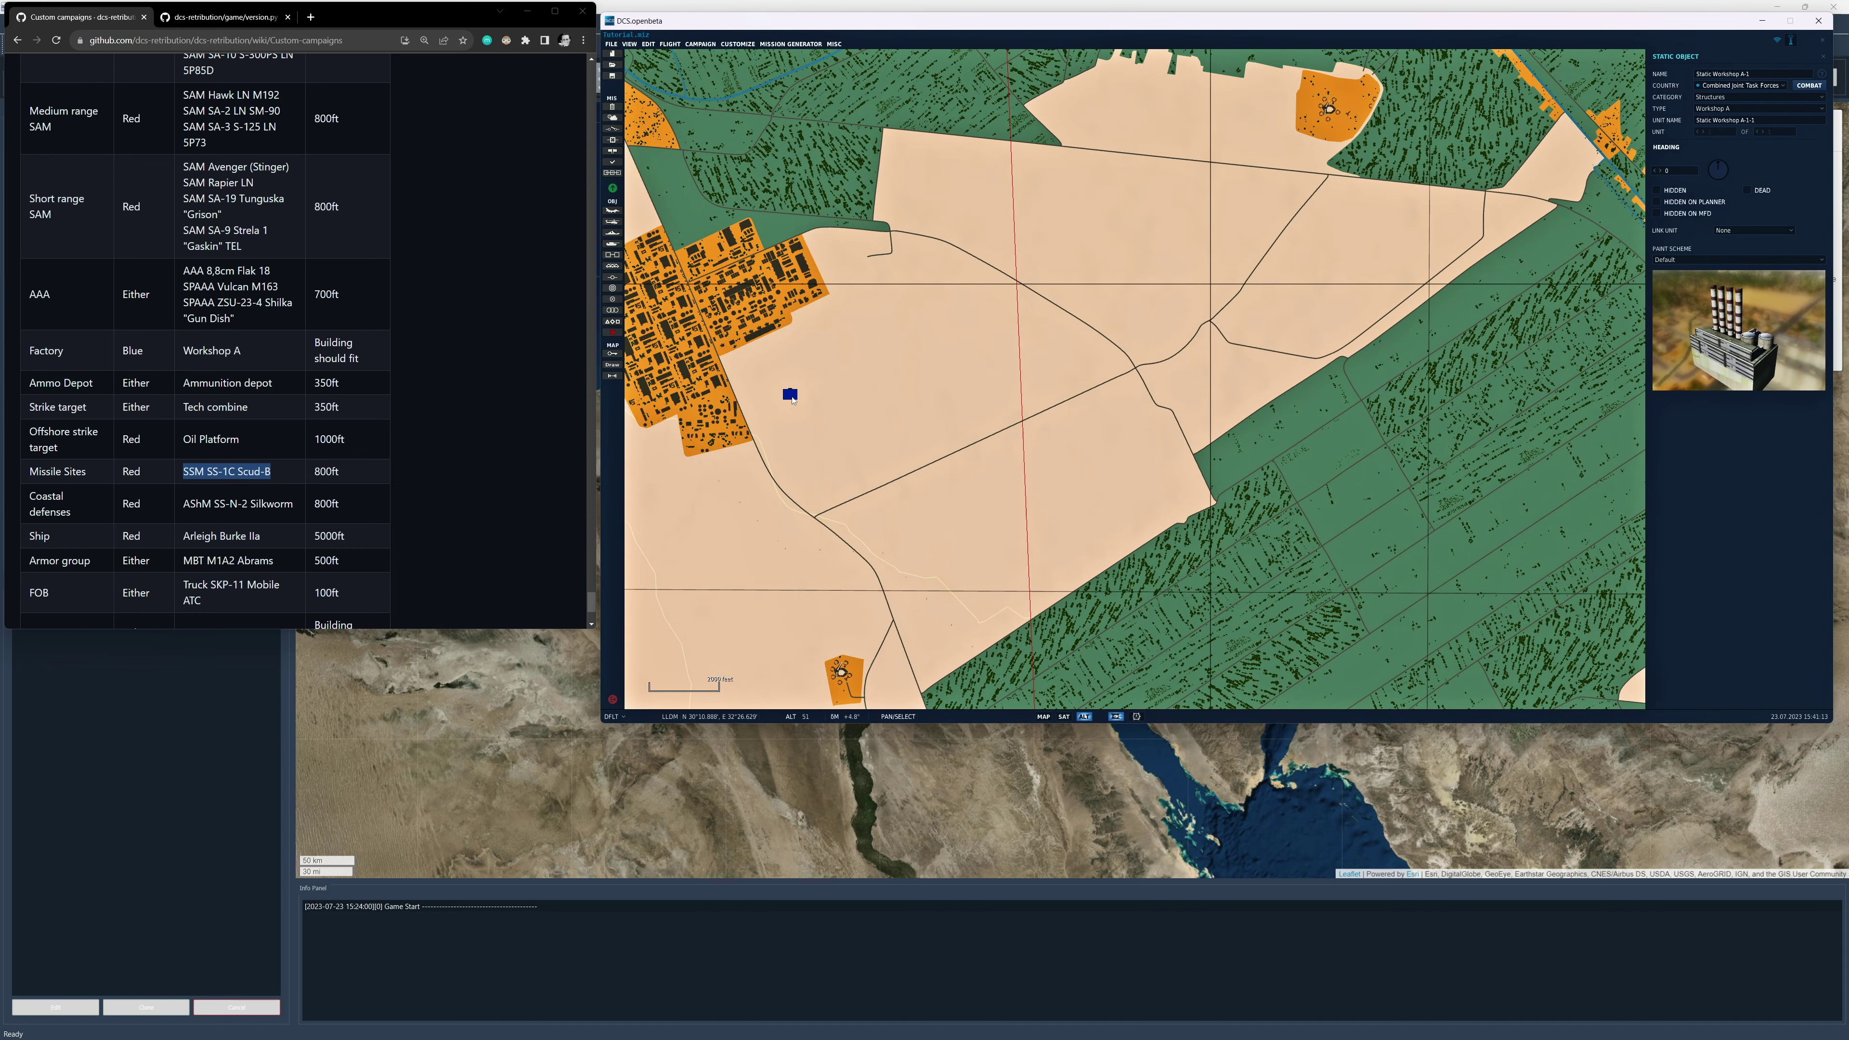
{"action": "left_click", "coordinate": [791, 395]}
Place a second Workshop A at another location on the map.
{"action": "scroll", "coordinate": [808, 400], "scroll_direction": "down", "scroll_amount": 5}
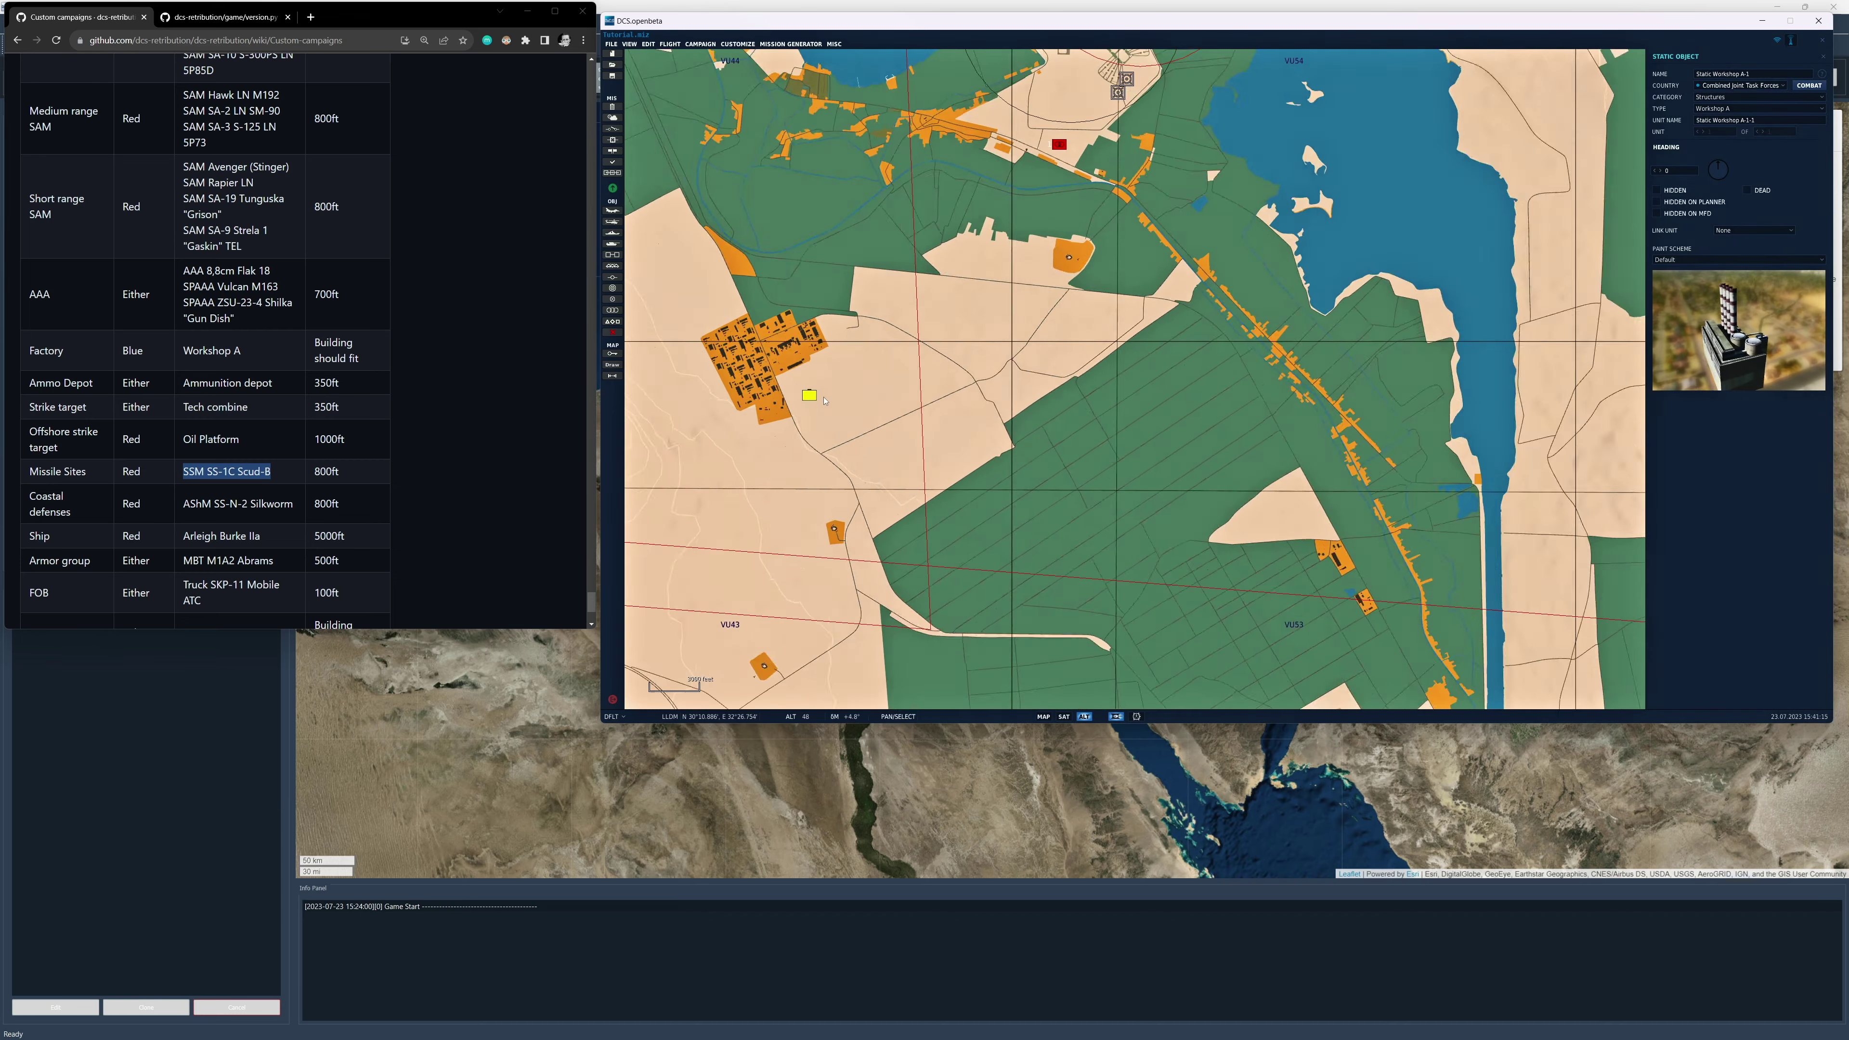
{"action": "scroll", "coordinate": [816, 405], "scroll_direction": "down", "scroll_amount": 3}
{"action": "scroll", "coordinate": [1209, 470], "scroll_direction": "up", "scroll_amount": 5}
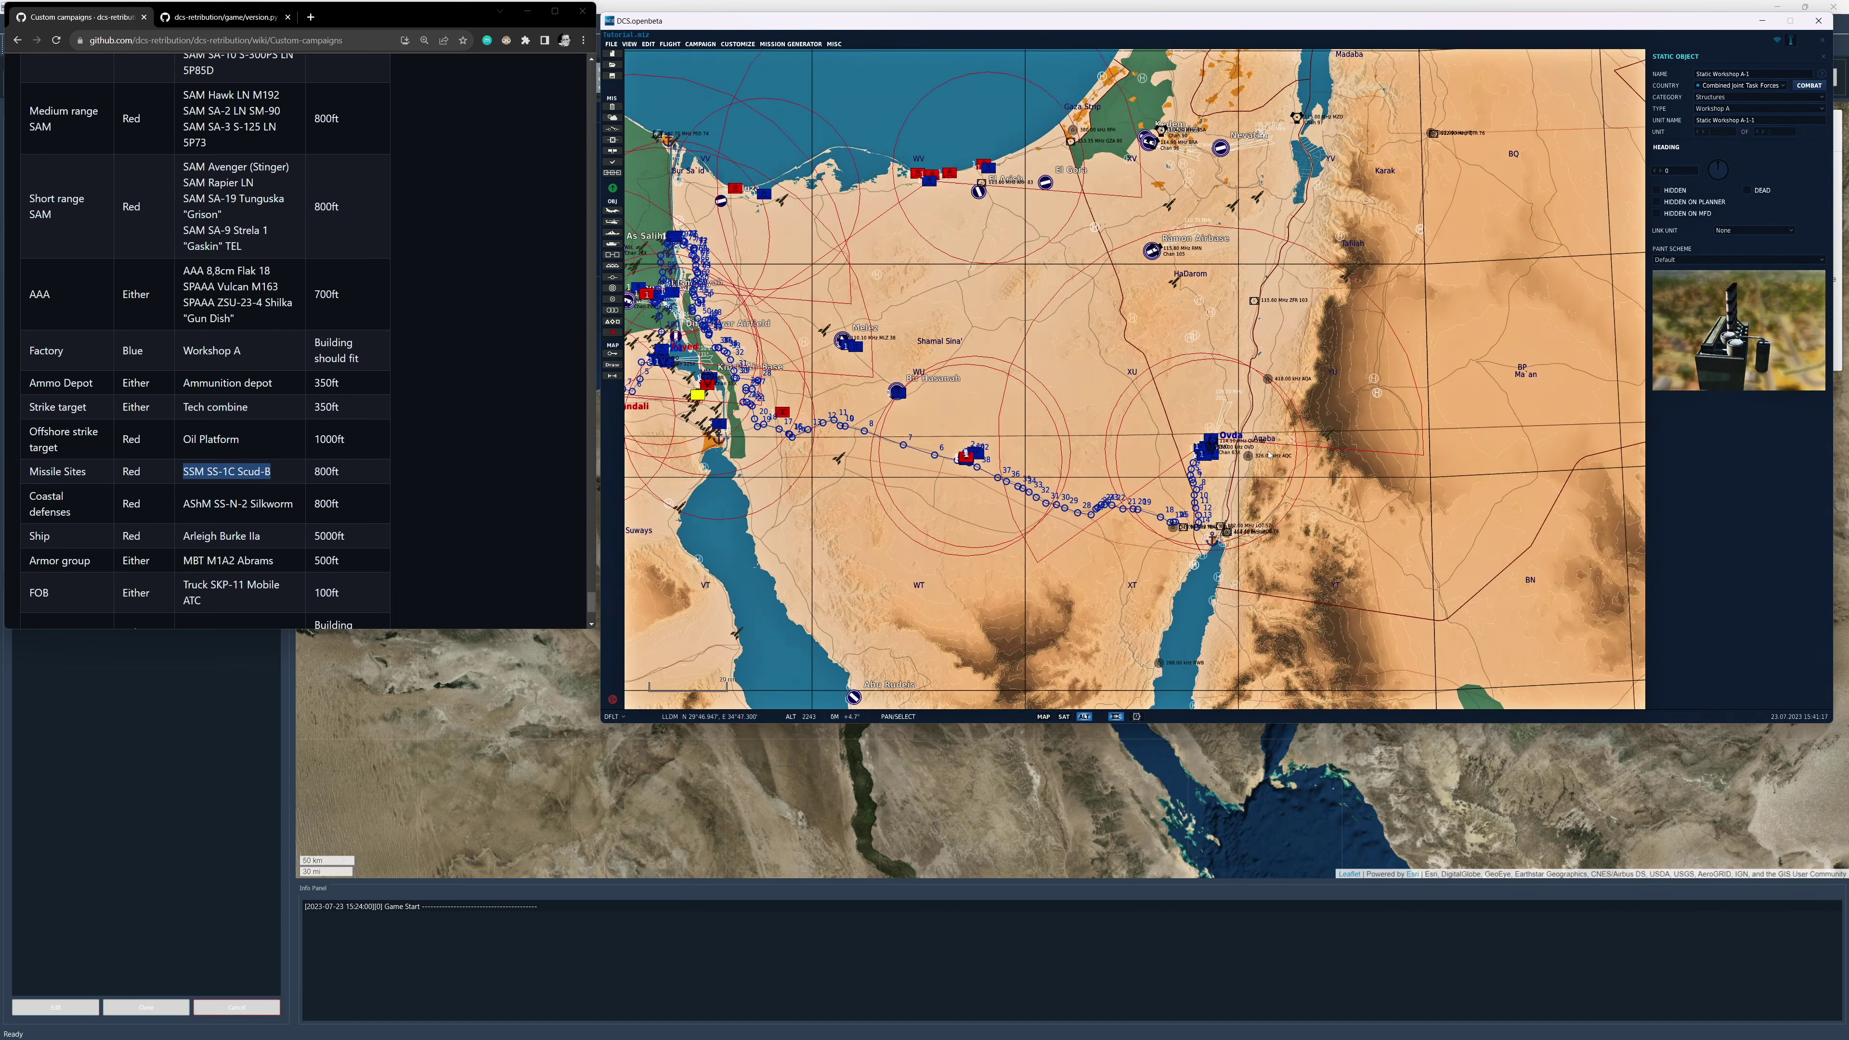
{"action": "scroll", "coordinate": [1208, 469], "scroll_direction": "up", "scroll_amount": 5}
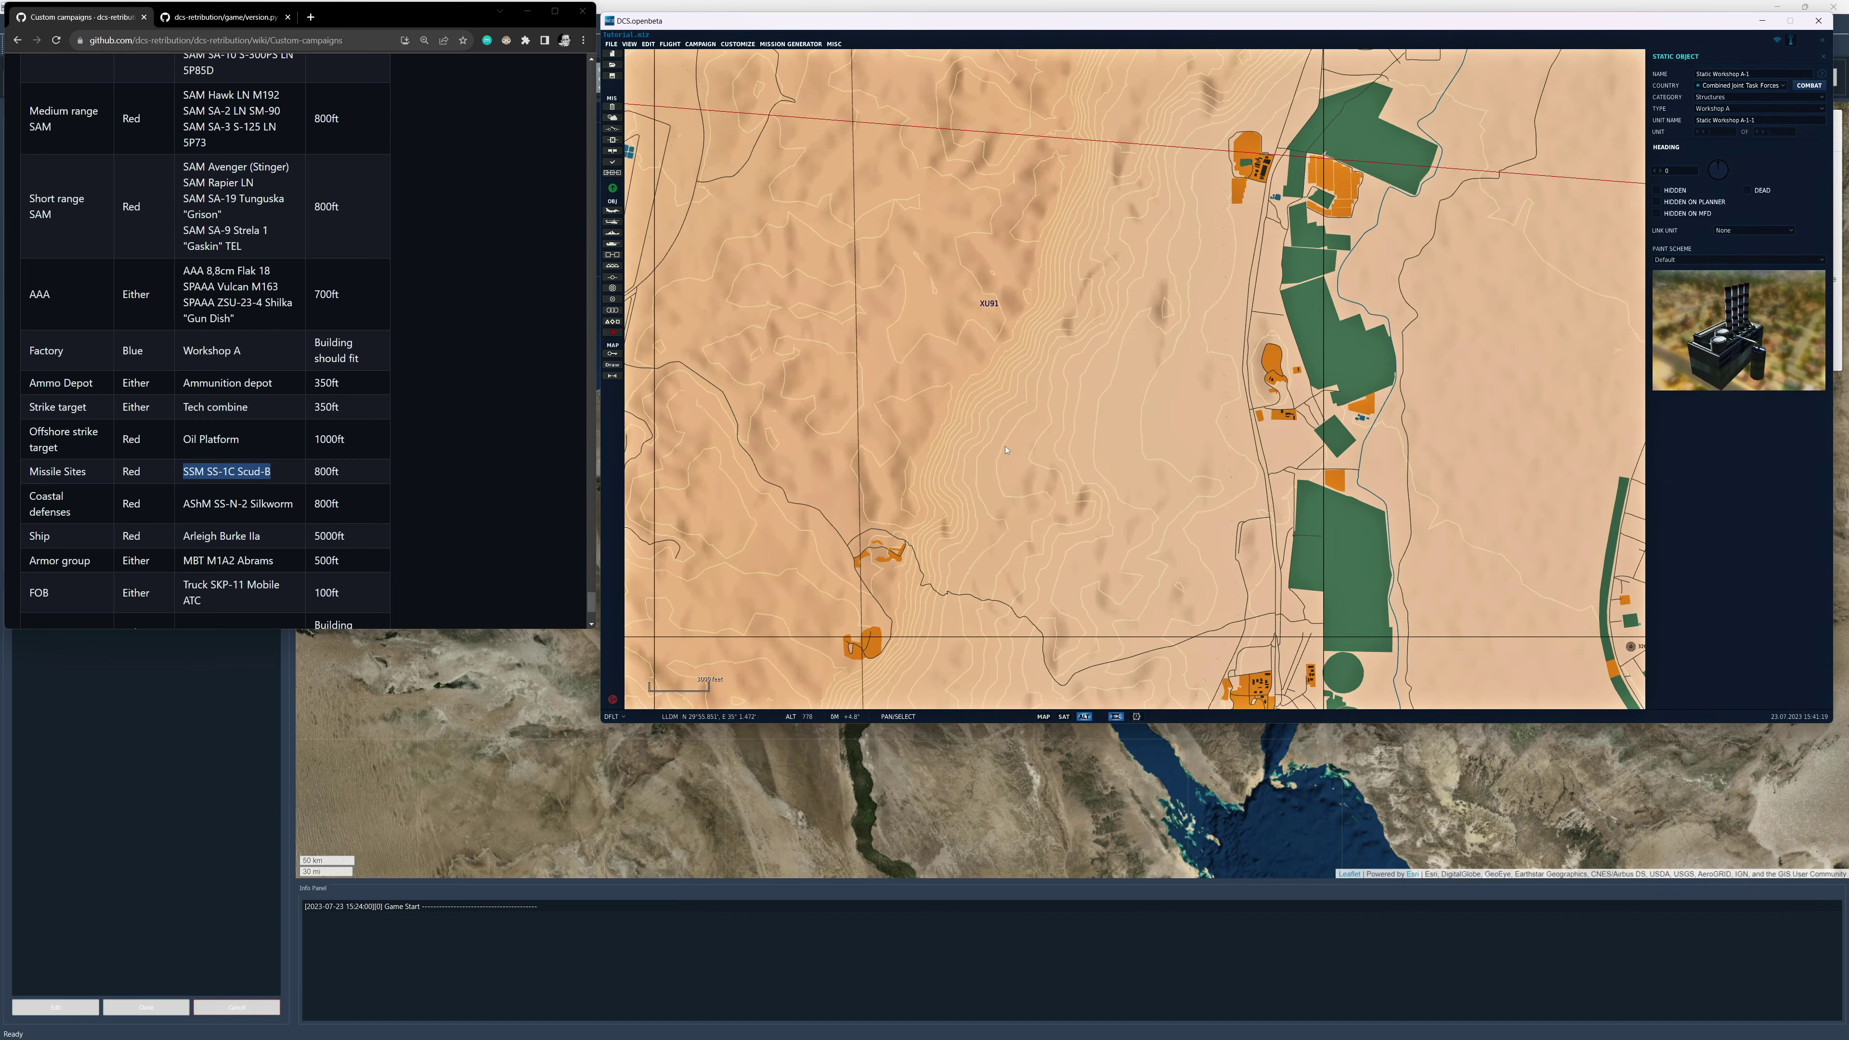
{"action": "scroll", "coordinate": [1270, 437], "scroll_direction": "up", "scroll_amount": 4}
{"action": "left_click", "coordinate": [1282, 473]}
{"action": "scroll", "coordinate": [1011, 442], "scroll_direction": "down", "scroll_amount": 5}
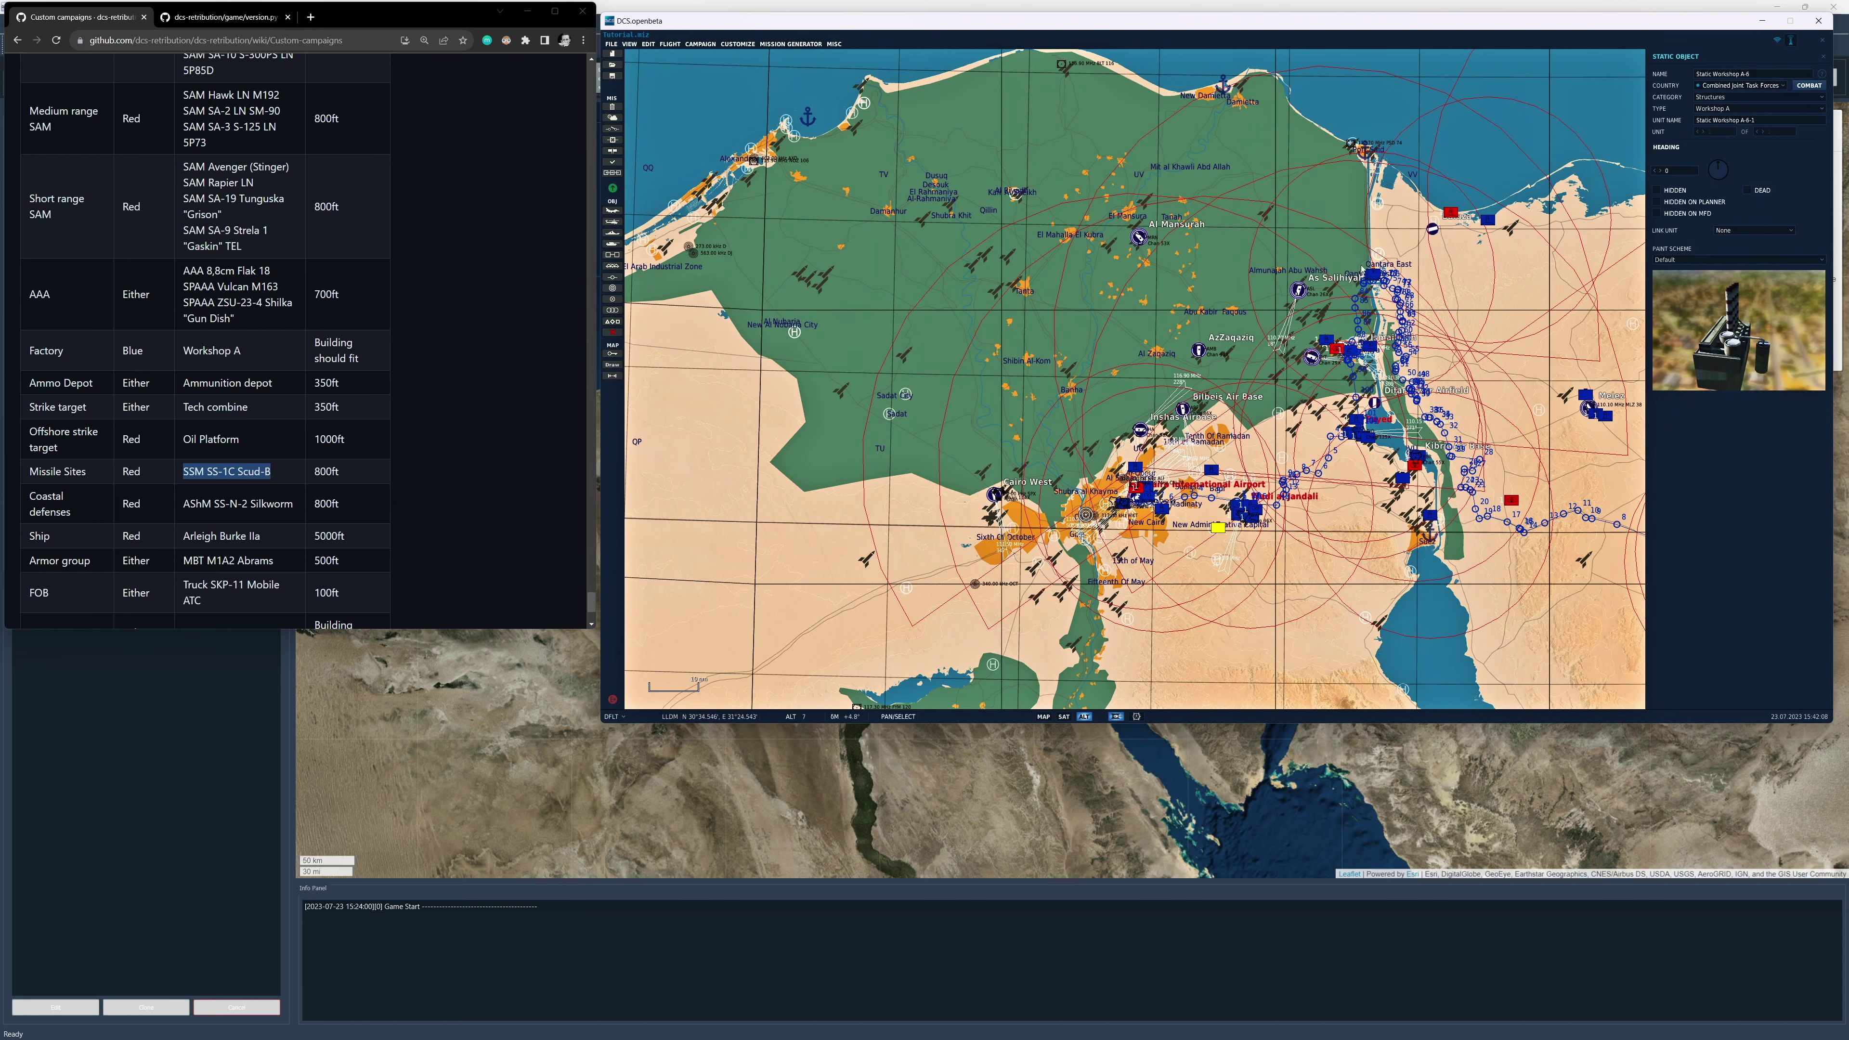
Switch the type to Tech combine and place one beside Al Ismailiyah airfield at heading 312.
{"action": "left_click", "coordinate": [1739, 101]}
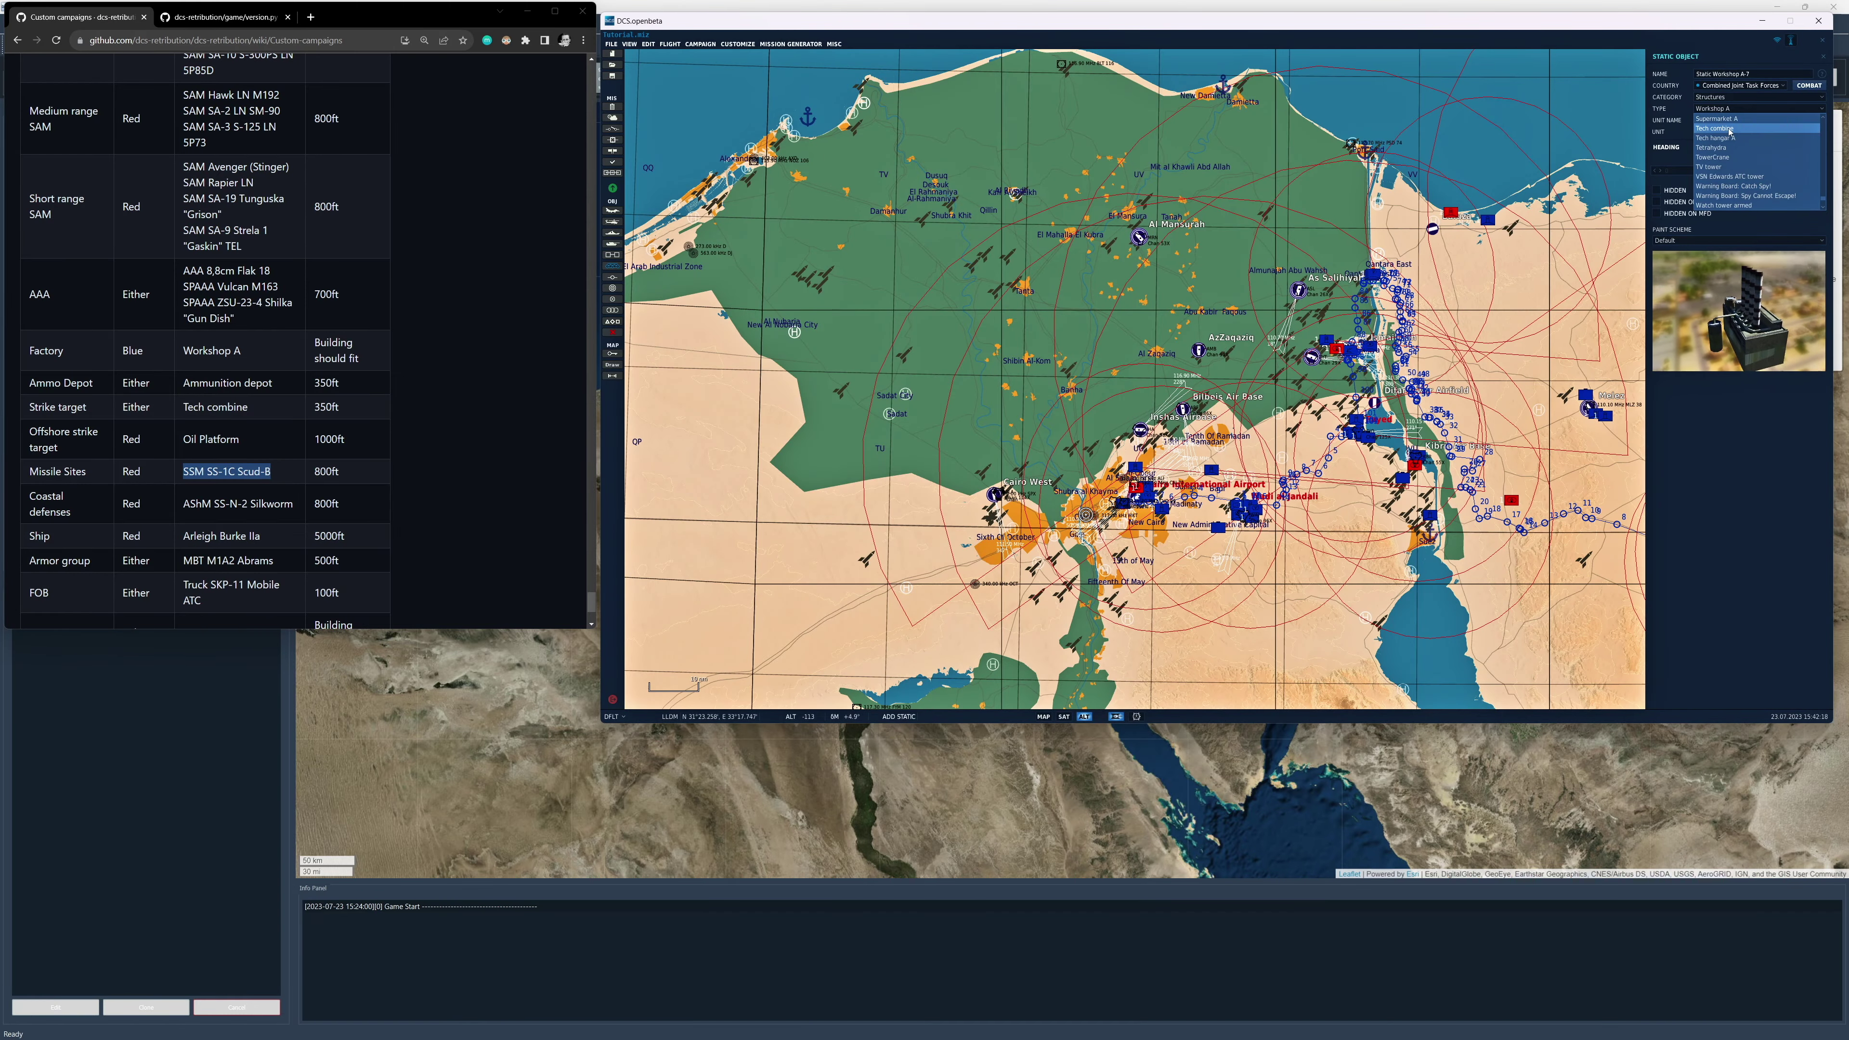
{"action": "left_click", "coordinate": [1729, 129]}
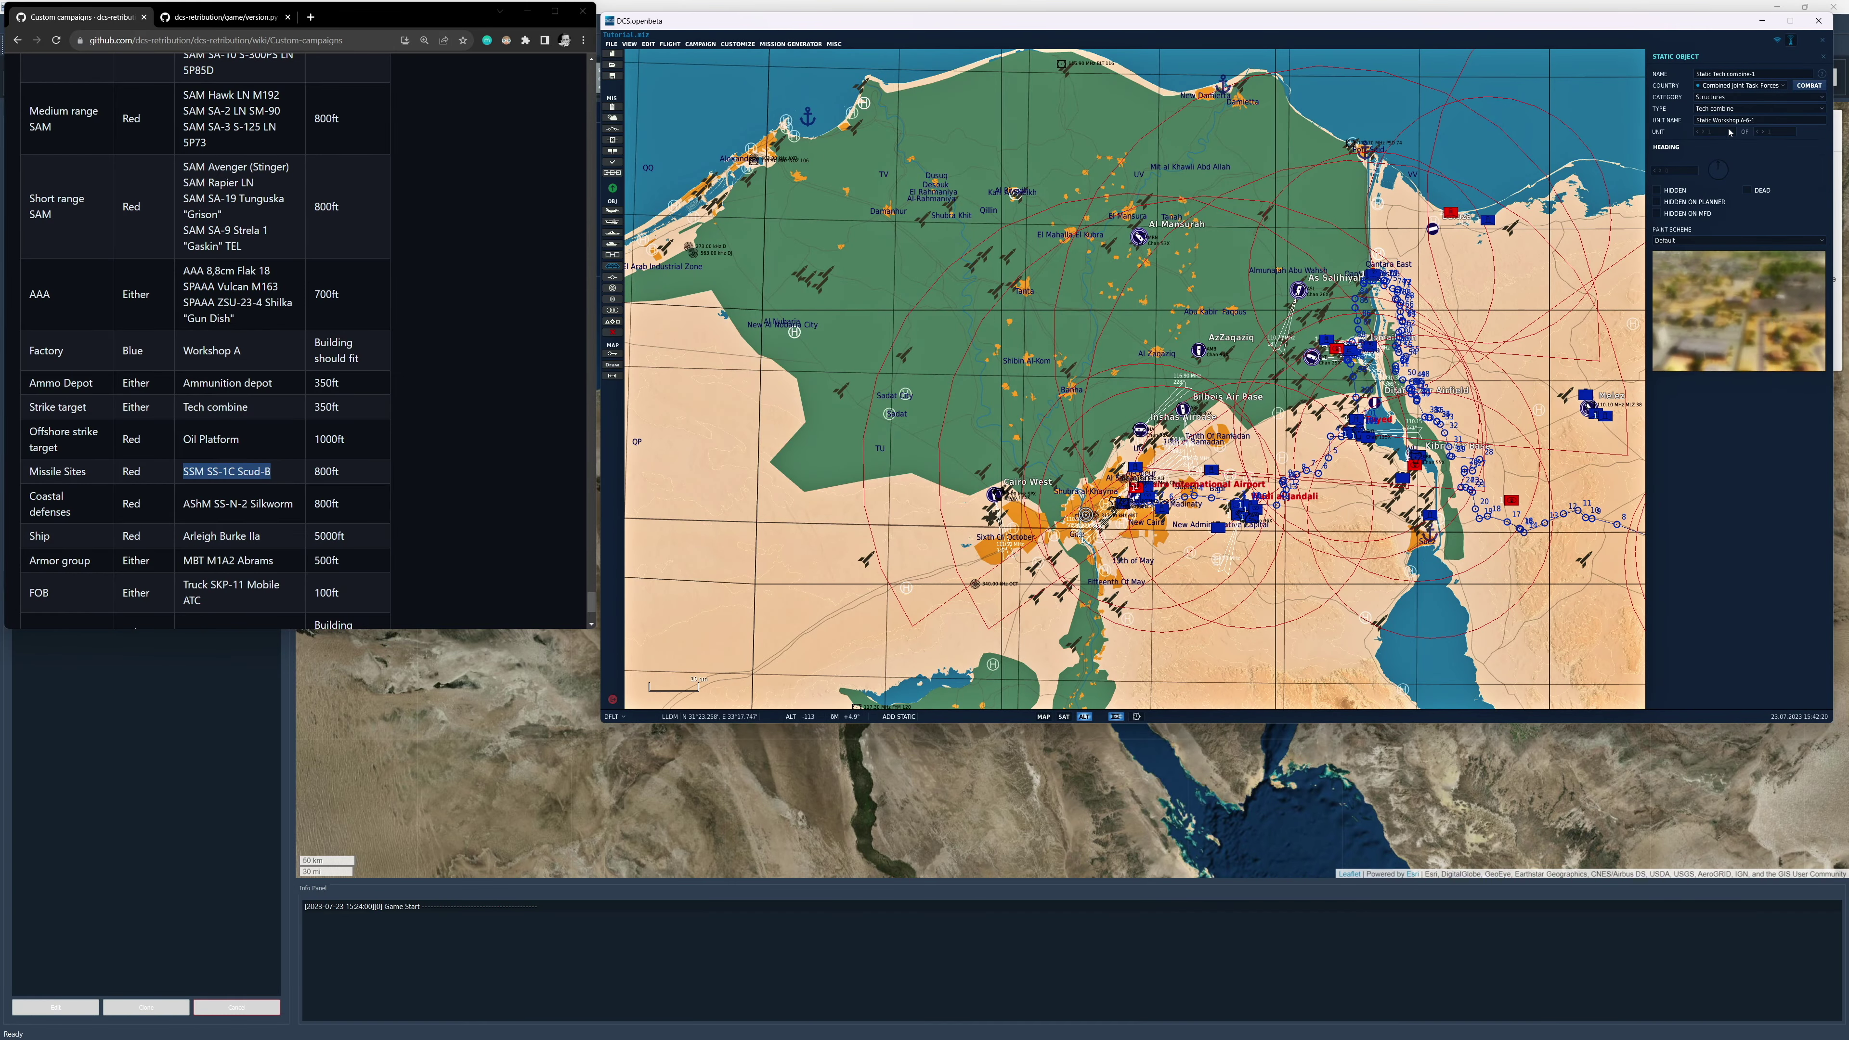
{"action": "scroll", "coordinate": [1259, 466], "scroll_direction": "up", "scroll_amount": 6}
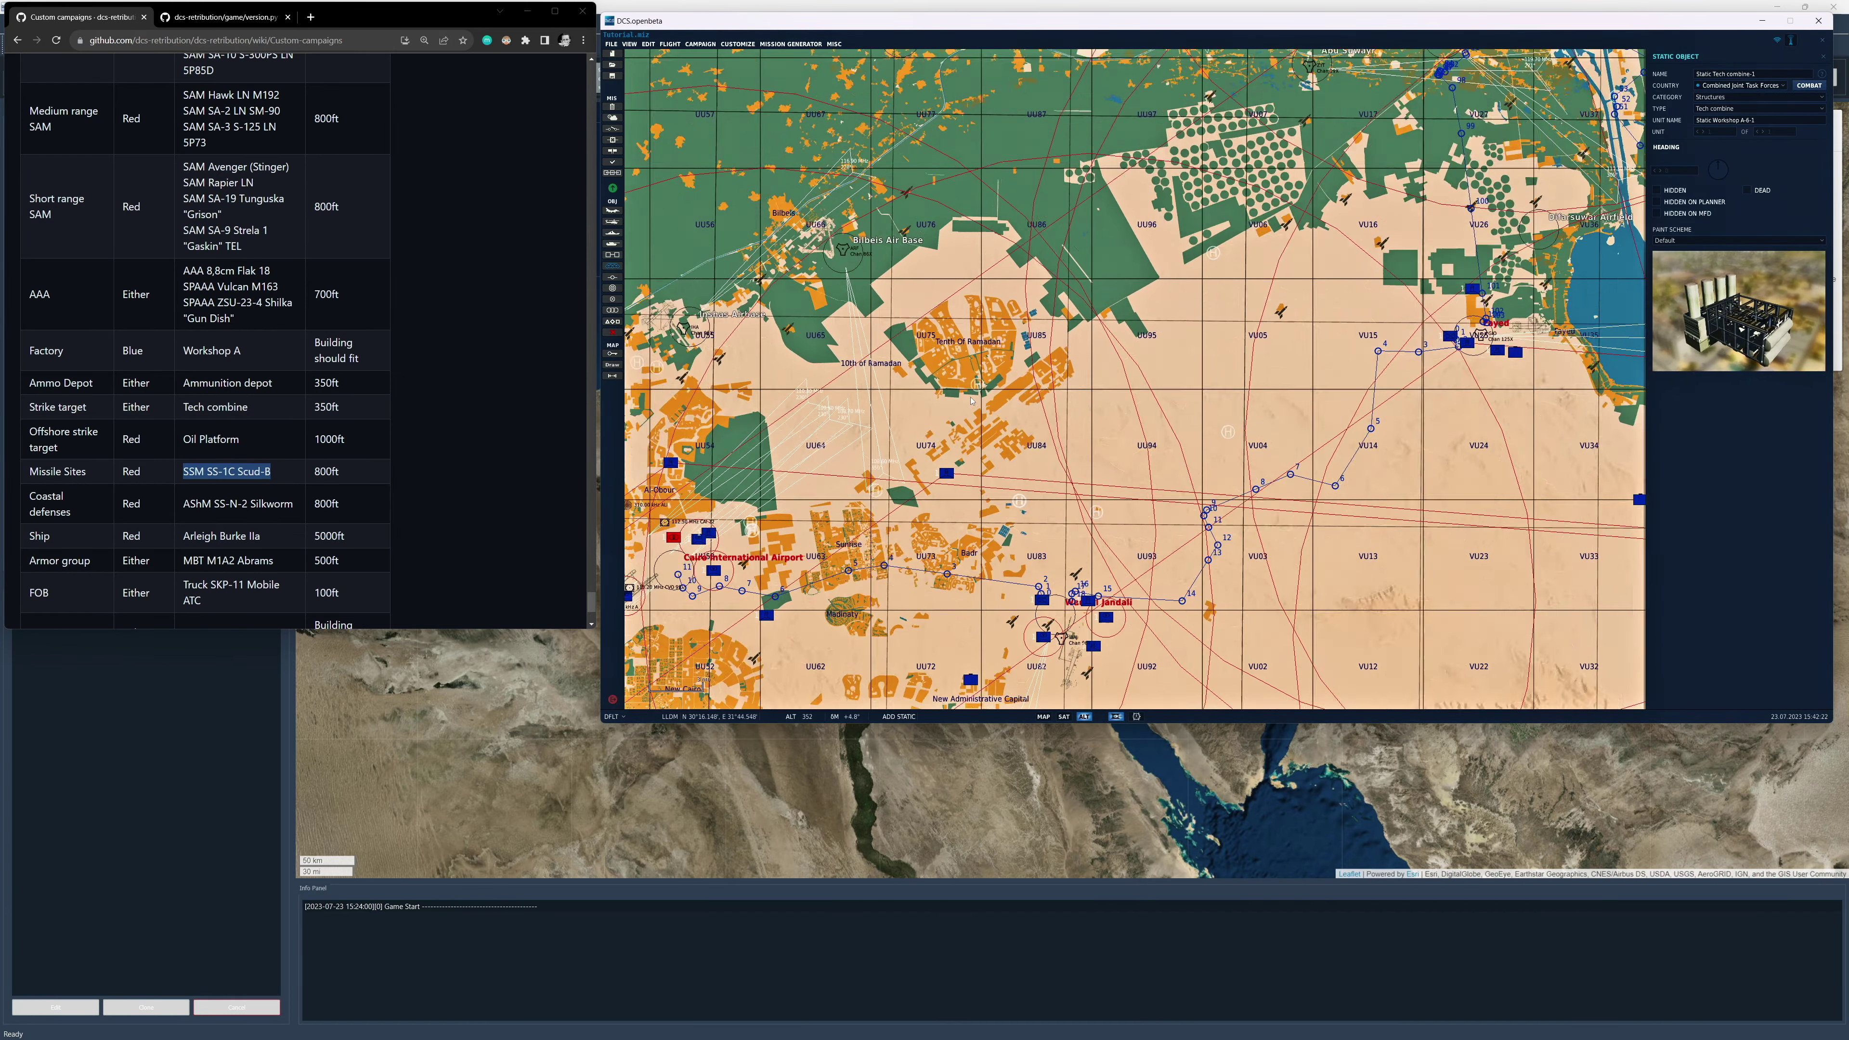
{"action": "scroll", "coordinate": [1065, 451], "scroll_direction": "up", "scroll_amount": 4}
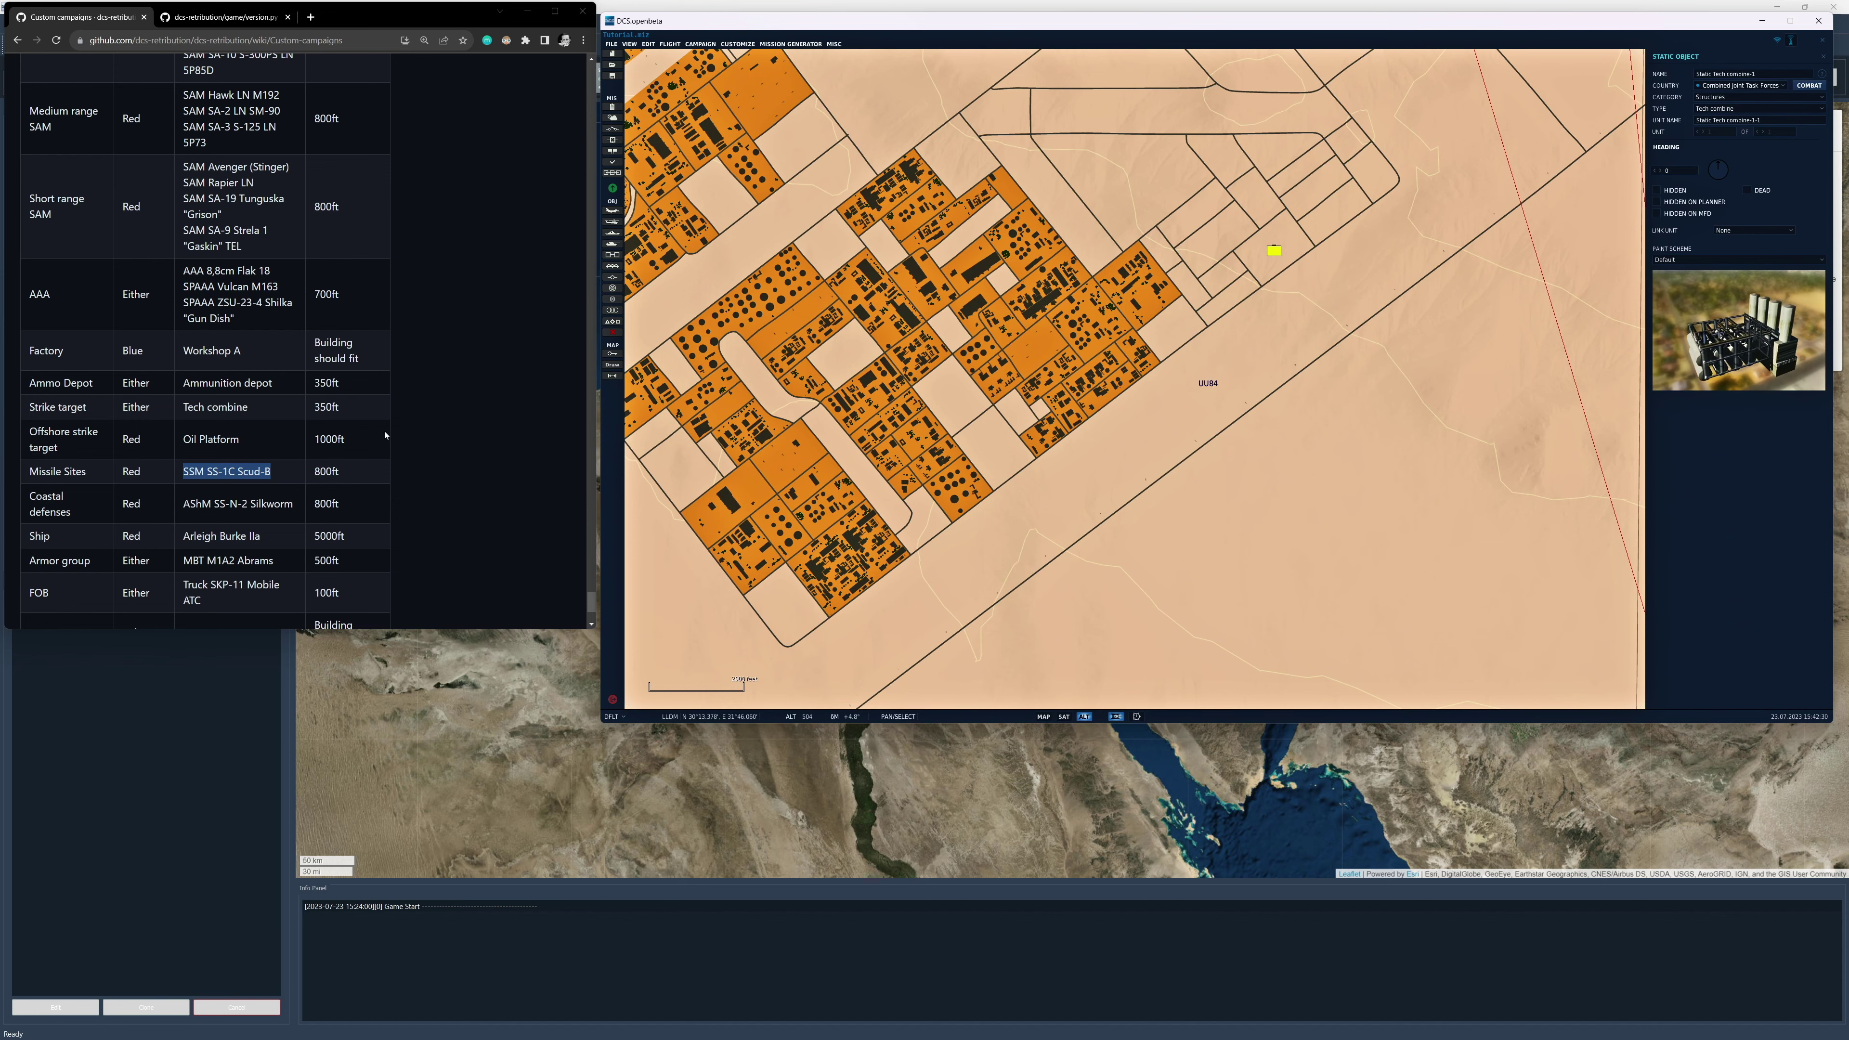
{"action": "scroll", "coordinate": [1216, 435], "scroll_direction": "down", "scroll_amount": 8}
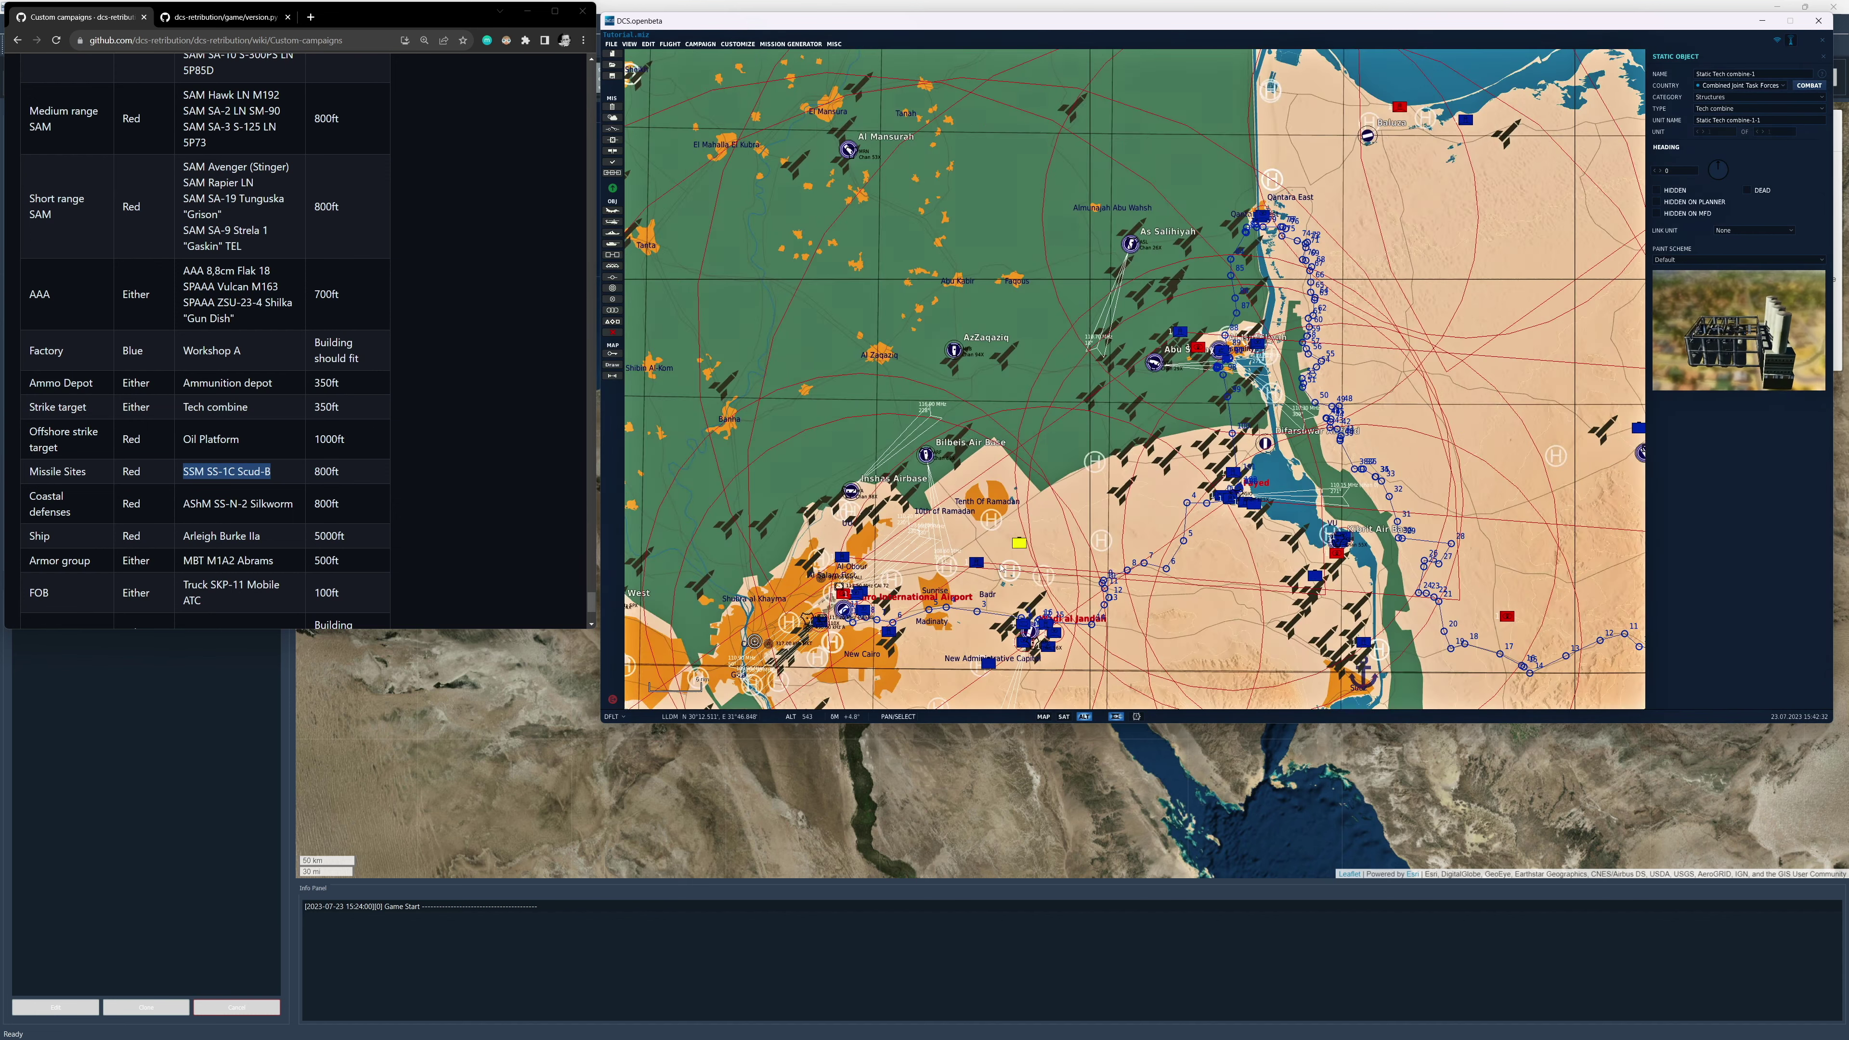
{"action": "scroll", "coordinate": [1218, 435], "scroll_direction": "up", "scroll_amount": 10}
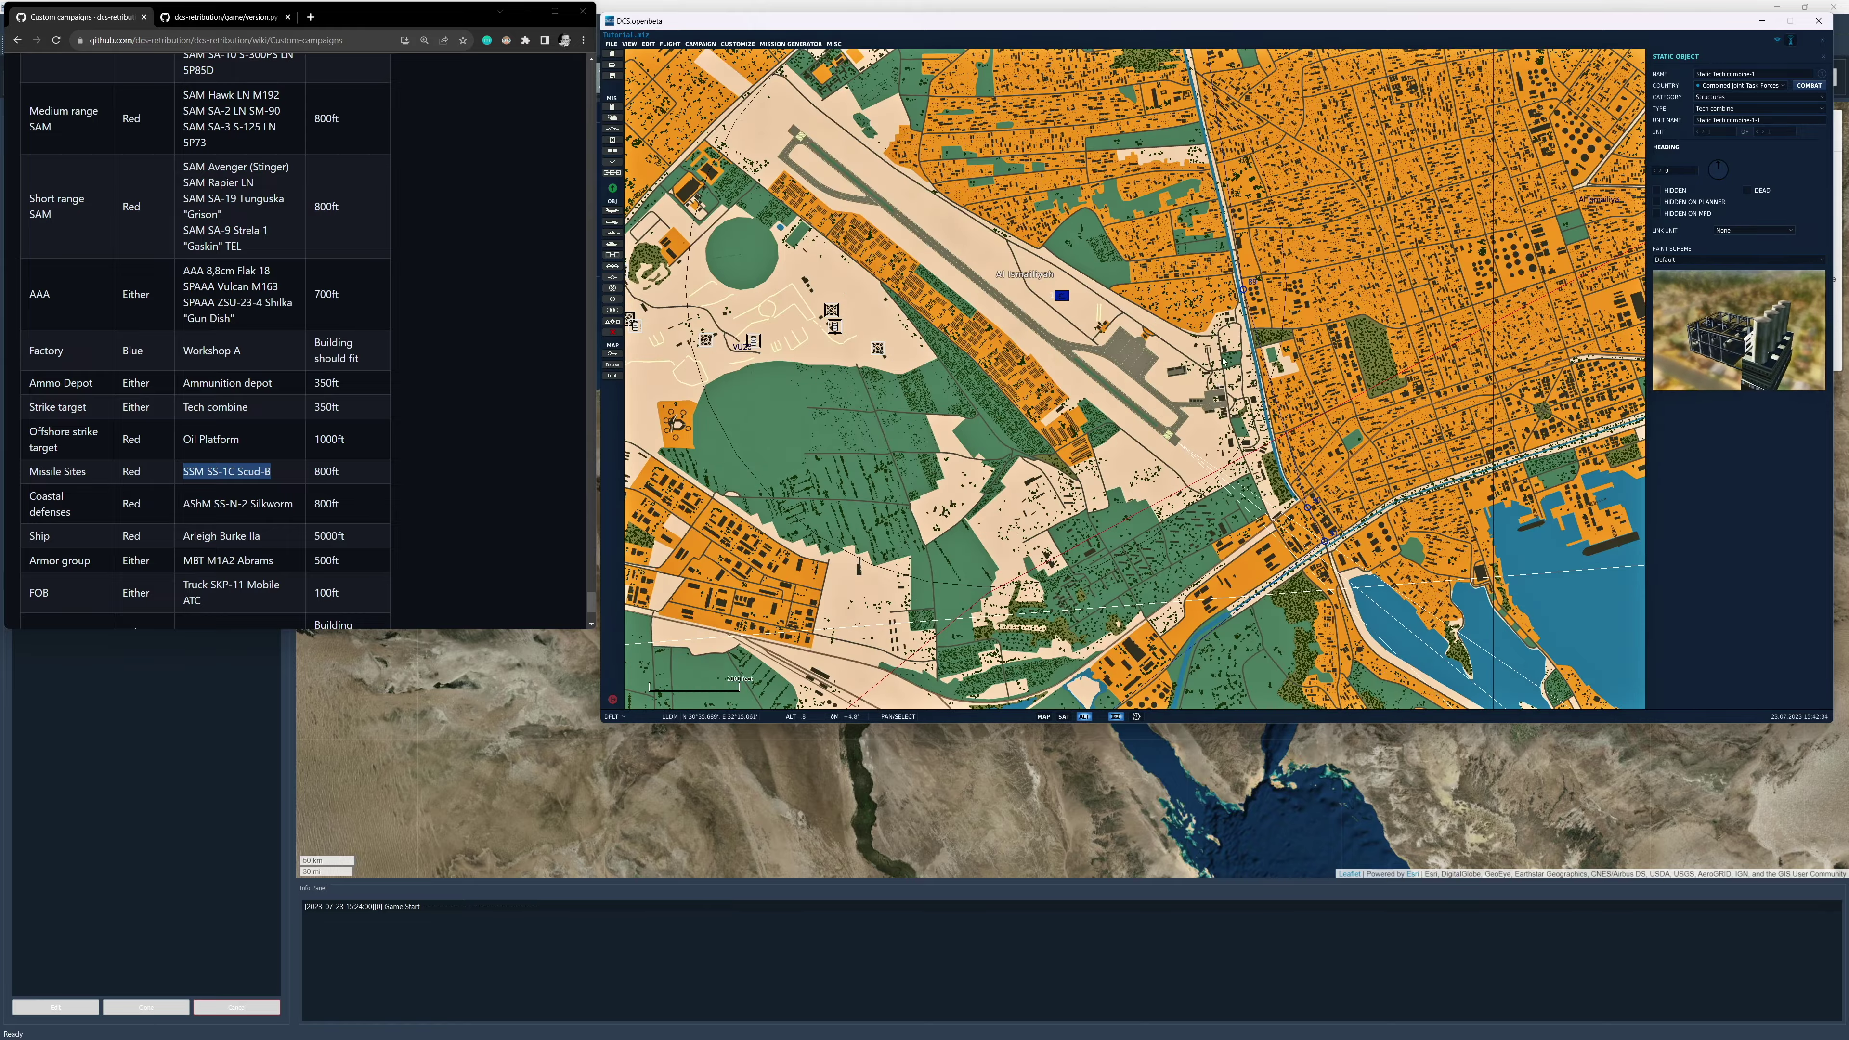
{"action": "scroll", "coordinate": [1143, 369], "scroll_direction": "up", "scroll_amount": 6}
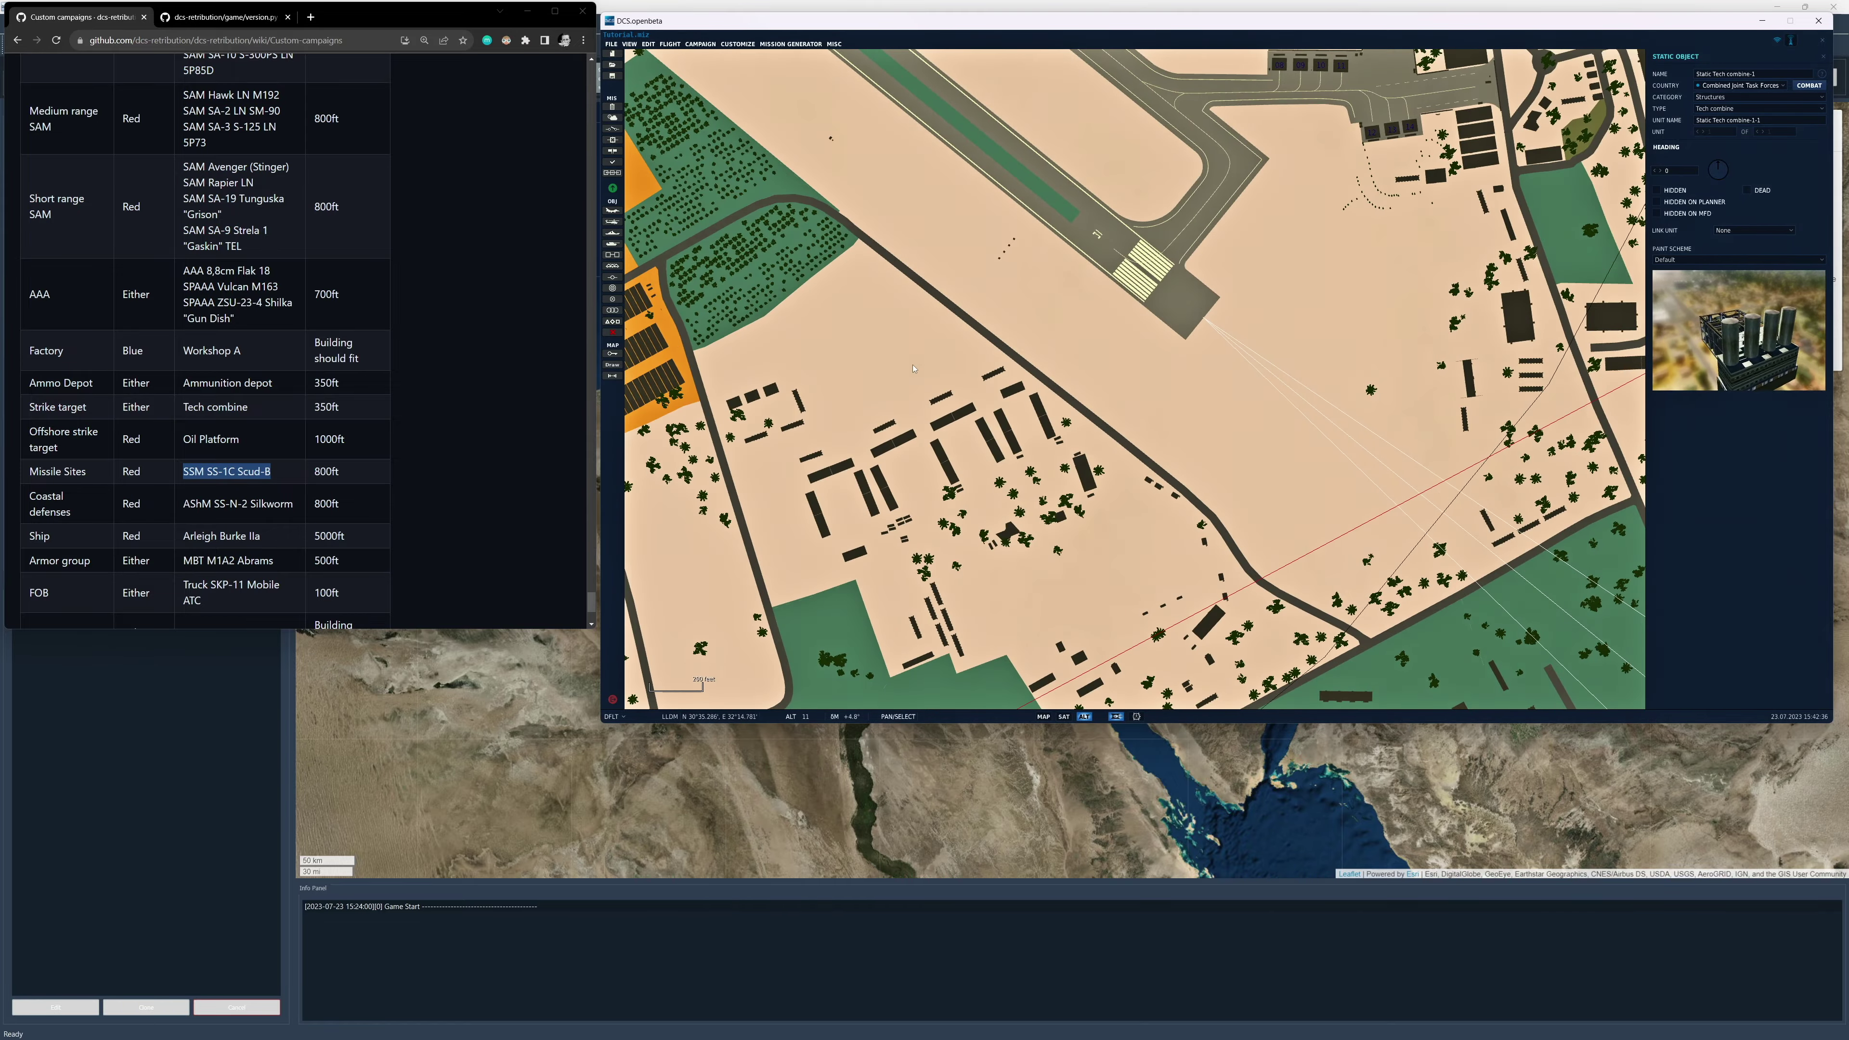
{"action": "left_click", "coordinate": [902, 319]}
{"action": "scroll", "coordinate": [953, 371], "scroll_direction": "down", "scroll_amount": 1}
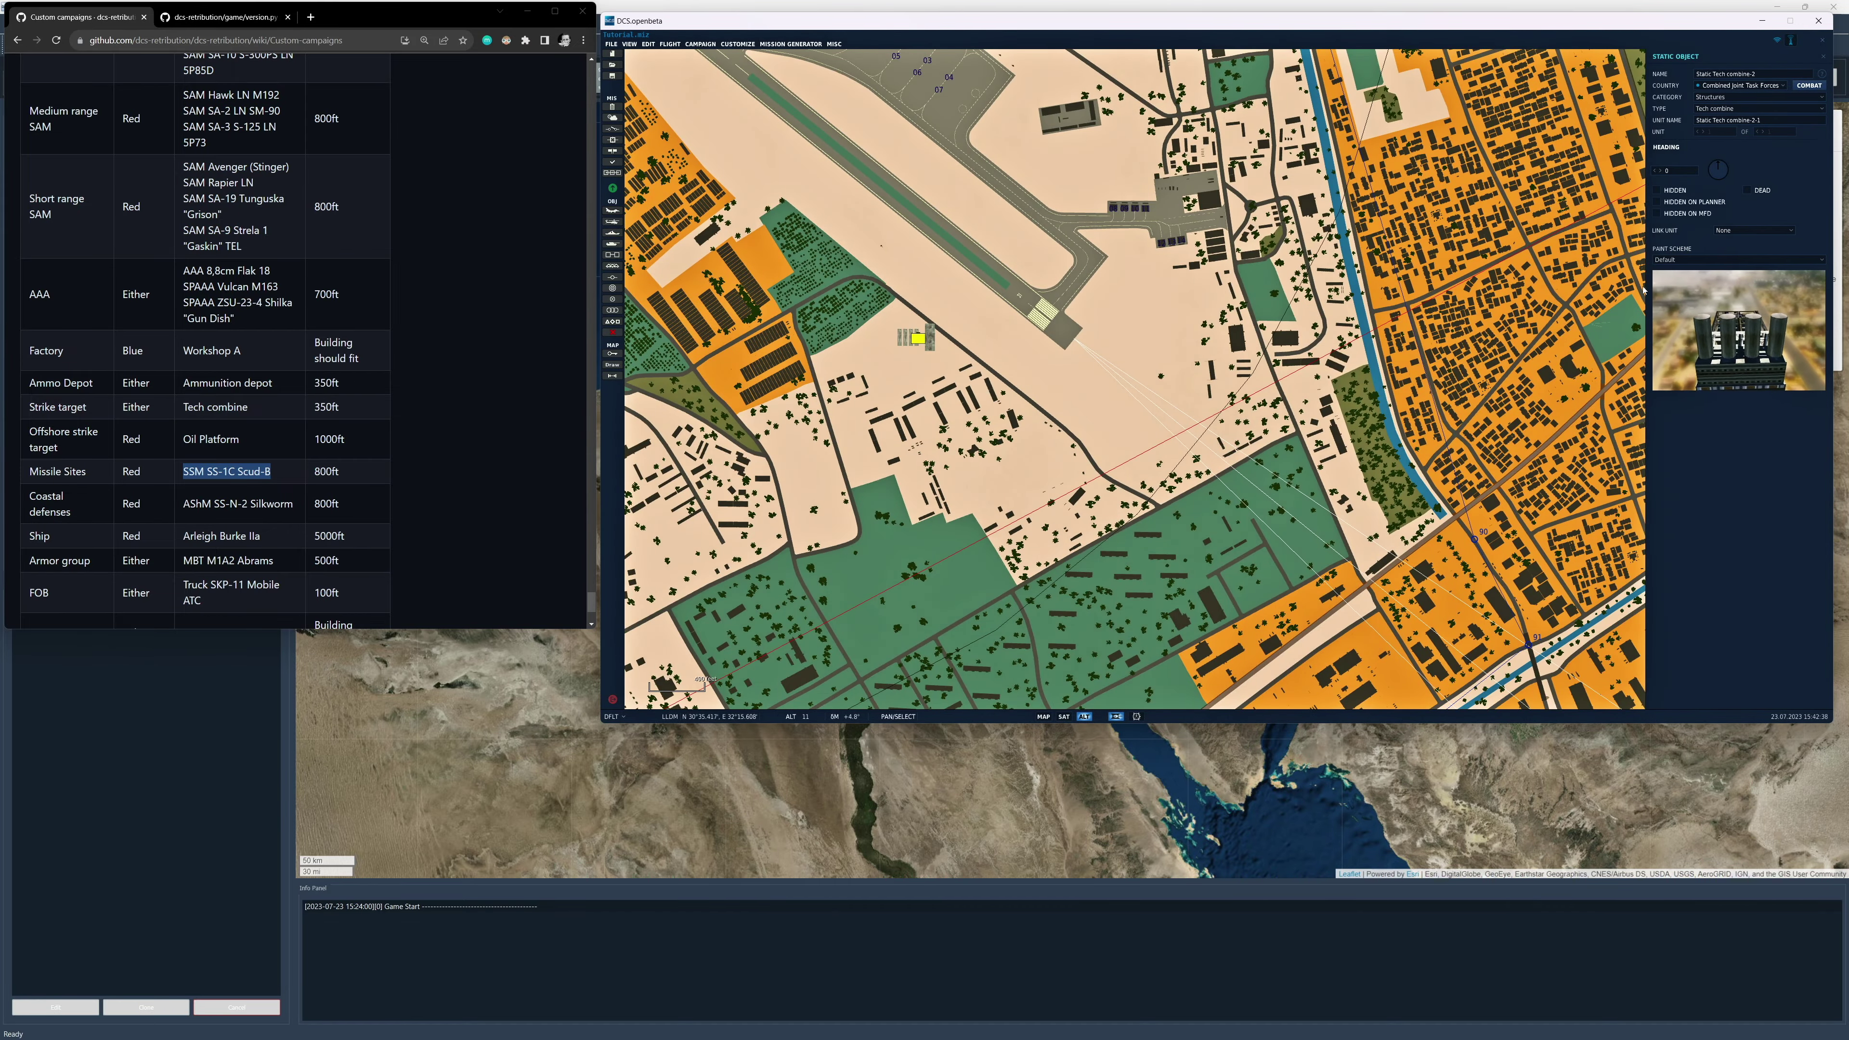
{"action": "left_click_drag", "start_coordinate": [1721, 170], "coordinate": [1714, 169]}
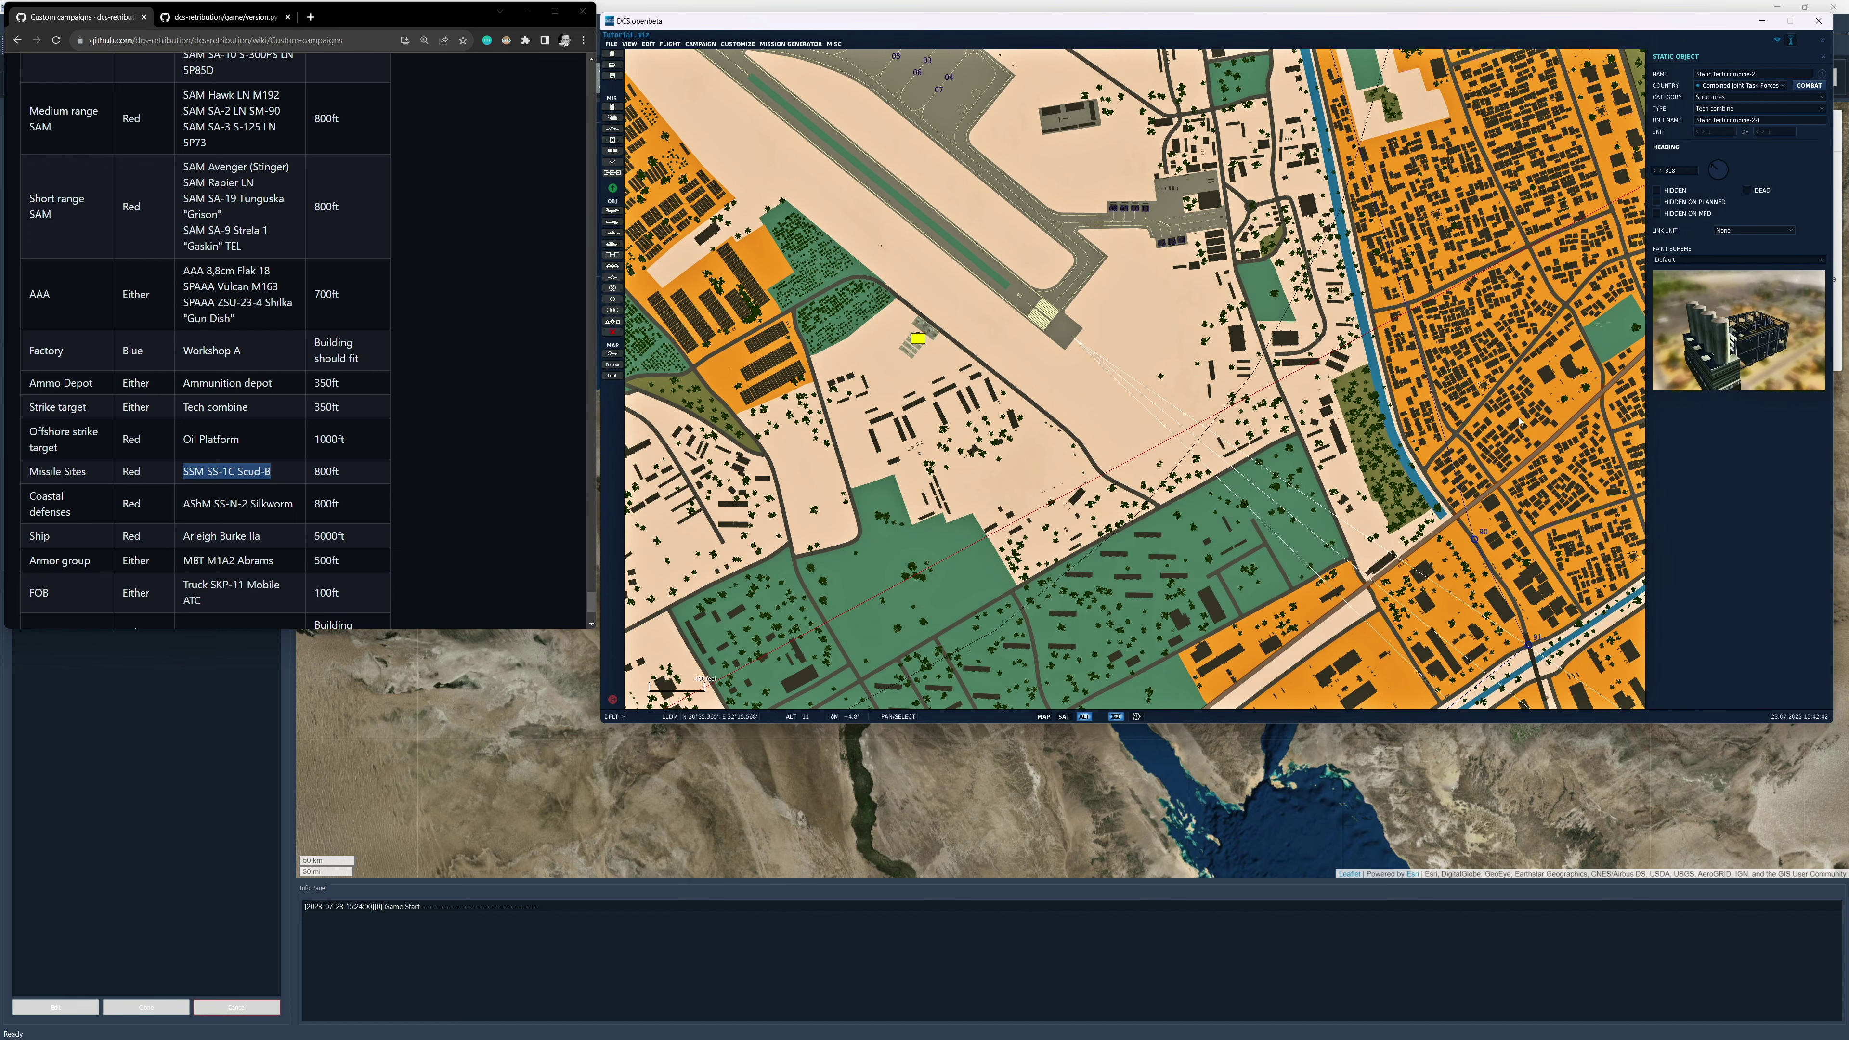
Place another Tech combine near Ovda, then shift the view northward.
{"action": "scroll", "coordinate": [1519, 421], "scroll_direction": "down", "scroll_amount": 6}
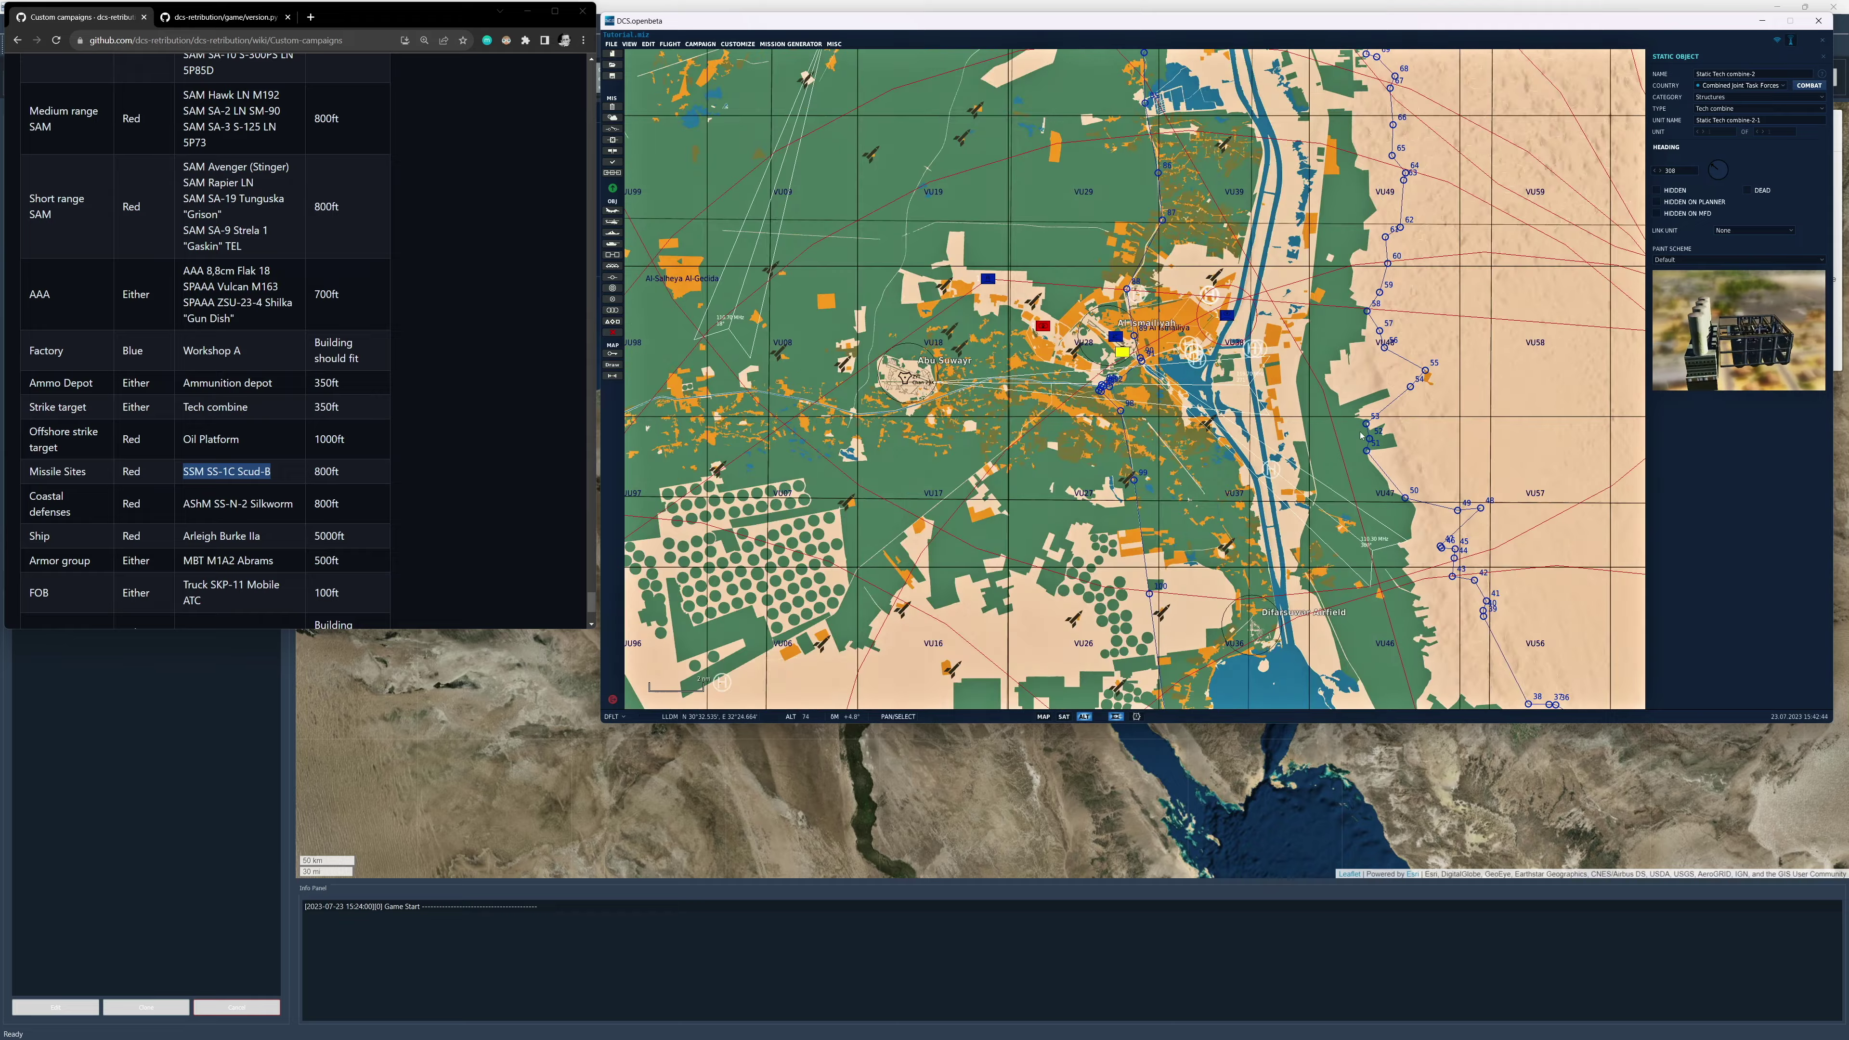
{"action": "scroll", "coordinate": [1361, 436], "scroll_direction": "down", "scroll_amount": 4}
{"action": "left_click_drag", "start_coordinate": [1420, 437], "coordinate": [1128, 313]}
{"action": "scroll", "coordinate": [1225, 328], "scroll_direction": "up", "scroll_amount": 3}
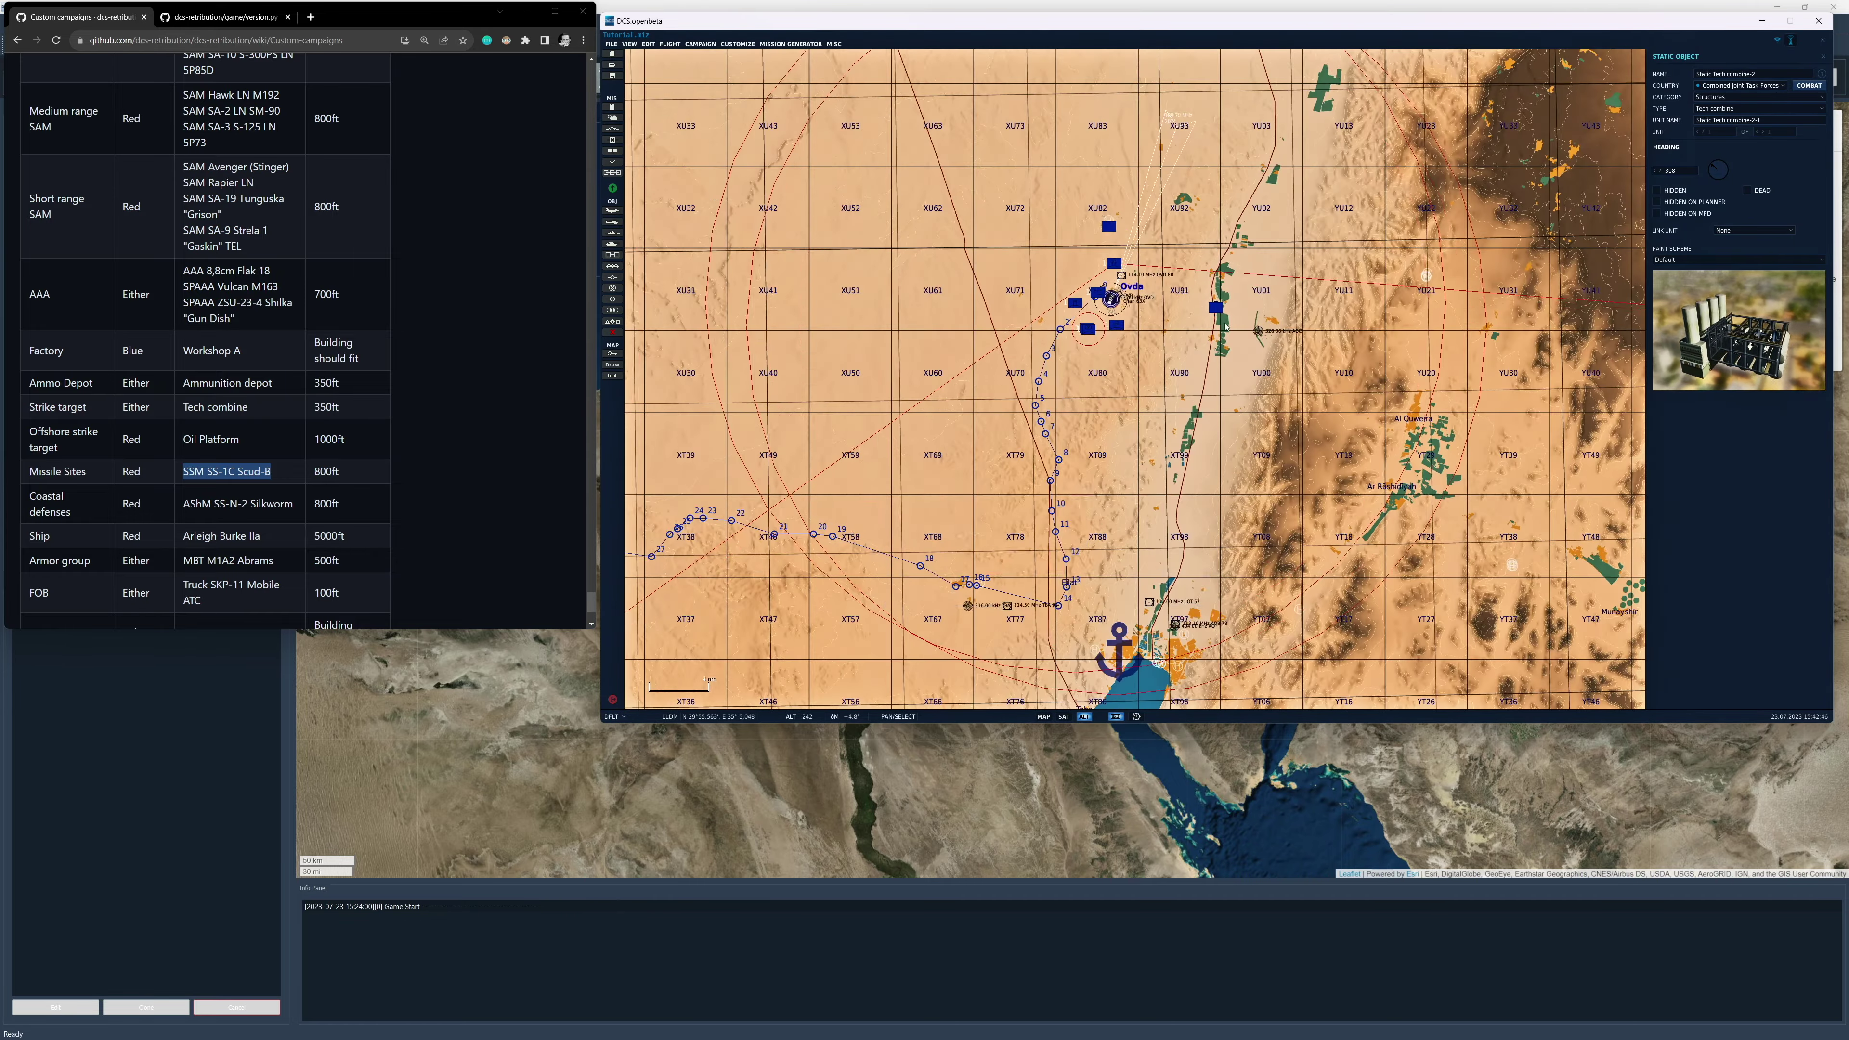
{"action": "scroll", "coordinate": [1225, 327], "scroll_direction": "up", "scroll_amount": 10}
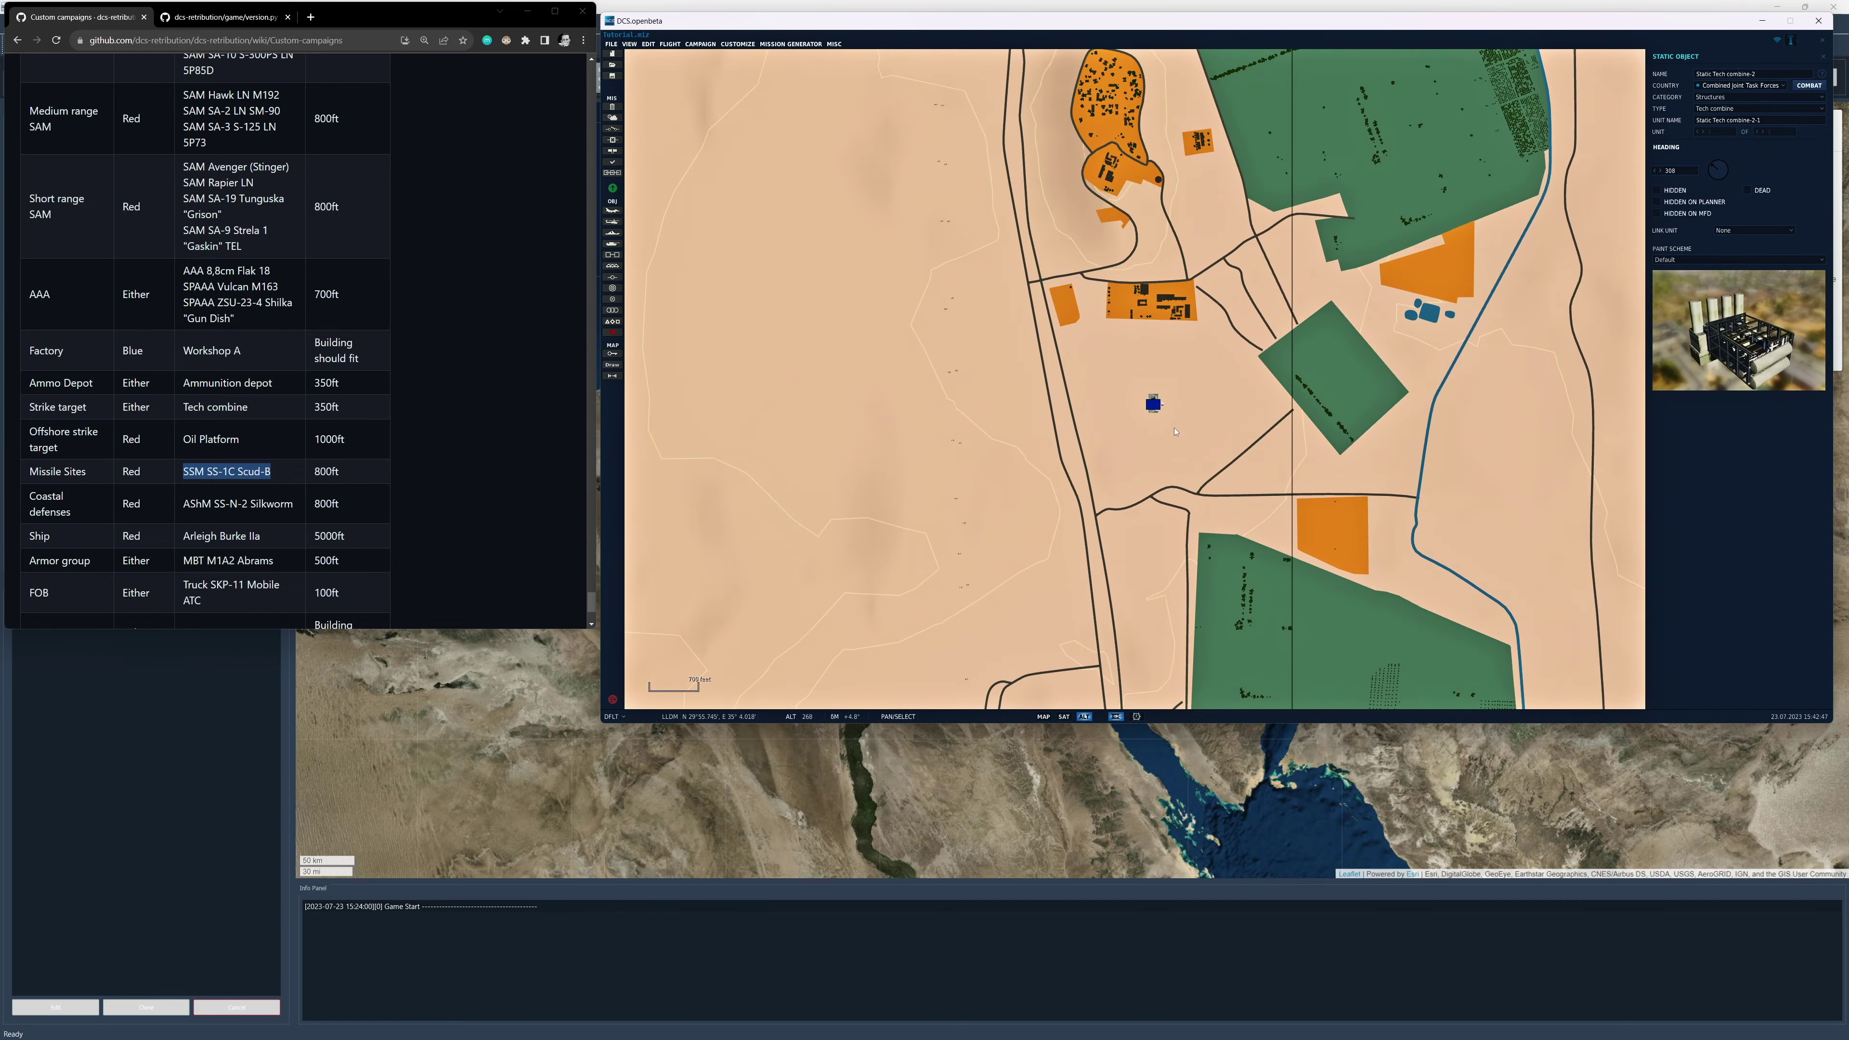
{"action": "scroll", "coordinate": [1112, 461], "scroll_direction": "up", "scroll_amount": 2}
{"action": "left_click", "coordinate": [1110, 569]}
{"action": "scroll", "coordinate": [1150, 631], "scroll_direction": "down", "scroll_amount": 5}
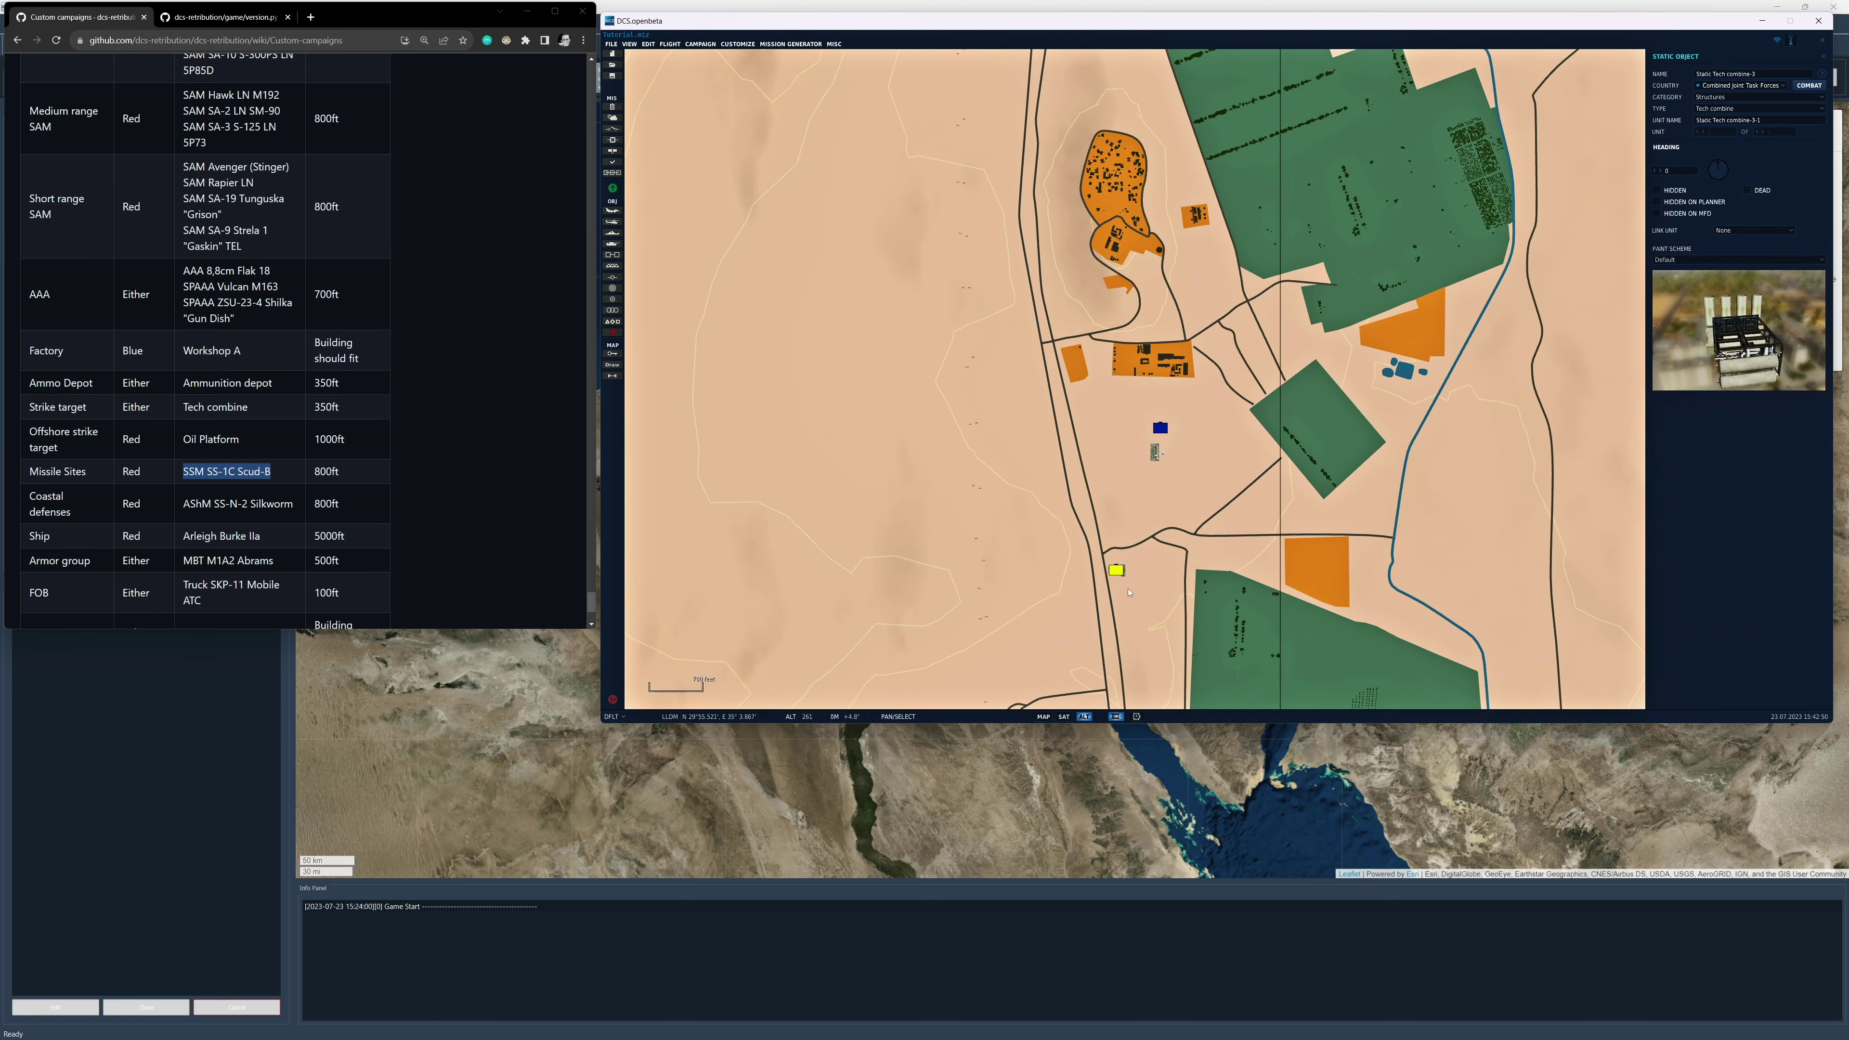
{"action": "left_click_drag", "start_coordinate": [1151, 631], "coordinate": [1139, 490]}
{"action": "scroll", "coordinate": [1139, 597], "scroll_direction": "up", "scroll_amount": 2}
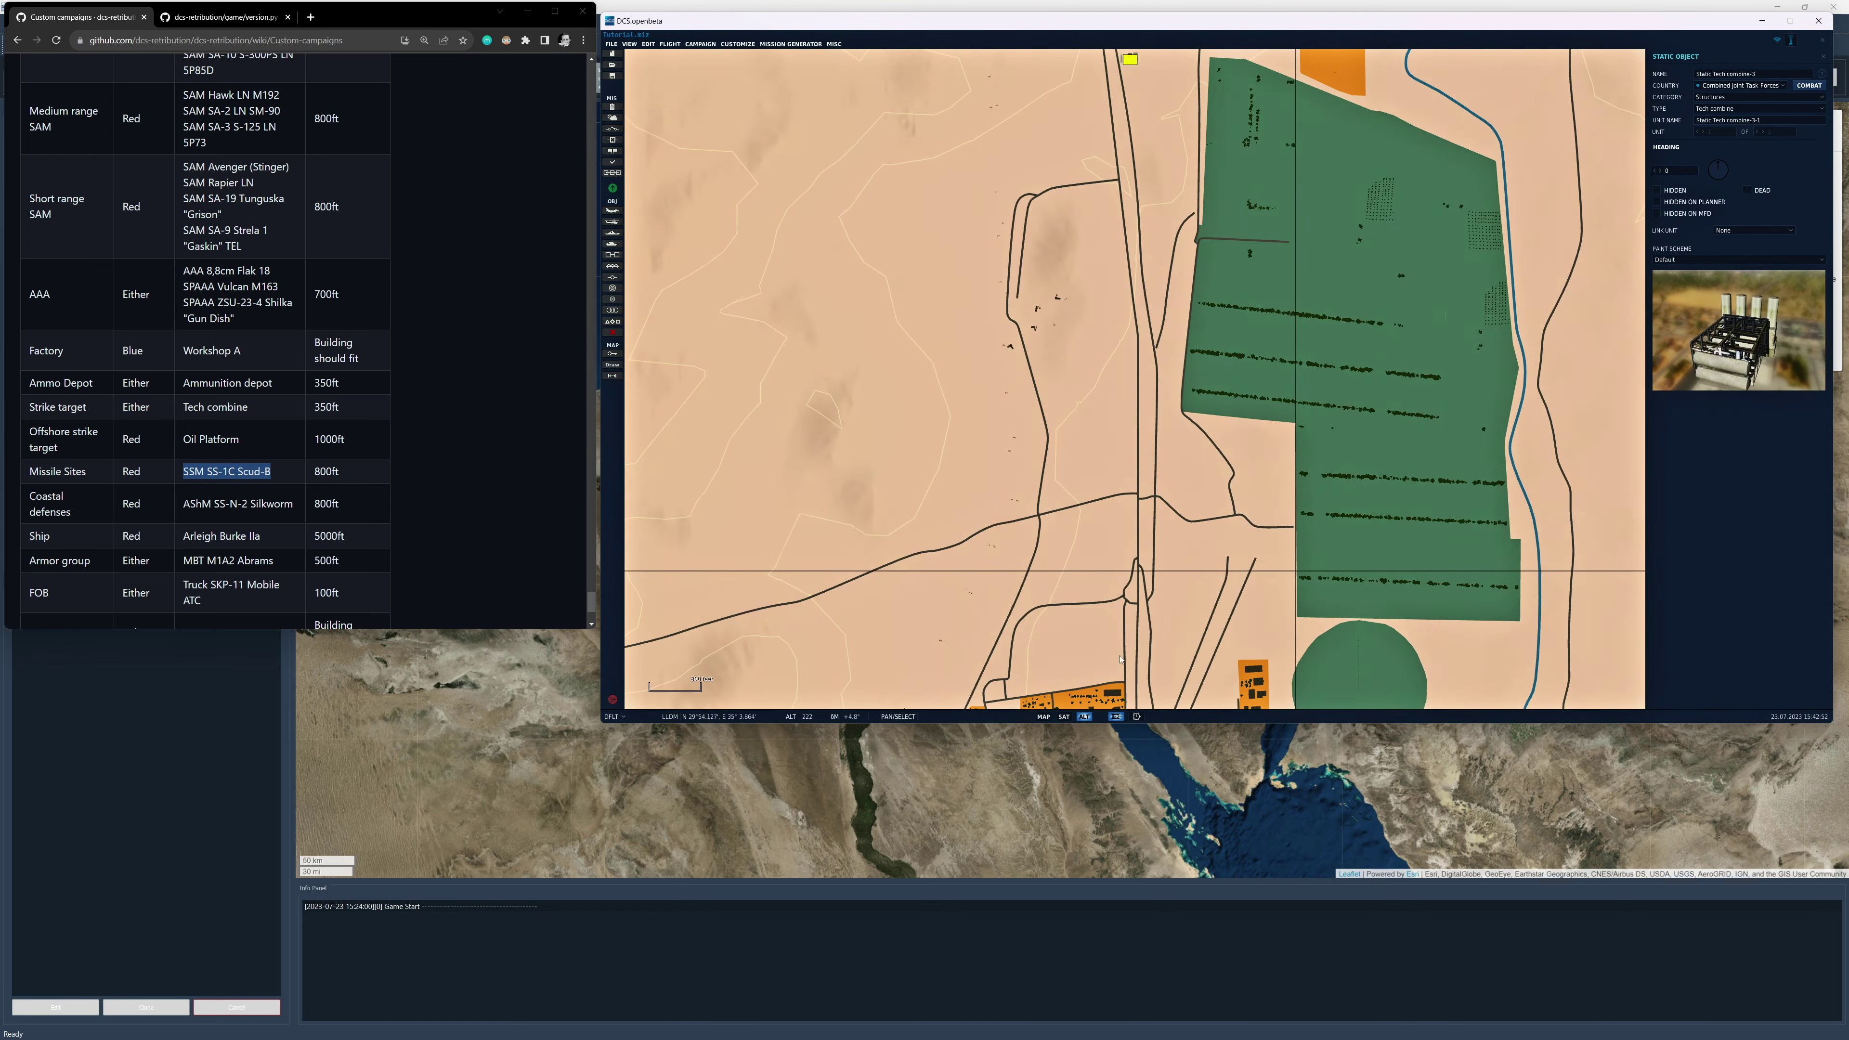
{"action": "scroll", "coordinate": [1097, 658], "scroll_direction": "down", "scroll_amount": 6}
{"action": "scroll", "coordinate": [1178, 264], "scroll_direction": "up", "scroll_amount": 3}
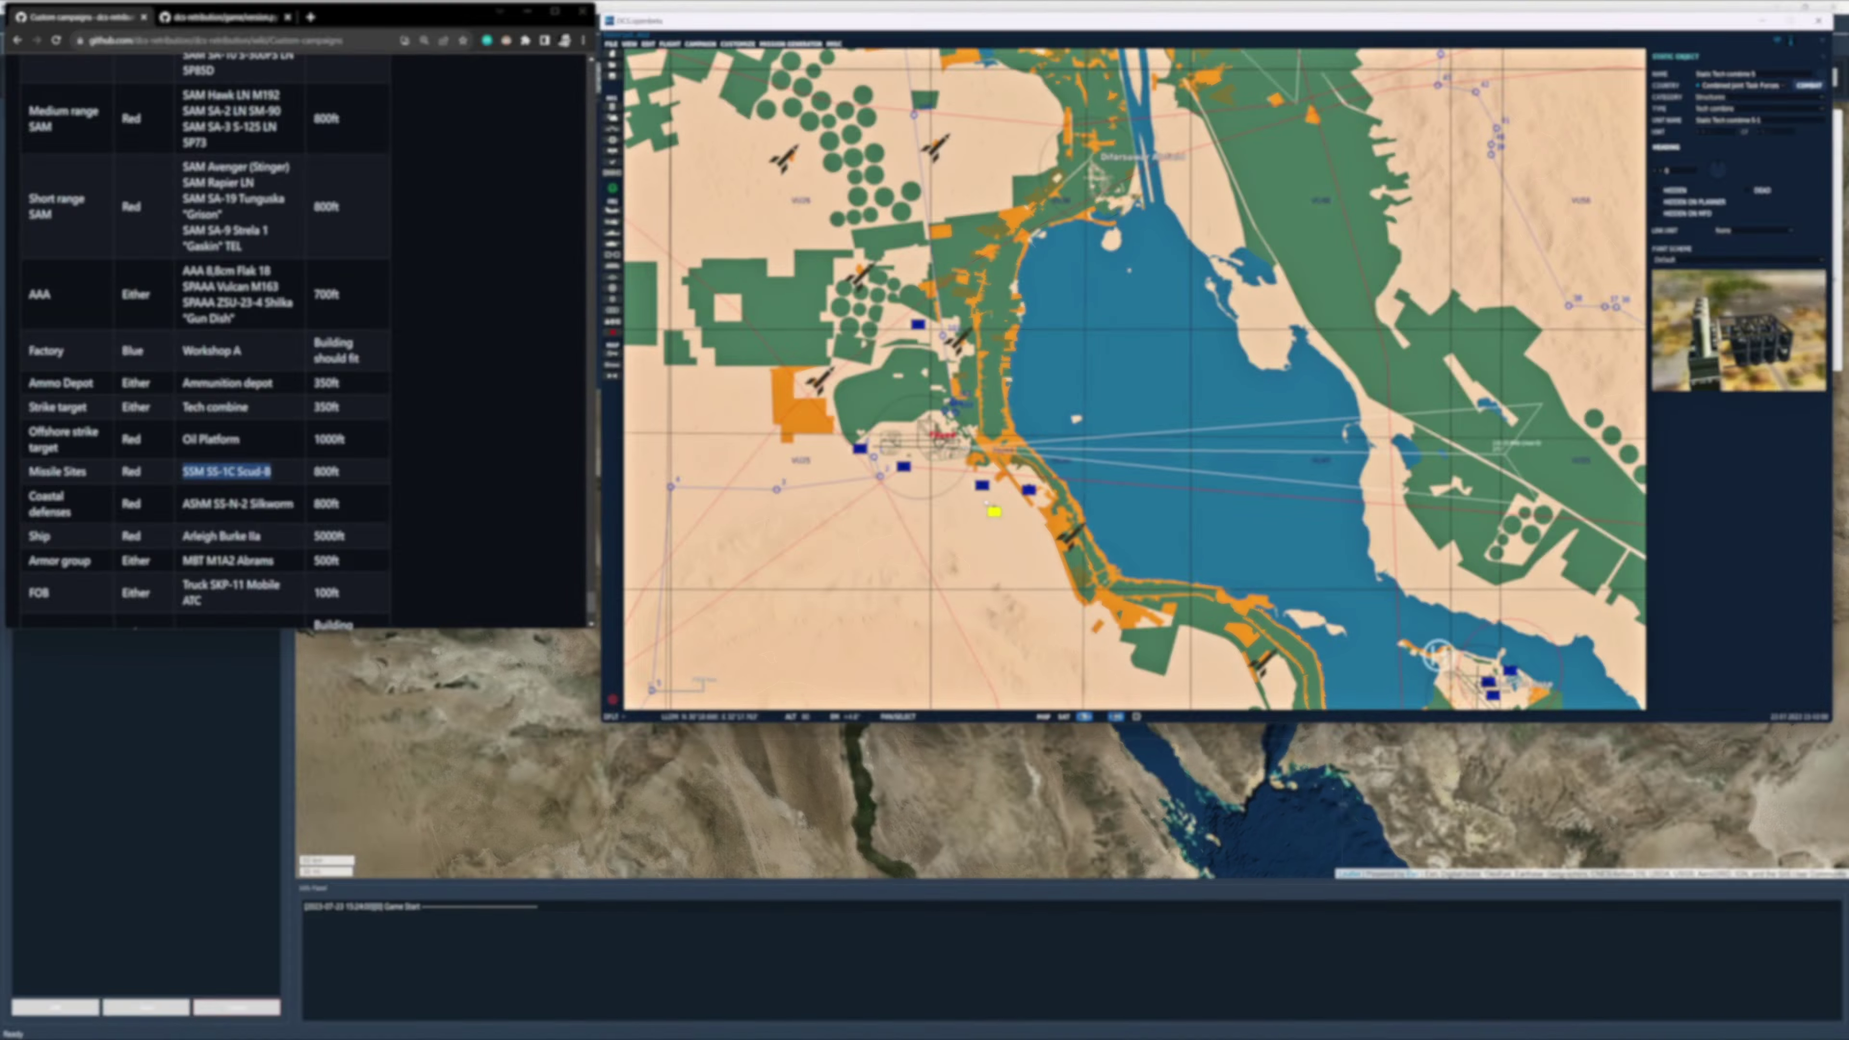
Switch the static object category to Warehouses for an ammunition depot and close its properties.
{"action": "left_click", "coordinate": [1737, 97]}
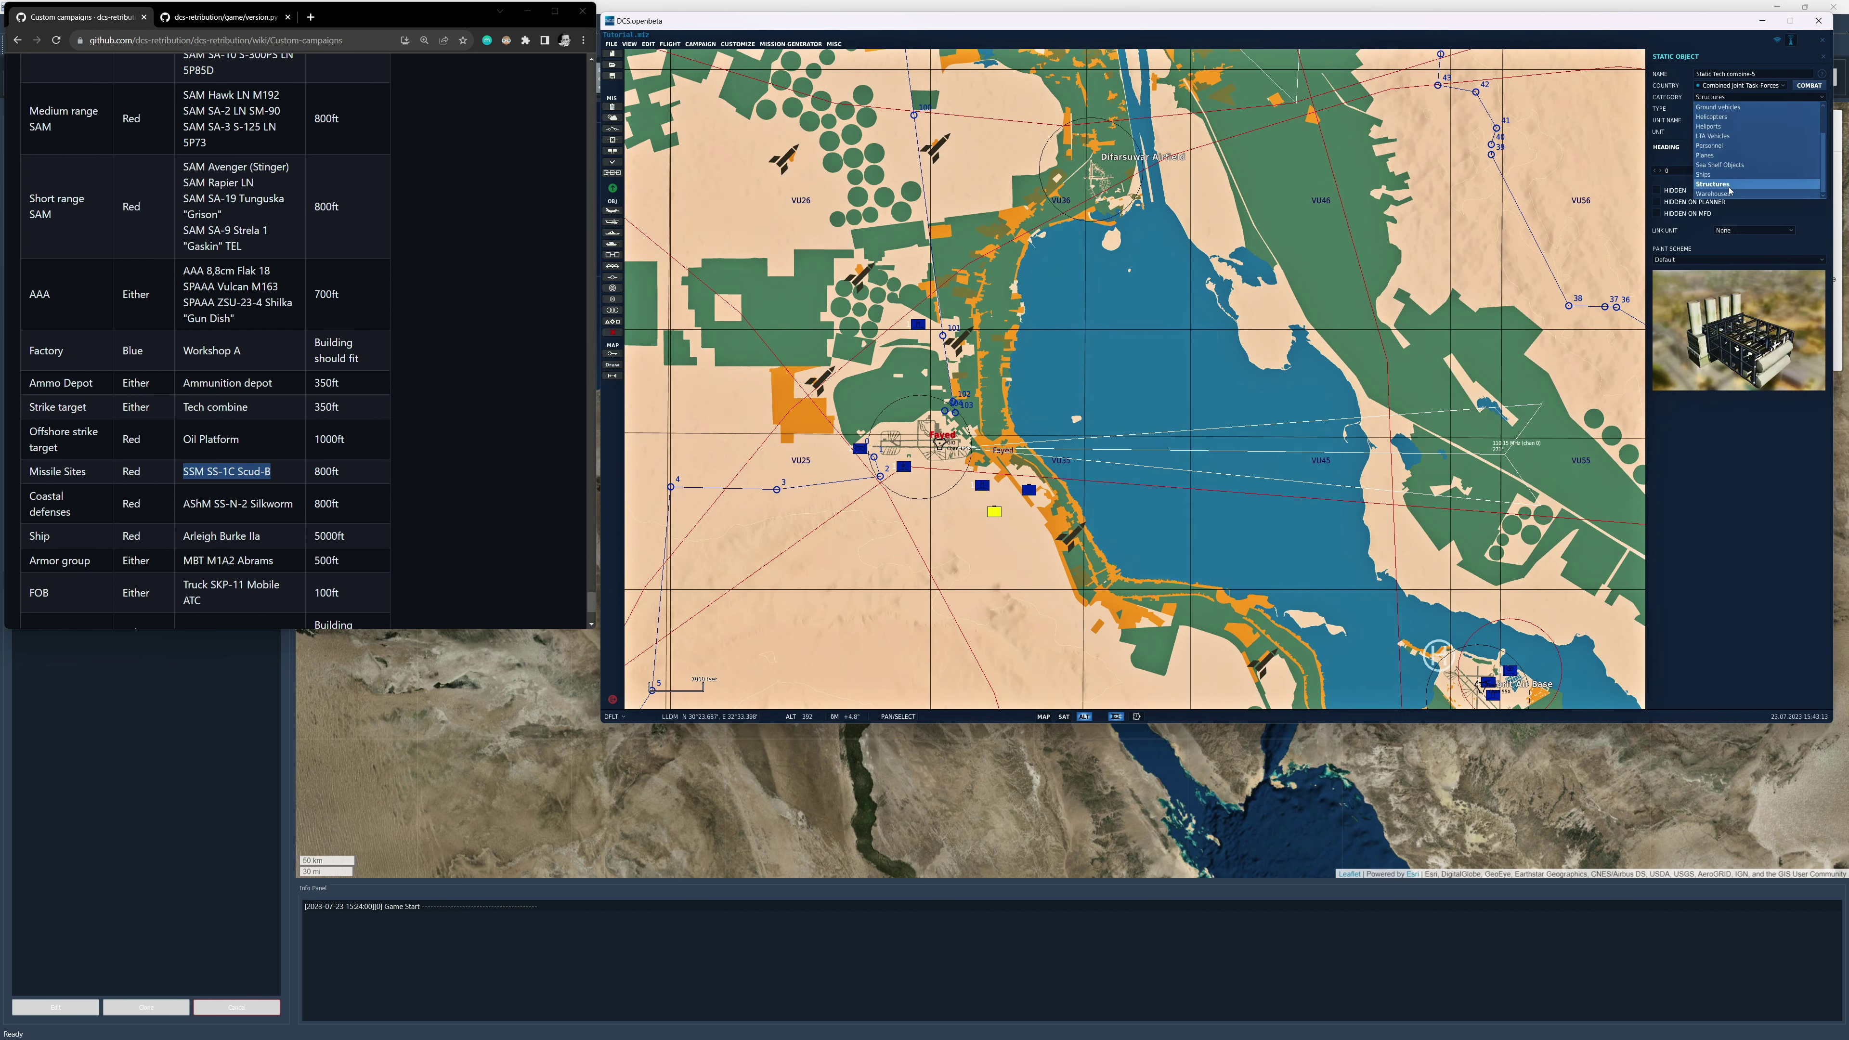
{"action": "left_click", "coordinate": [1726, 150]}
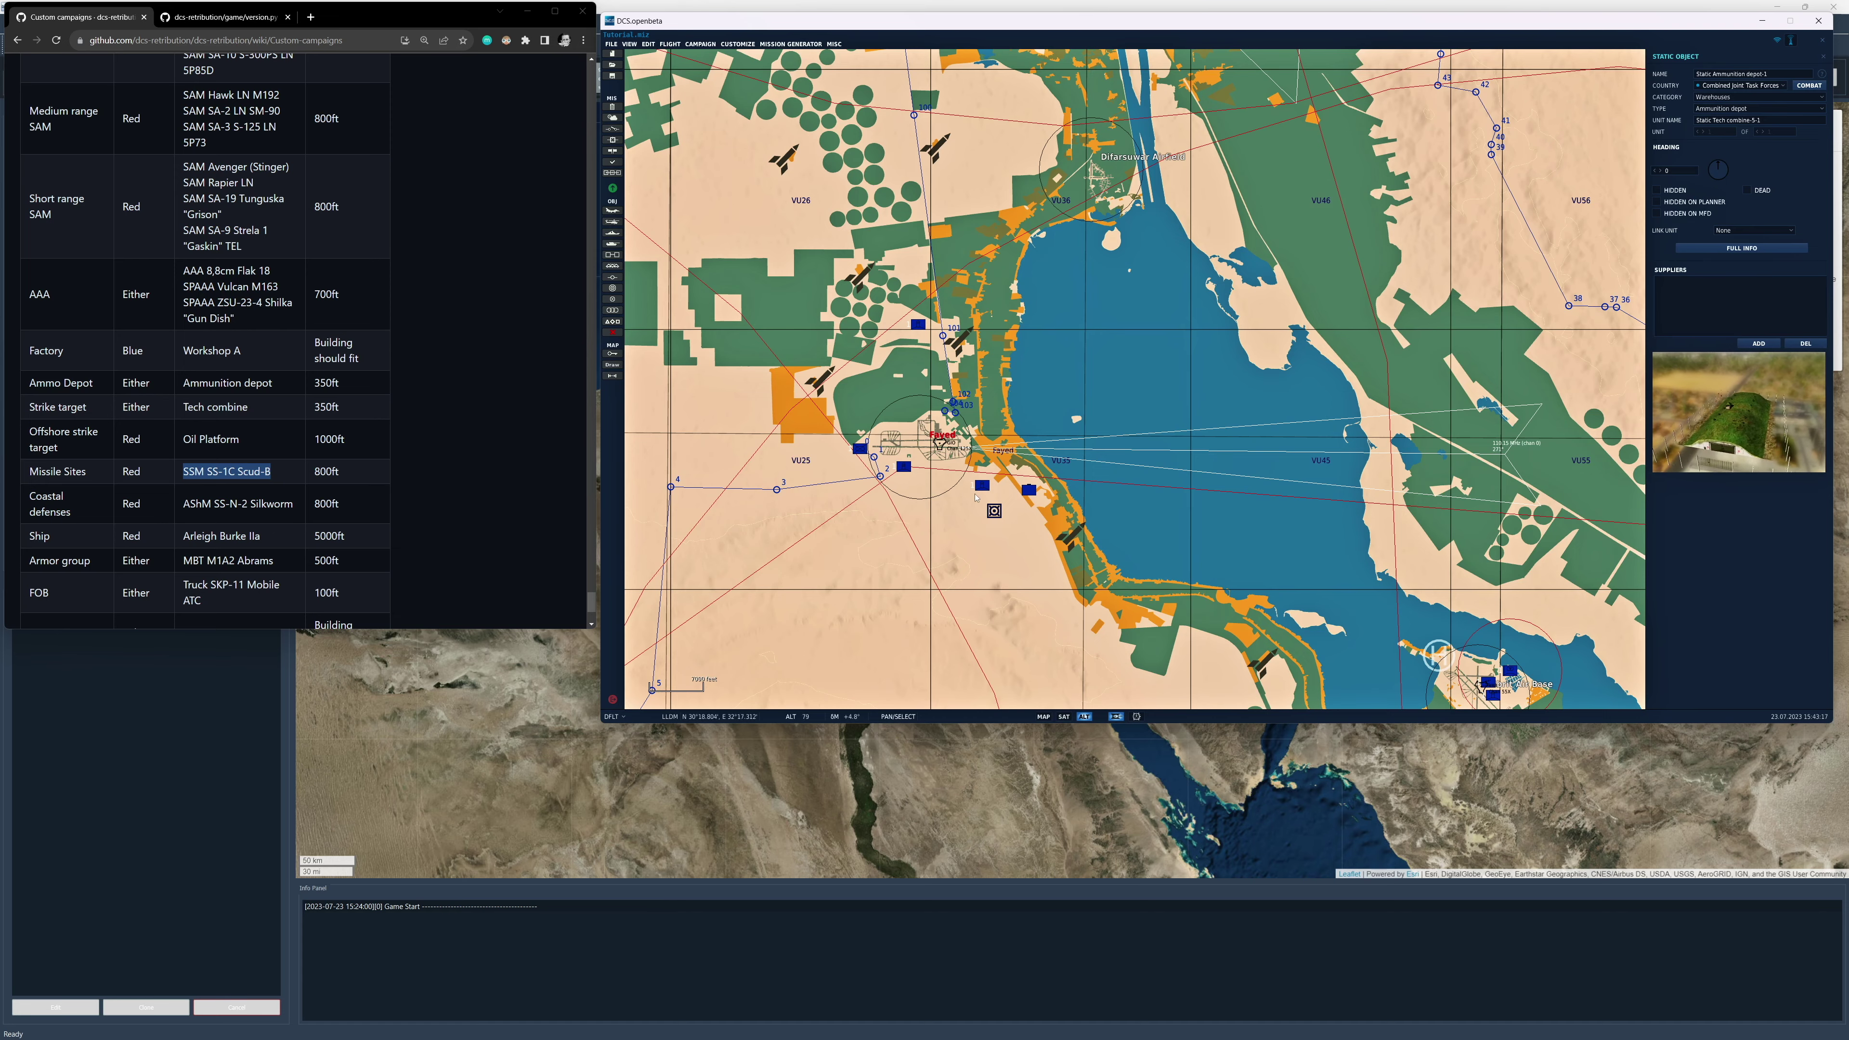
{"action": "scroll", "coordinate": [1087, 500], "scroll_direction": "up", "scroll_amount": 2}
{"action": "scroll", "coordinate": [1085, 499], "scroll_direction": "up", "scroll_amount": 4}
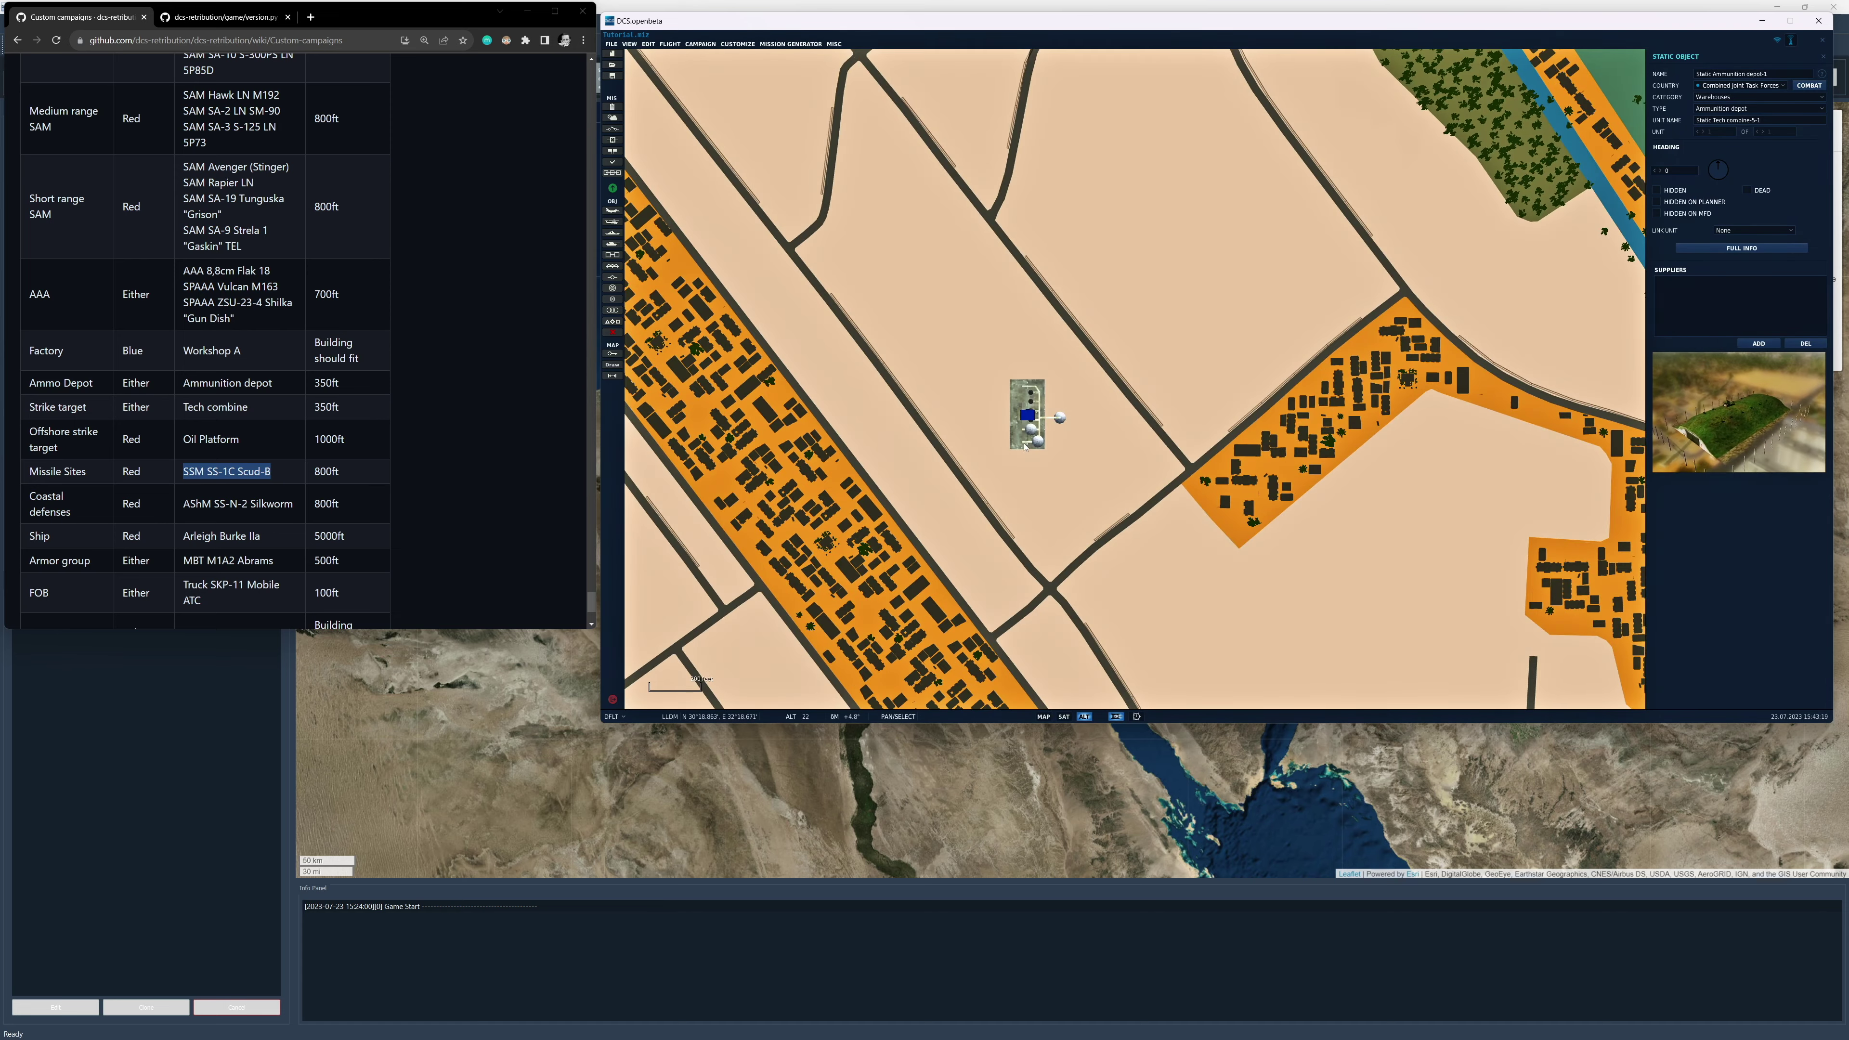
{"action": "scroll", "coordinate": [1019, 449], "scroll_direction": "down", "scroll_amount": 4}
{"action": "left_click", "coordinate": [1019, 464]}
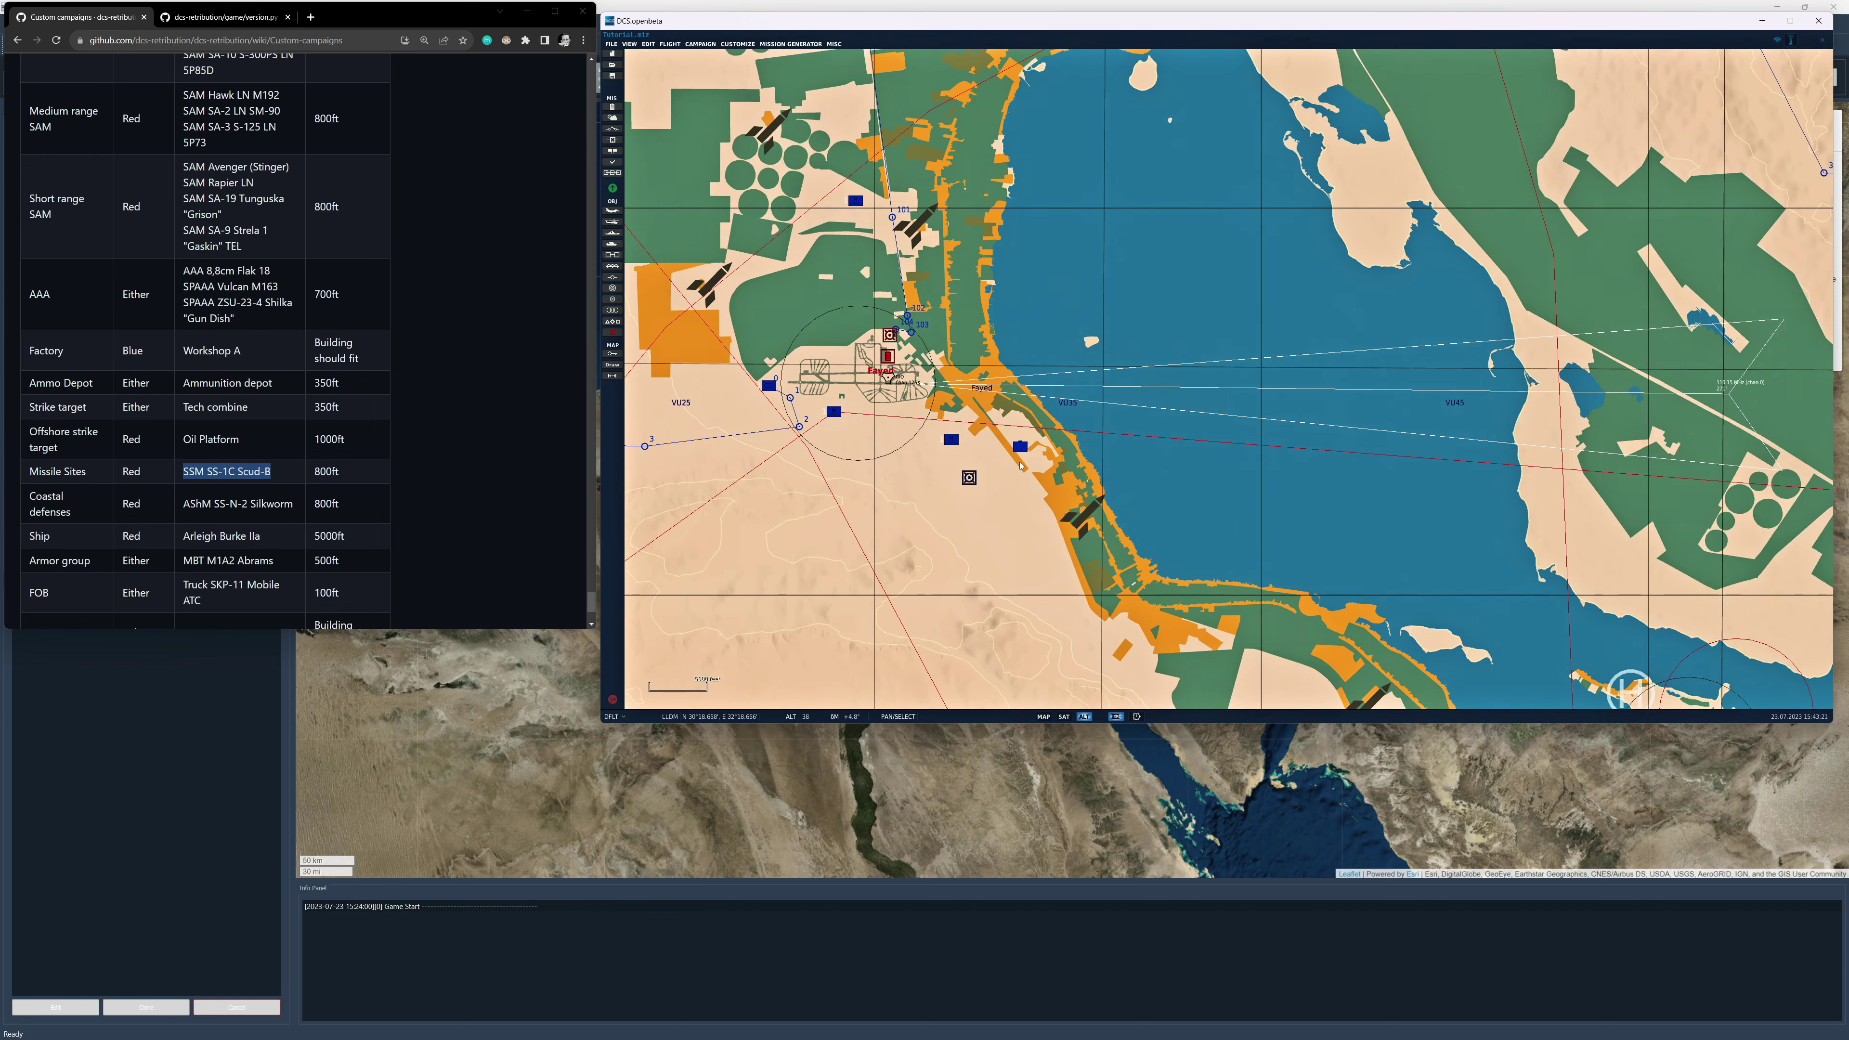
Place an ammunition depot south of Fayed airfield and rotate it to heading 27.
{"action": "left_click", "coordinate": [612, 265]}
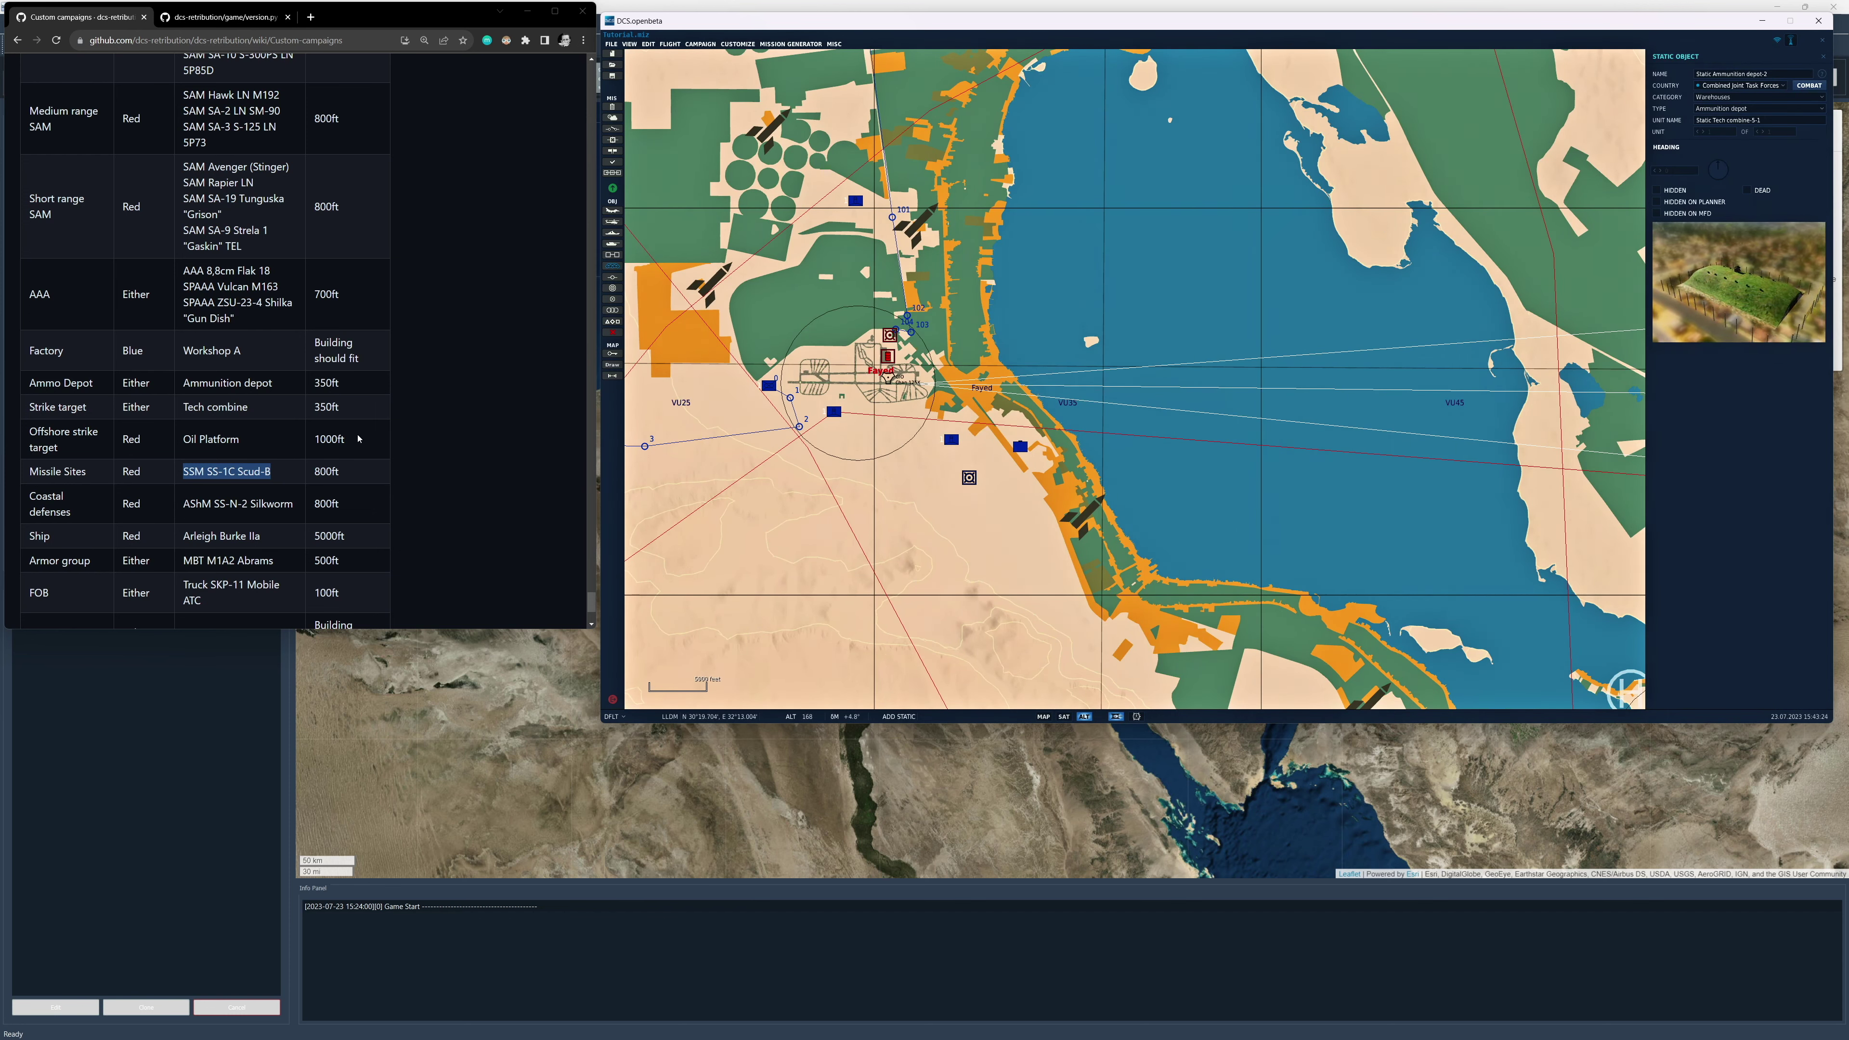
{"action": "scroll", "coordinate": [779, 371], "scroll_direction": "up", "scroll_amount": 5}
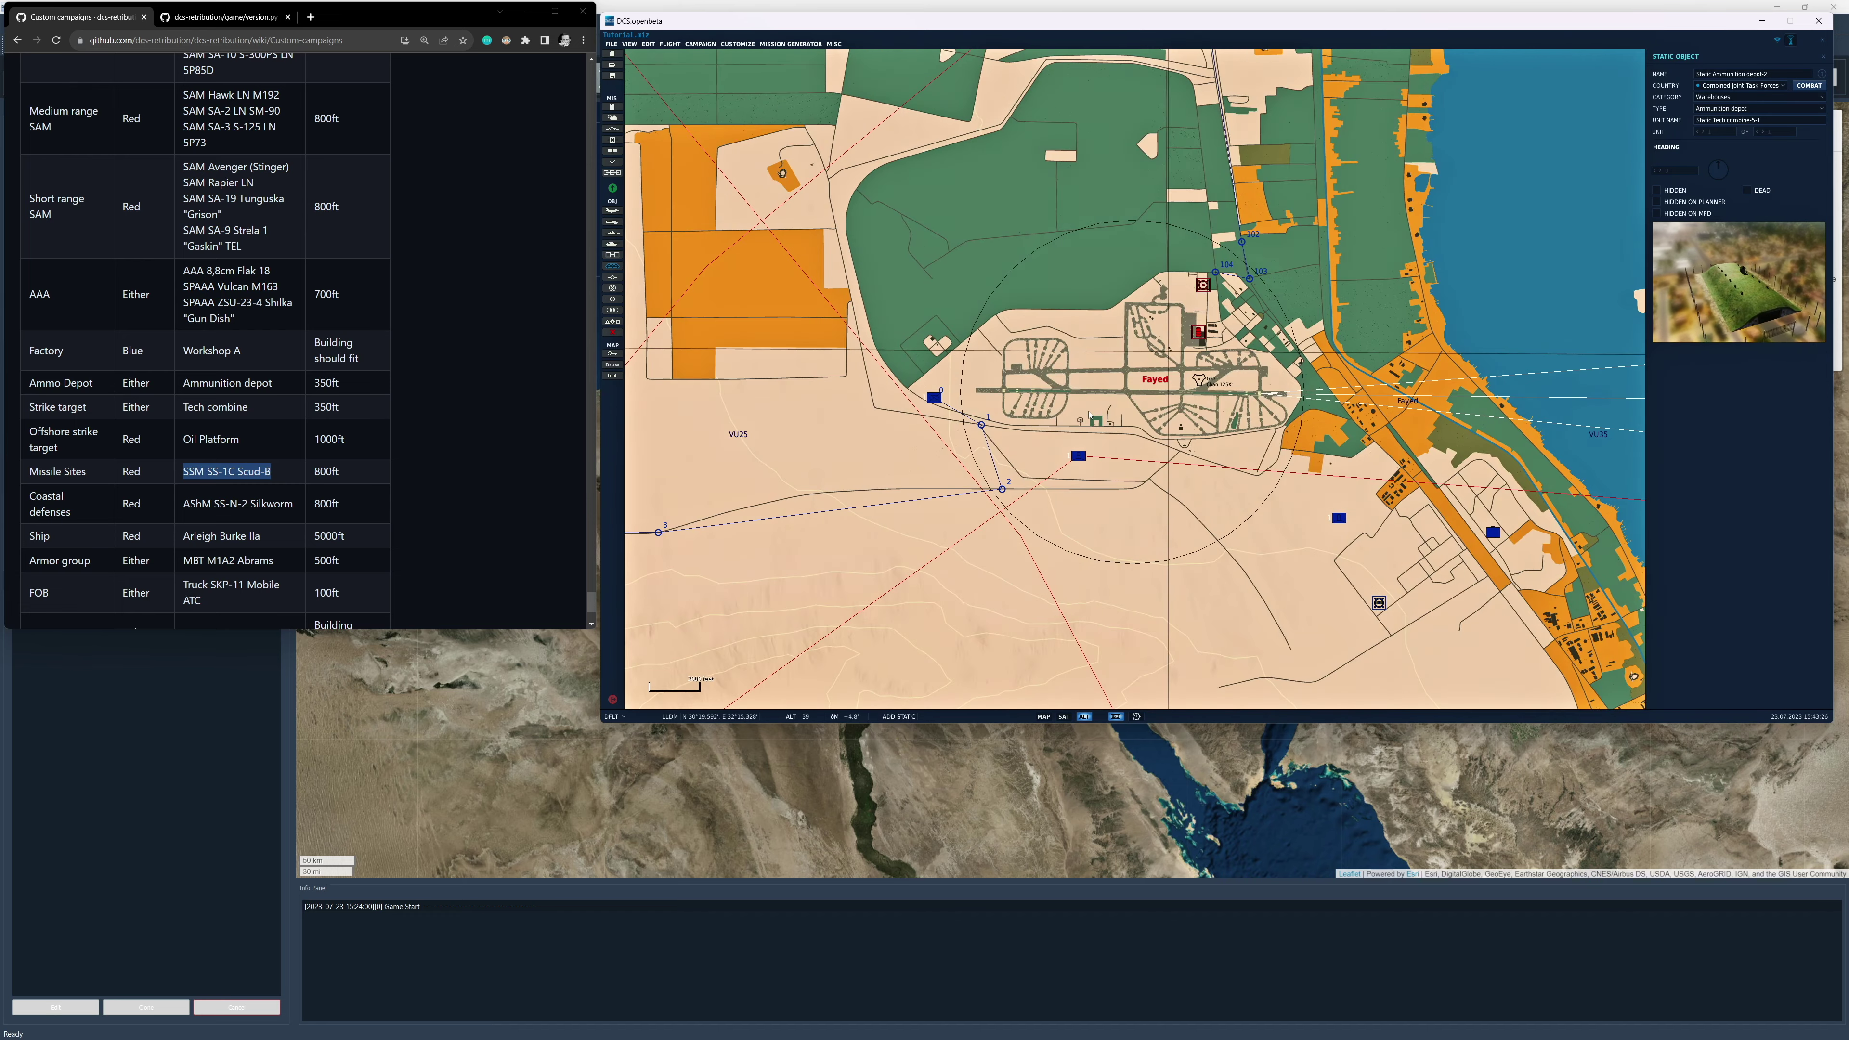
{"action": "scroll", "coordinate": [1163, 426], "scroll_direction": "up", "scroll_amount": 1}
{"action": "scroll", "coordinate": [1185, 221], "scroll_direction": "down", "scroll_amount": 3}
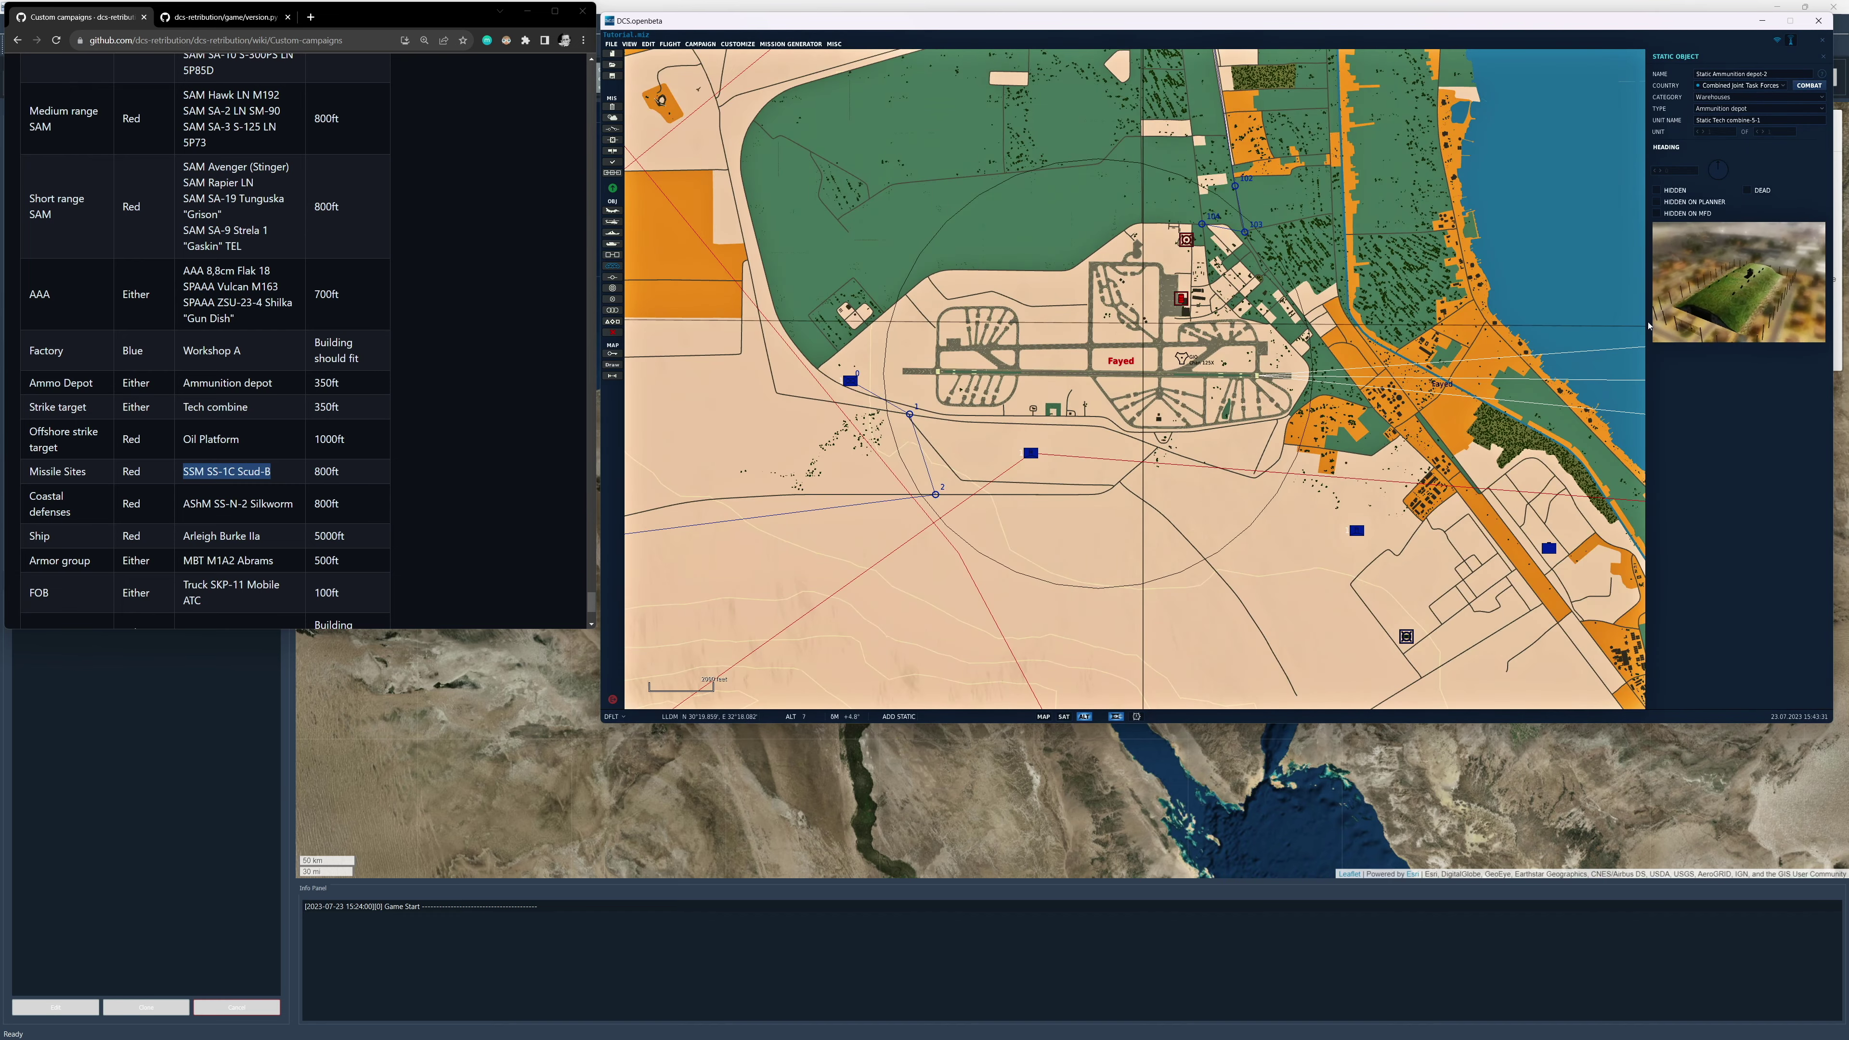
{"action": "left_click", "coordinate": [1031, 453]}
{"action": "scroll", "coordinate": [987, 449], "scroll_direction": "up", "scroll_amount": 5}
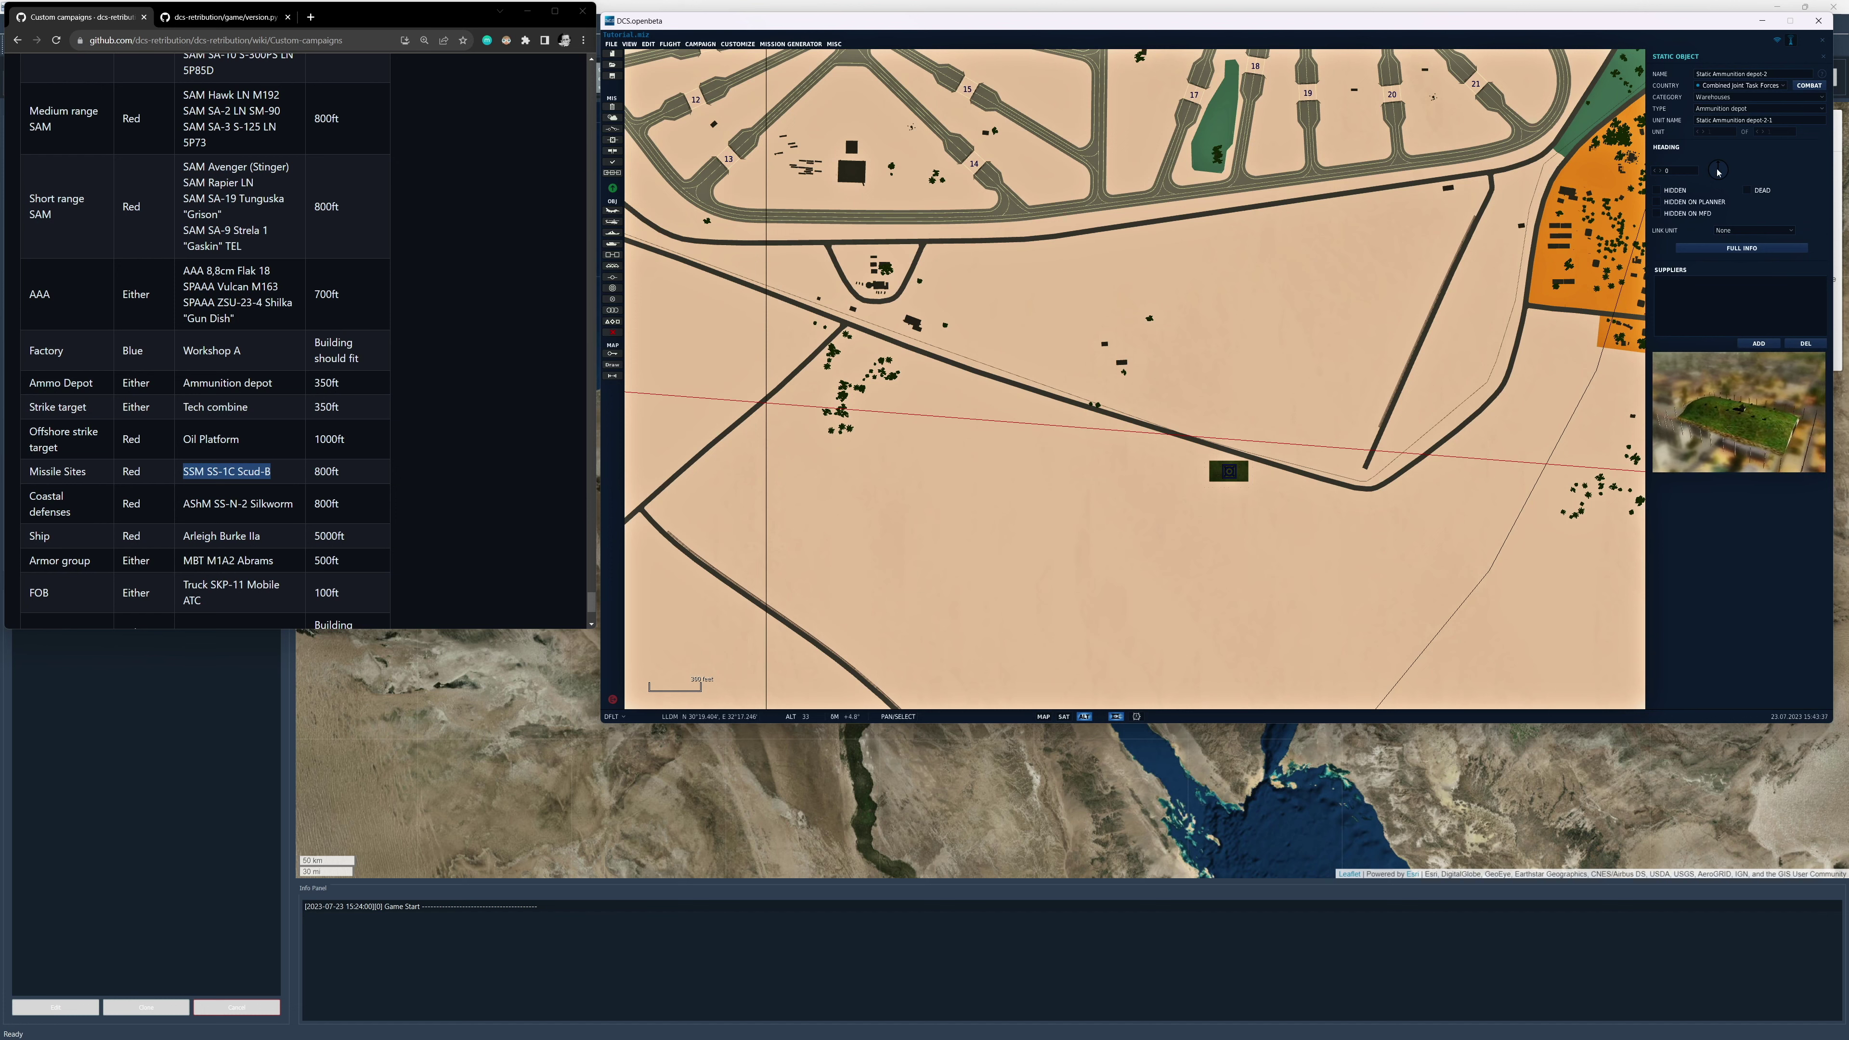
{"action": "left_click_drag", "start_coordinate": [1718, 172], "coordinate": [1722, 168]}
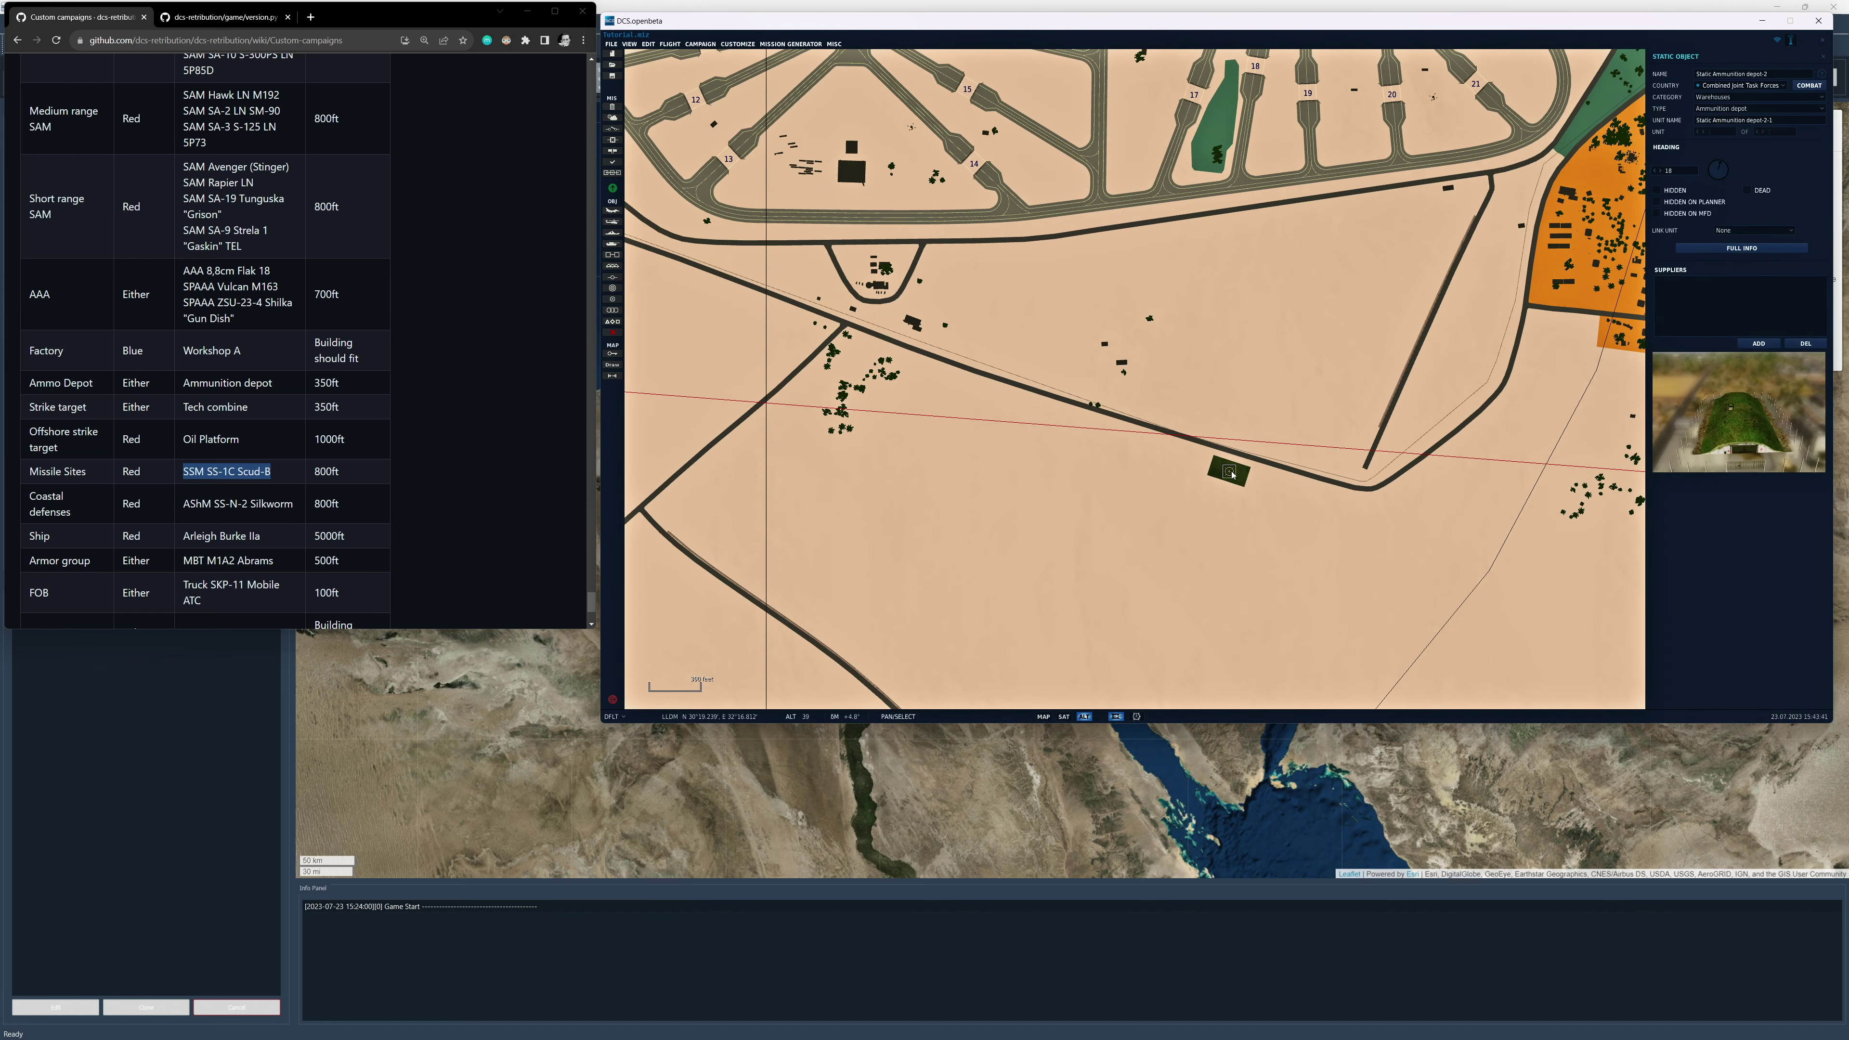
Place another ammunition depot north of Fayed airfield.
{"action": "scroll", "coordinate": [1230, 473], "scroll_direction": "down", "scroll_amount": 5}
{"action": "scroll", "coordinate": [980, 590], "scroll_direction": "up", "scroll_amount": 3}
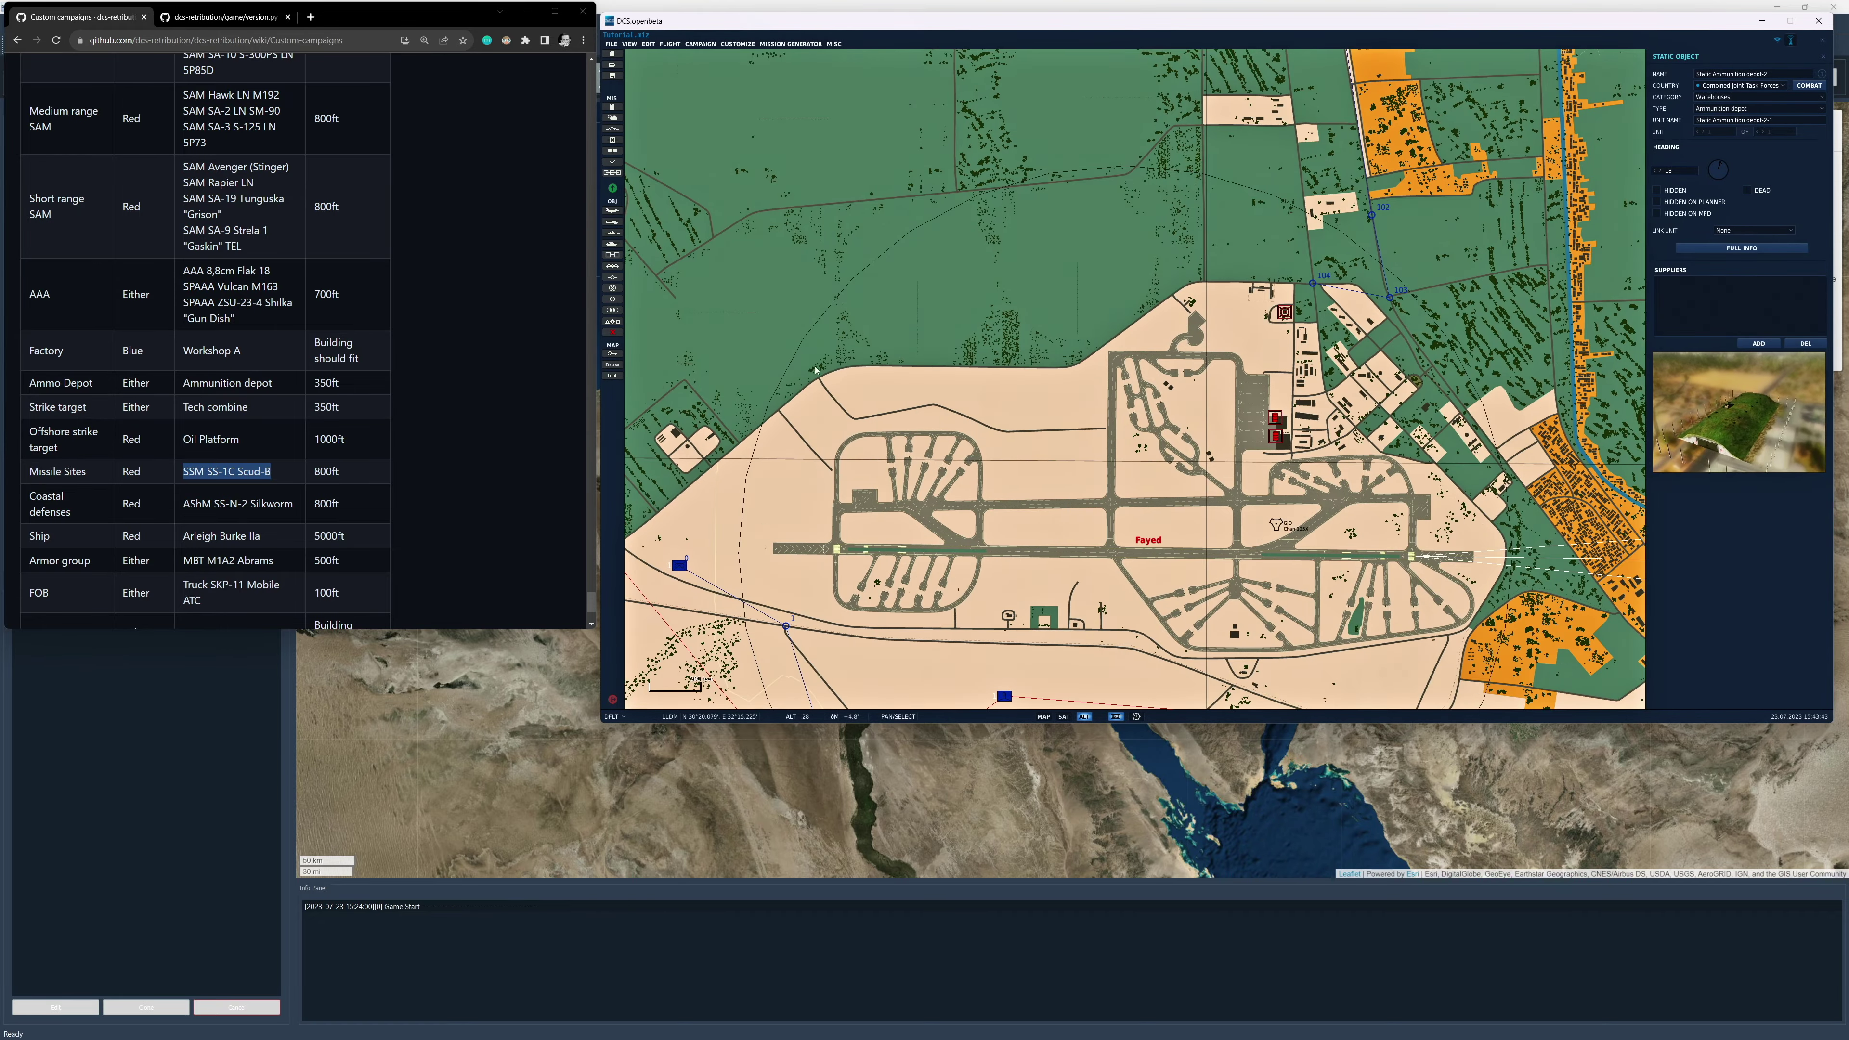
{"action": "scroll", "coordinate": [815, 369], "scroll_direction": "up", "scroll_amount": 4}
{"action": "left_click", "coordinate": [1045, 468]}
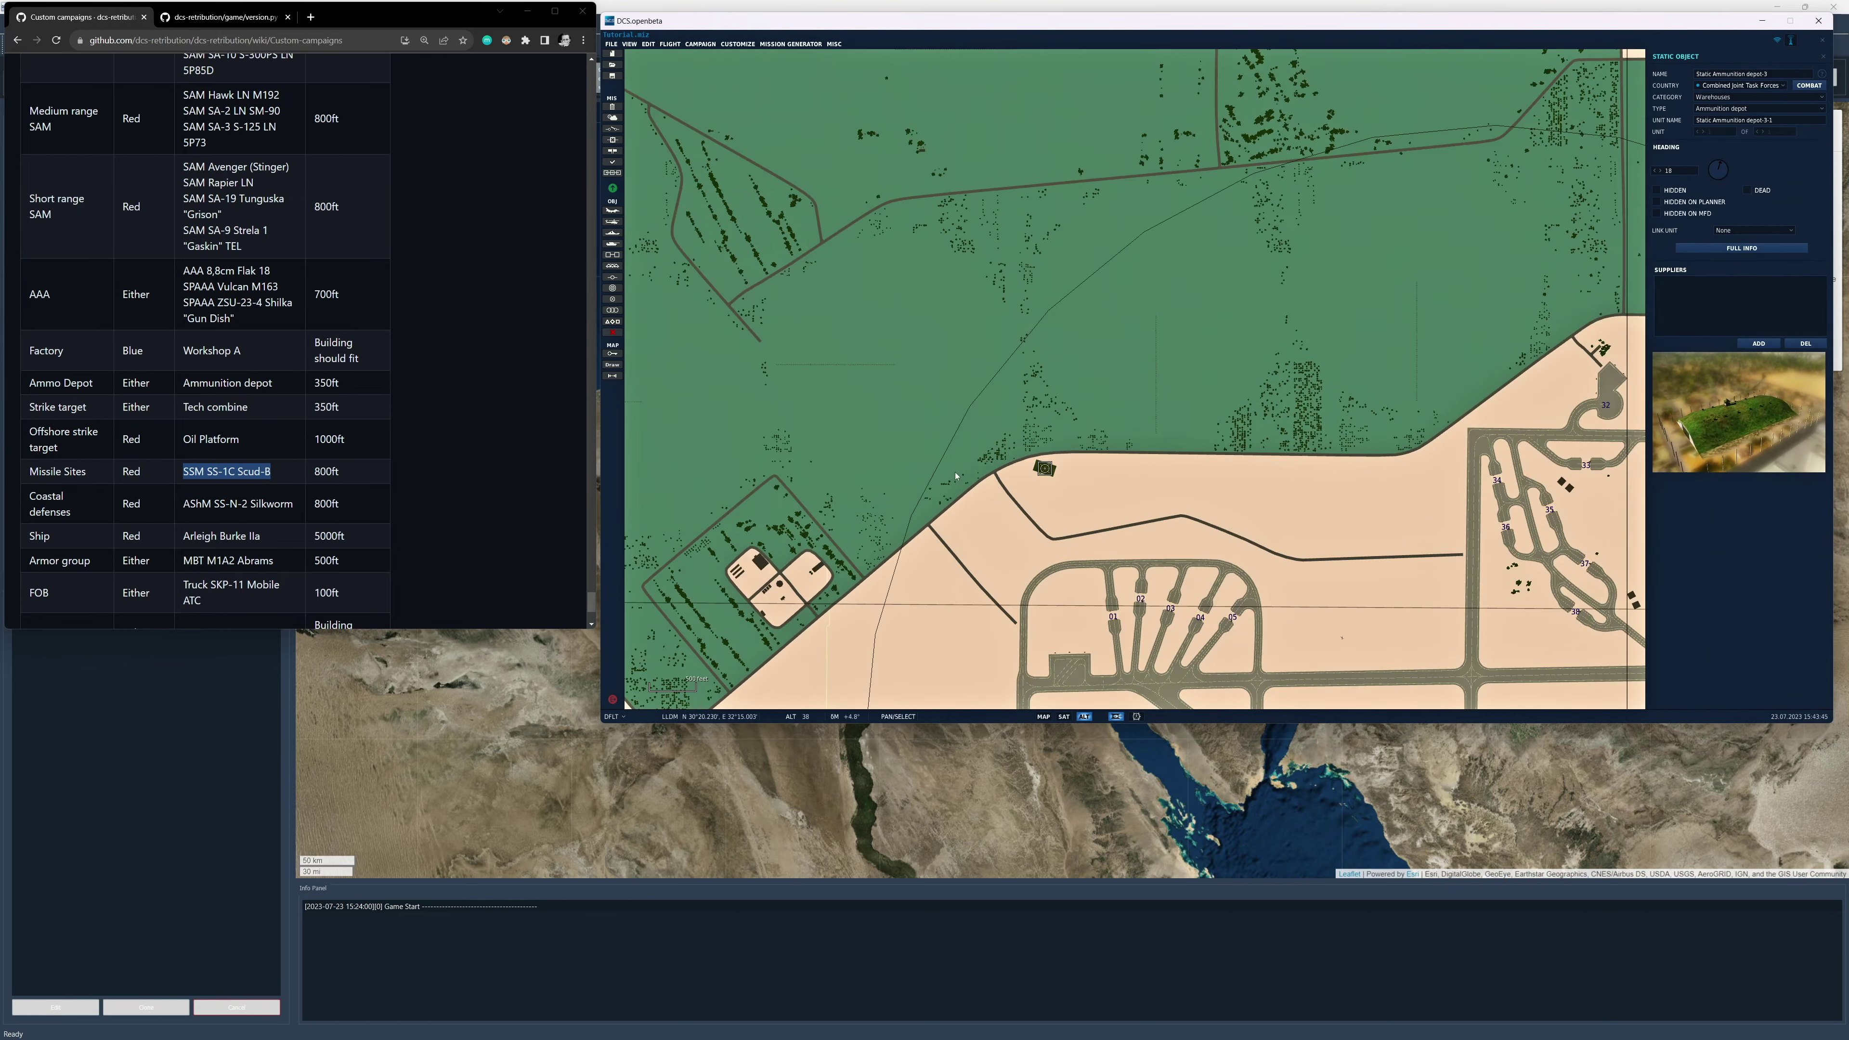
{"action": "scroll", "coordinate": [955, 476], "scroll_direction": "down", "scroll_amount": 5}
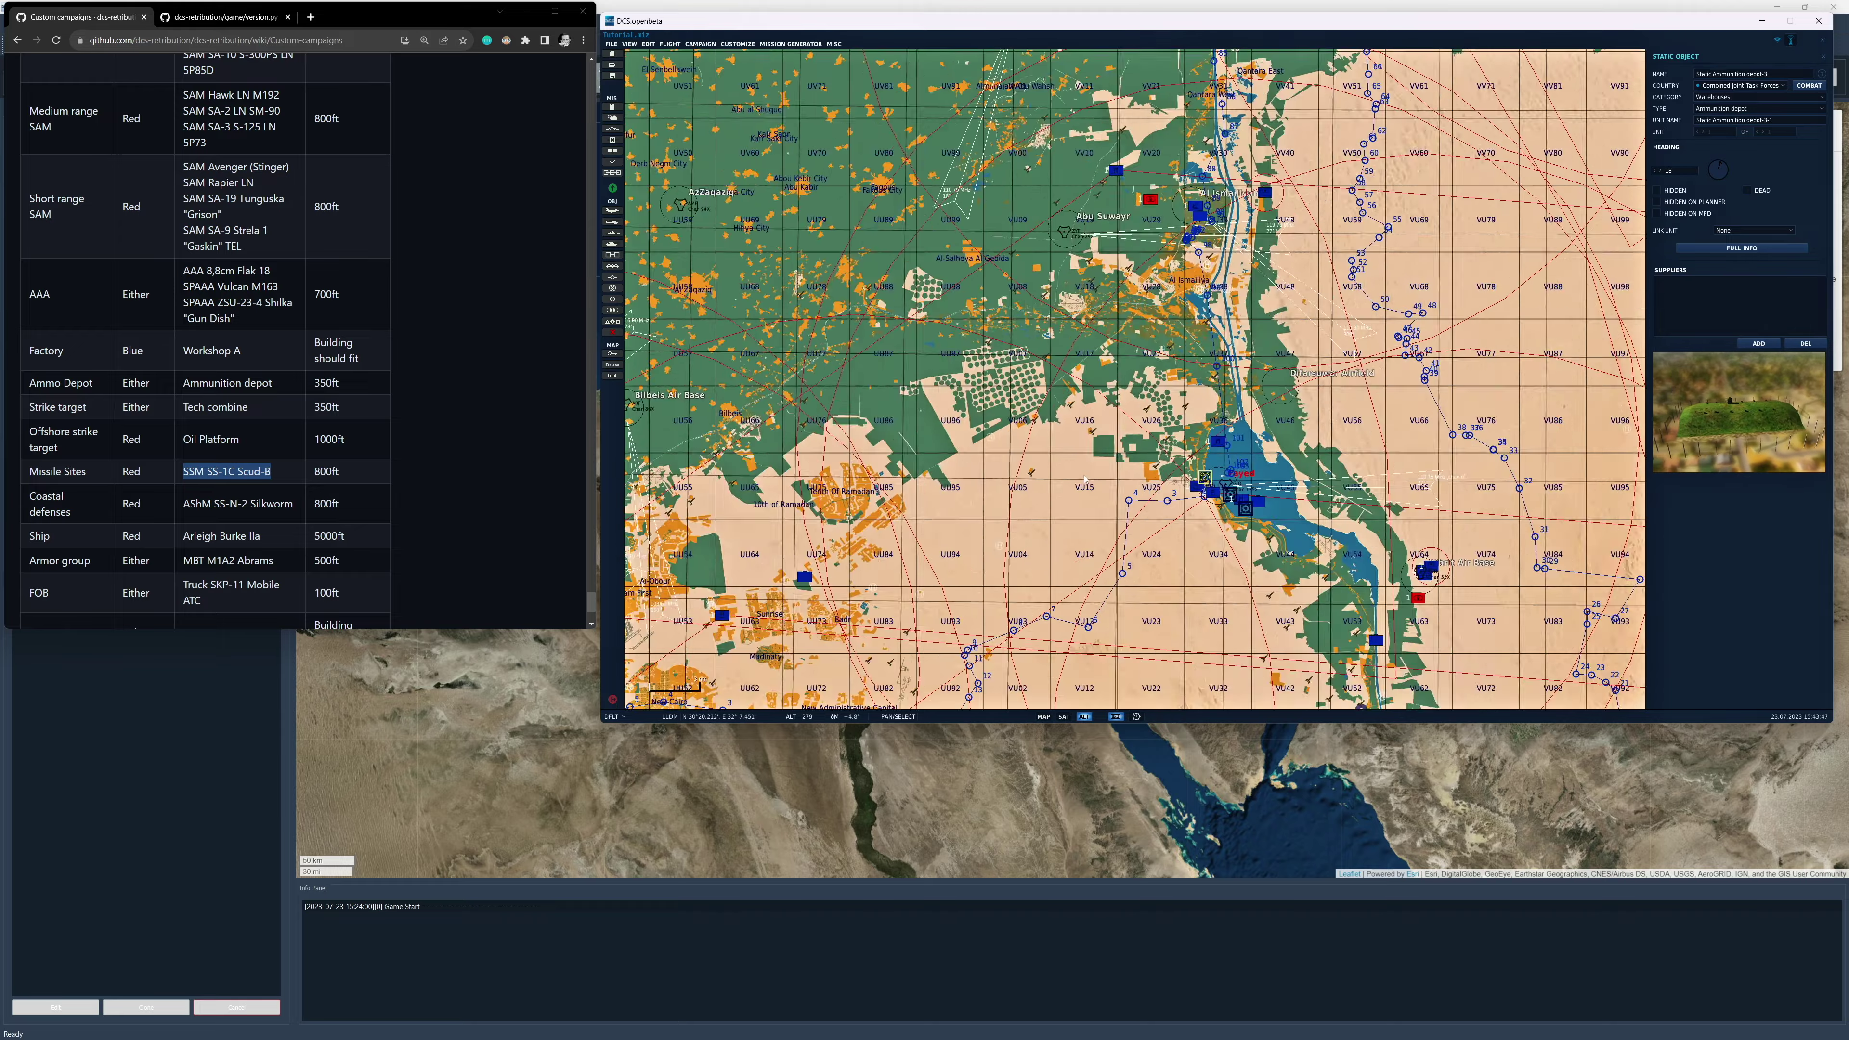
{"action": "scroll", "coordinate": [1085, 478], "scroll_direction": "down", "scroll_amount": 5}
{"action": "scroll", "coordinate": [716, 449], "scroll_direction": "up", "scroll_amount": 4}
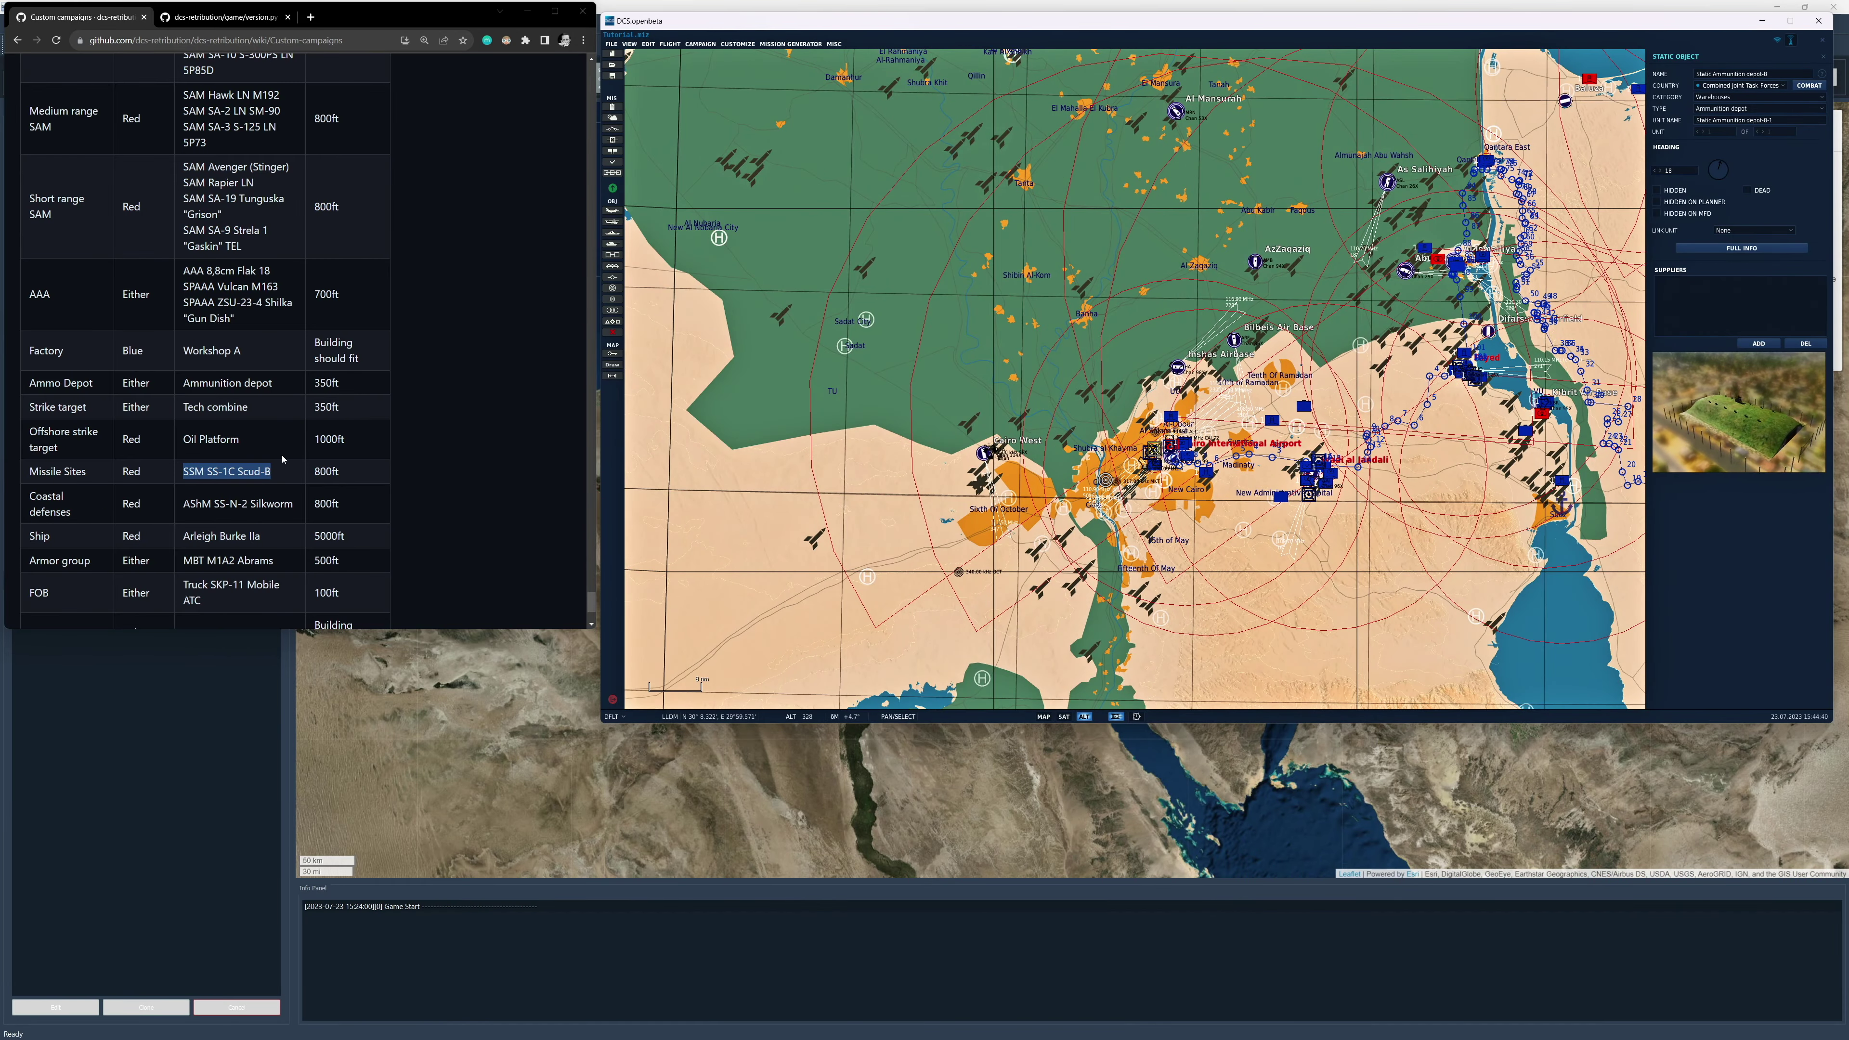
{"action": "scroll", "coordinate": [209, 489], "scroll_direction": "up", "scroll_amount": 4}
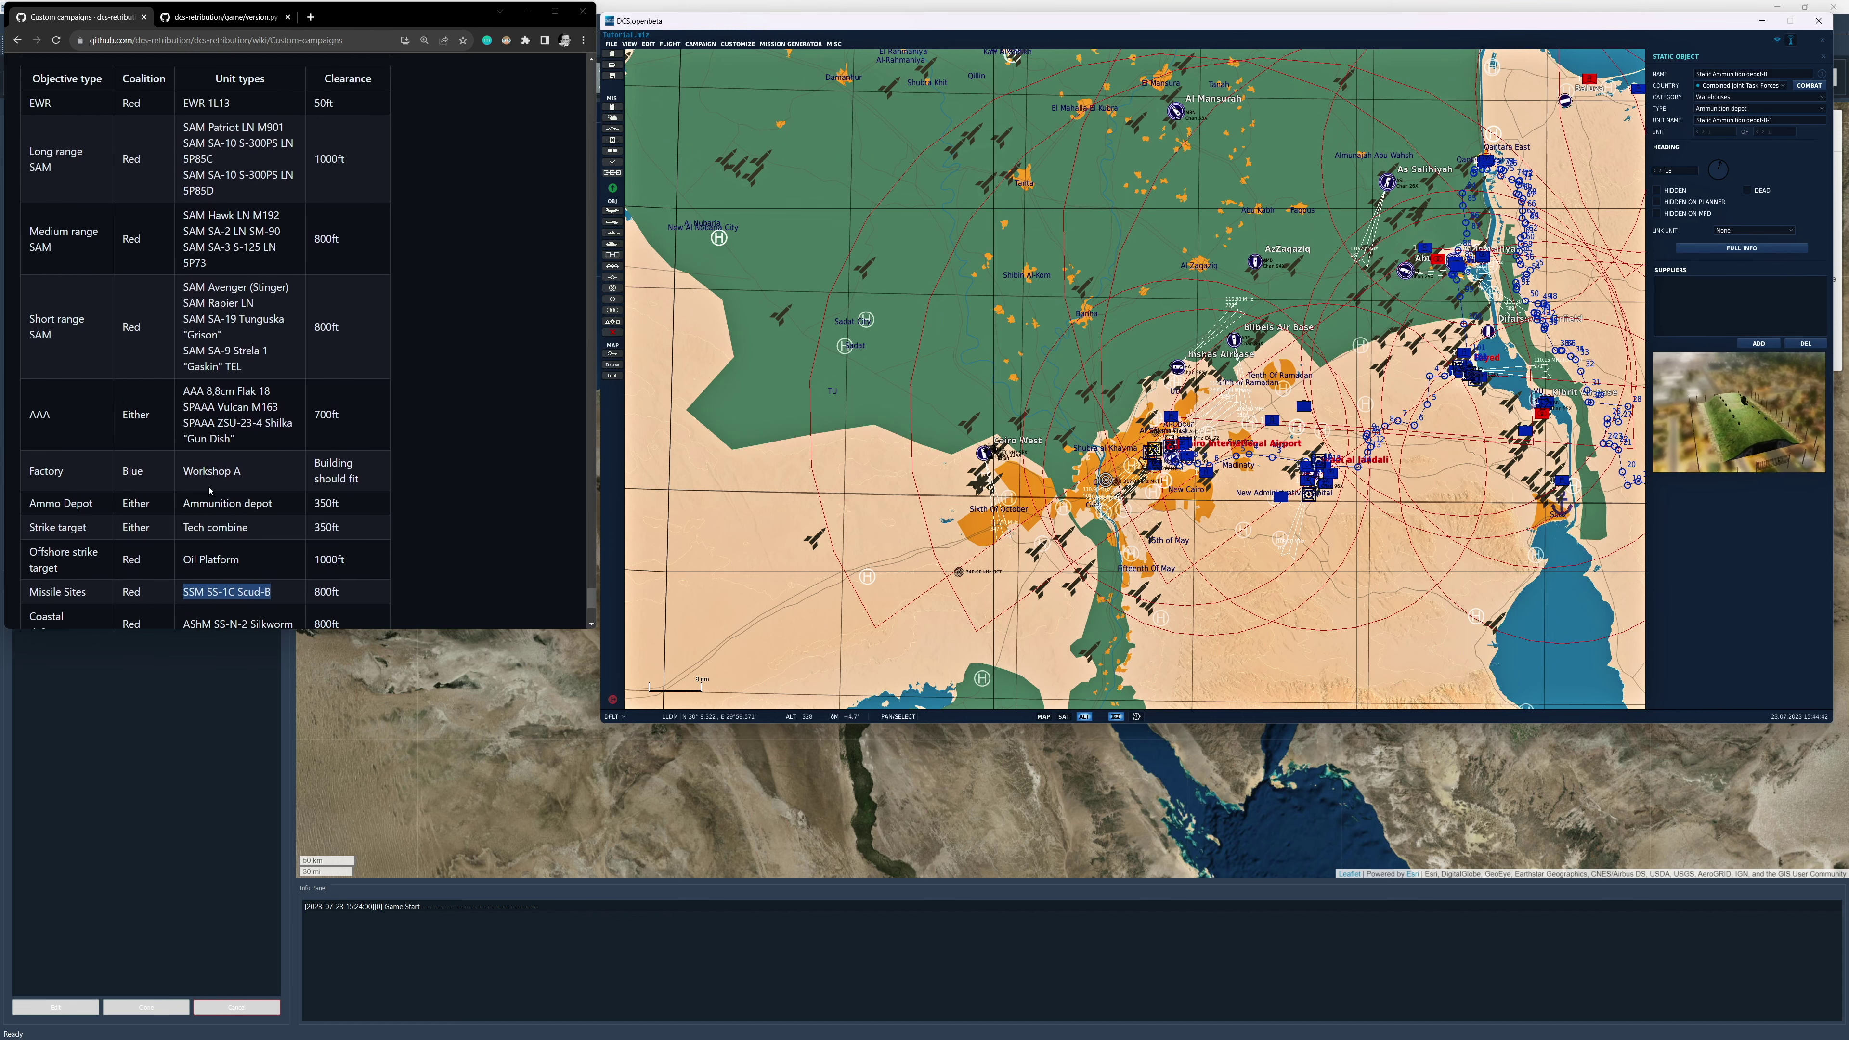
{"action": "scroll", "coordinate": [213, 491], "scroll_direction": "down", "scroll_amount": 5}
{"action": "scroll", "coordinate": [248, 500], "scroll_direction": "down", "scroll_amount": 3}
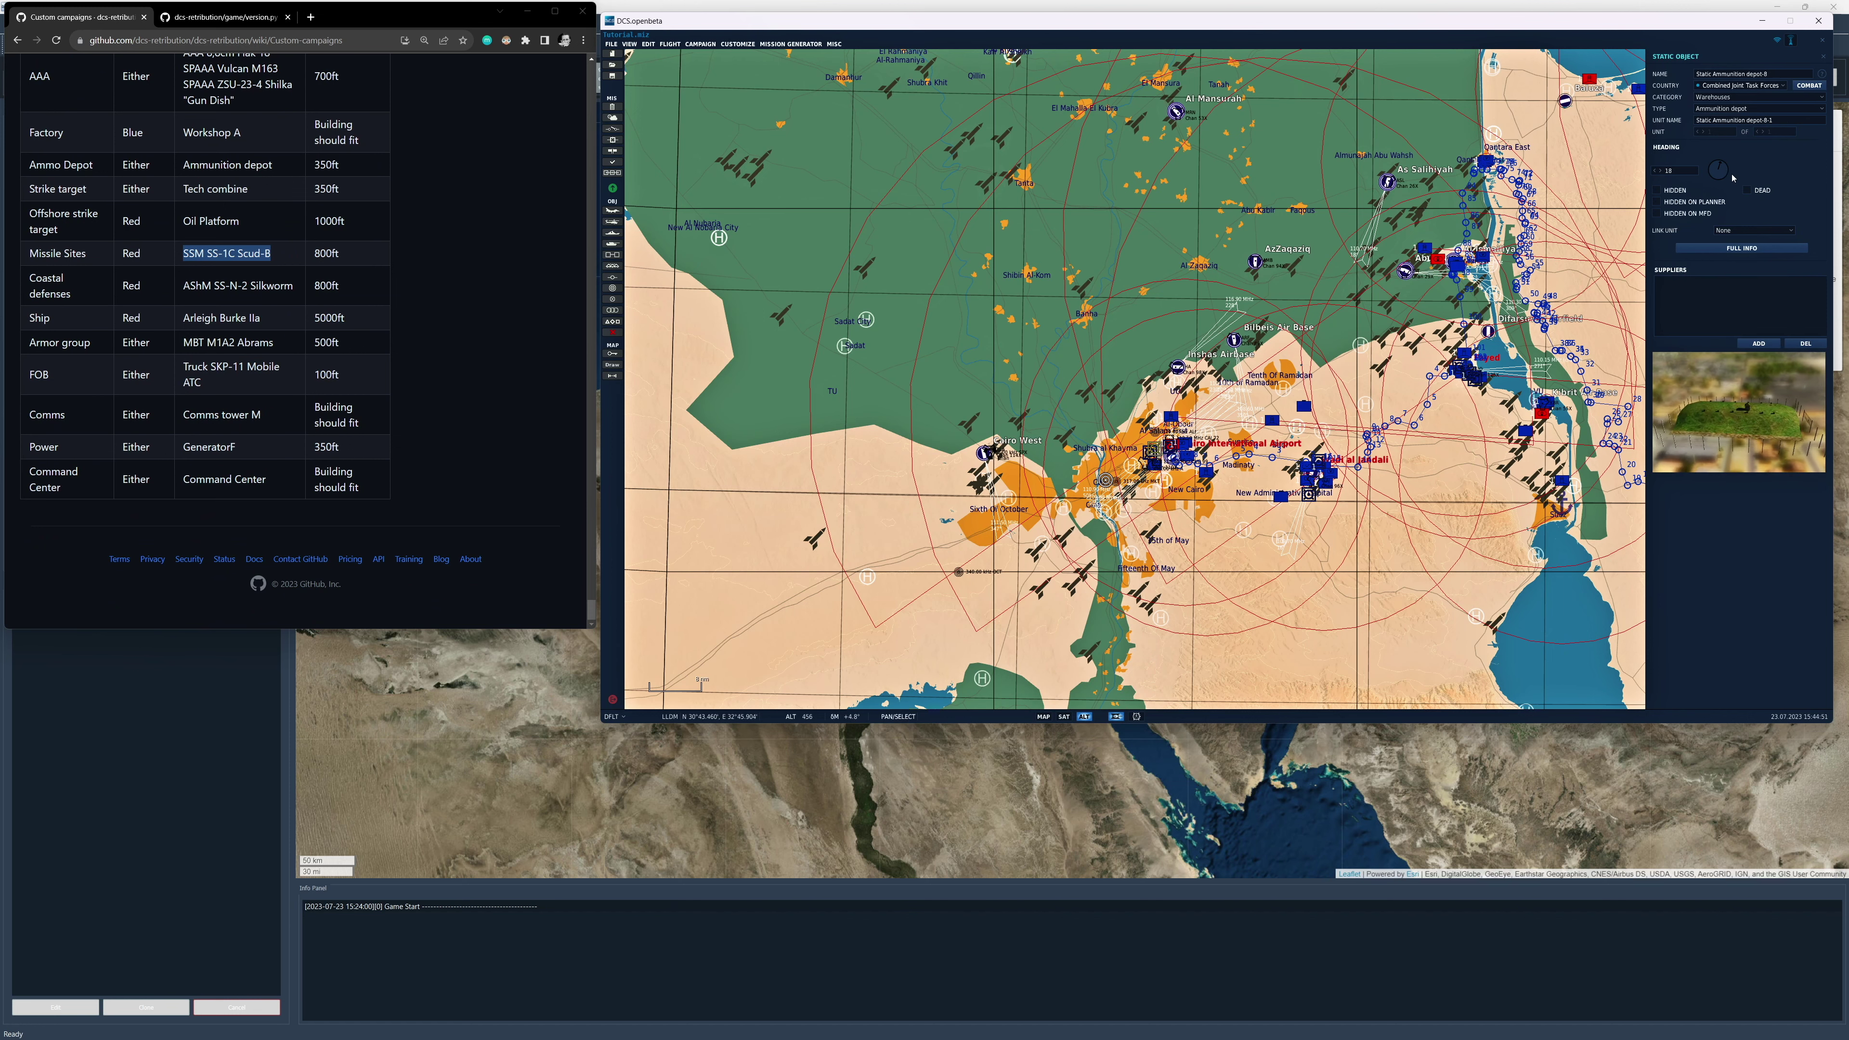
Place a GeneratorF static object beside Nekhel and close its properties.
{"action": "left_click", "coordinate": [1040, 292]}
{"action": "left_click", "coordinate": [612, 266]}
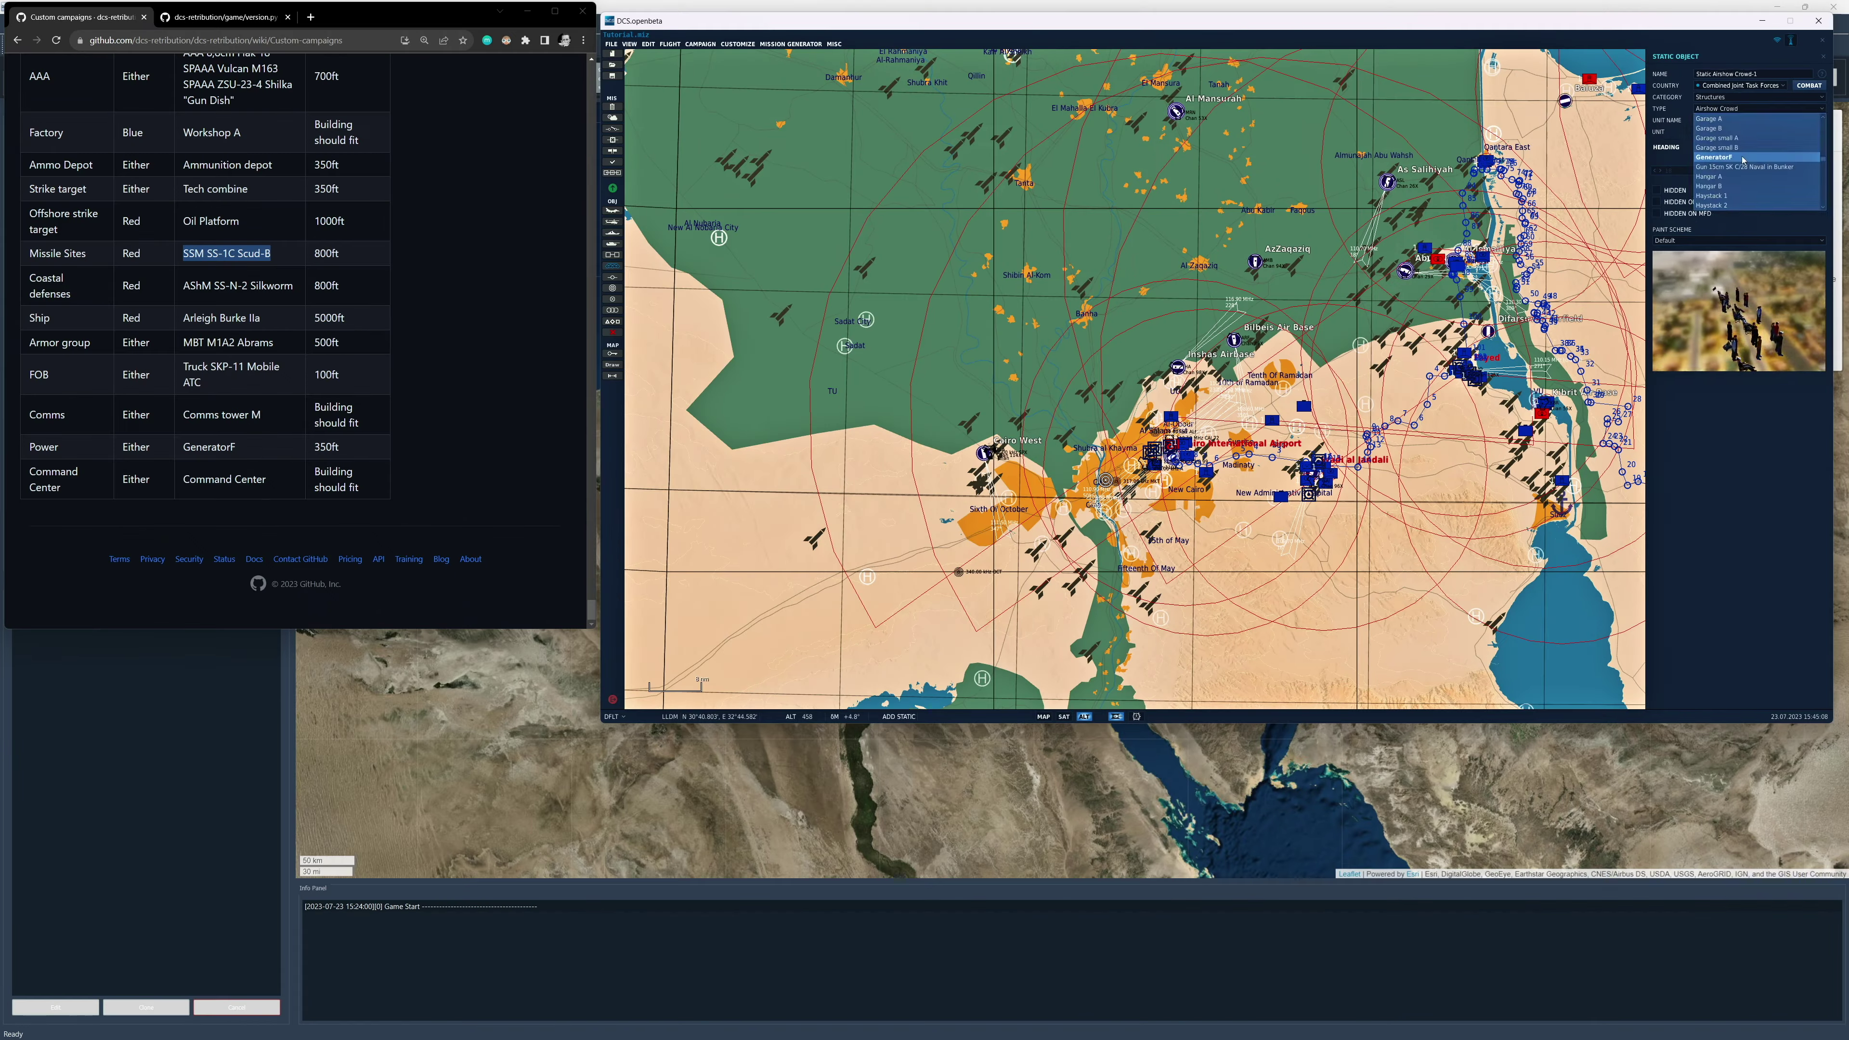
{"action": "scroll", "coordinate": [1172, 577], "scroll_direction": "up", "scroll_amount": 4}
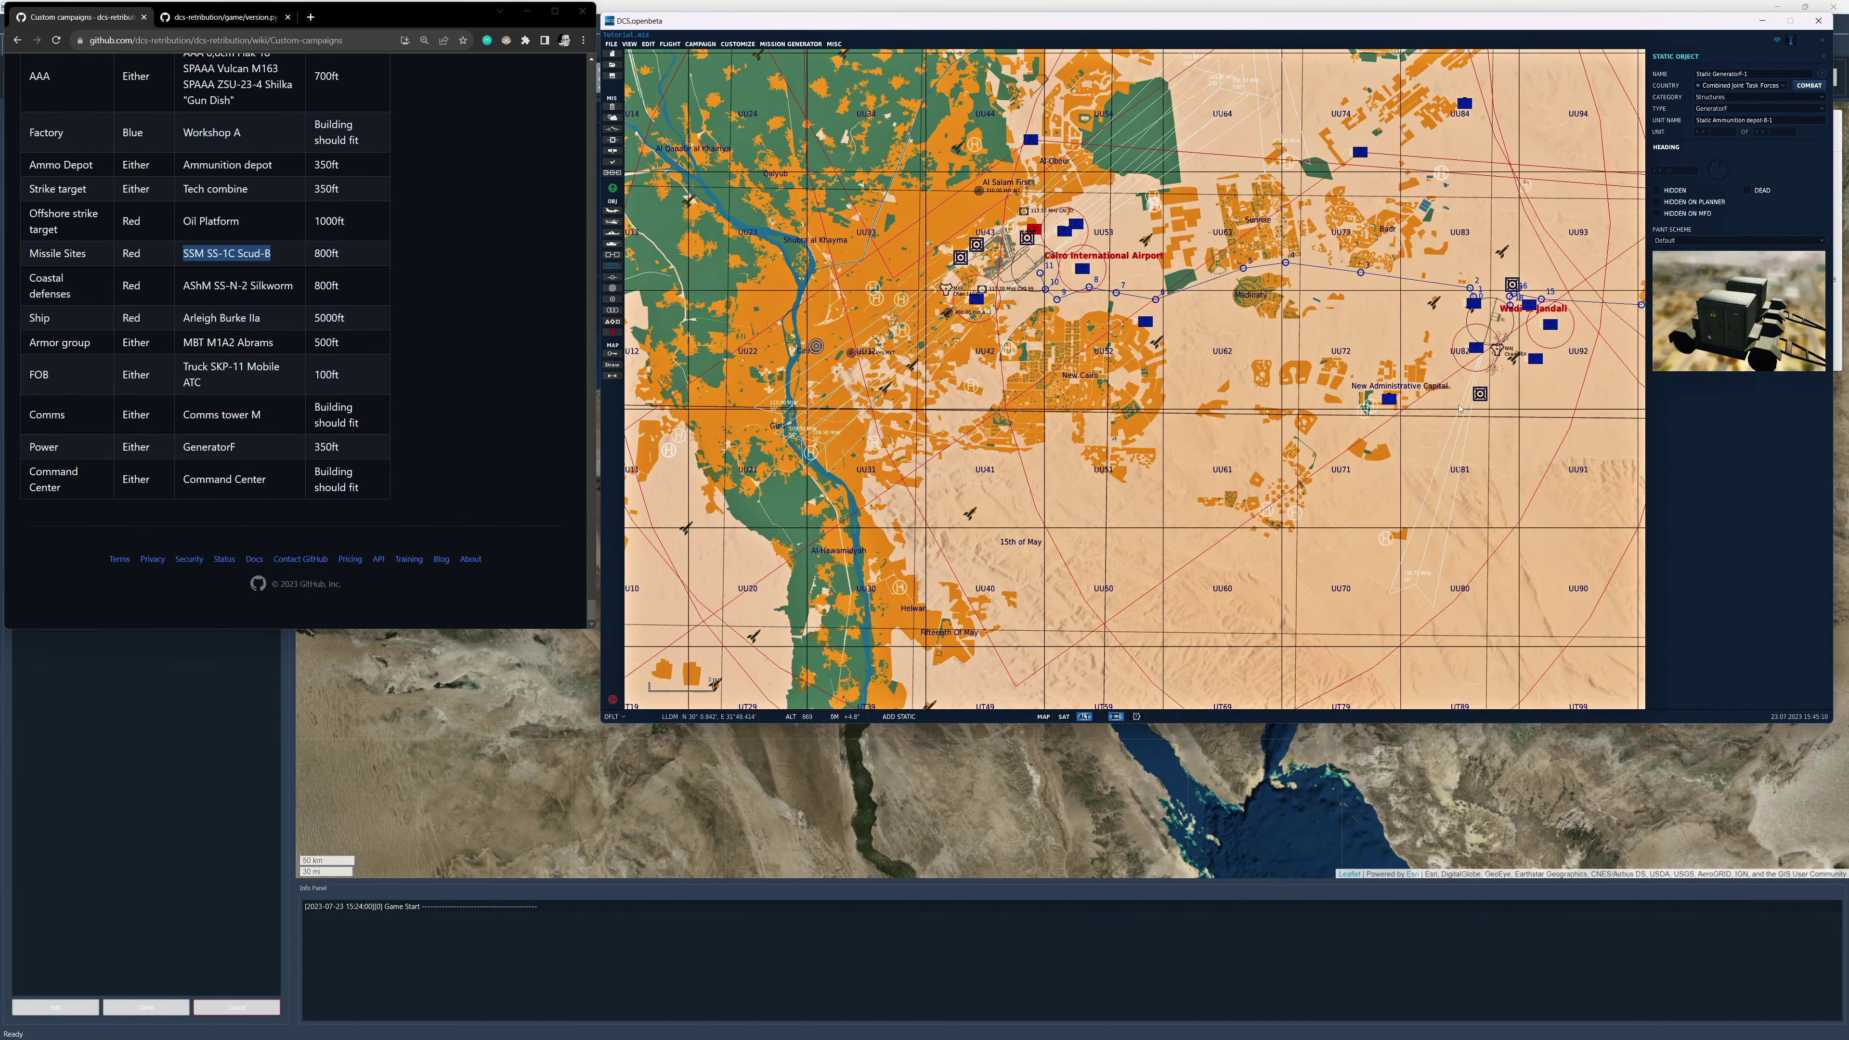
{"action": "scroll", "coordinate": [1519, 513], "scroll_direction": "down", "scroll_amount": 2}
{"action": "scroll", "coordinate": [1519, 513], "scroll_direction": "down", "scroll_amount": 3}
{"action": "scroll", "coordinate": [1146, 228], "scroll_direction": "up", "scroll_amount": 8}
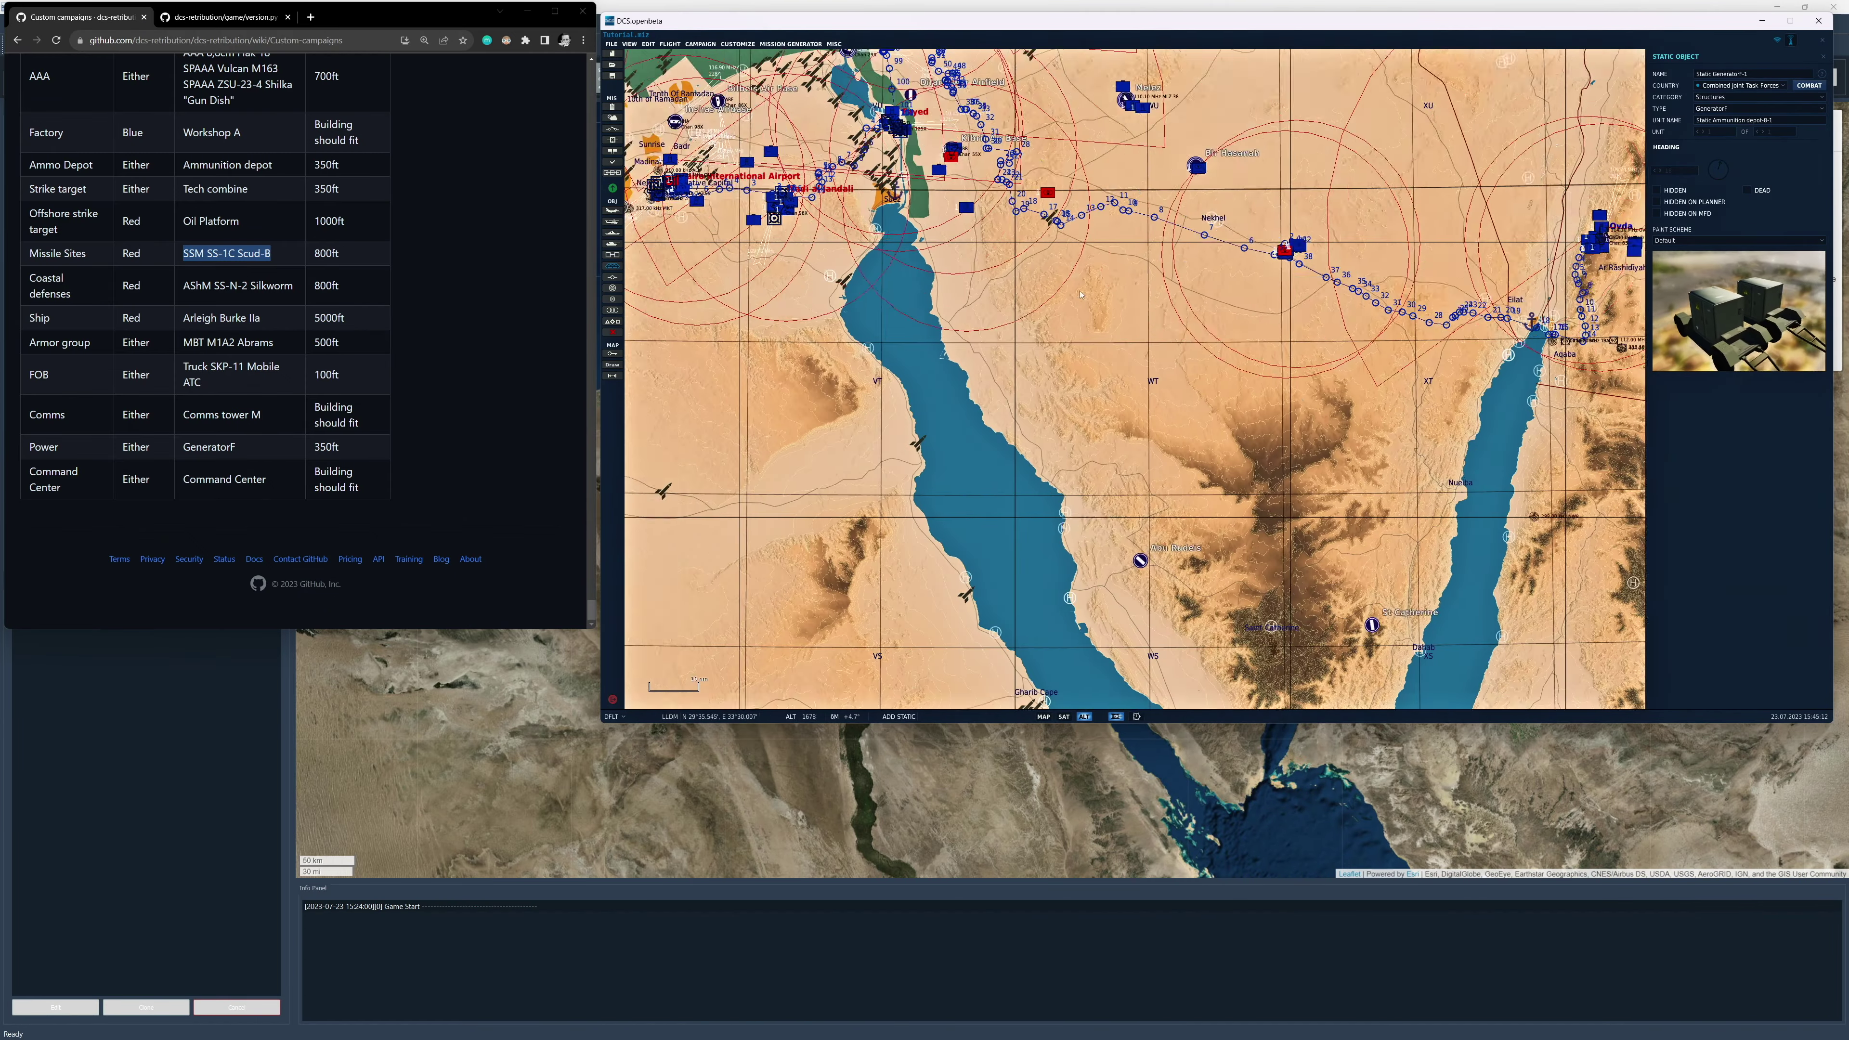
{"action": "scroll", "coordinate": [1147, 227], "scroll_direction": "up", "scroll_amount": 10}
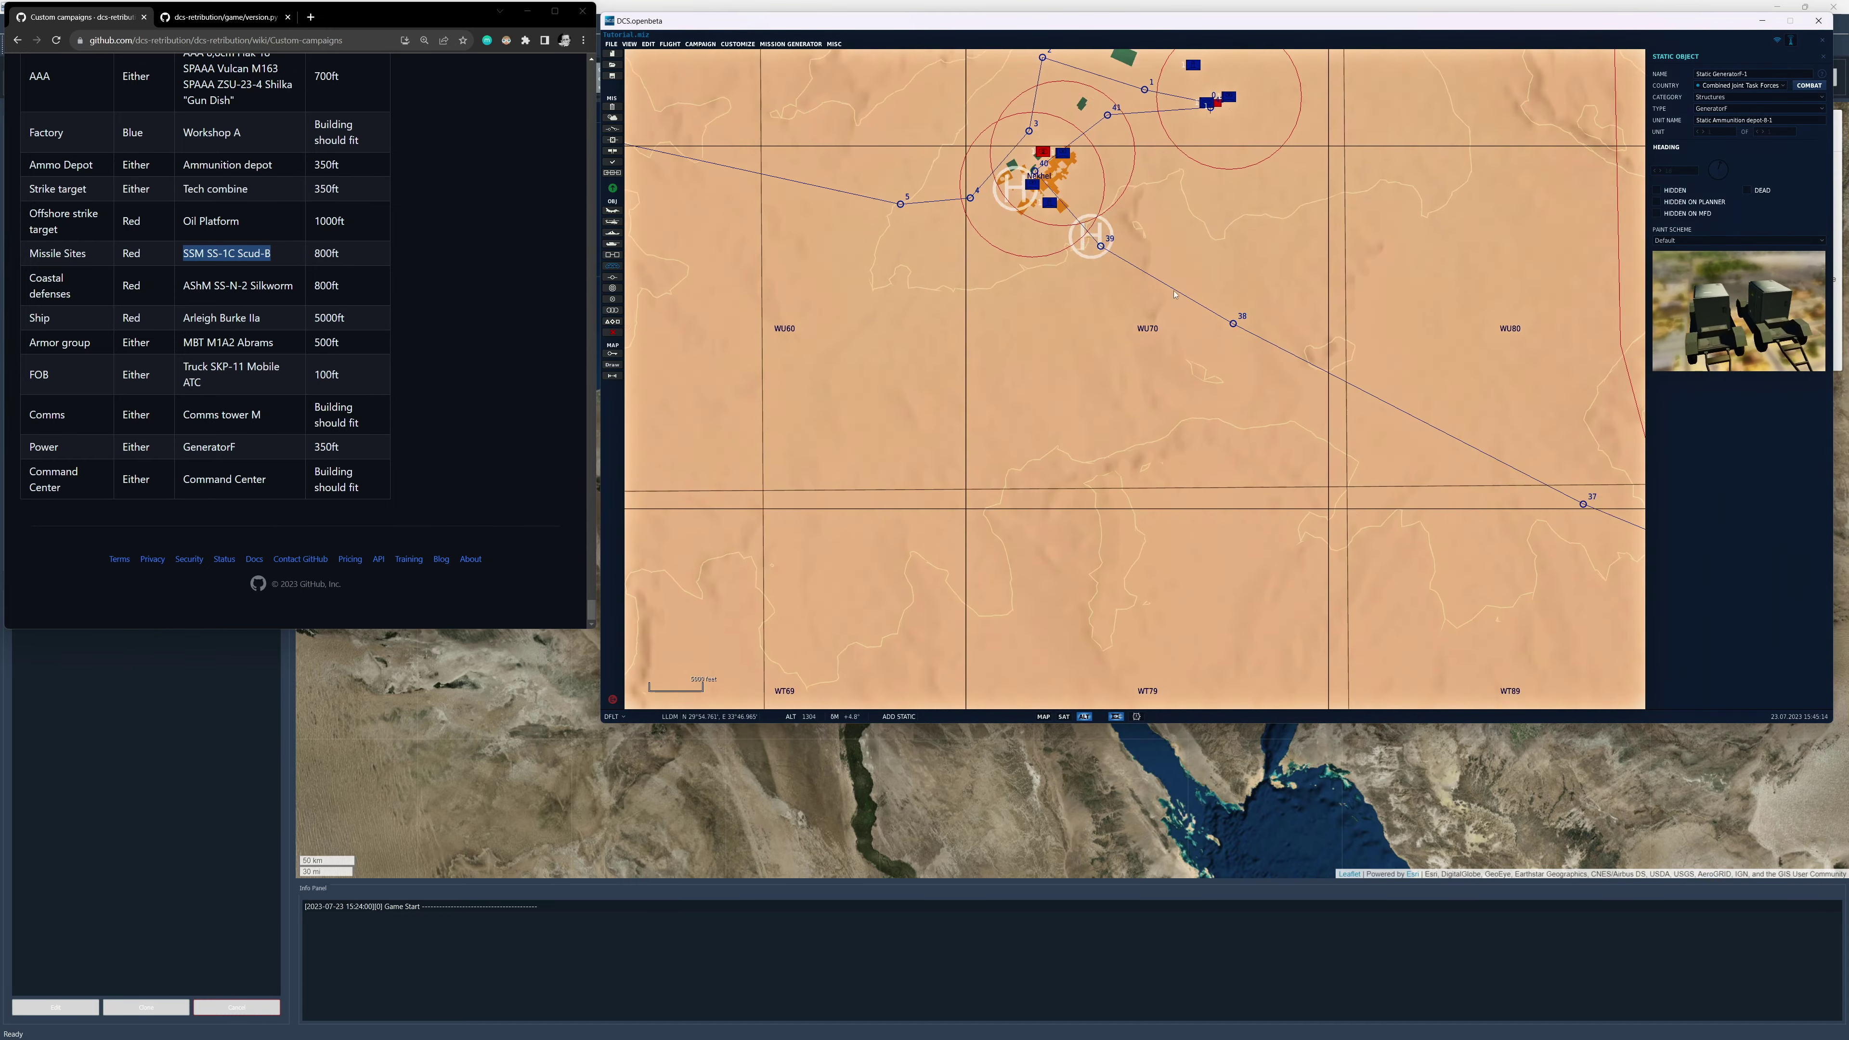
{"action": "scroll", "coordinate": [980, 518], "scroll_direction": "up", "scroll_amount": 2}
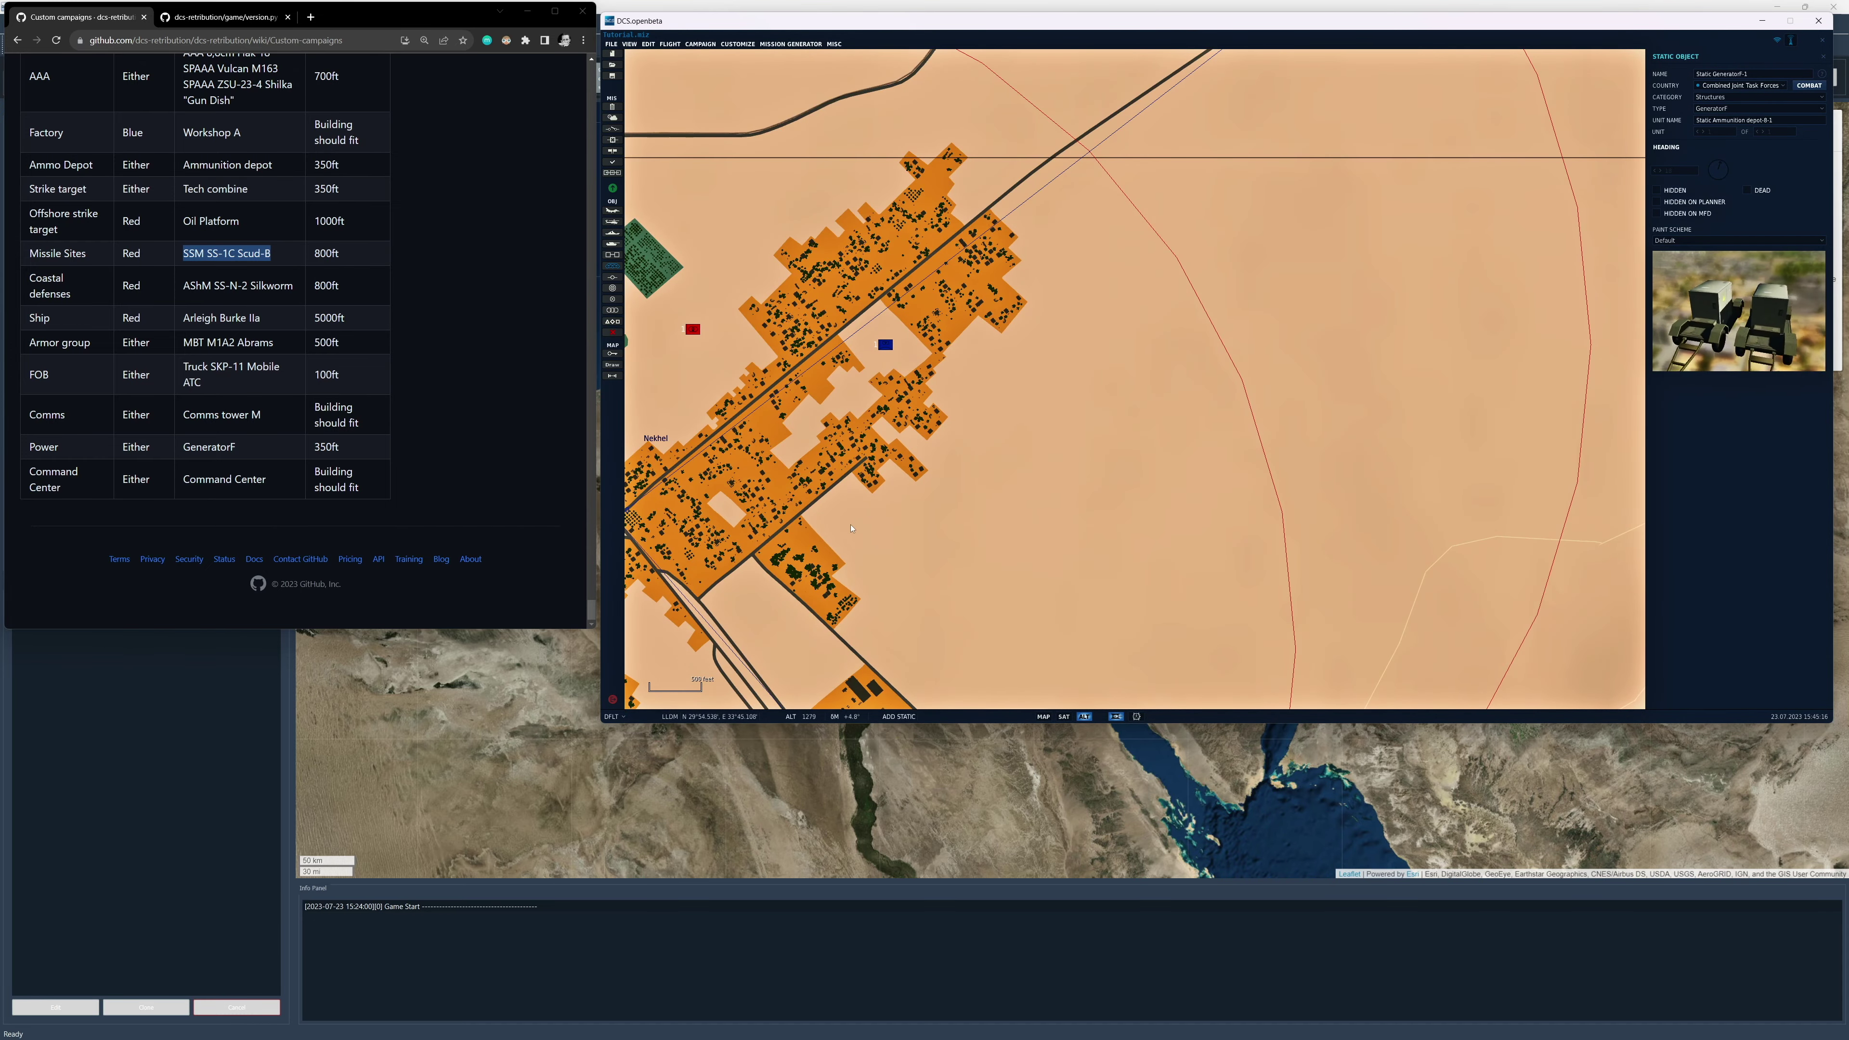
{"action": "left_click", "coordinate": [834, 507]}
{"action": "left_click", "coordinate": [827, 499]}
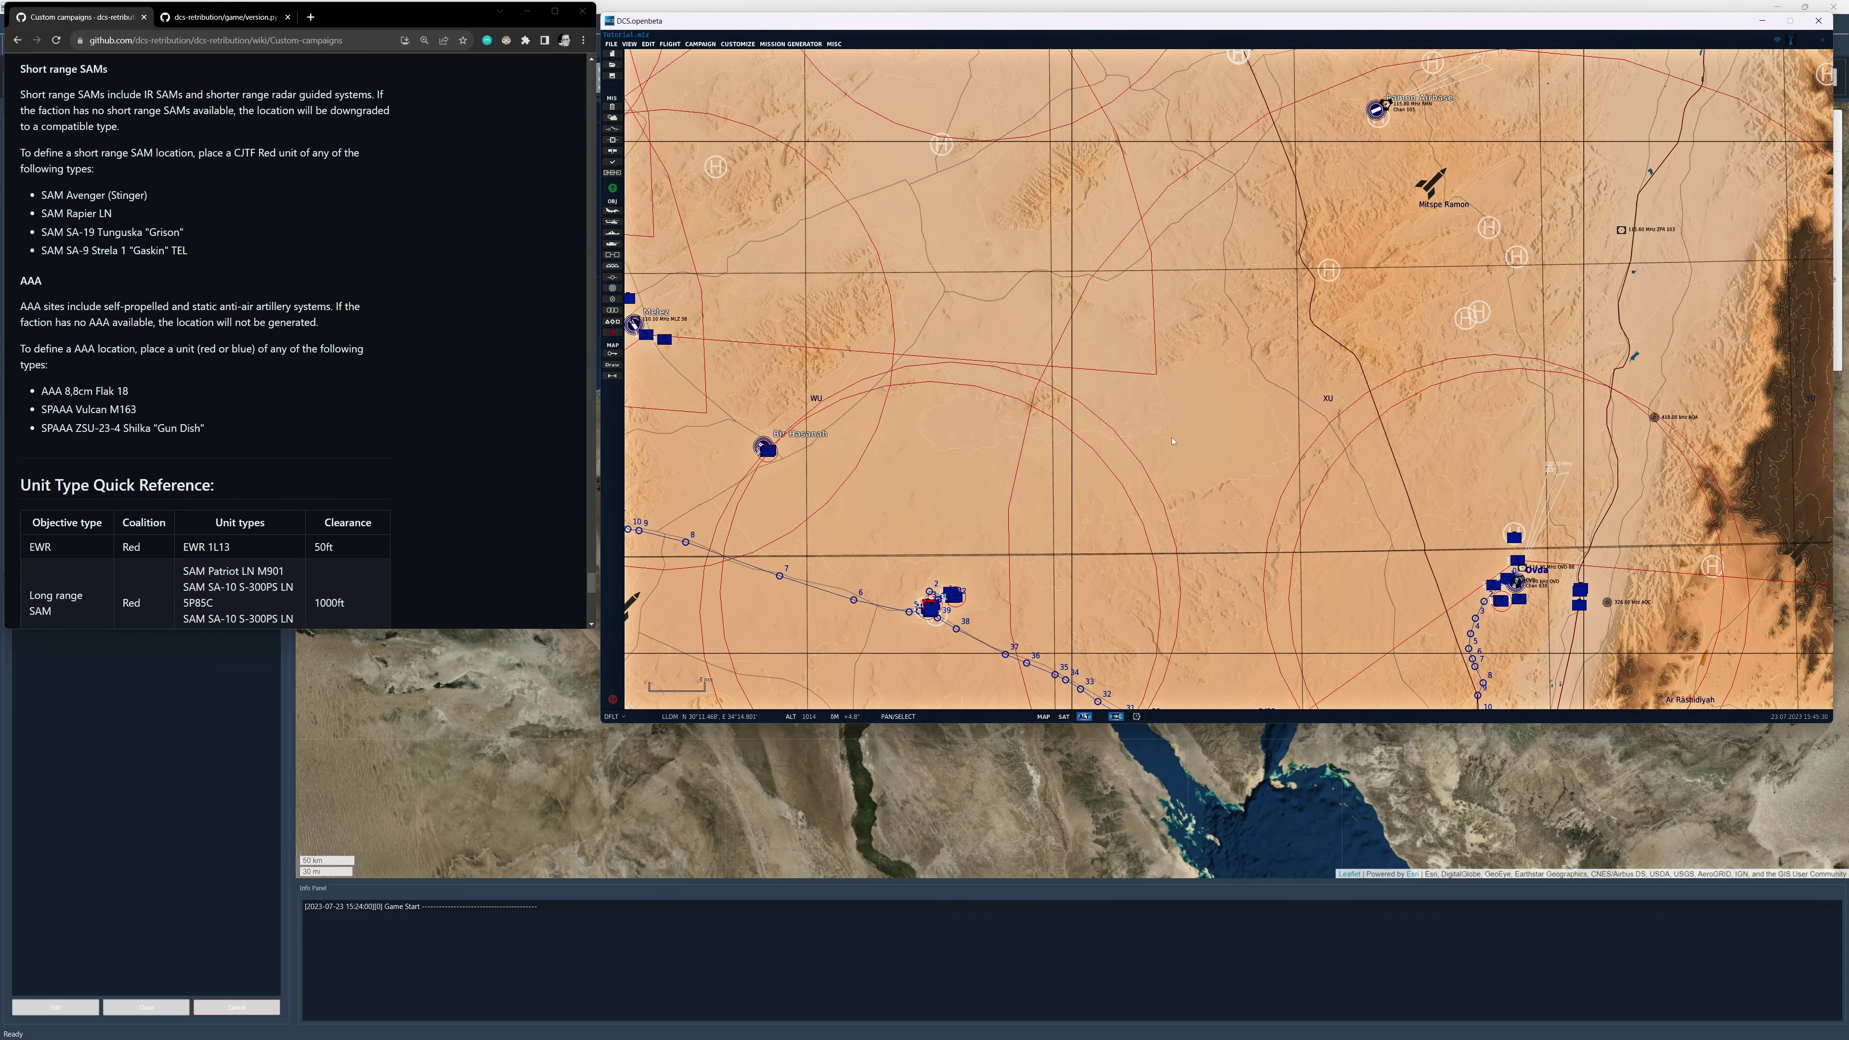
Zoom the map out and save the mission via File > Save.
{"action": "scroll", "coordinate": [1172, 441], "scroll_direction": "down", "scroll_amount": 5}
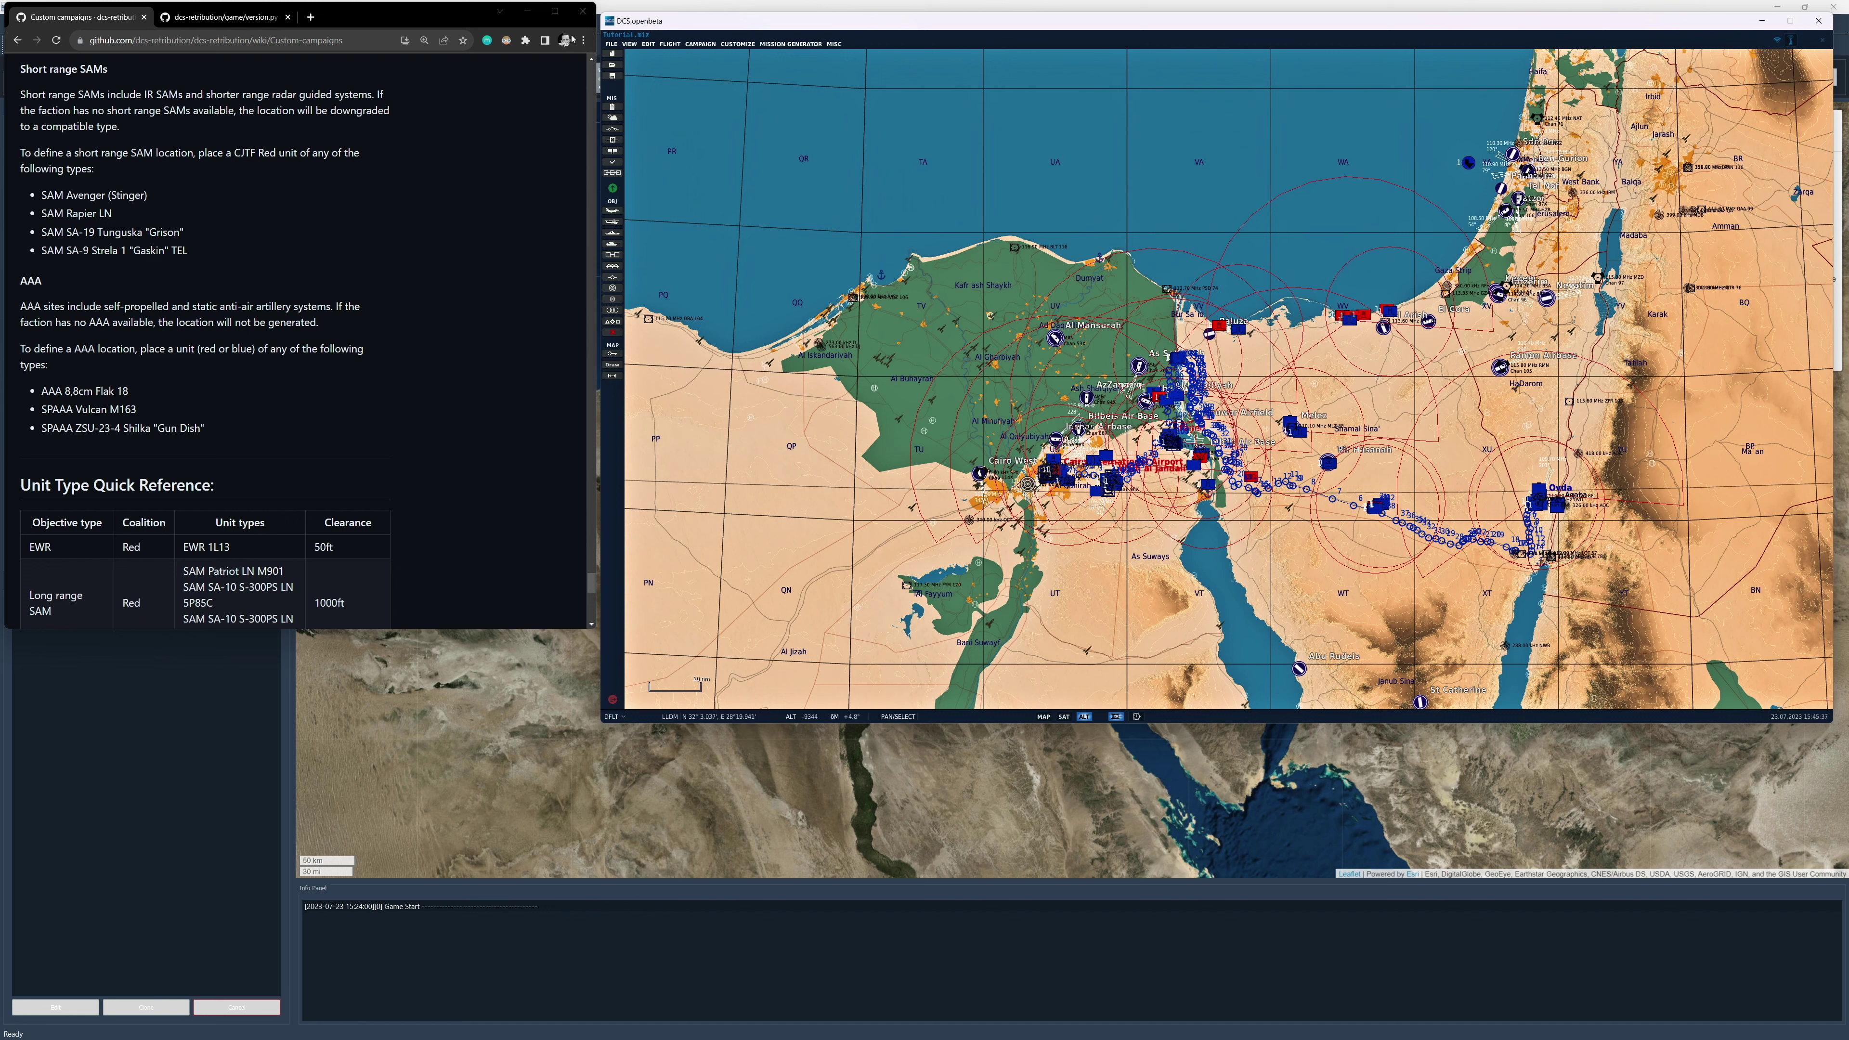
{"action": "left_click", "coordinate": [612, 44]}
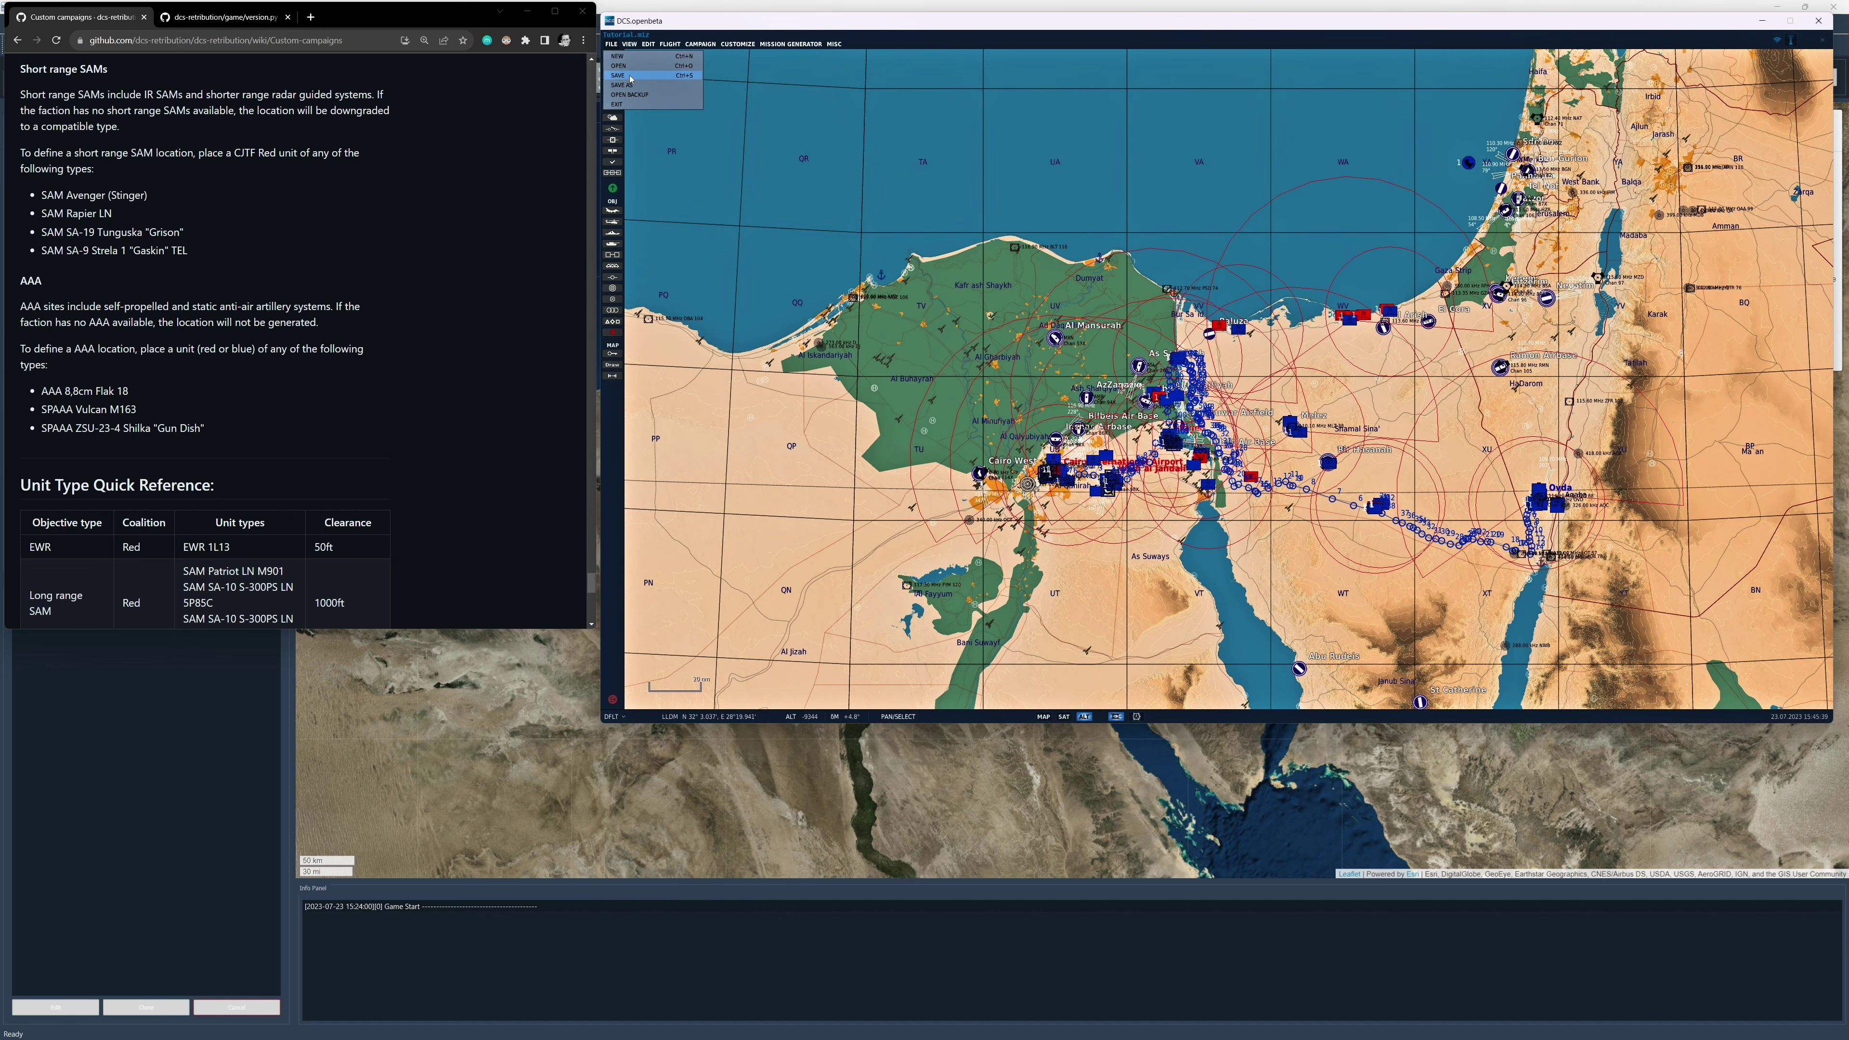
{"action": "left_click", "coordinate": [630, 75]}
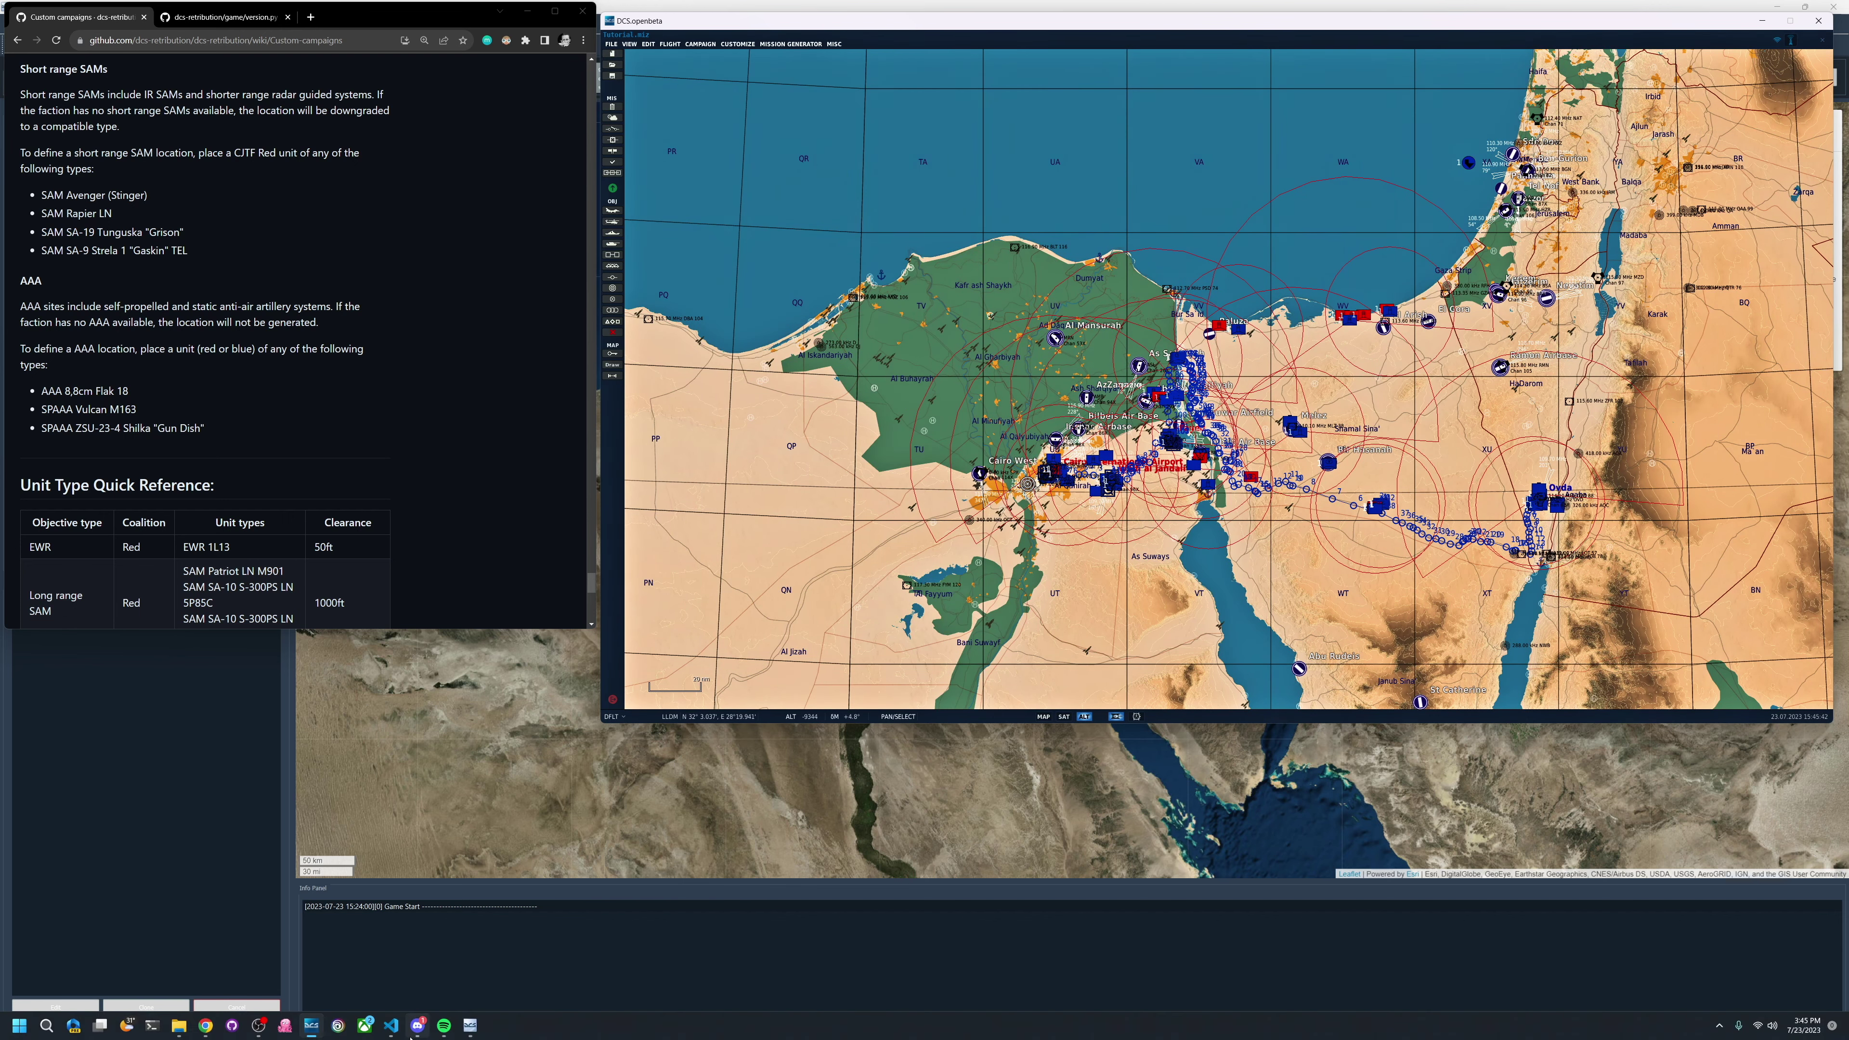
Bring DCS Retribution forward and begin a new game from the File menu.
{"action": "mouse_move", "coordinate": [416, 1027]}
{"action": "left_click", "coordinate": [417, 955]}
{"action": "left_click", "coordinate": [13, 23]}
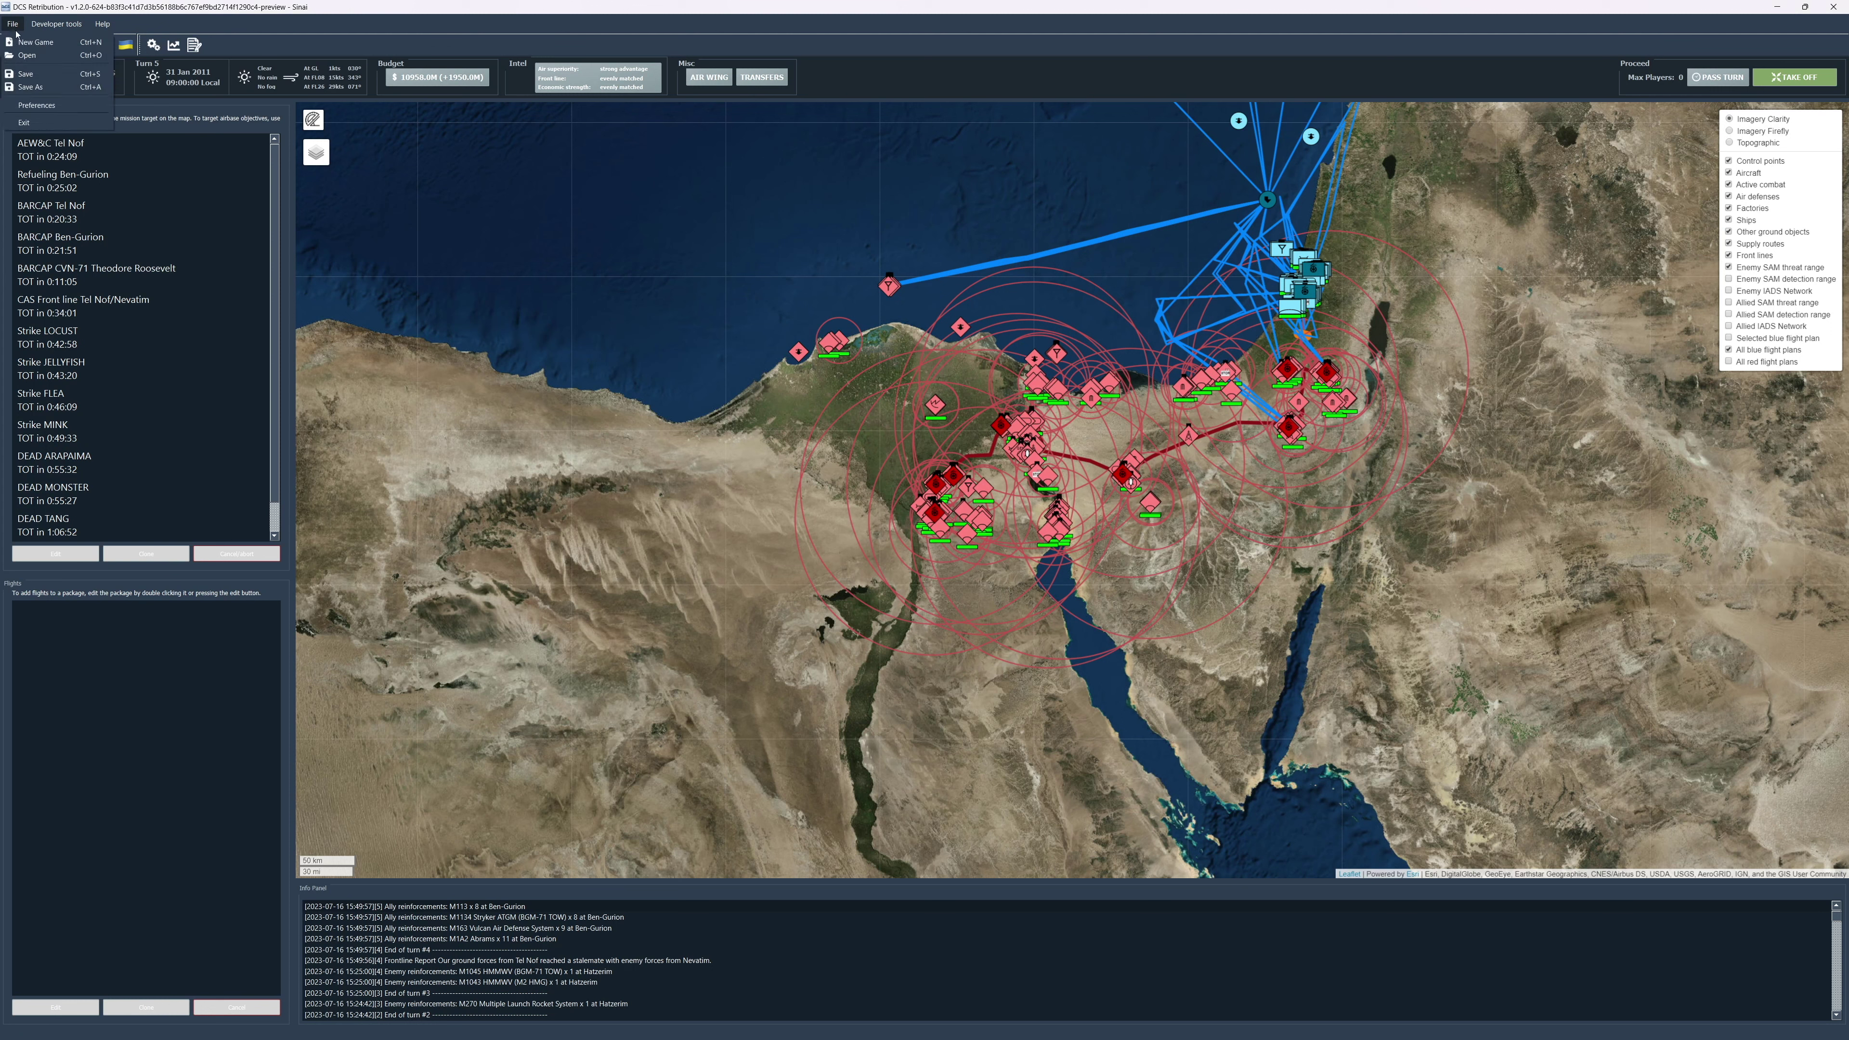
{"action": "left_click", "coordinate": [43, 55]}
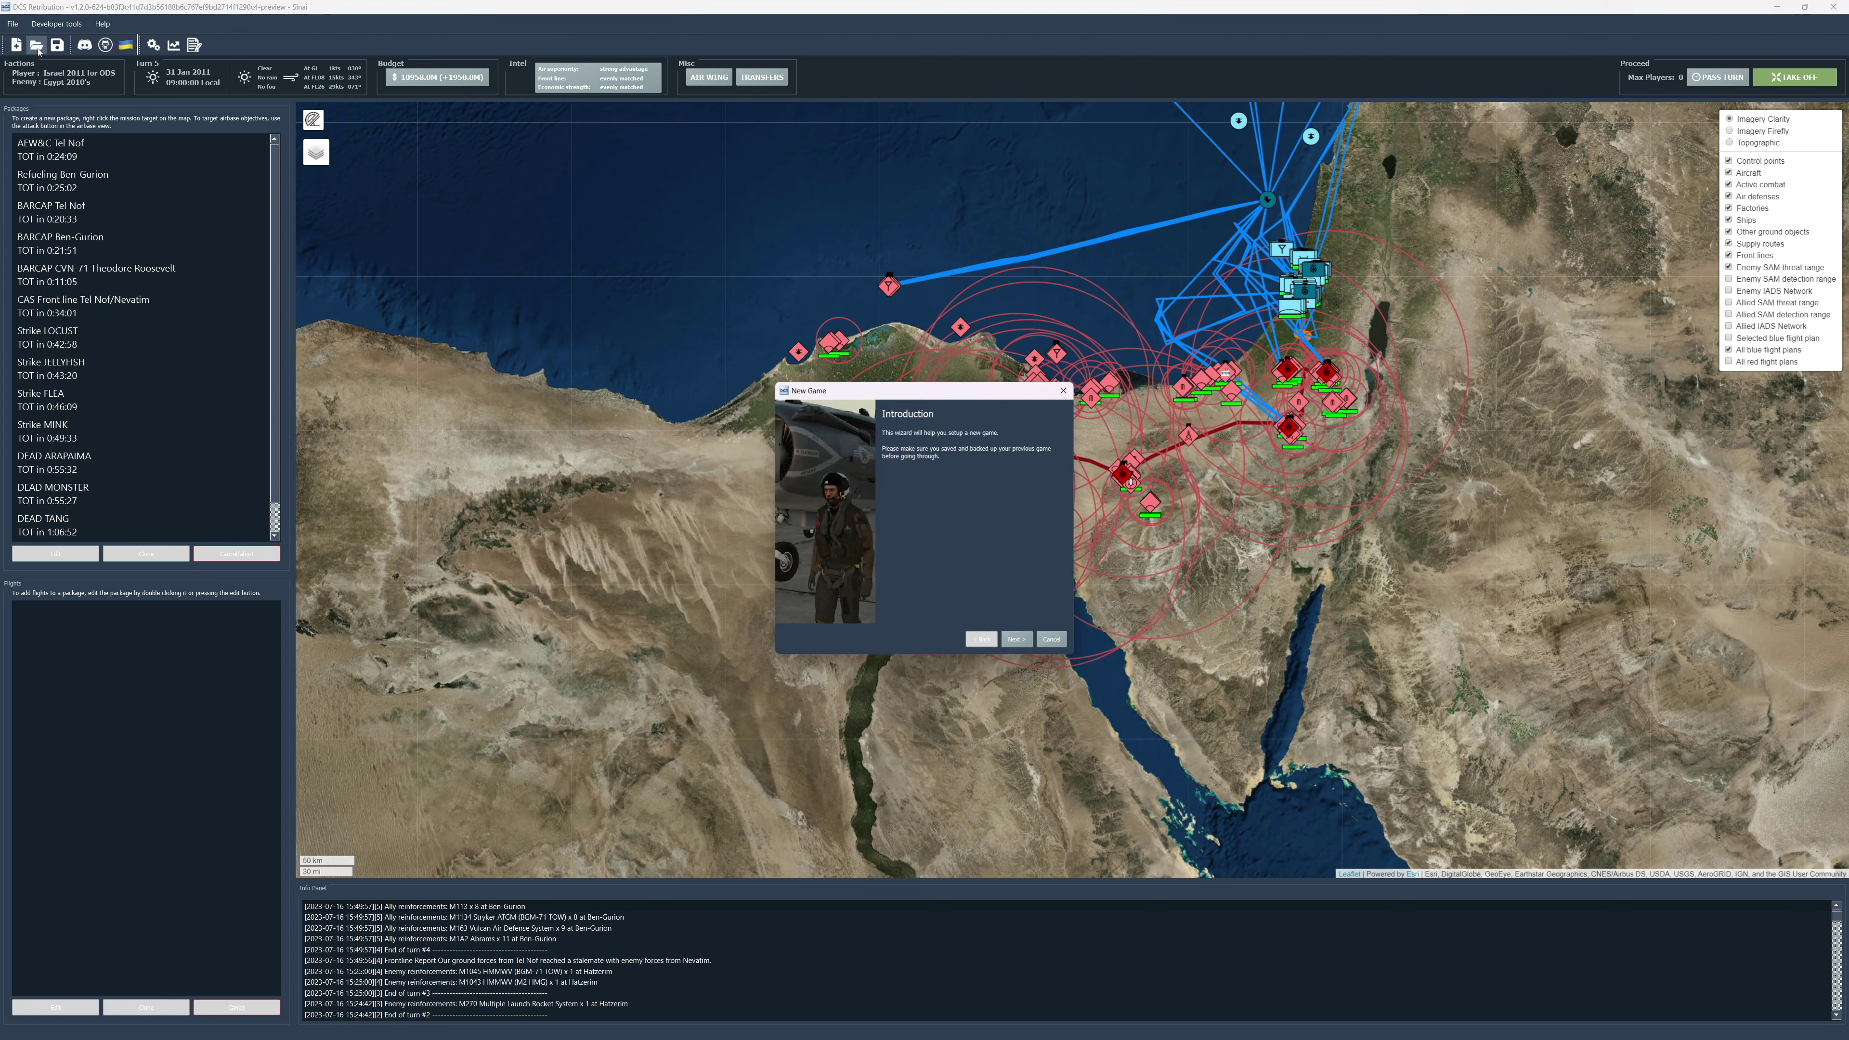
Choose the Sinai - Tutorial campaign, keep the wizard defaults, and start the campaign.
{"action": "left_click", "coordinate": [1016, 640]}
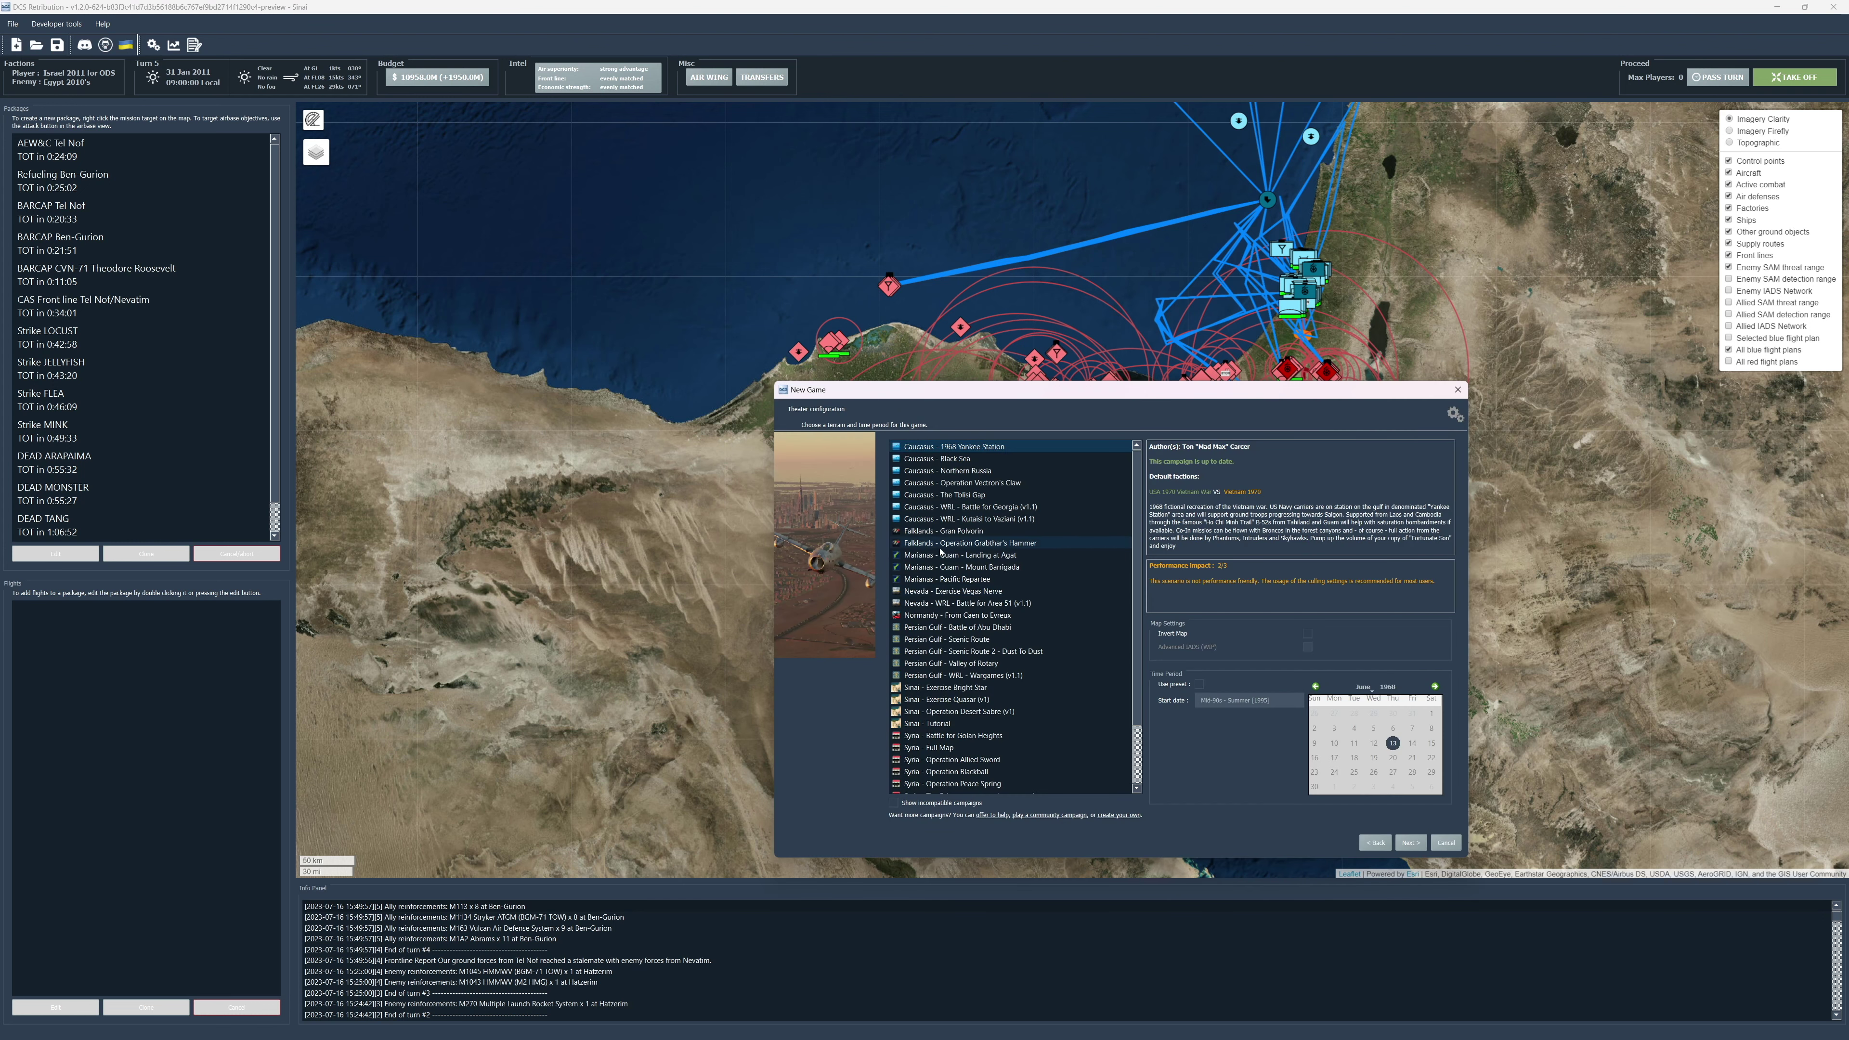
{"action": "left_click", "coordinate": [939, 723]}
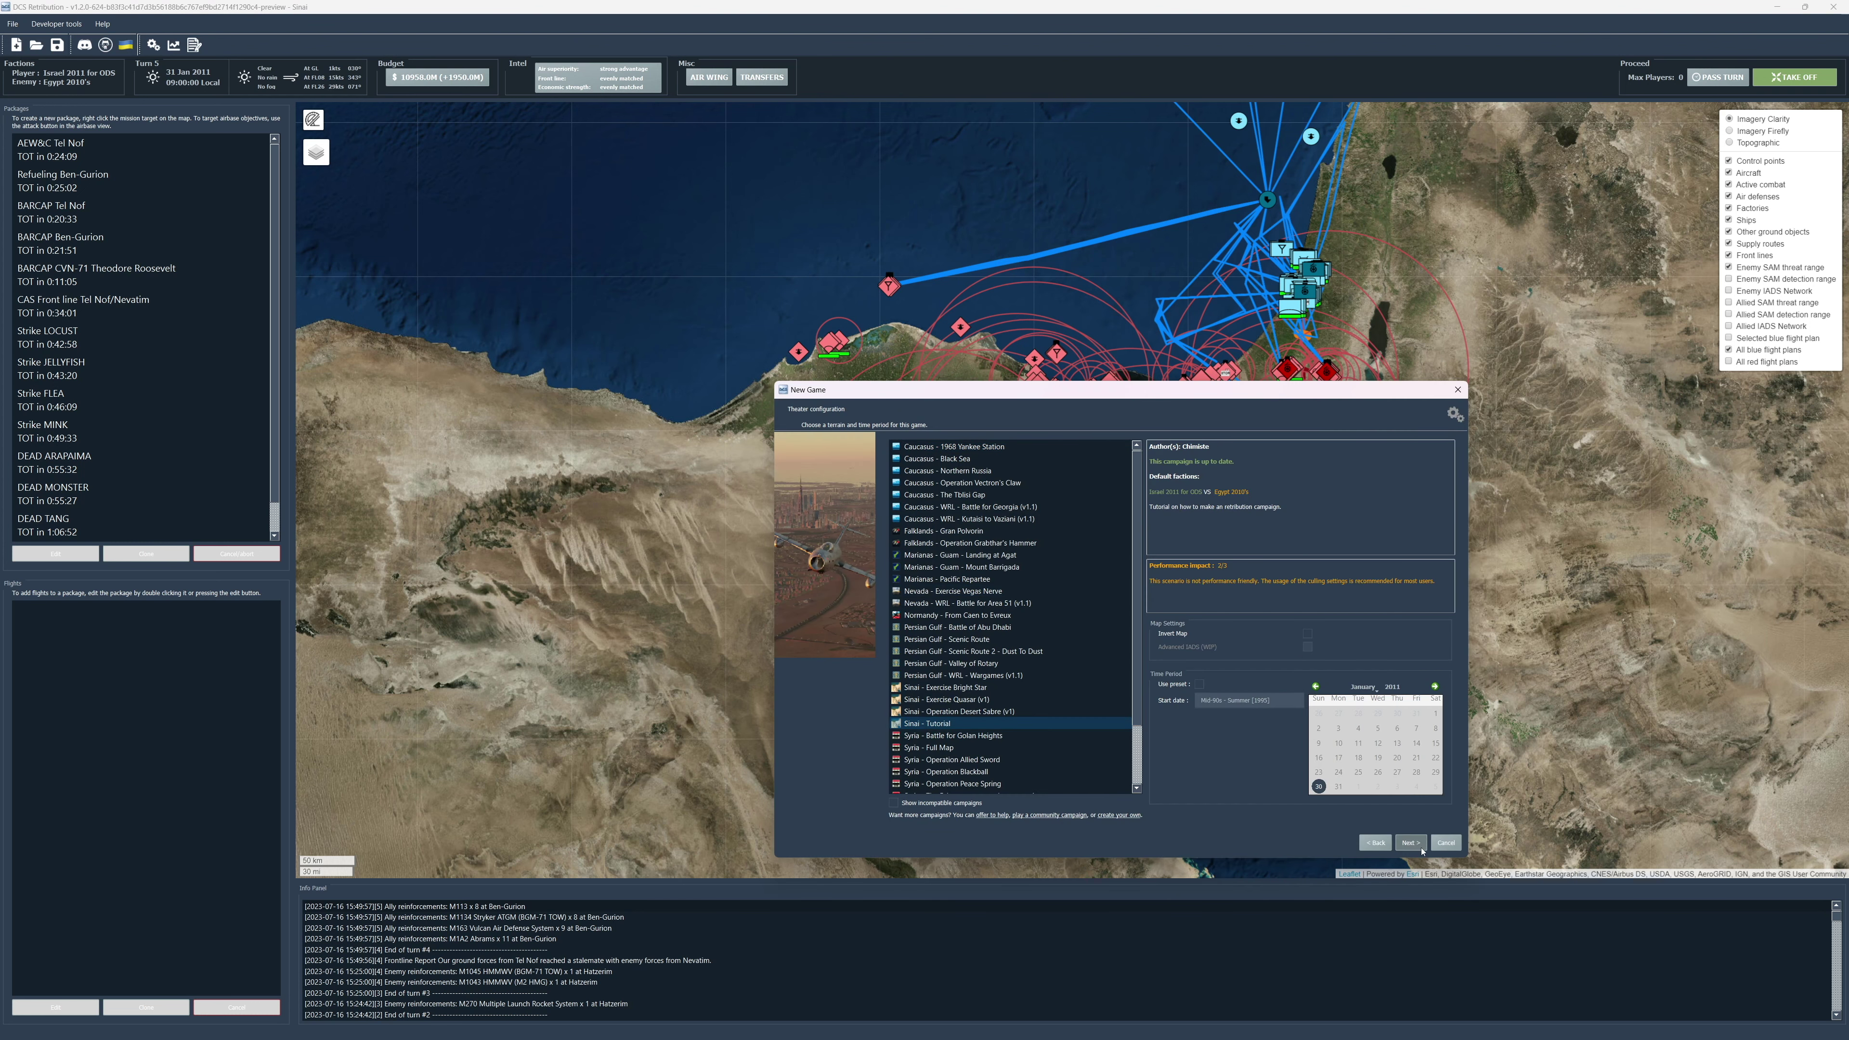
{"action": "left_click", "coordinate": [1410, 843]}
{"action": "left_click", "coordinate": [1409, 842]}
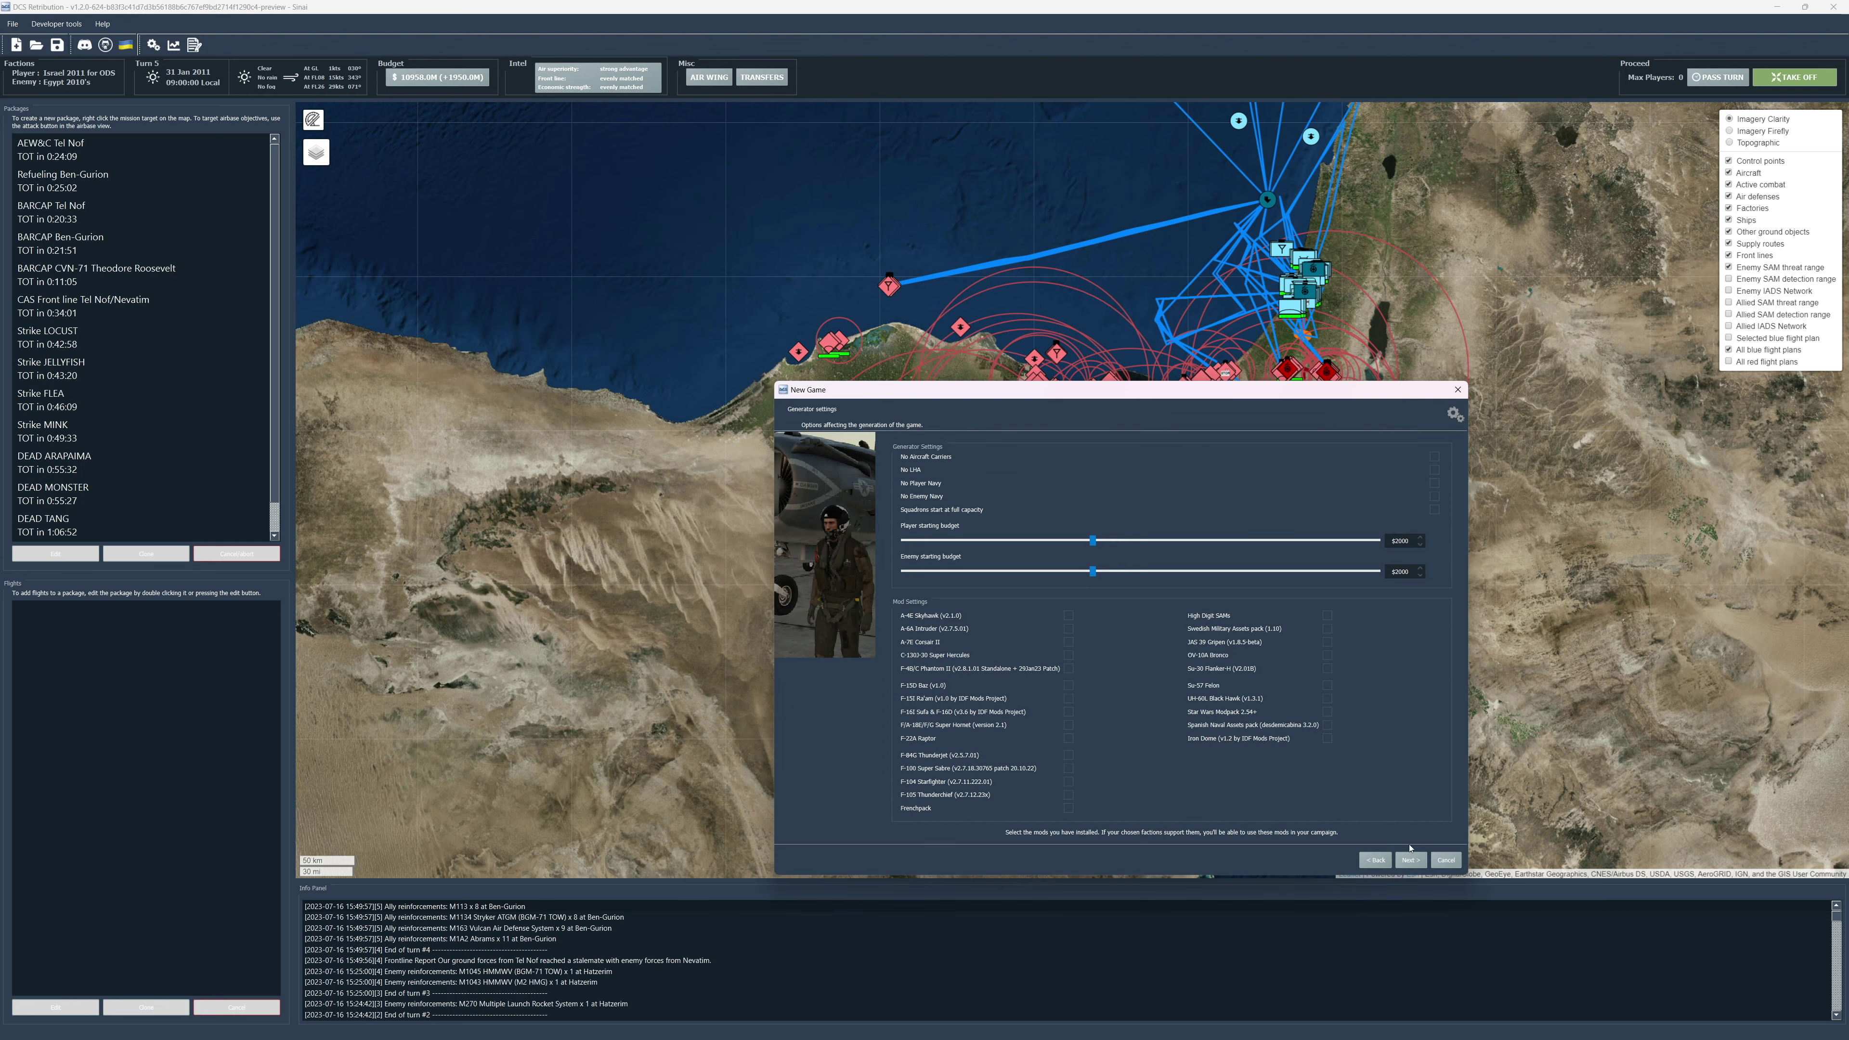
{"action": "left_click", "coordinate": [1416, 861]}
{"action": "left_click", "coordinate": [1415, 861]}
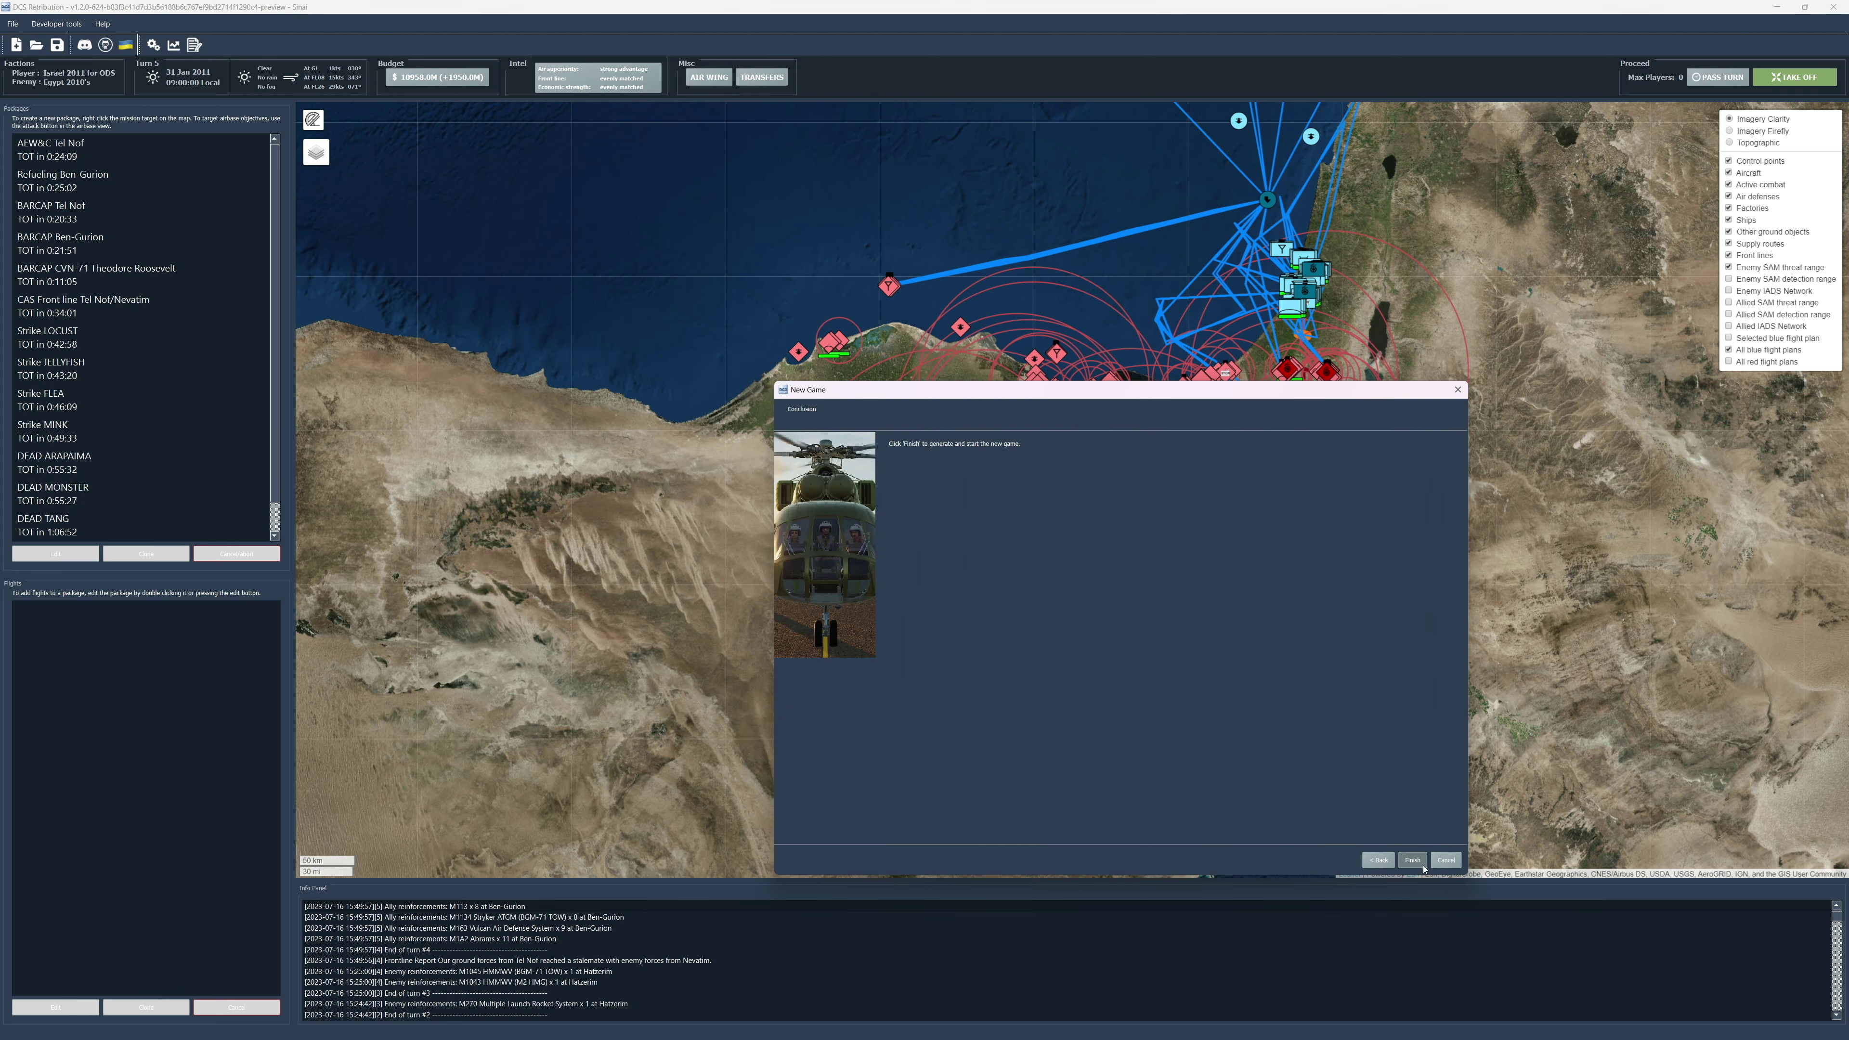
{"action": "left_click", "coordinate": [1420, 865]}
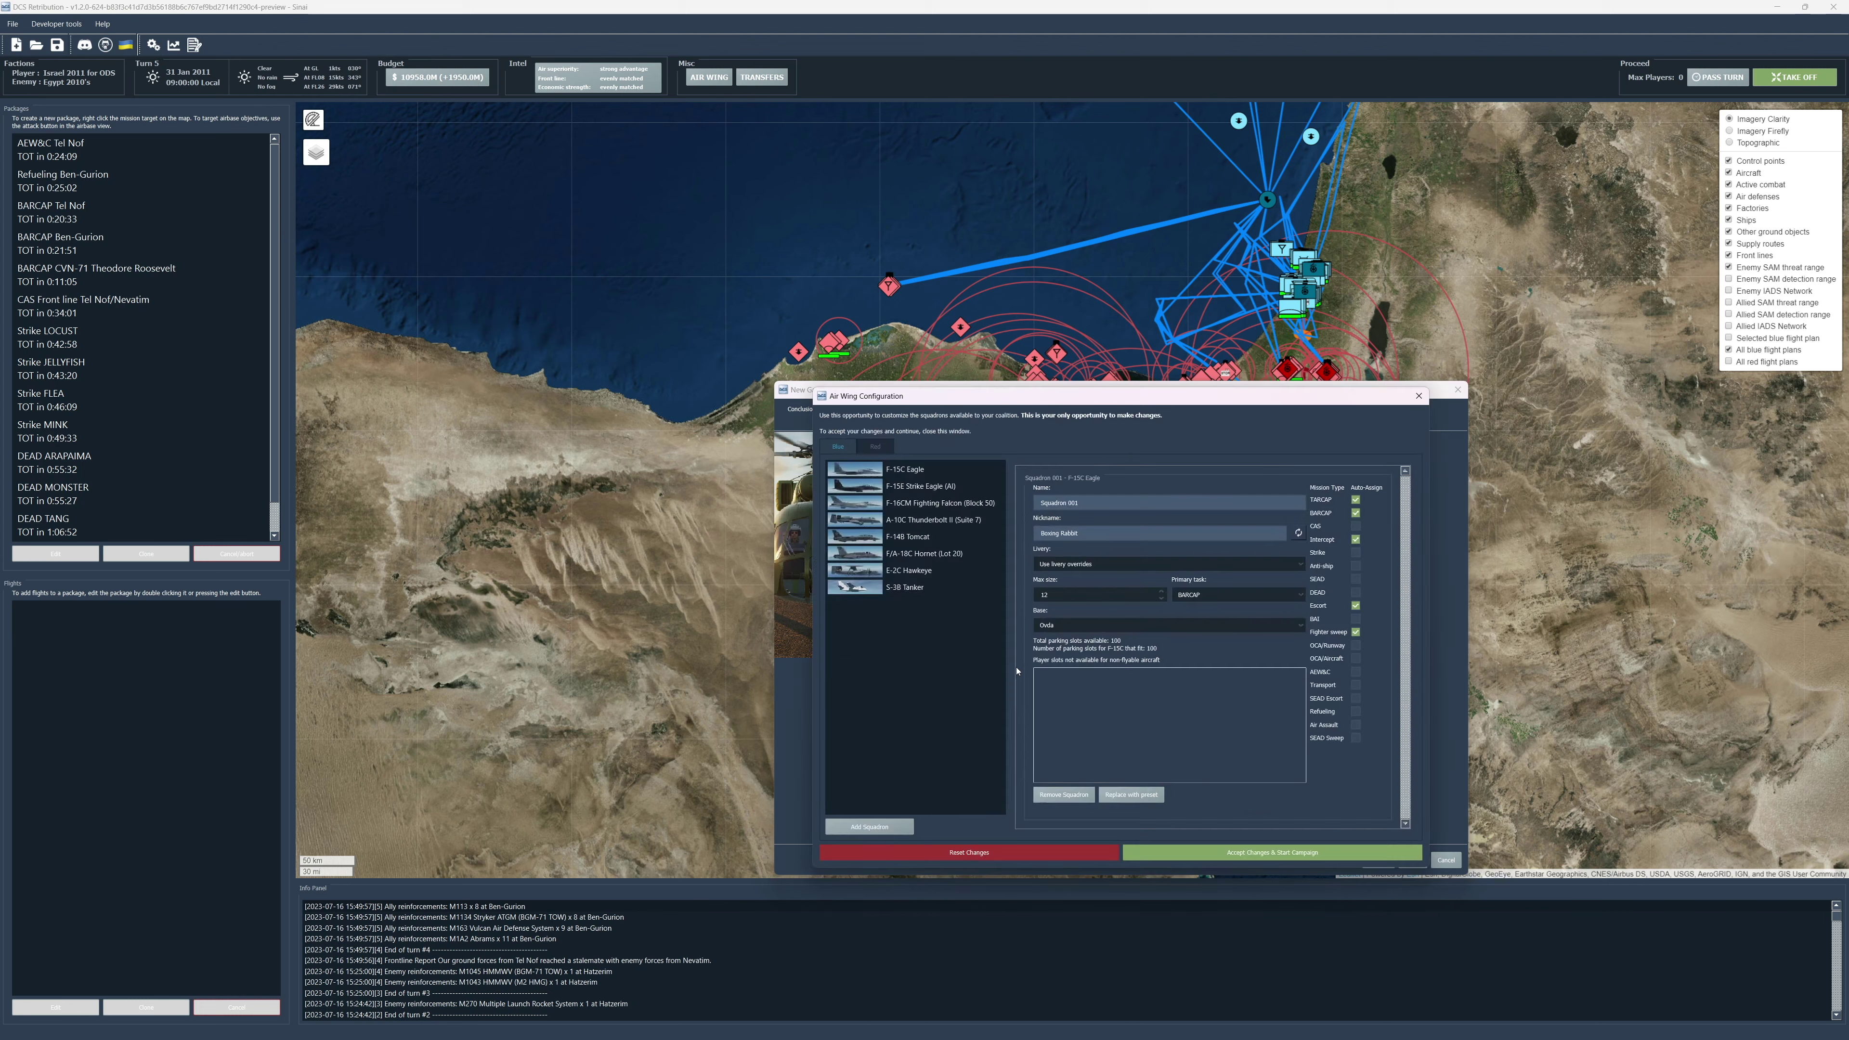
{"action": "left_click", "coordinate": [1263, 852]}
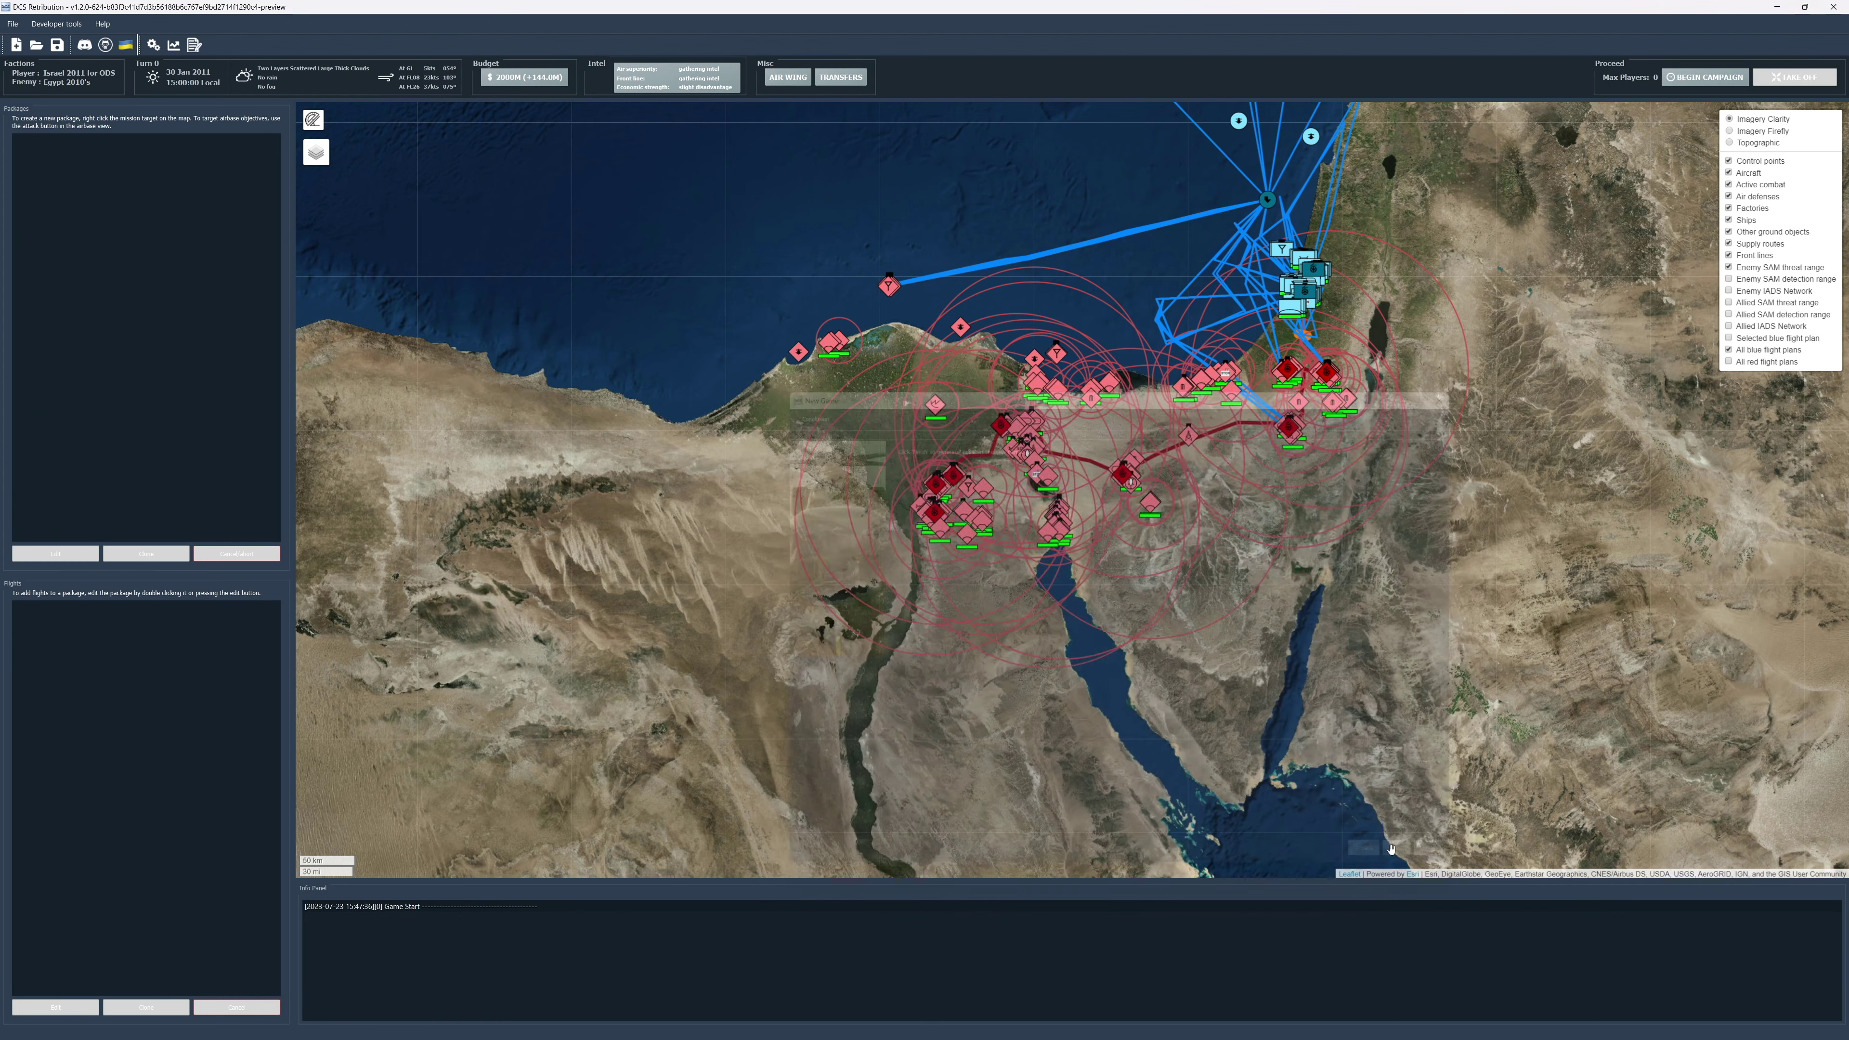
{"action": "scroll", "coordinate": [1223, 561], "scroll_direction": "up", "scroll_amount": 2}
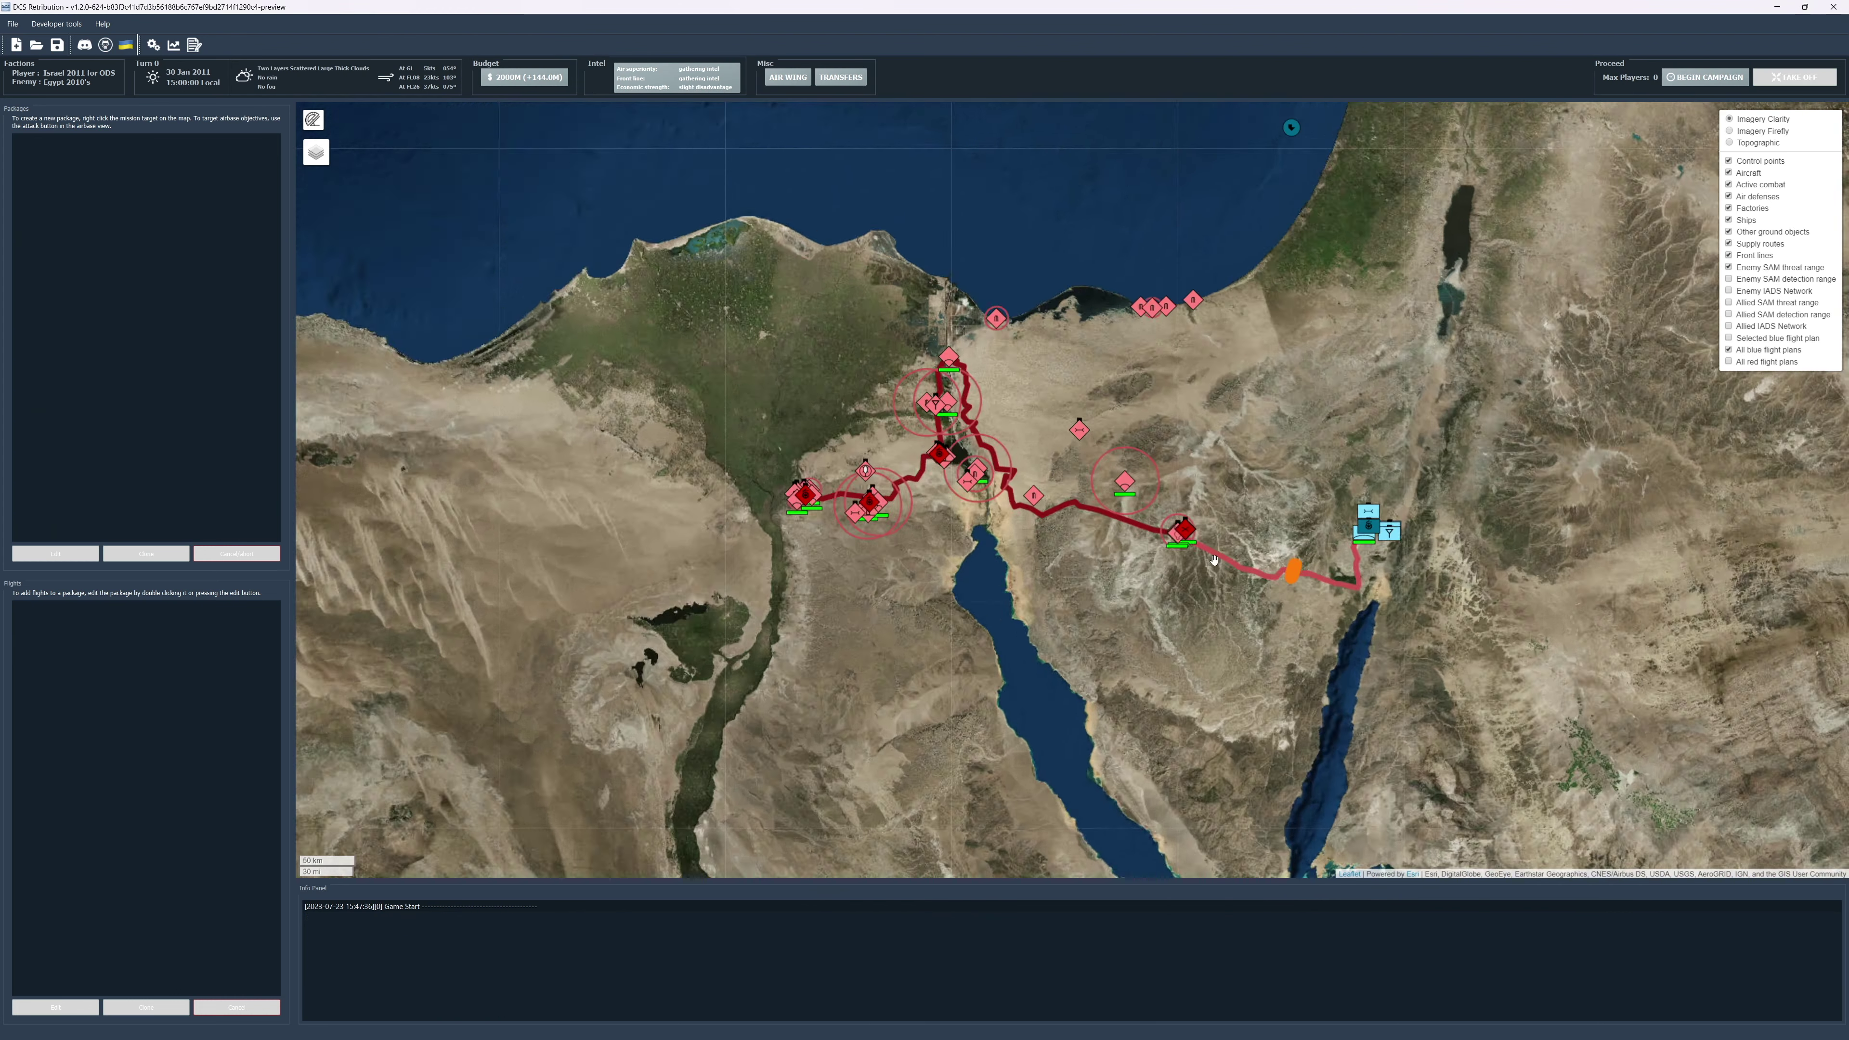
{"action": "scroll", "coordinate": [1124, 558], "scroll_direction": "down", "scroll_amount": 1}
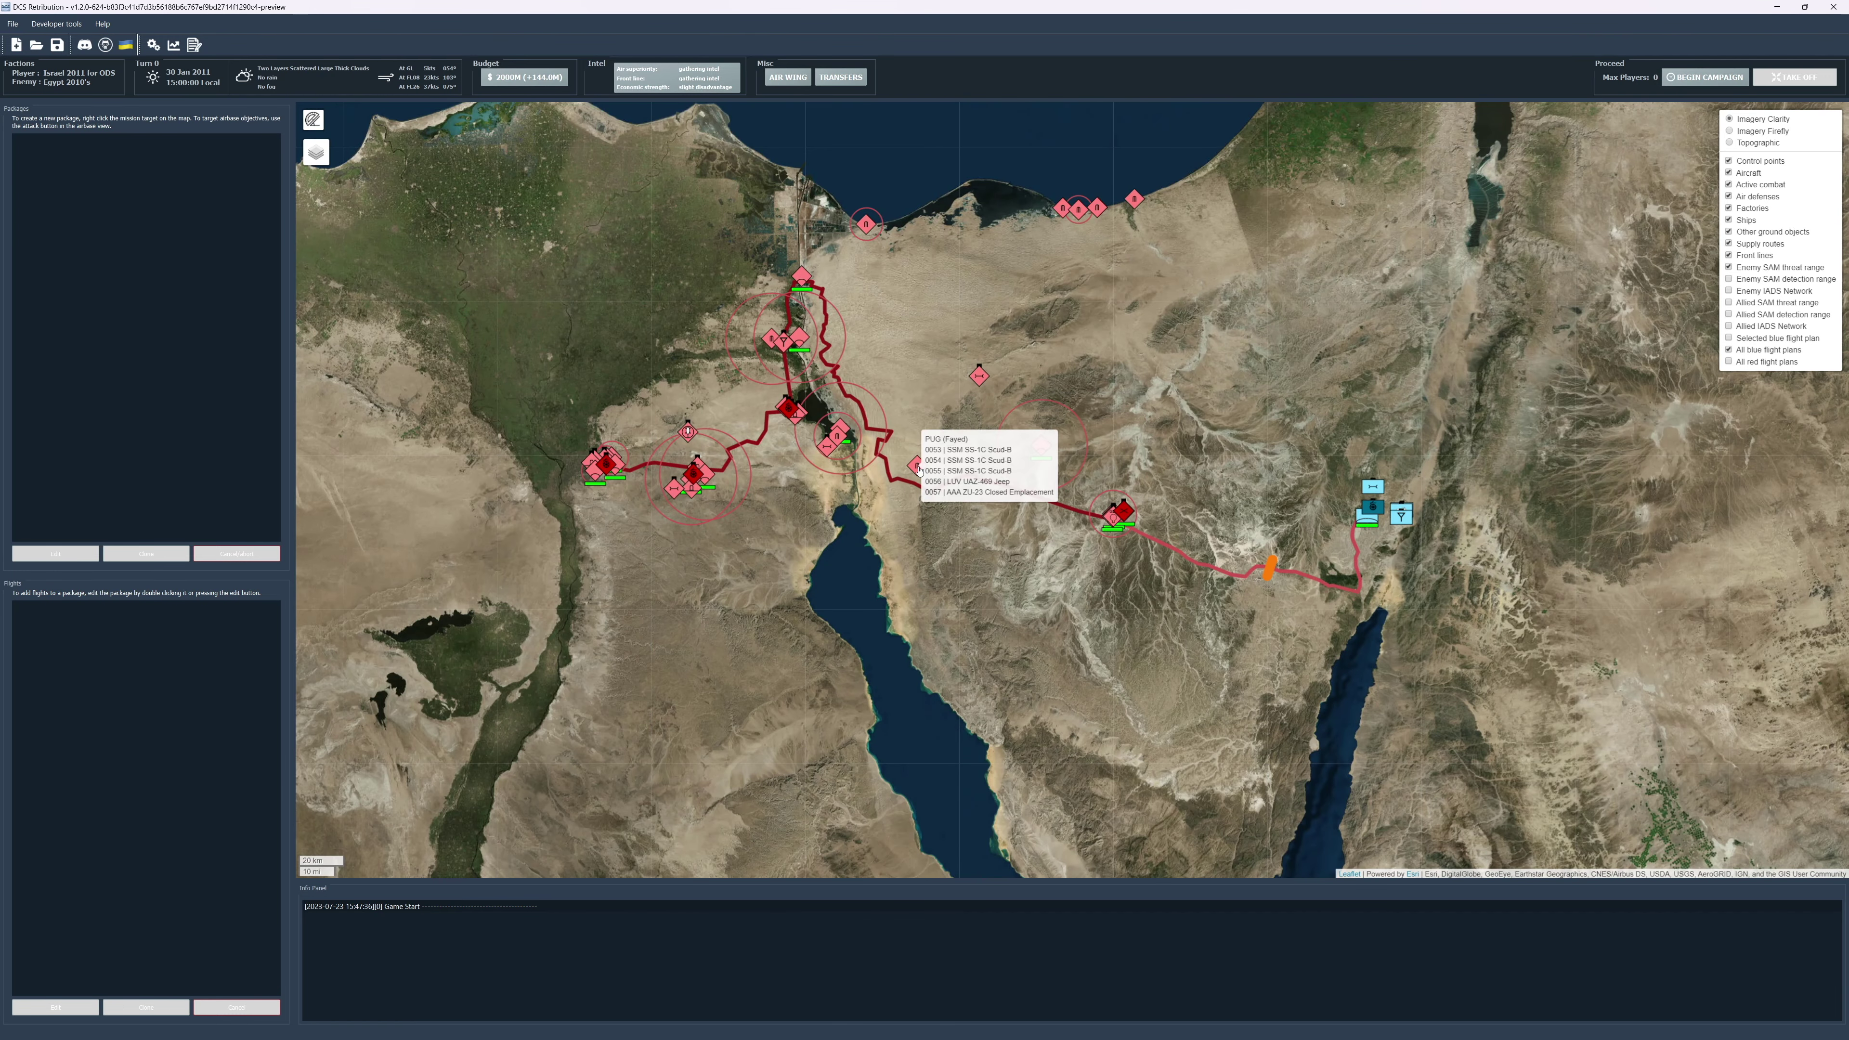
{"action": "mouse_move", "coordinate": [846, 436]}
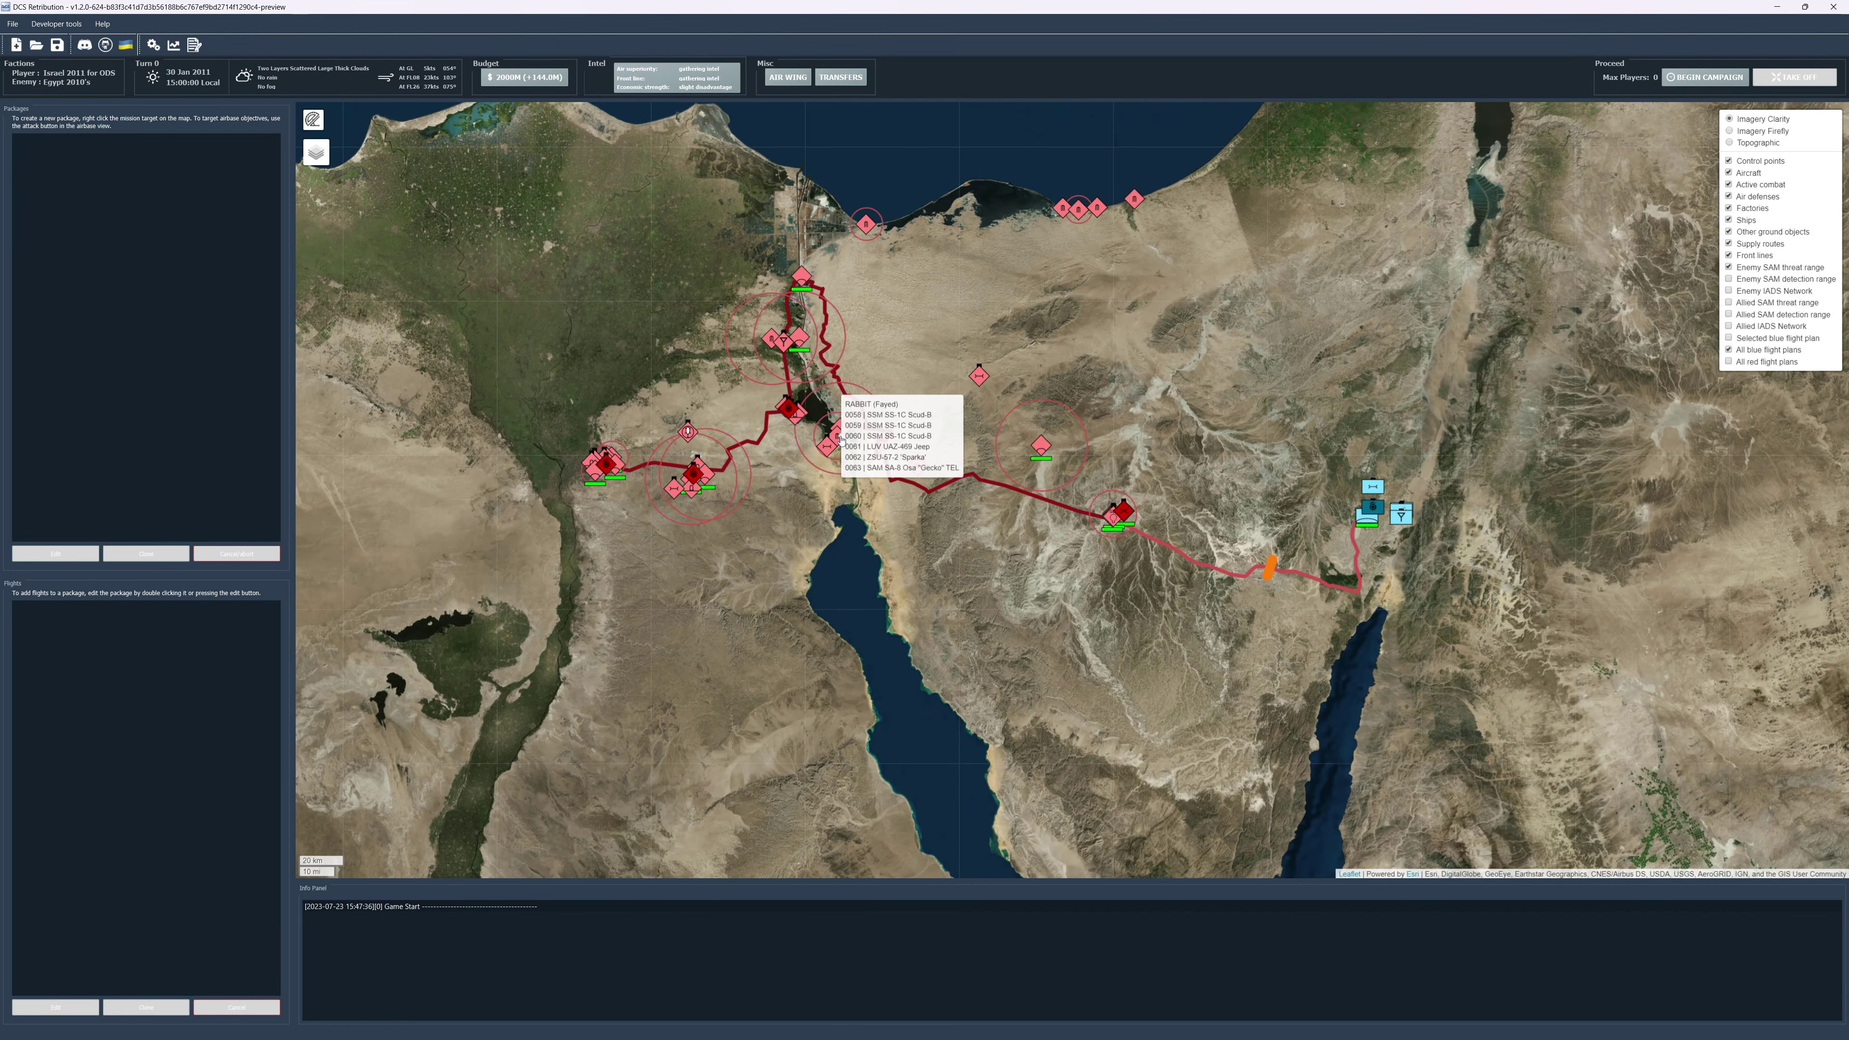
{"action": "scroll", "coordinate": [818, 459], "scroll_direction": "up", "scroll_amount": 1}
{"action": "scroll", "coordinate": [818, 459], "scroll_direction": "up", "scroll_amount": 2}
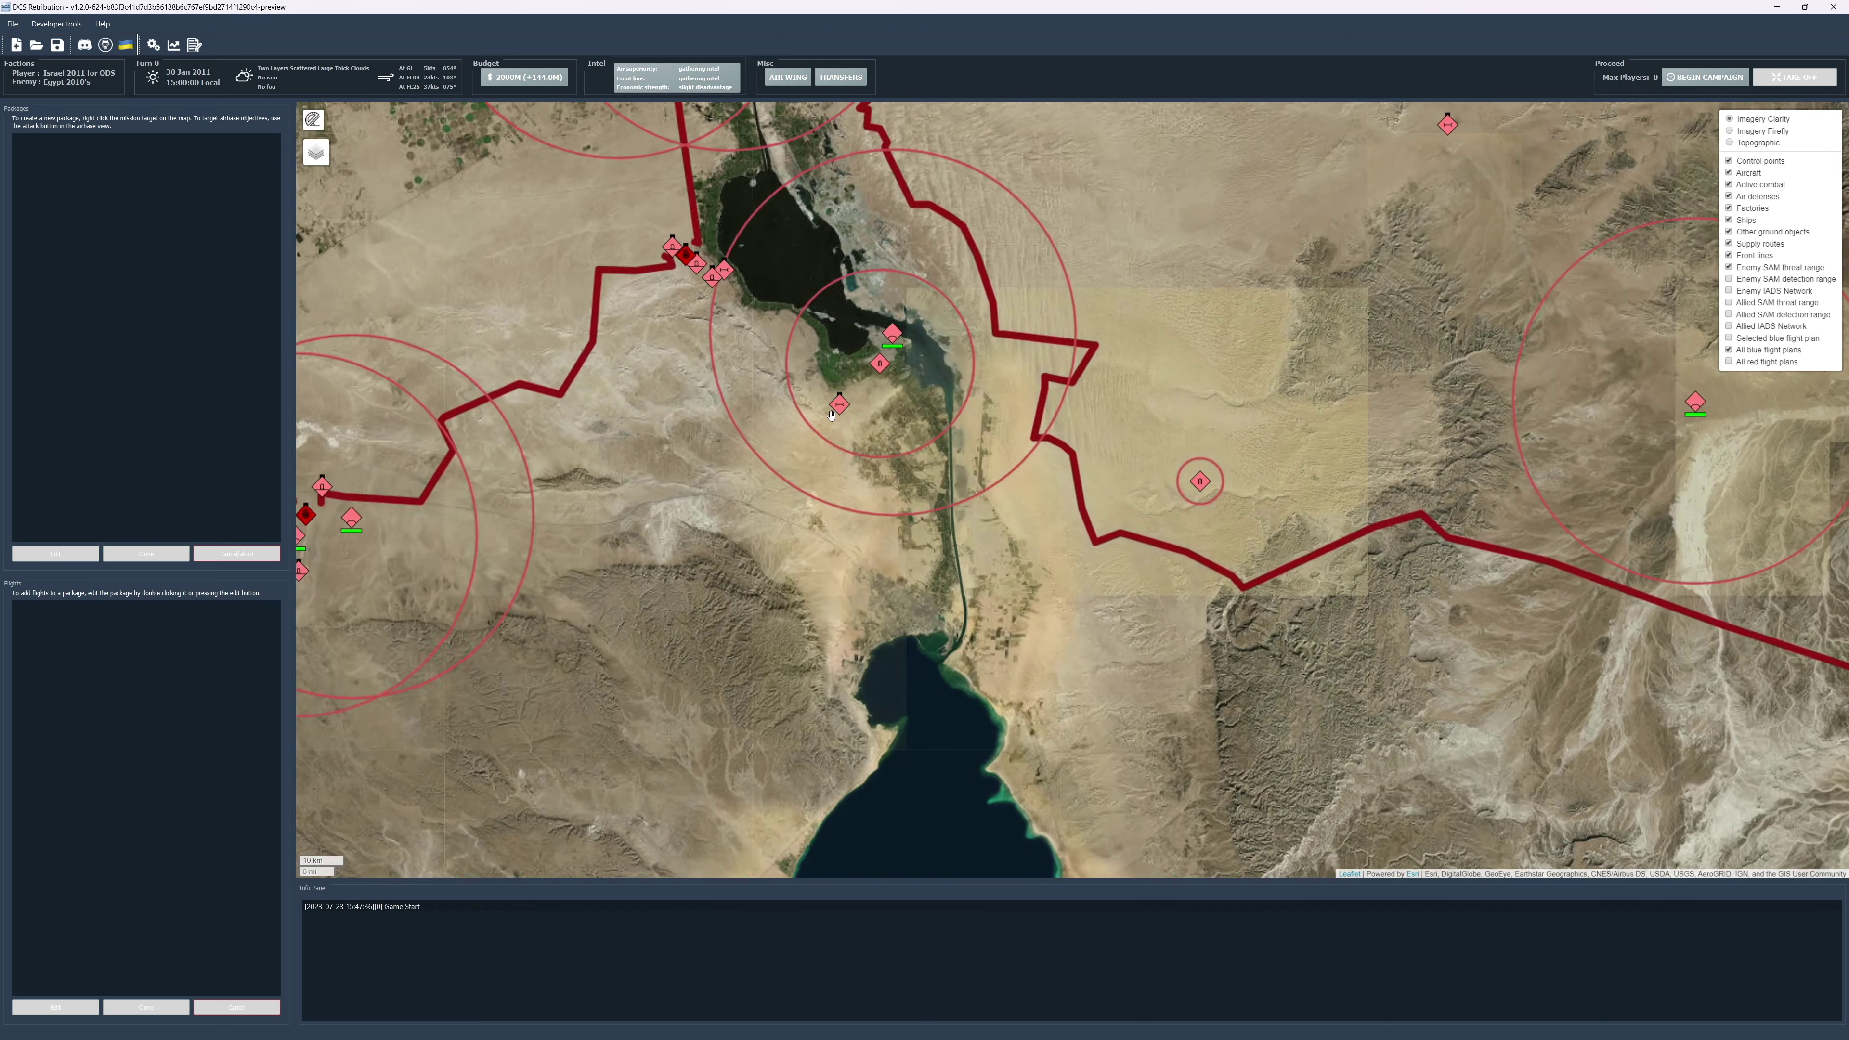
{"action": "scroll", "coordinate": [815, 348], "scroll_direction": "down", "scroll_amount": 3}
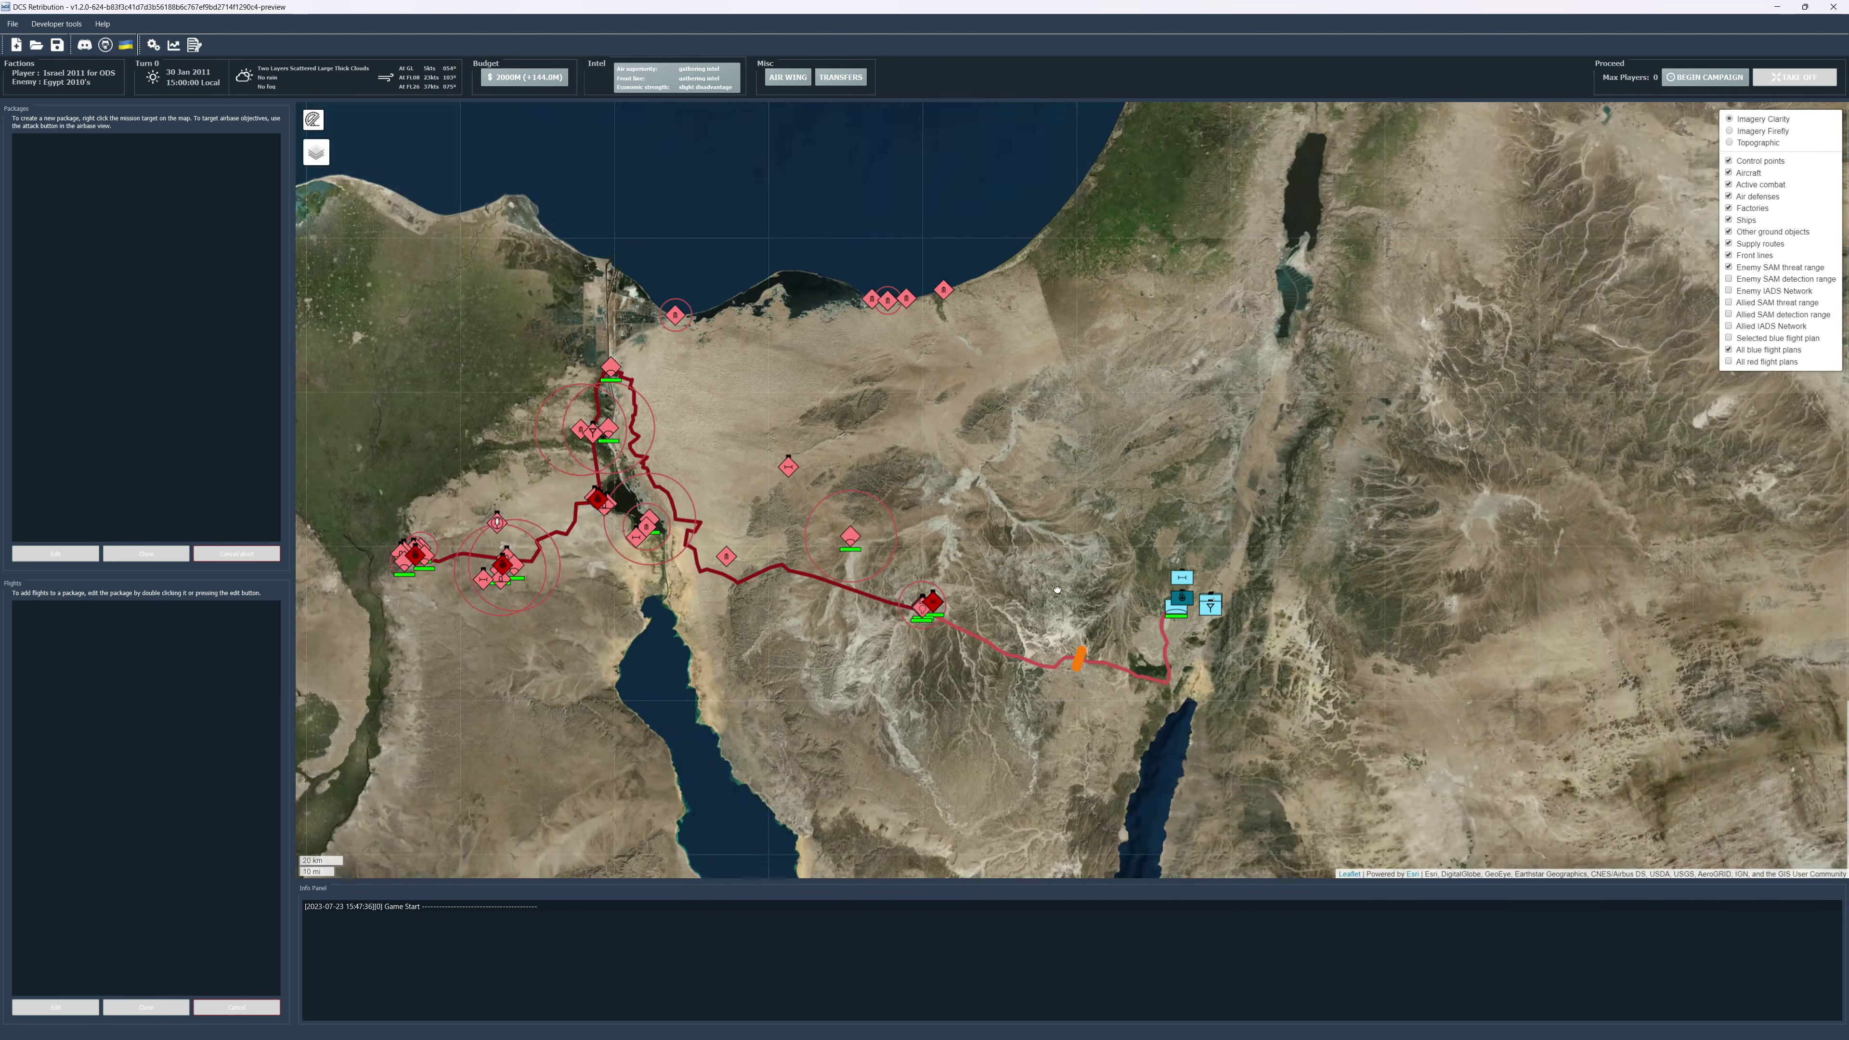
{"action": "left_click_drag", "start_coordinate": [756, 560], "coordinate": [1008, 602]}
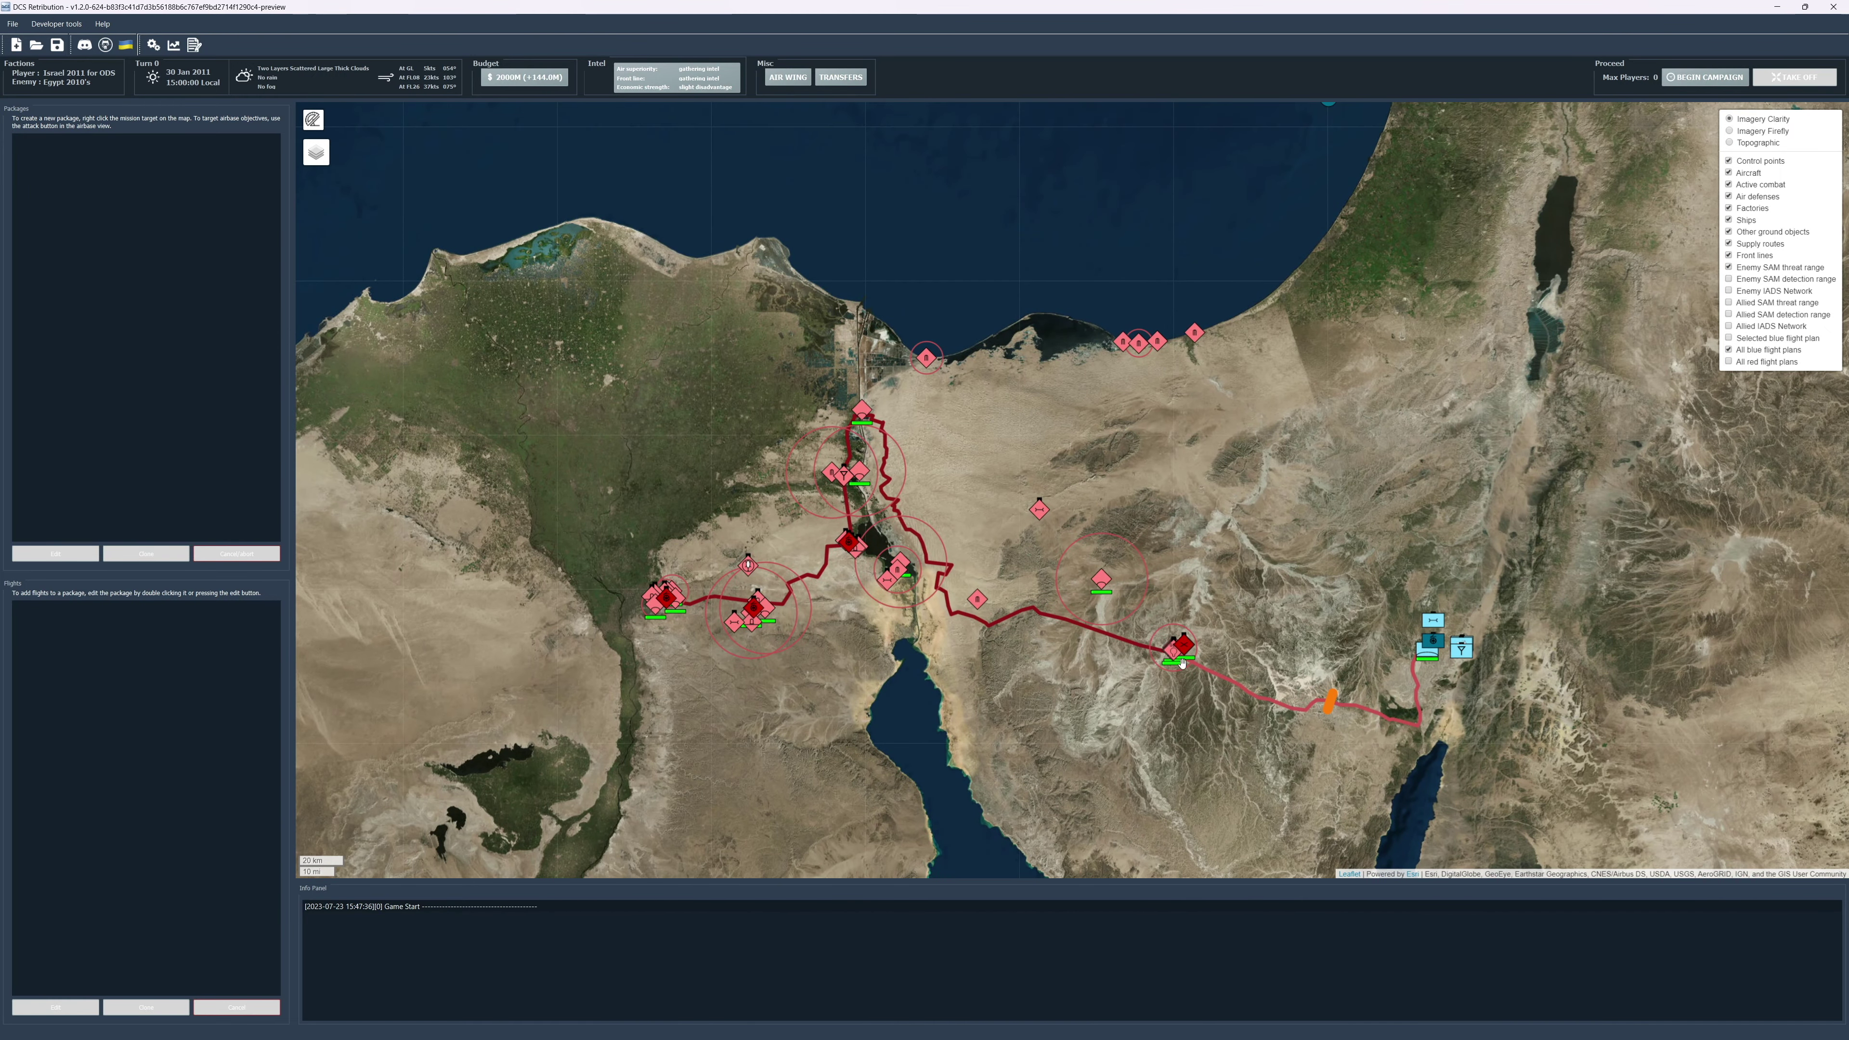
{"action": "scroll", "coordinate": [1066, 514], "scroll_direction": "up", "scroll_amount": 3}
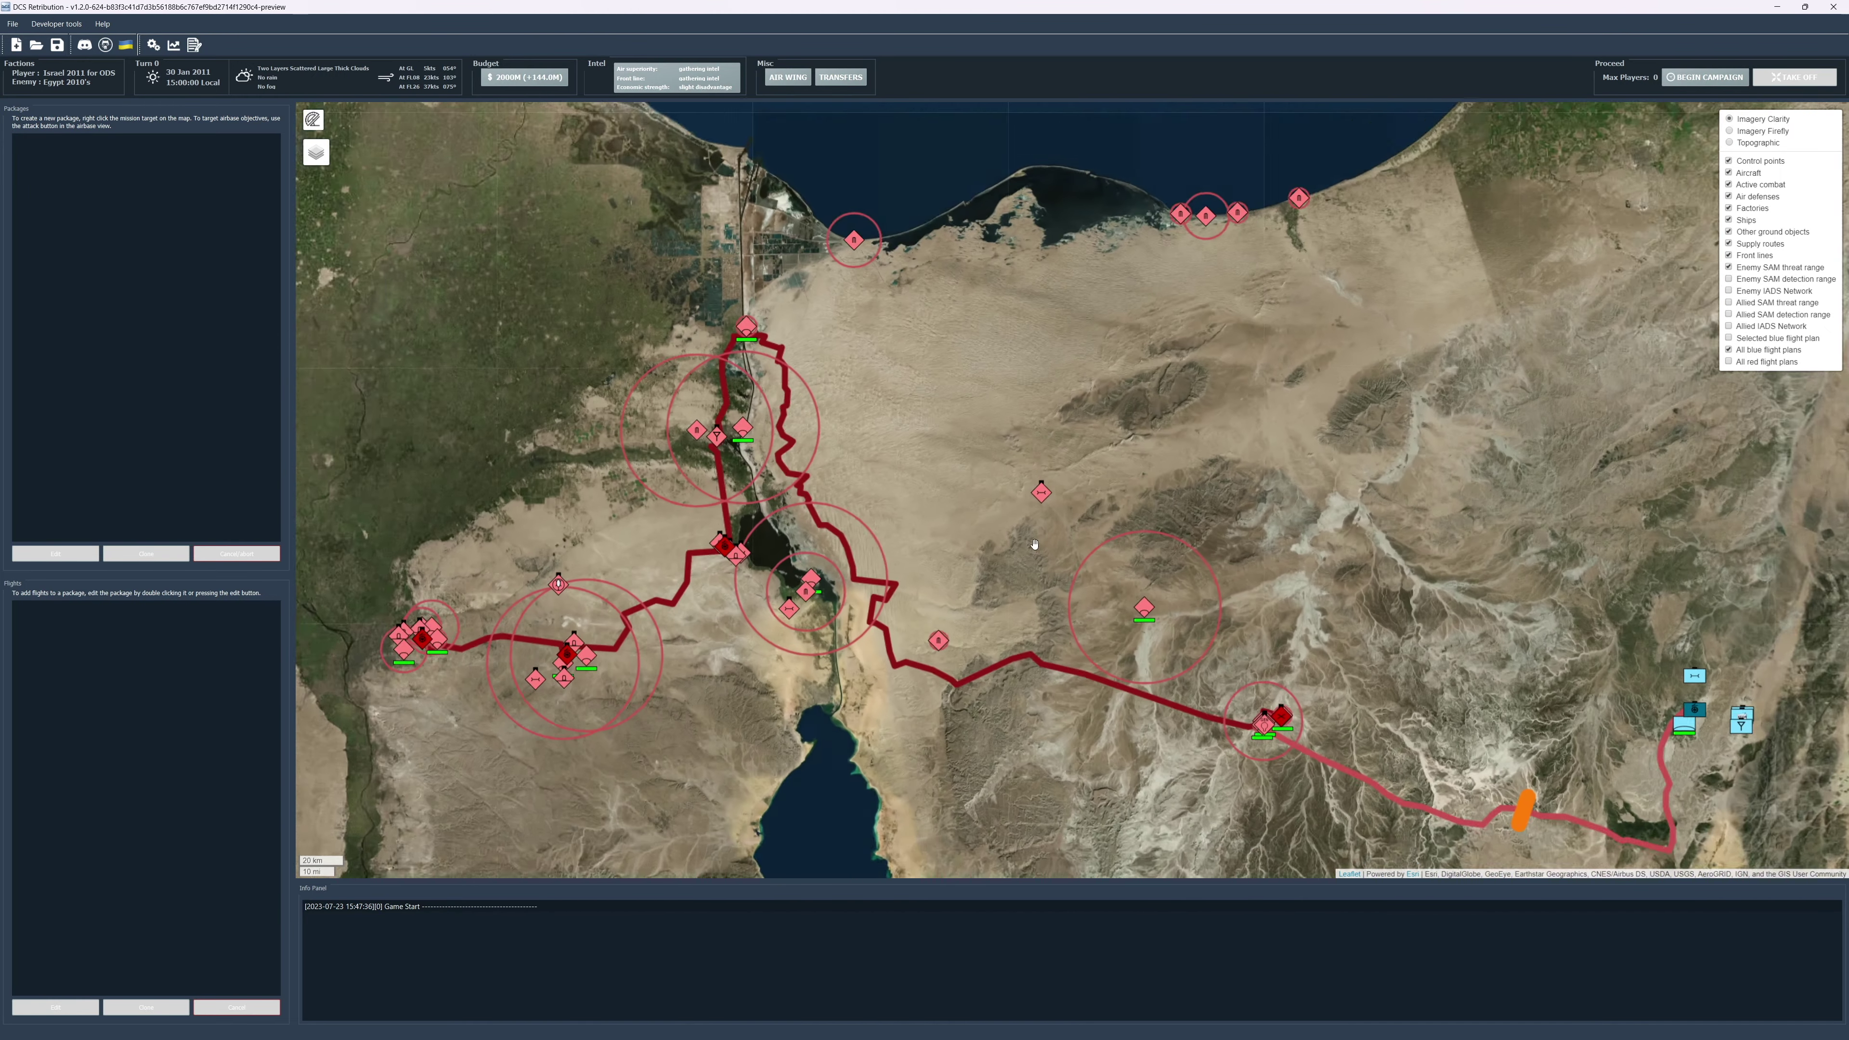
{"action": "scroll", "coordinate": [1048, 544], "scroll_direction": "down", "scroll_amount": 1}
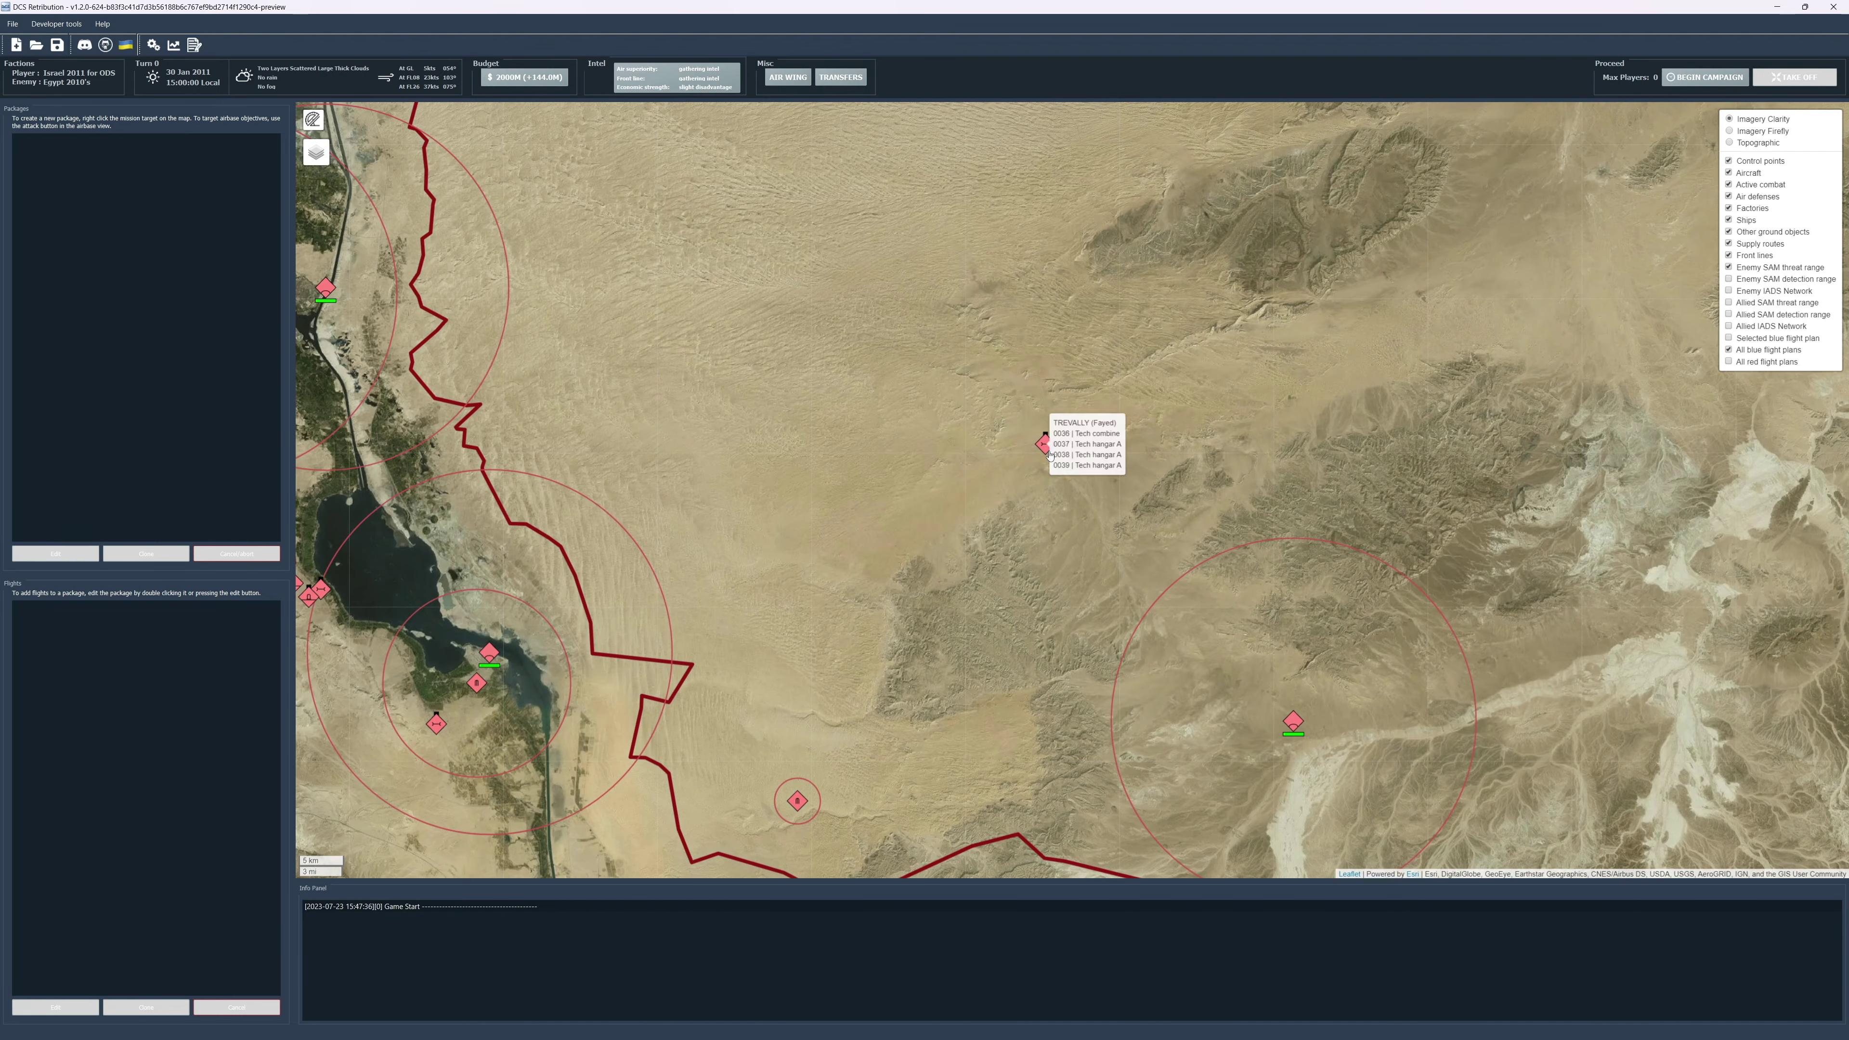
{"action": "scroll", "coordinate": [961, 639], "scroll_direction": "down", "scroll_amount": 1}
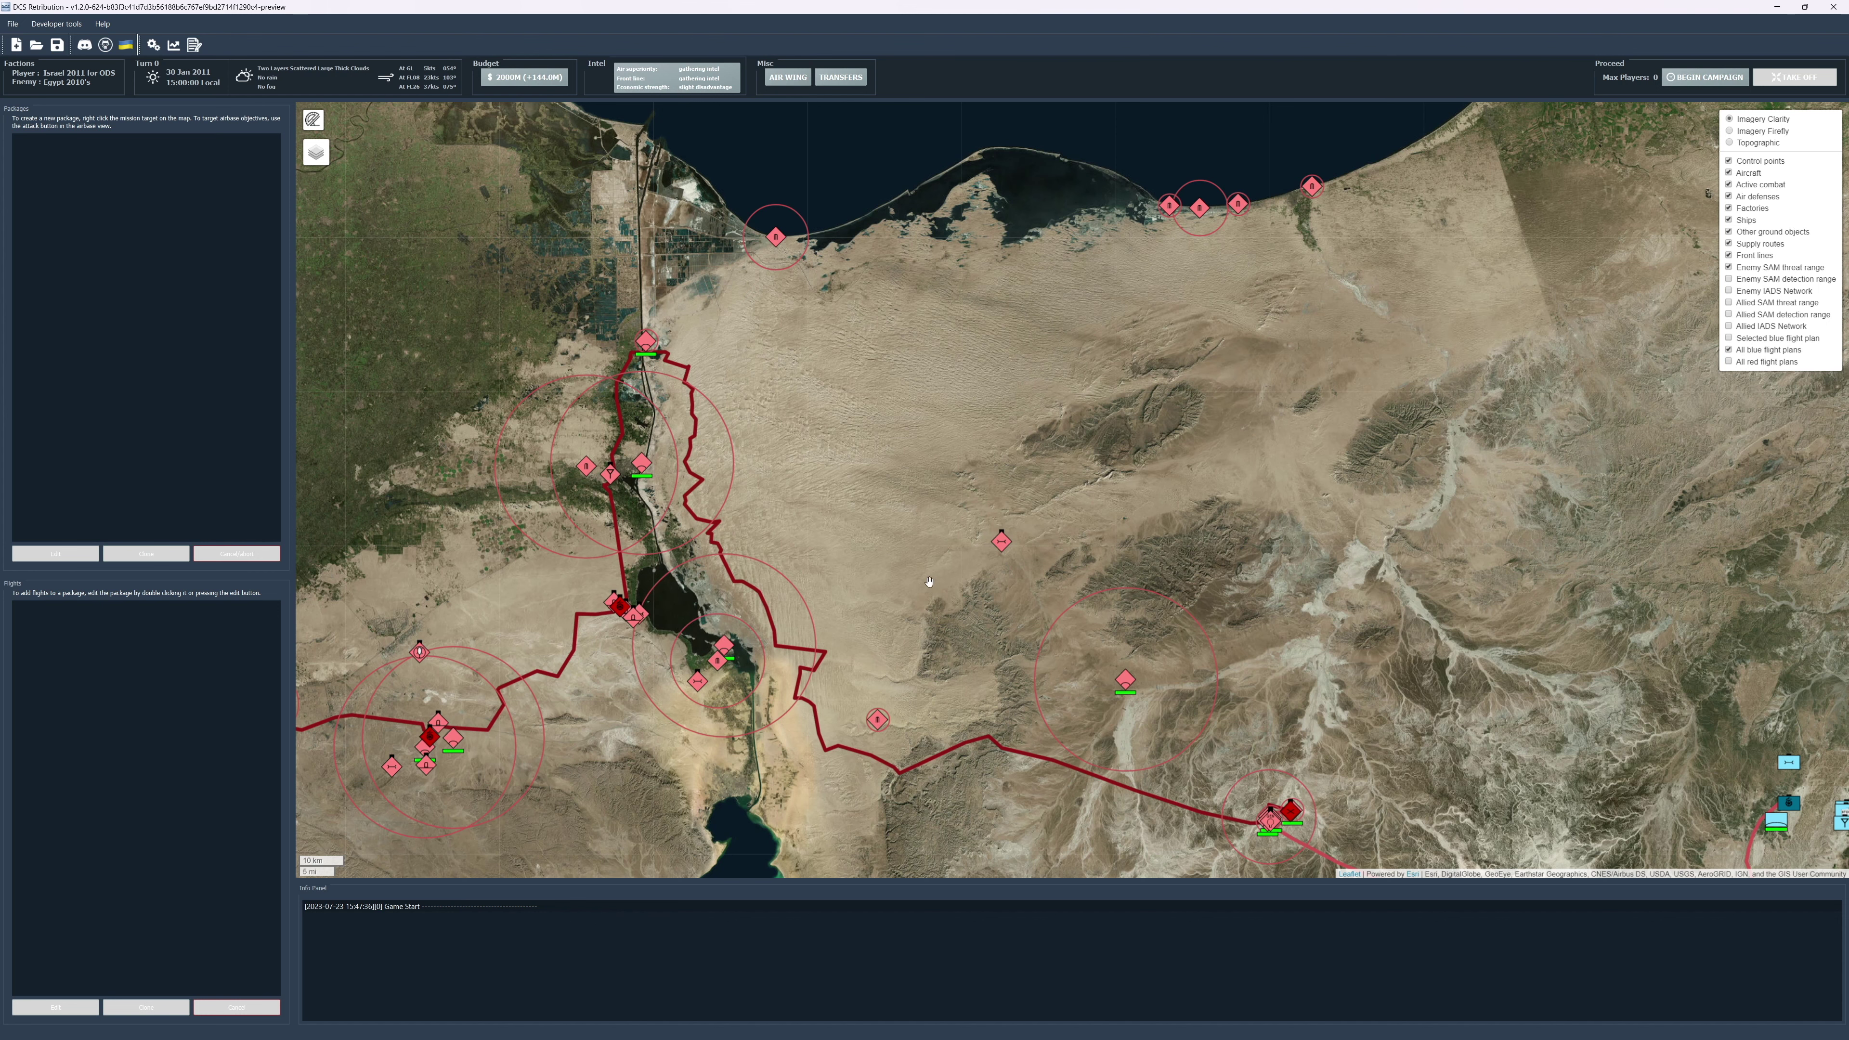
{"action": "left_click_drag", "start_coordinate": [784, 245], "coordinate": [575, 461]}
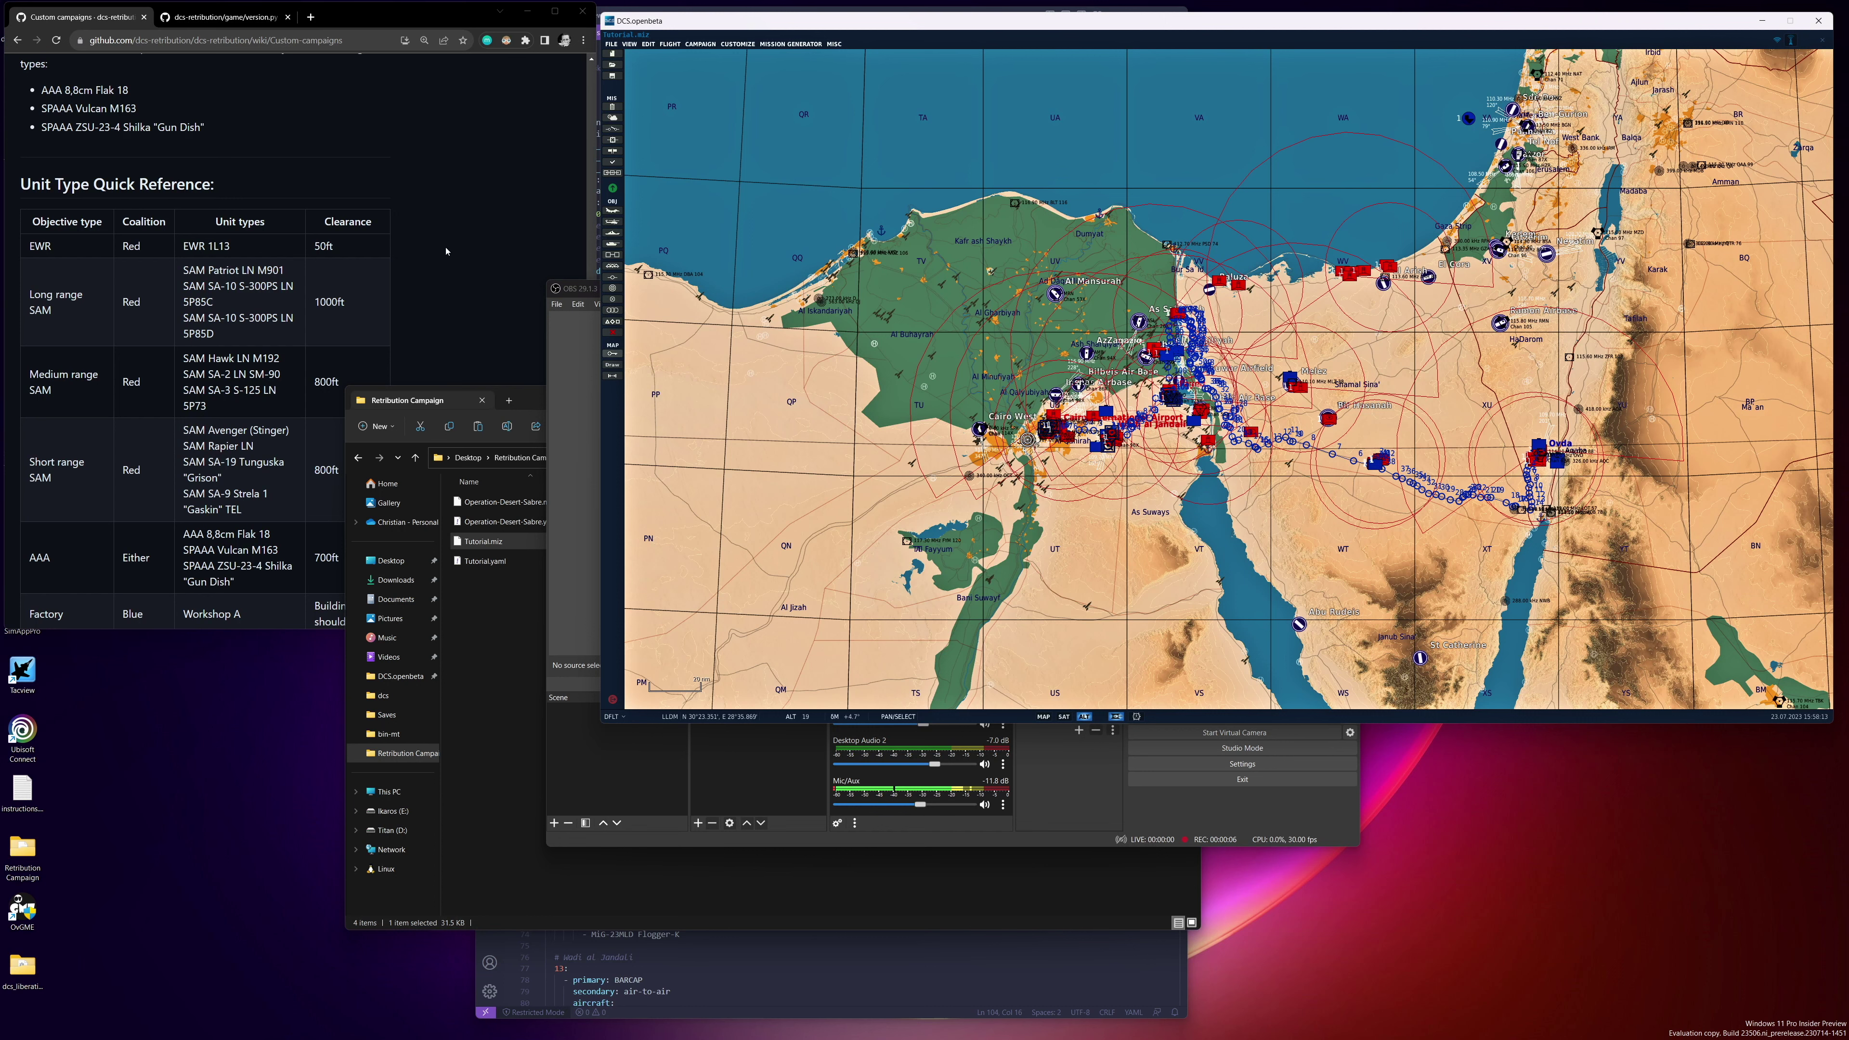
Check the custom campaigns wiki page and the campaign files folder, then go up to Desktop.
{"action": "left_click", "coordinate": [404, 283]}
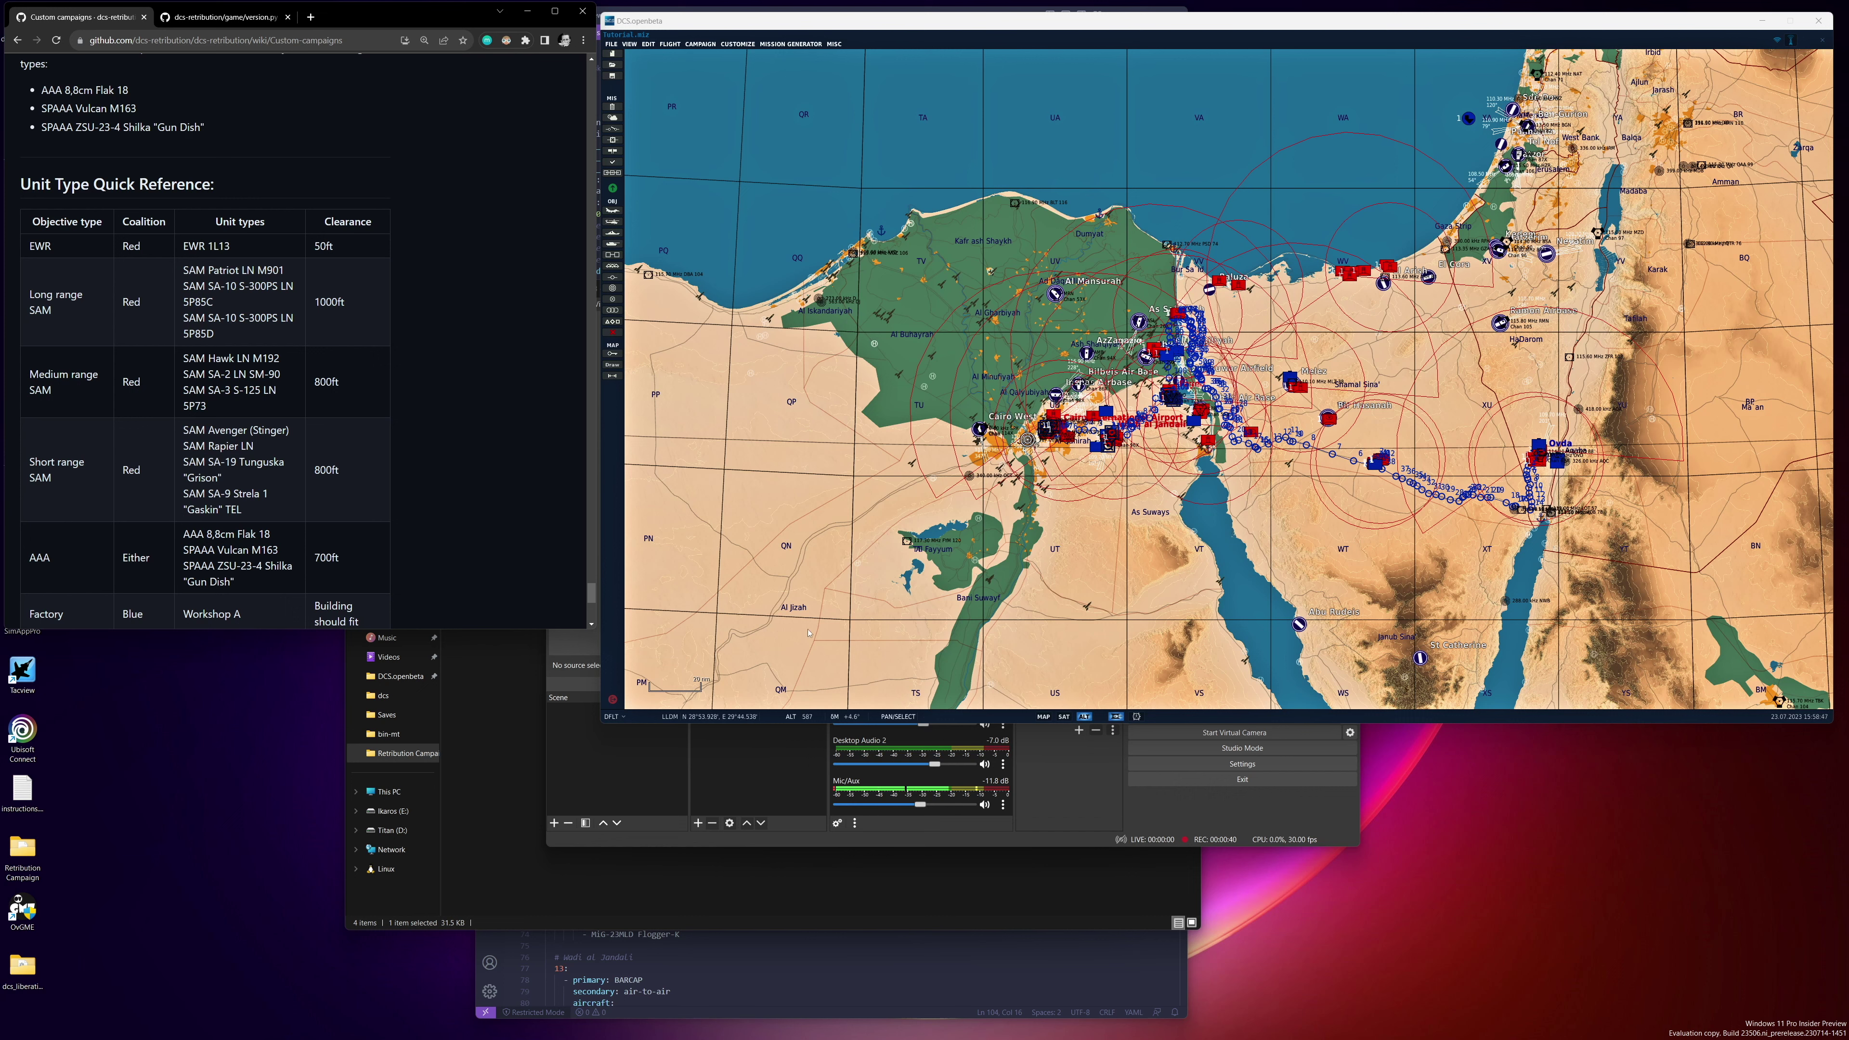
{"action": "left_click", "coordinate": [821, 888]}
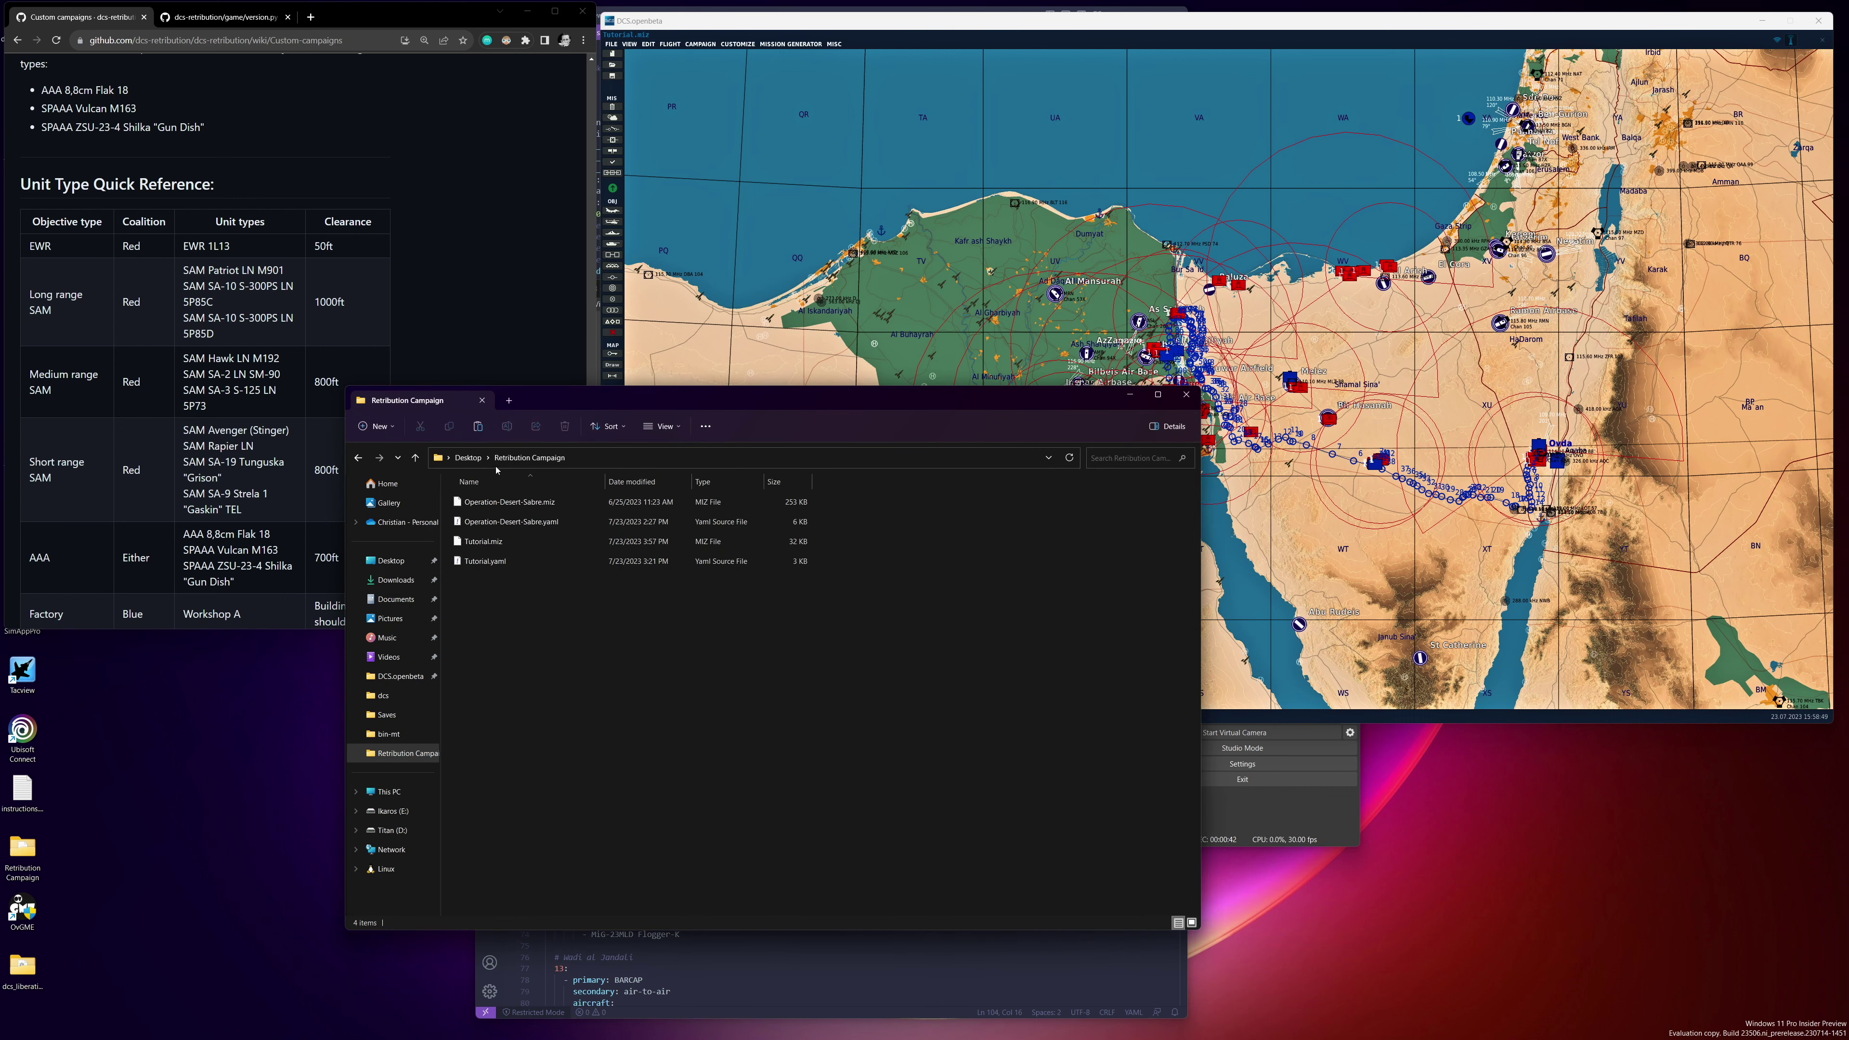
{"action": "left_click", "coordinate": [460, 457]}
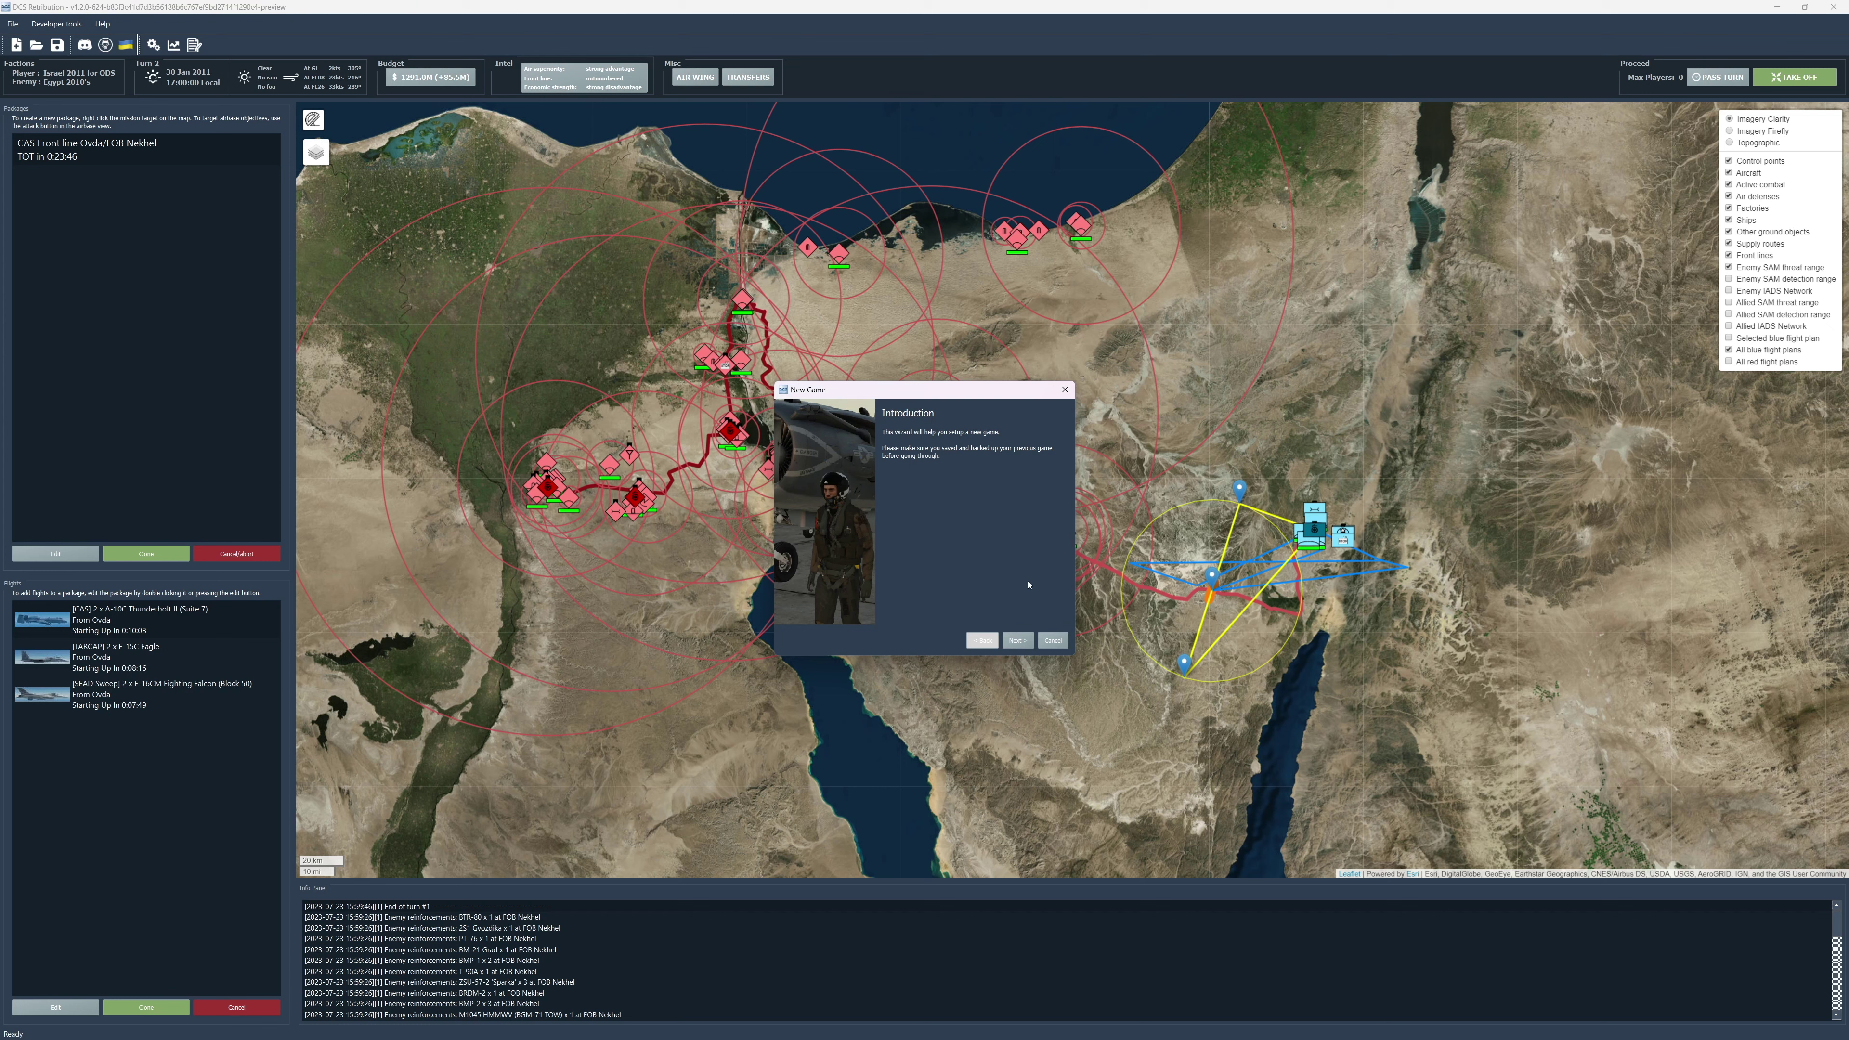
Pick Sinai - Tutorial, keep default factions, generator and Campaign Management settings, and accept the air wing.
{"action": "left_click", "coordinate": [1017, 641]}
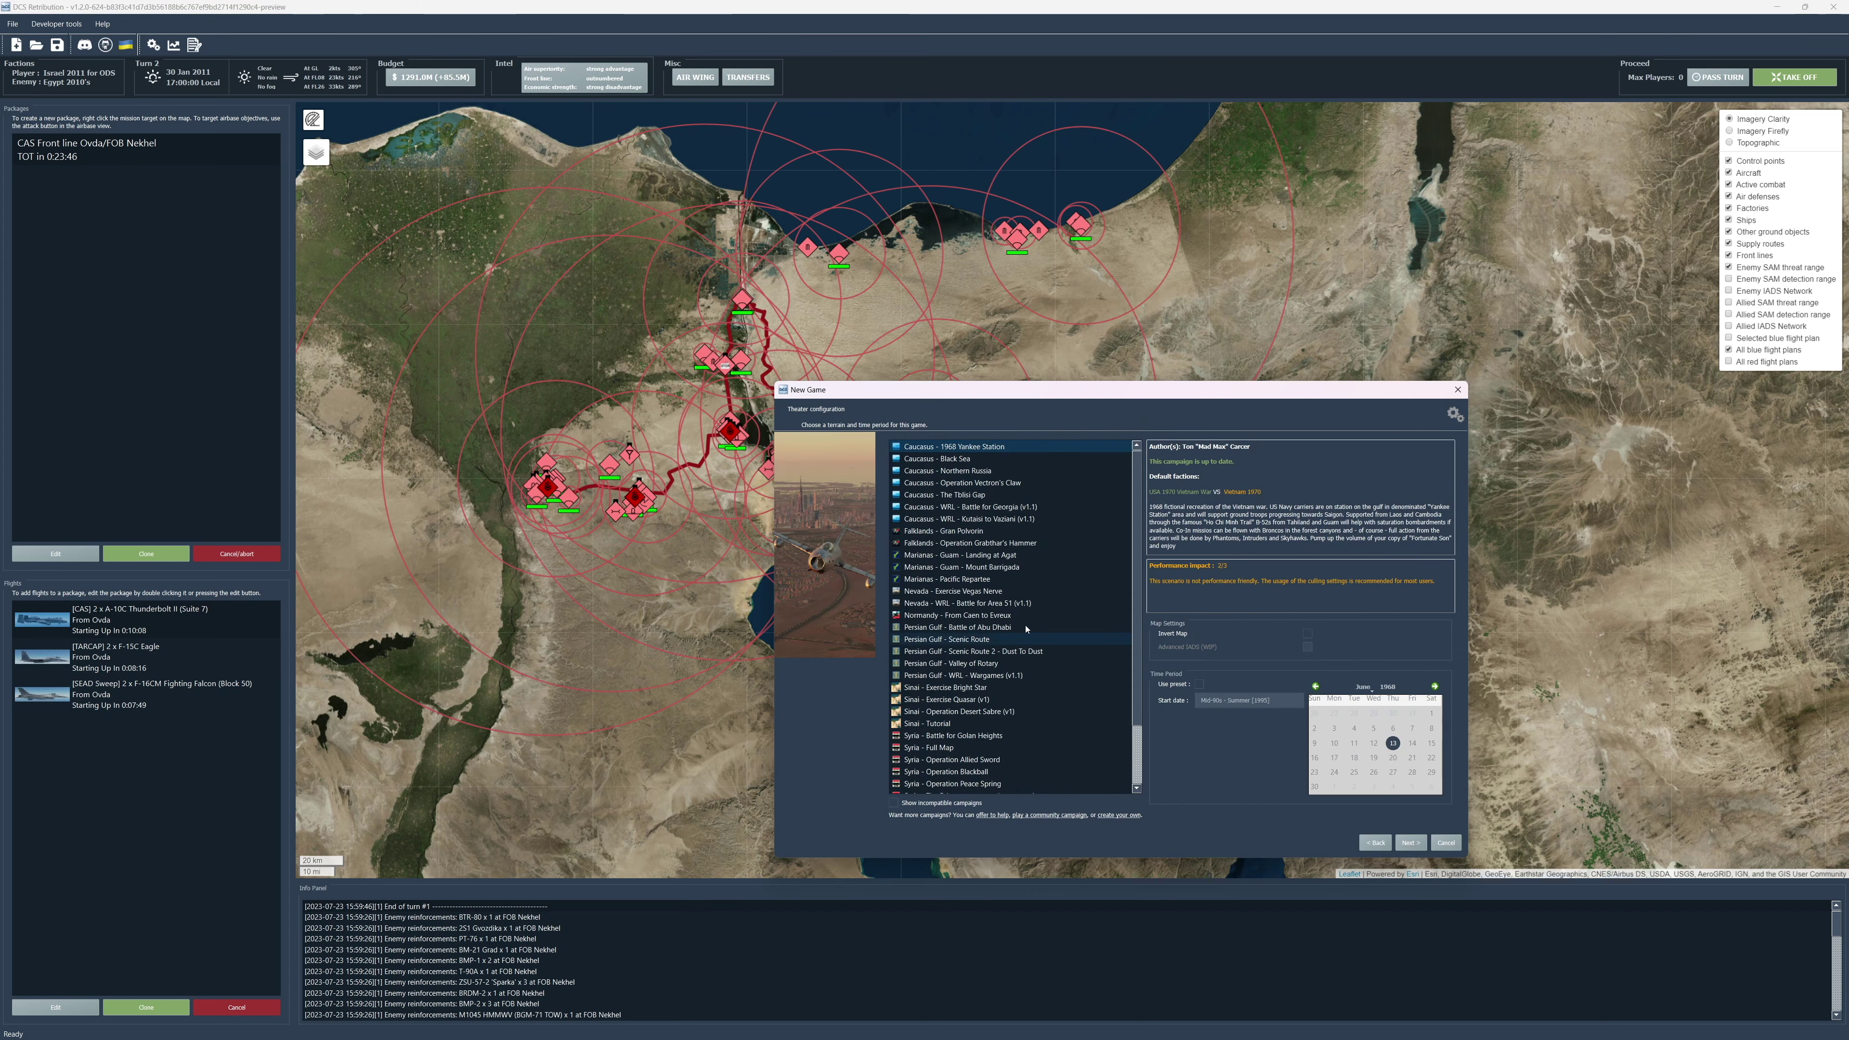
{"action": "left_click", "coordinate": [1070, 723]}
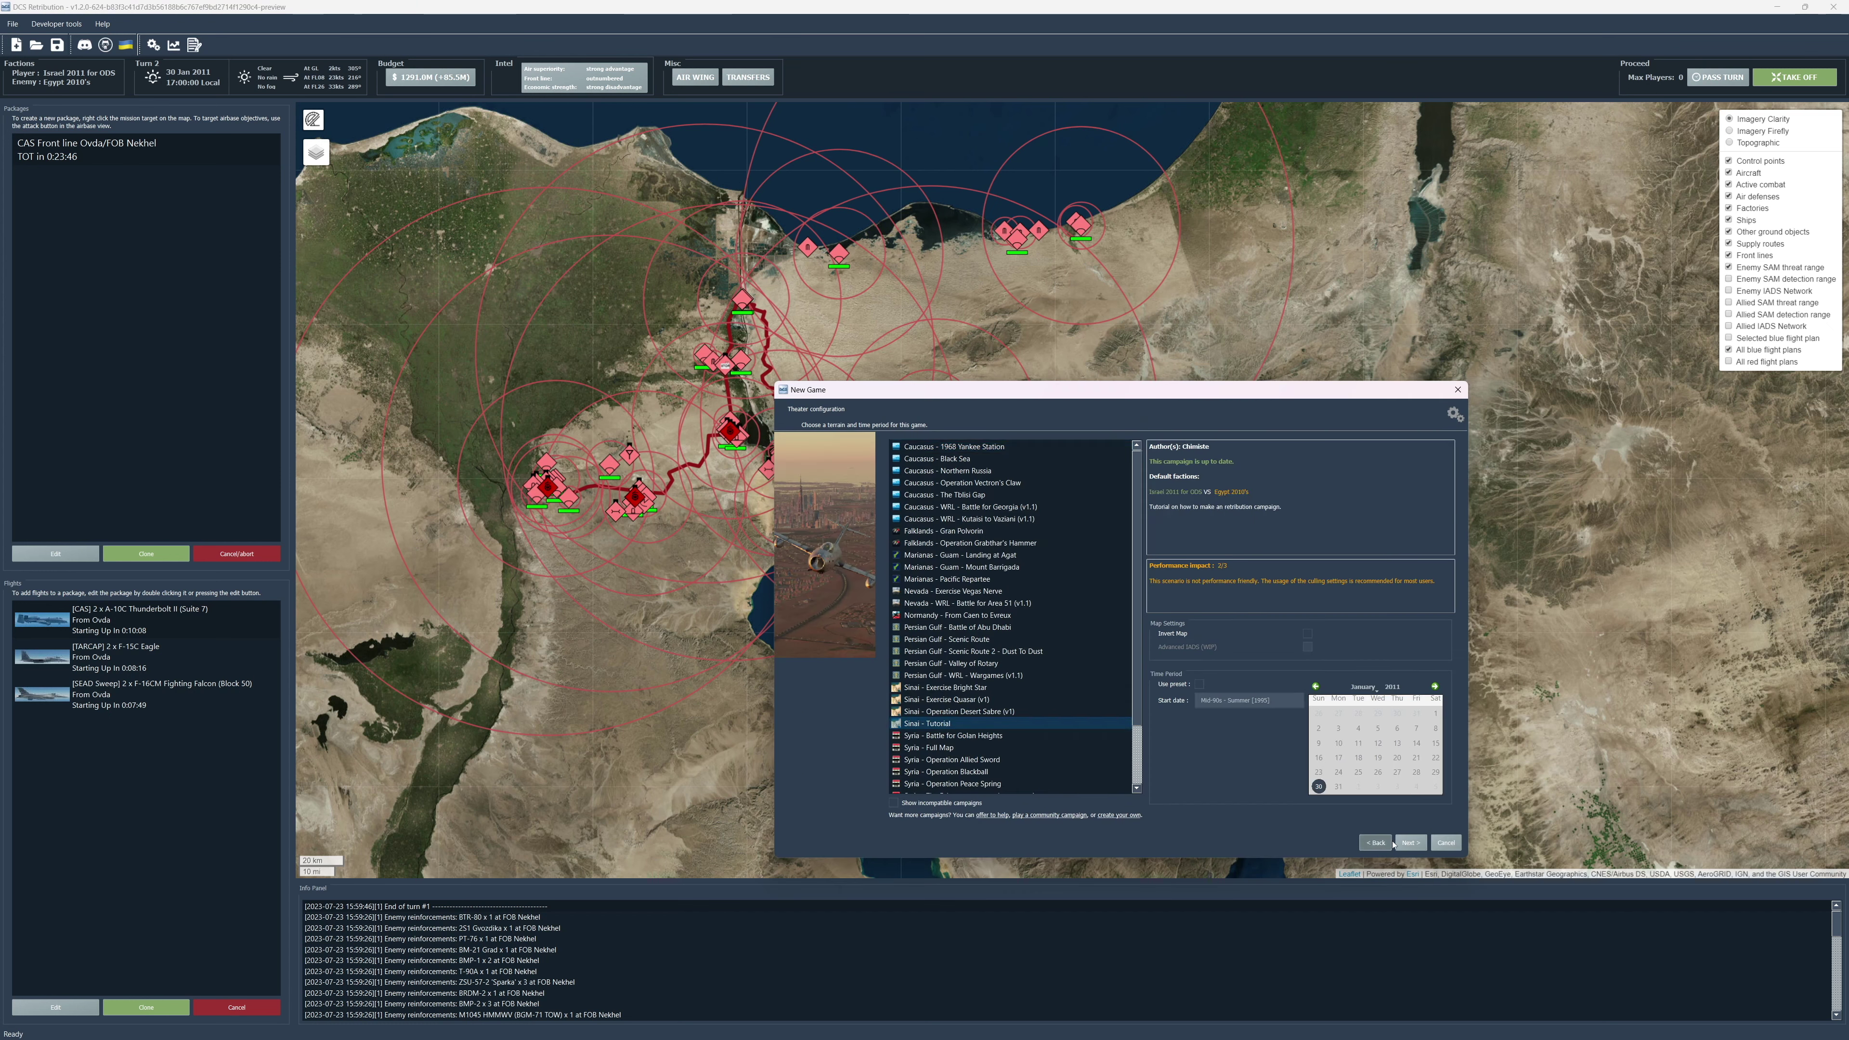
{"action": "left_click", "coordinate": [1410, 843]}
{"action": "left_click", "coordinate": [1406, 842]}
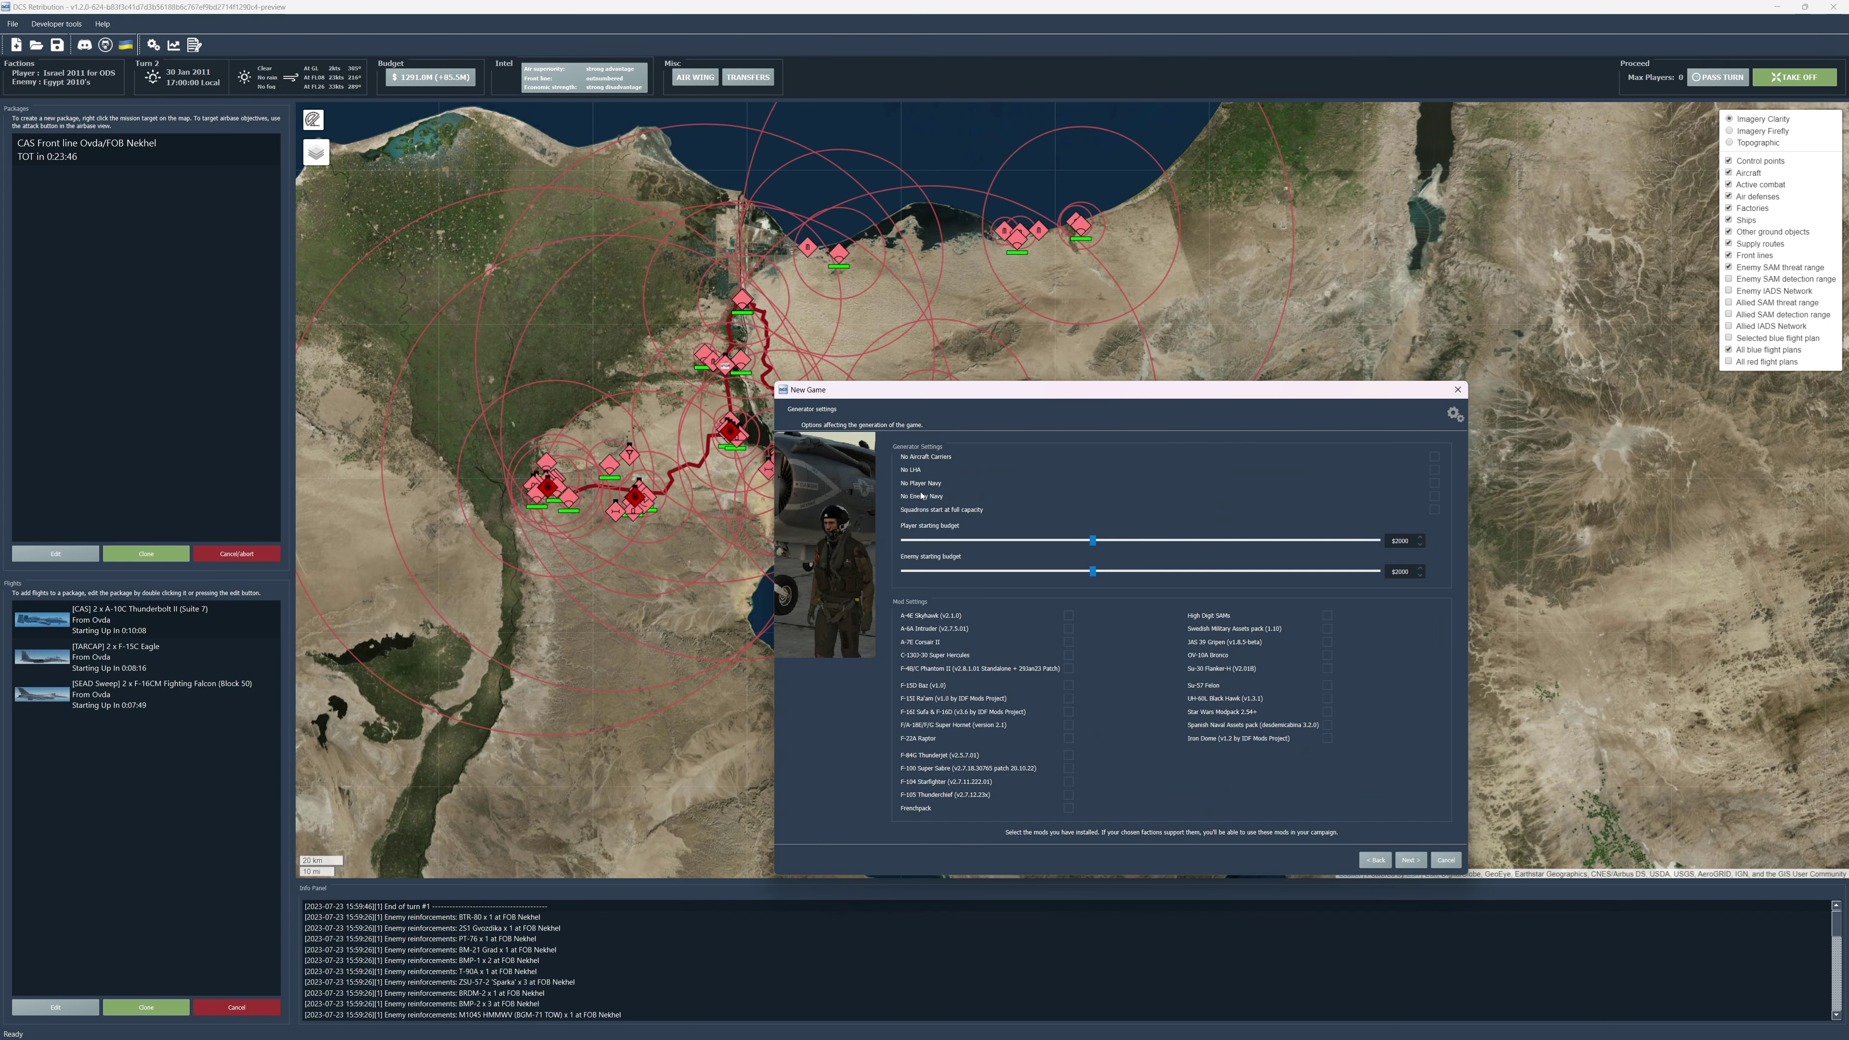
{"action": "left_click", "coordinate": [1409, 859]}
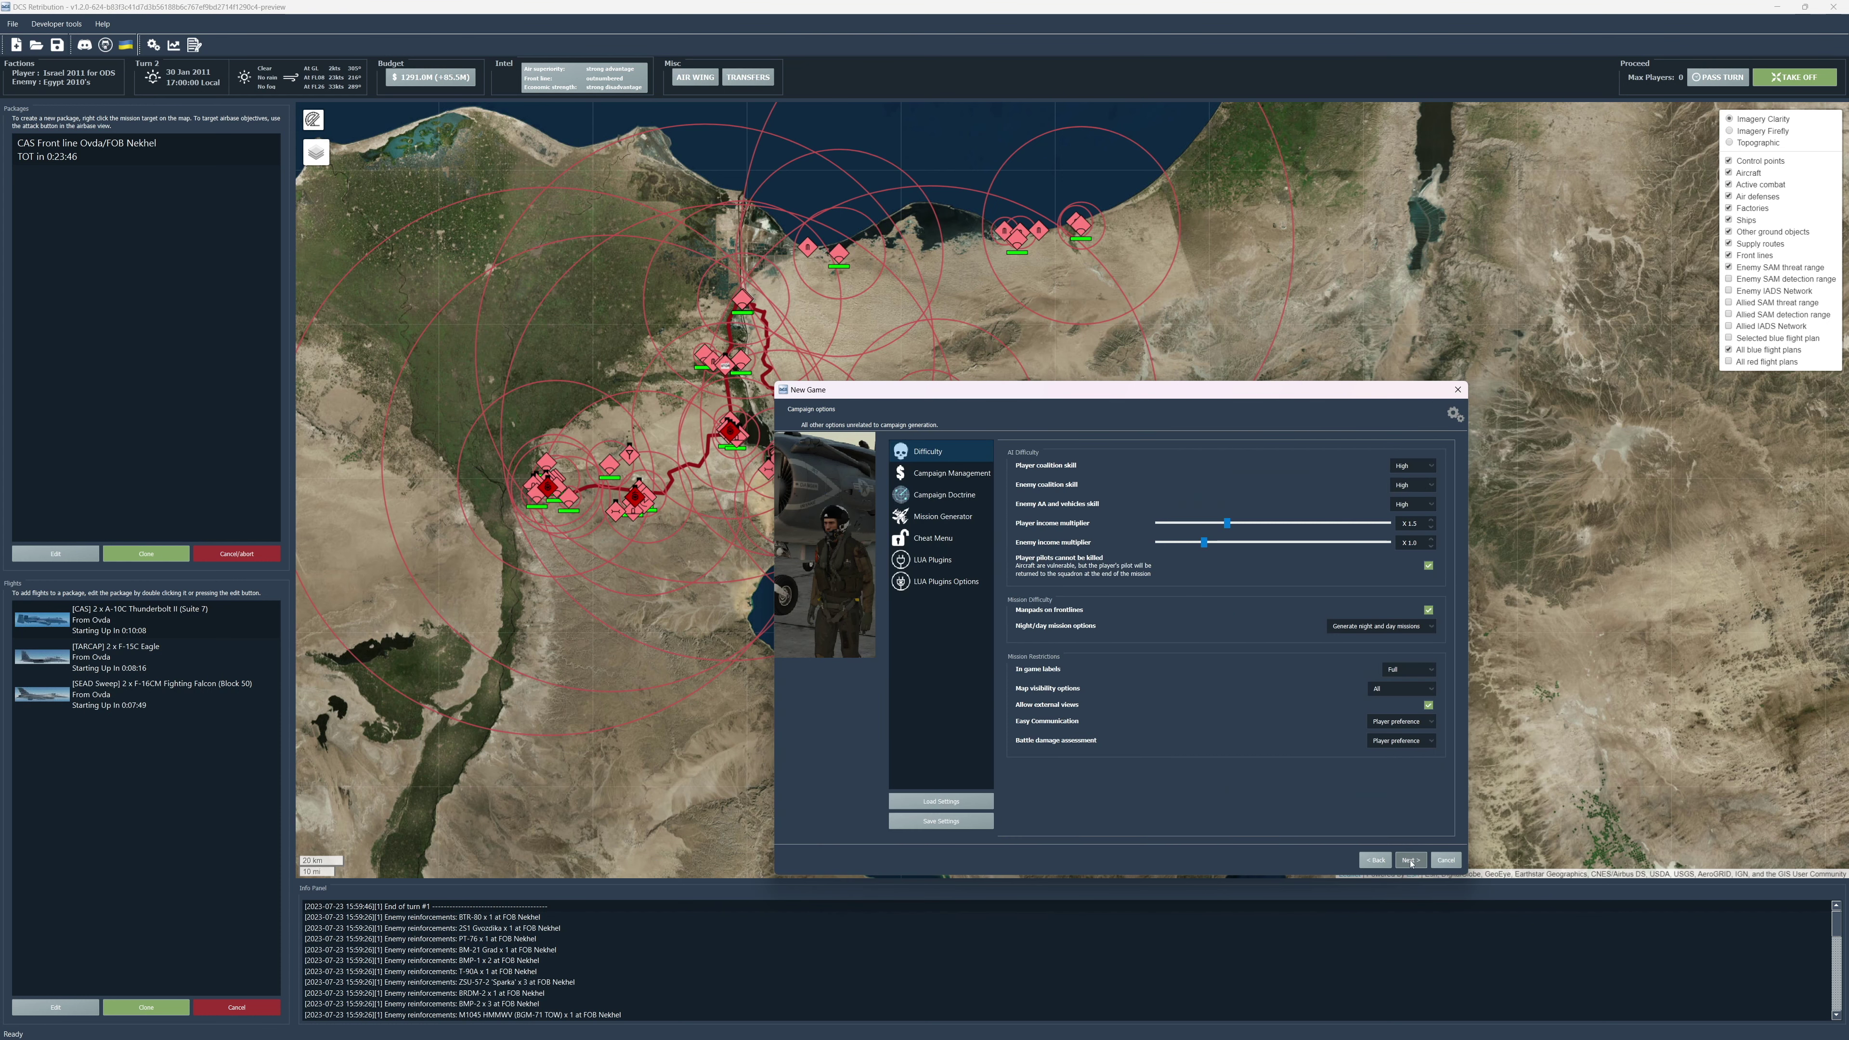
{"action": "left_click", "coordinate": [941, 474]}
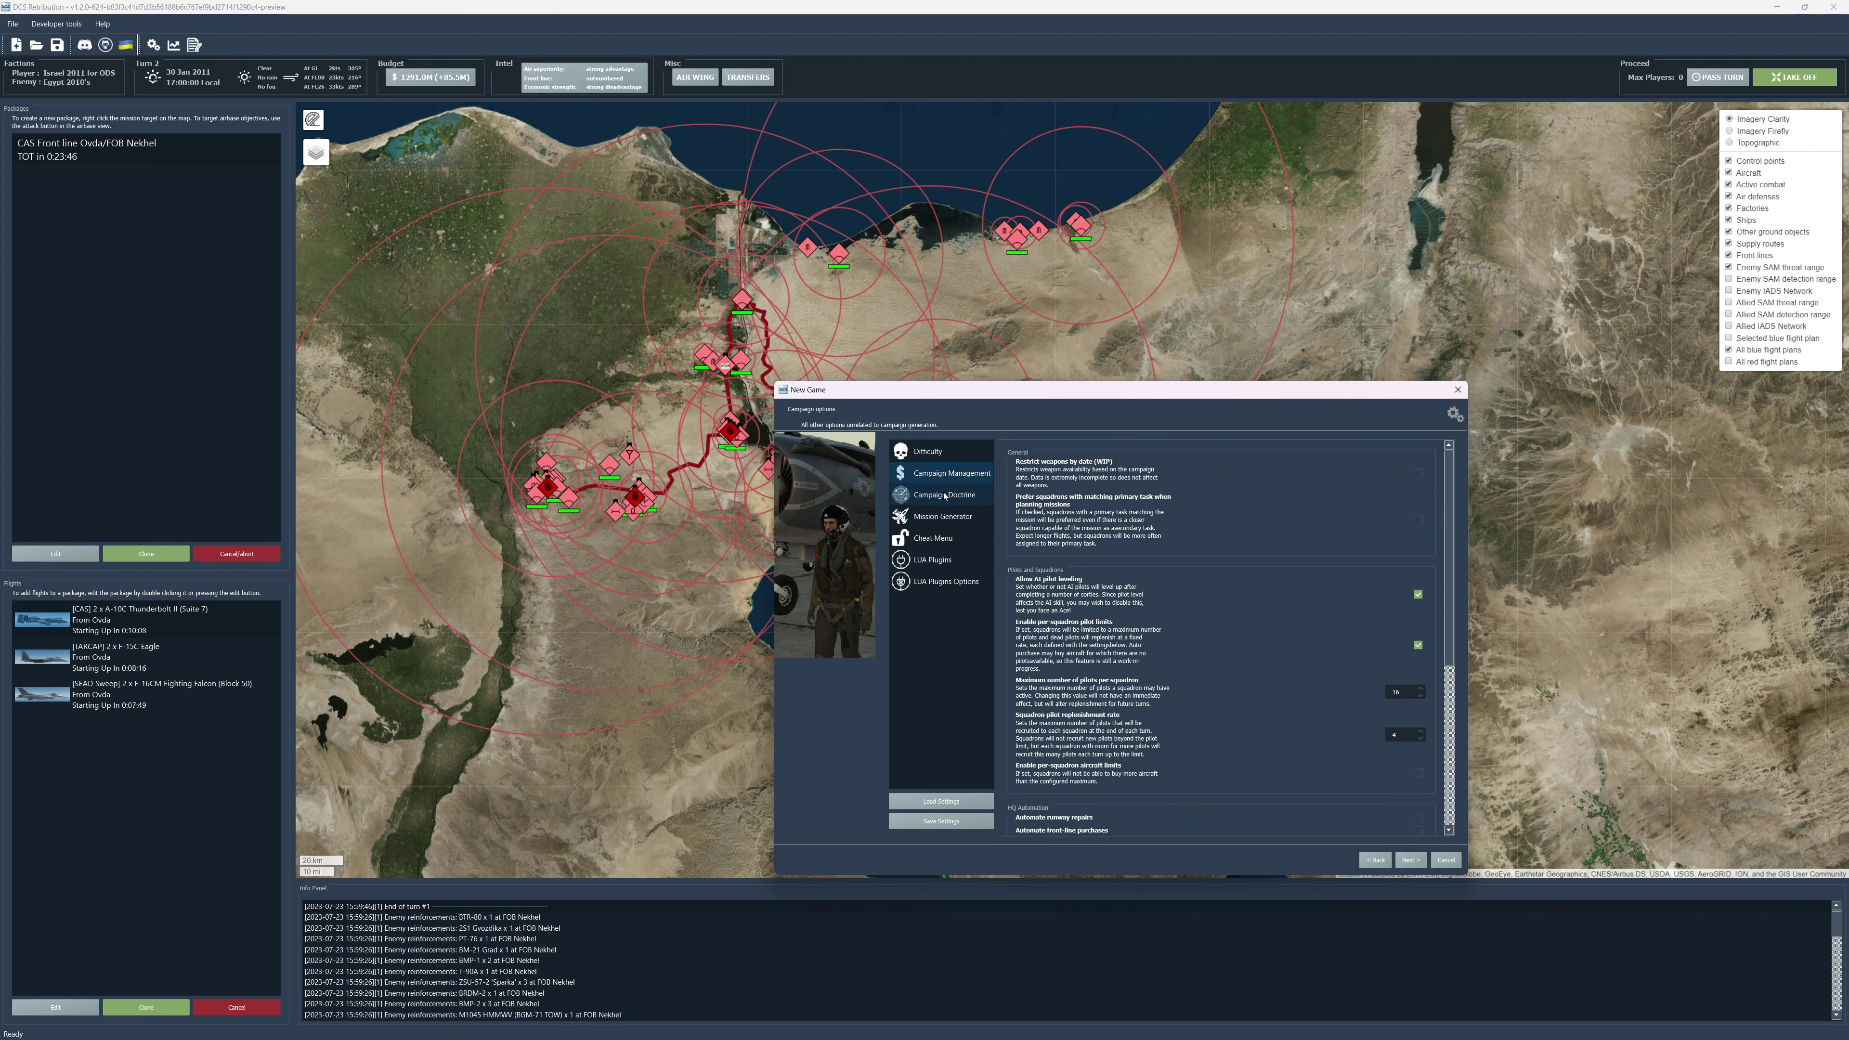
{"action": "scroll", "coordinate": [1222, 763], "scroll_direction": "down", "scroll_amount": 2}
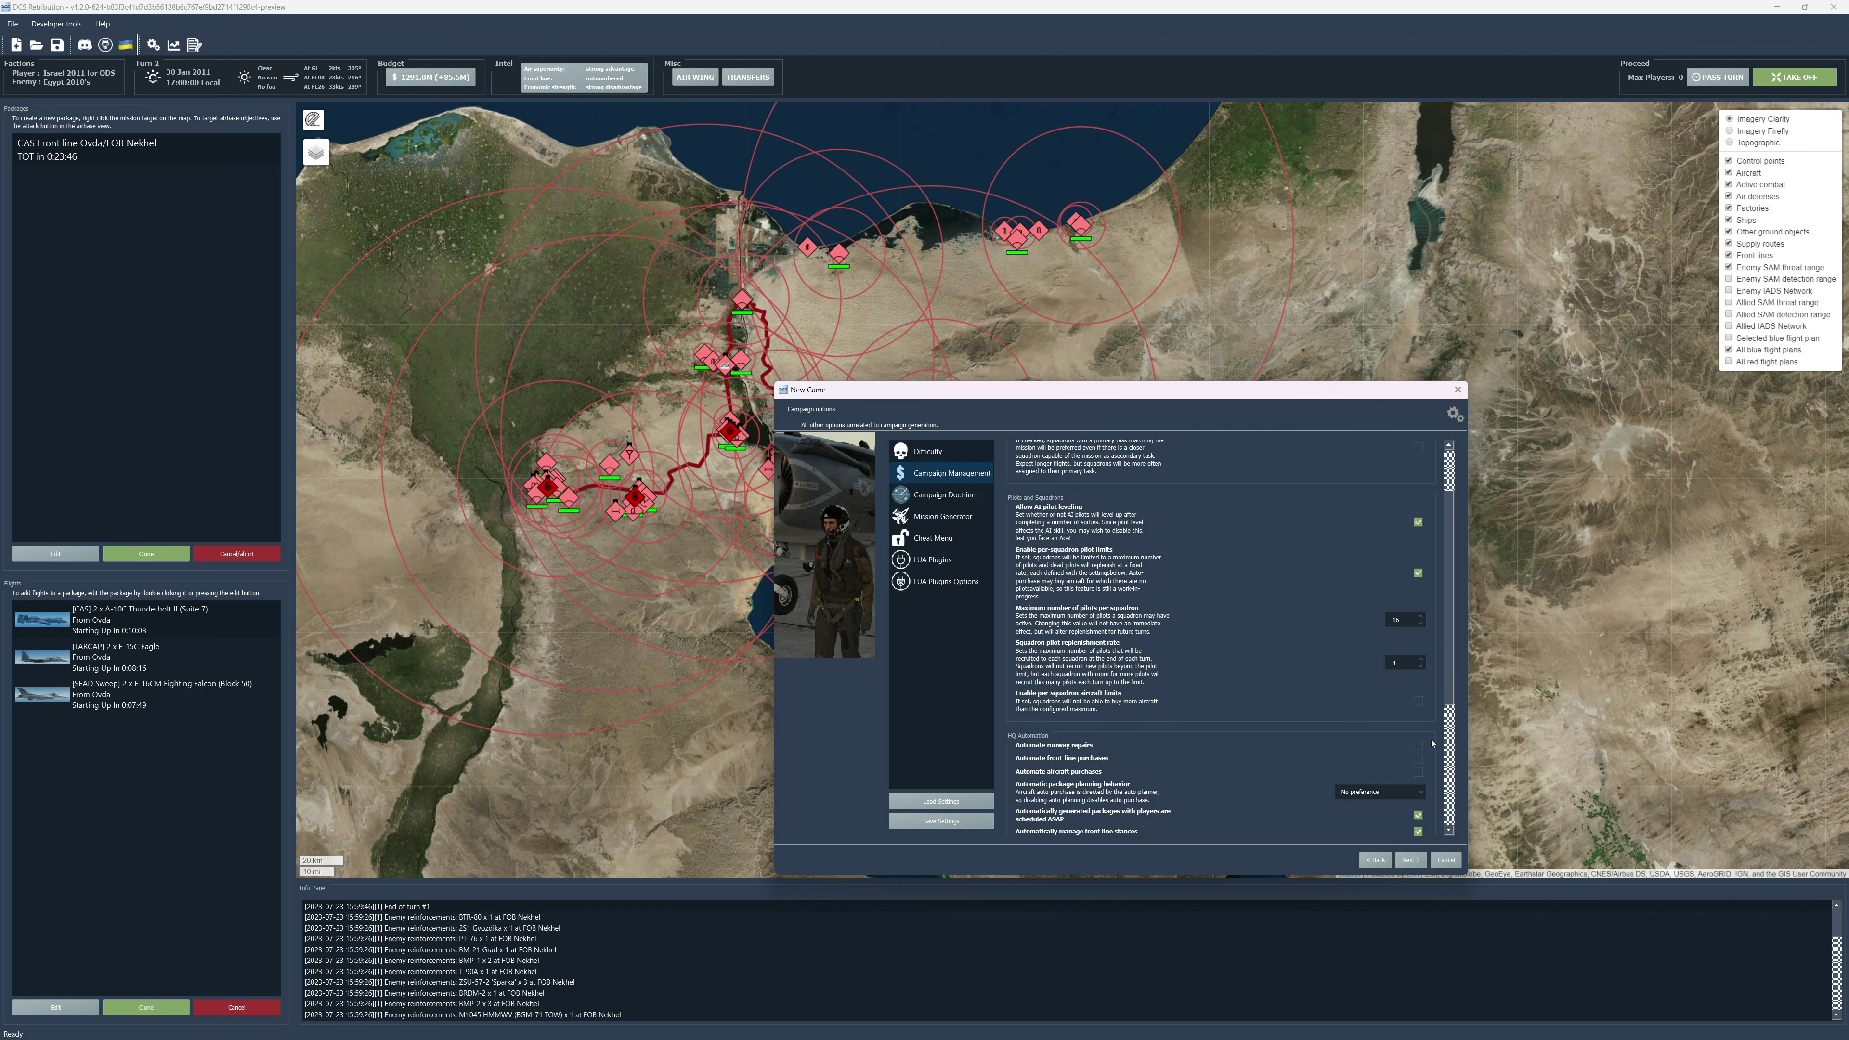
{"action": "left_click", "coordinate": [1409, 859]}
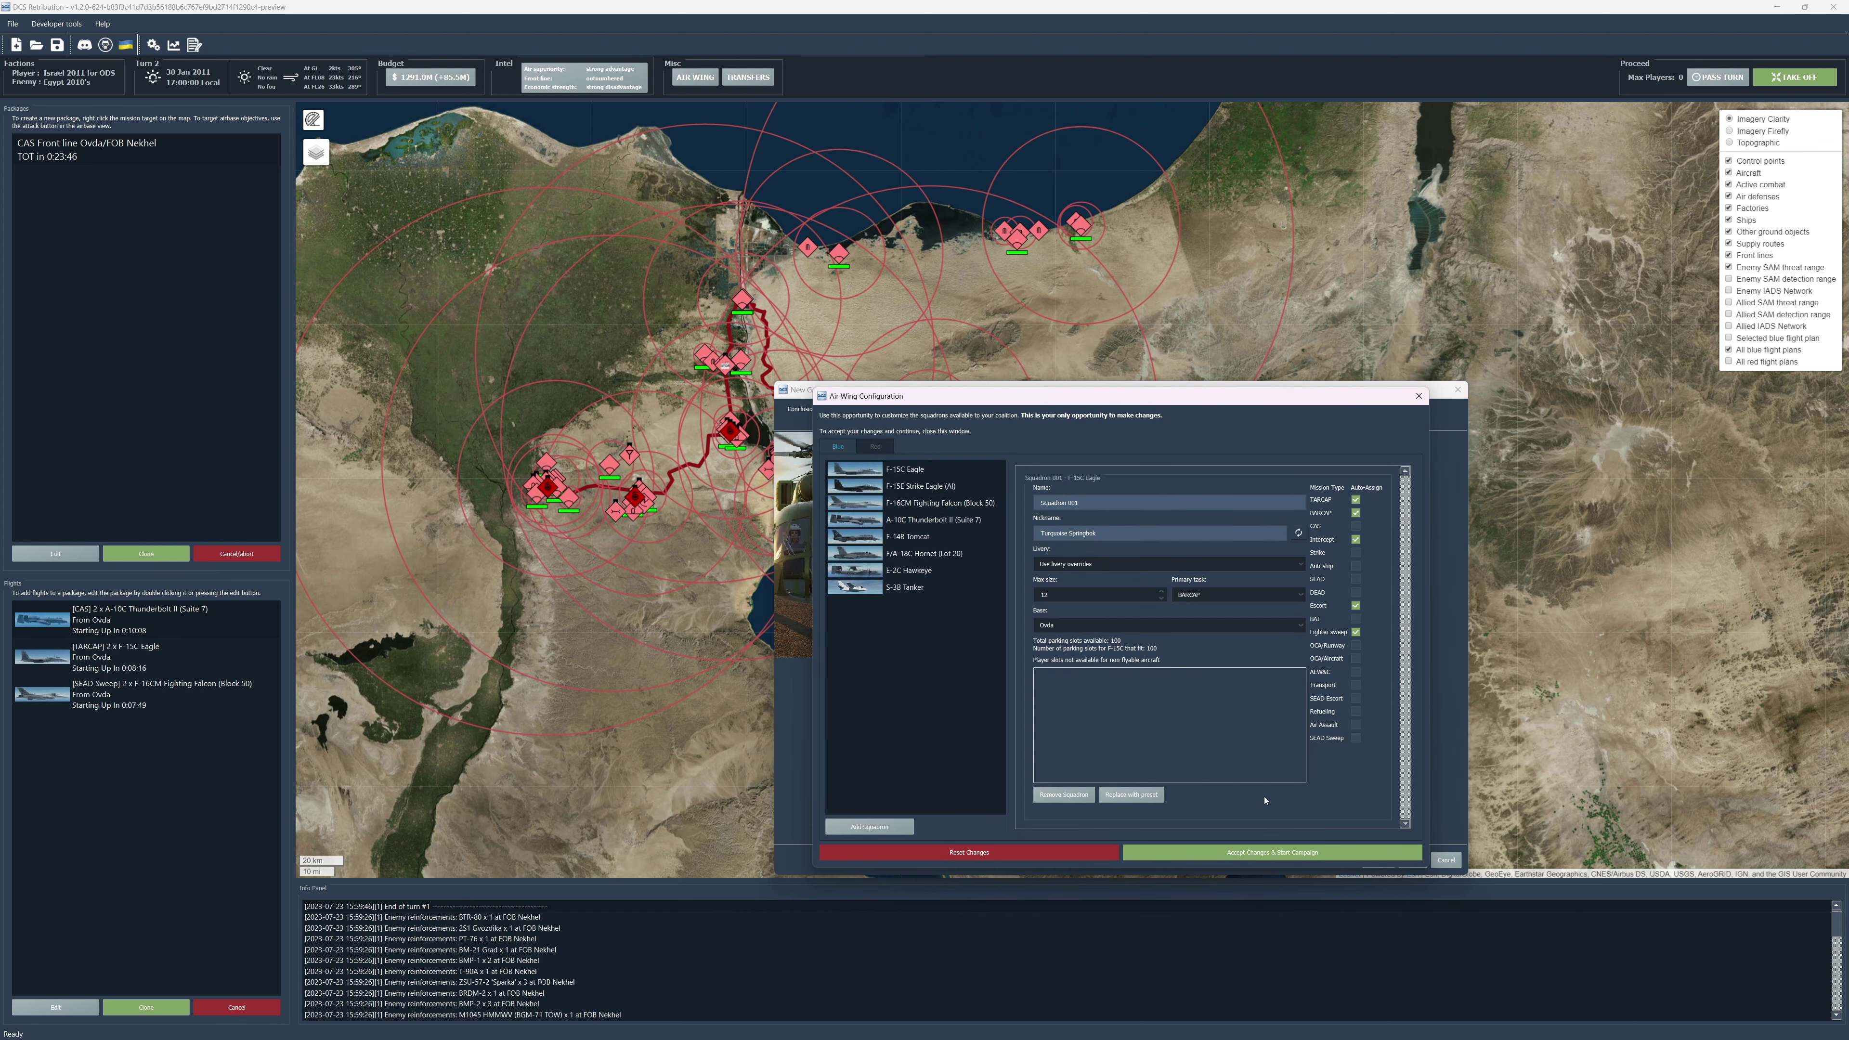
{"action": "left_click", "coordinate": [1272, 852]}
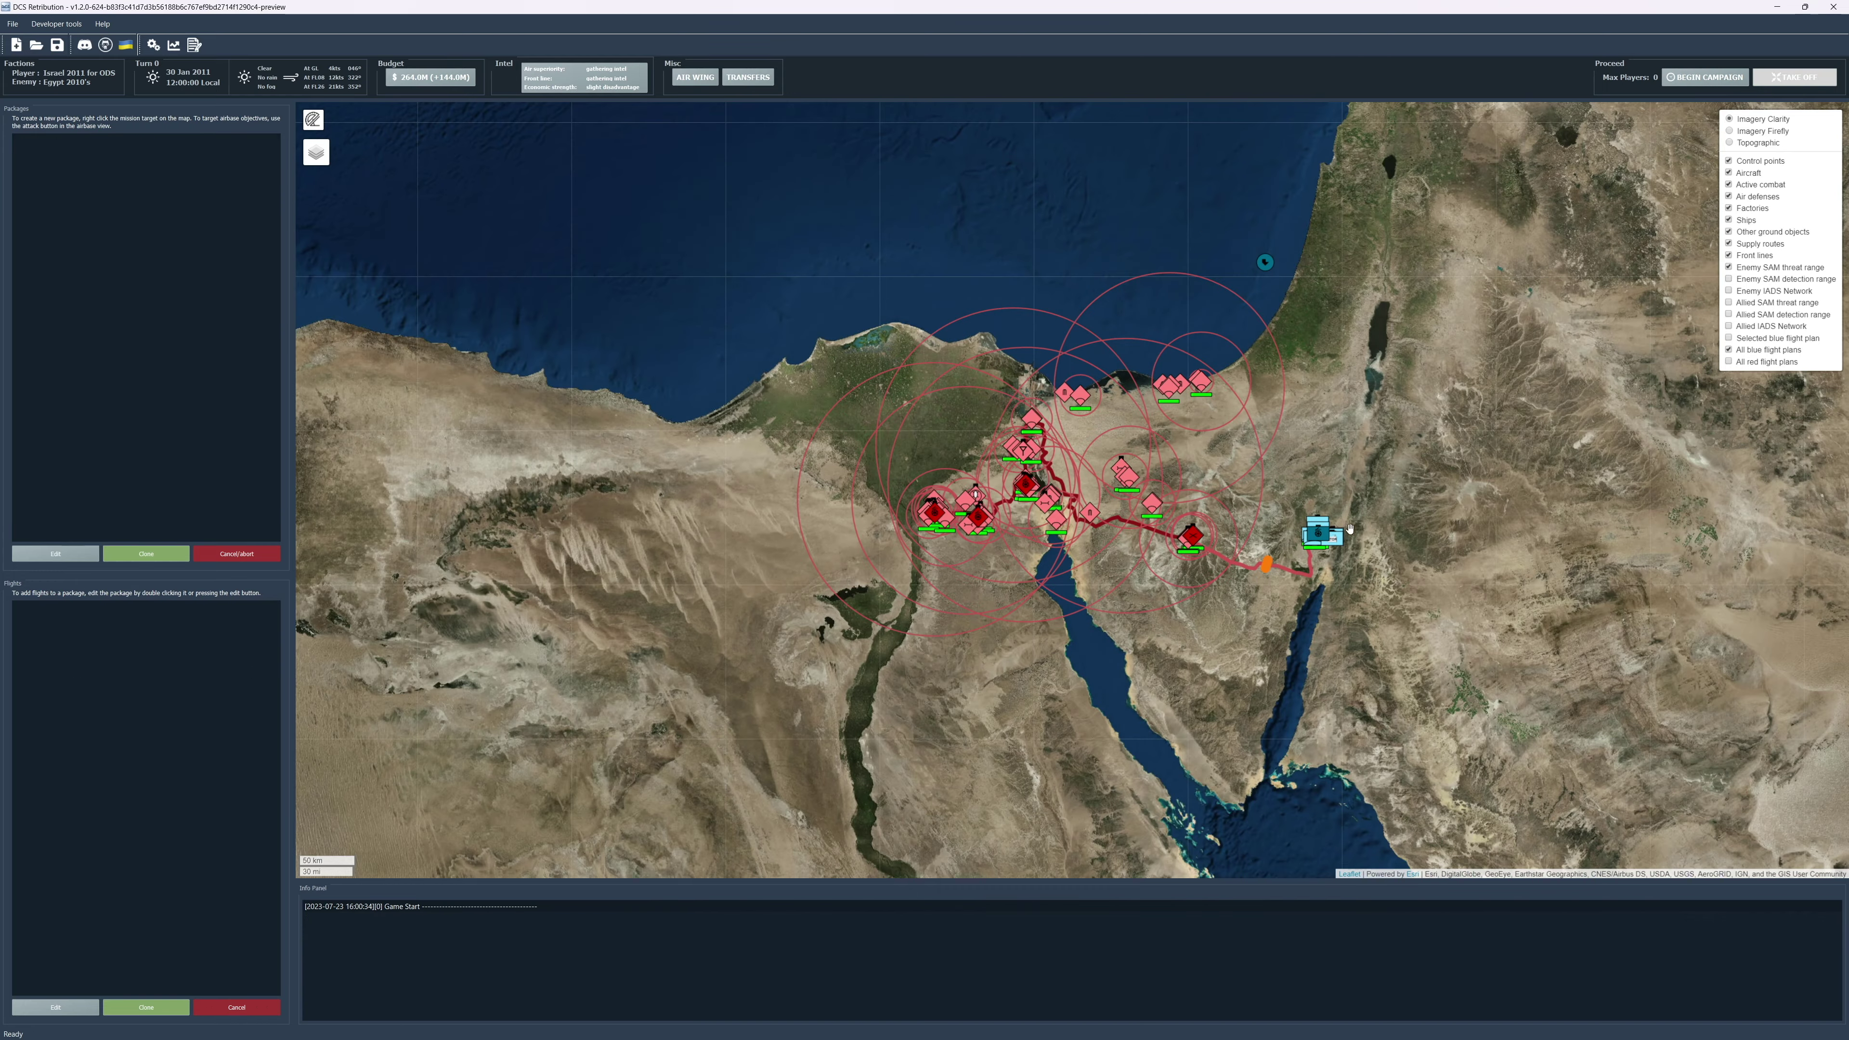
Zoom in on Ovda, view its airbase details, then close them.
{"action": "scroll", "coordinate": [1369, 521], "scroll_direction": "up", "scroll_amount": 1}
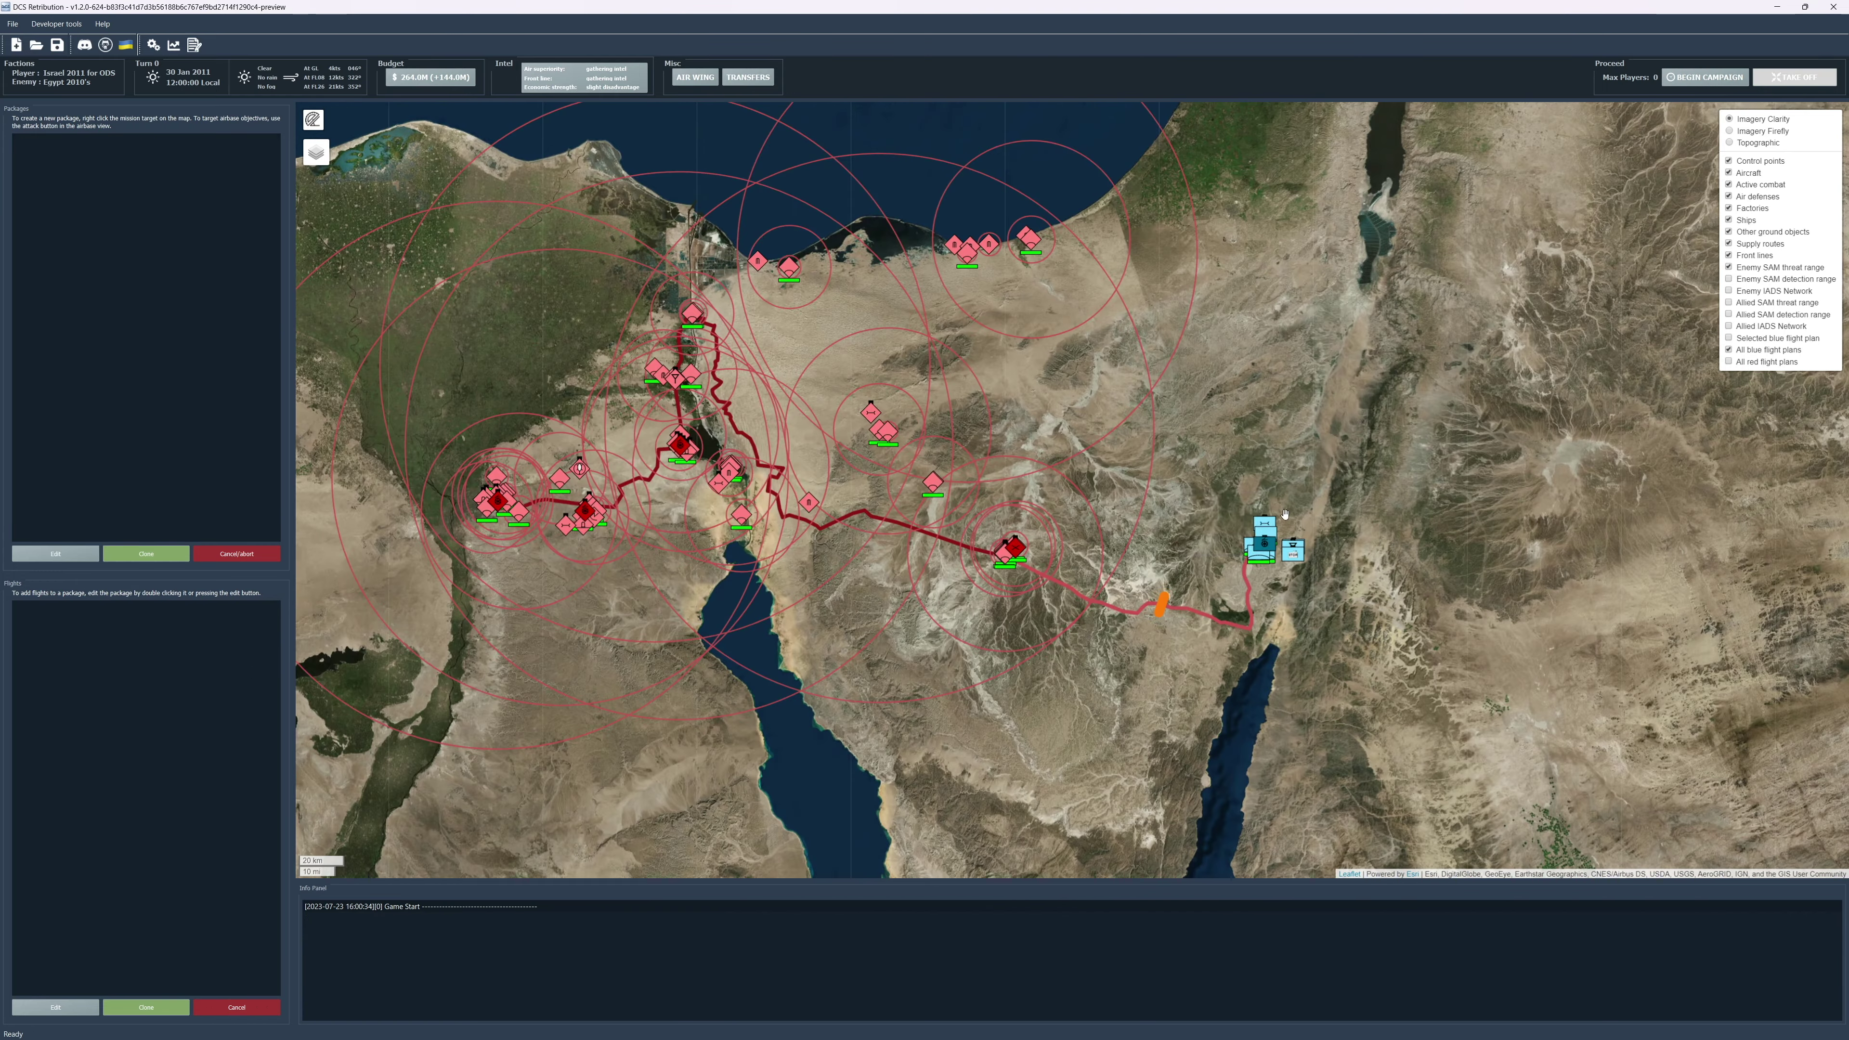
{"action": "left_click", "coordinate": [1271, 550]}
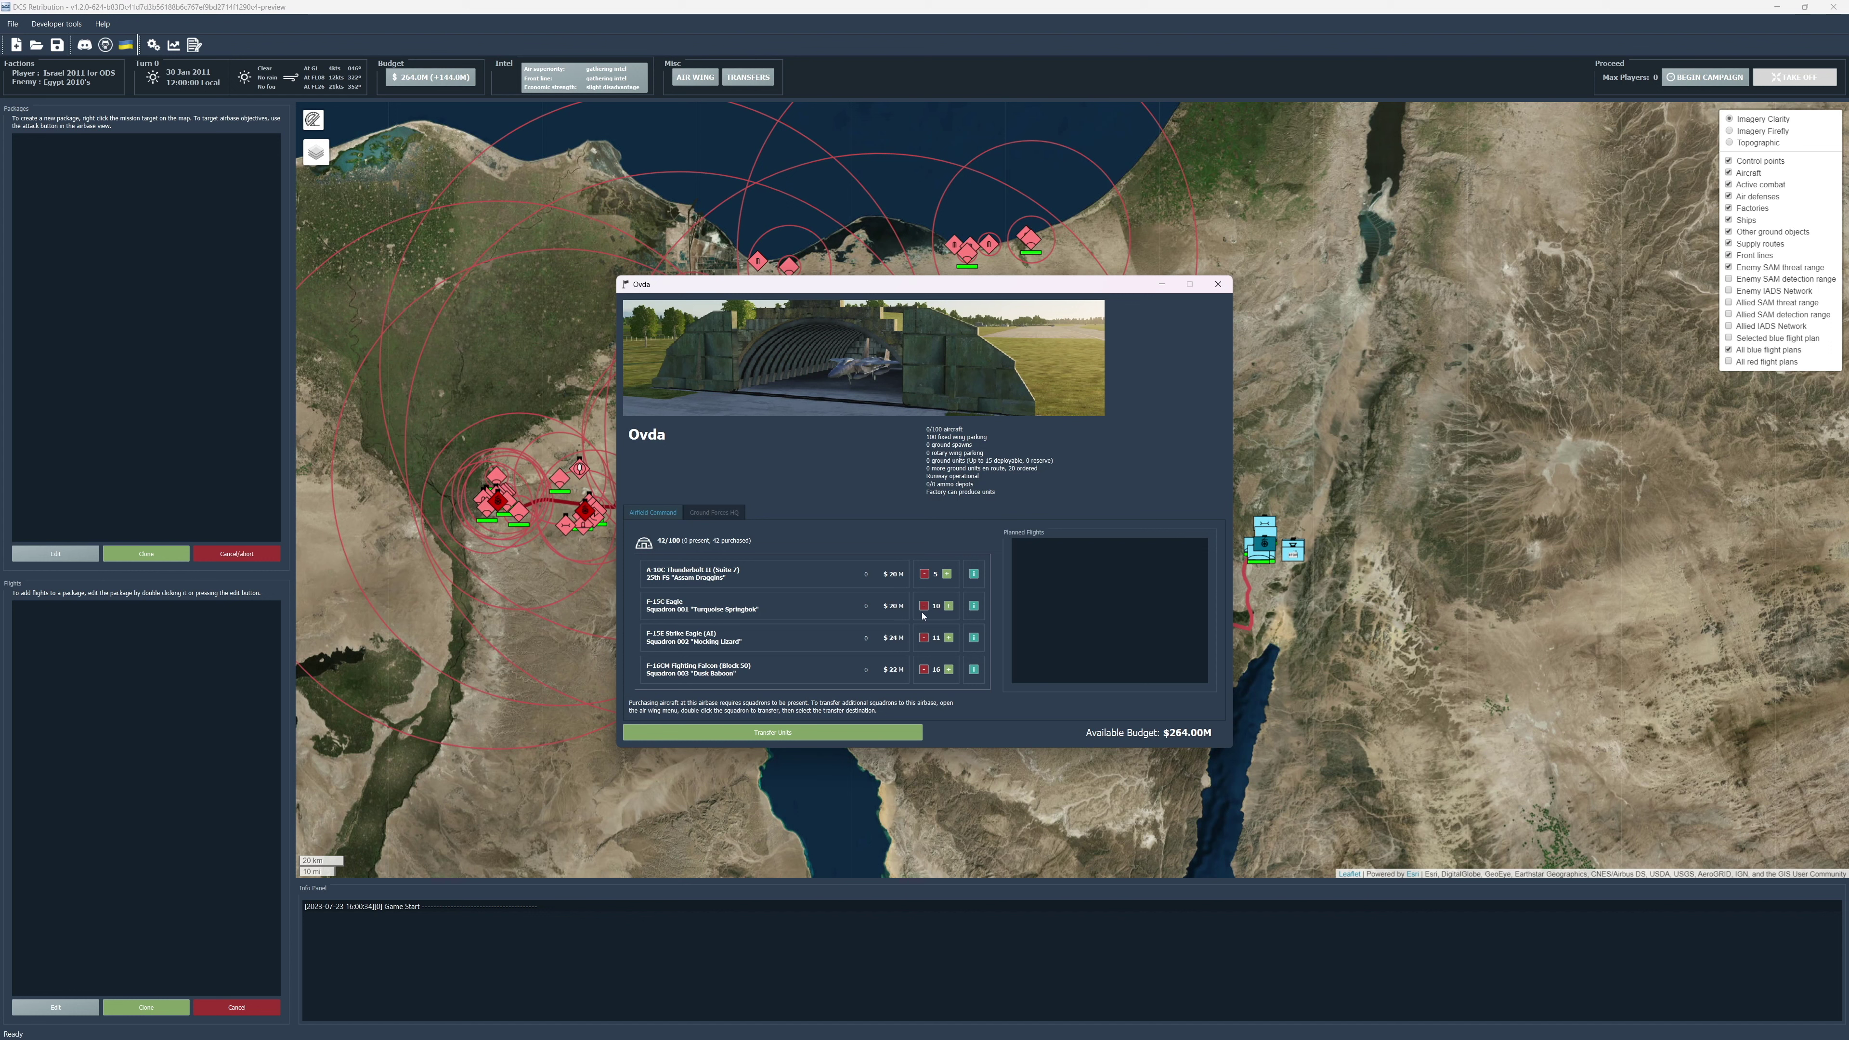
{"action": "left_click", "coordinate": [1218, 284]}
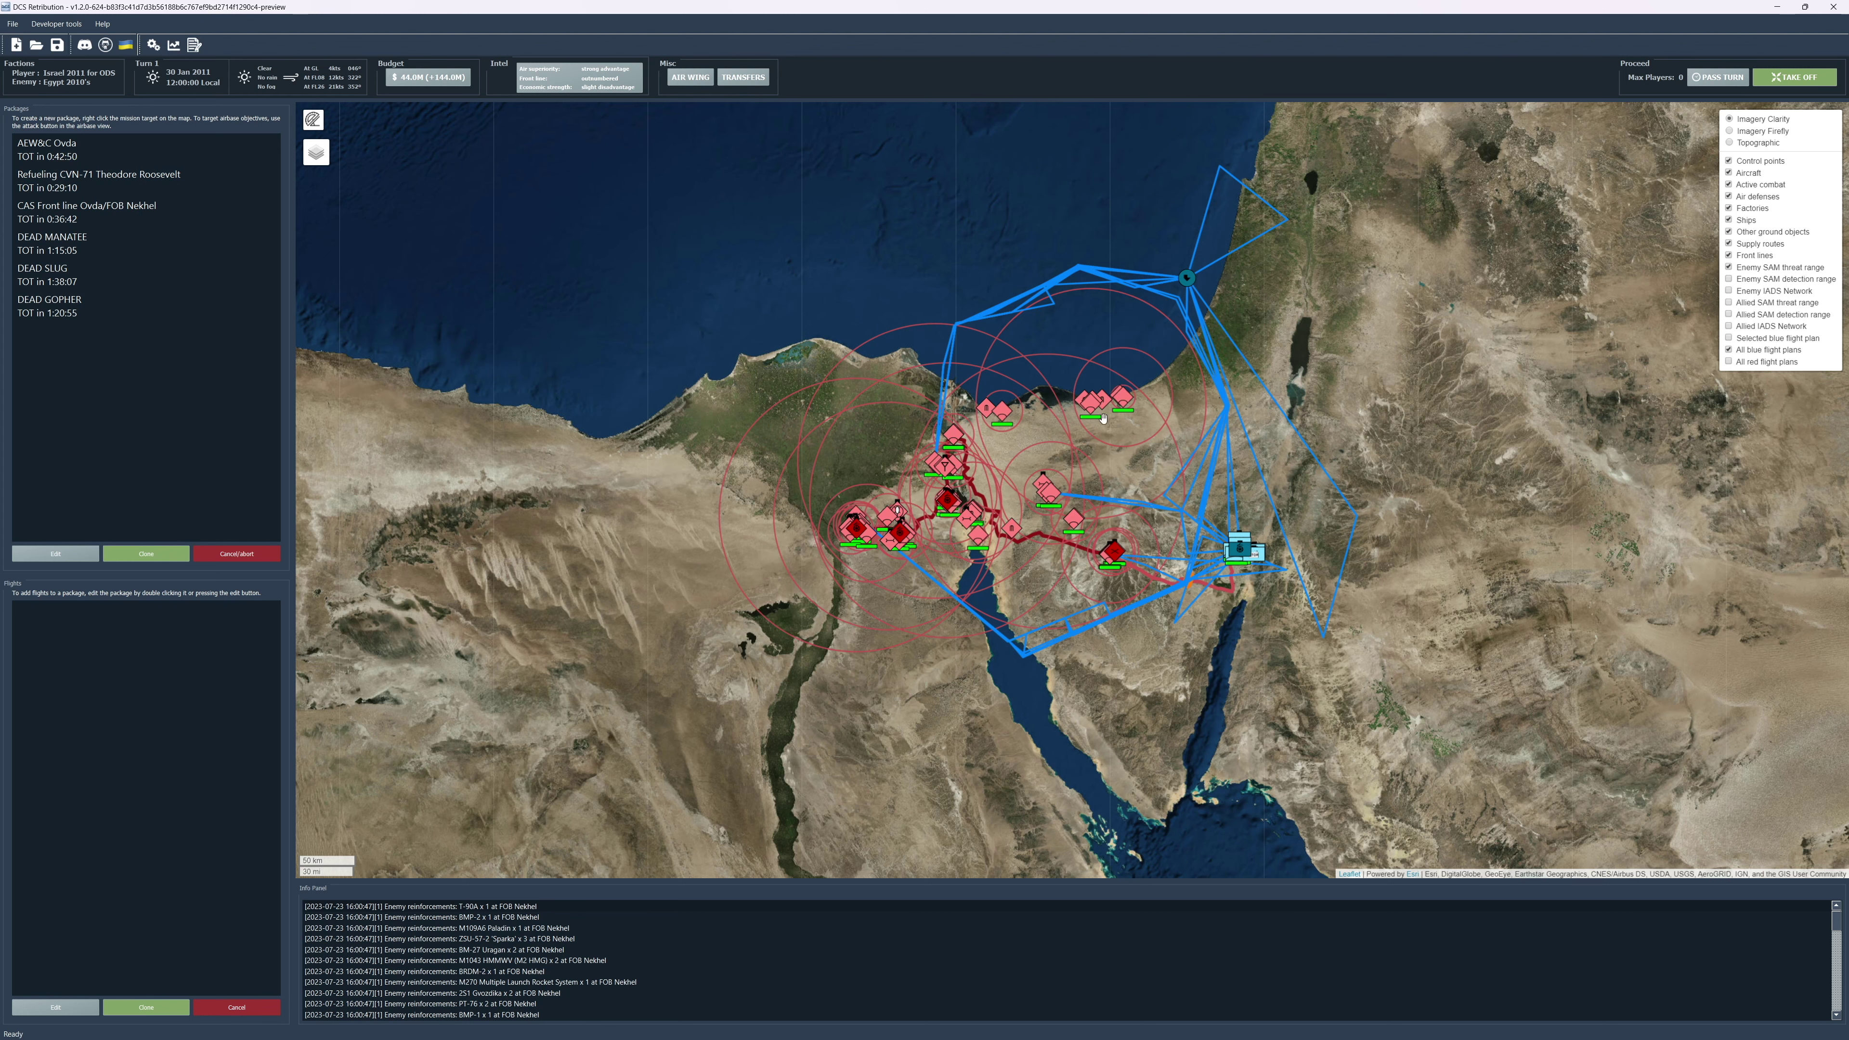
{"action": "left_click_drag", "start_coordinate": [1250, 496], "coordinate": [1132, 534]}
{"action": "scroll", "coordinate": [1132, 534], "scroll_direction": "down", "scroll_amount": 1}
{"action": "scroll", "coordinate": [1120, 503], "scroll_direction": "up", "scroll_amount": 2}
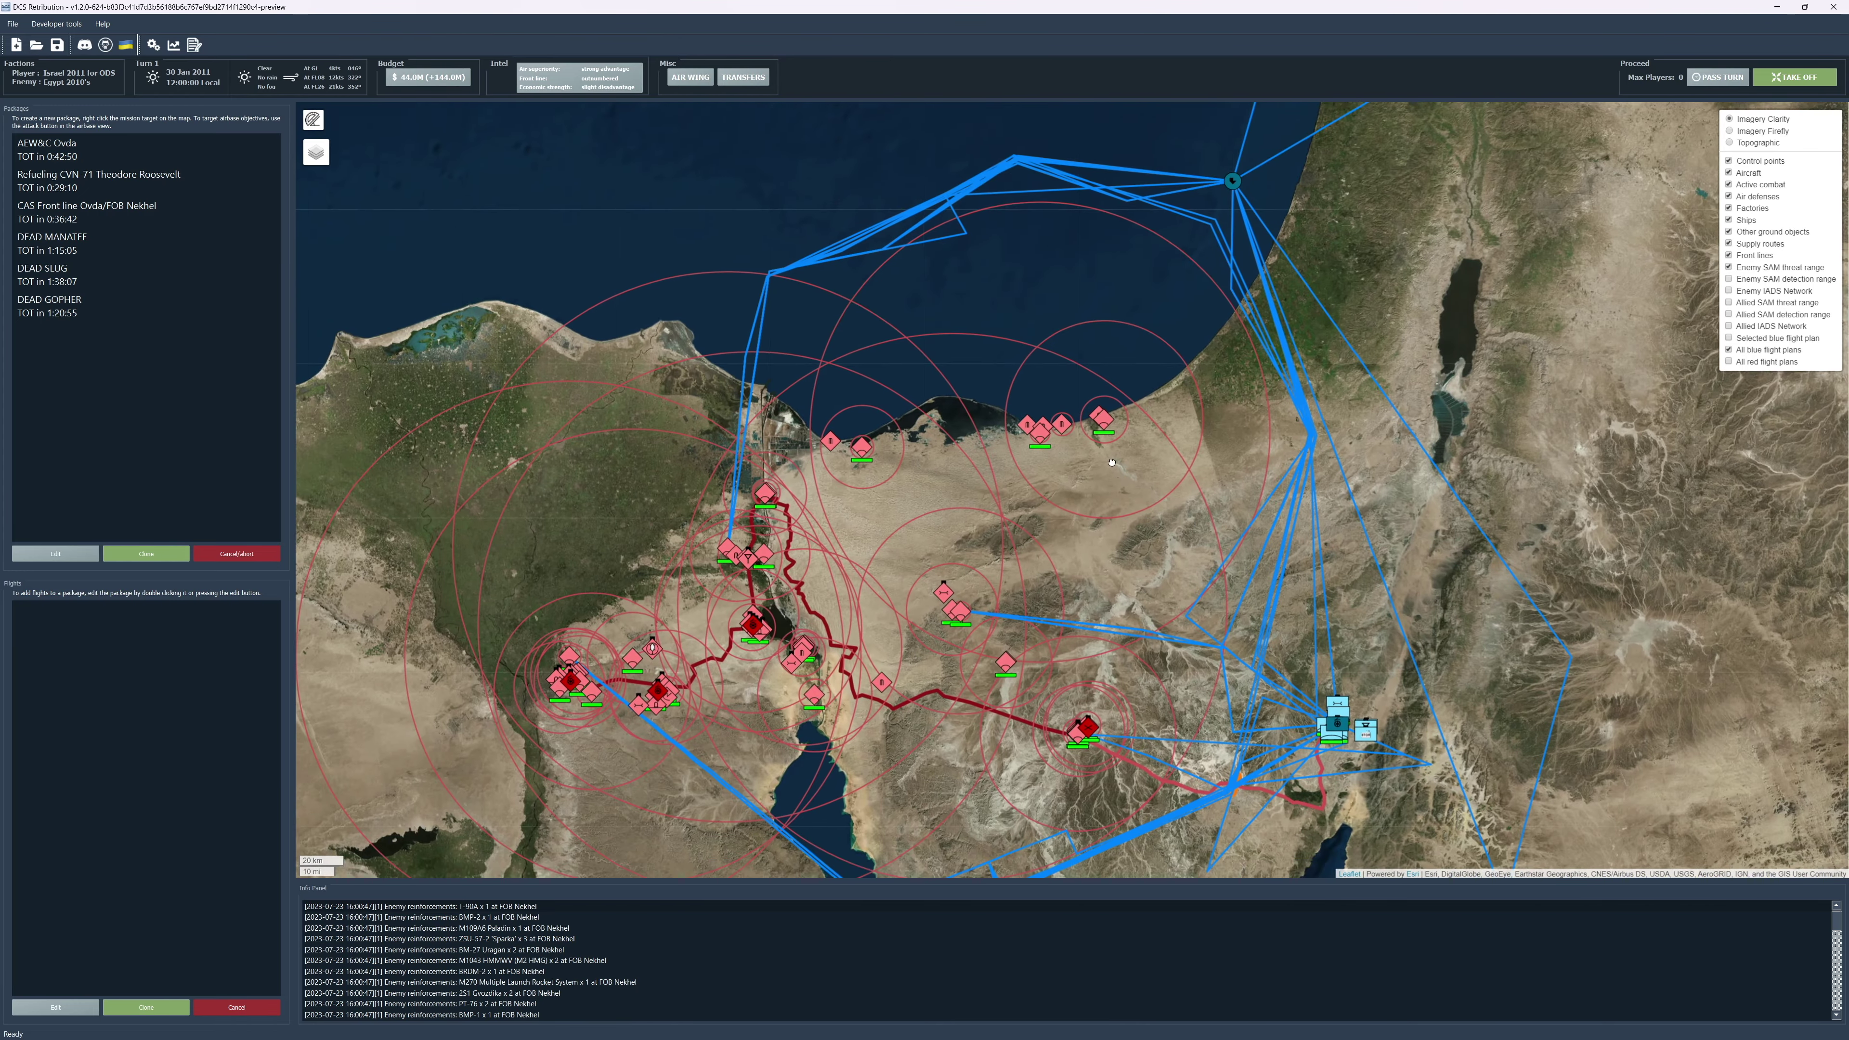
{"action": "left_click_drag", "start_coordinate": [1111, 462], "coordinate": [1083, 406]}
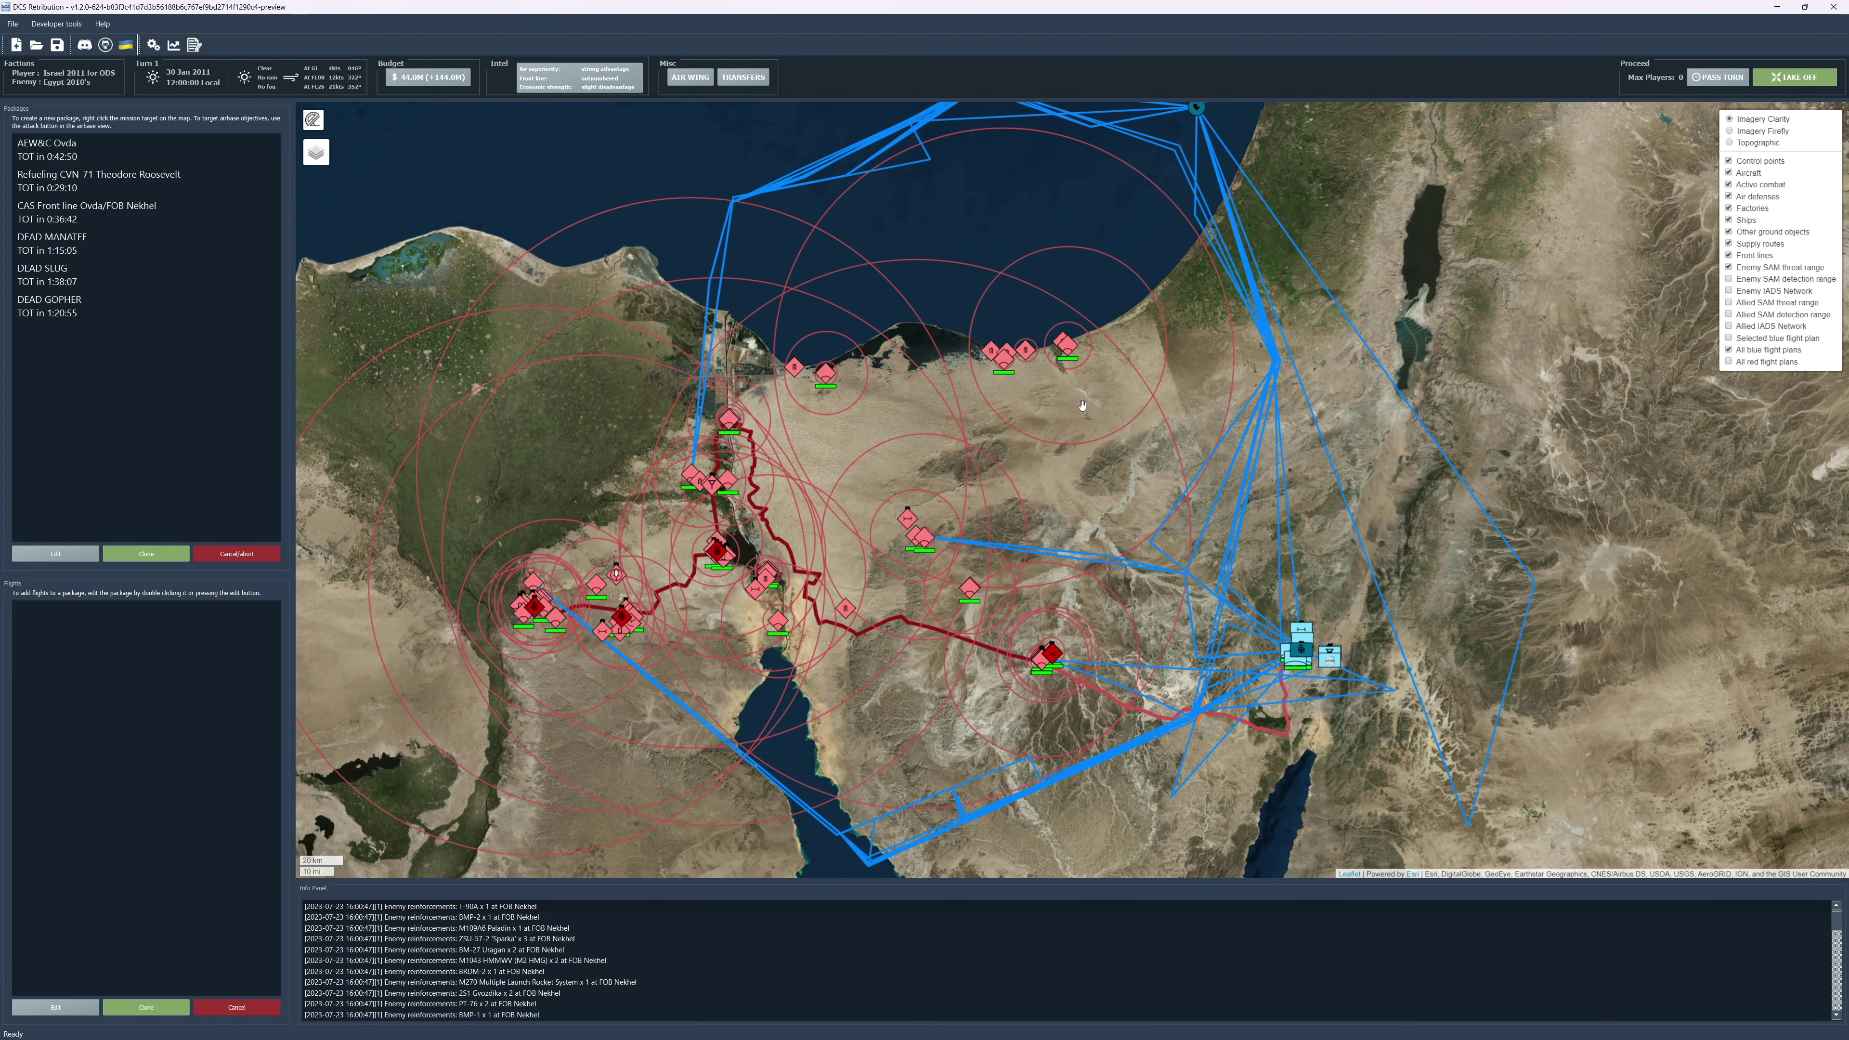